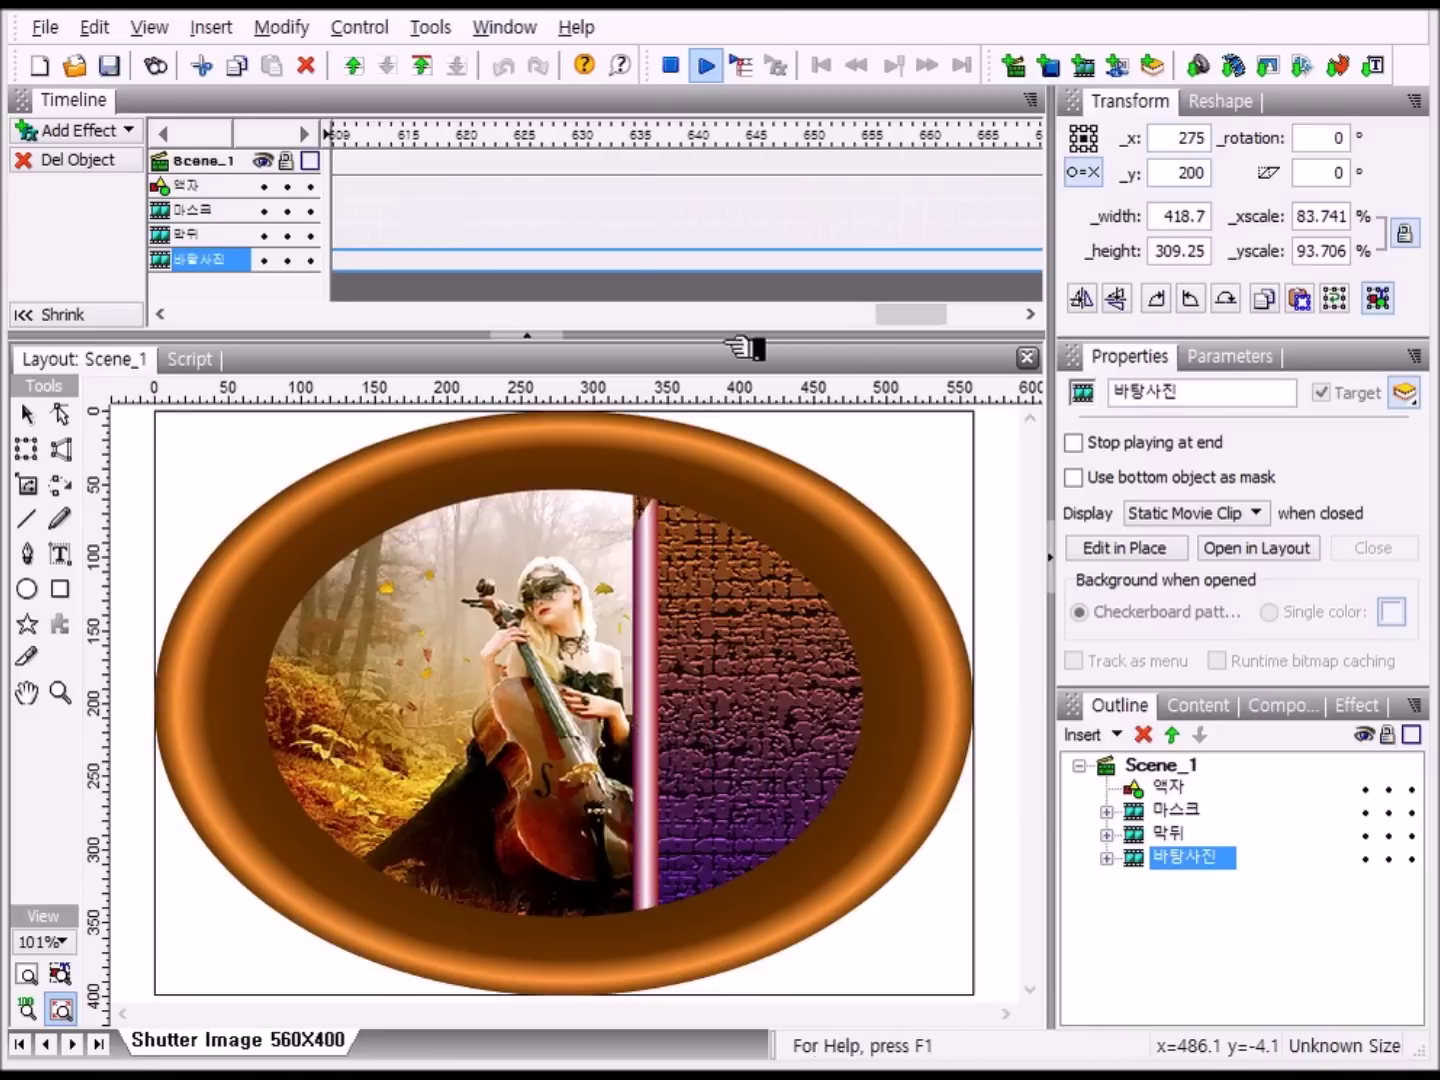
- Create a new movie and restore the default panel layout
click(43, 67)
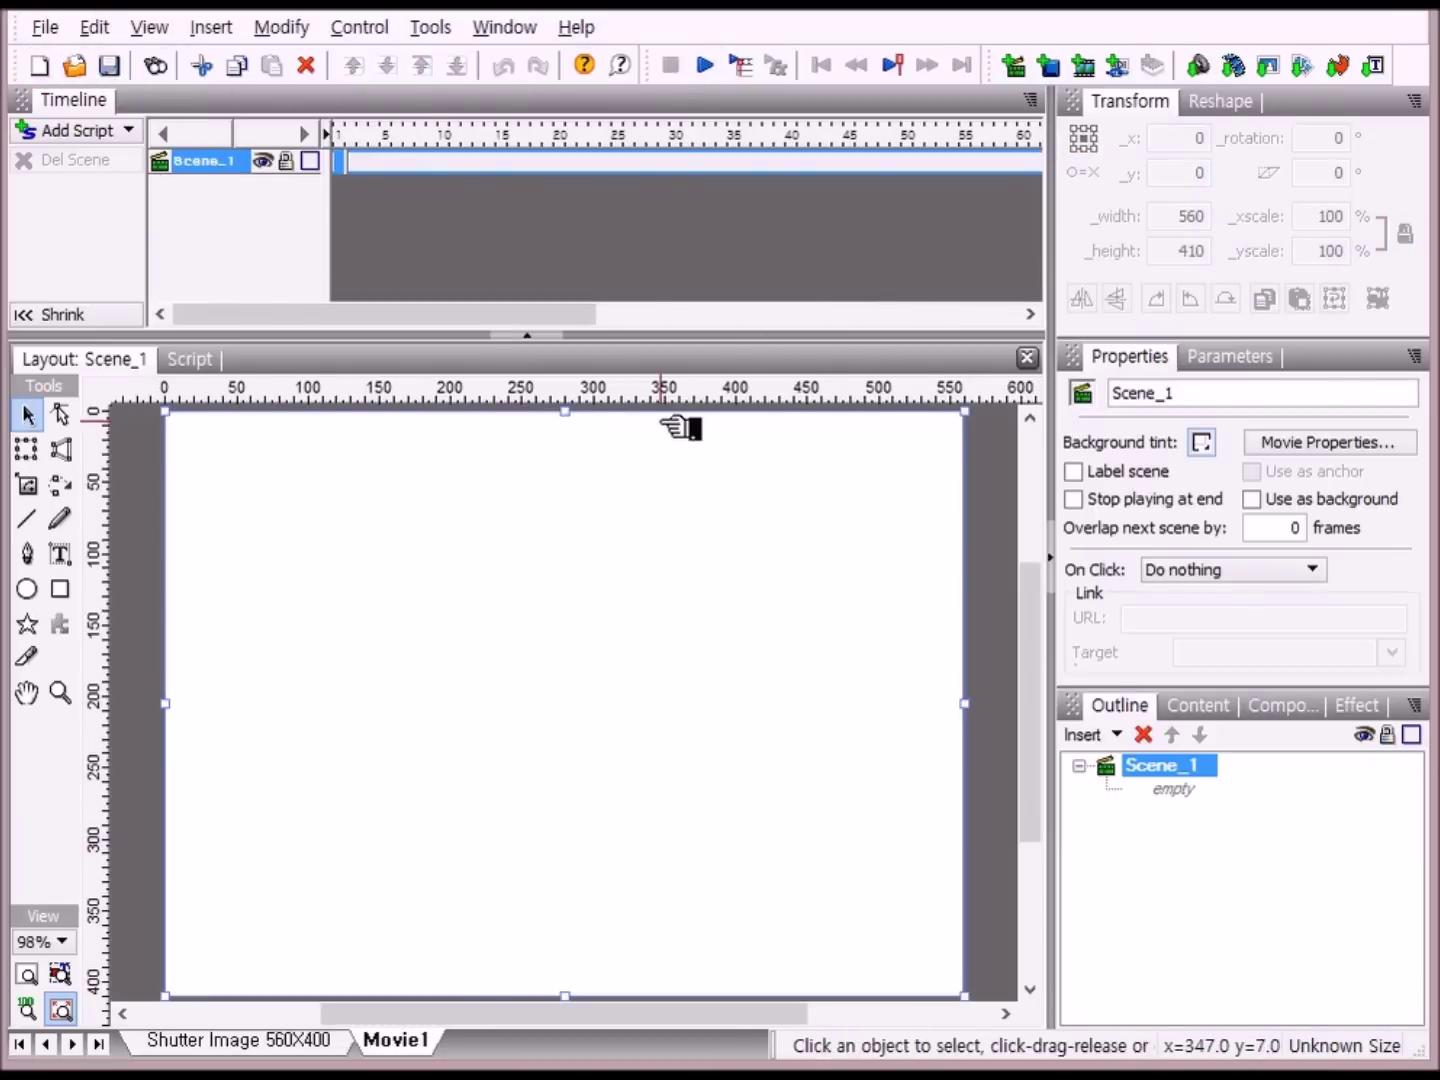
click(505, 28)
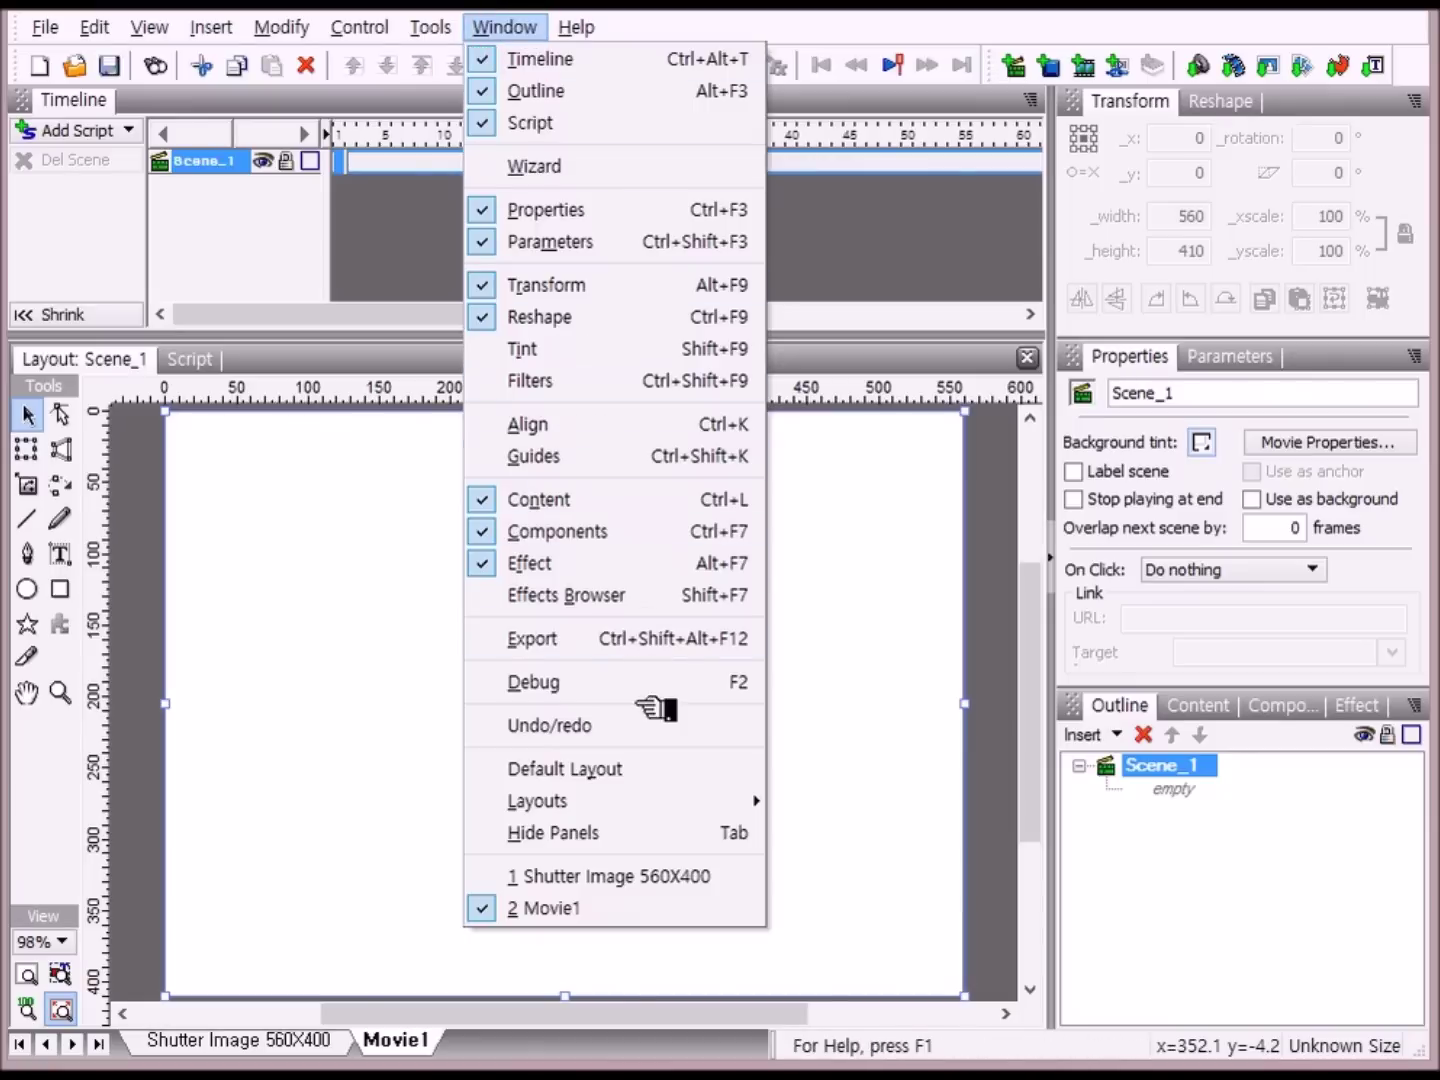
click(660, 778)
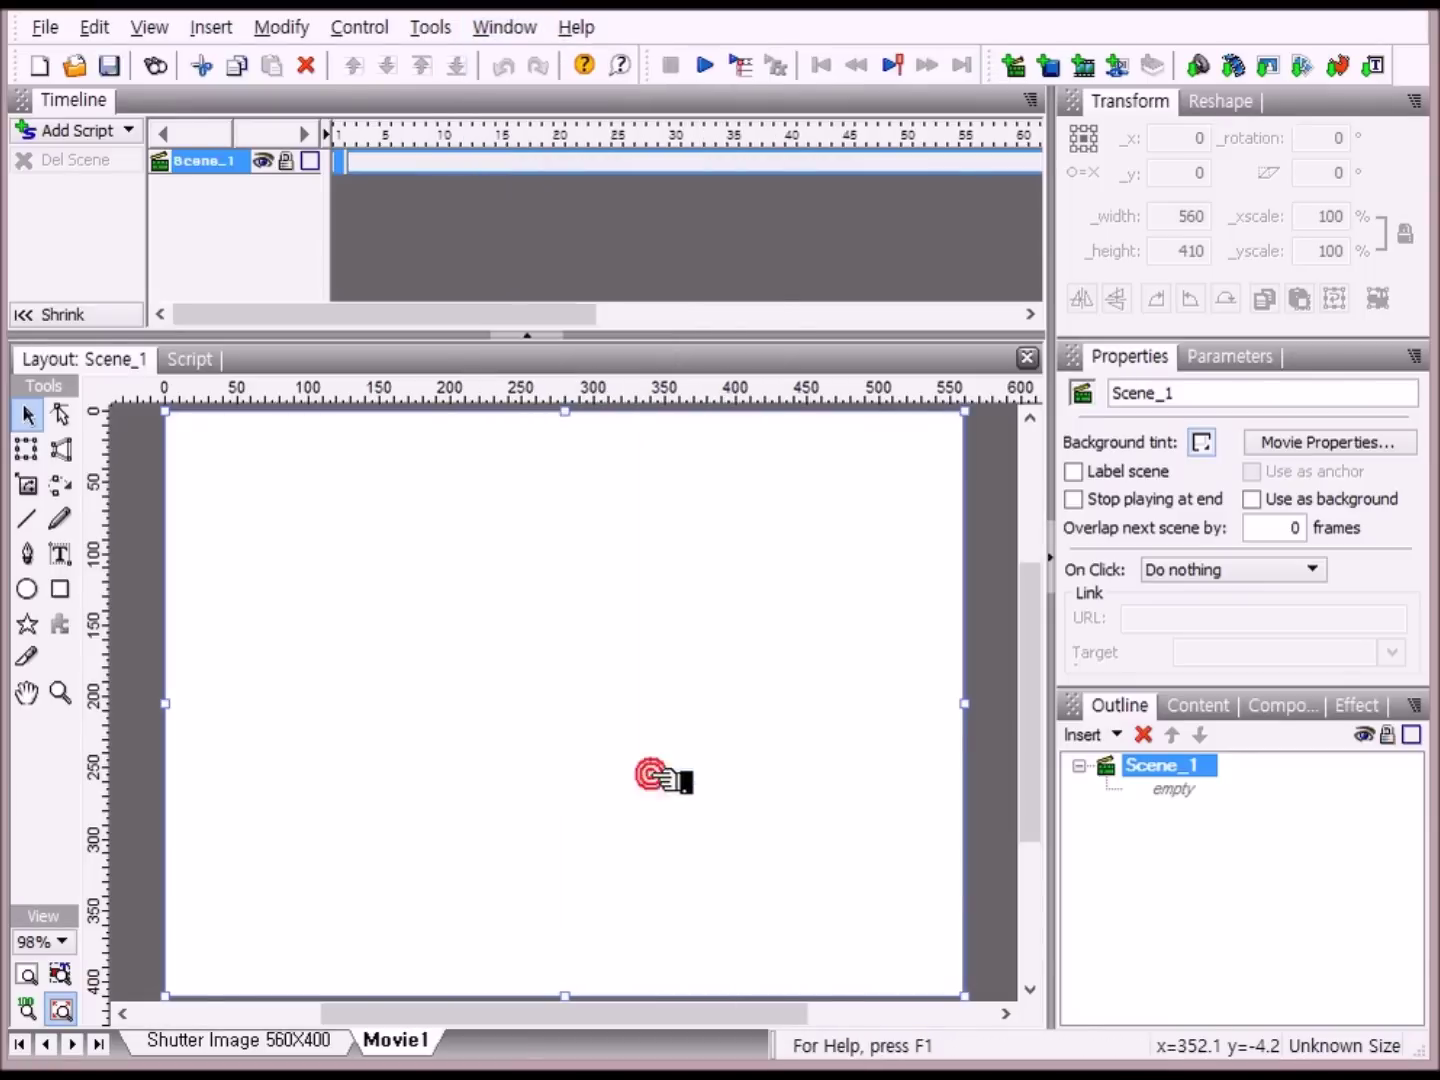
- Set the new movie's frame rate to 15 frames per second in its movie properties
click(1357, 443)
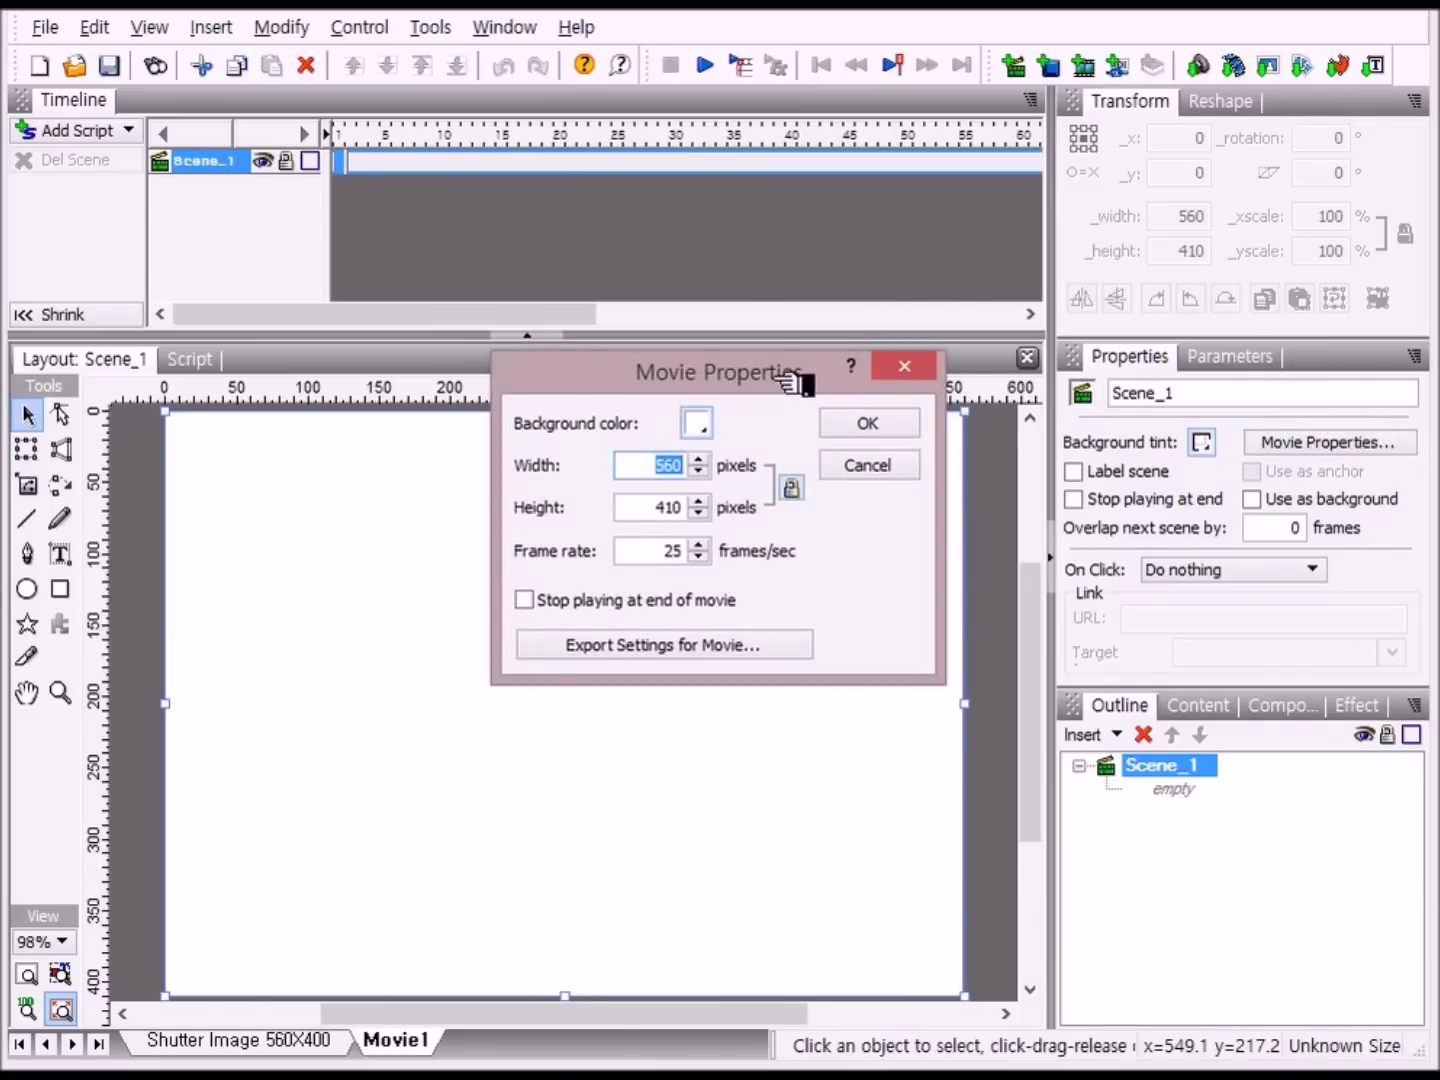
drag(789, 381, 634, 451)
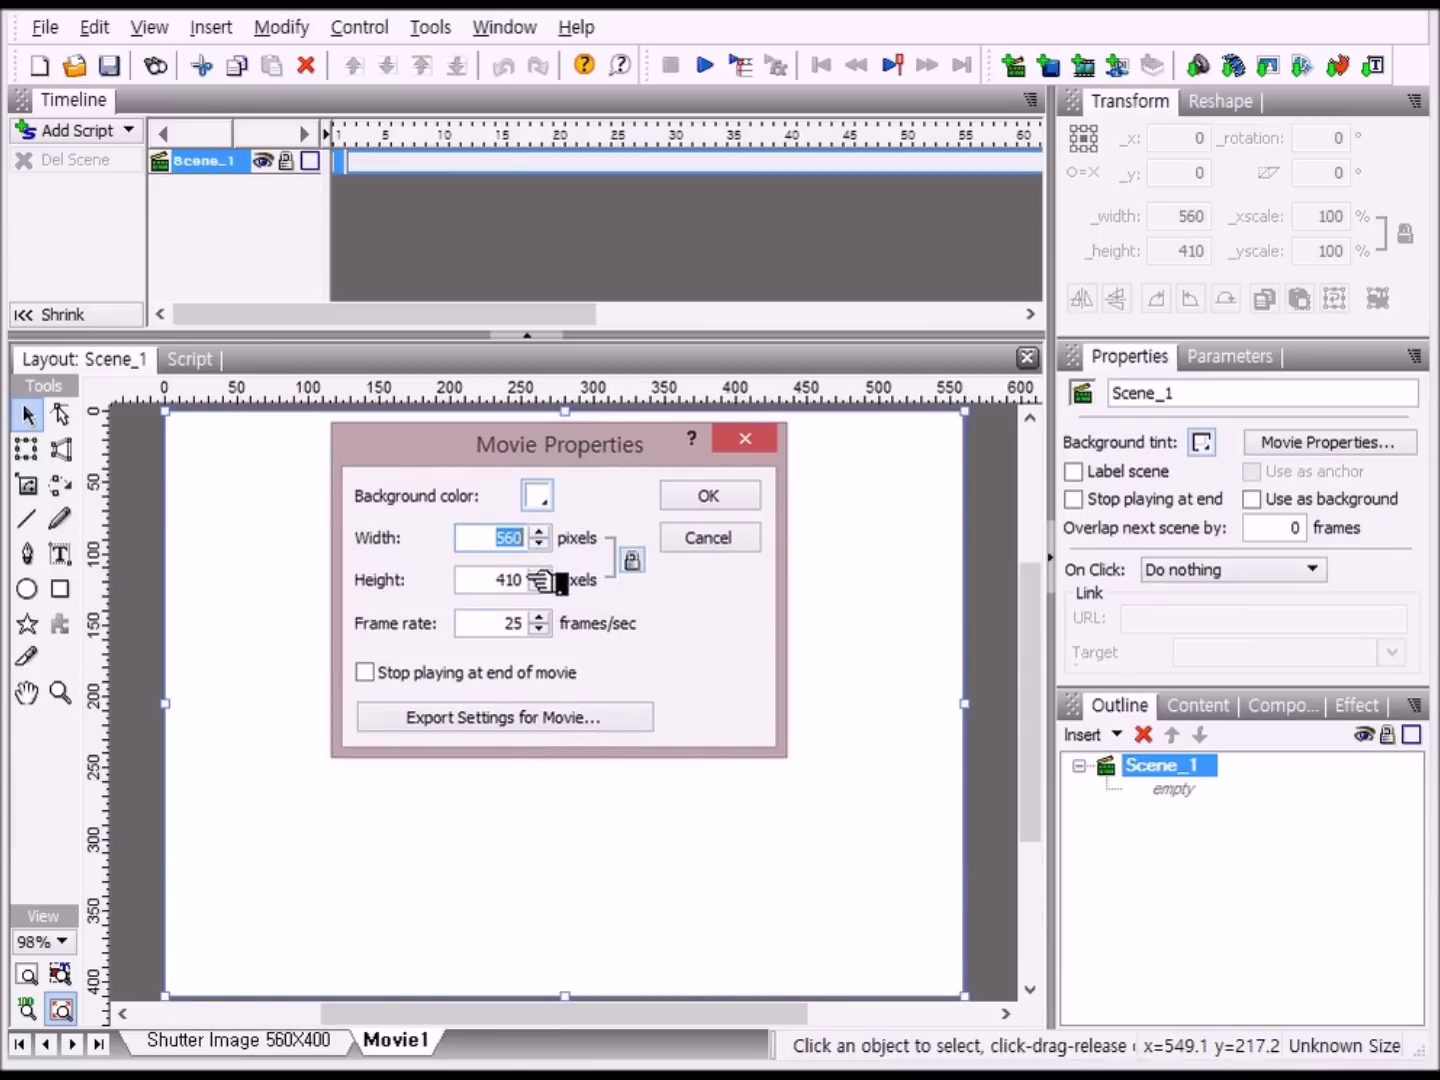
click(514, 622)
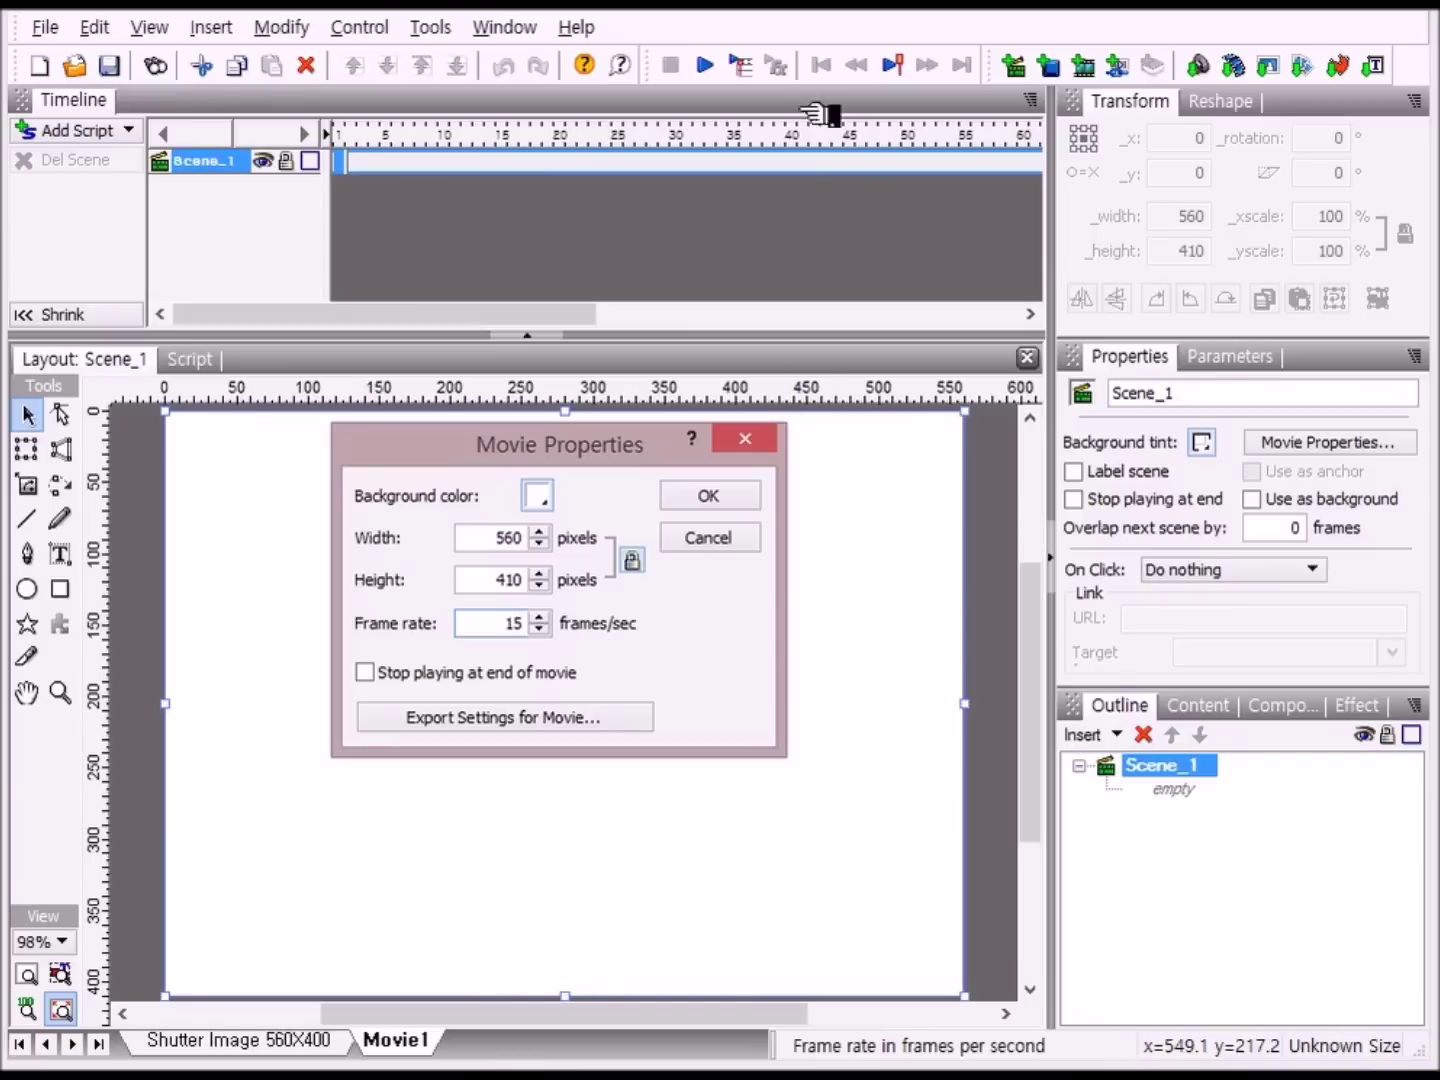
click(735, 500)
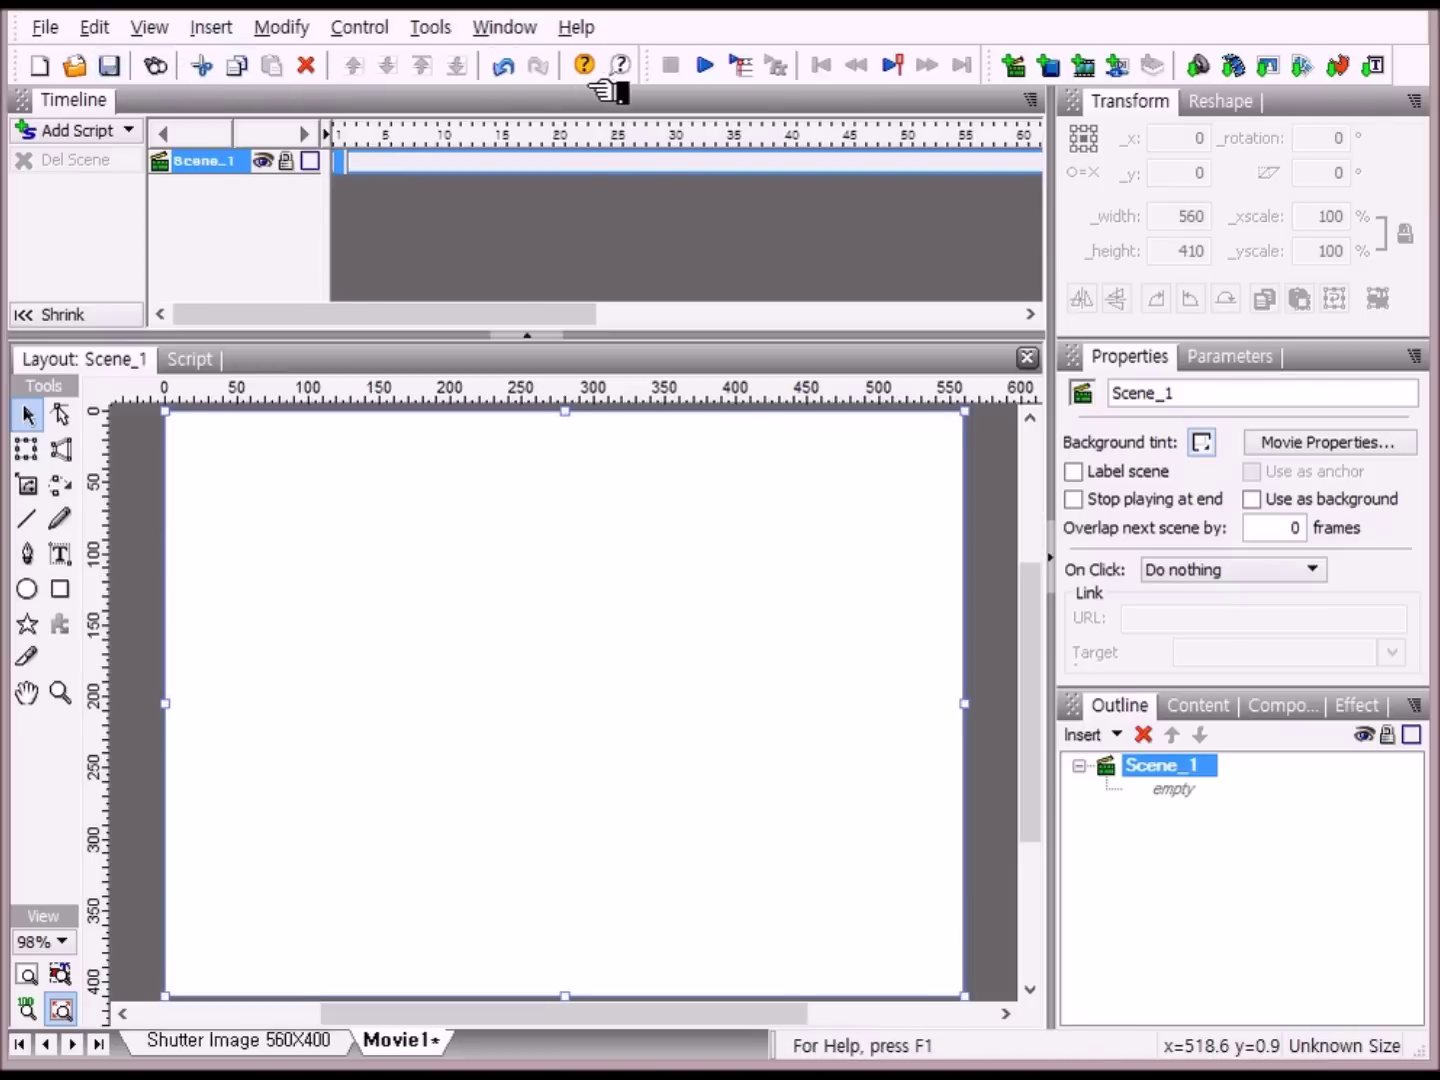
- Insert the image 마스크.jpg from the 샷다이미지 folder into the scene
click(1268, 67)
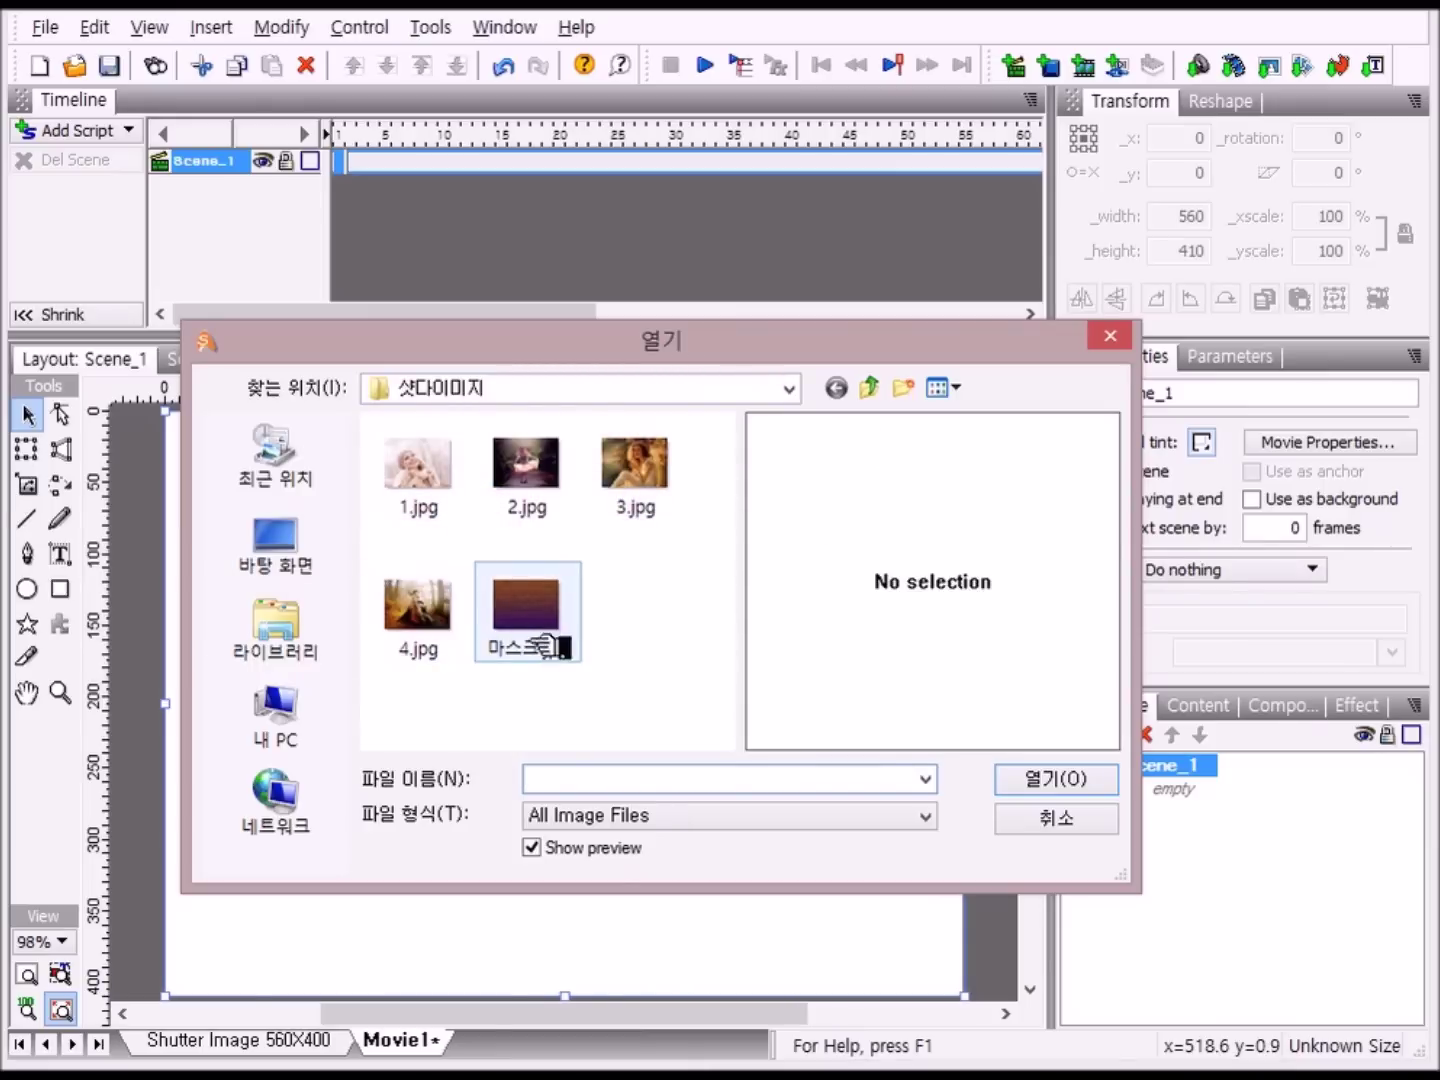
mouse_move(548, 622)
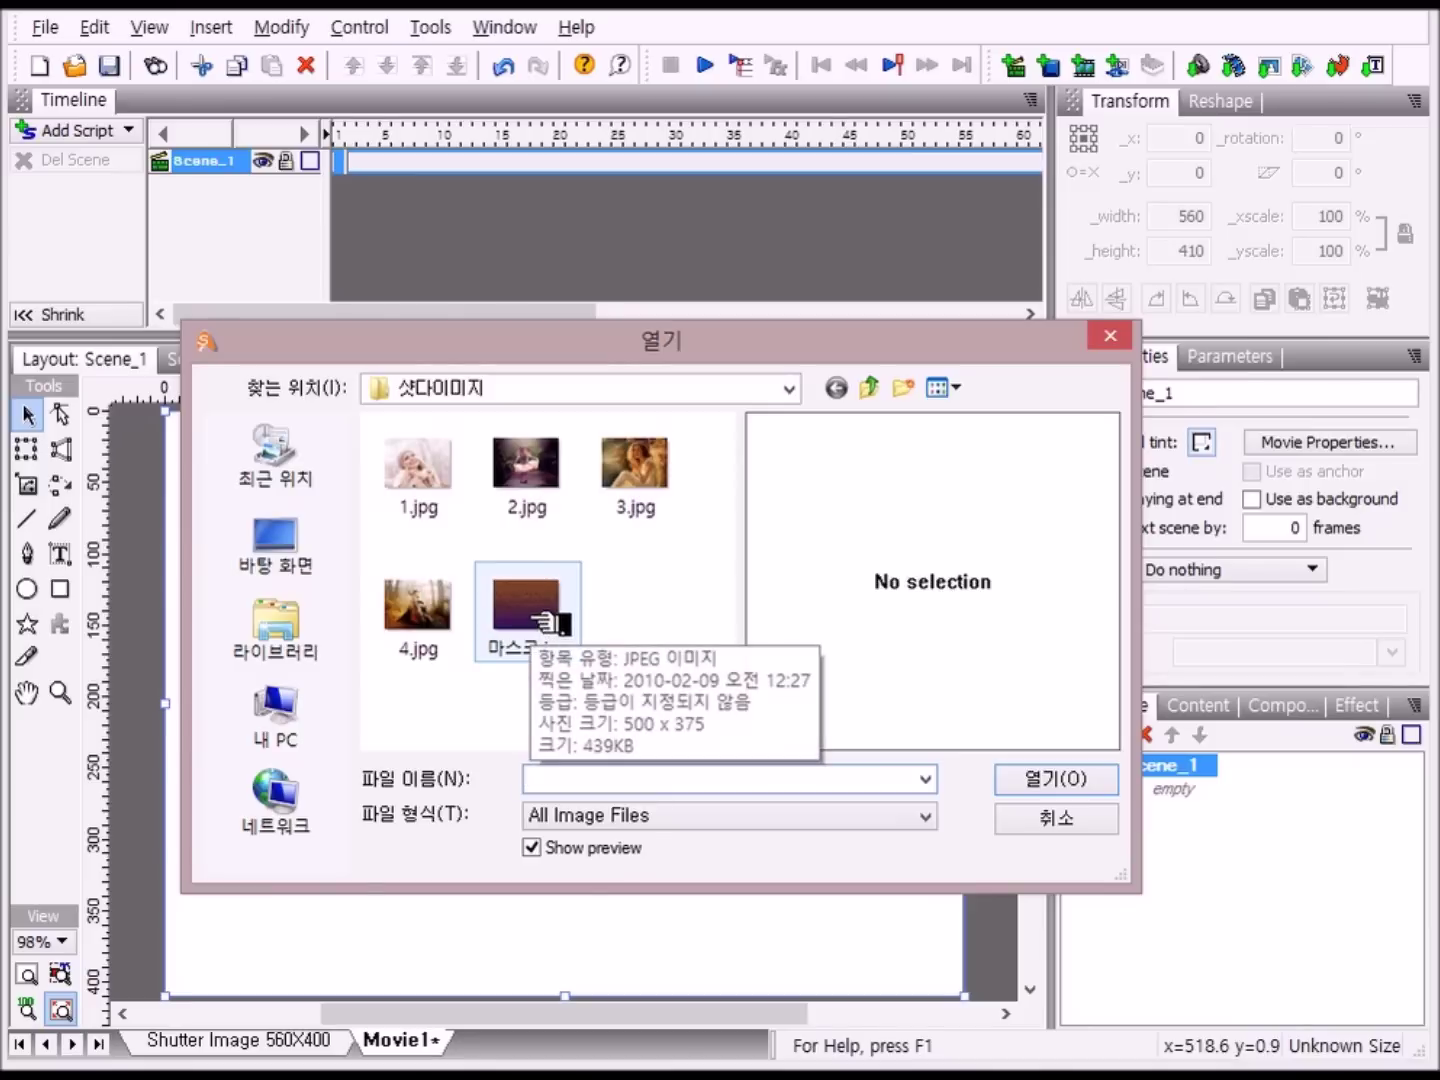
double_click(547, 623)
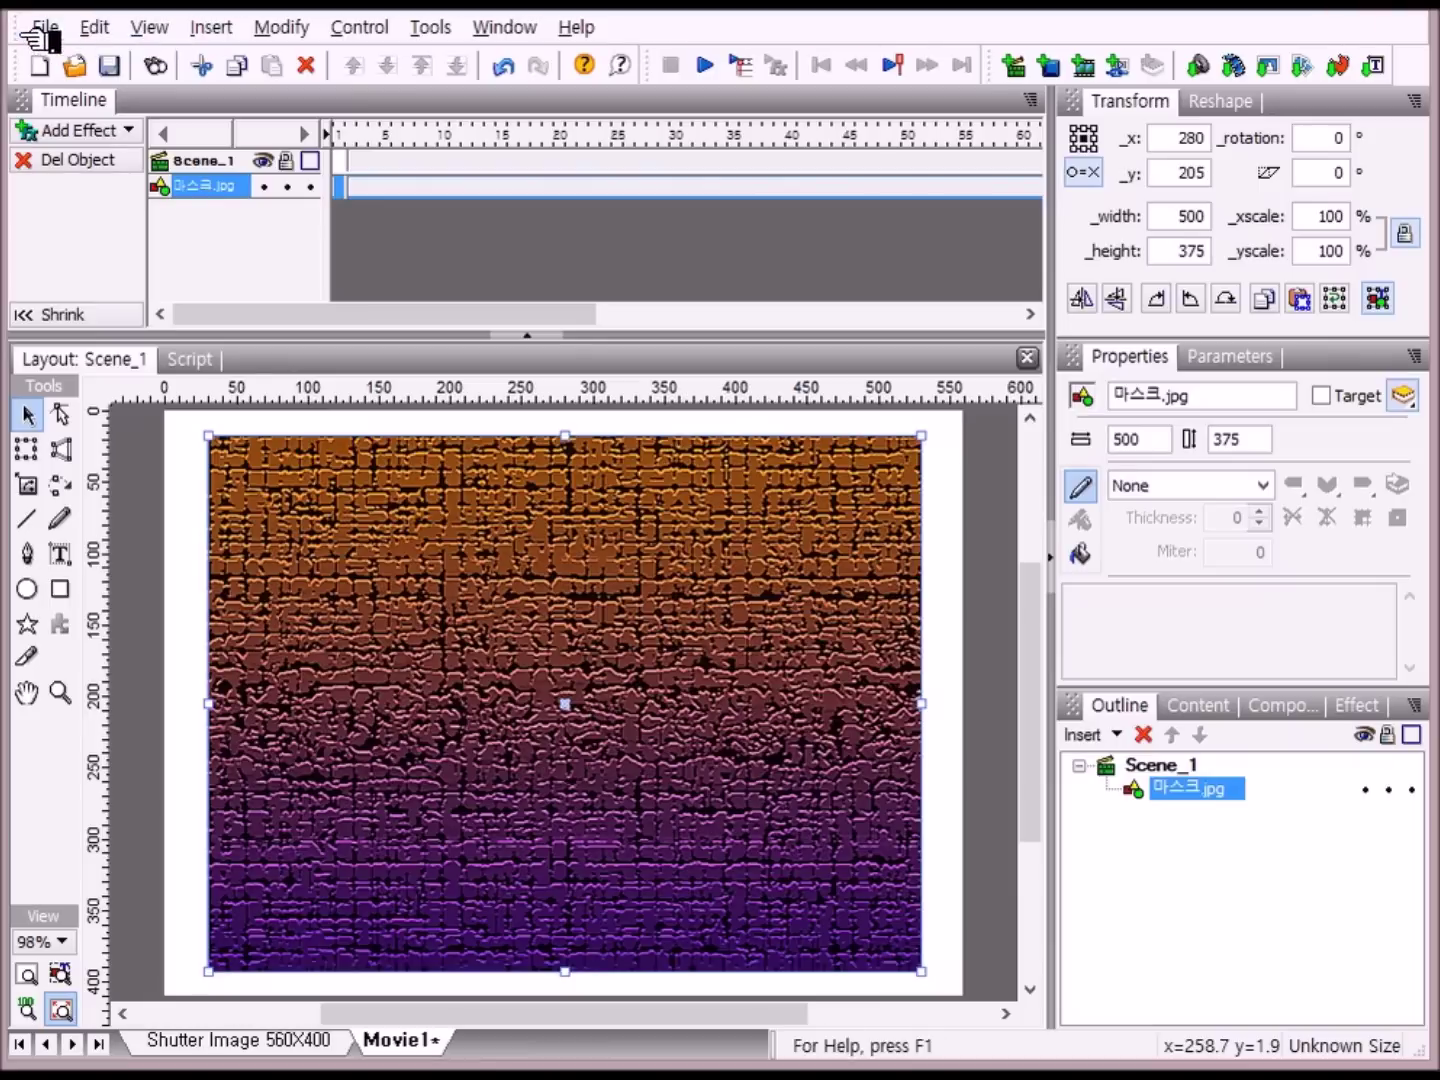
- Align the 마스크.jpg image to the centre of the stage
click(504, 28)
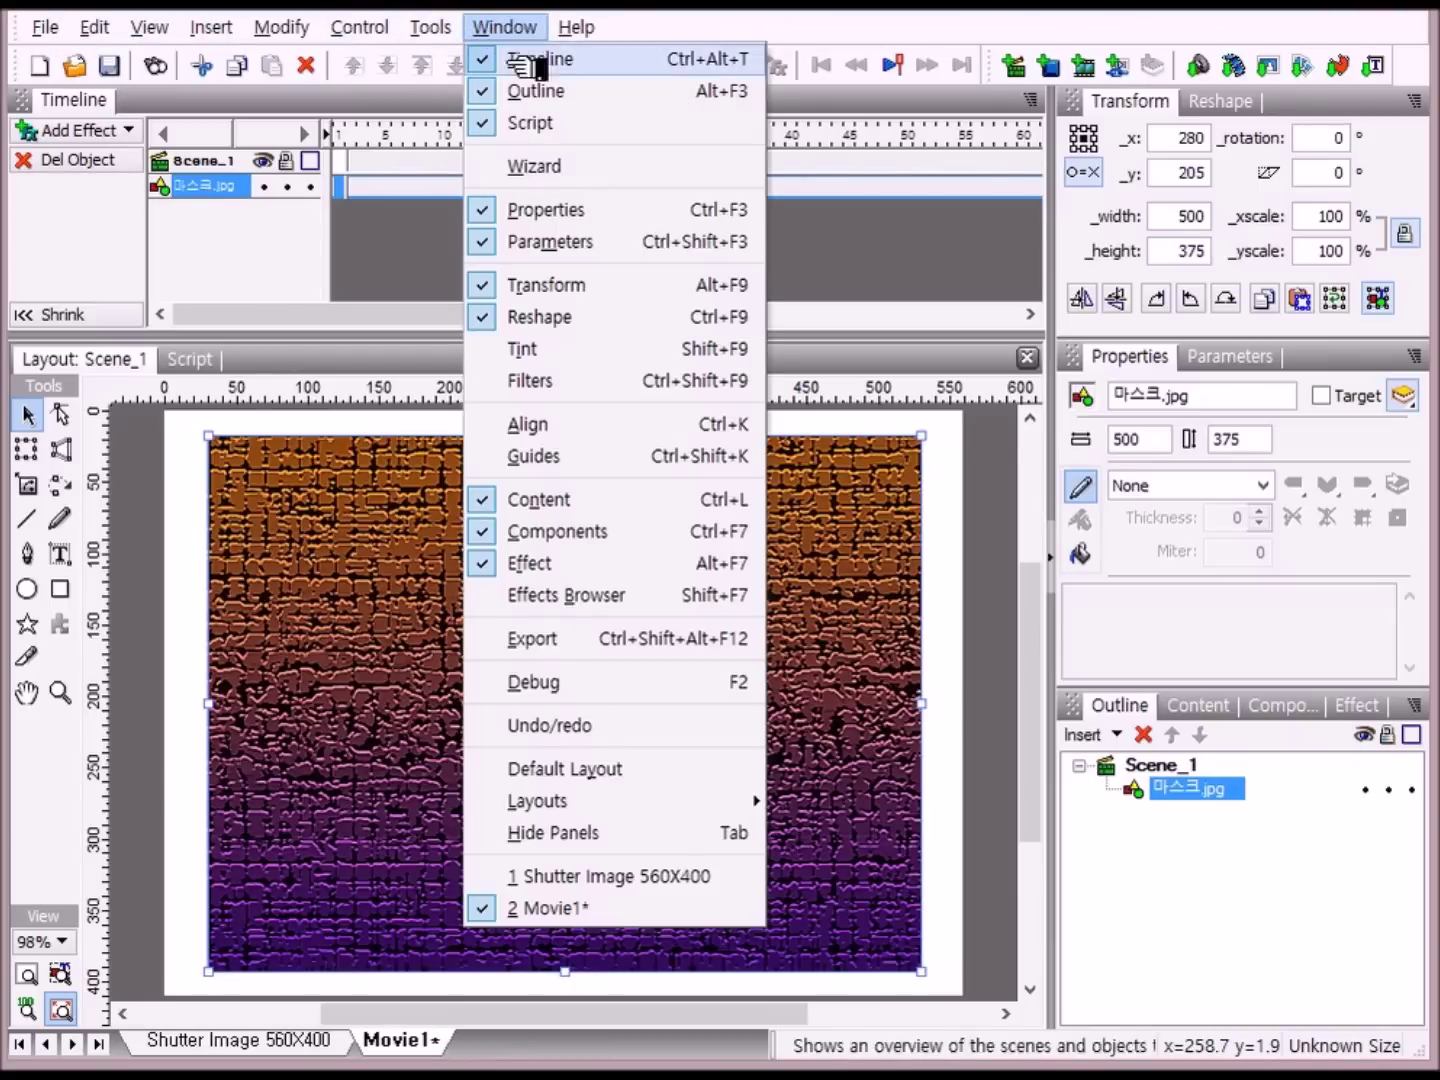
click(582, 427)
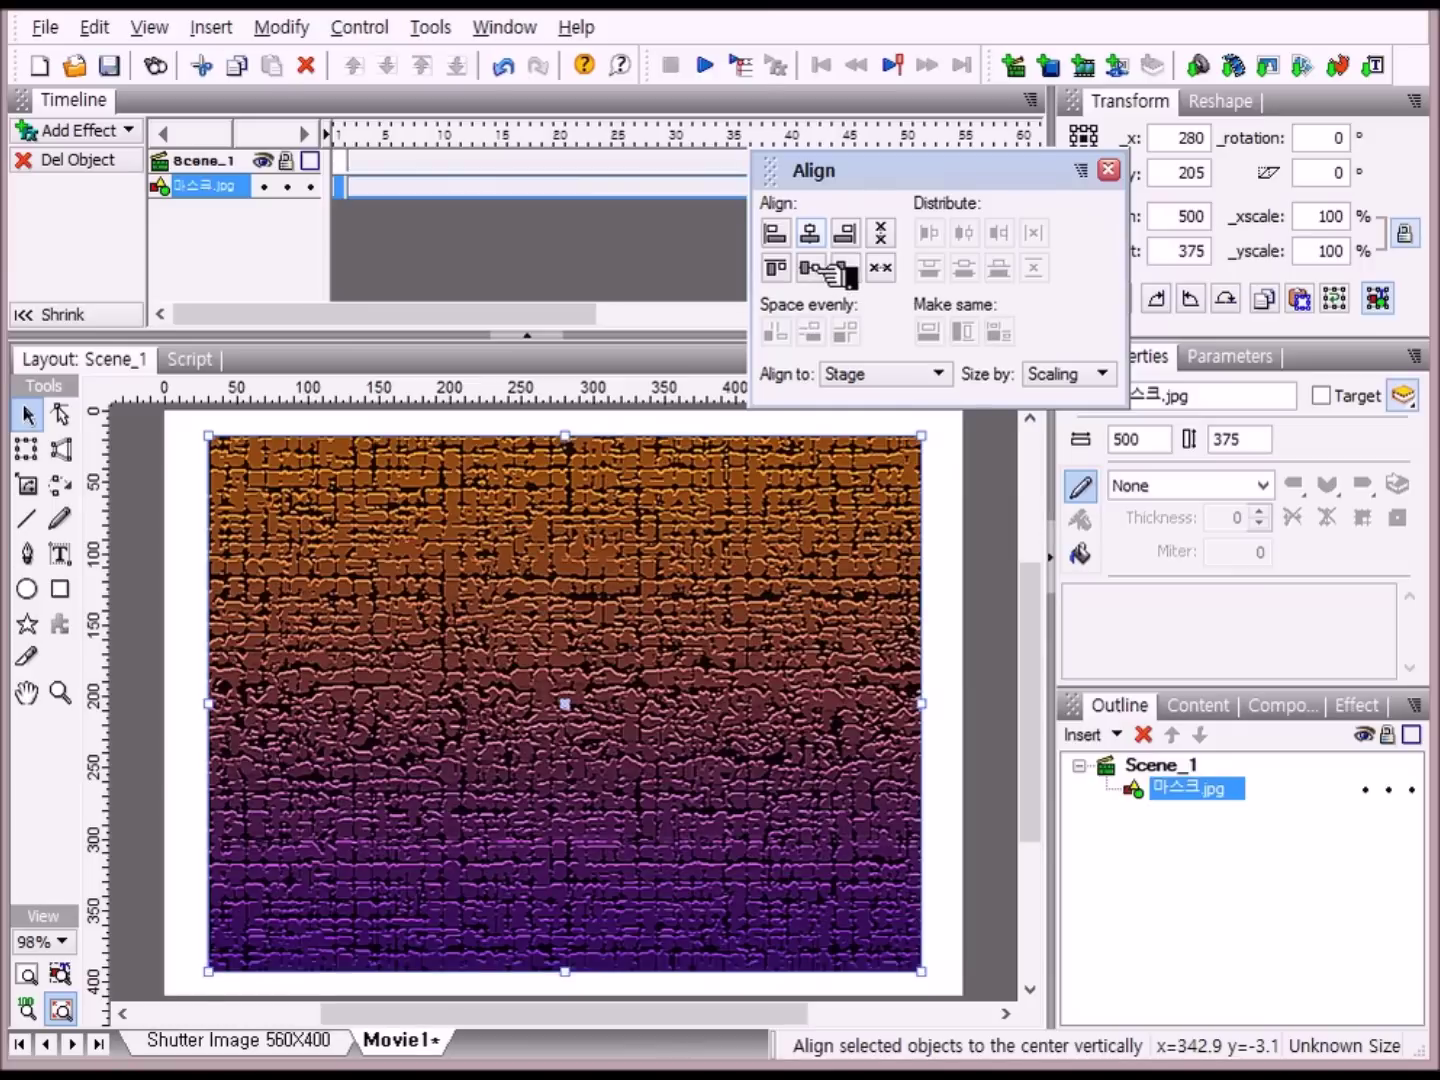
click(815, 268)
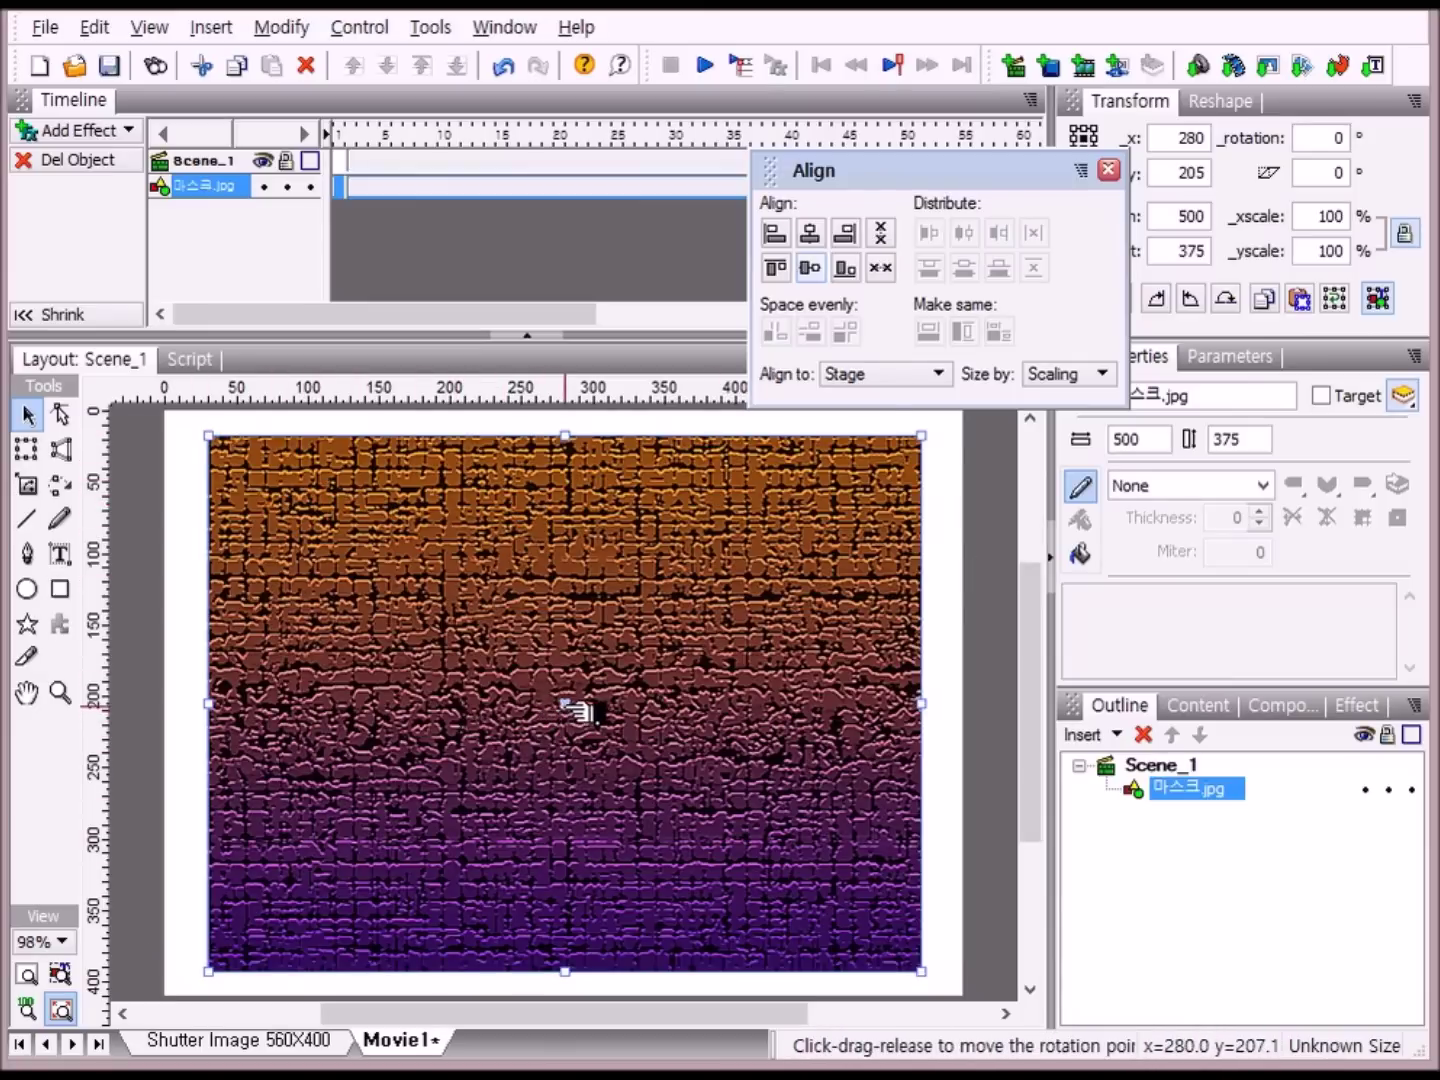
click(1111, 169)
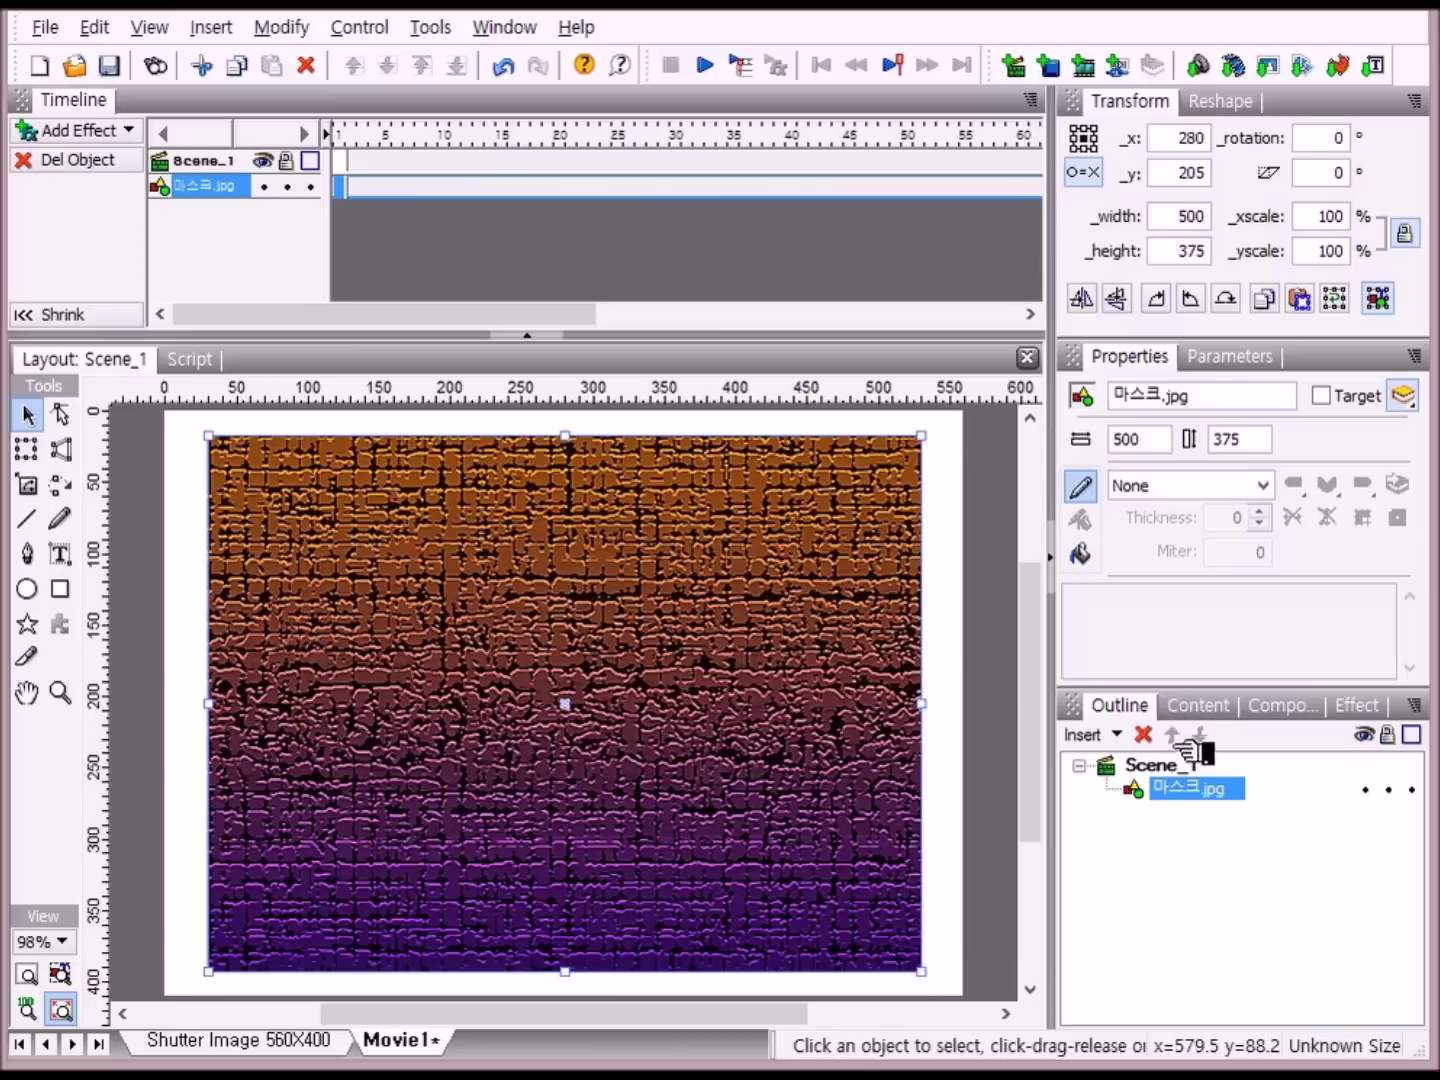
- Draw a solid light-blue ellipse about 490 by 362 pixels over the textured image in Scene_1
click(1175, 766)
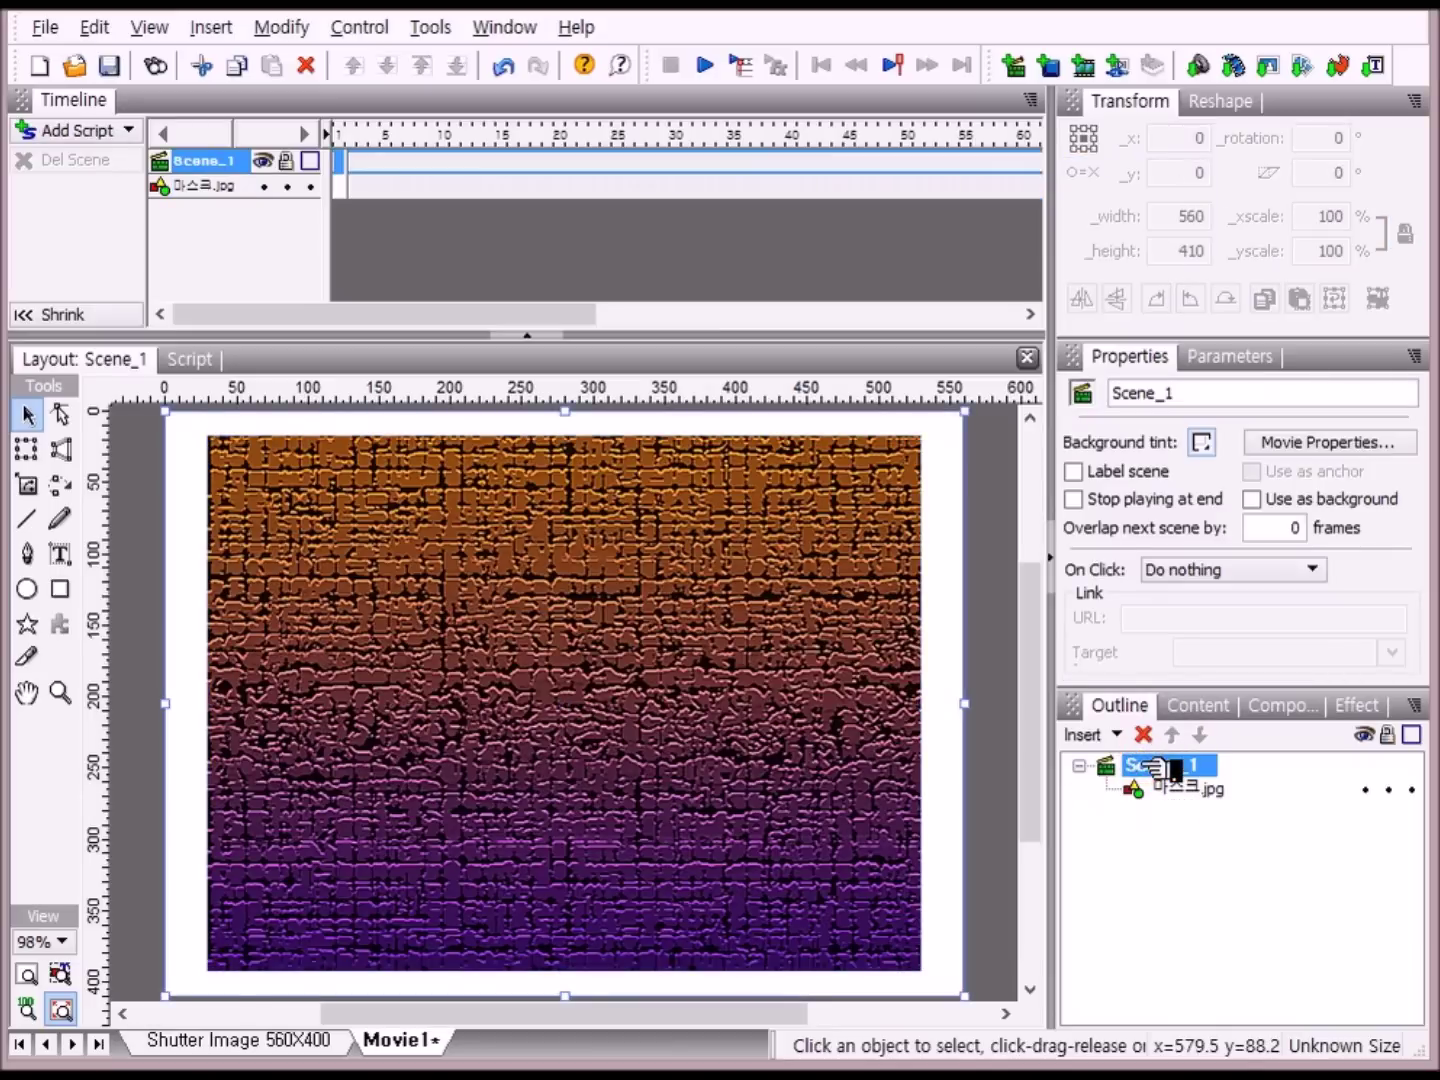
click(29, 589)
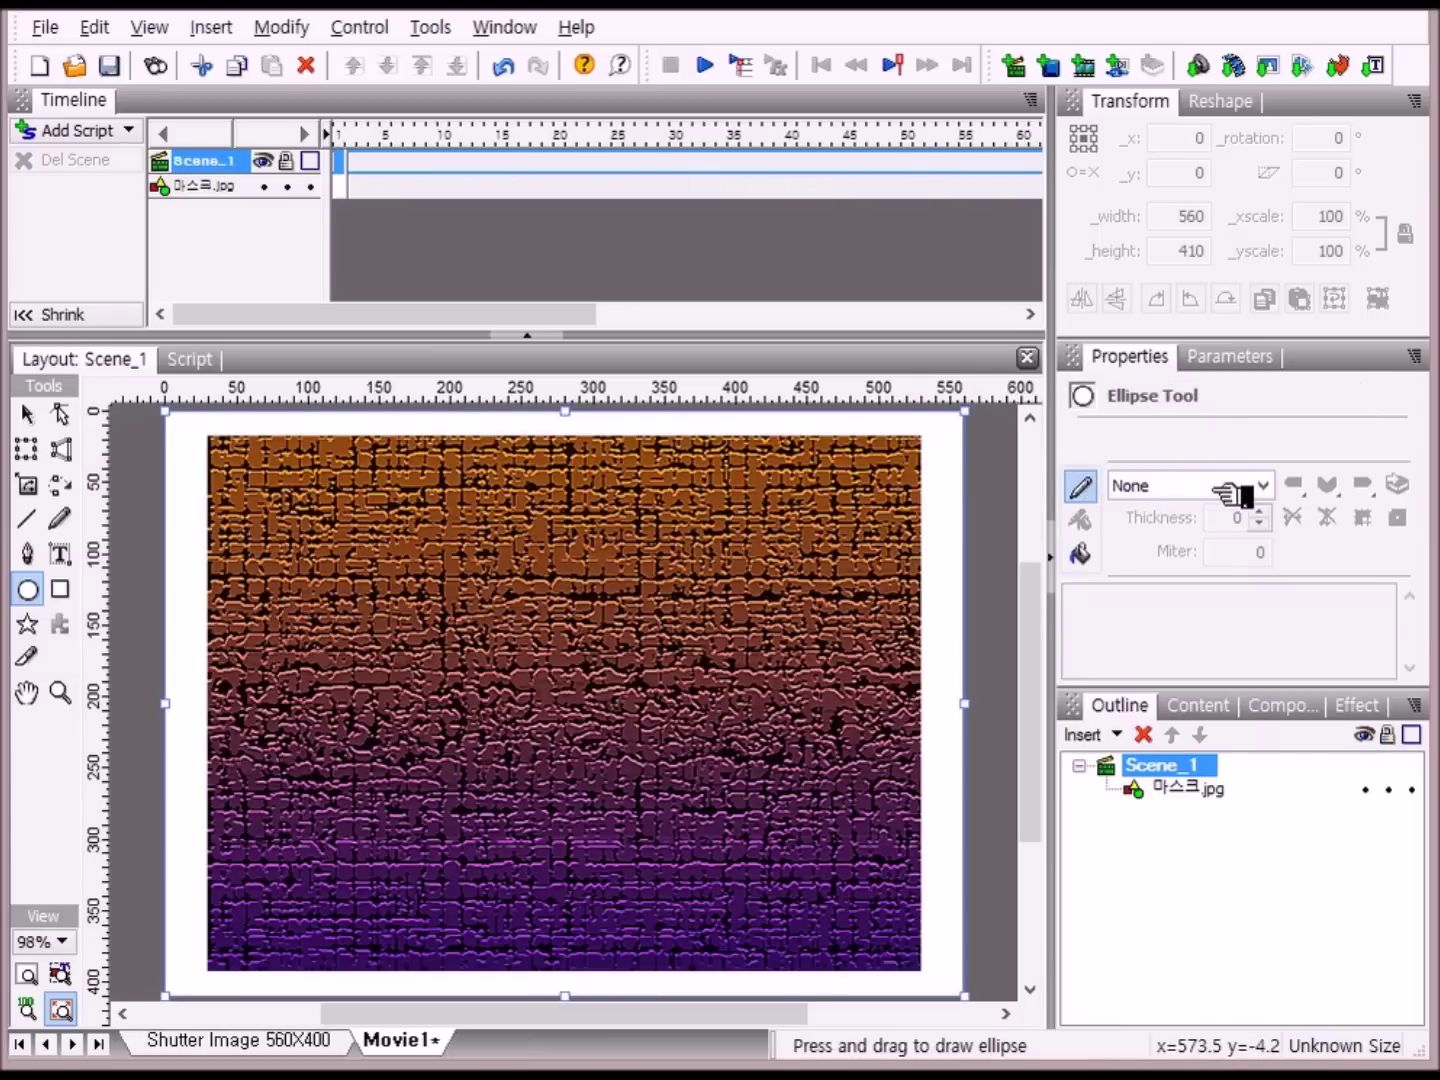
click(1081, 553)
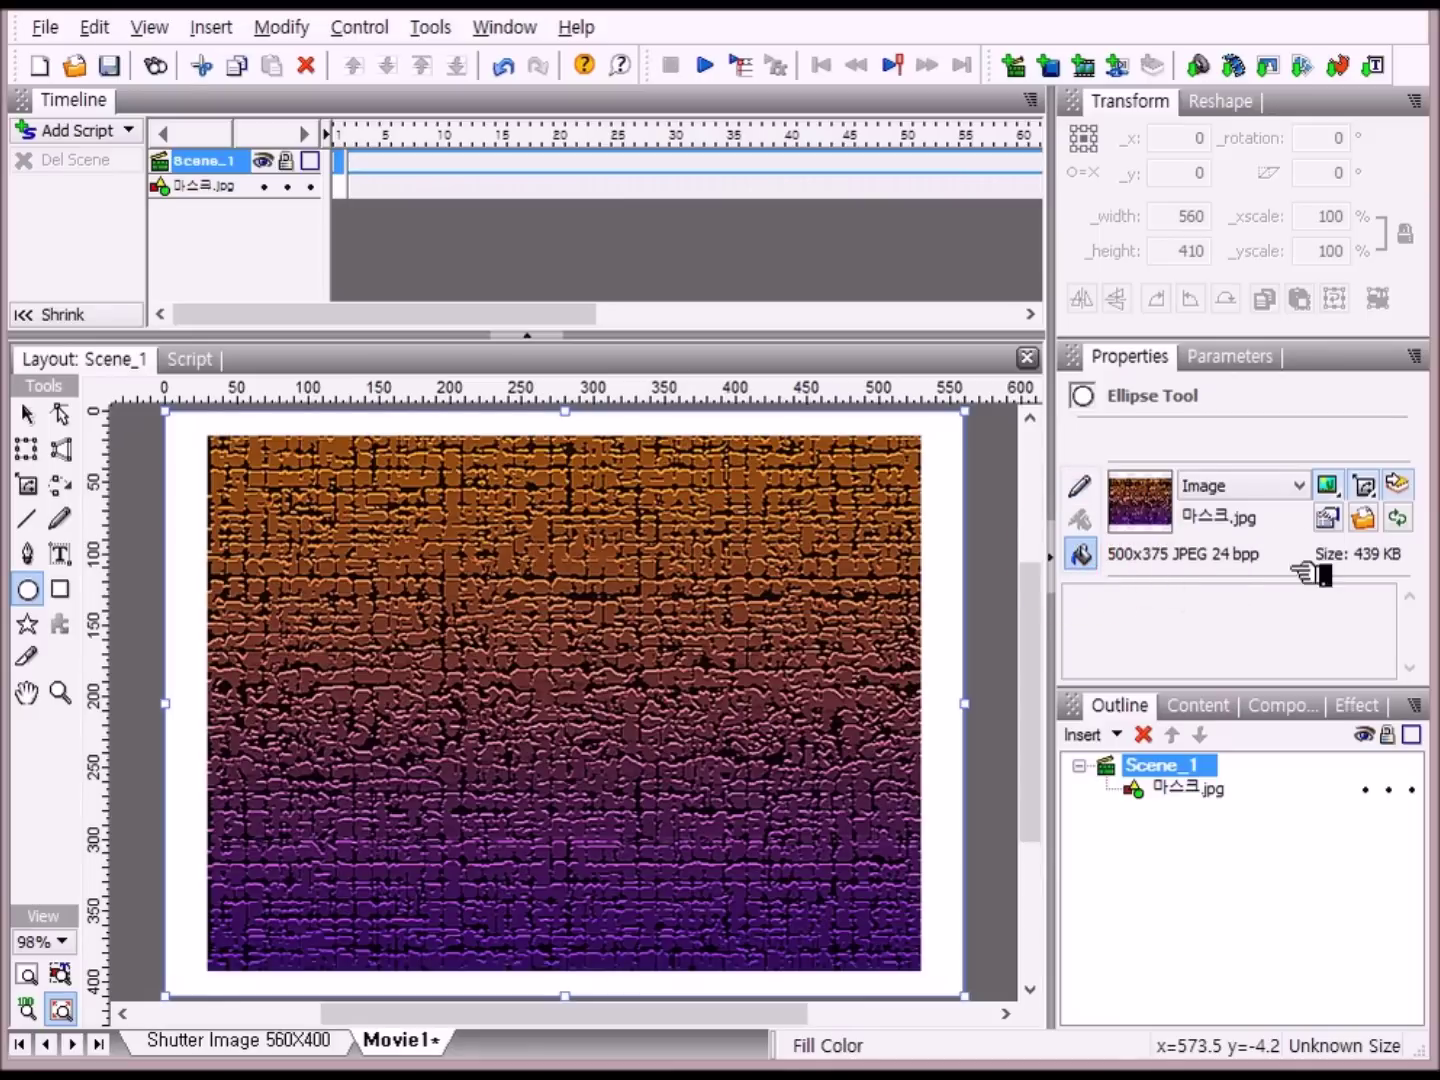
click(1299, 485)
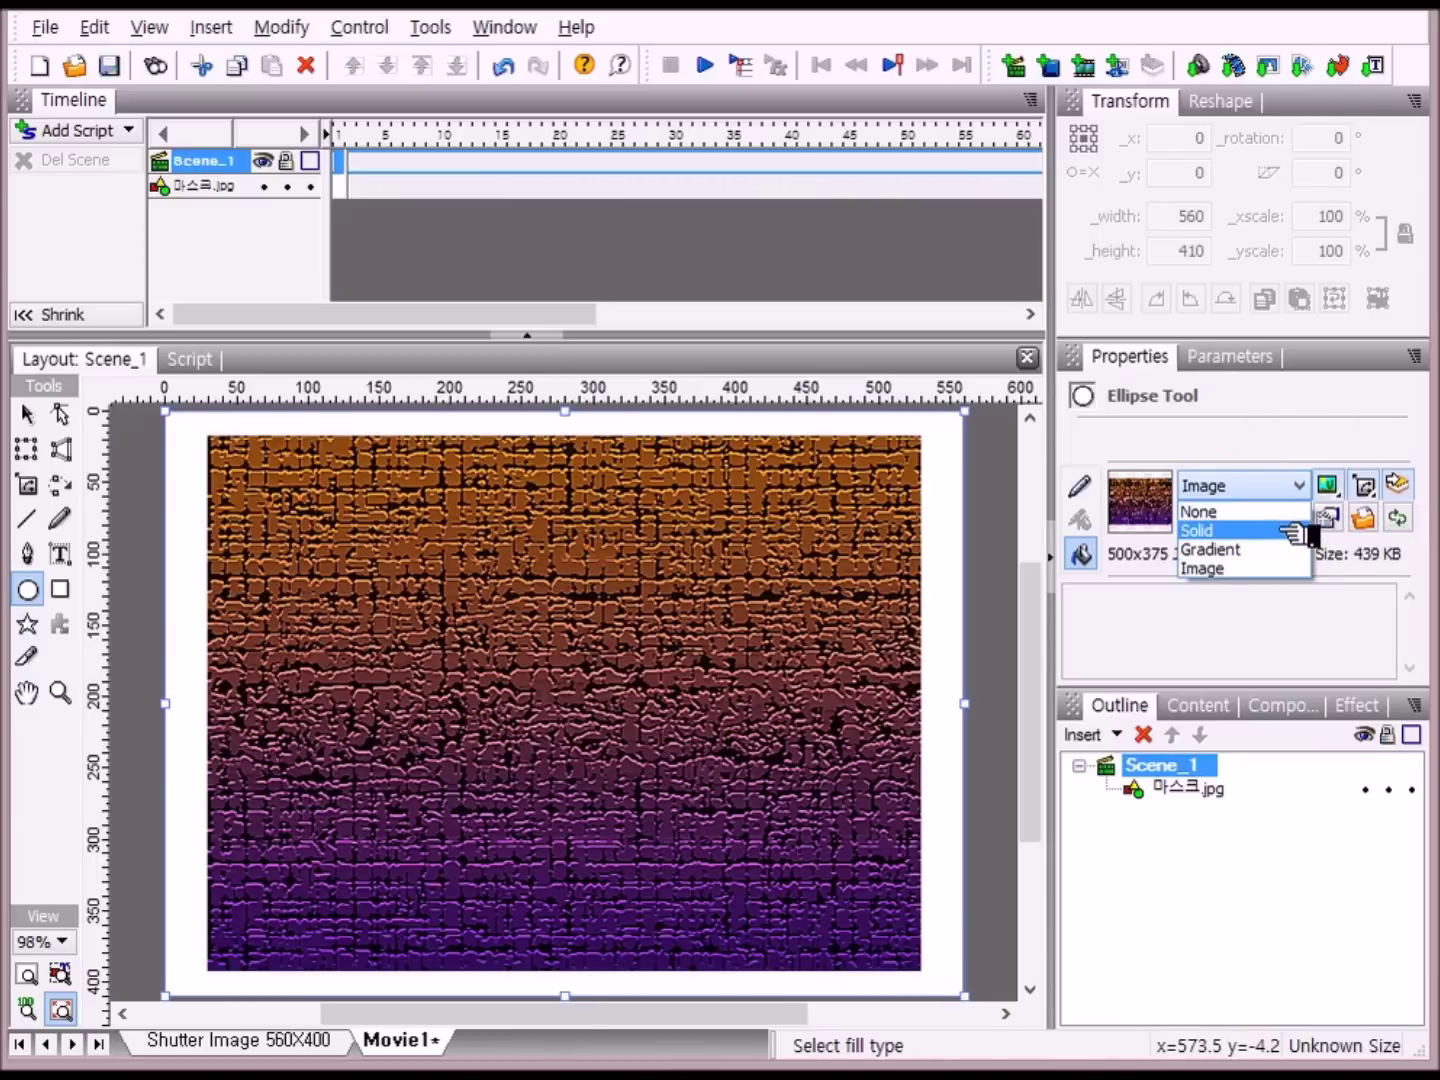
click(1290, 531)
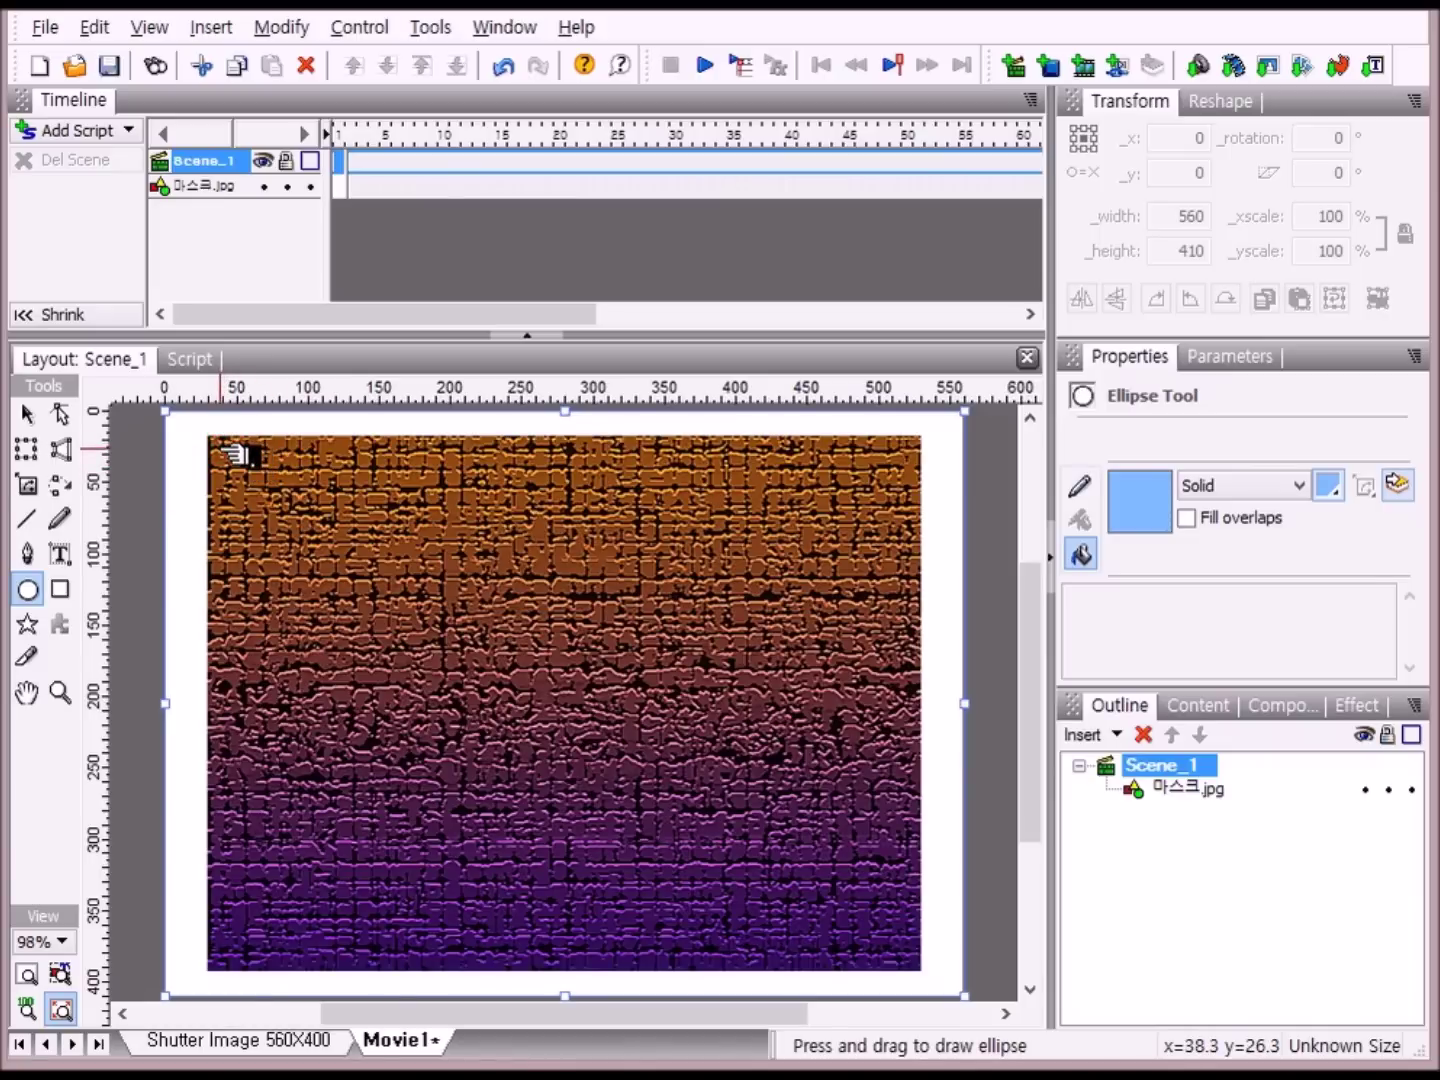
drag(219, 448, 916, 964)
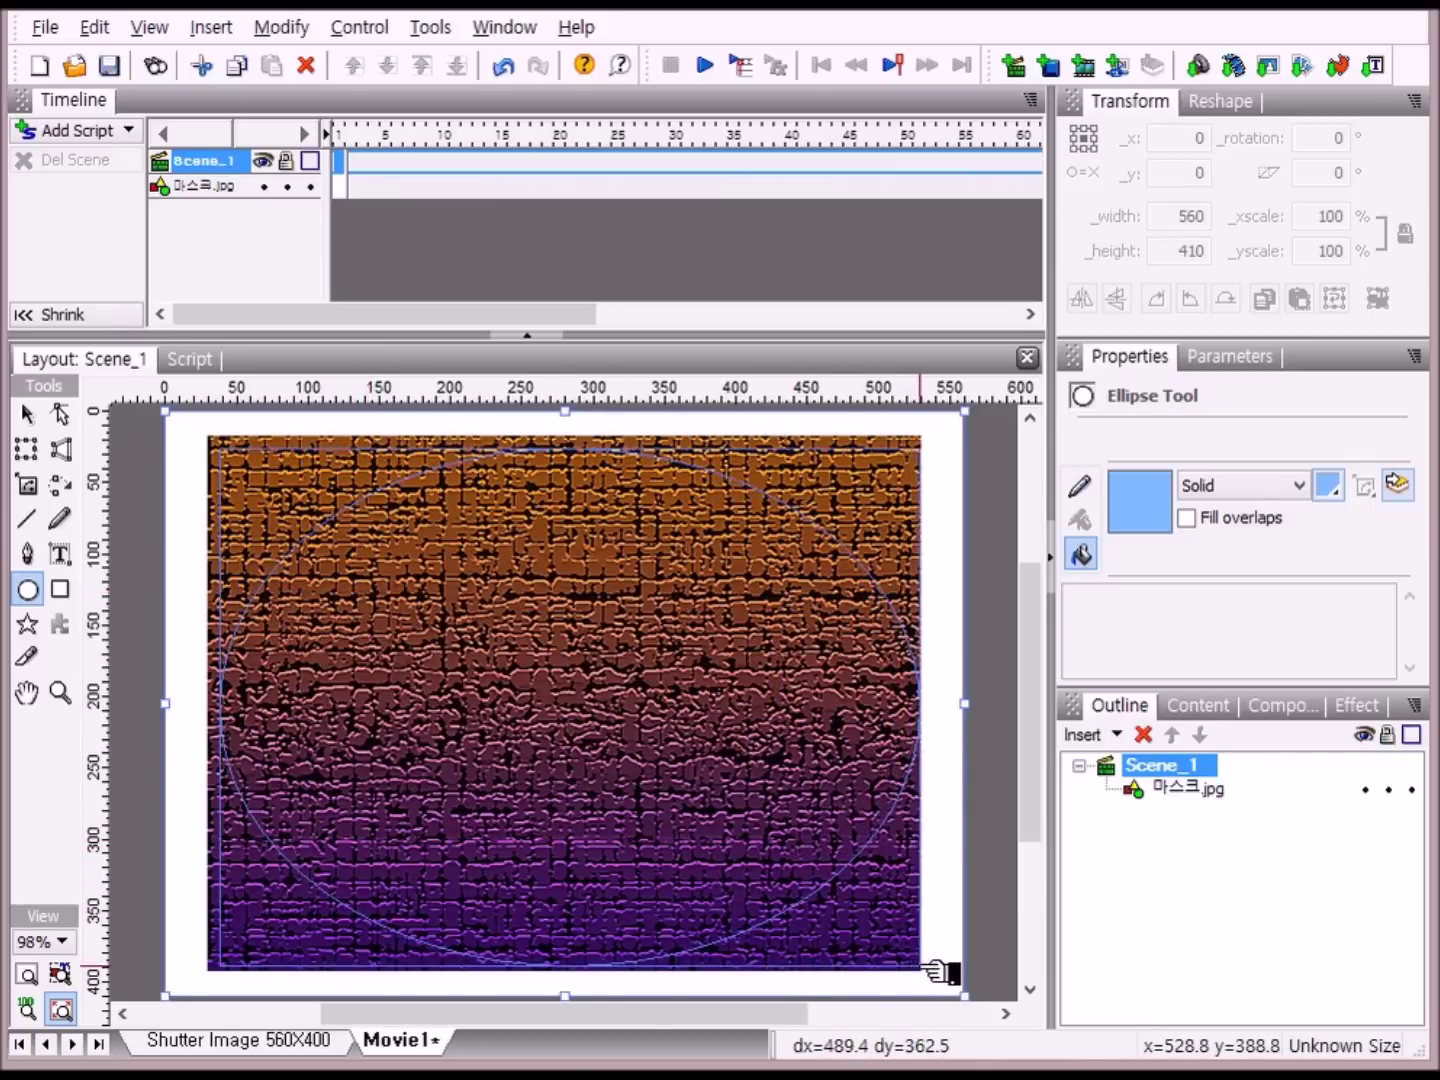
drag(928, 968, 928, 967)
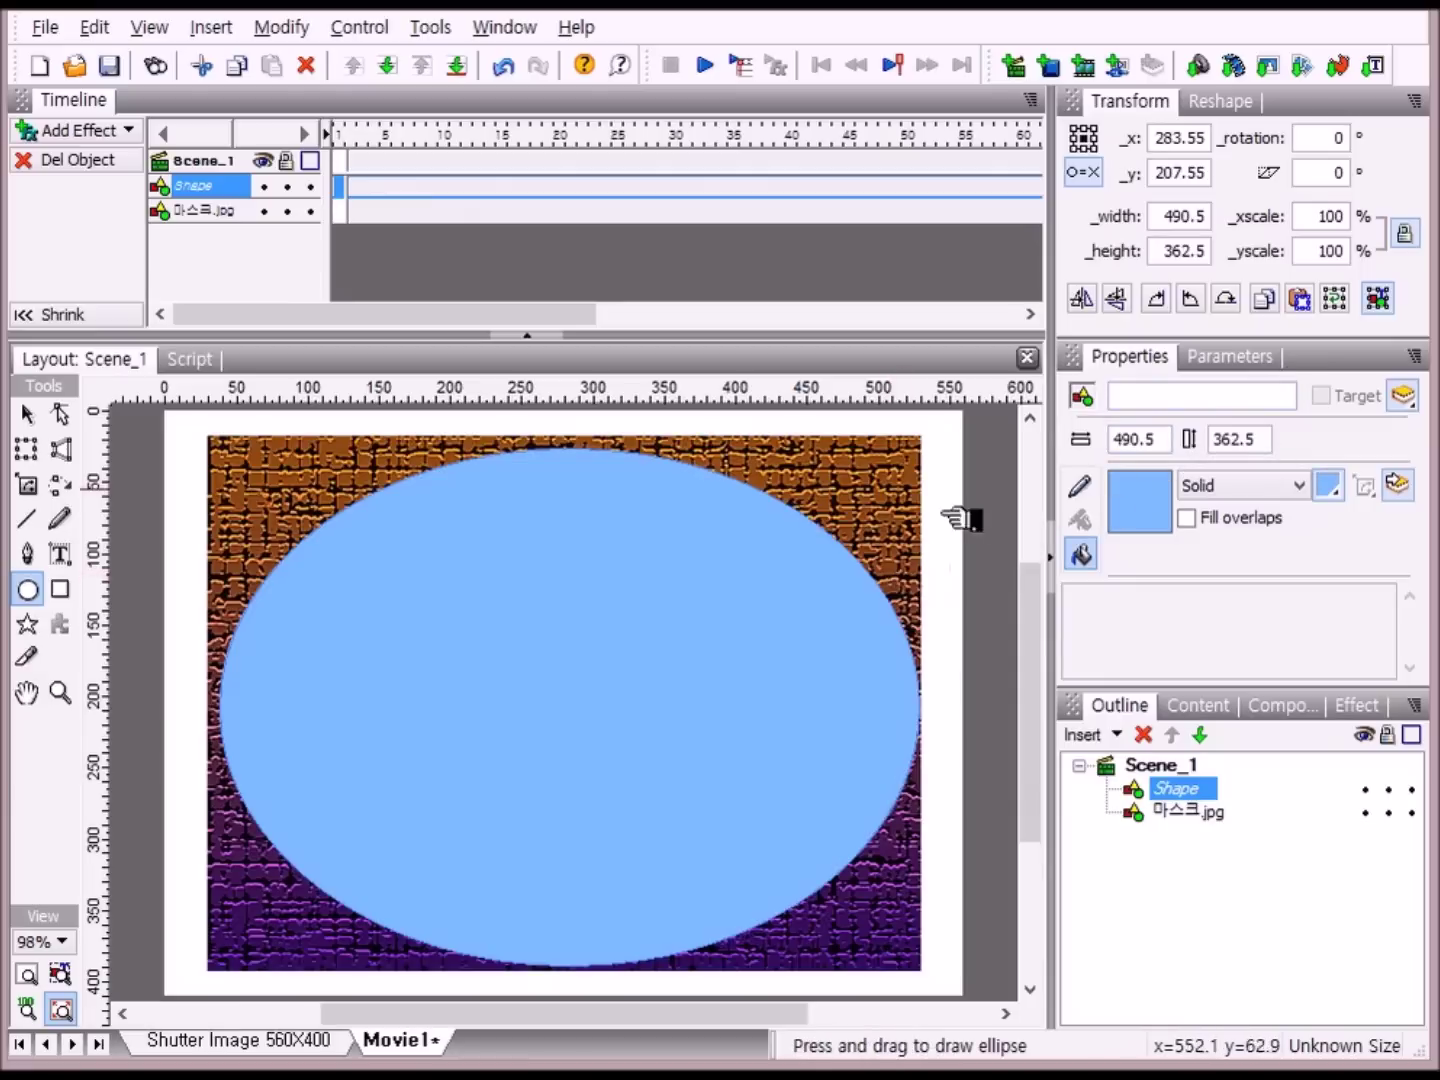
- Set the ellipse's width to 500 and centre it horizontally and vertically on the stage
click(1160, 437)
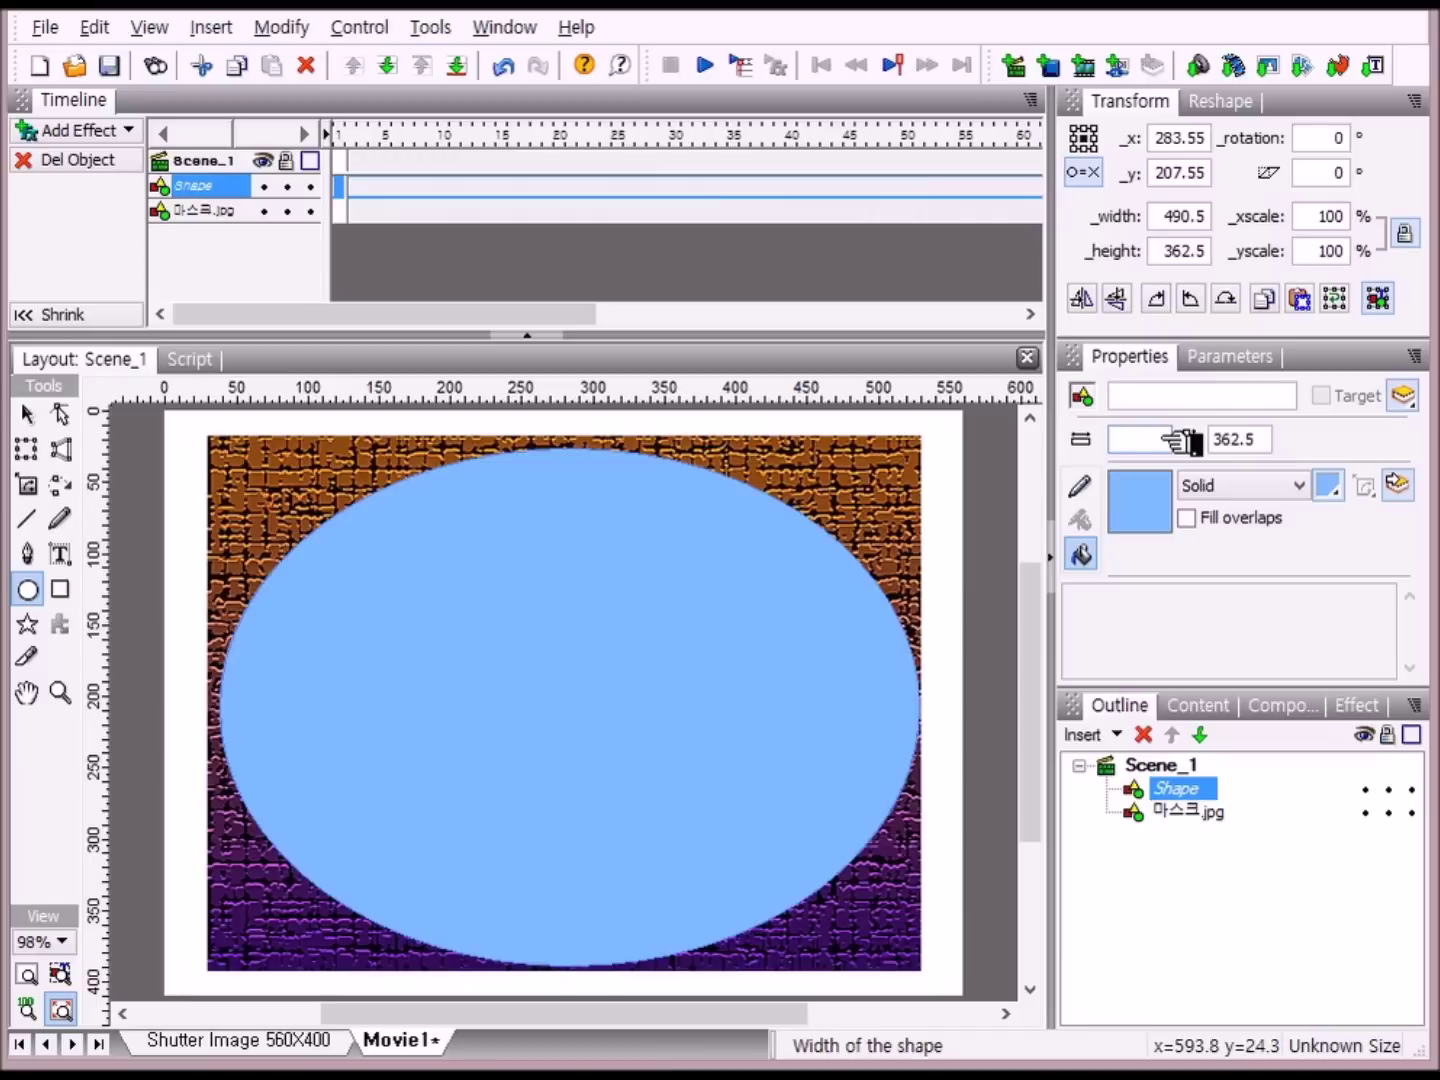
click(1258, 445)
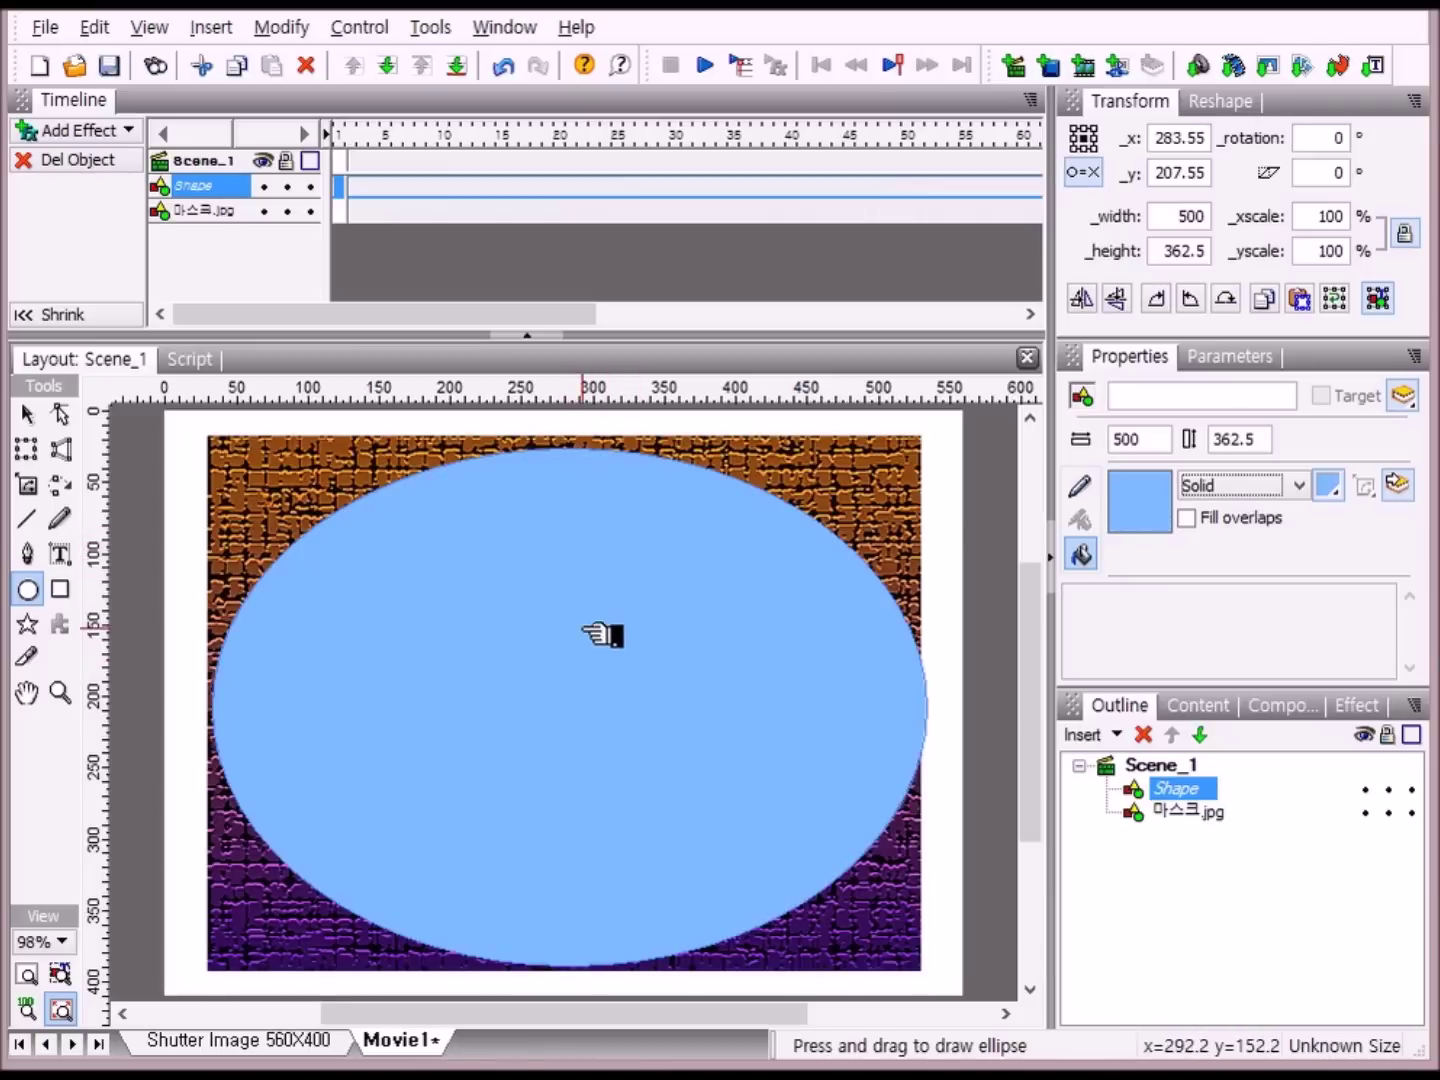
click(505, 27)
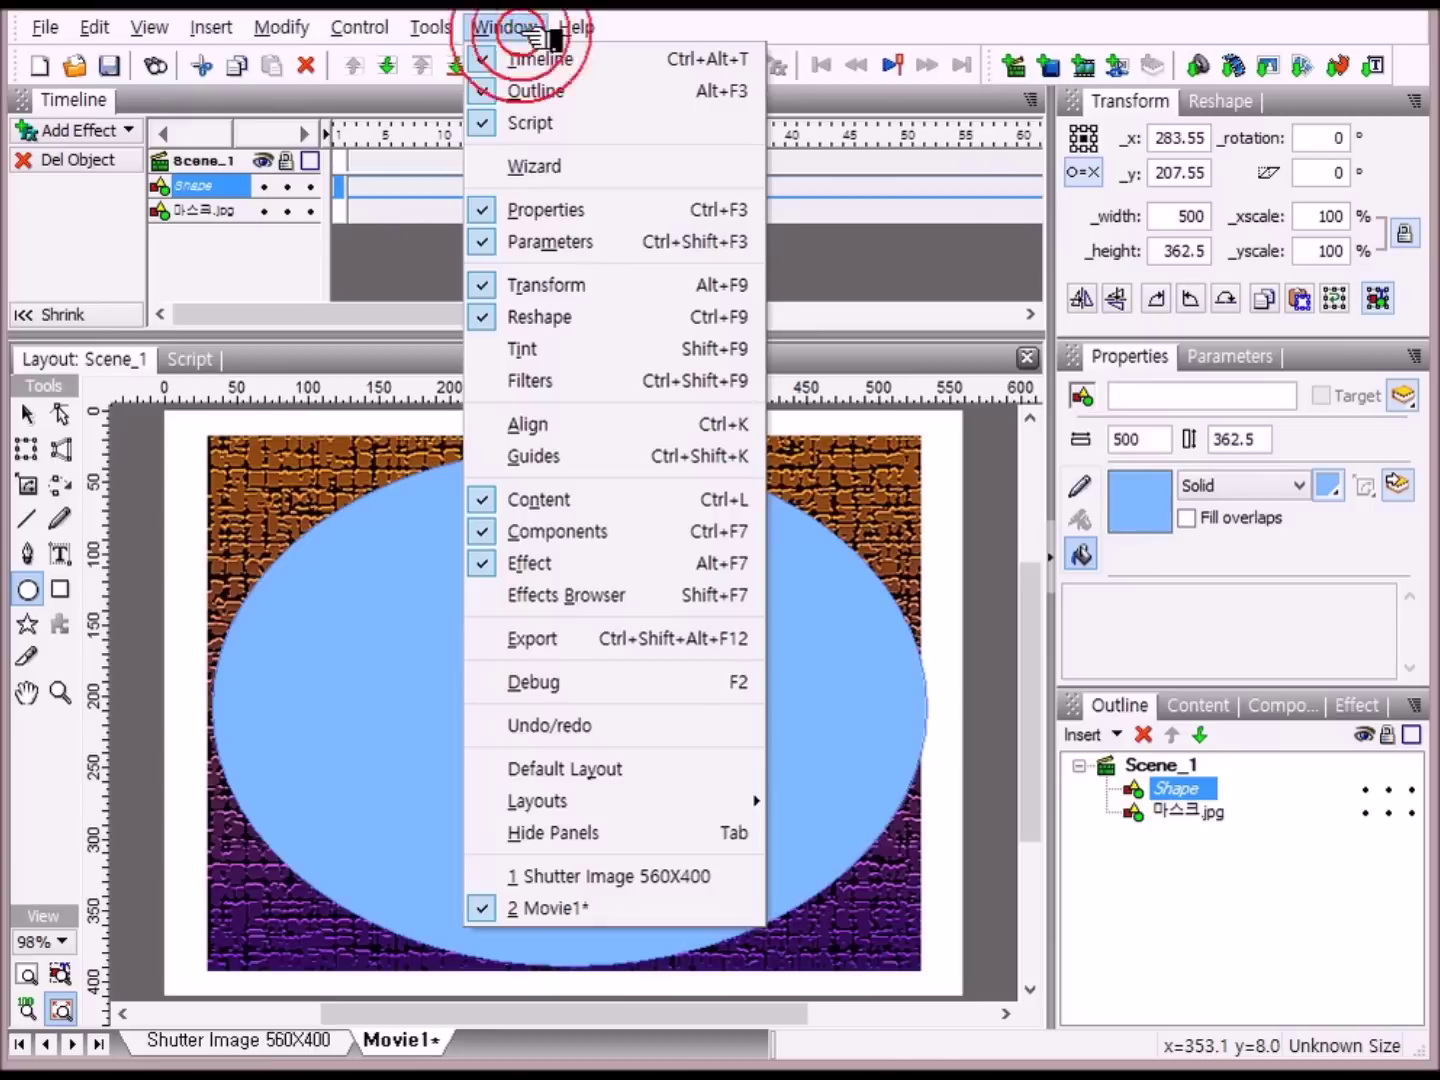
click(600, 426)
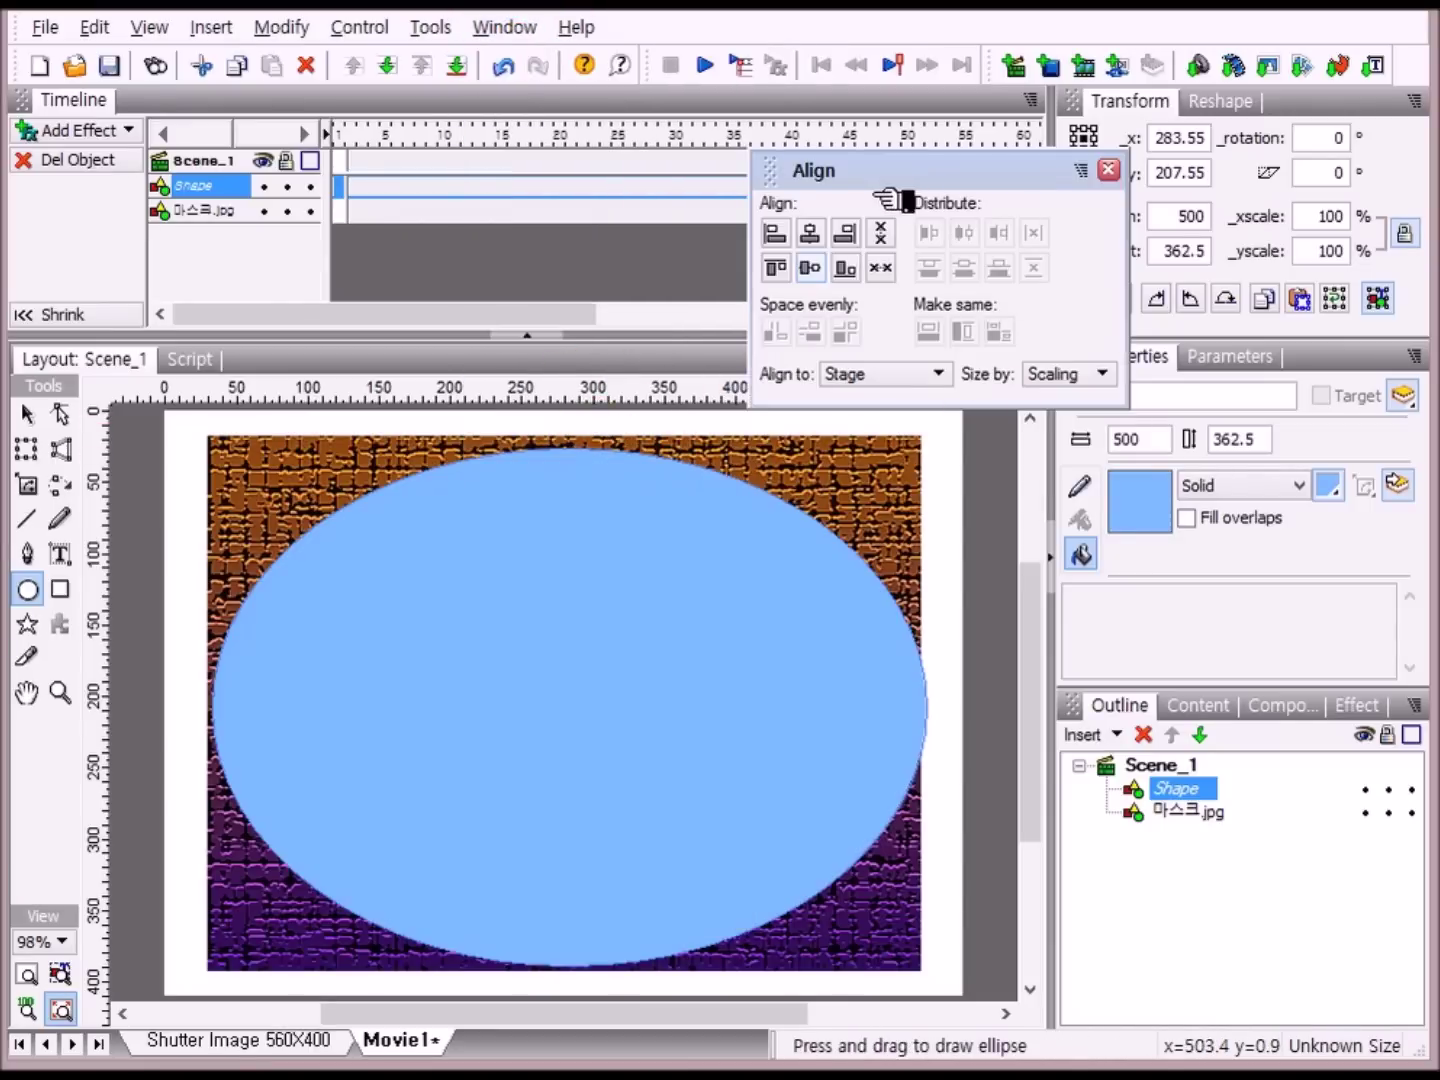
click(822, 233)
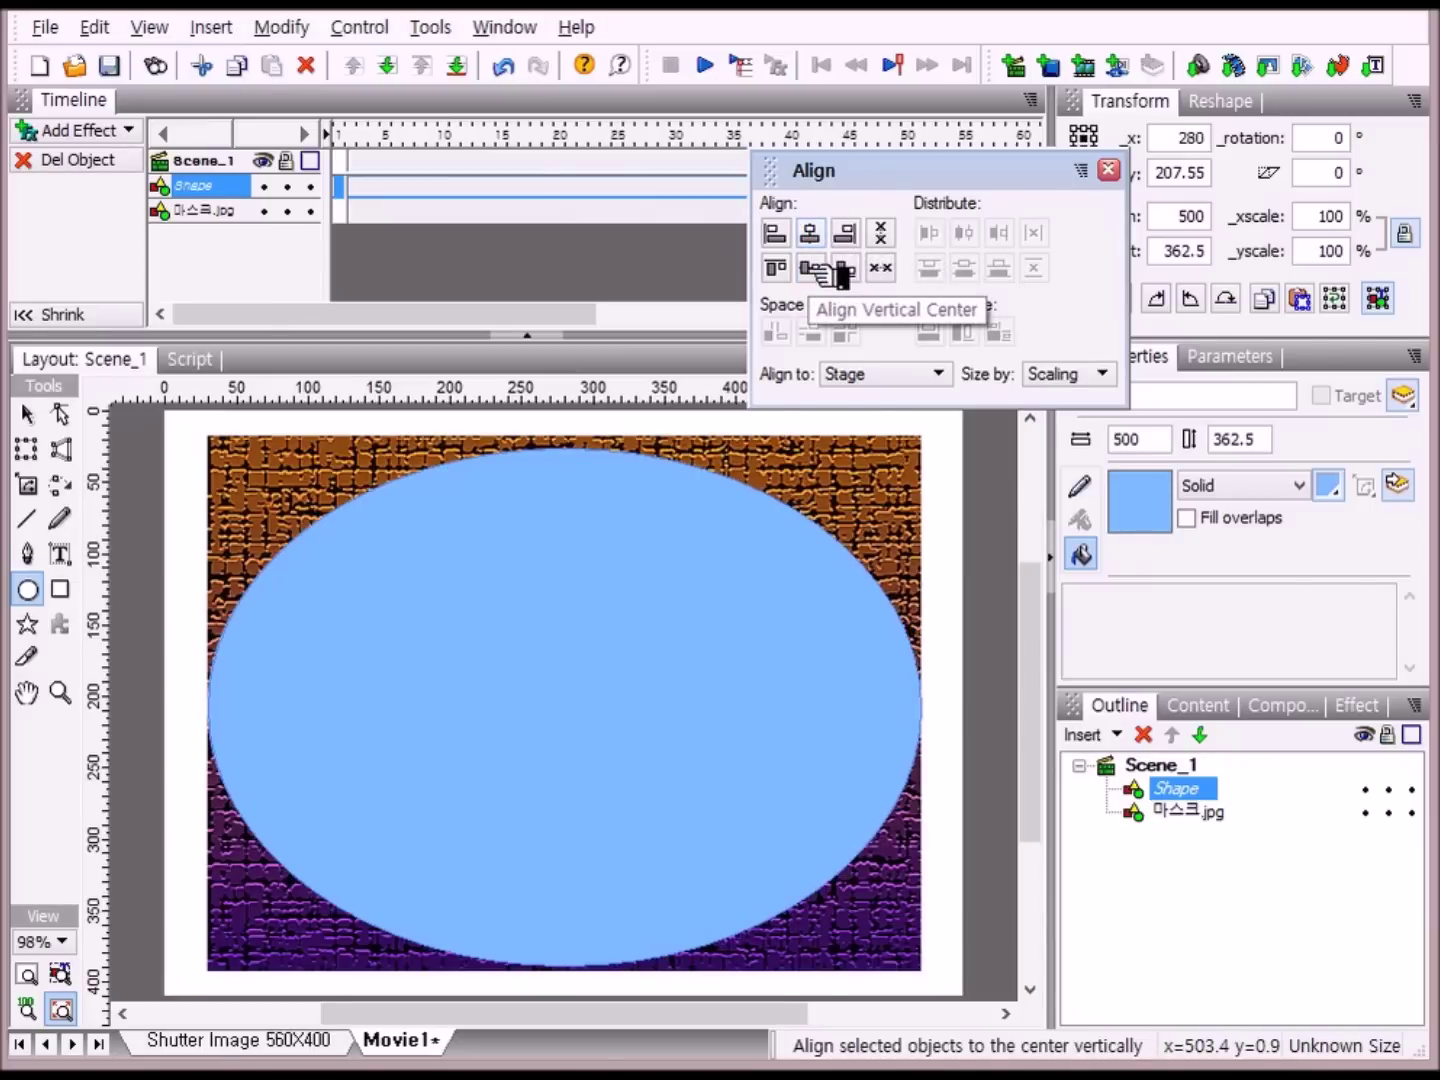
click(841, 276)
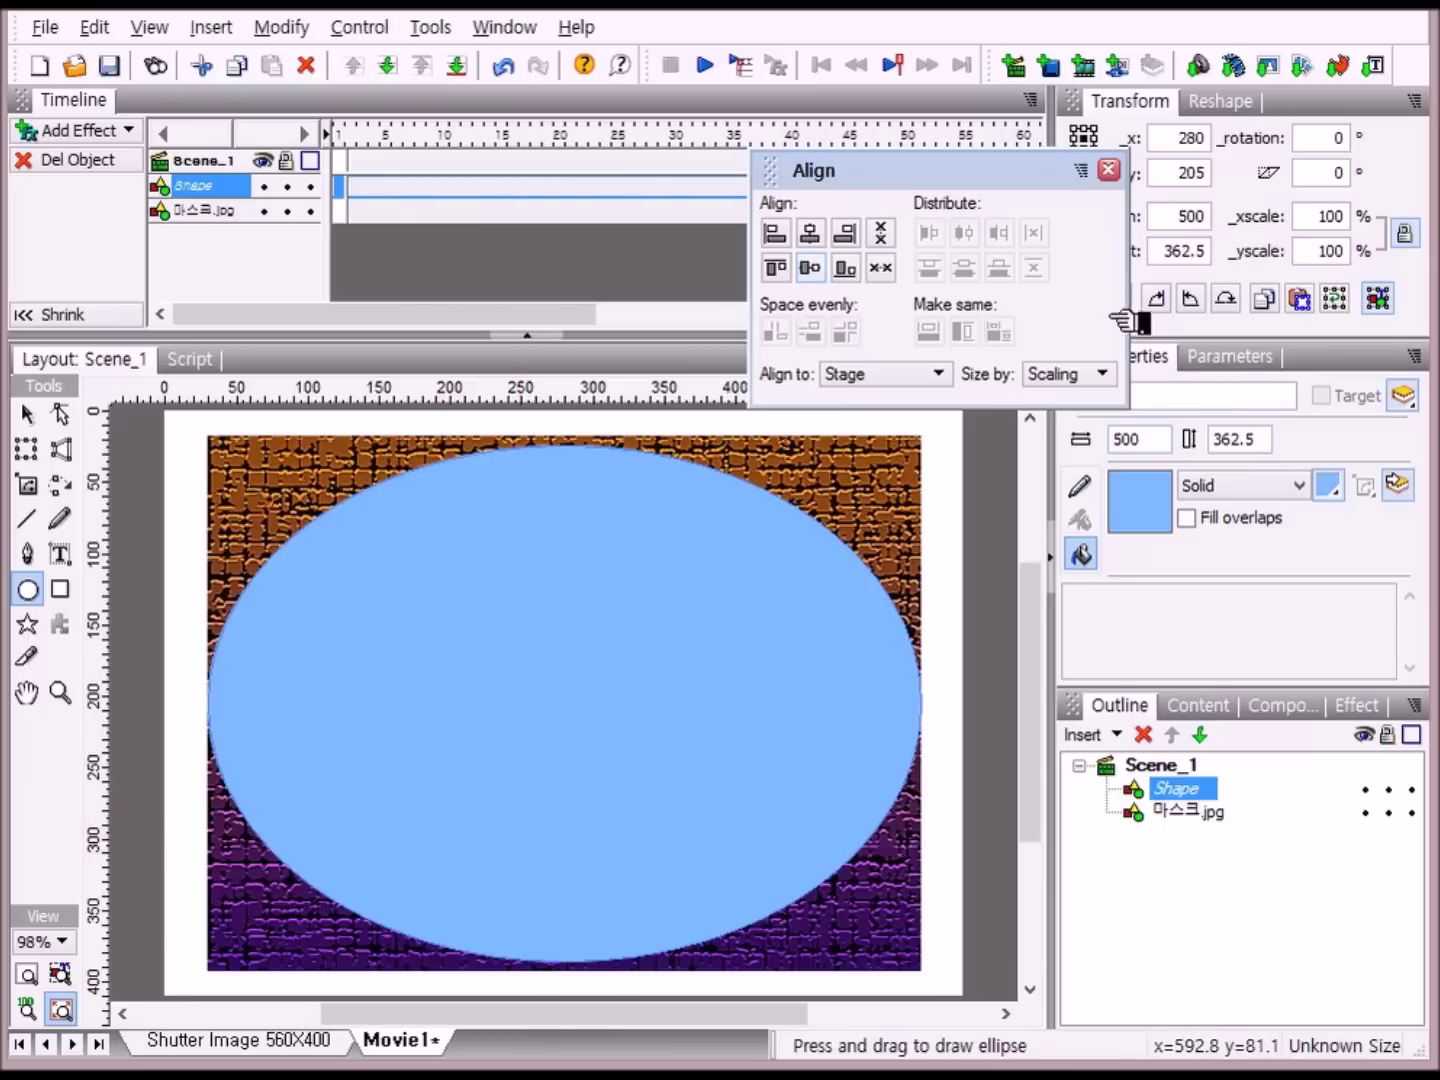
click(1110, 170)
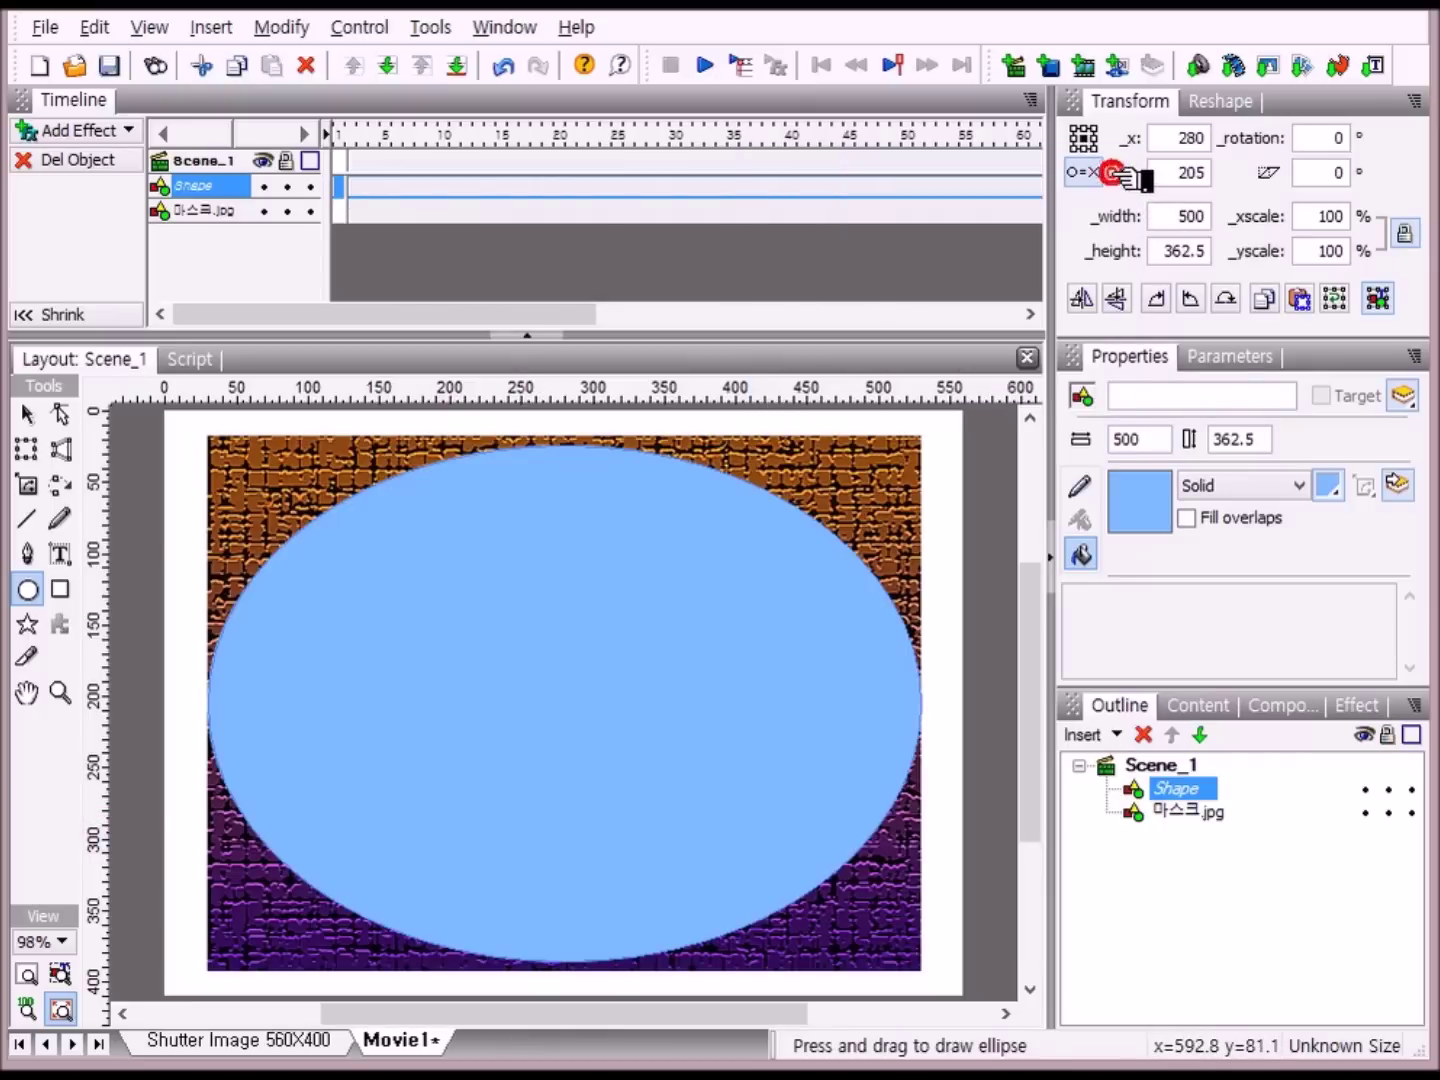
- Intersect the ellipse with the 마스크.jpg image to crop the texture to an oval
click(1196, 788)
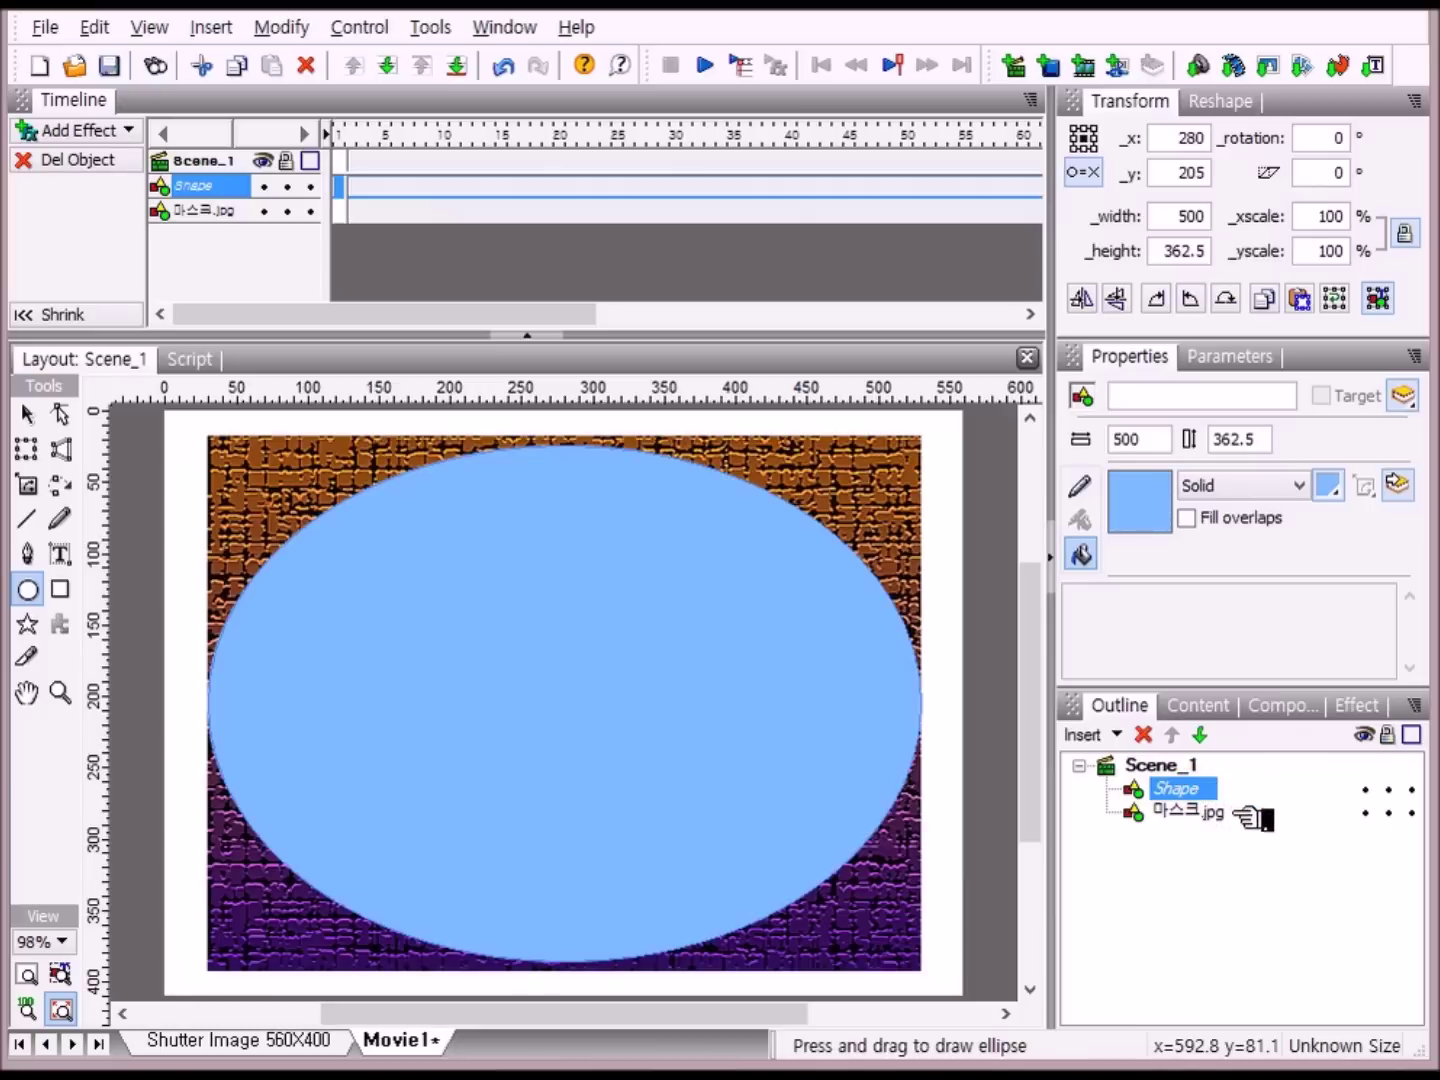
ctrl+click(1174, 811)
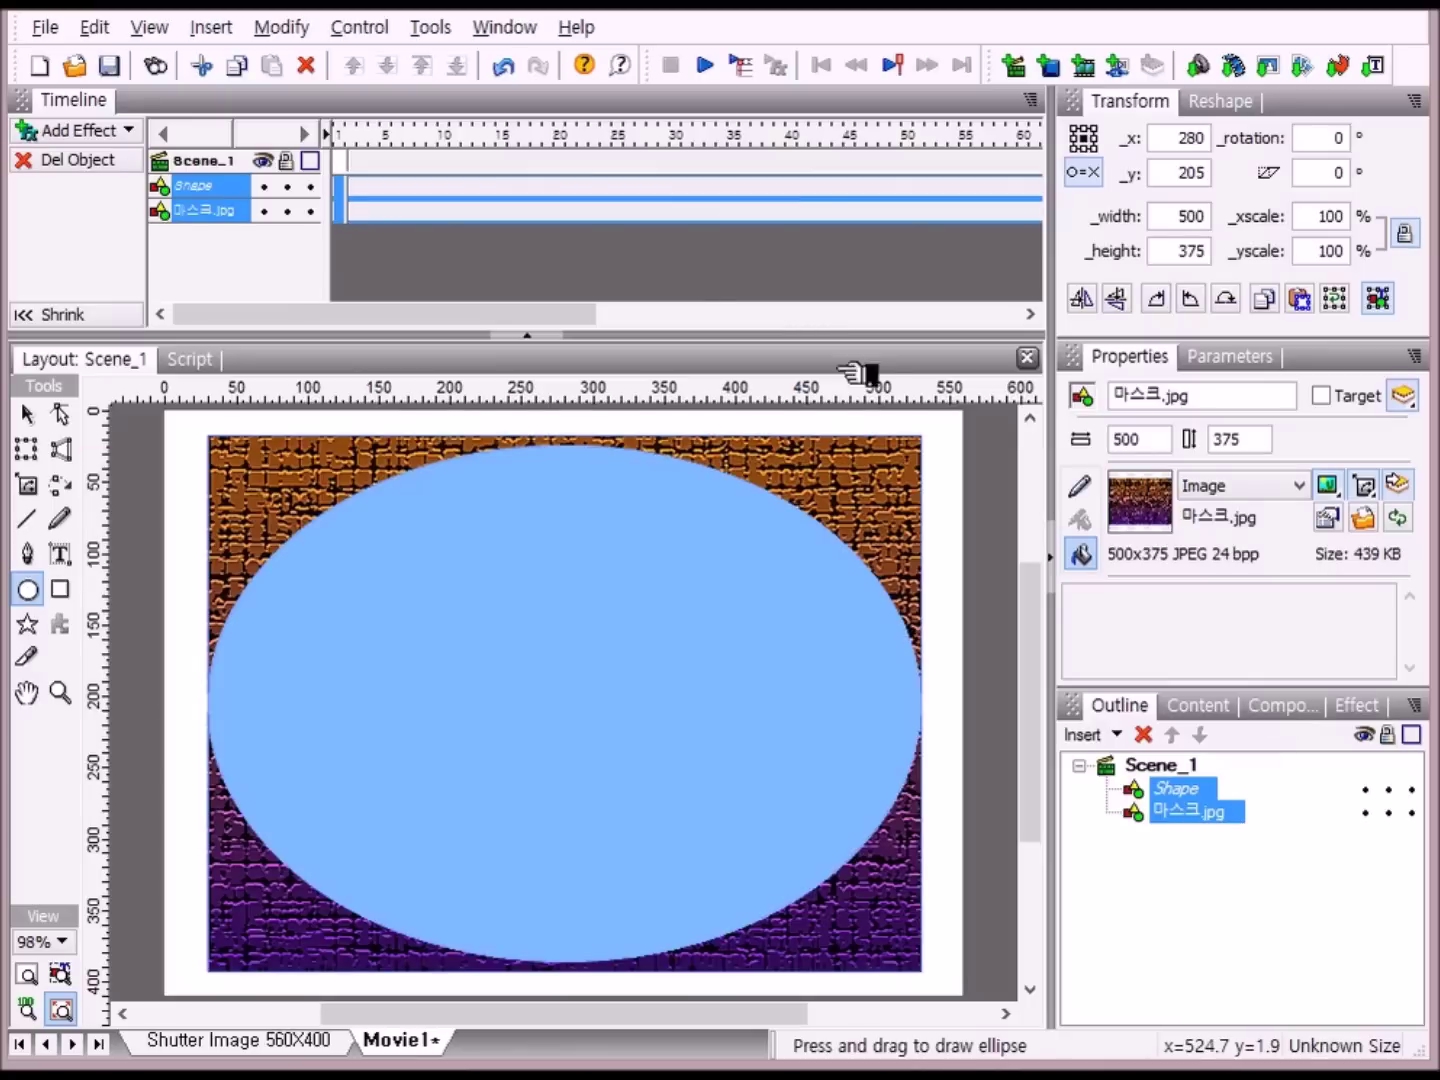
click(282, 29)
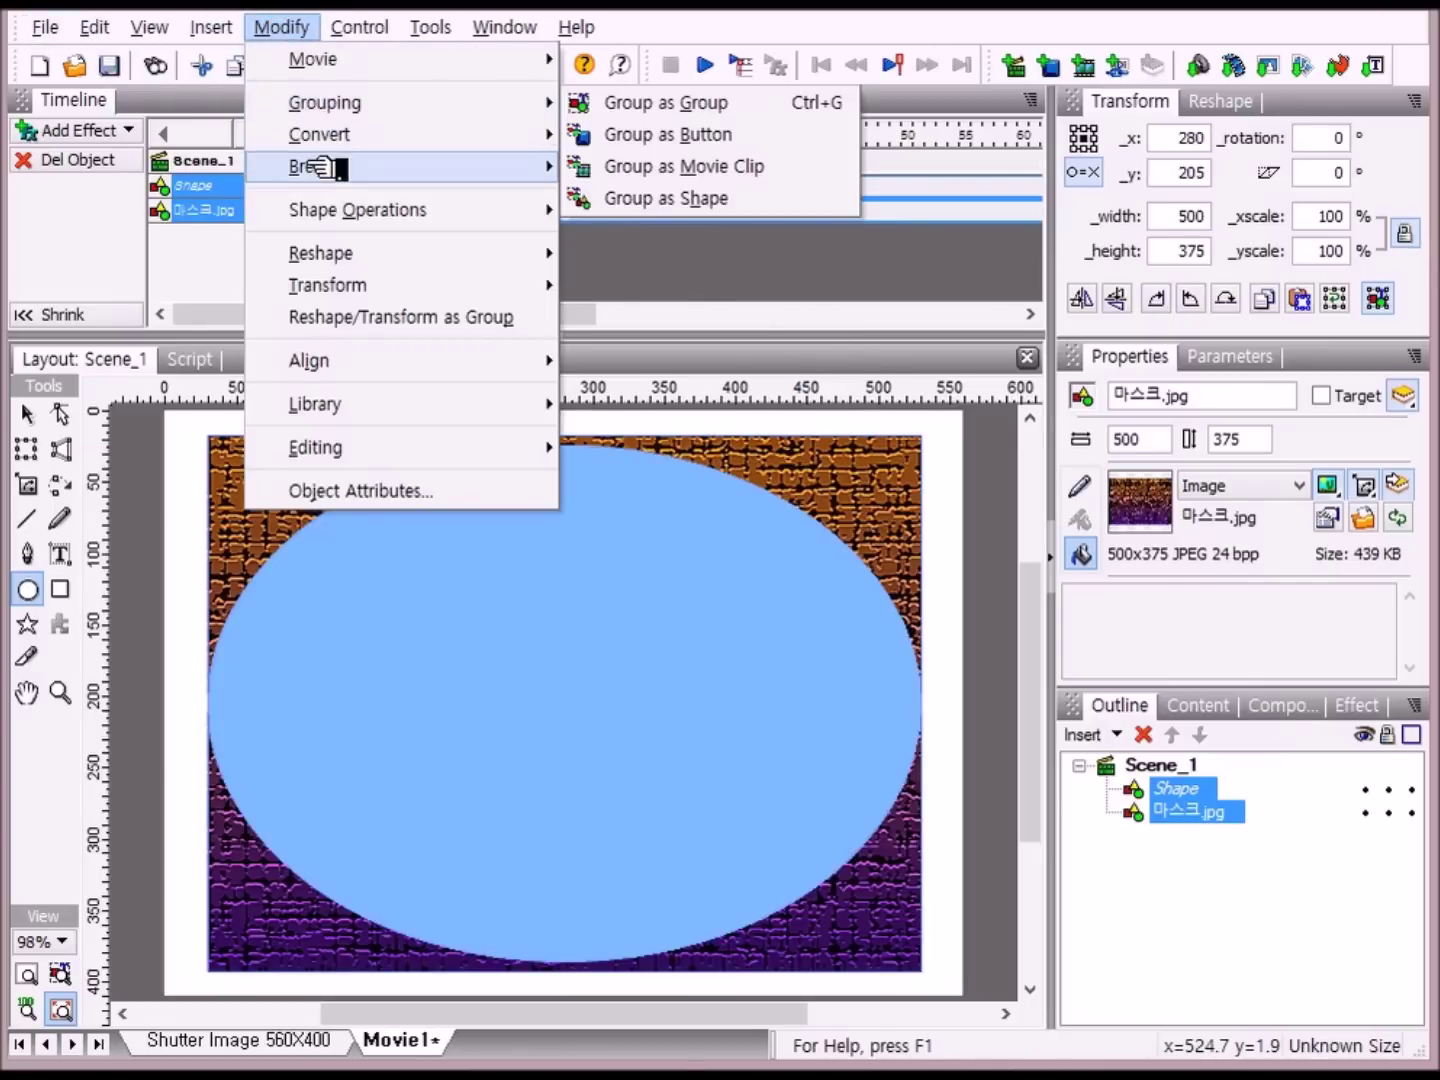
mouse_move(326, 207)
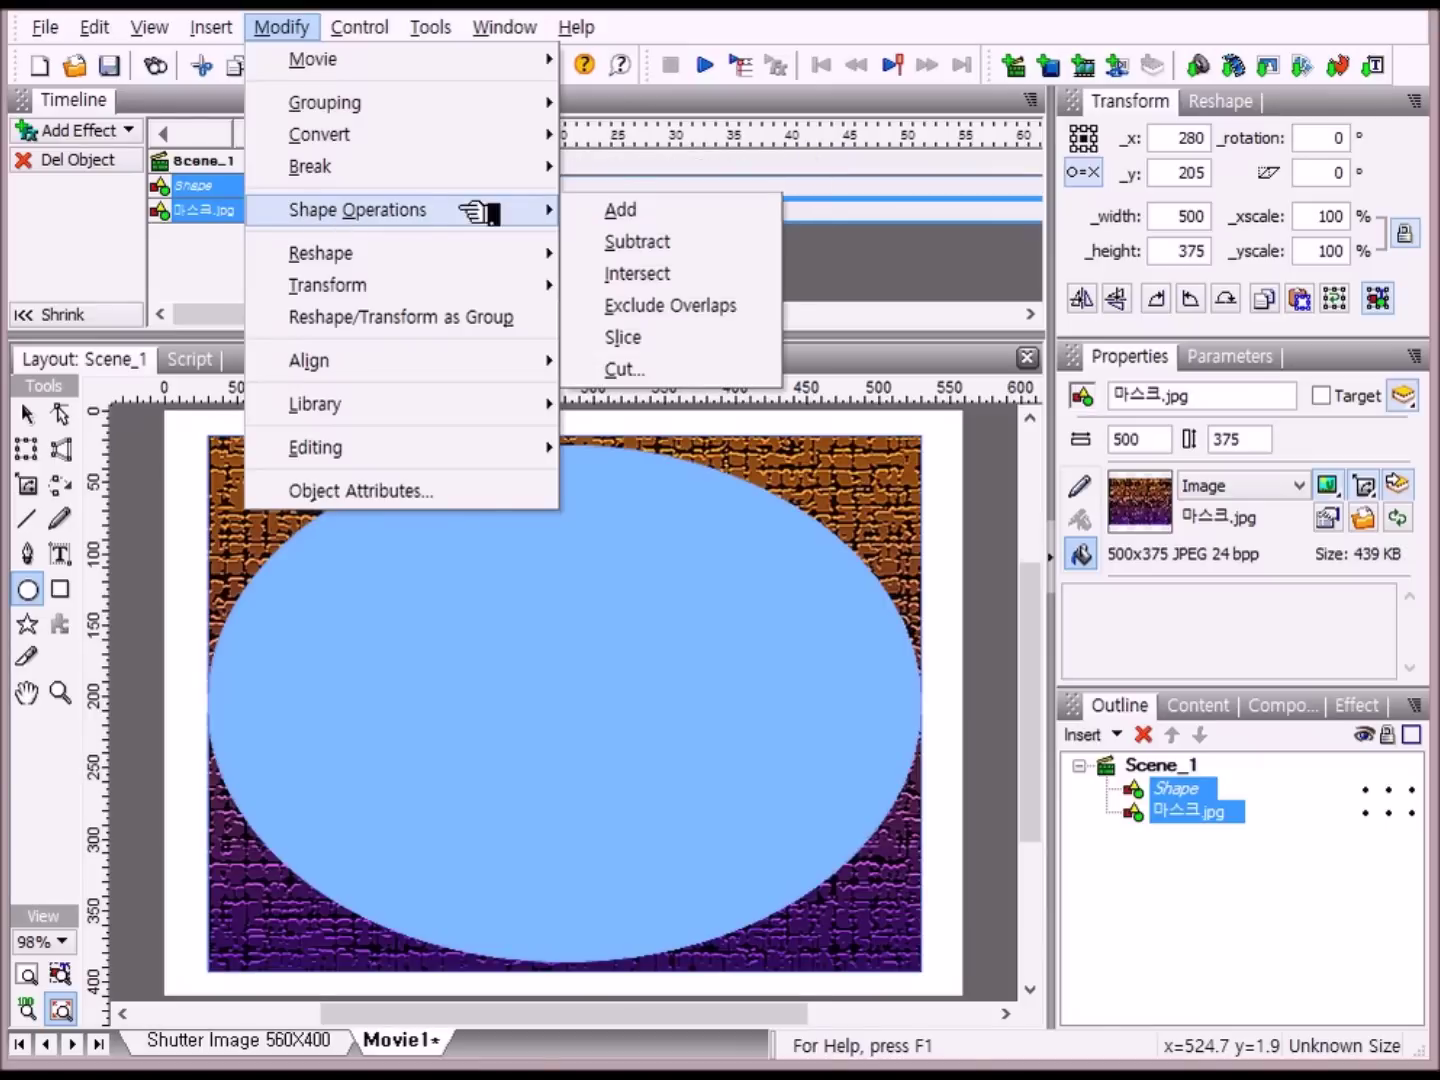
click(712, 280)
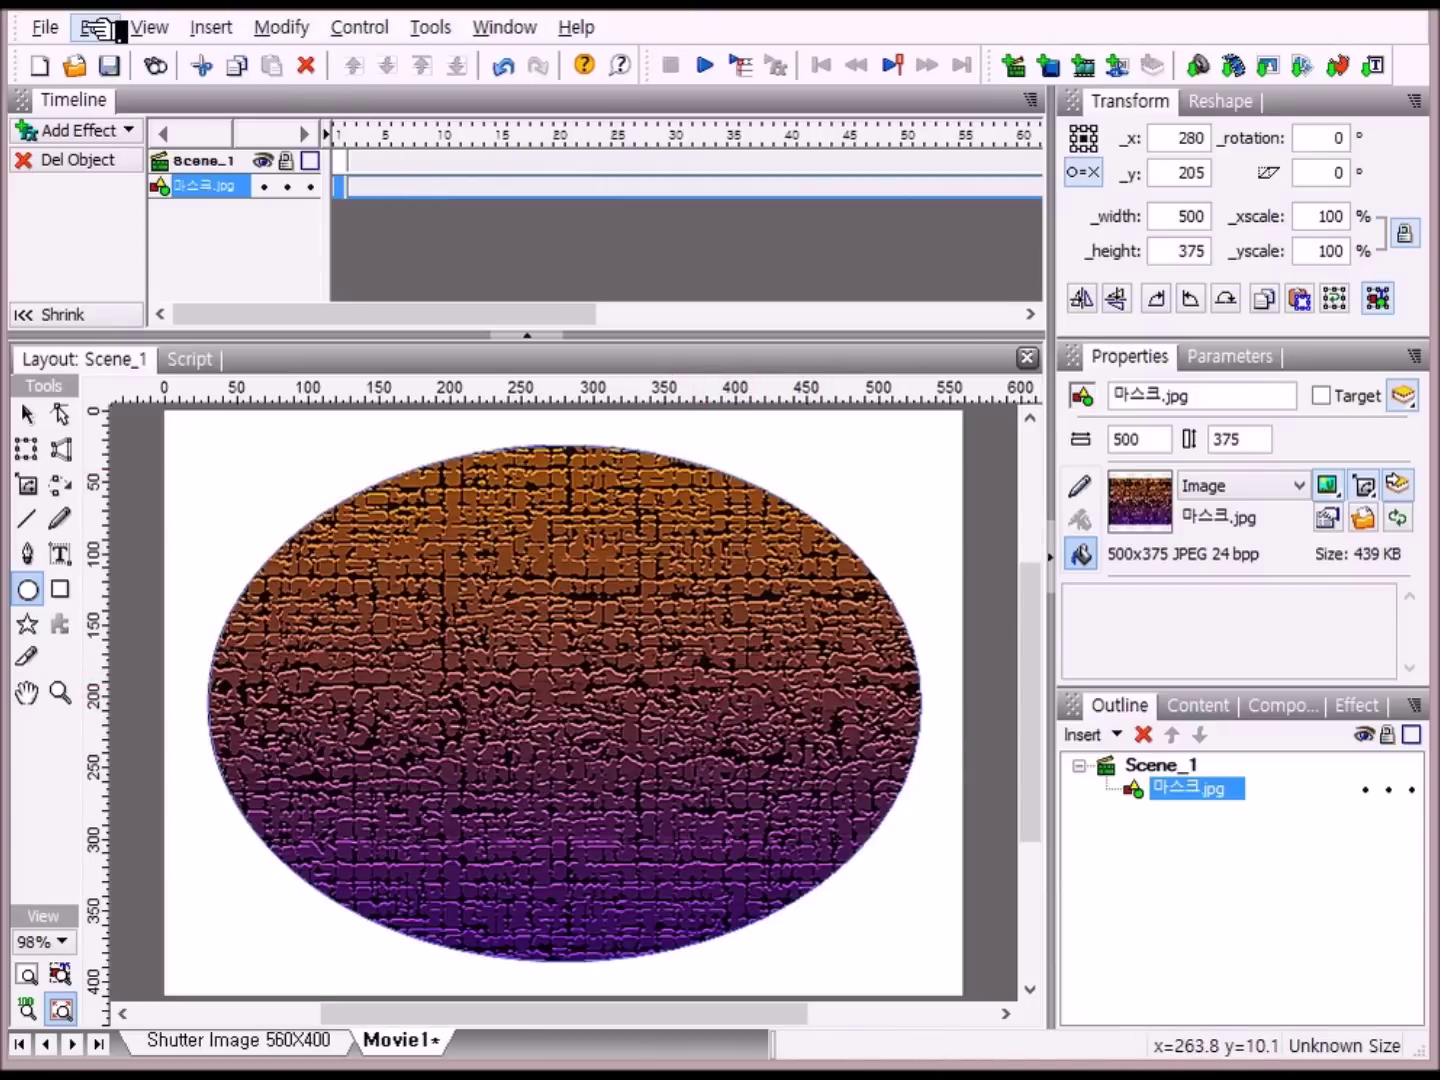
- Break the oval 마스크.jpg shape into pieces on a regular grid of 12 columns and 1 row
click(296, 31)
mouse_move(311, 168)
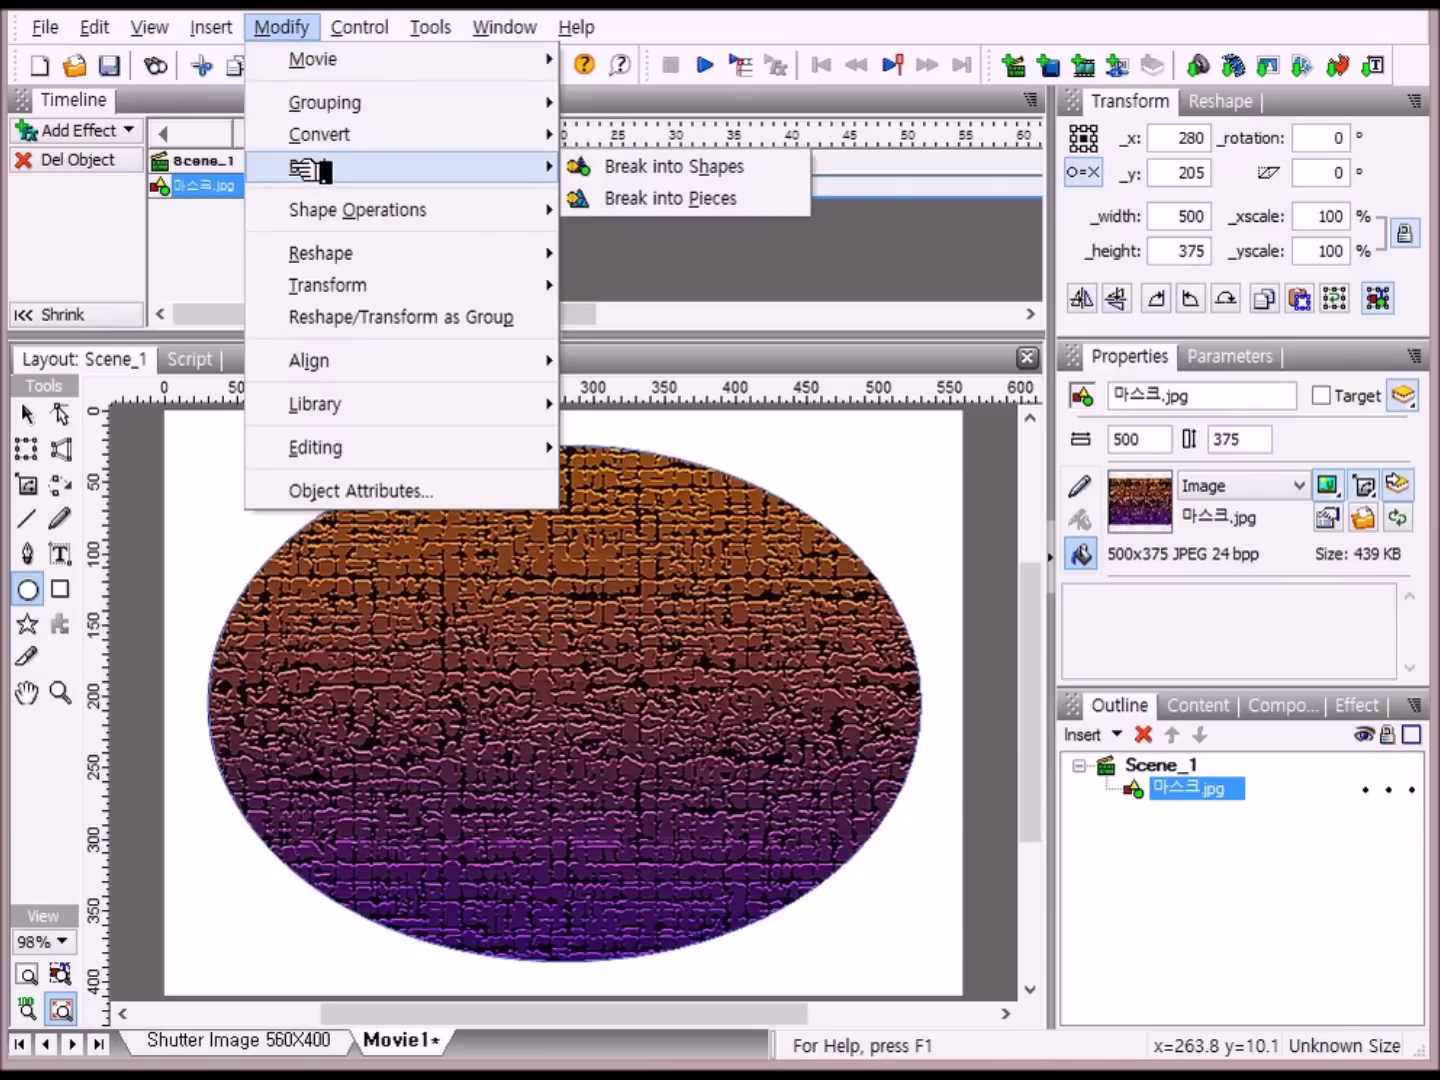
click(755, 201)
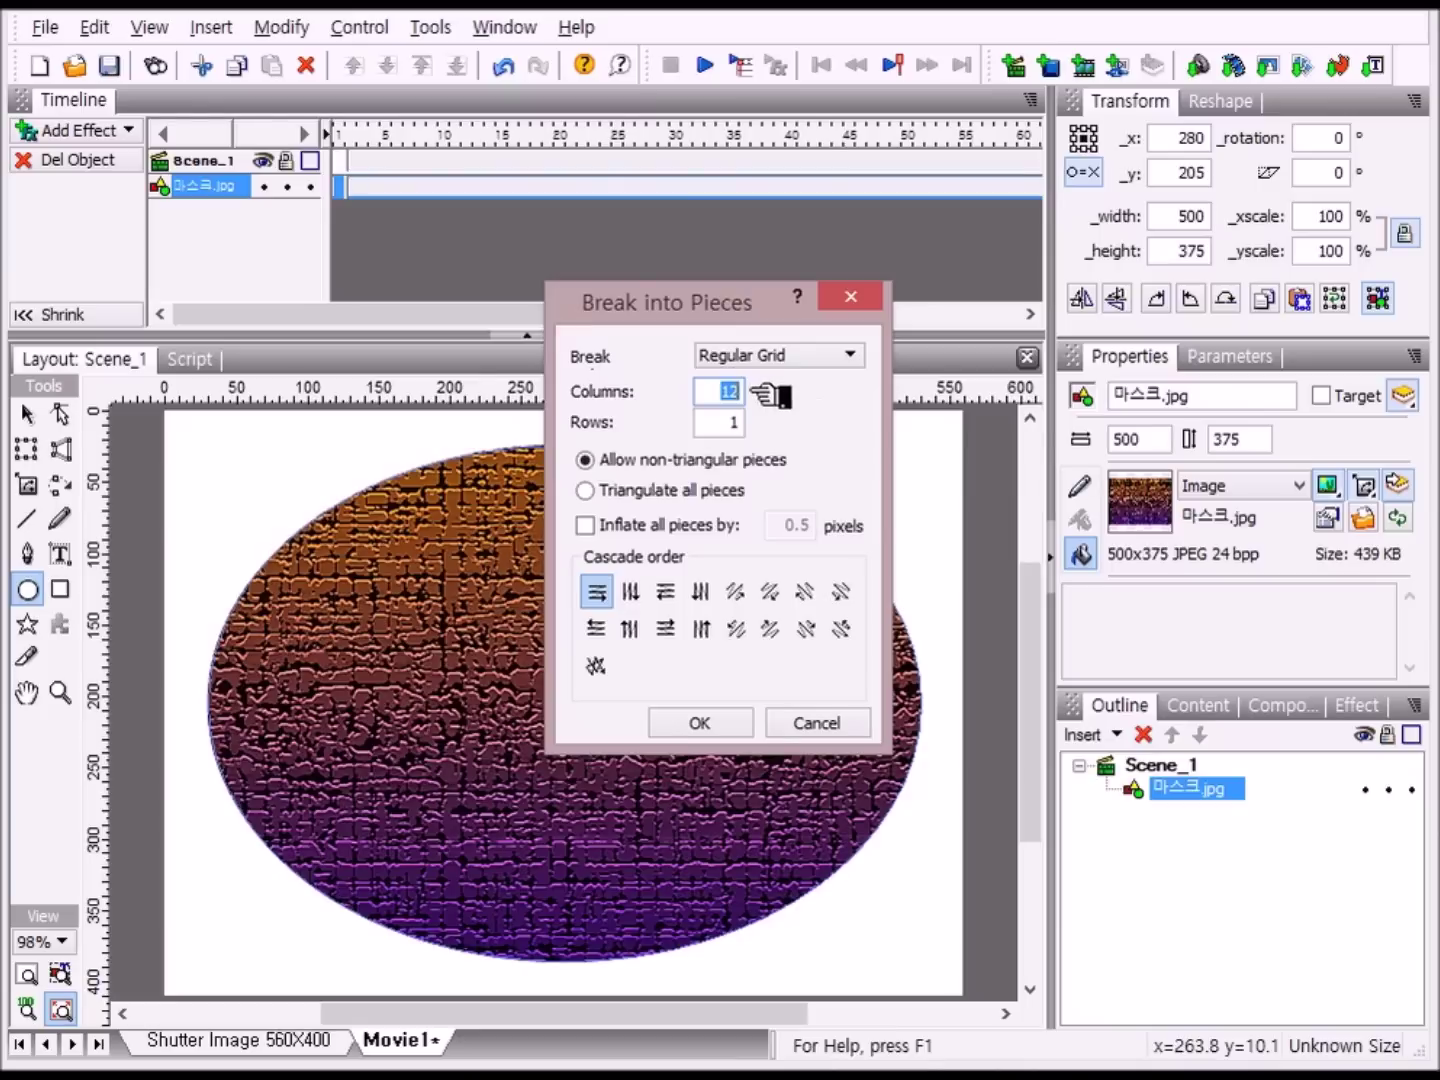
click(725, 731)
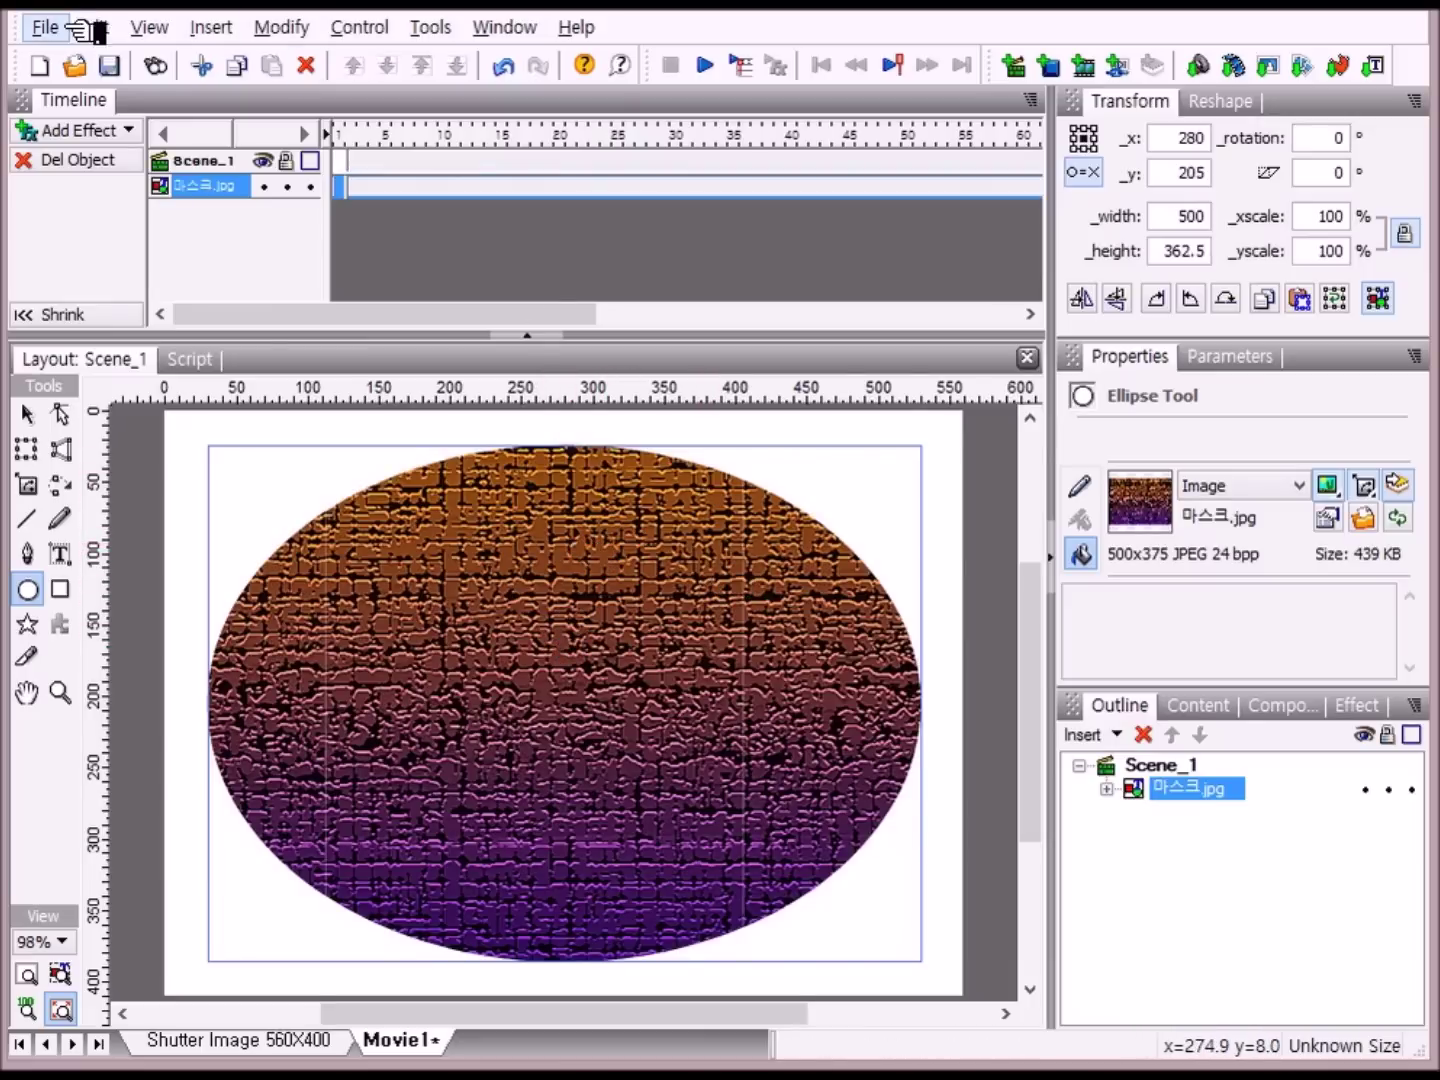
- Ungroup the broken oval into separate pieces and set their transform reference point to the middle of each piece's right edge
click(291, 28)
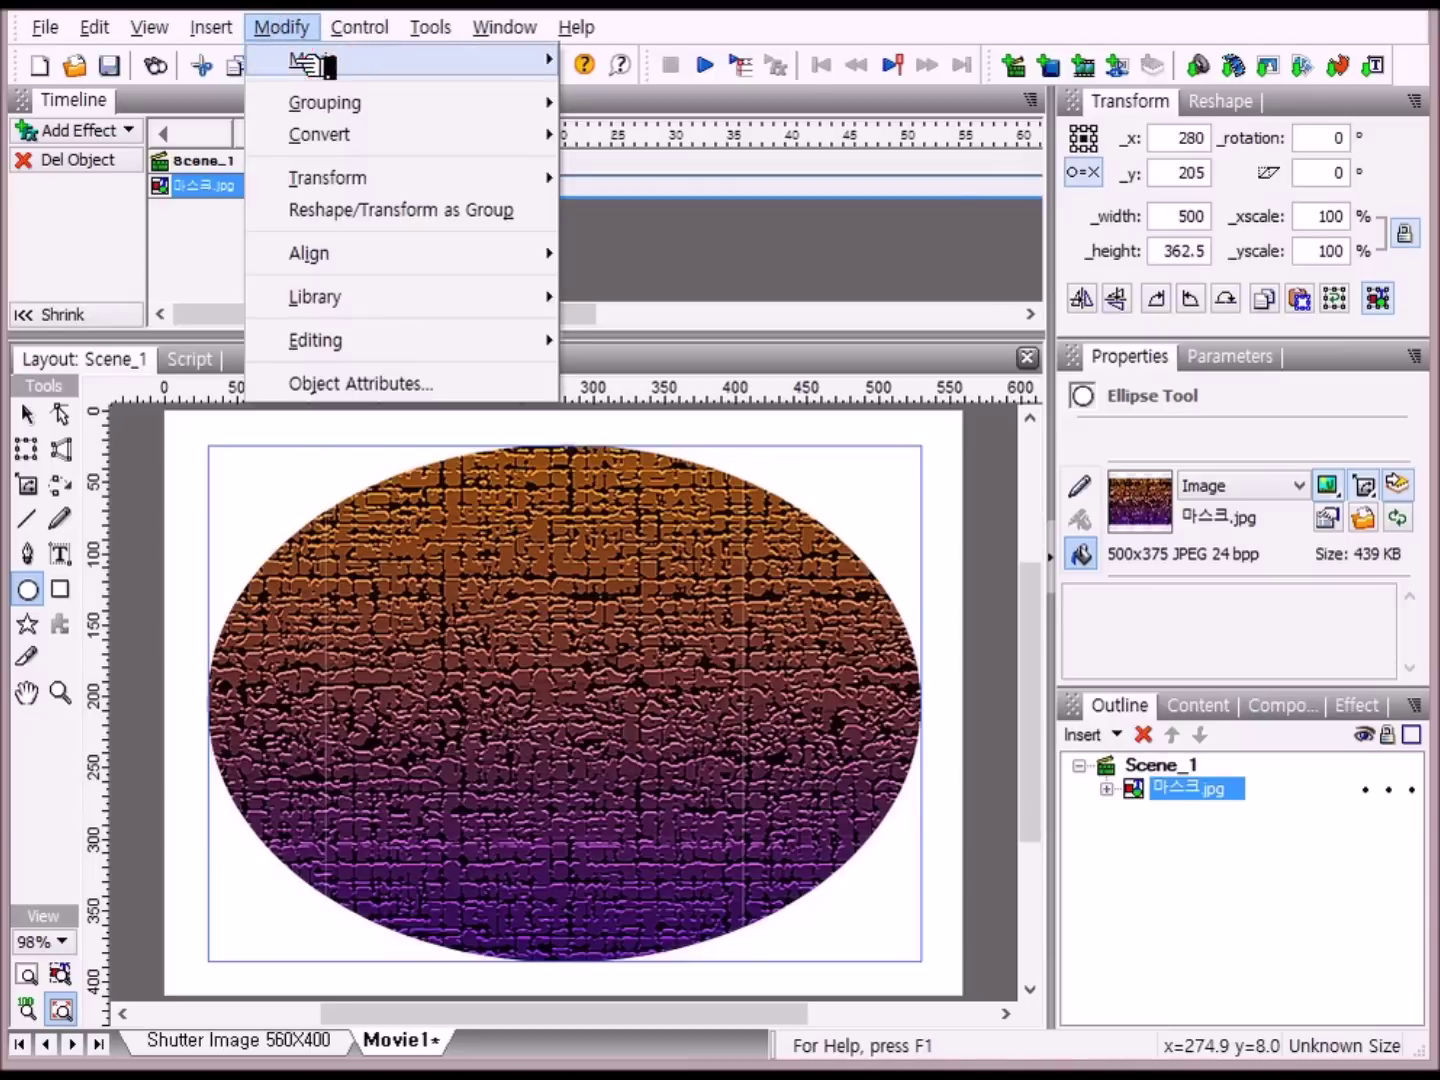
mouse_move(375, 106)
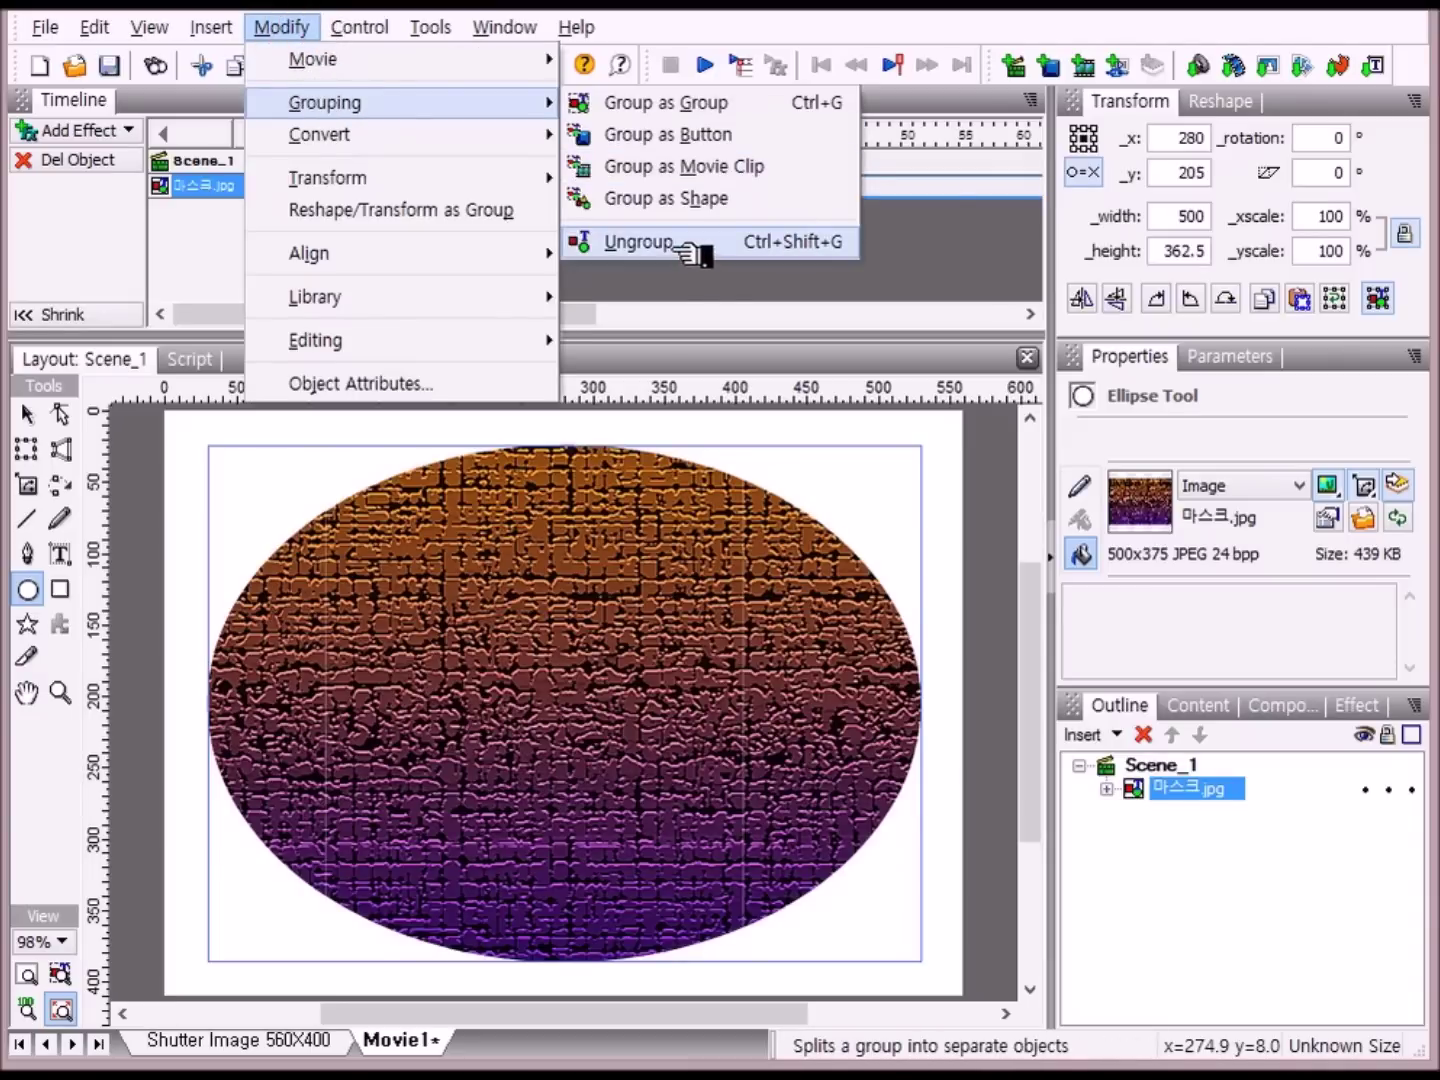
click(680, 244)
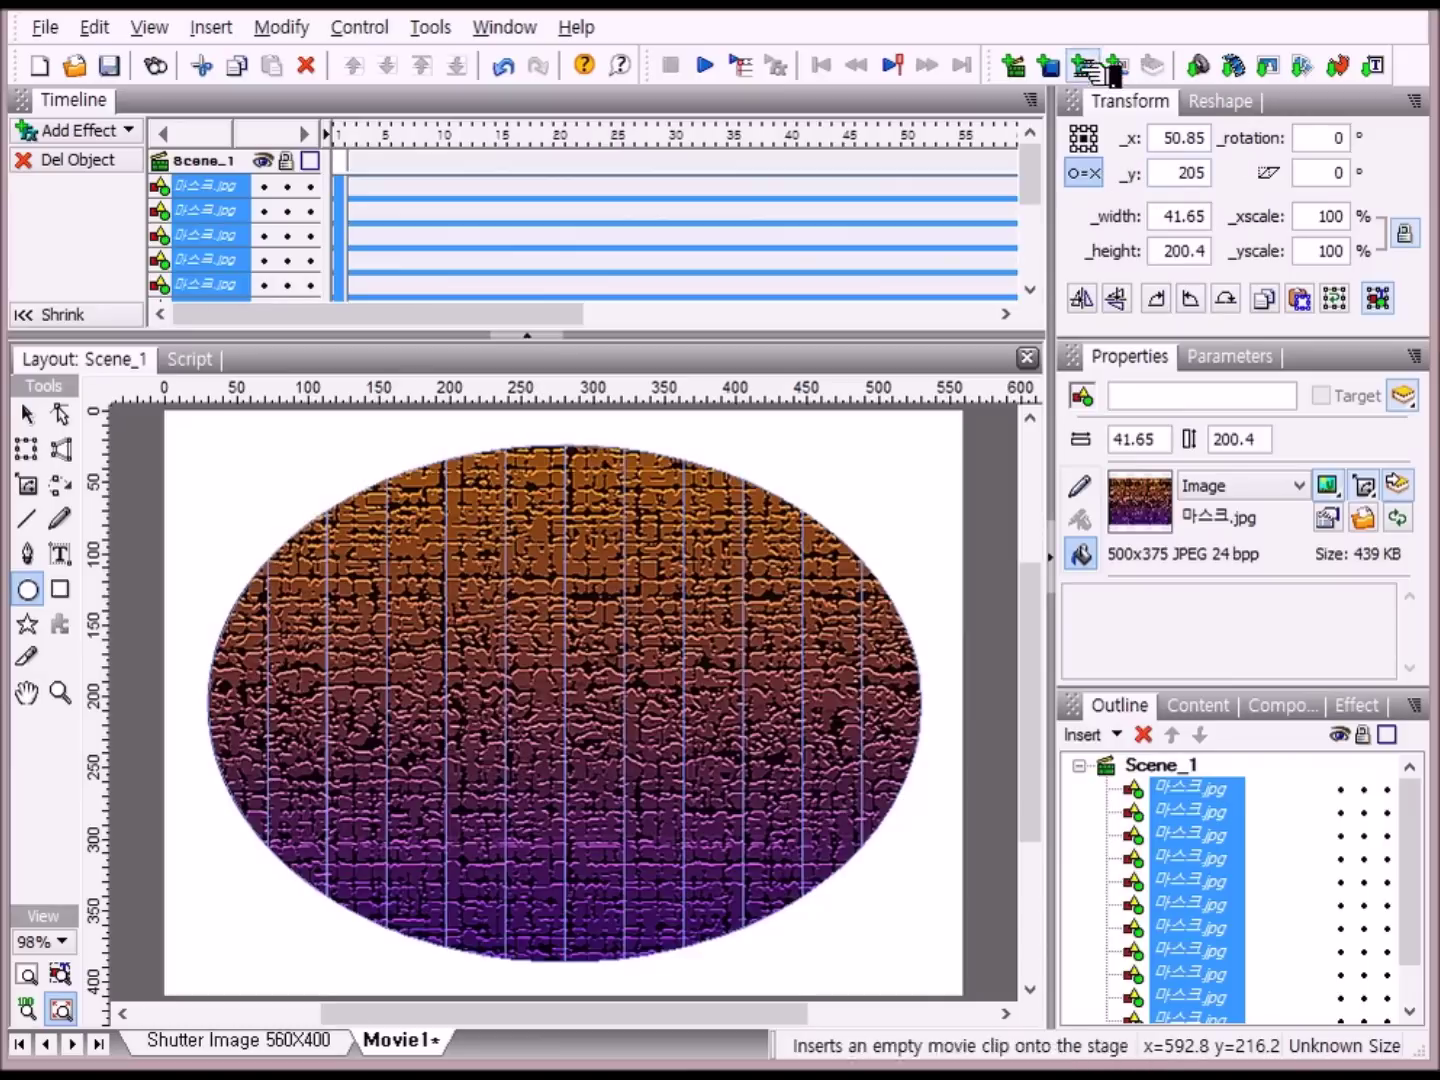
click(1095, 138)
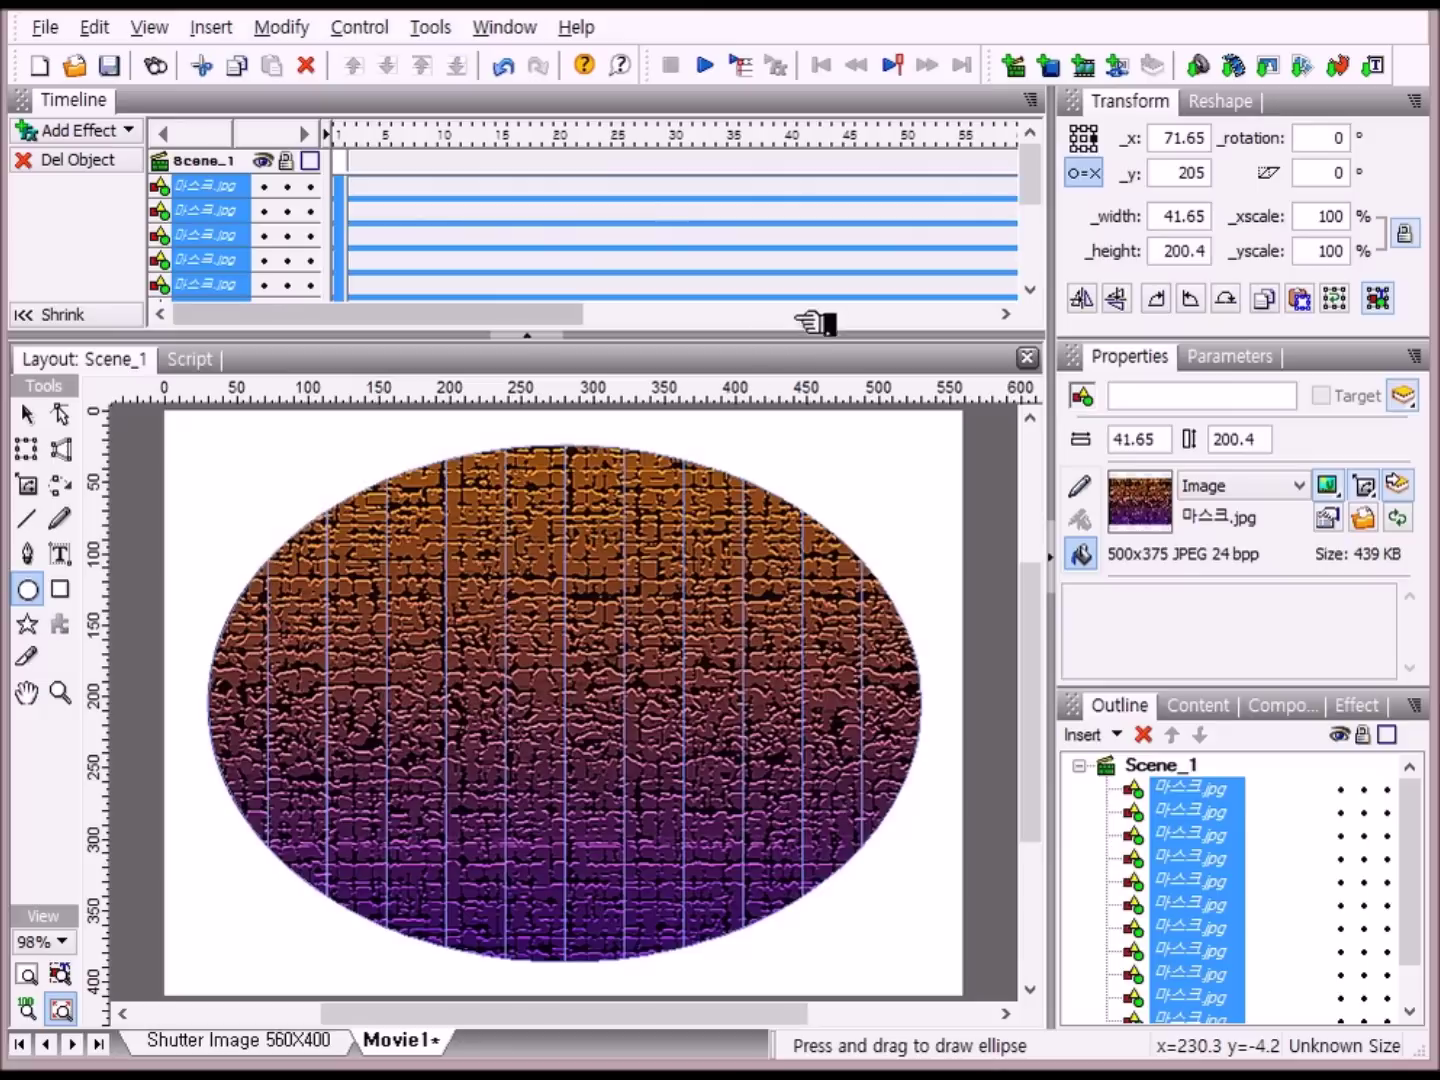
- Enlarge the timeline to show all piece layers and add a Place effect to every piece at frame 1
drag(827, 345, 820, 533)
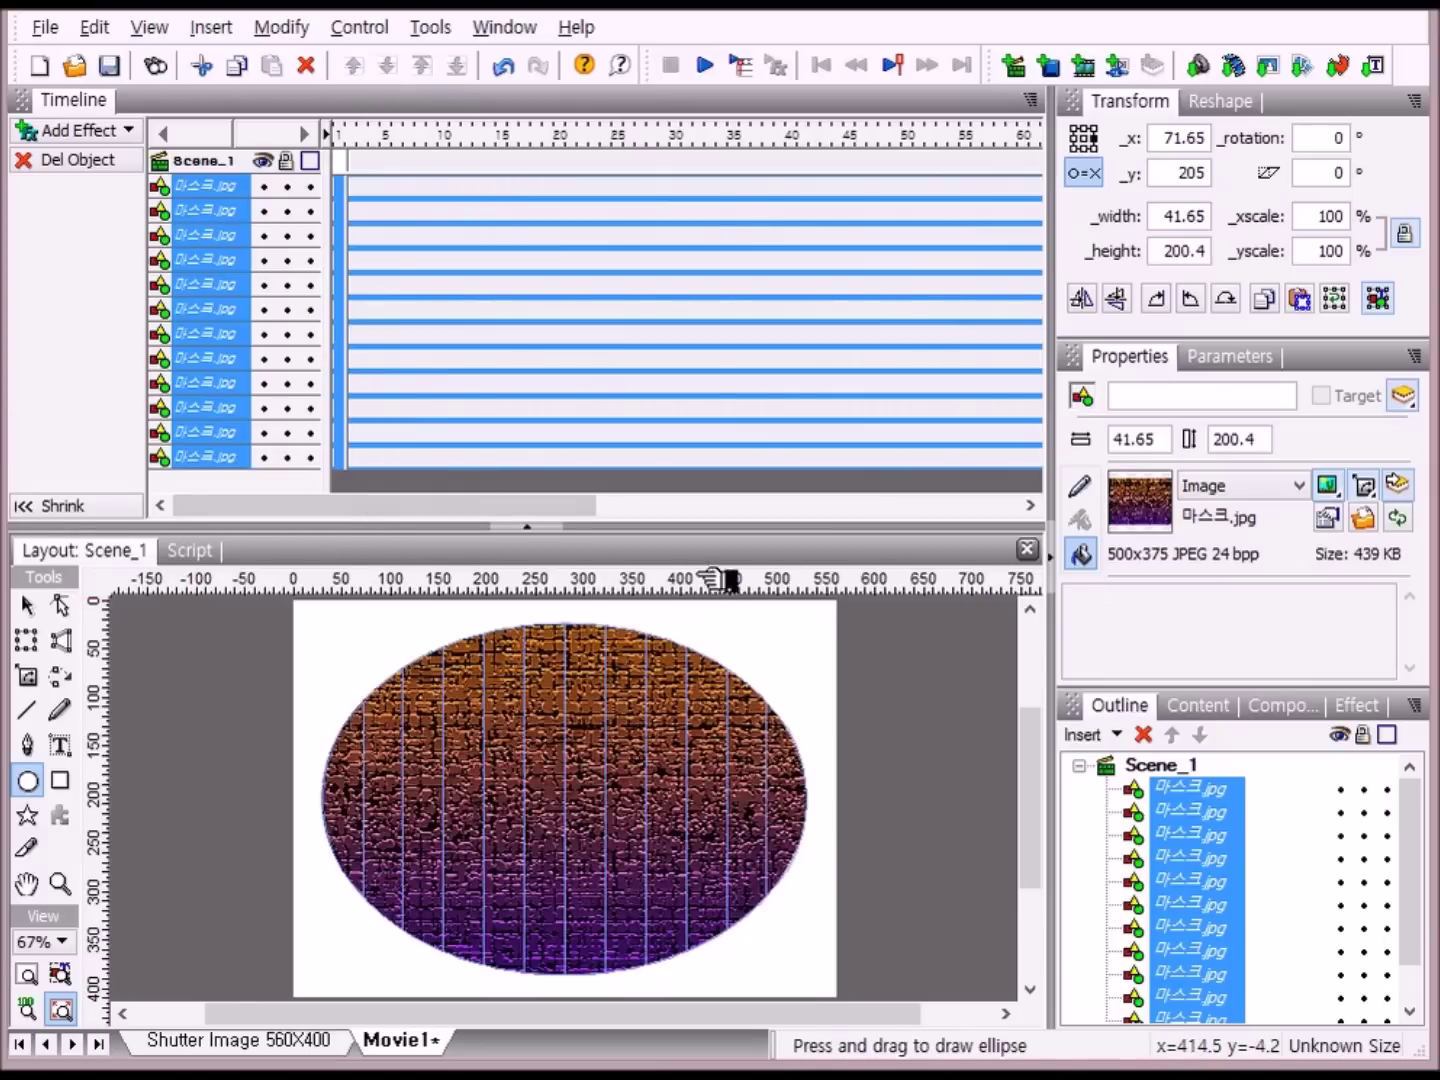
drag(585, 530, 598, 549)
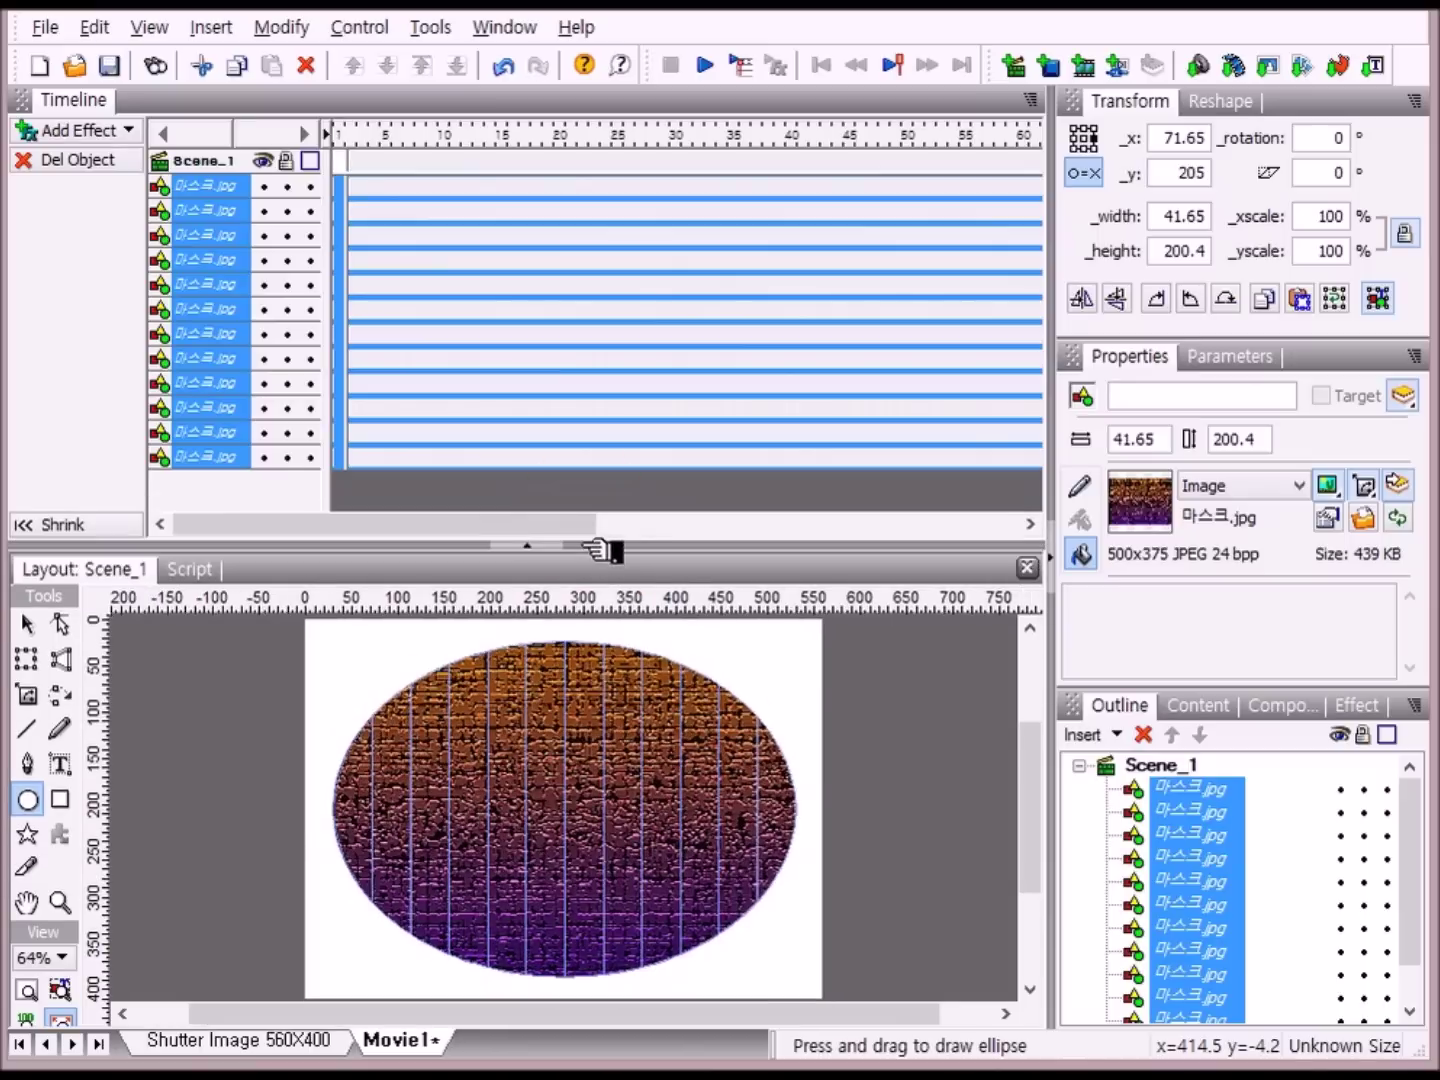
right_click(352, 458)
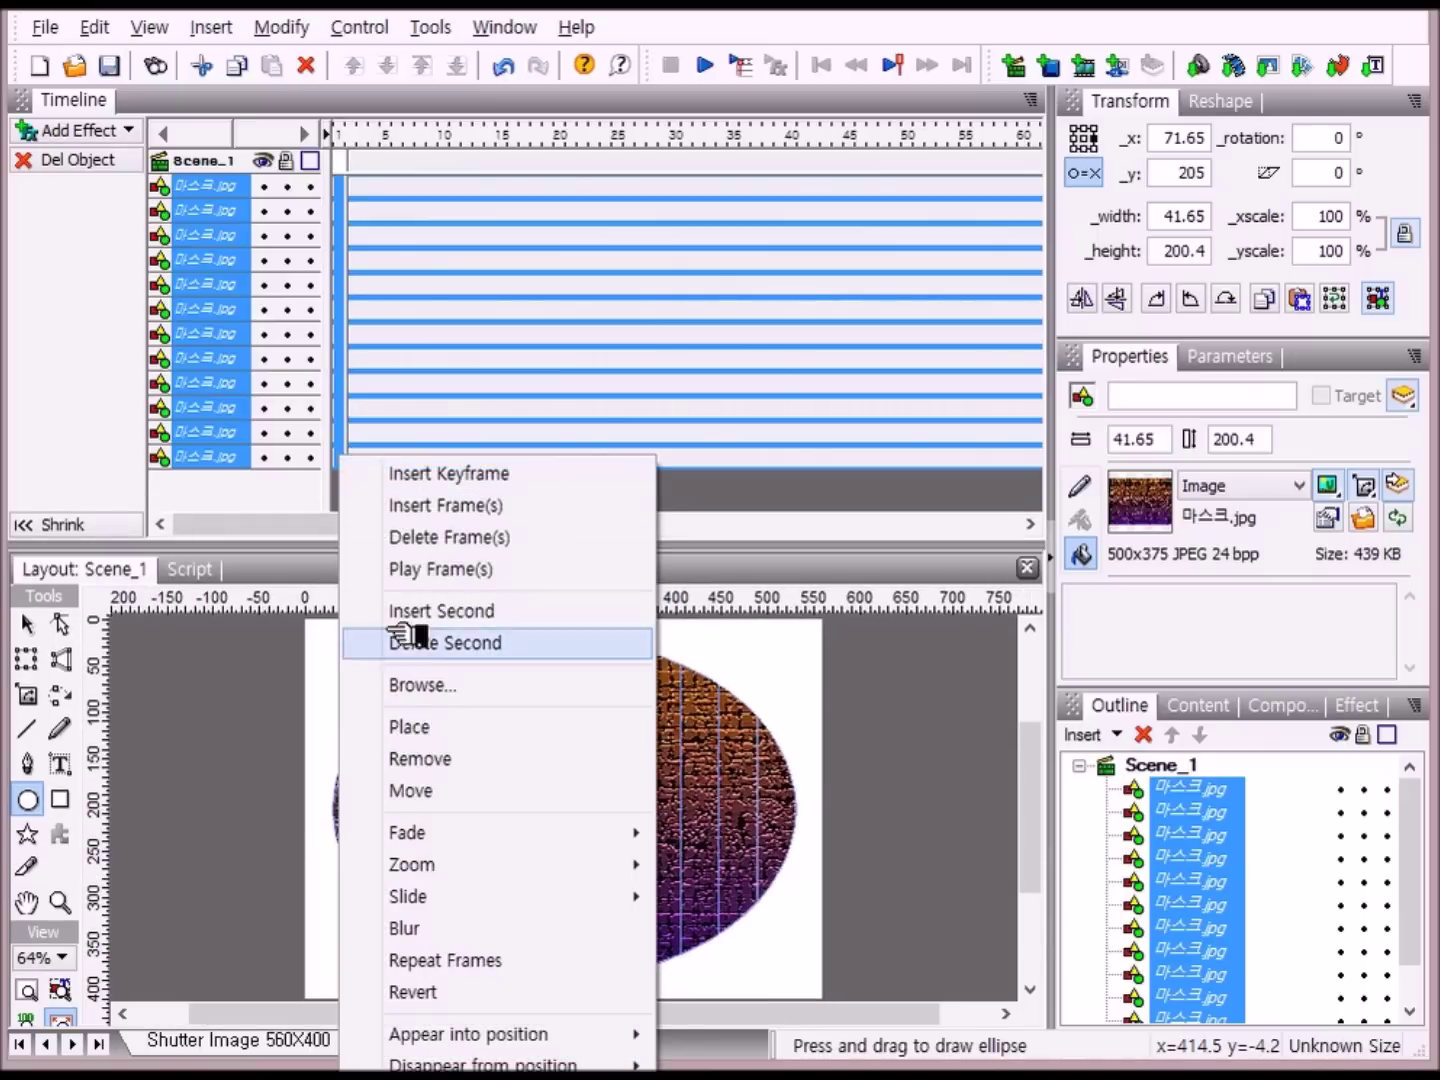
click(465, 735)
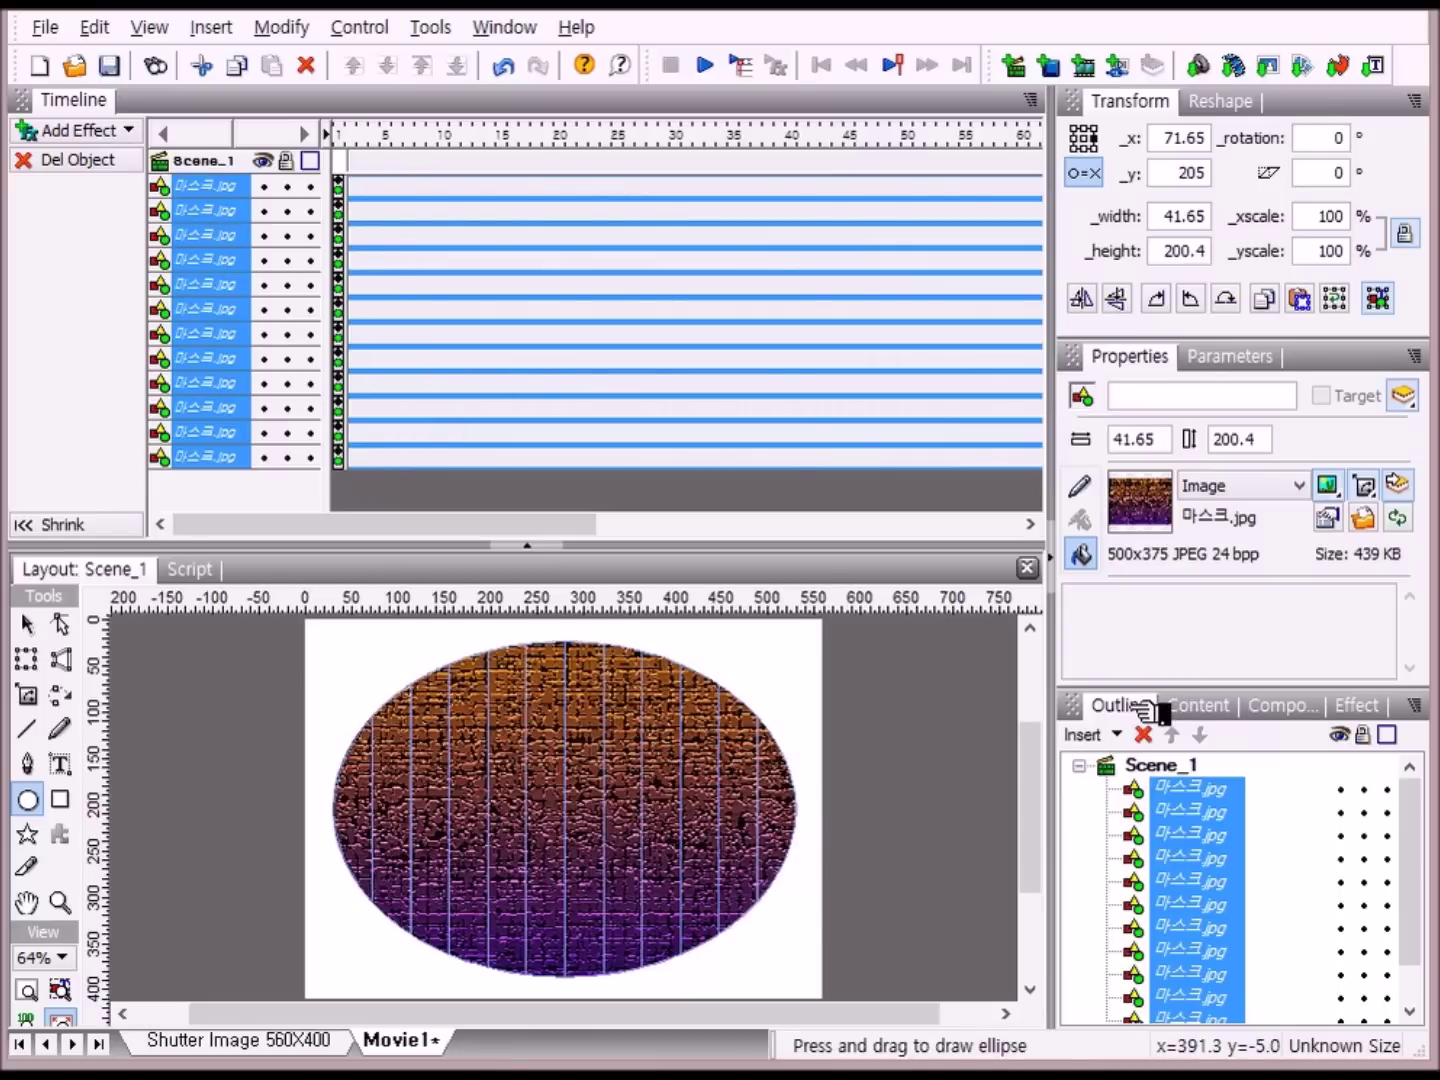
- Add a Move effect at frame 5 to the lowest 마스크.jpg layer, the oval's leftmost piece
click(1180, 766)
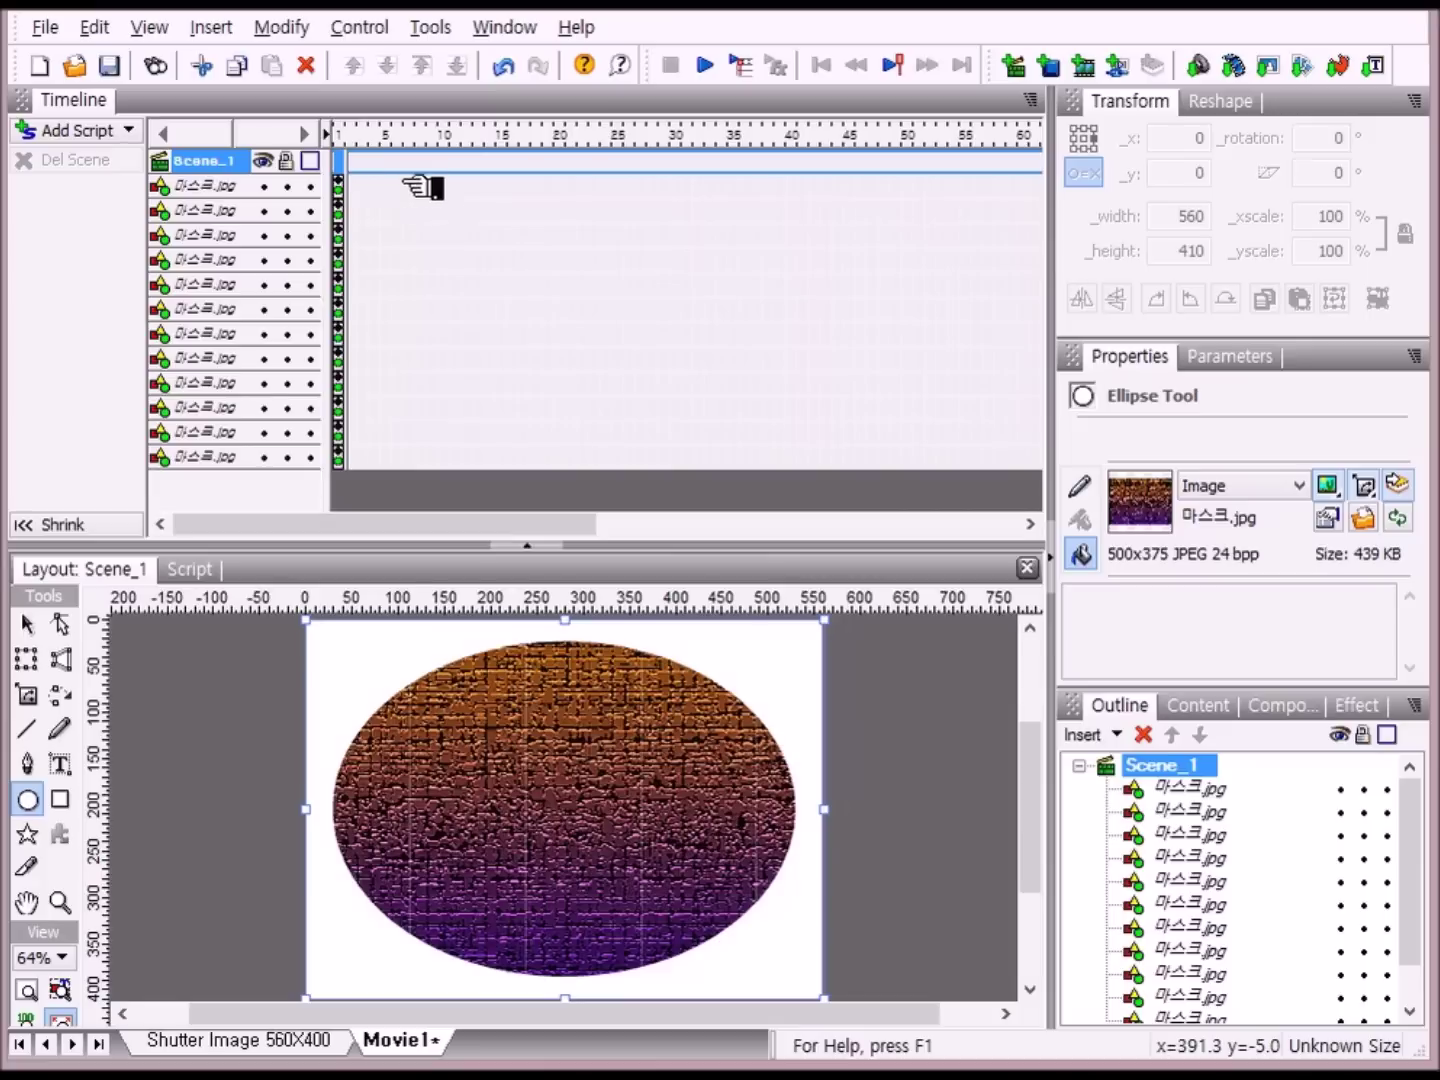
click(386, 135)
drag(185, 453, 410, 474)
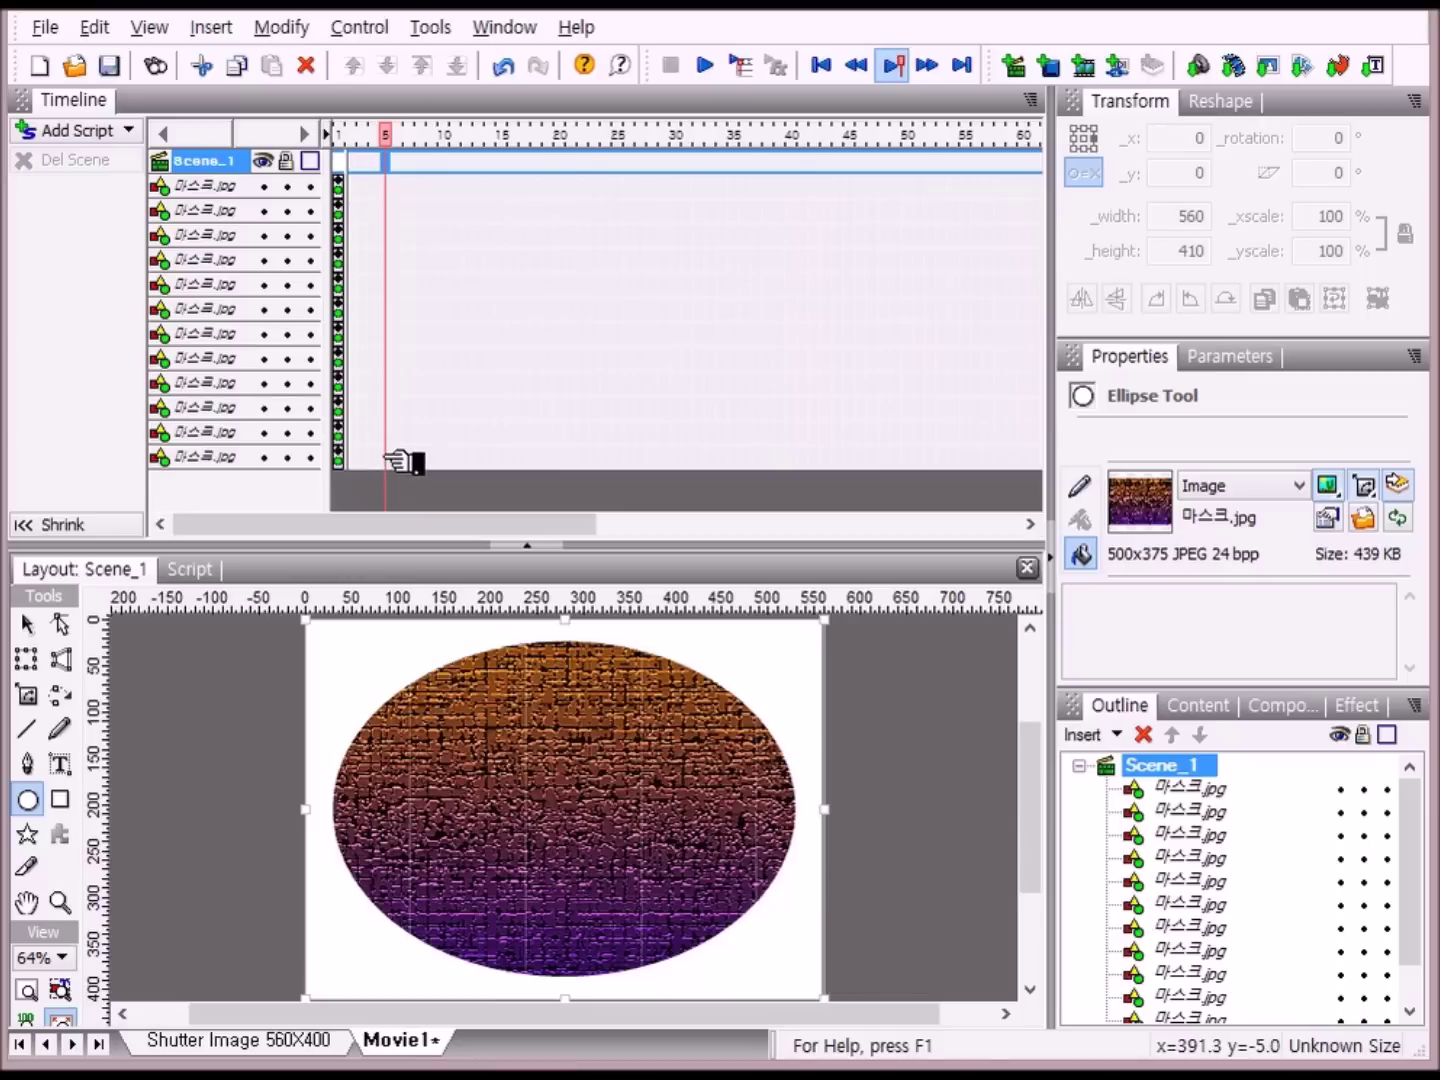
drag(402, 462, 400, 460)
right_click(399, 460)
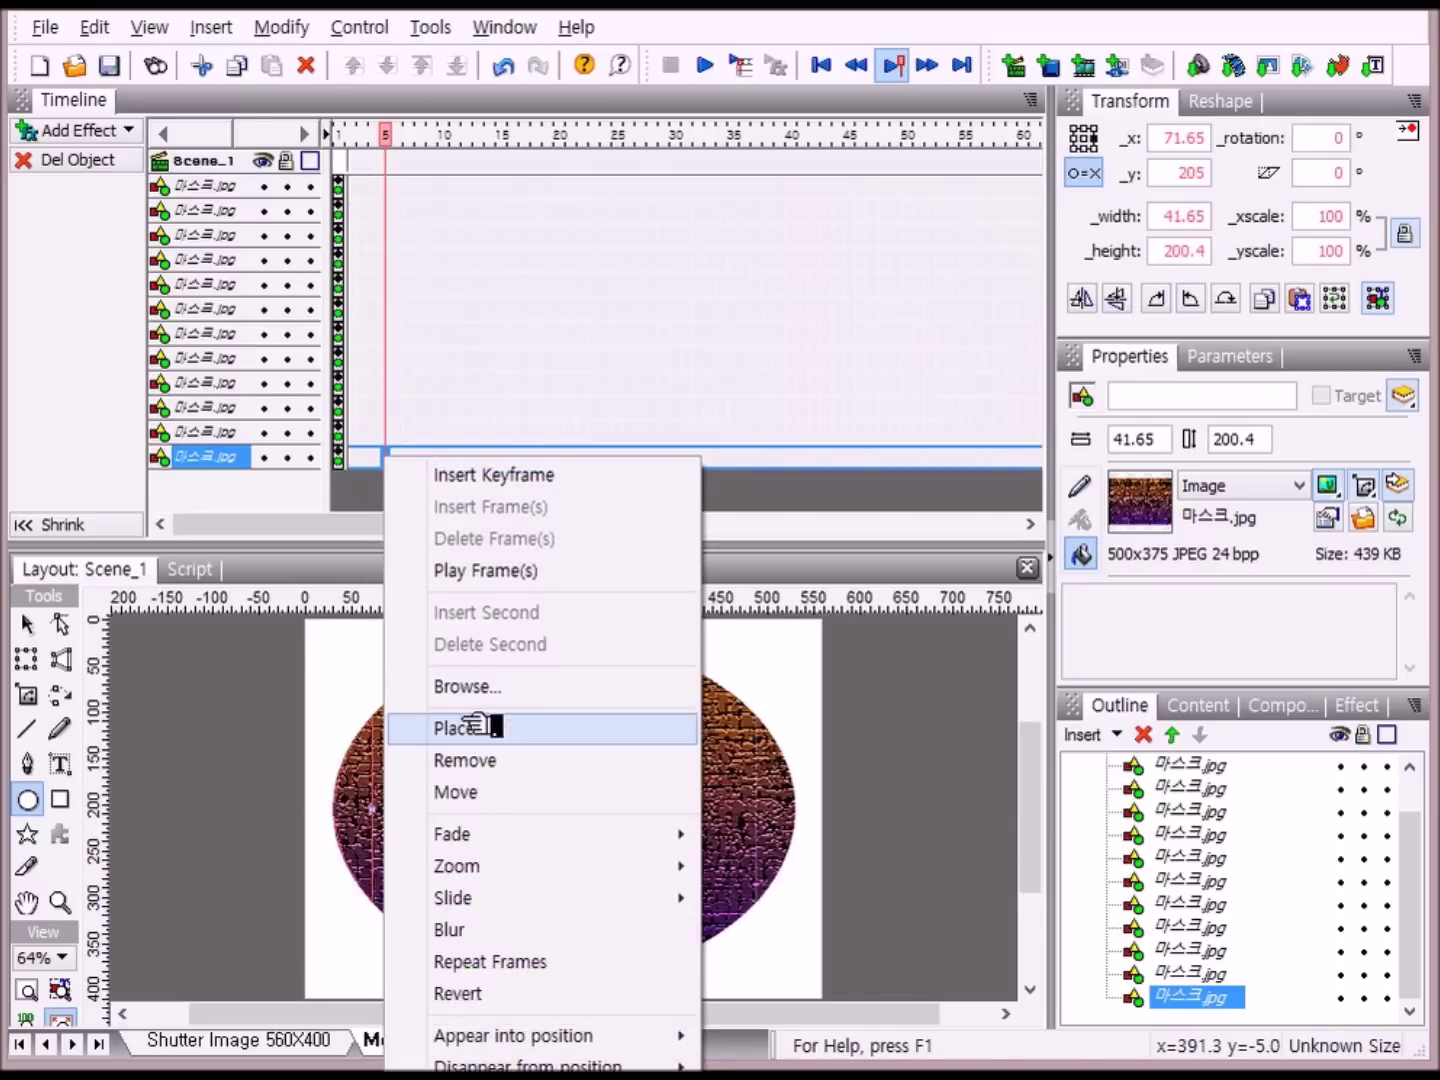
click(548, 797)
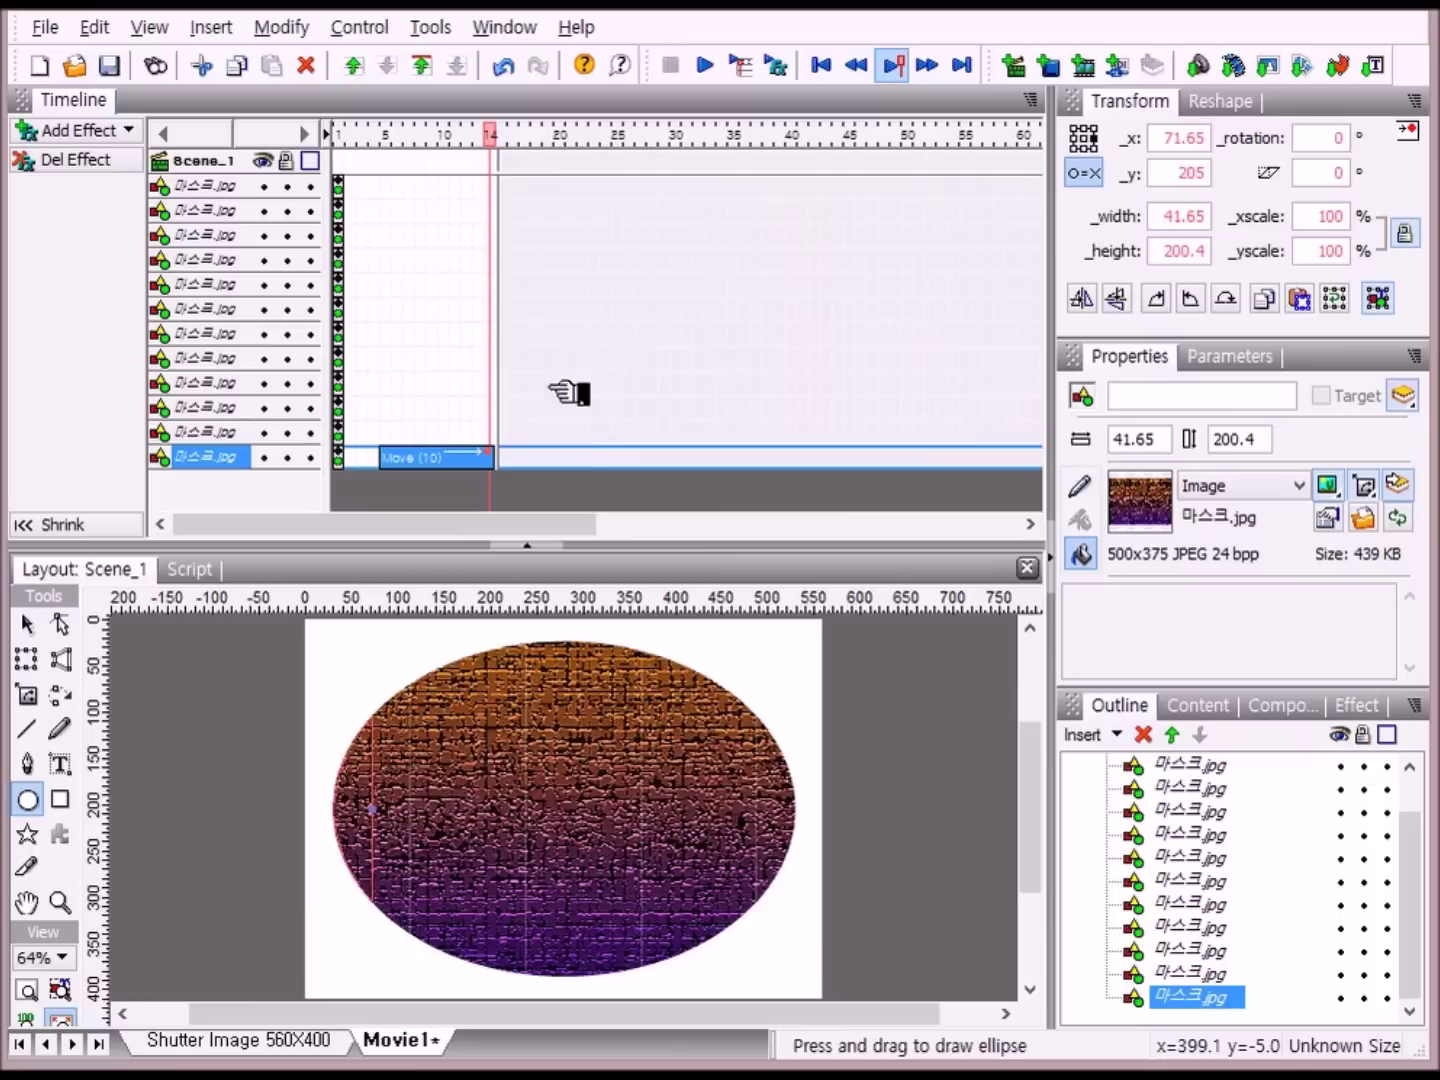
- Set the leftmost piece's Move effect duration to 3 frames and add a Remove effect at frame 8
click(455, 457)
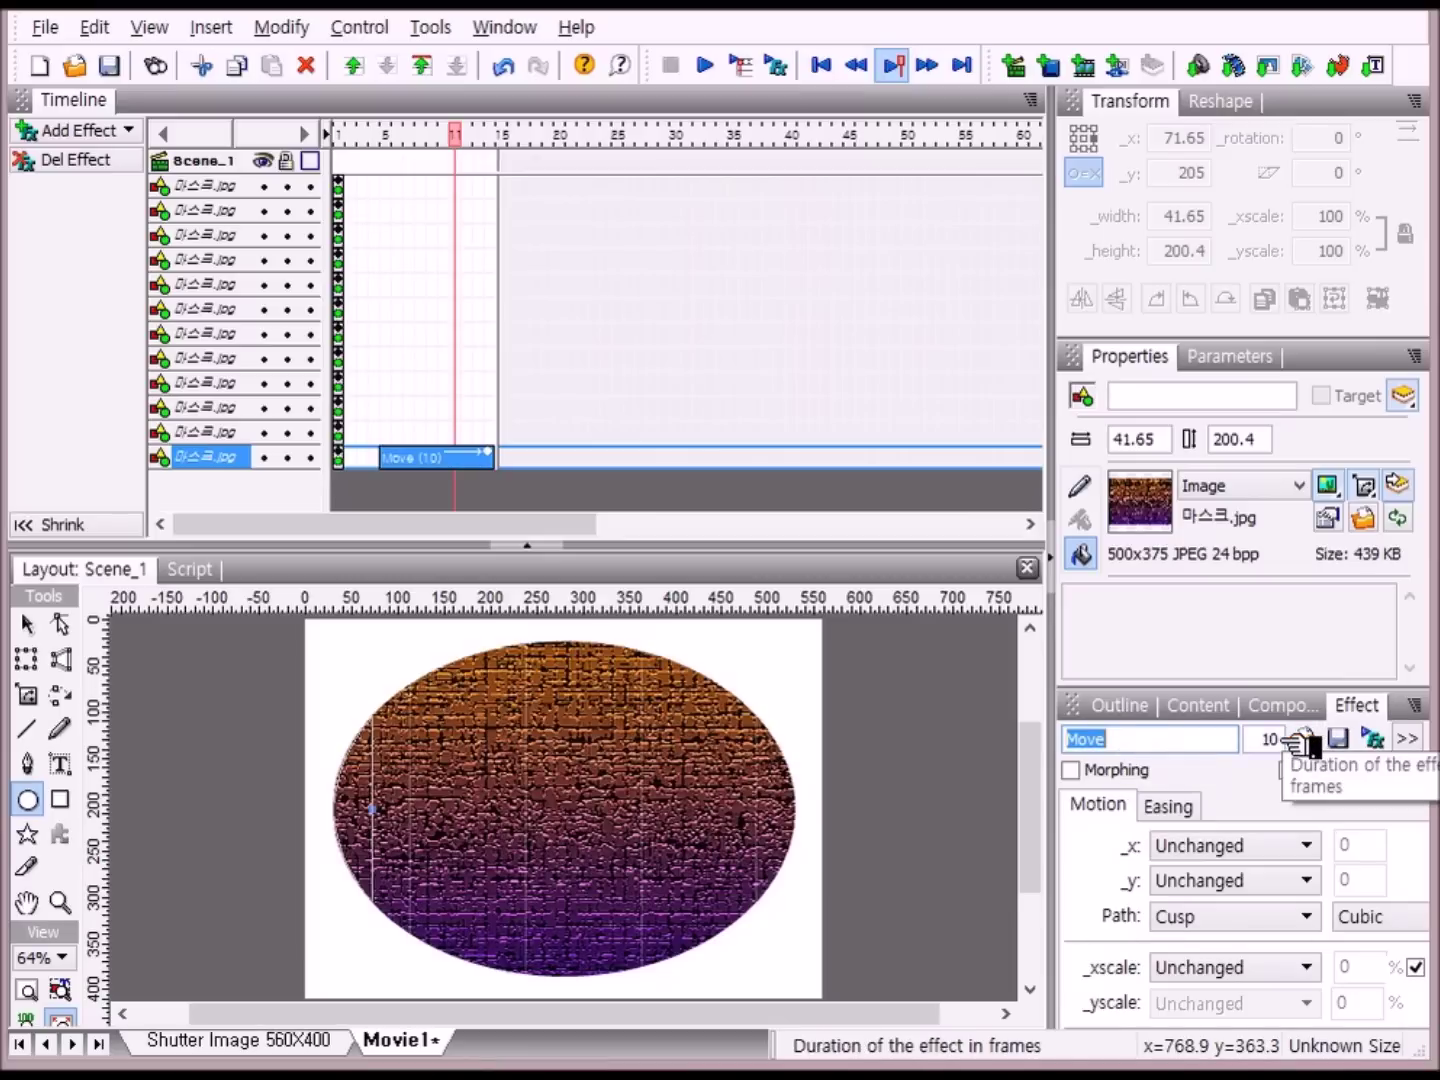
click(1283, 740)
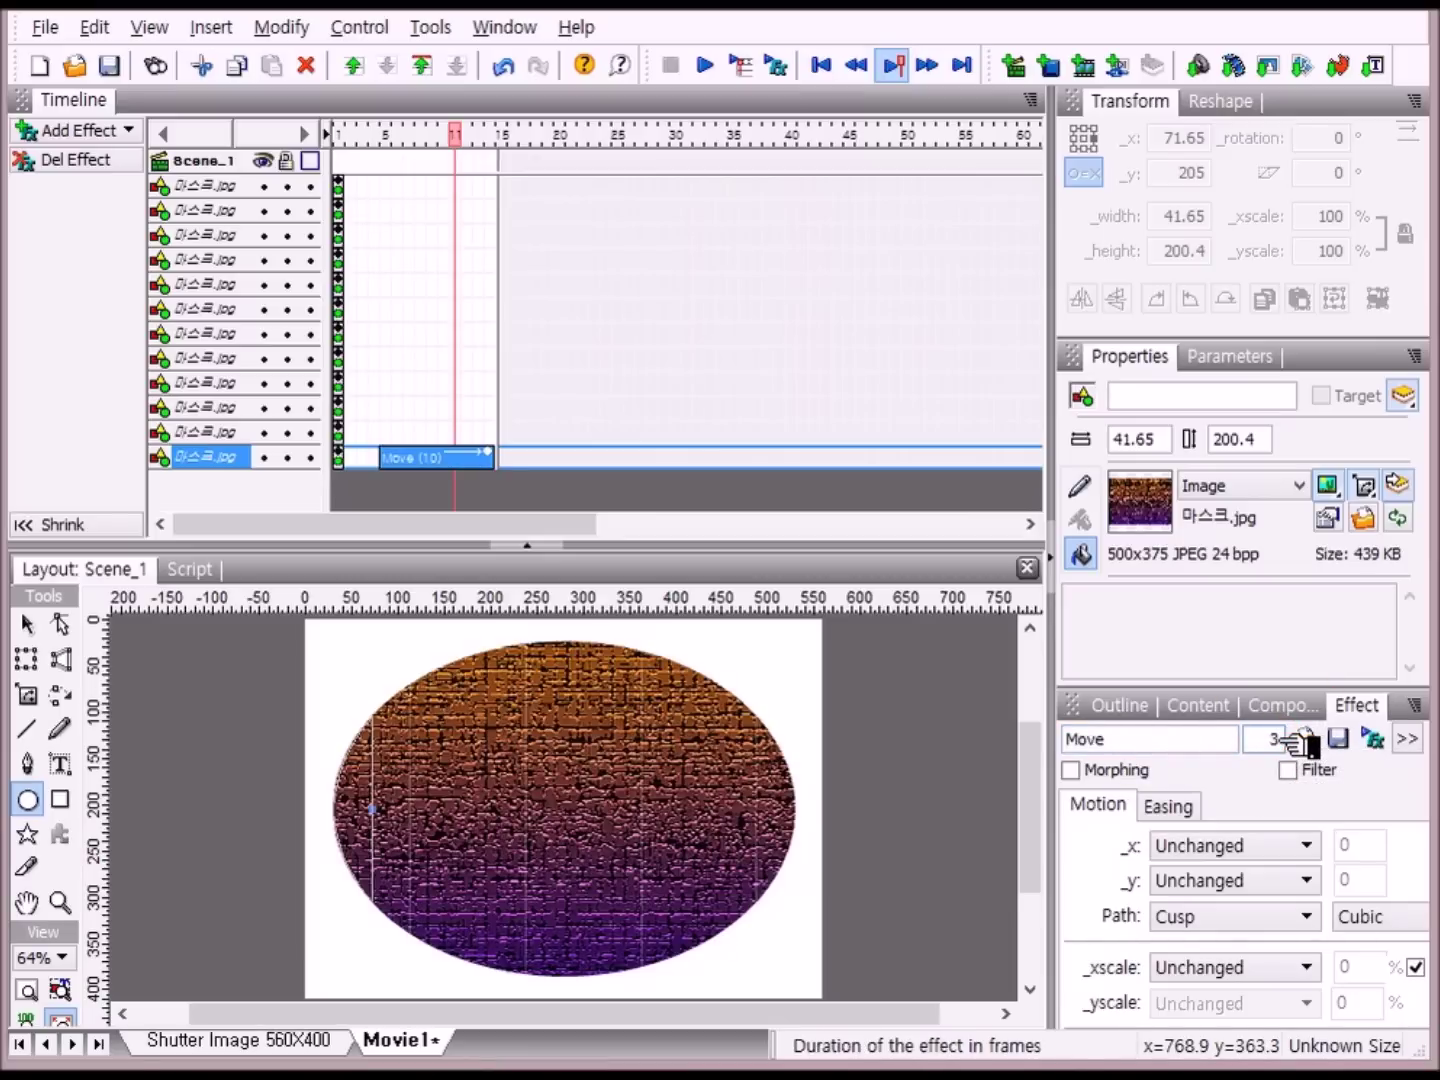
key(Return)
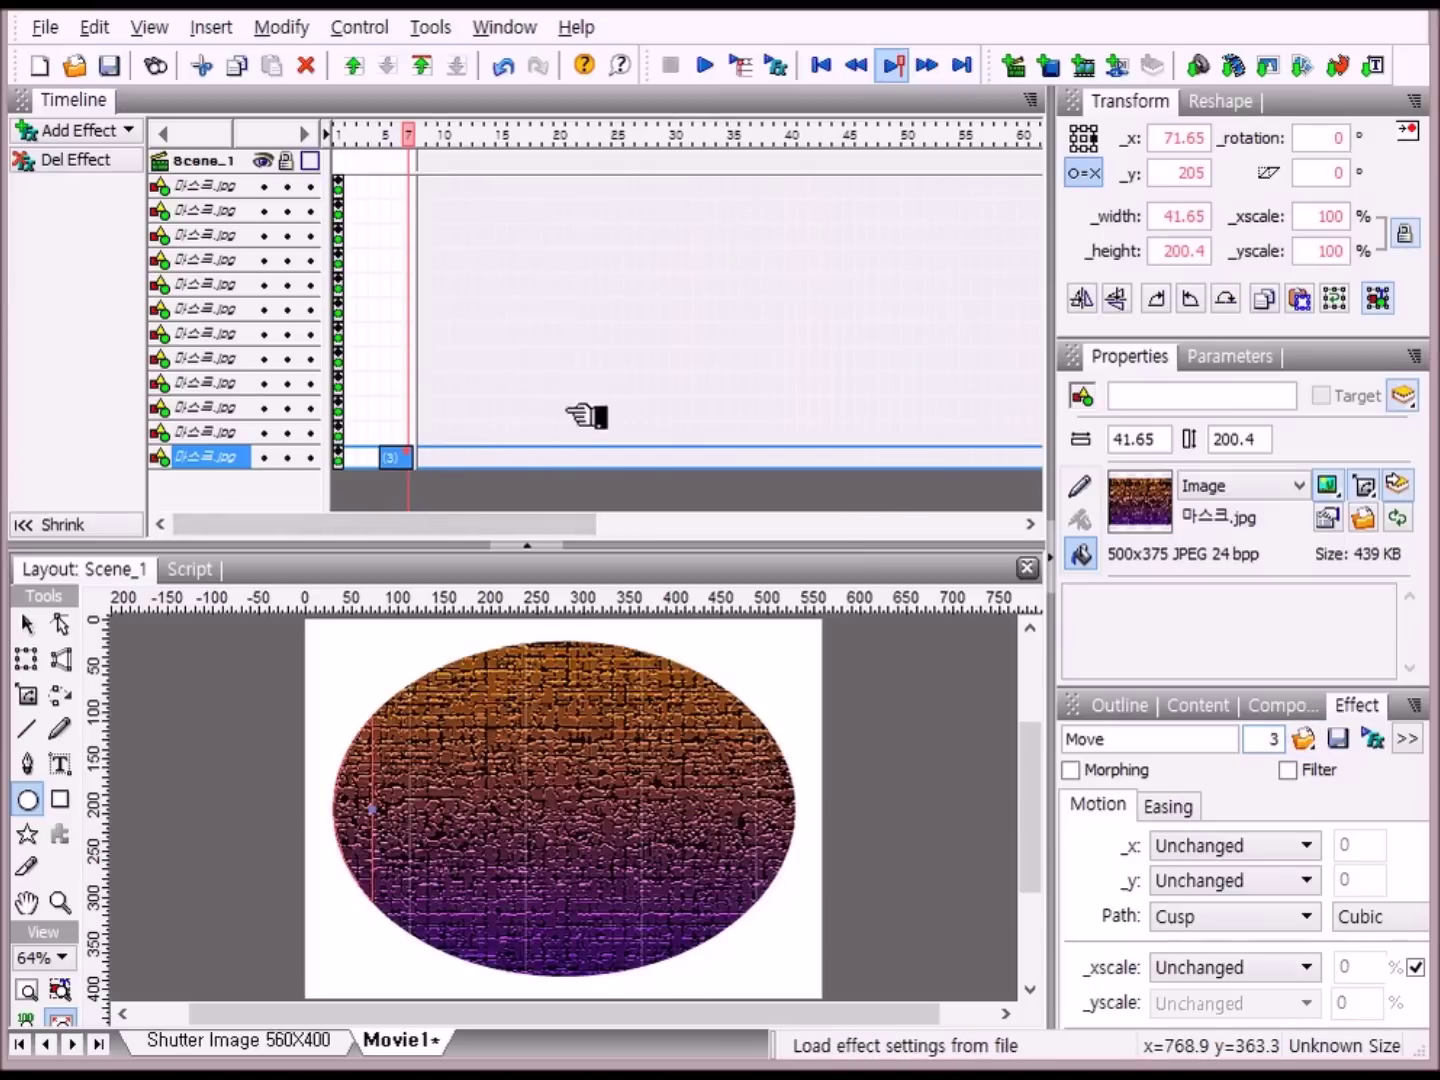
right_click(419, 456)
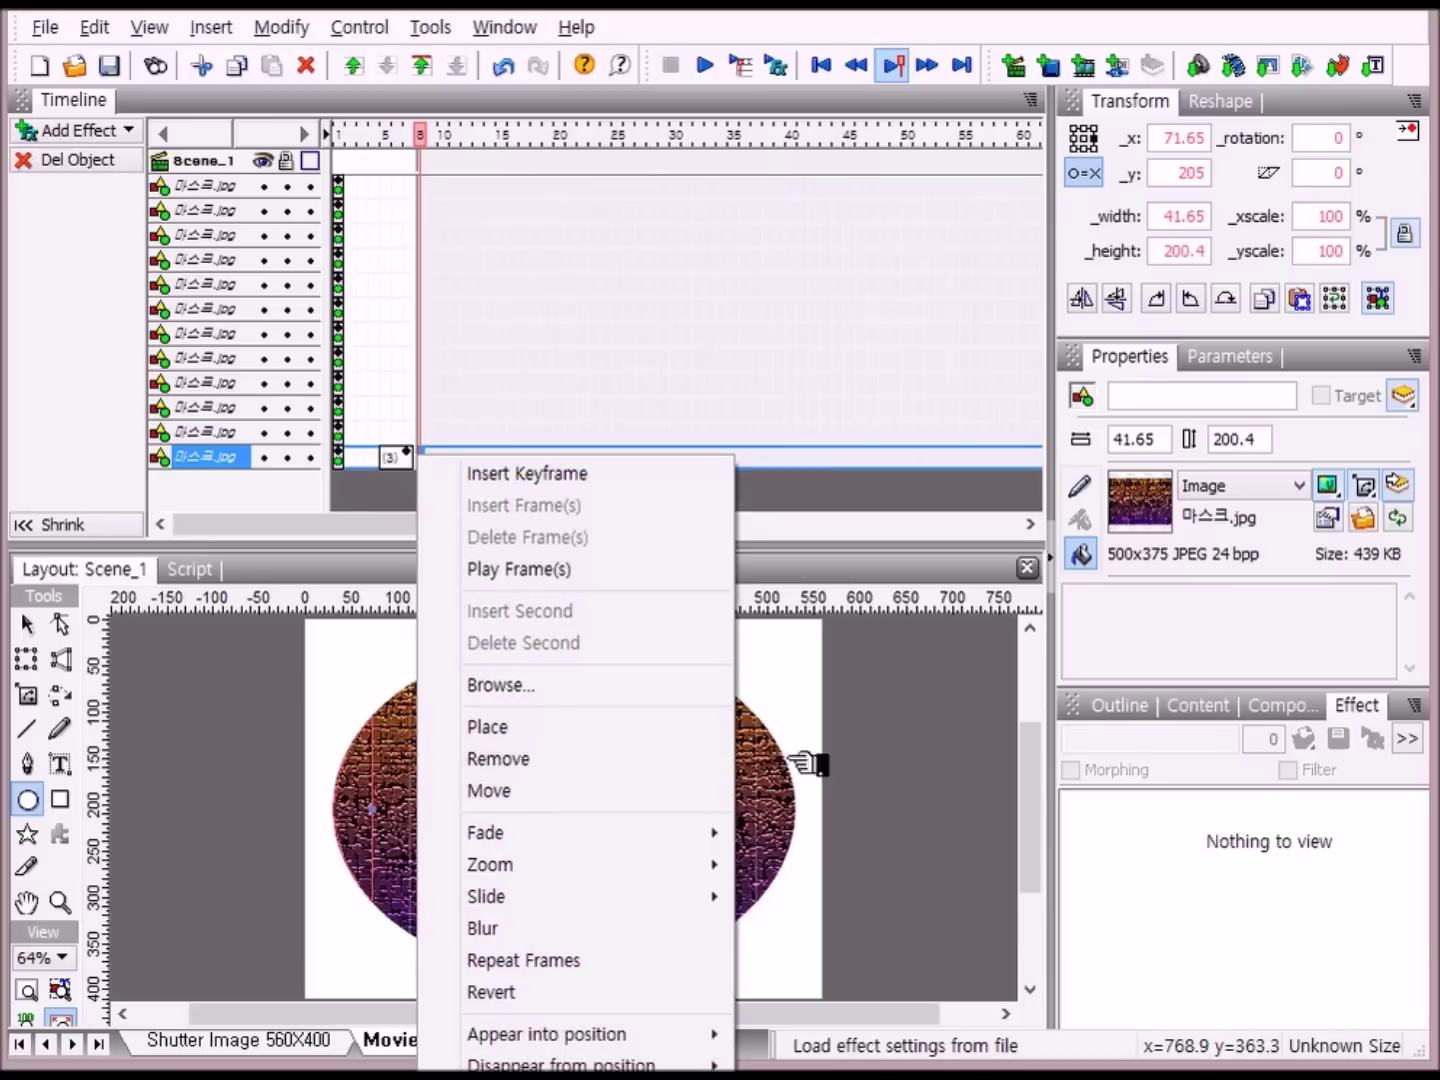
click(597, 769)
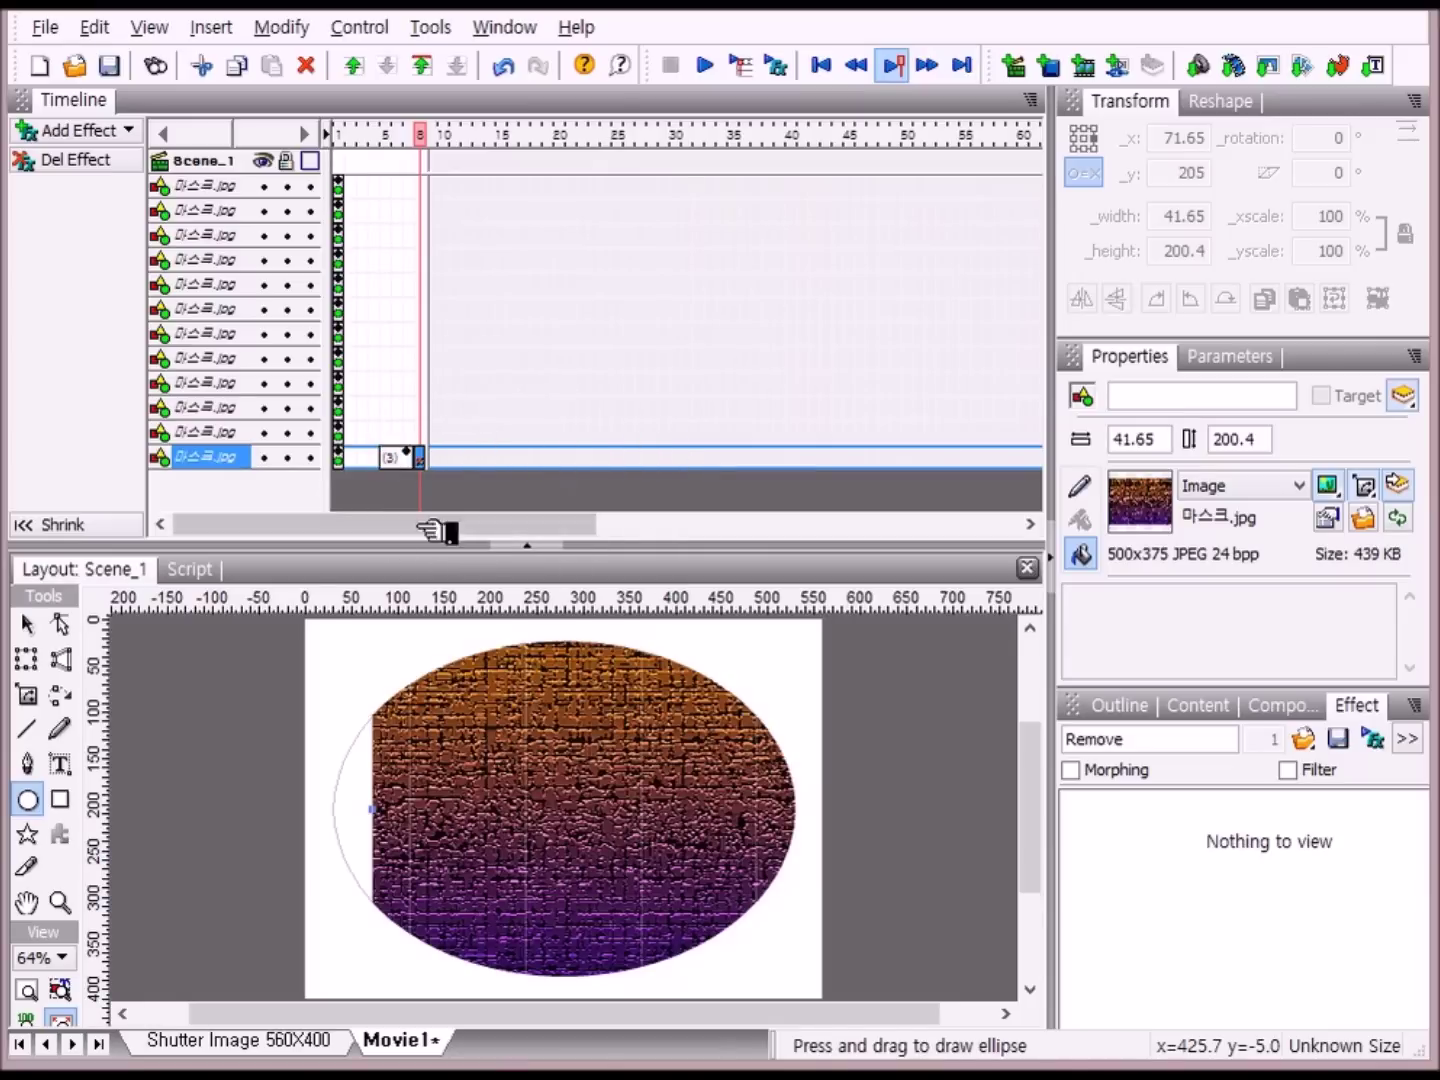
- Copy the leftmost piece's Move and Remove effects together
click(405, 458)
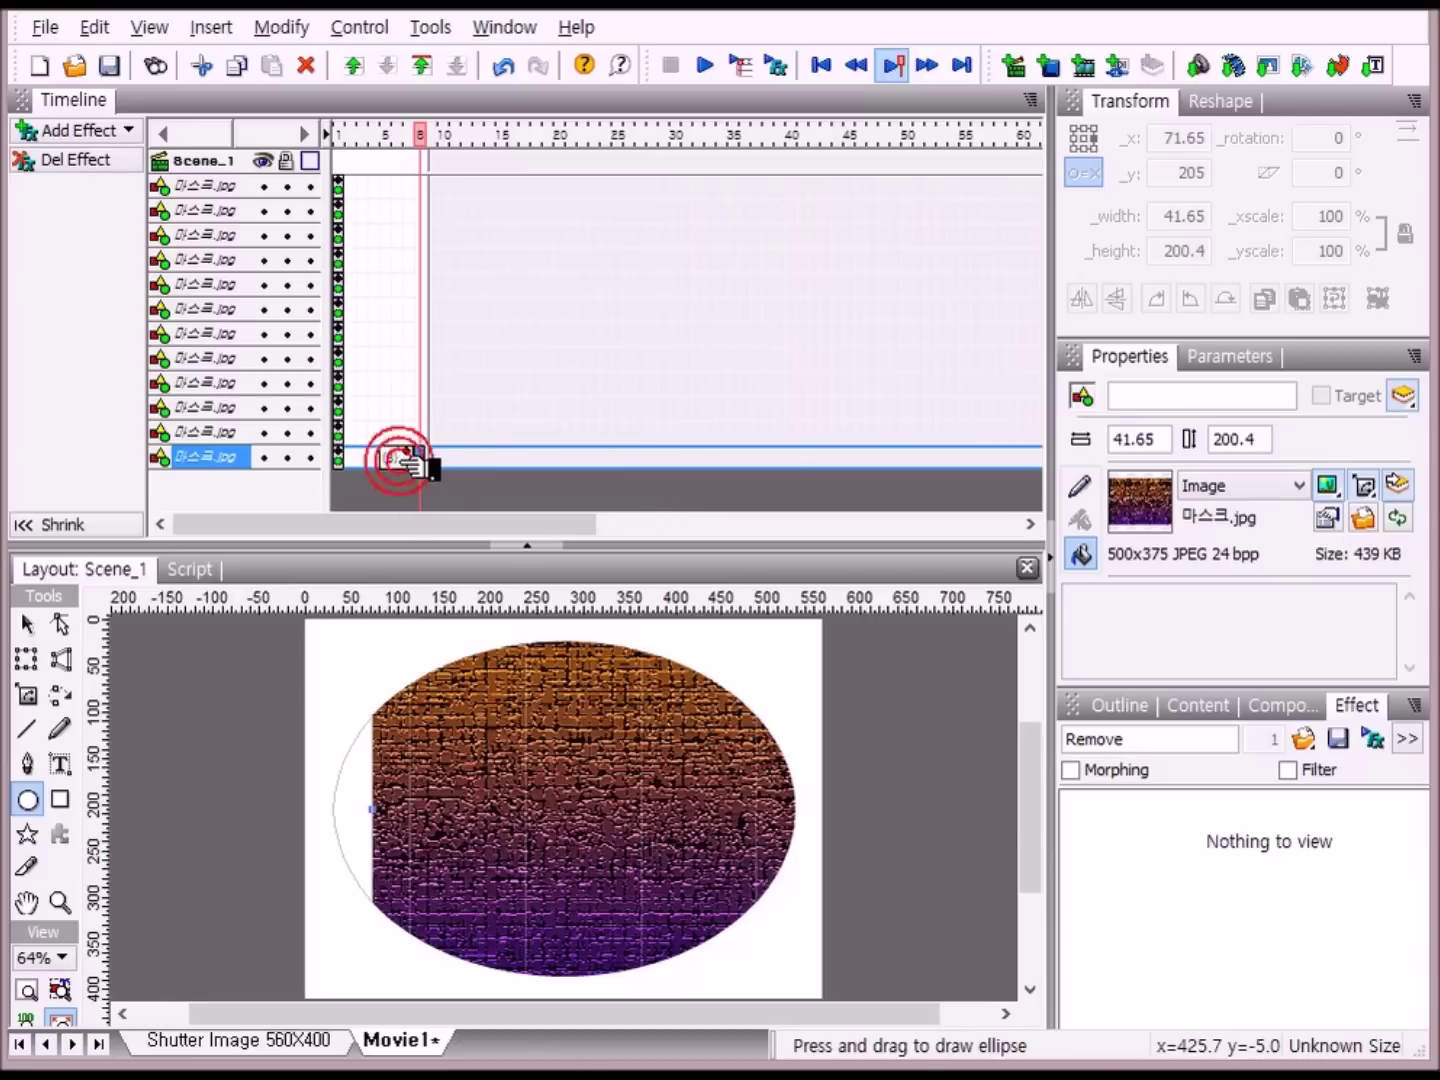
click(405, 458)
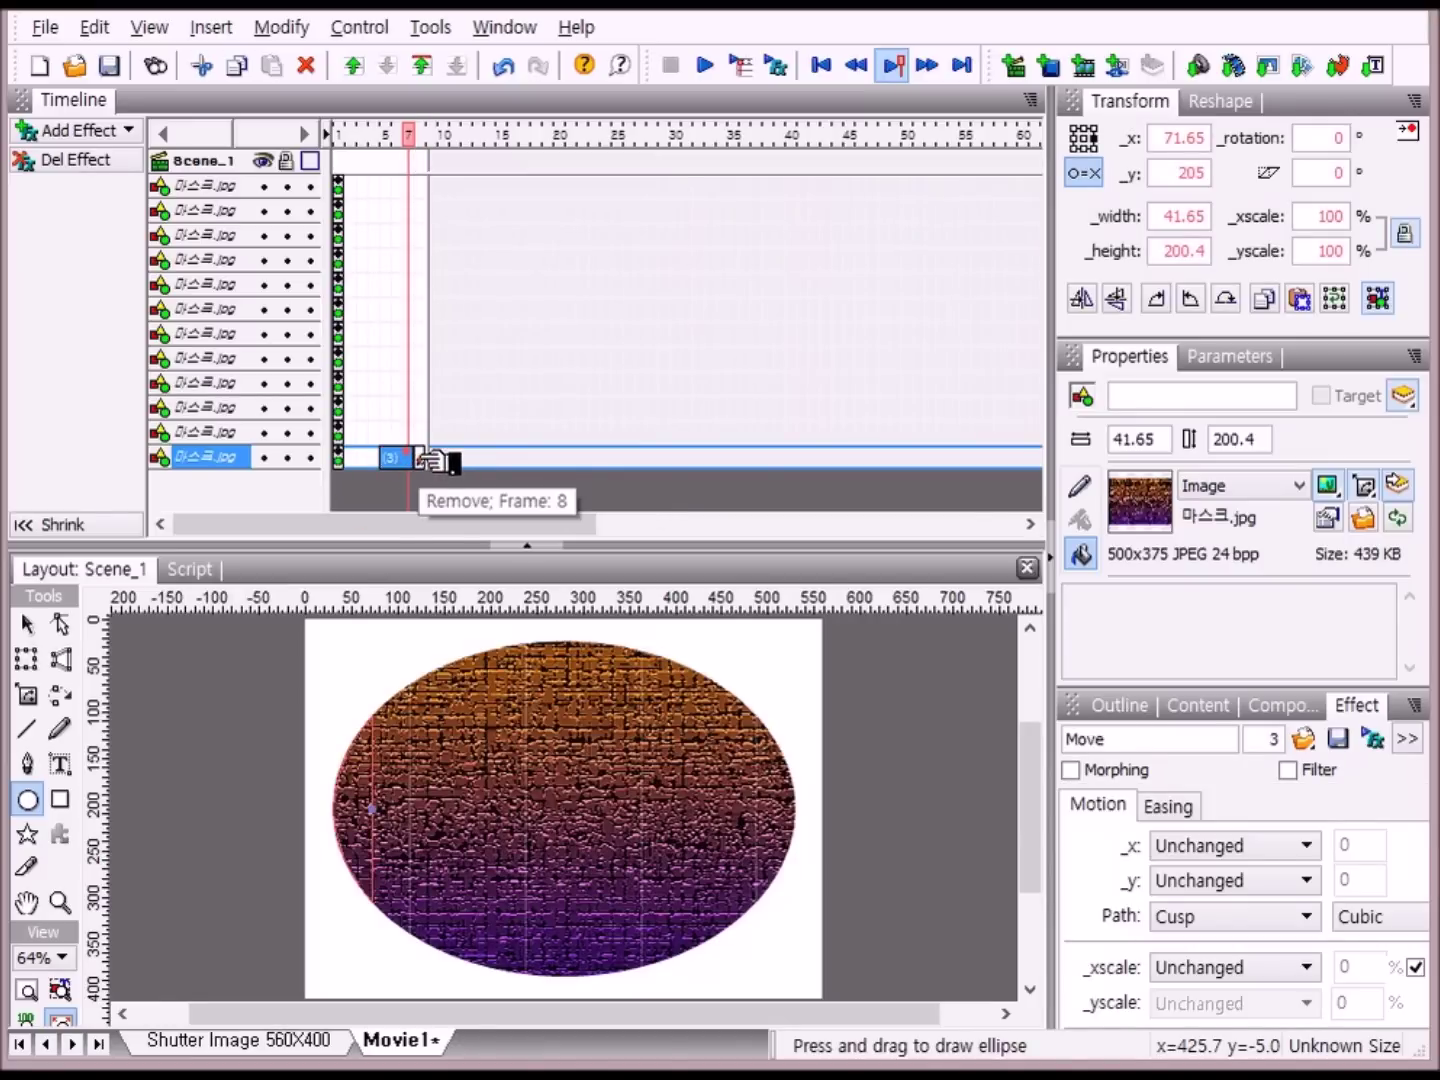
click(423, 457)
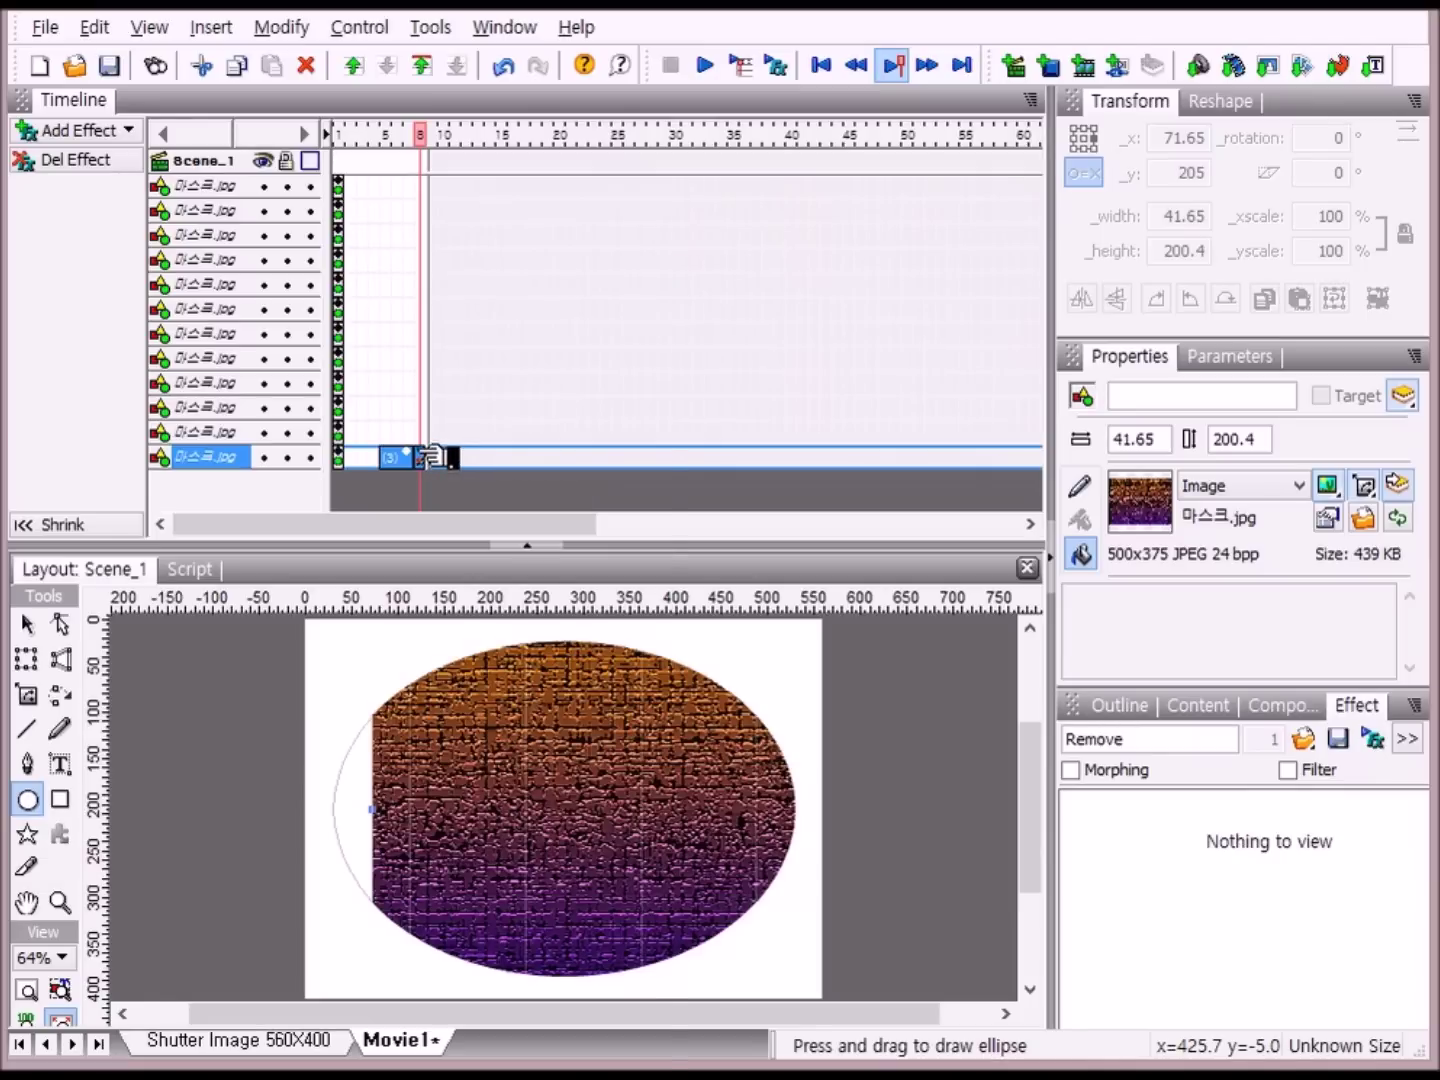
right_click(423, 455)
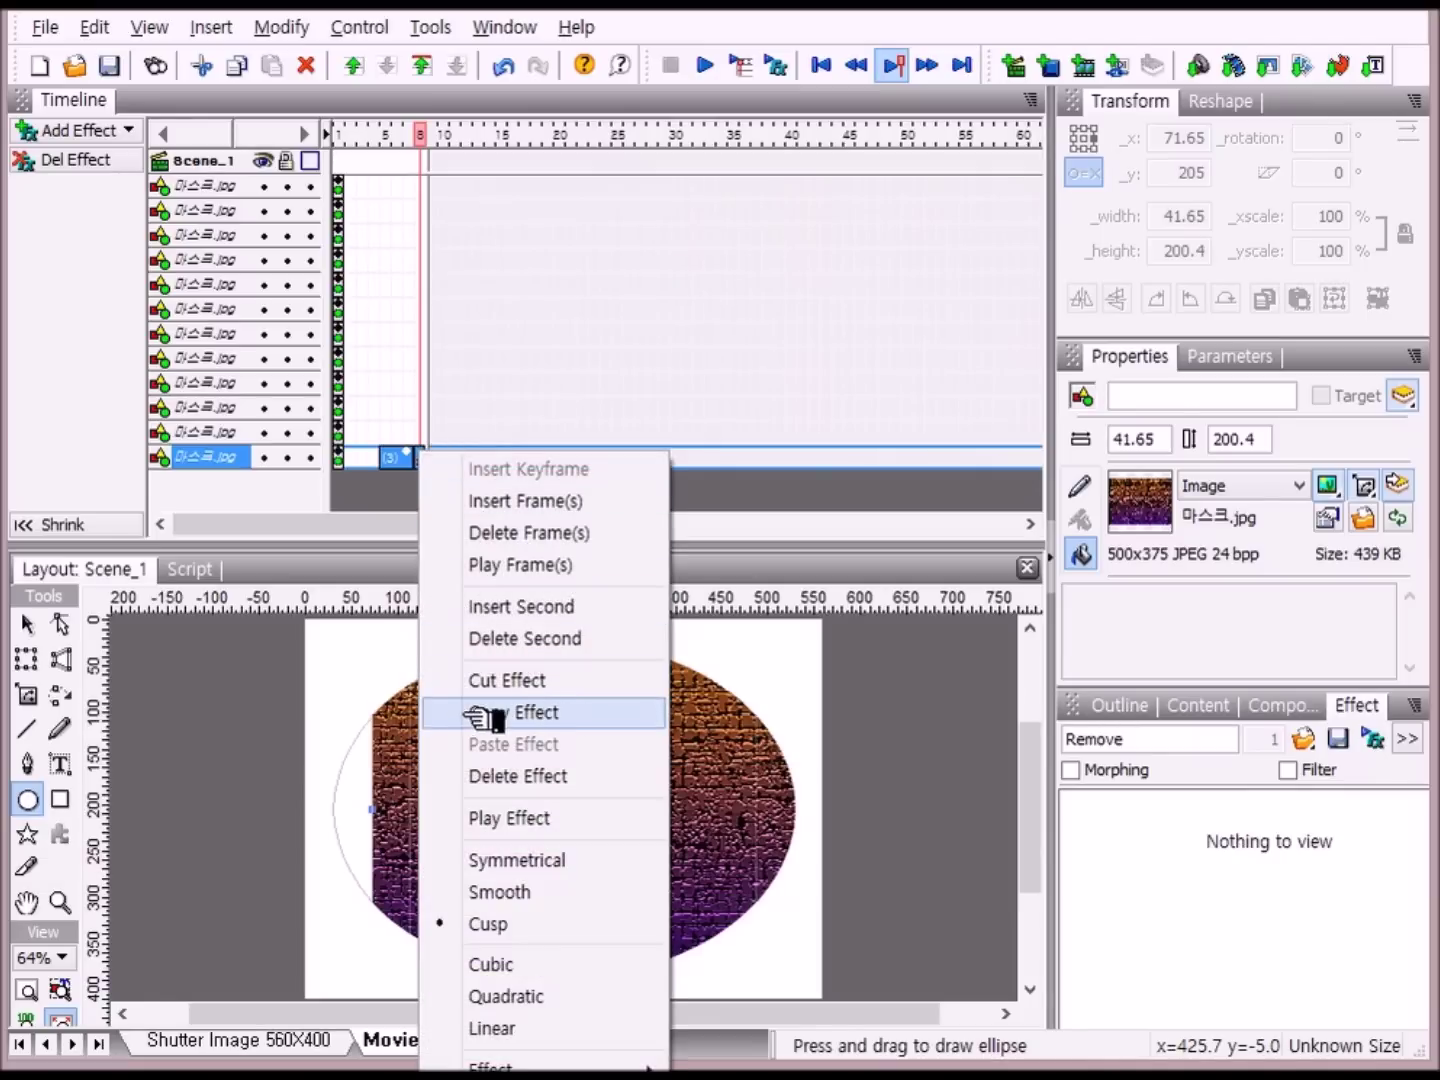
click(612, 720)
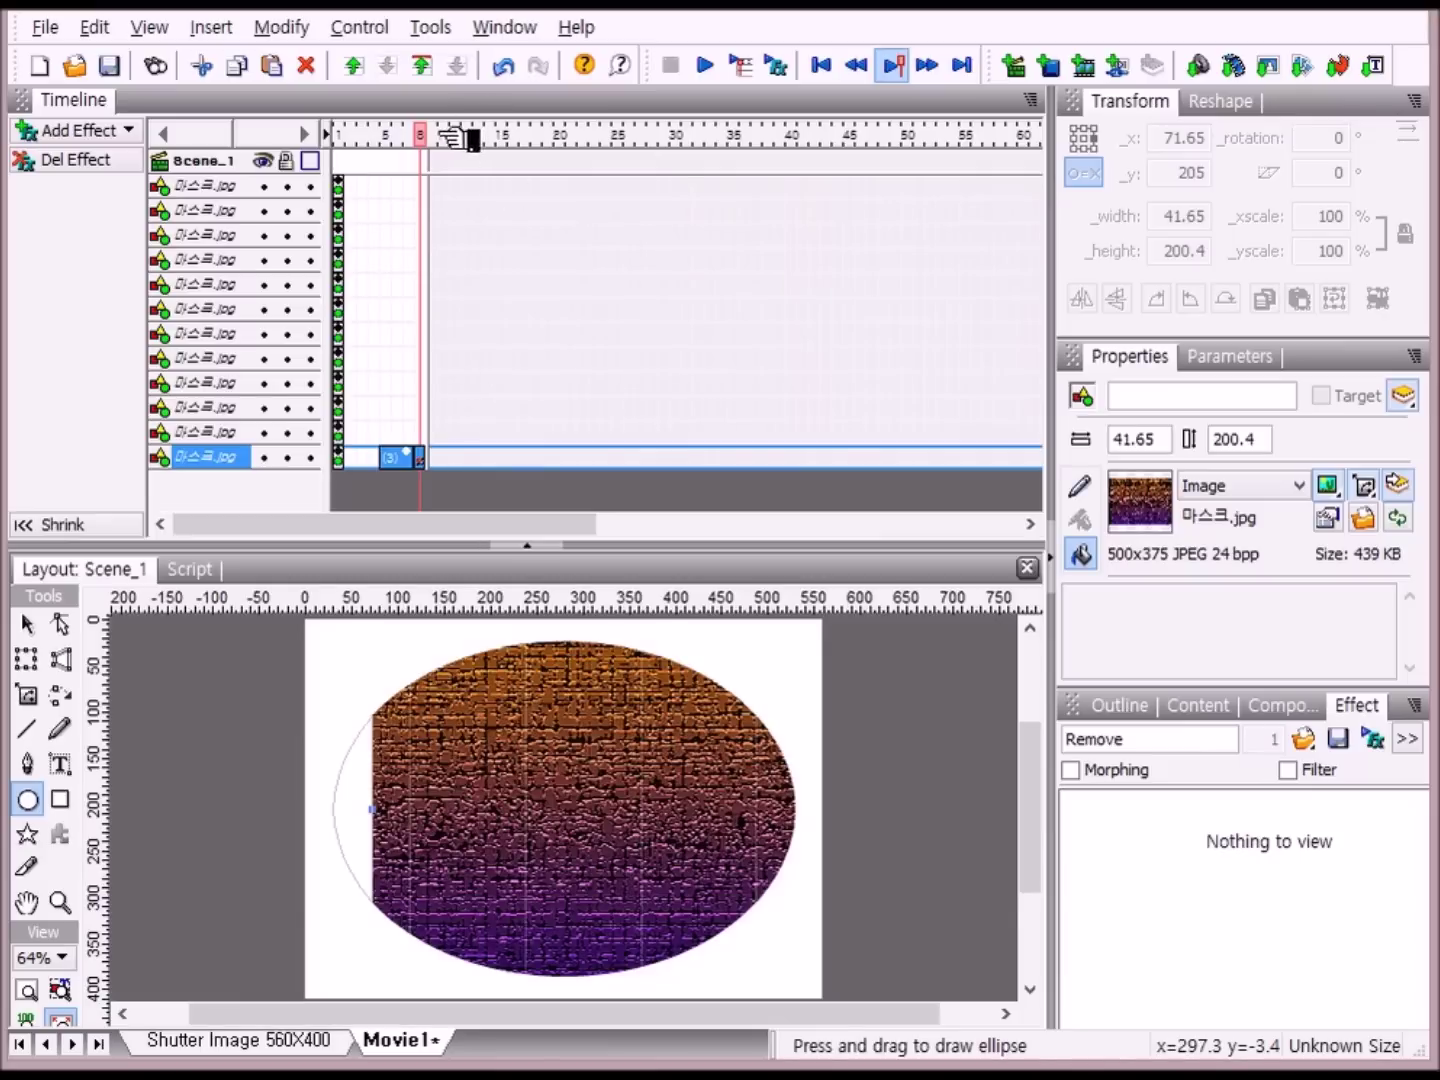
- Paste the copied Move and Remove effects onto the second, third and fourth pieces from the oval's left at frames 8, 11 and 14
right_click(424, 436)
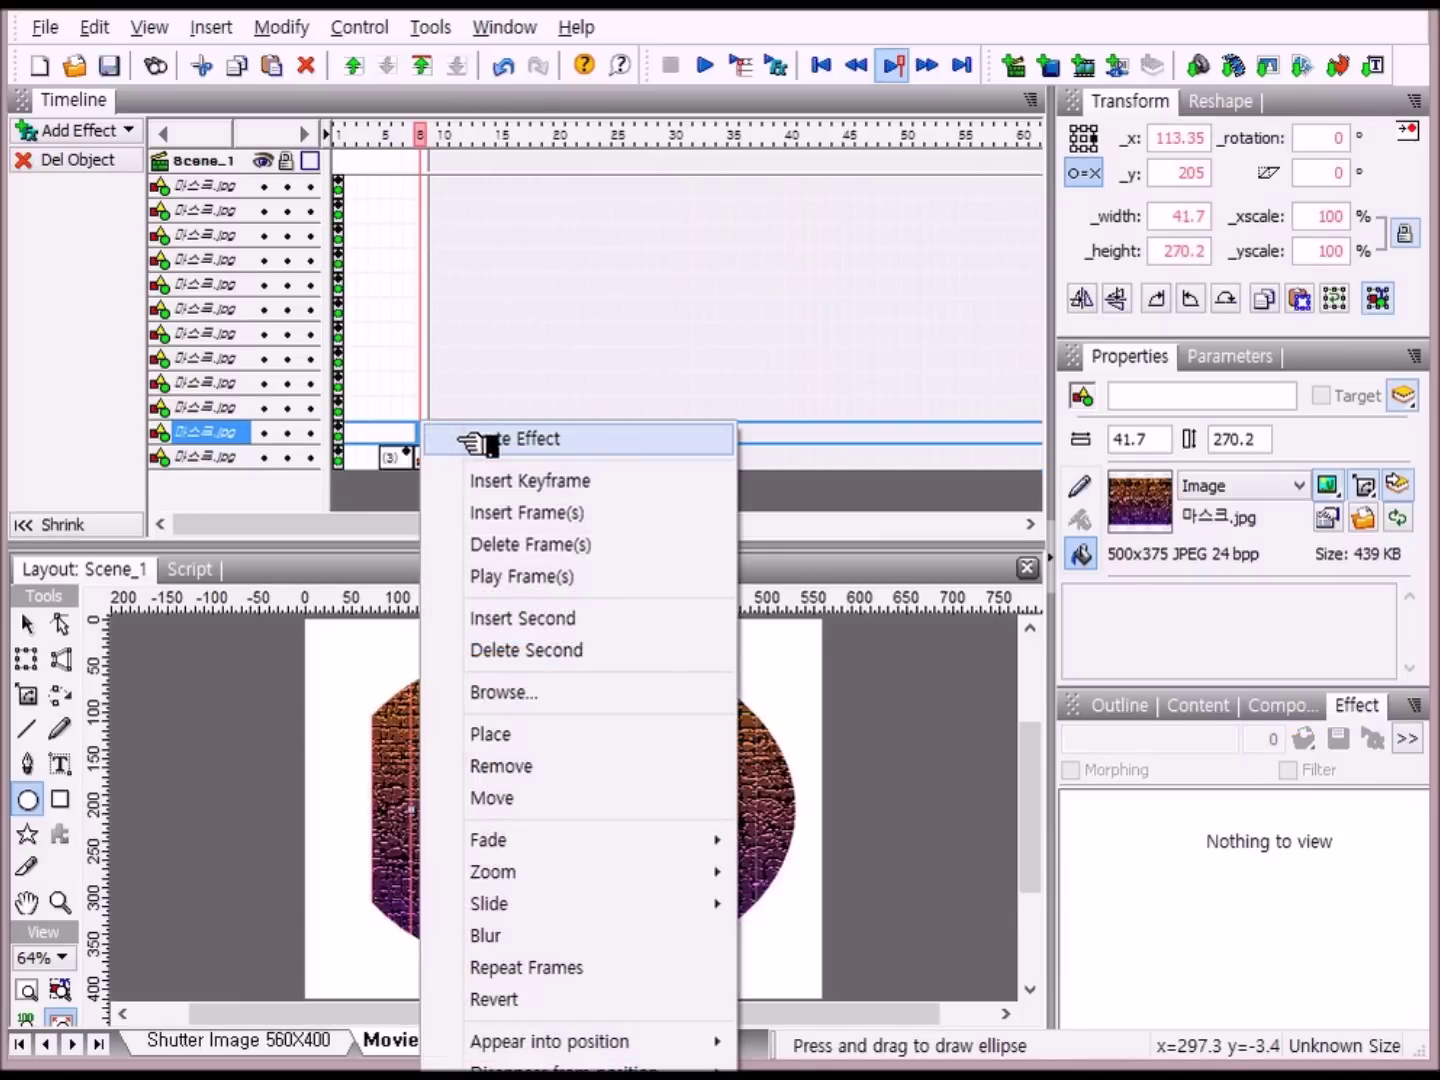
click(588, 444)
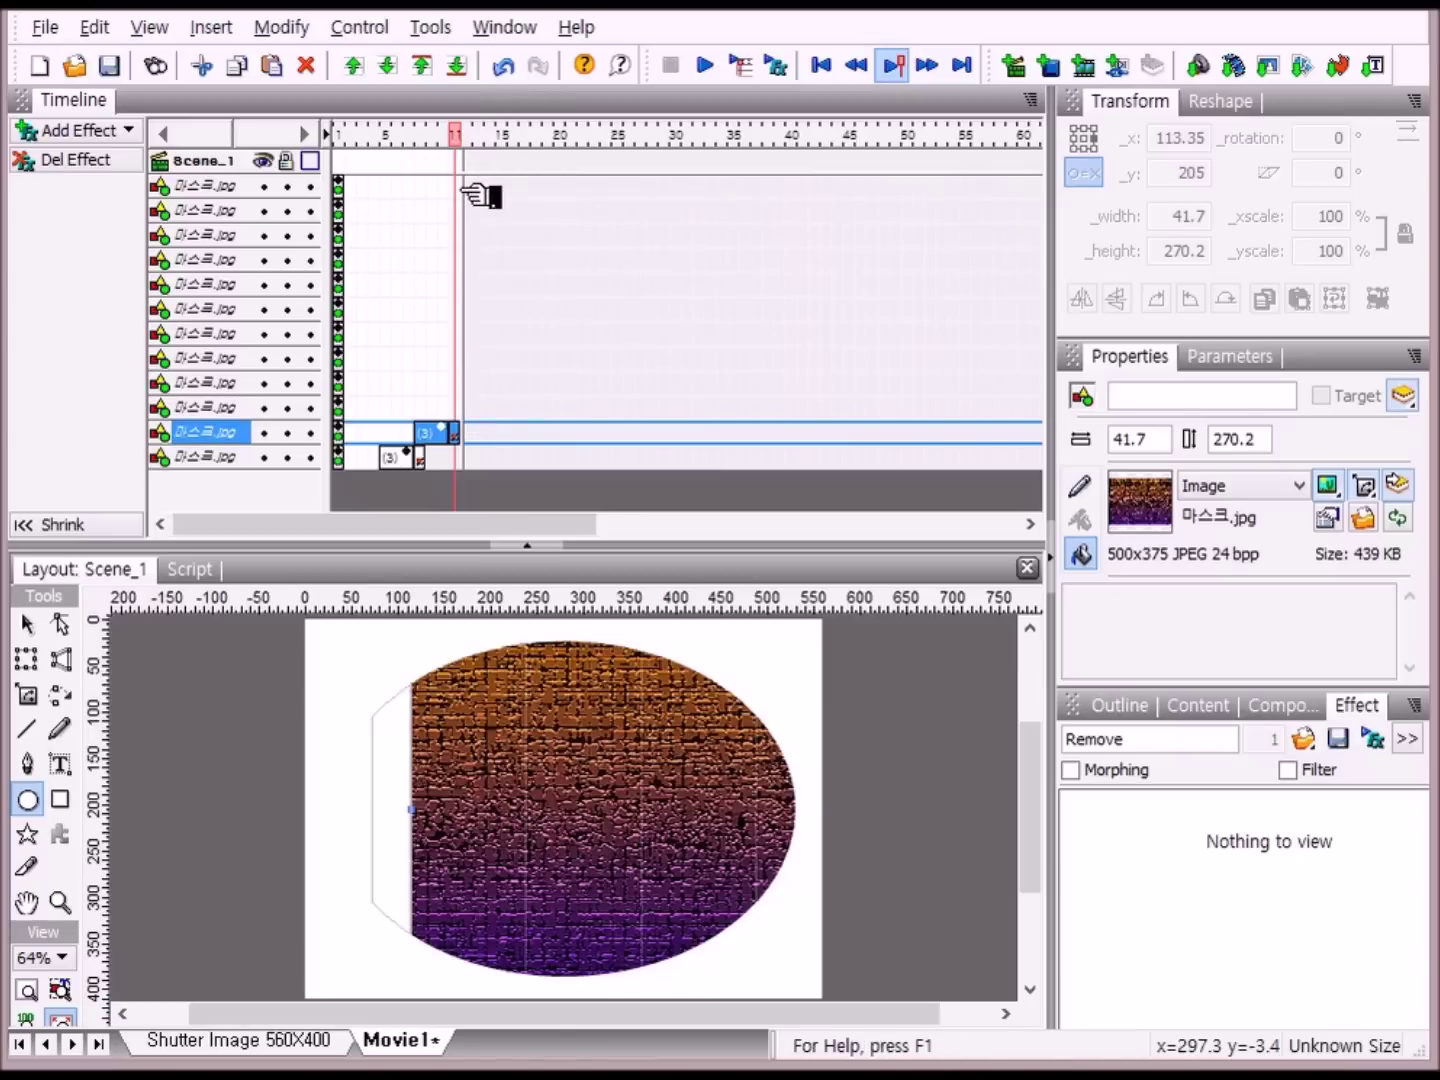
right_click(458, 412)
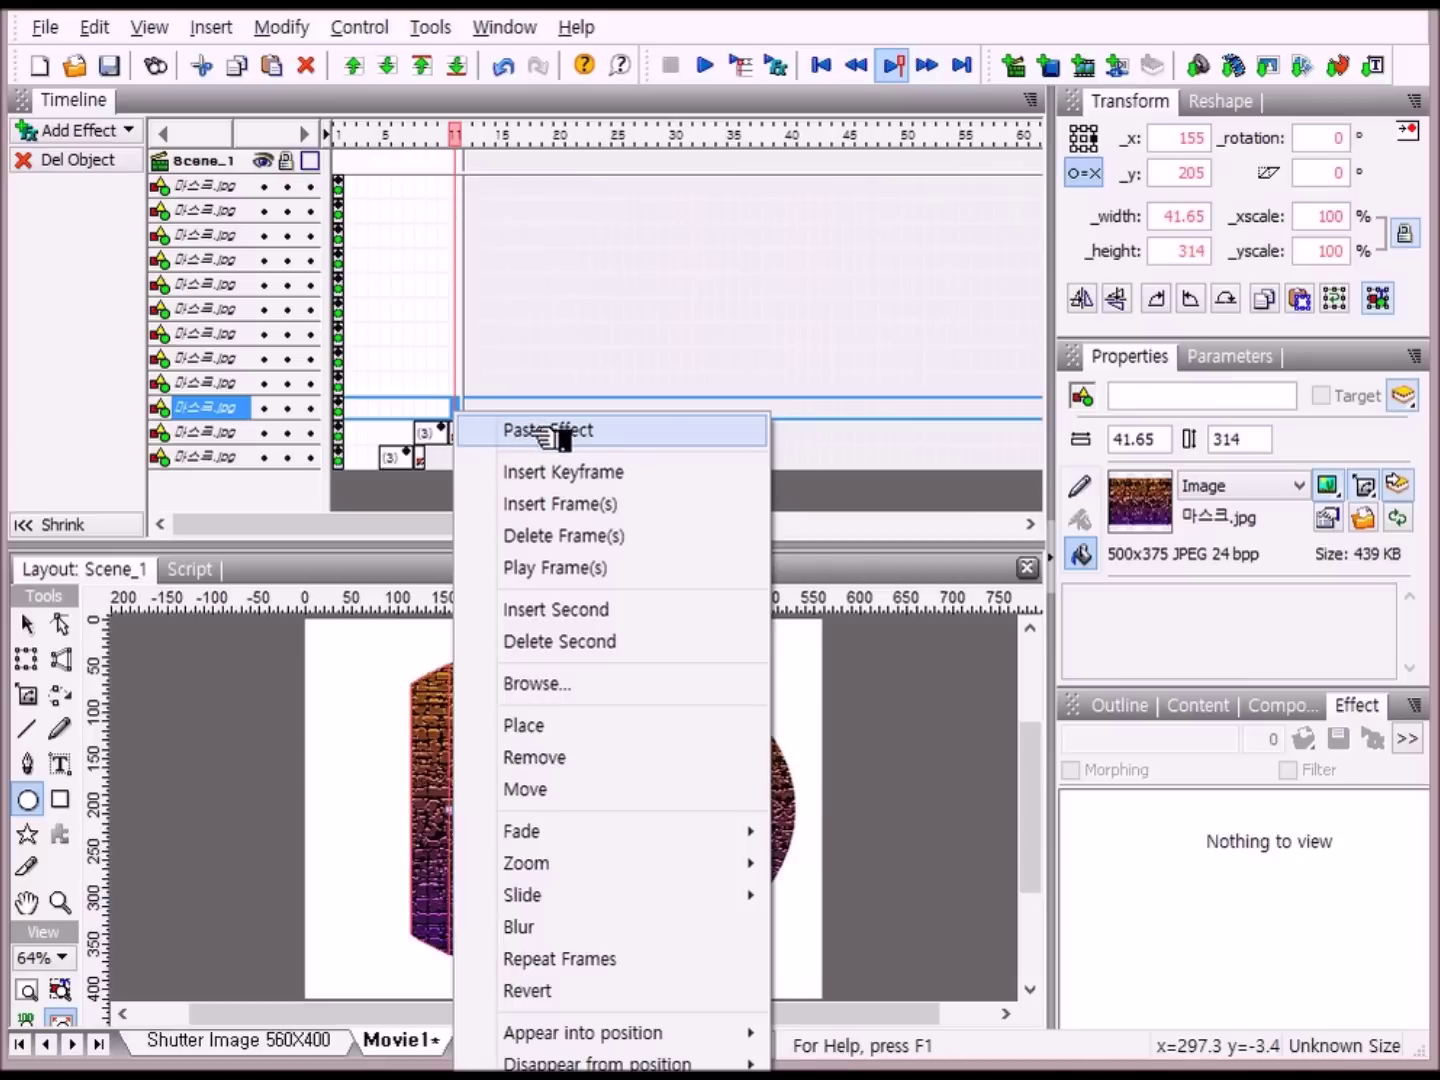
click(549, 430)
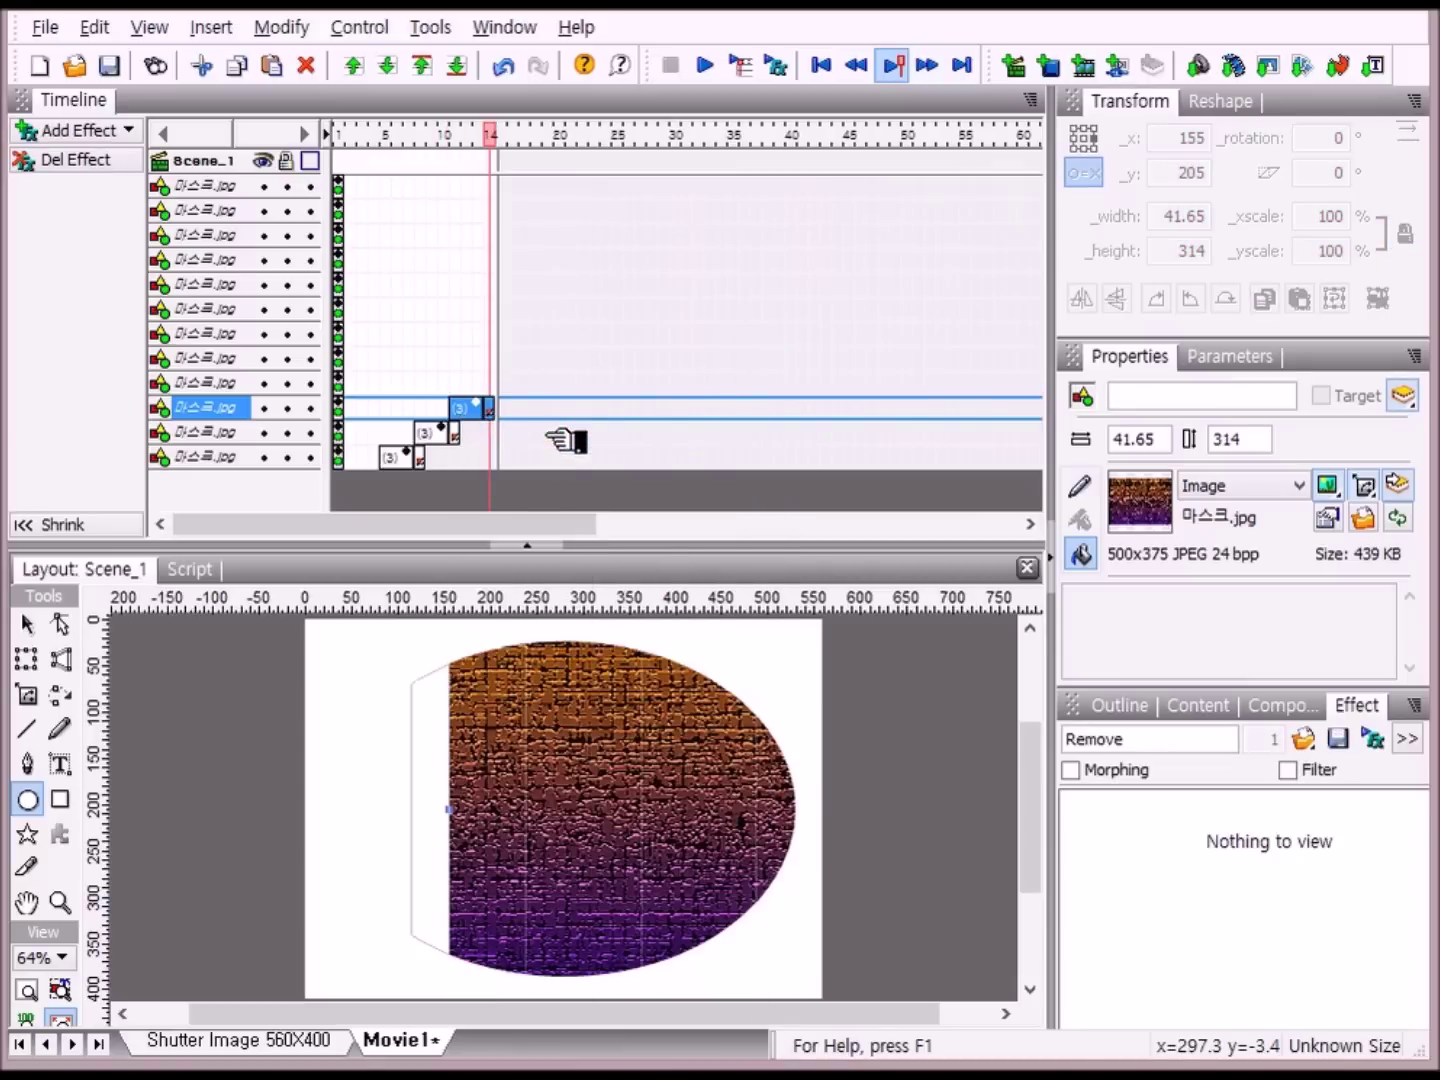
right_click(495, 384)
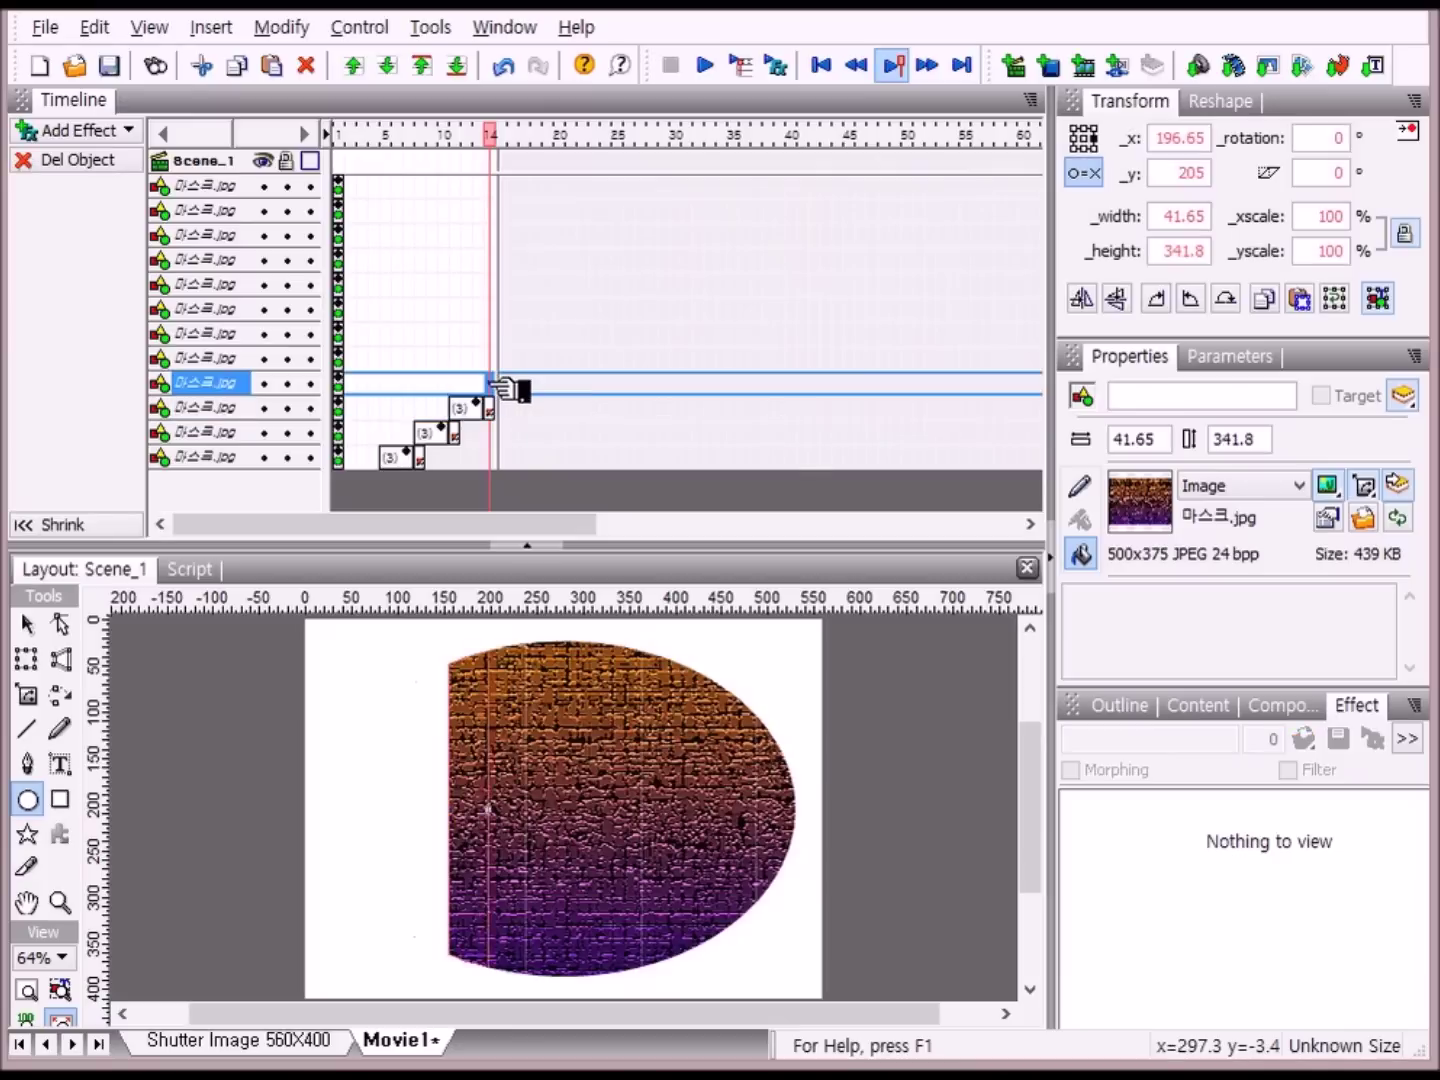
click(580, 403)
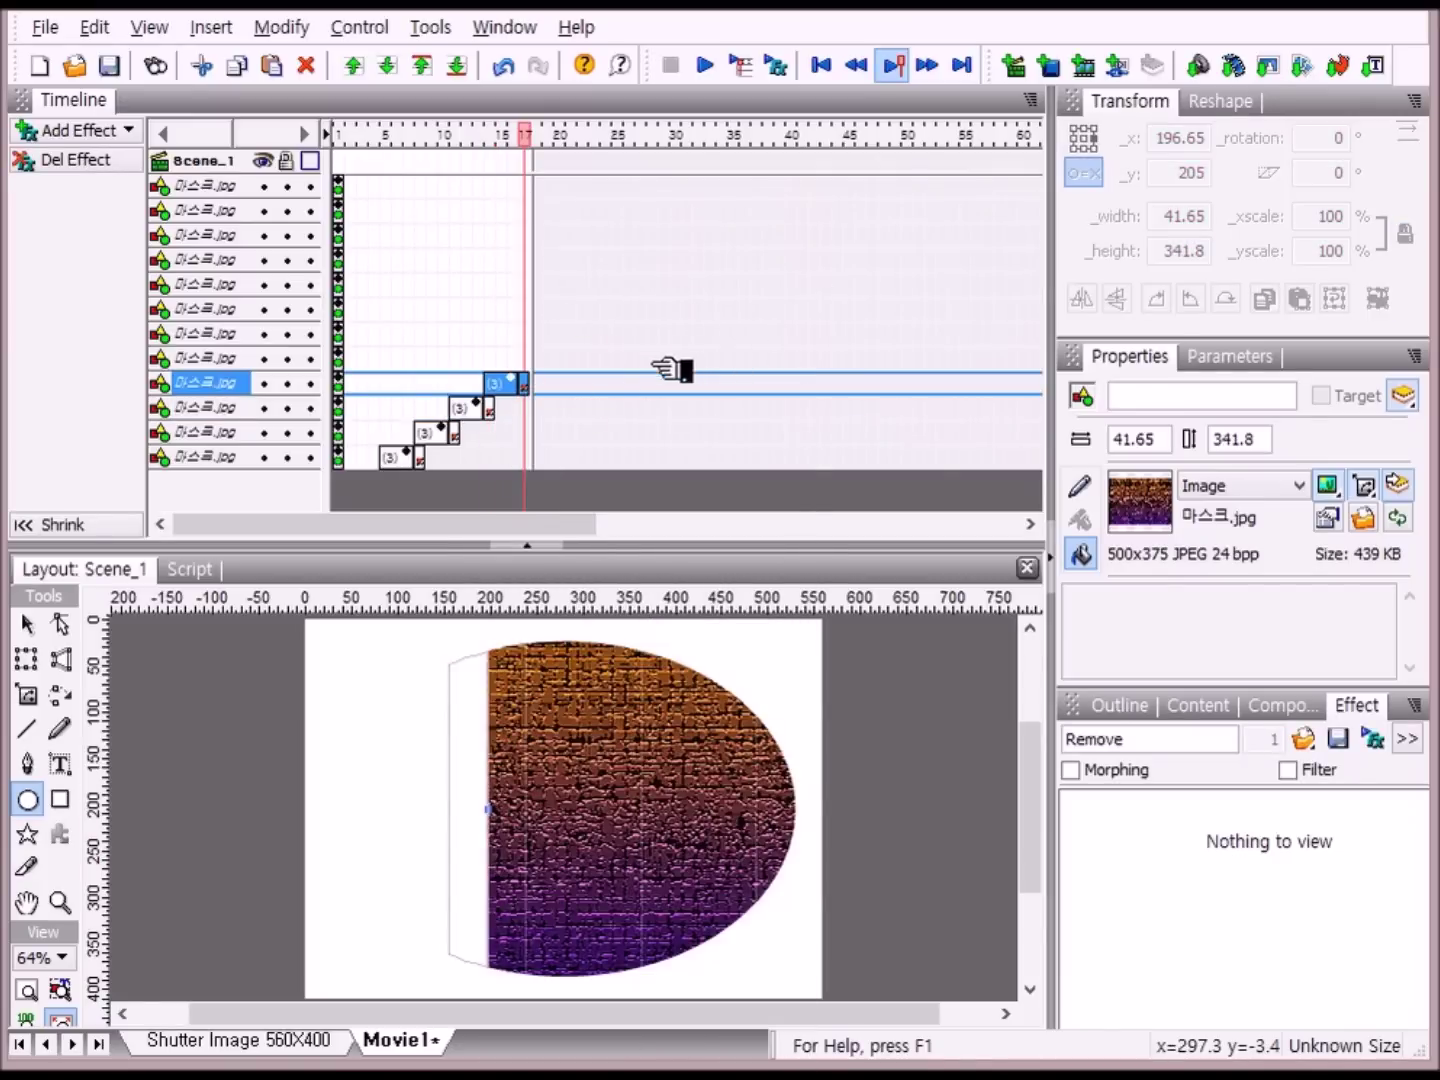
- Paste the same effect pair onto the fifth, sixth and seventh pieces from the left at frames 17, 20 and 23
right_click(528, 365)
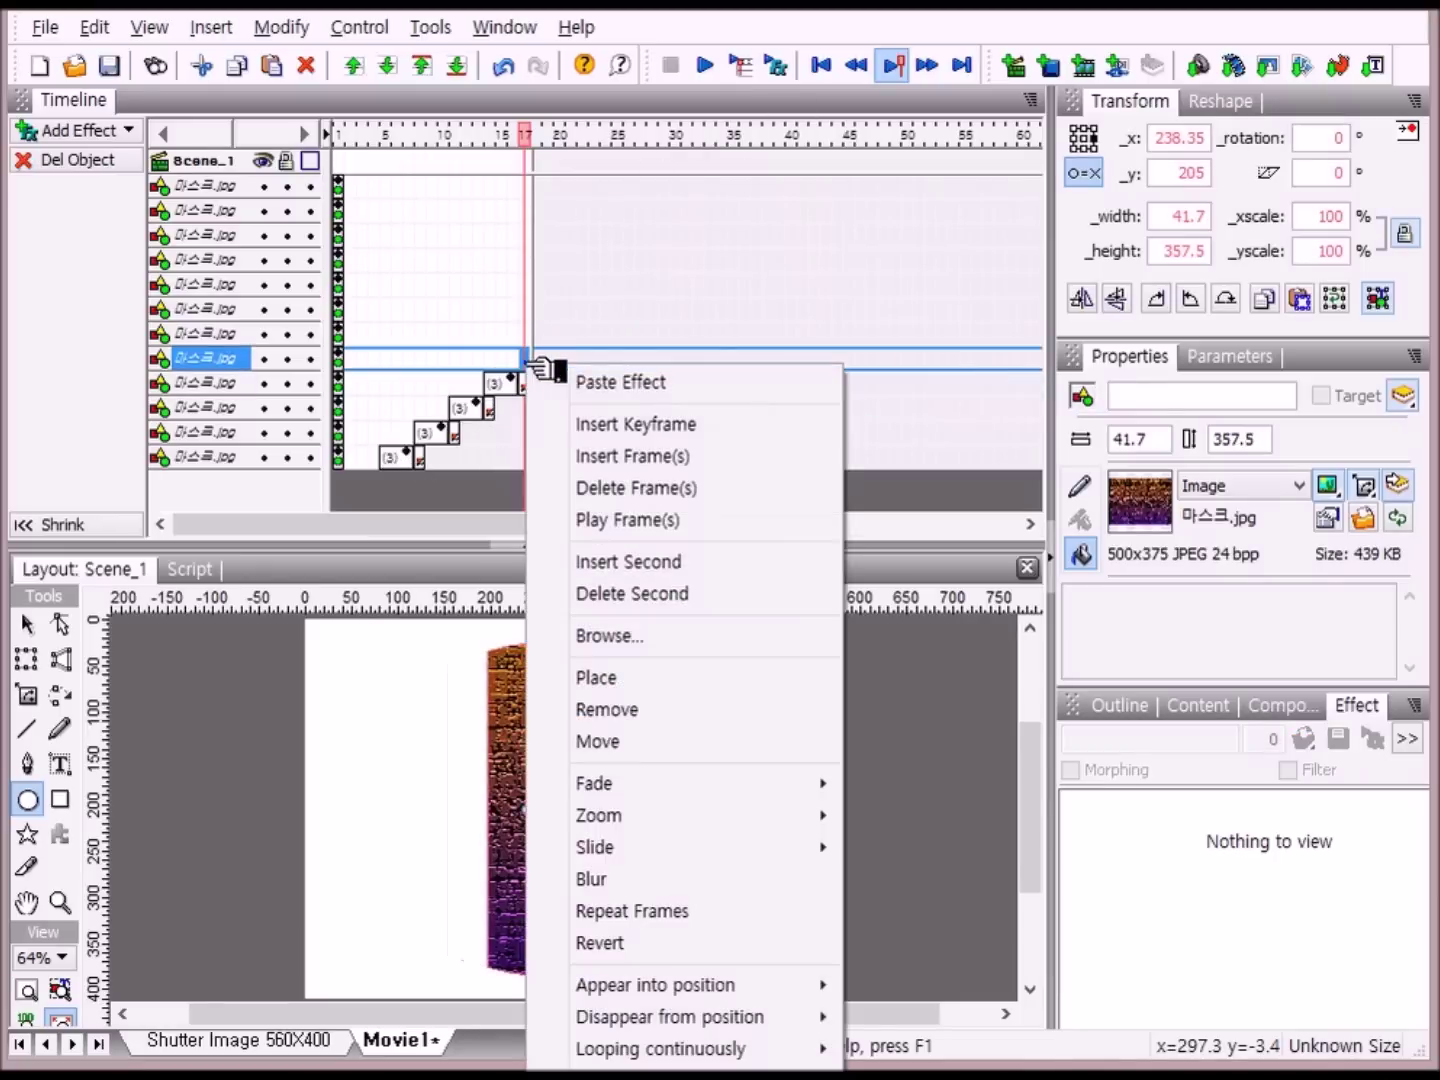
click(640, 383)
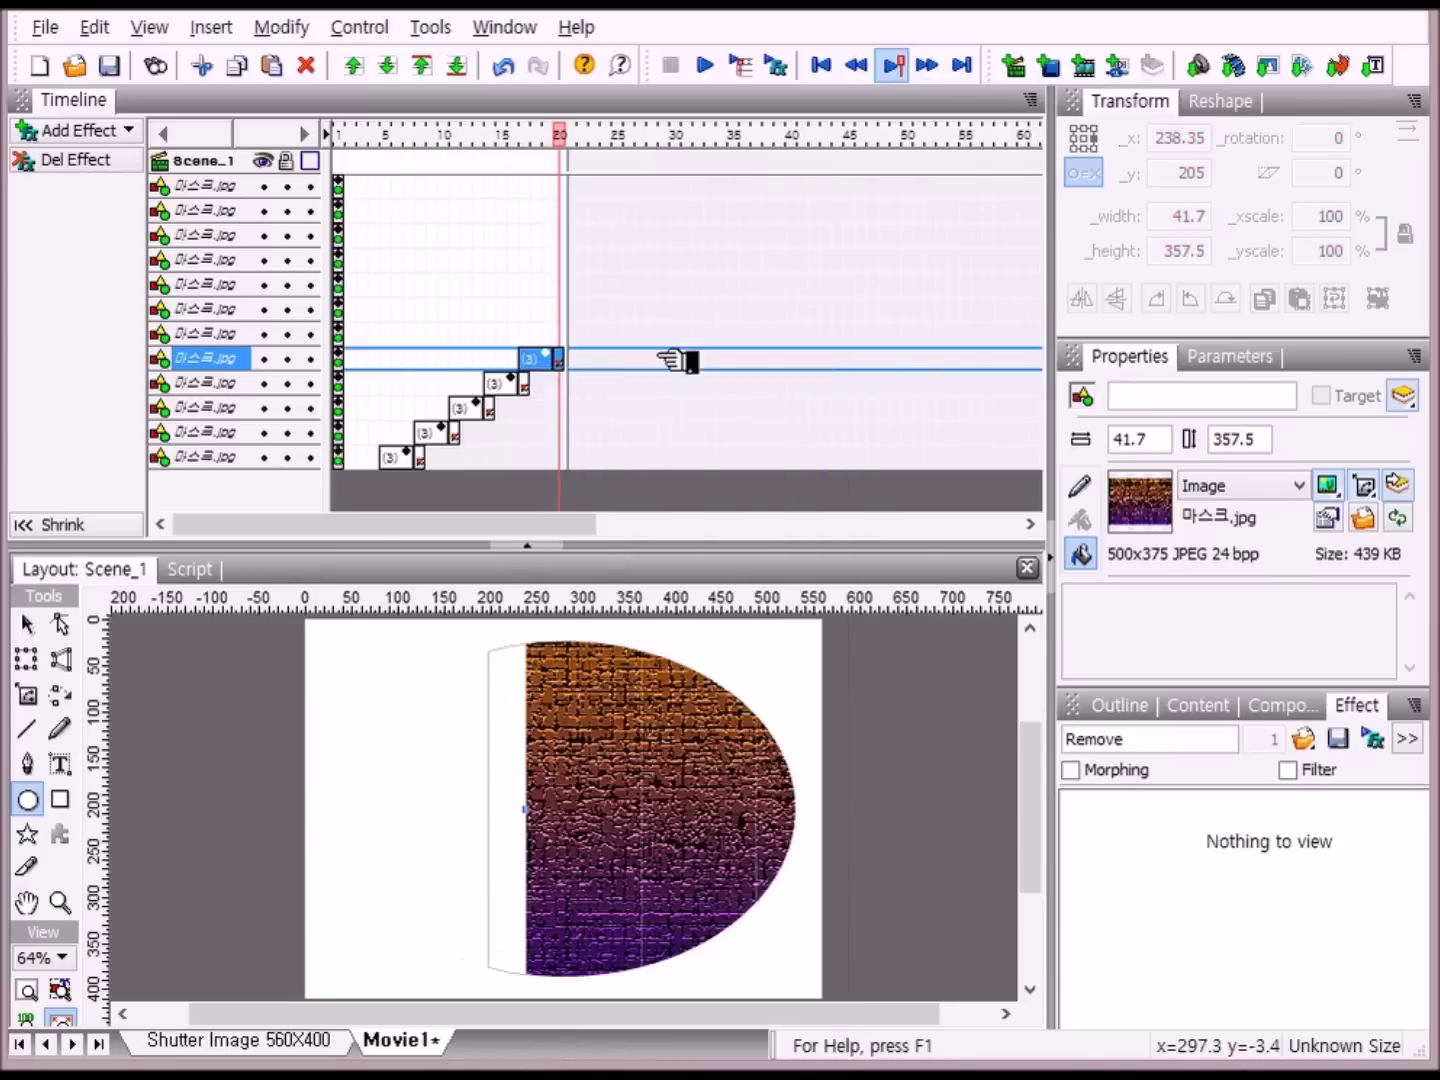
right_click(575, 340)
click(680, 355)
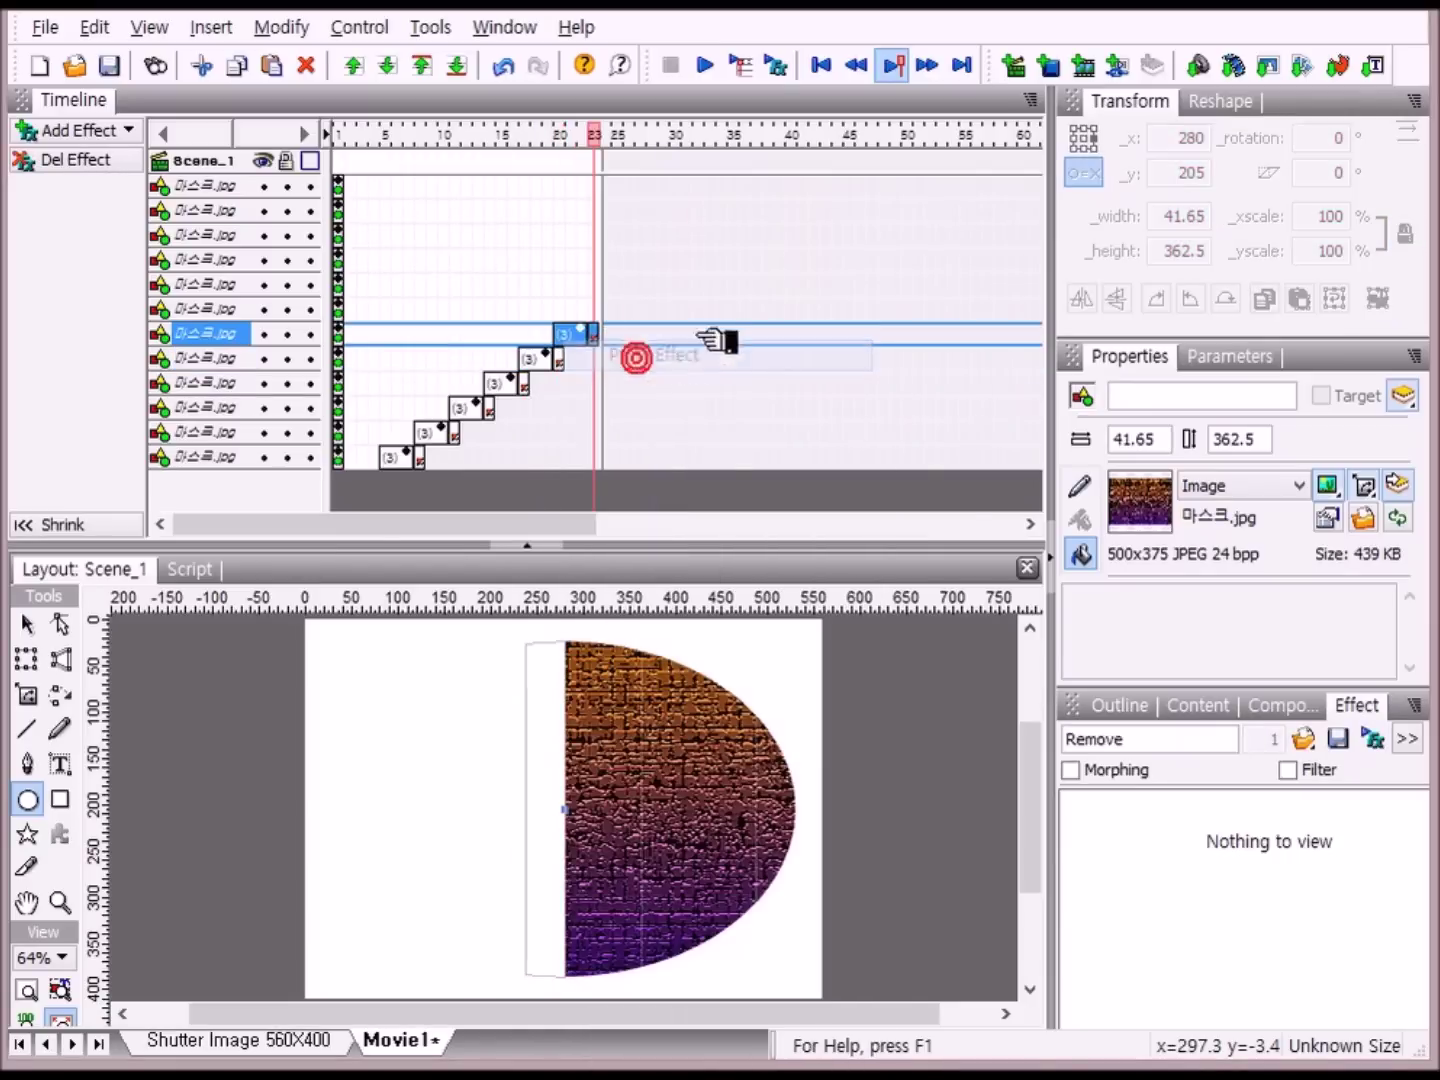
right_click(600, 312)
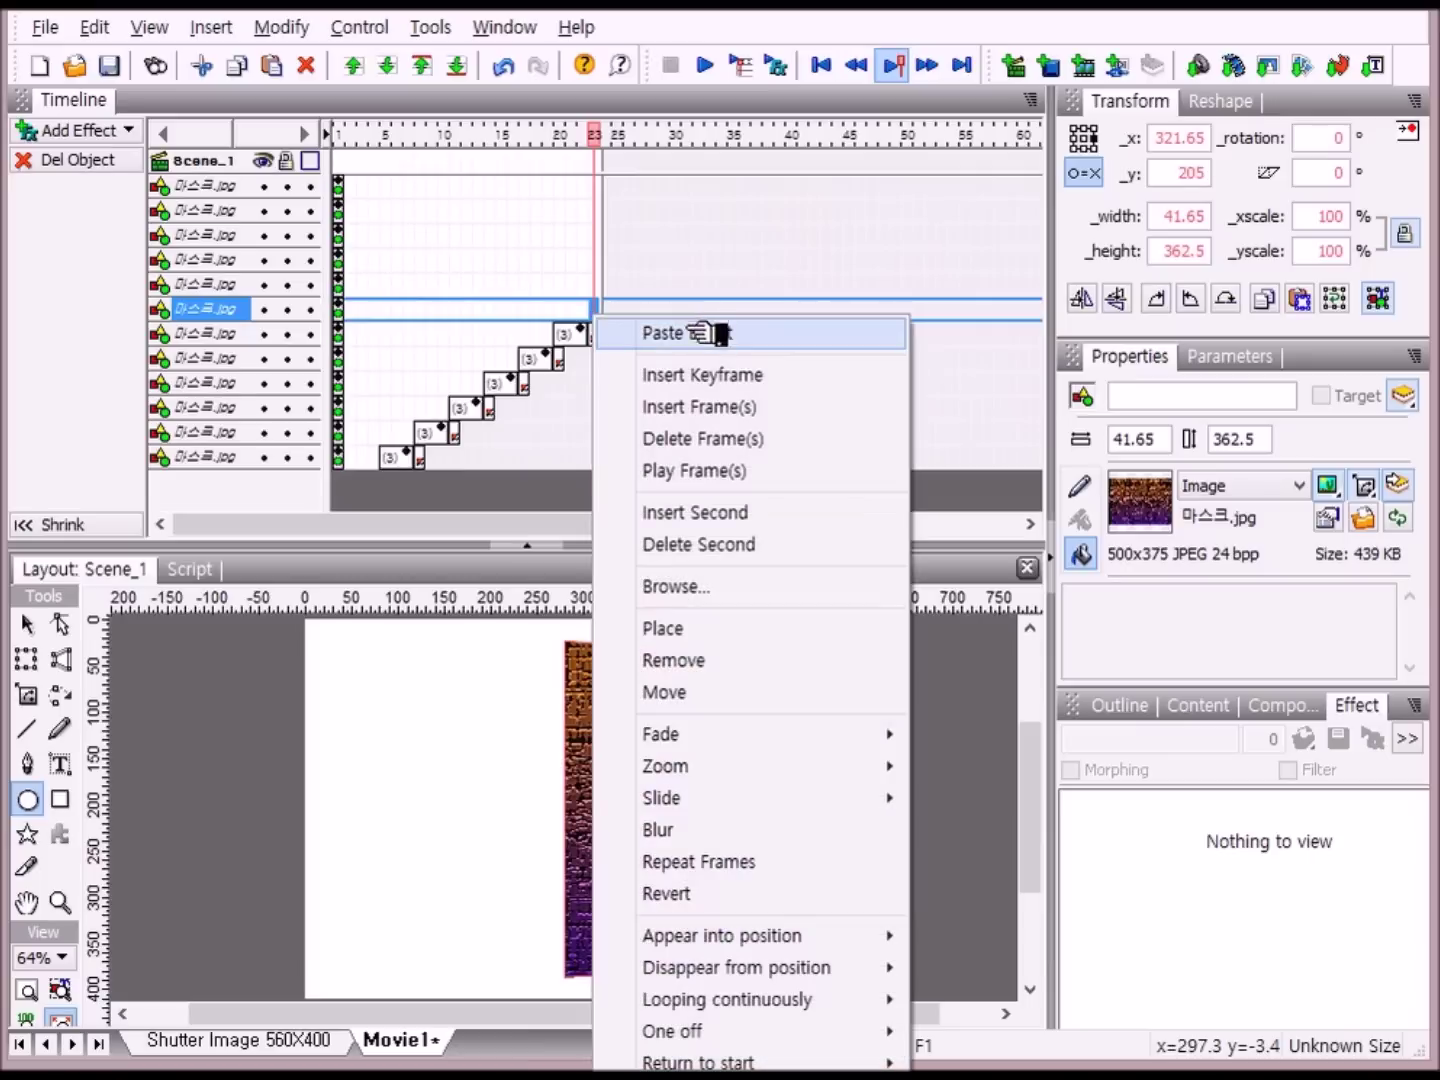
click(690, 334)
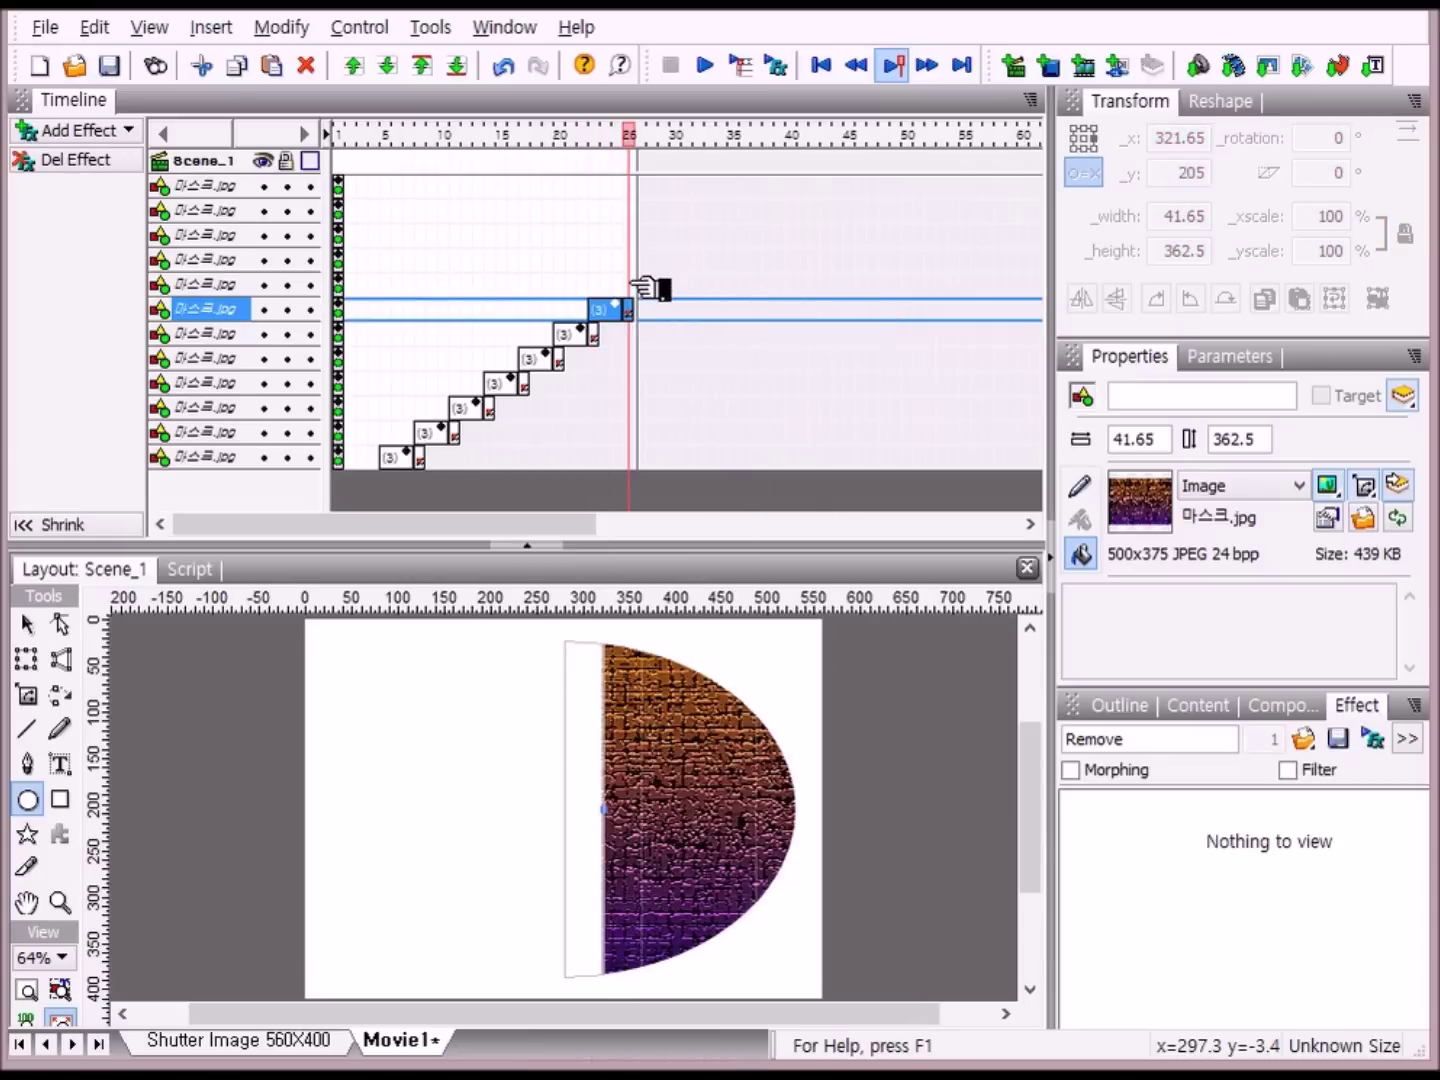
- Paste the Move and Remove effects onto the eighth, ninth and tenth pieces from the left at frames 26, 29 and 32
right_click(644, 285)
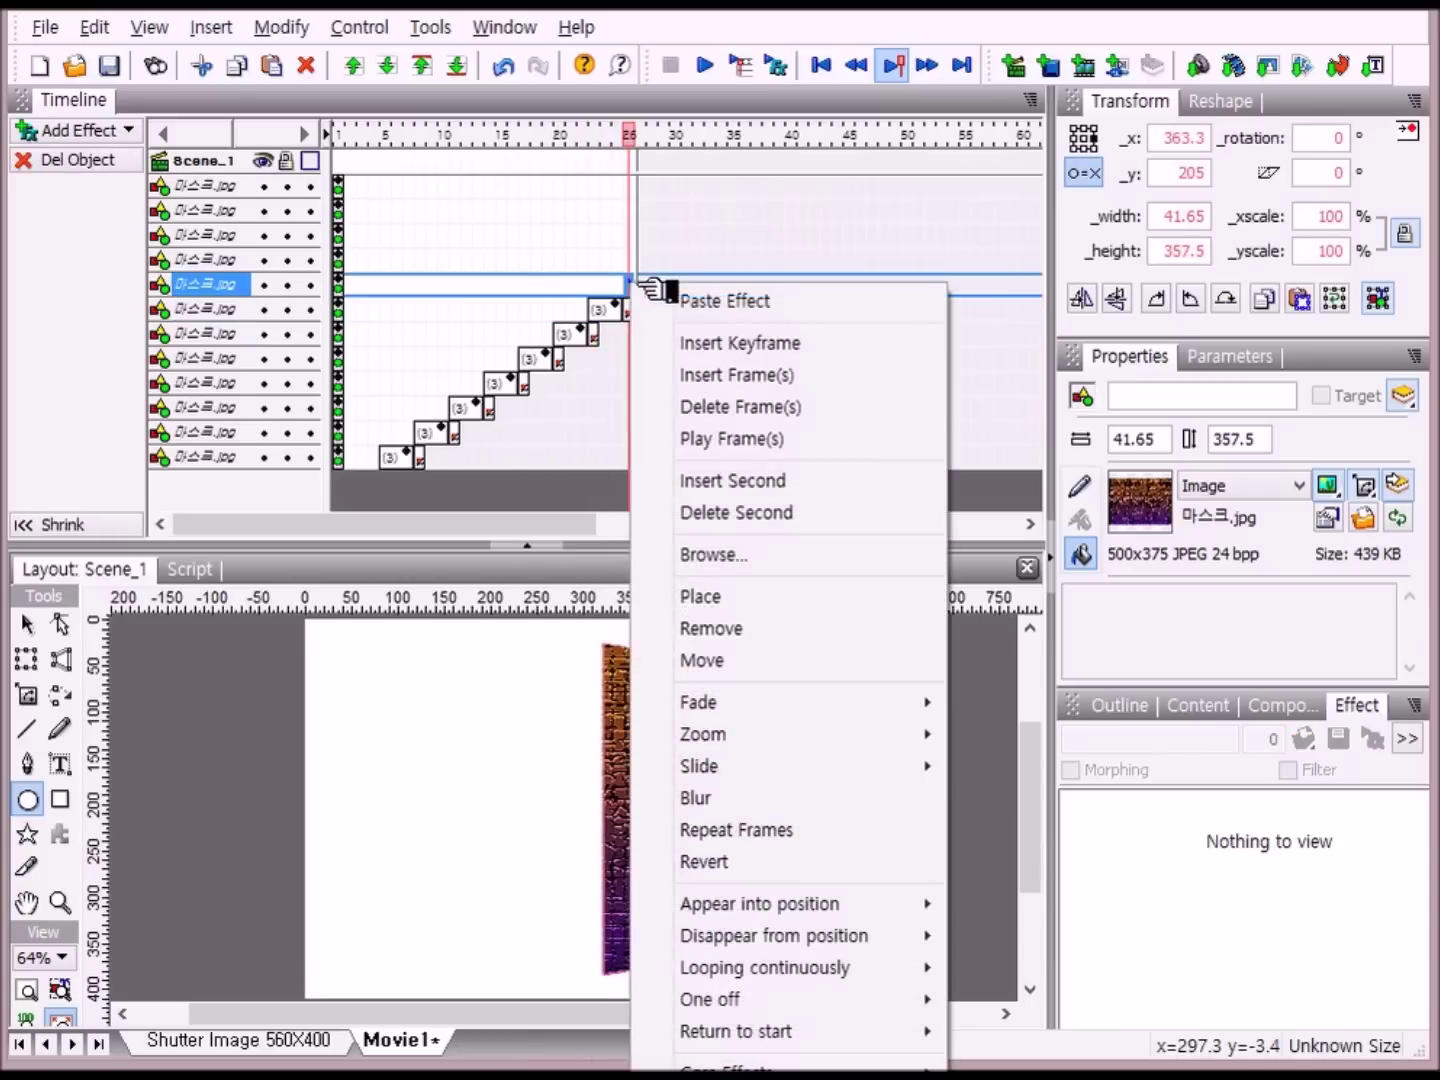
click(705, 302)
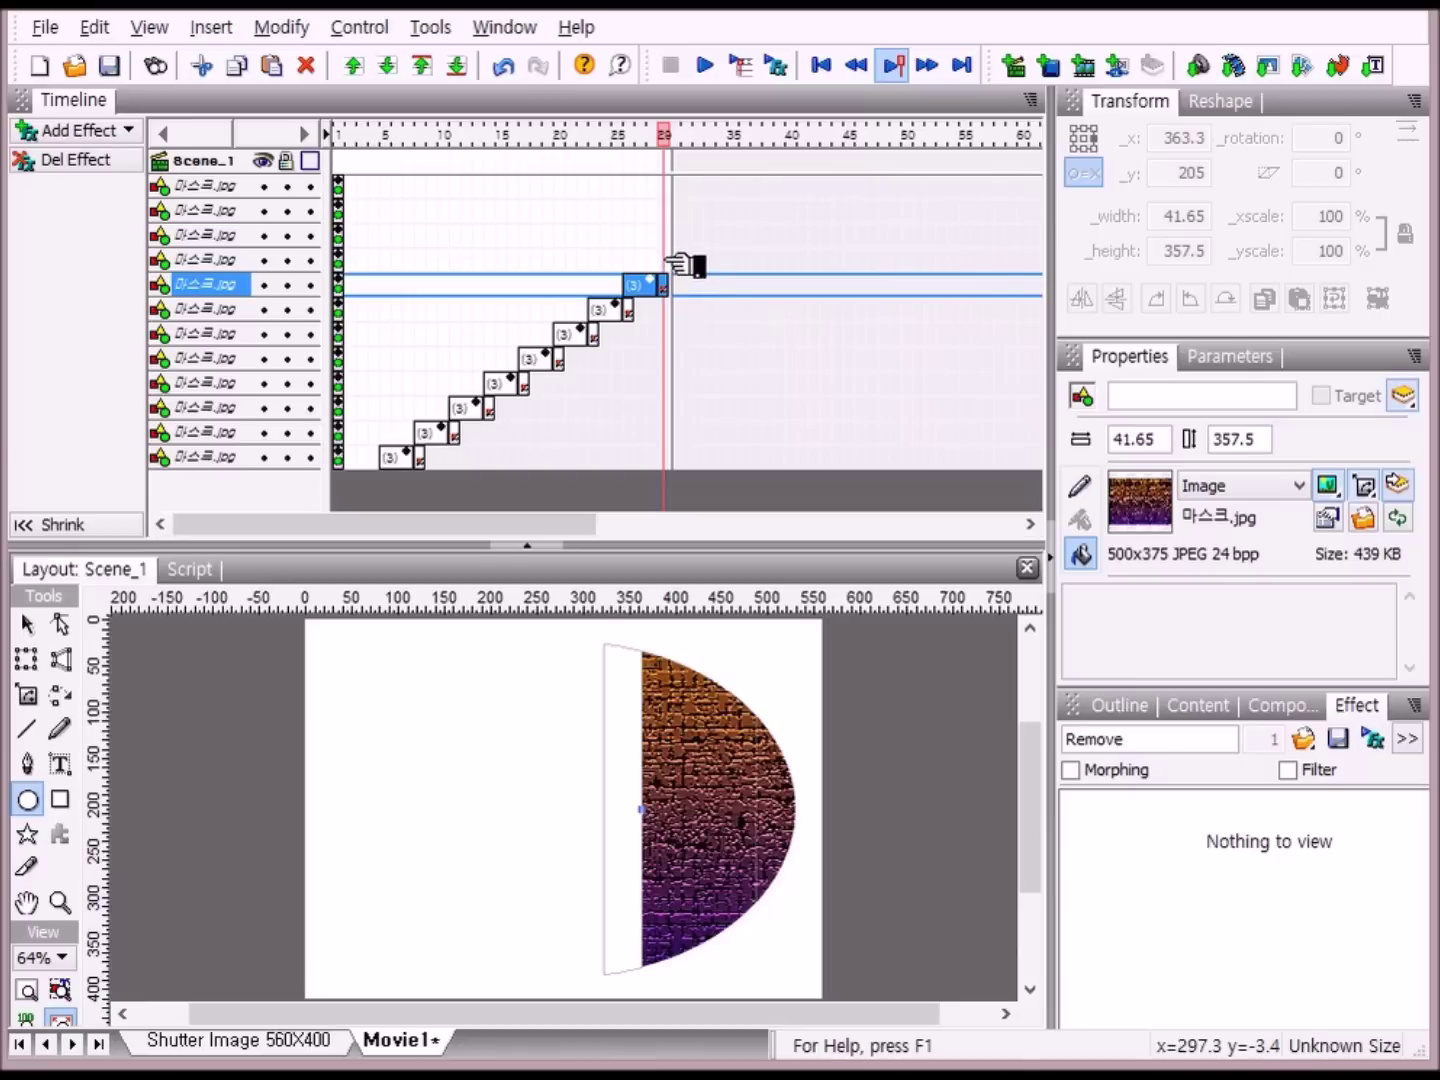
right_click(666, 261)
click(745, 279)
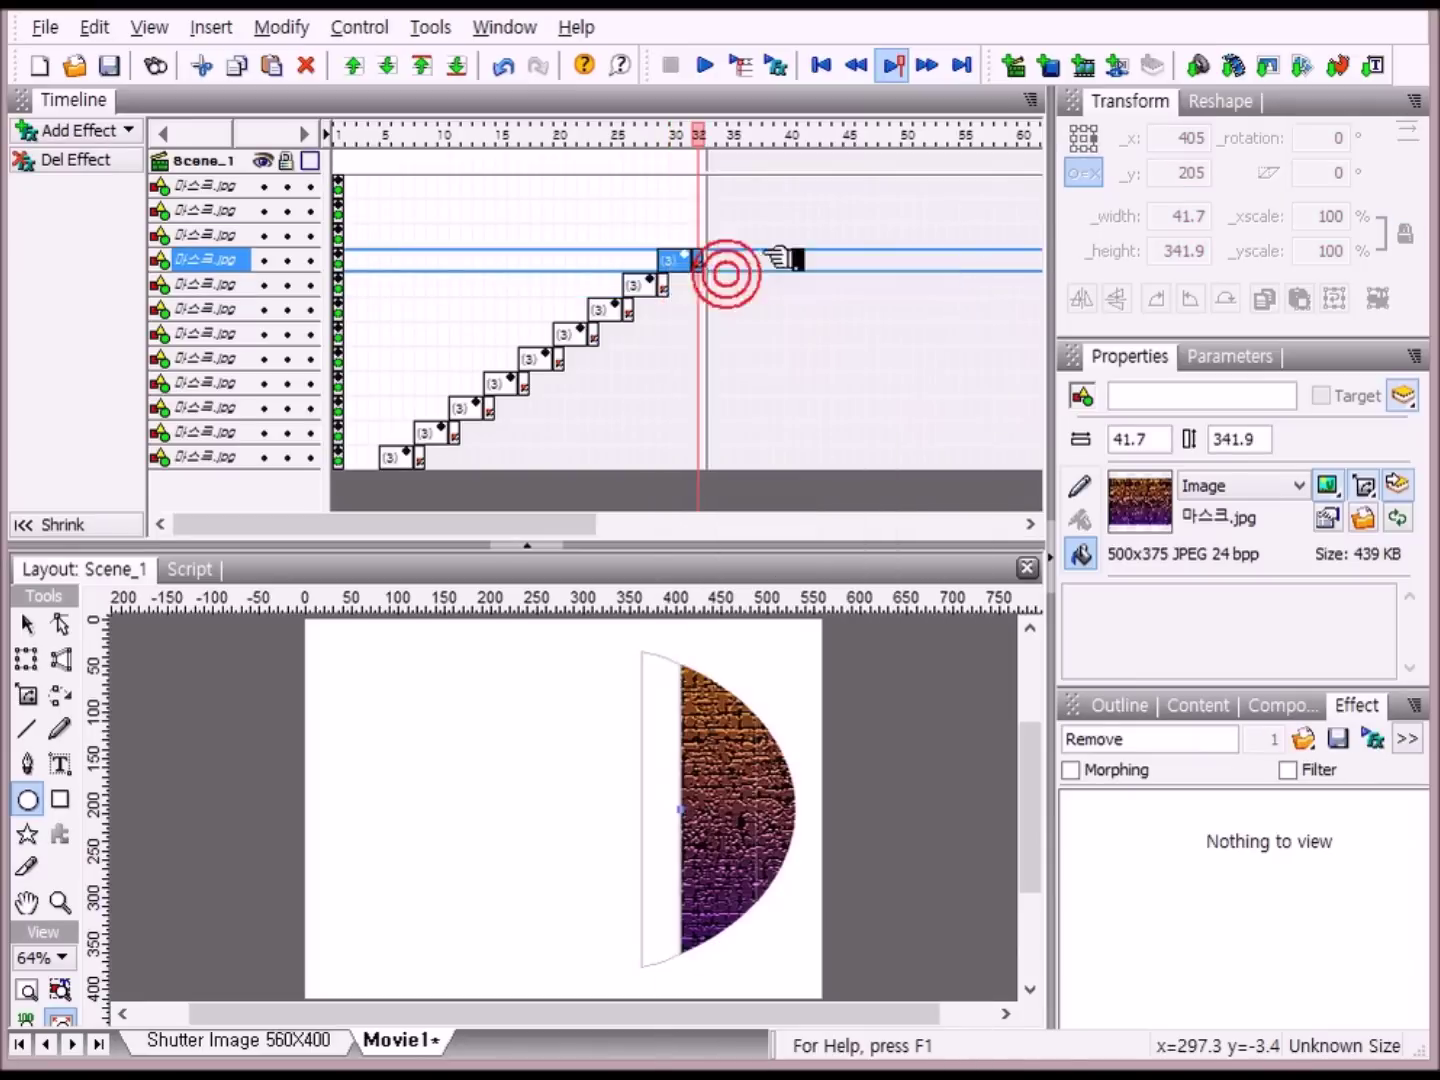
right_click(700, 239)
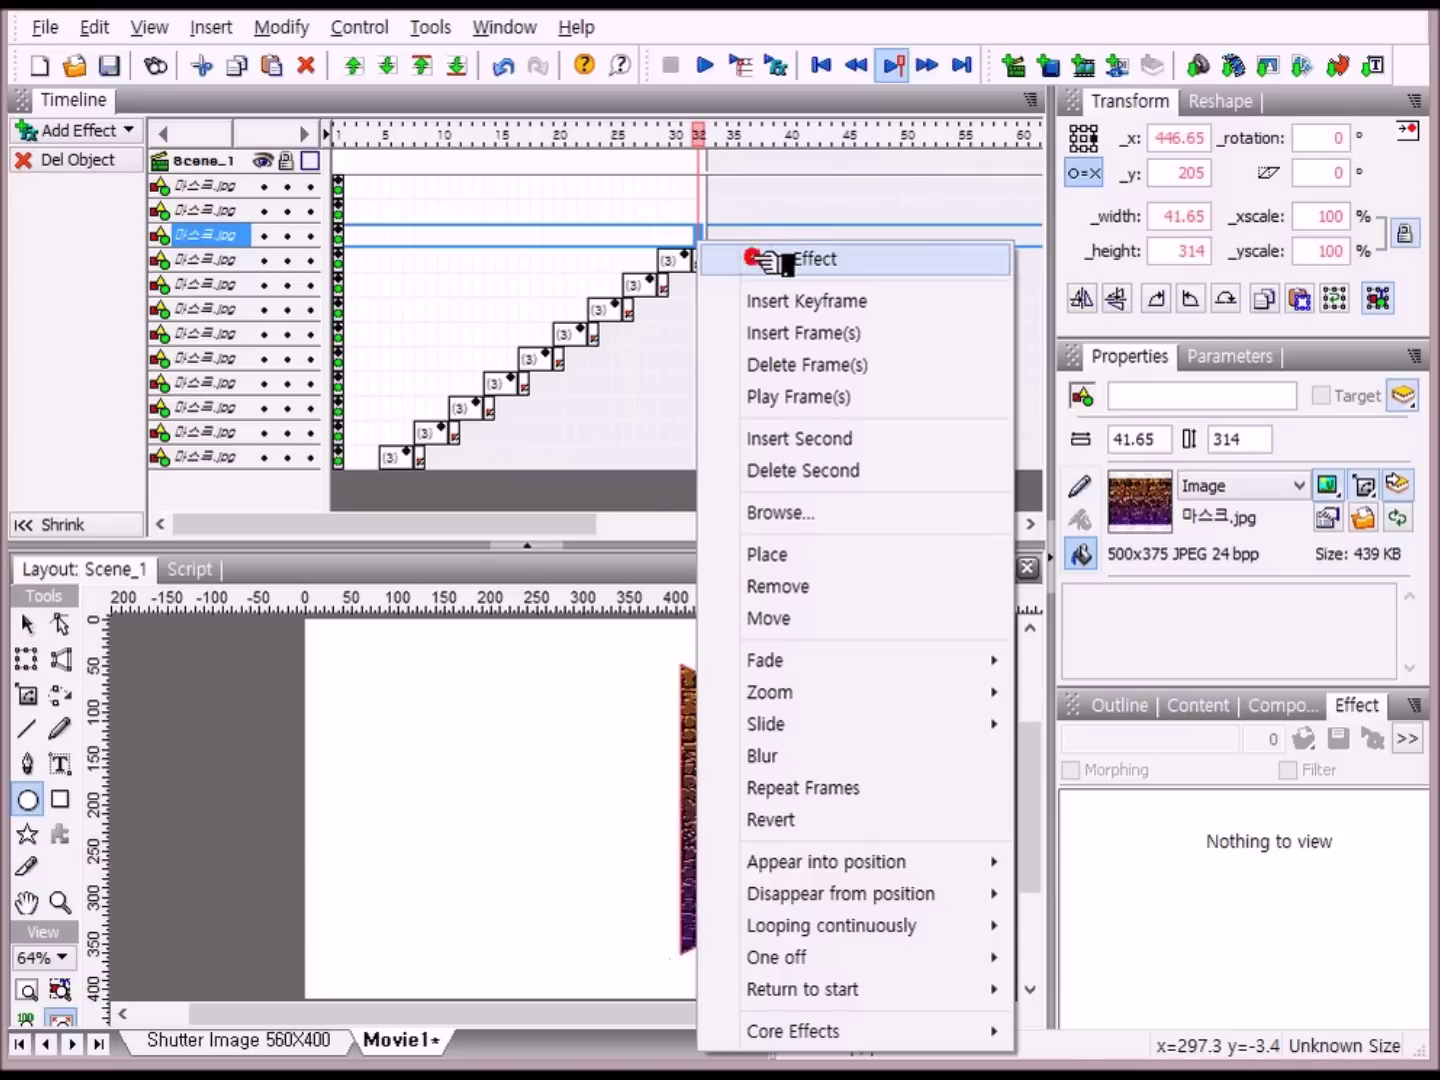
click(790, 259)
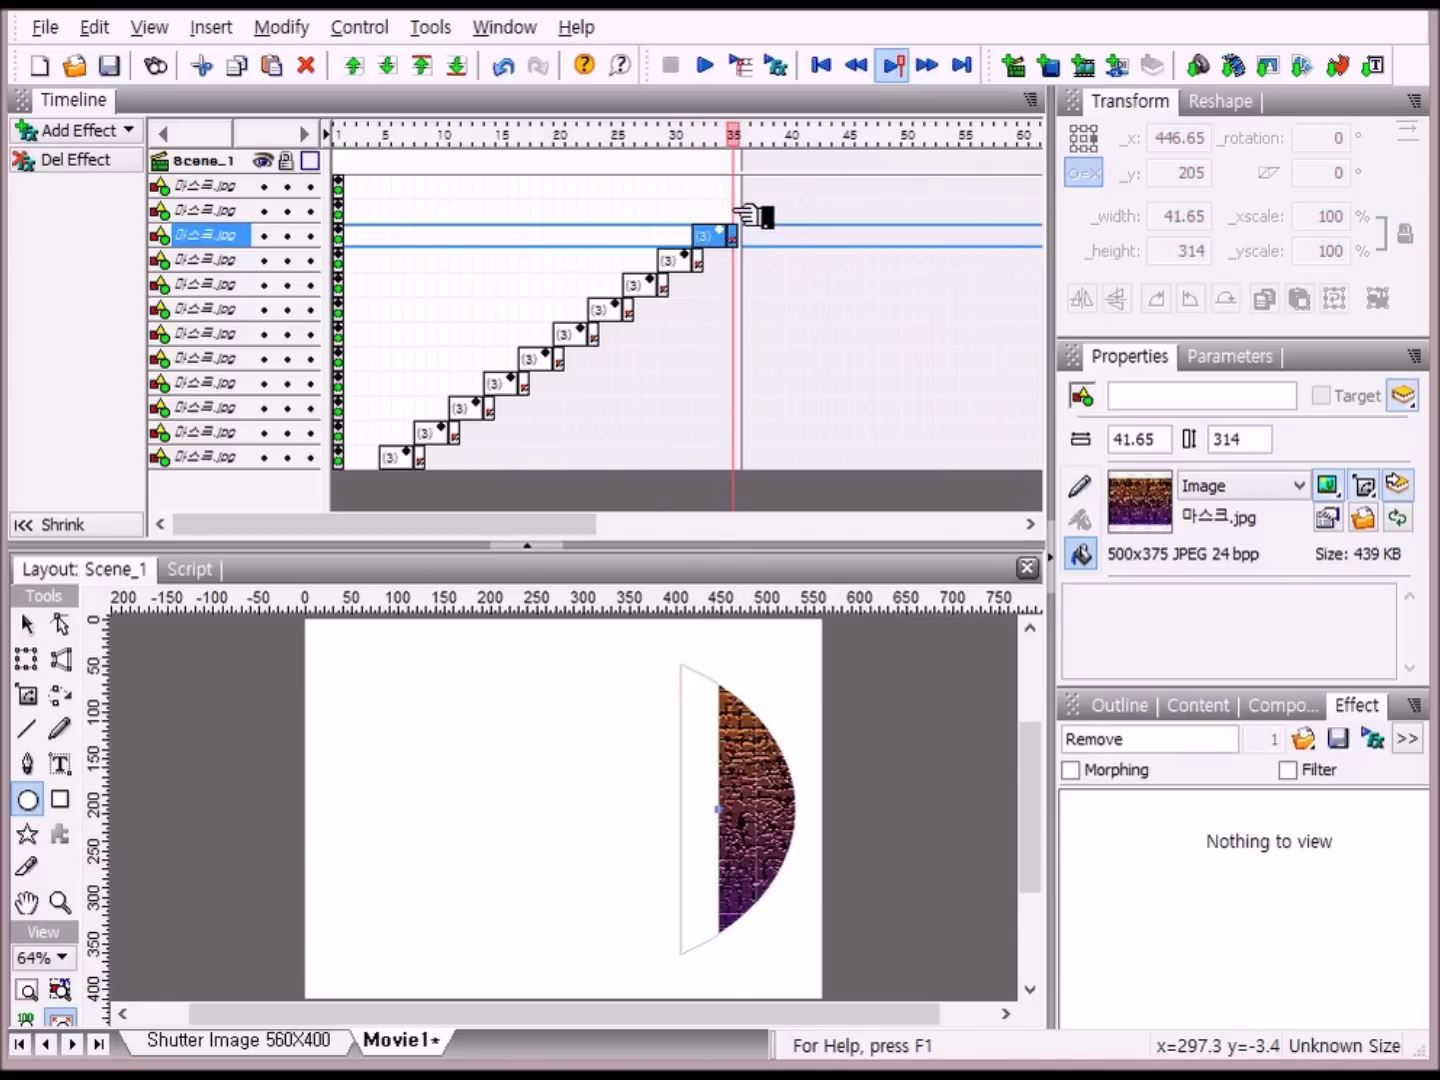
- Paste the effect pair onto the last two pieces, at frame 35 for the eleventh and frame 38 for the rightmost
right_click(748, 213)
click(847, 230)
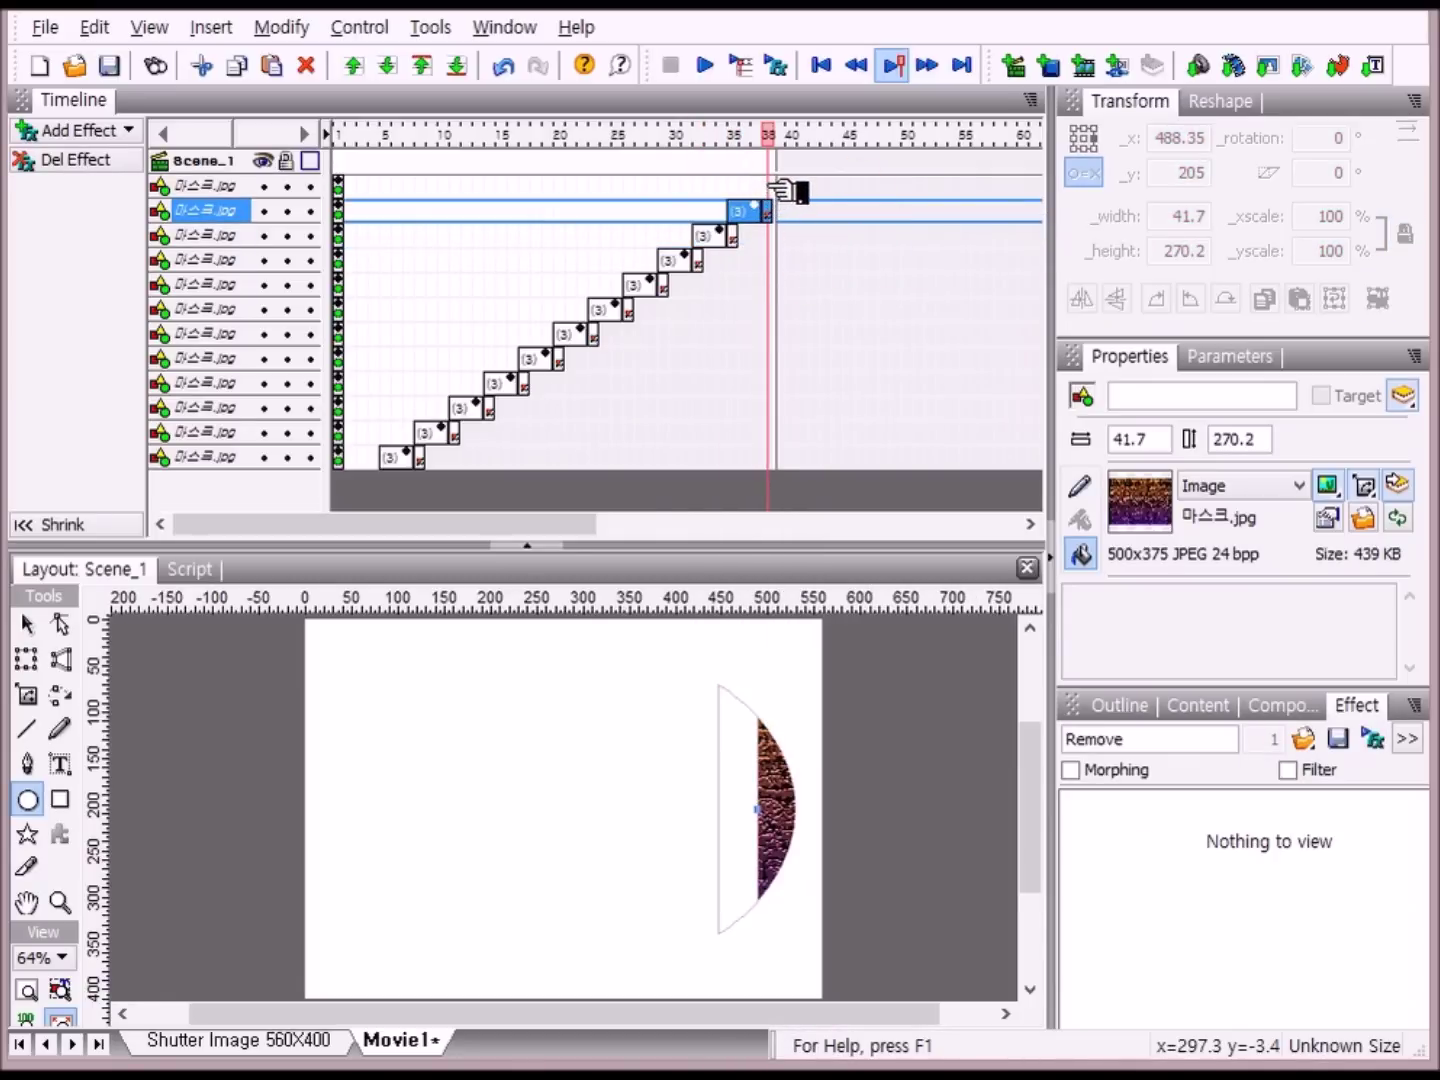
right_click(785, 188)
click(845, 205)
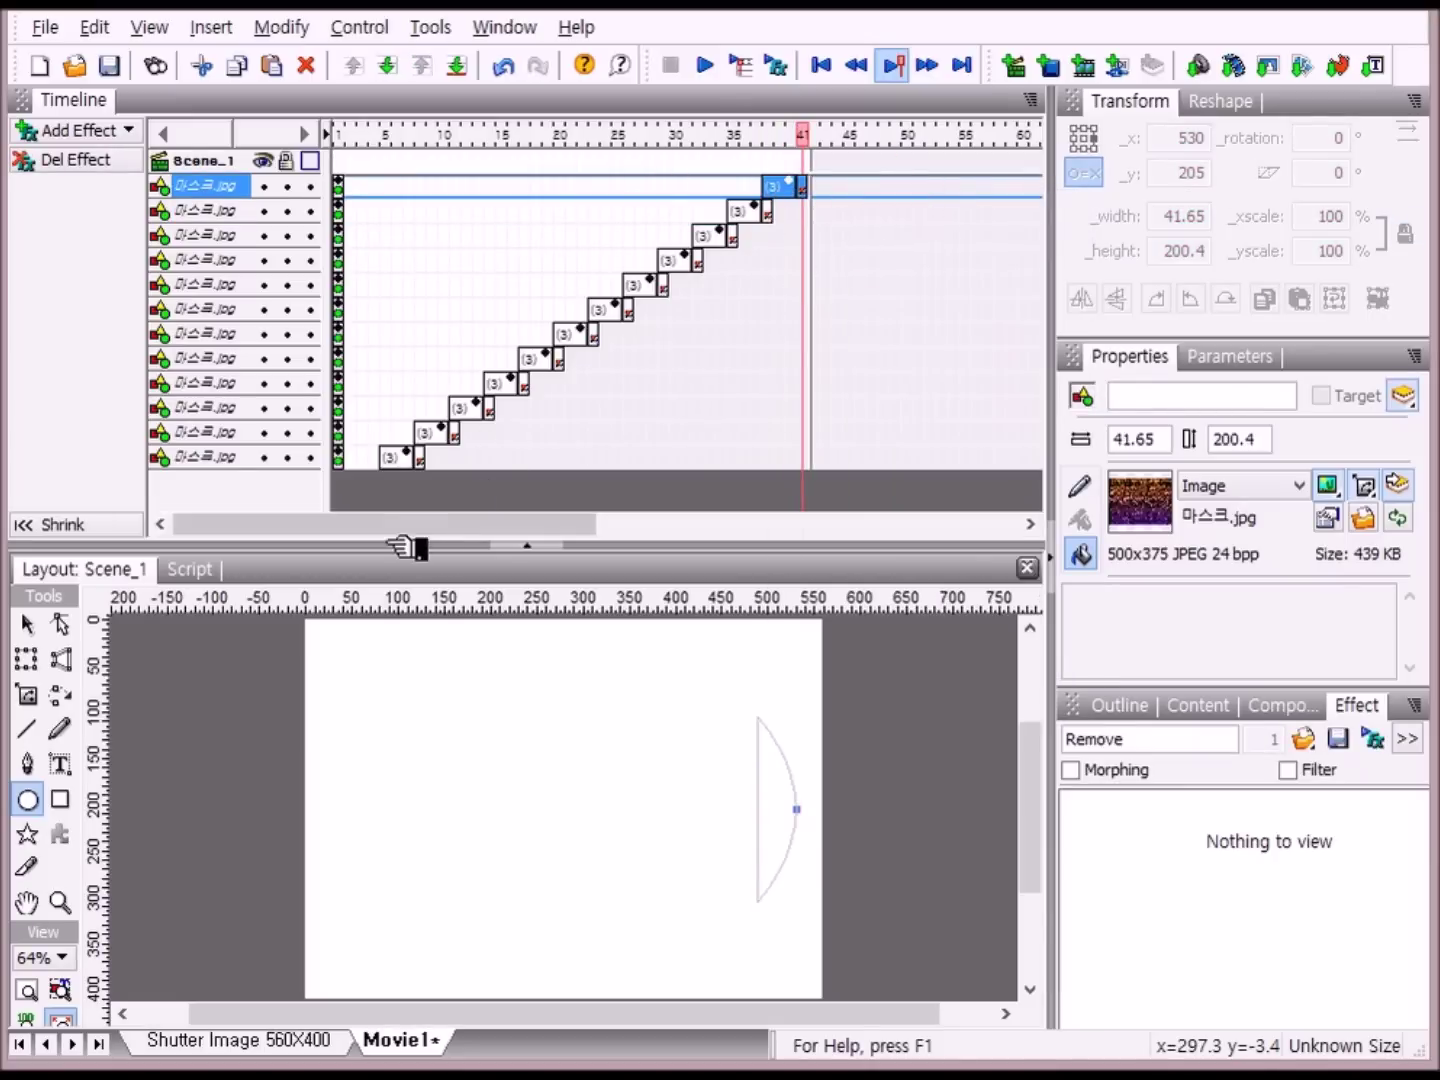
- Paste the Move and Remove effects again onto the rightmost piece's layer at frame 65
drag(262, 526, 442, 546)
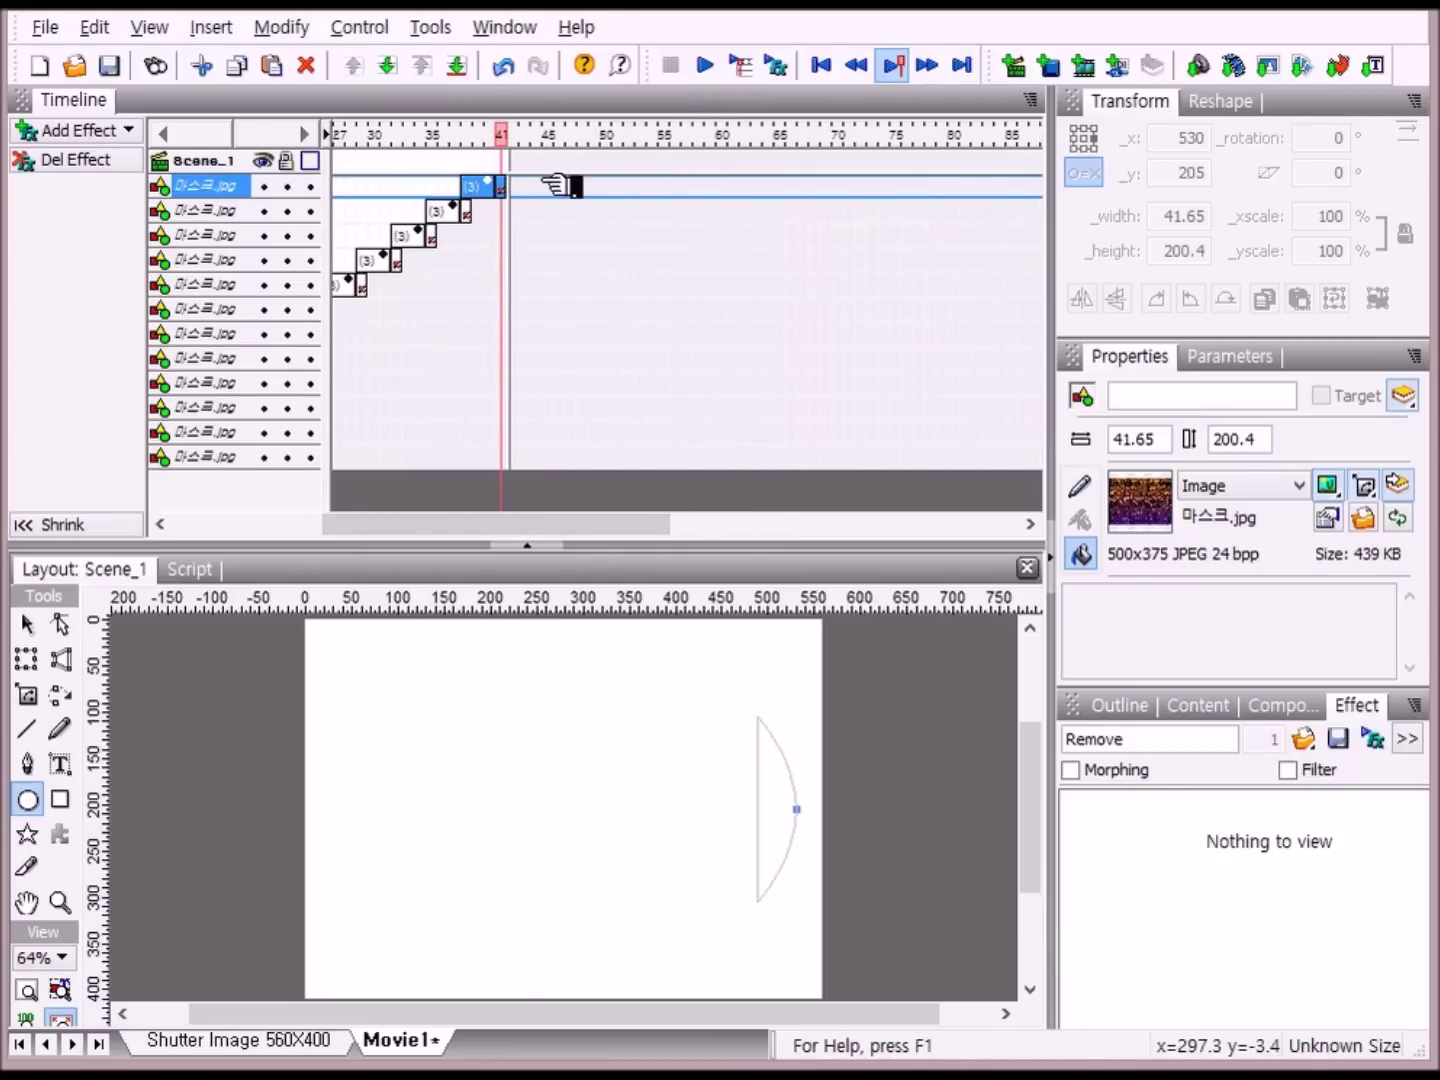
click(781, 186)
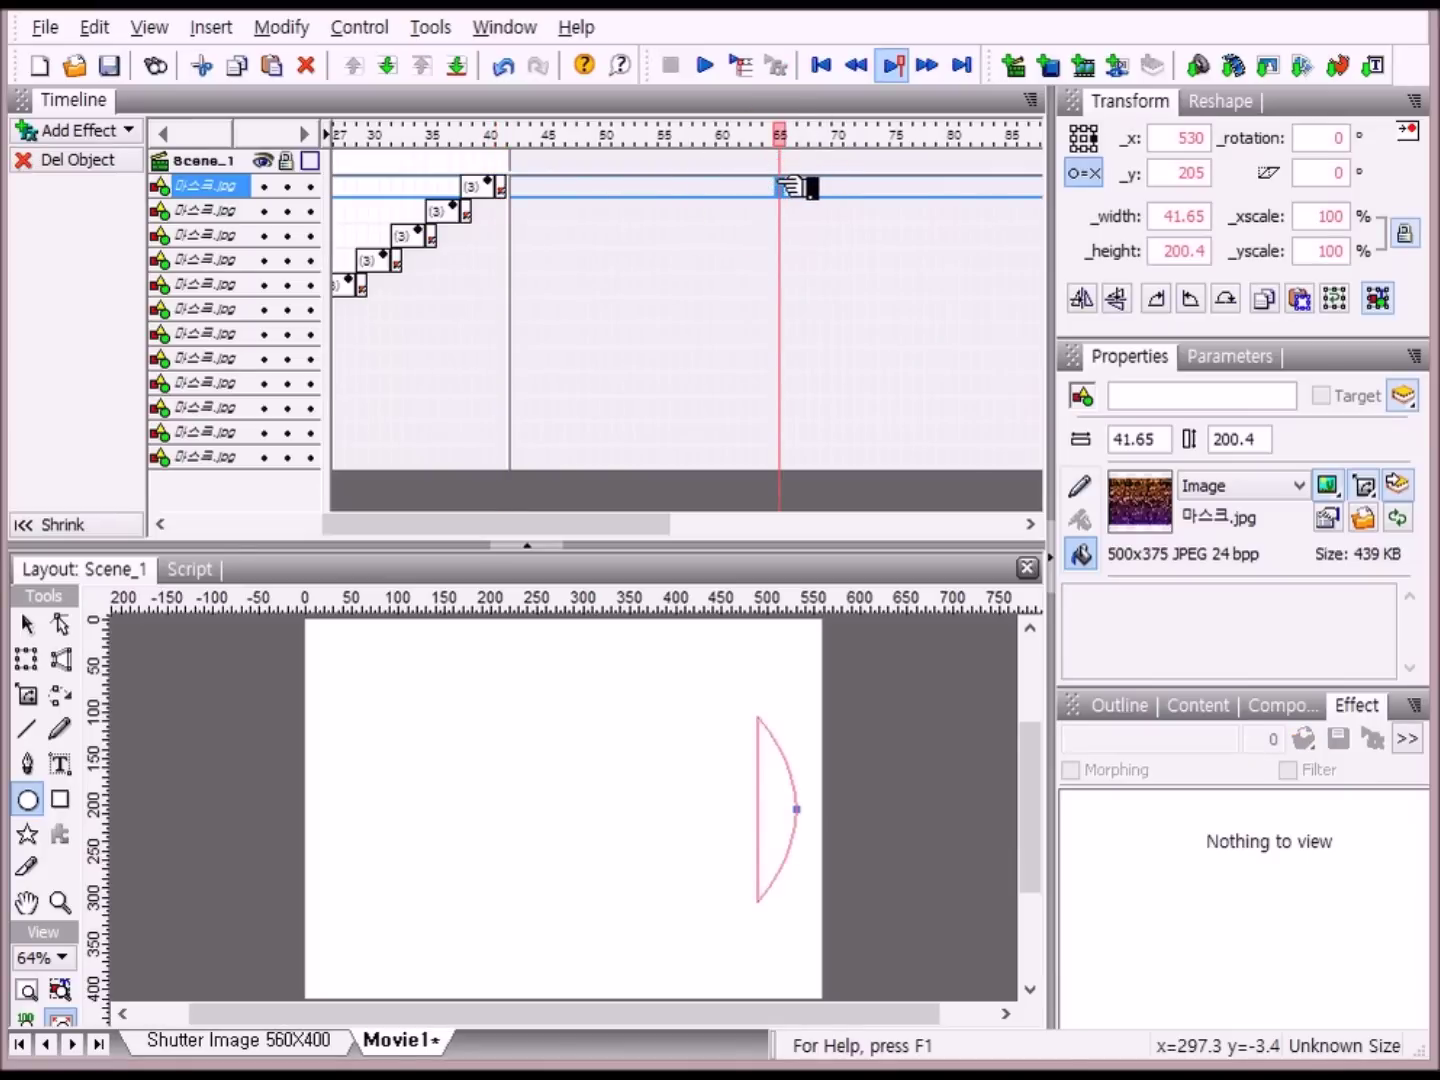
right_click(790, 187)
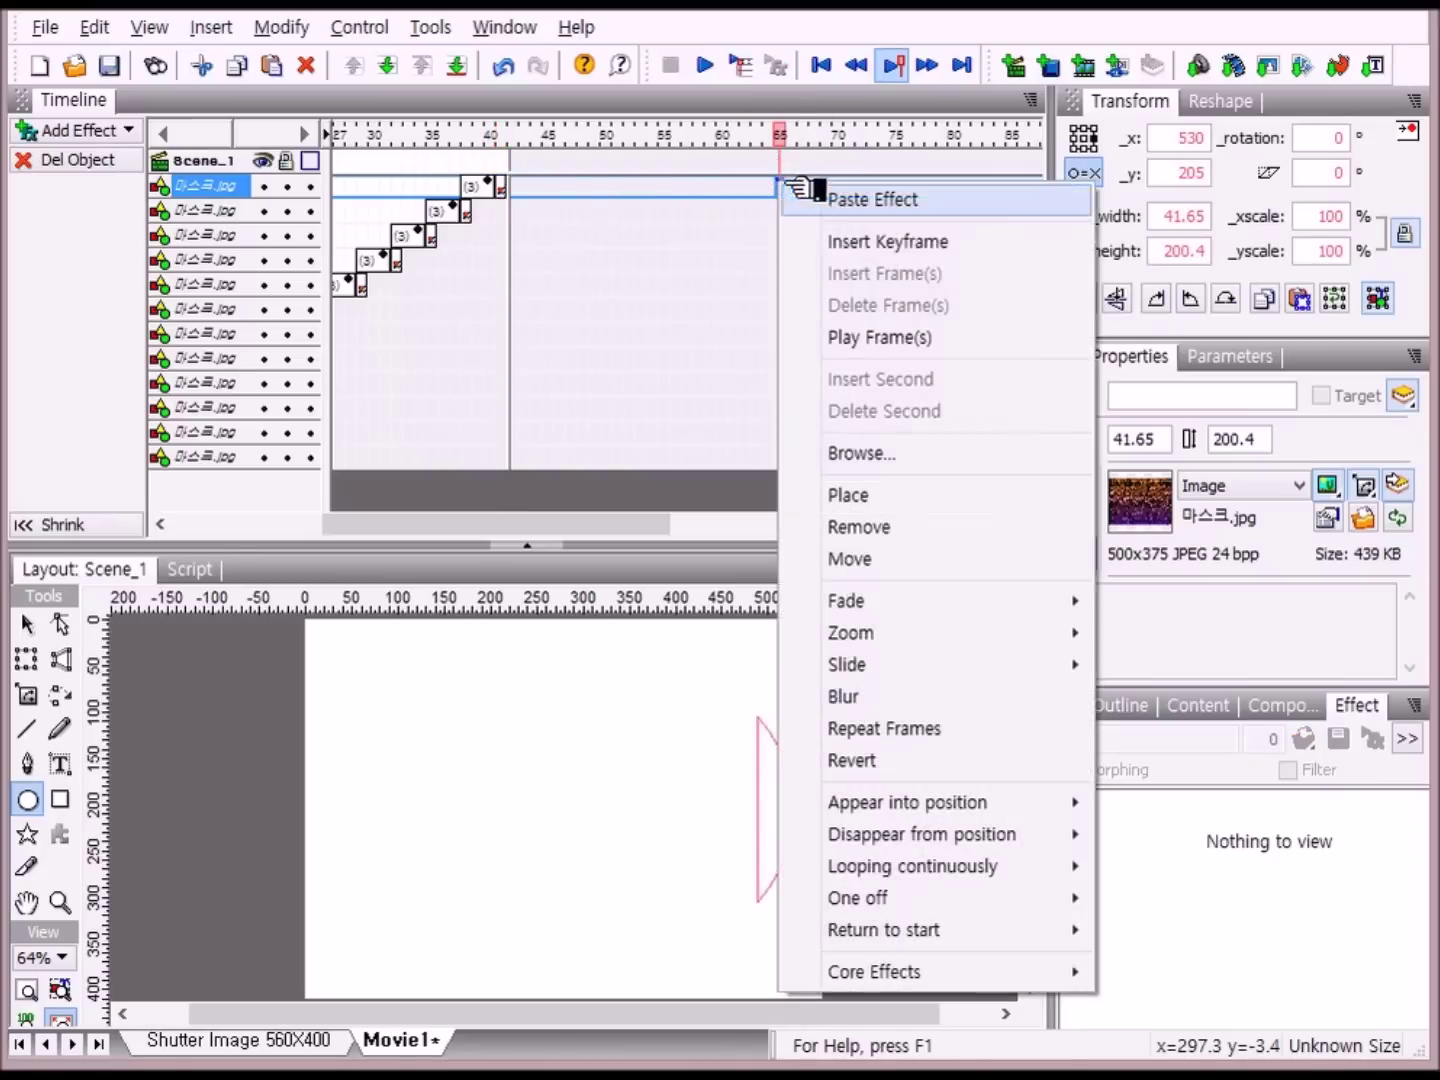
click(879, 205)
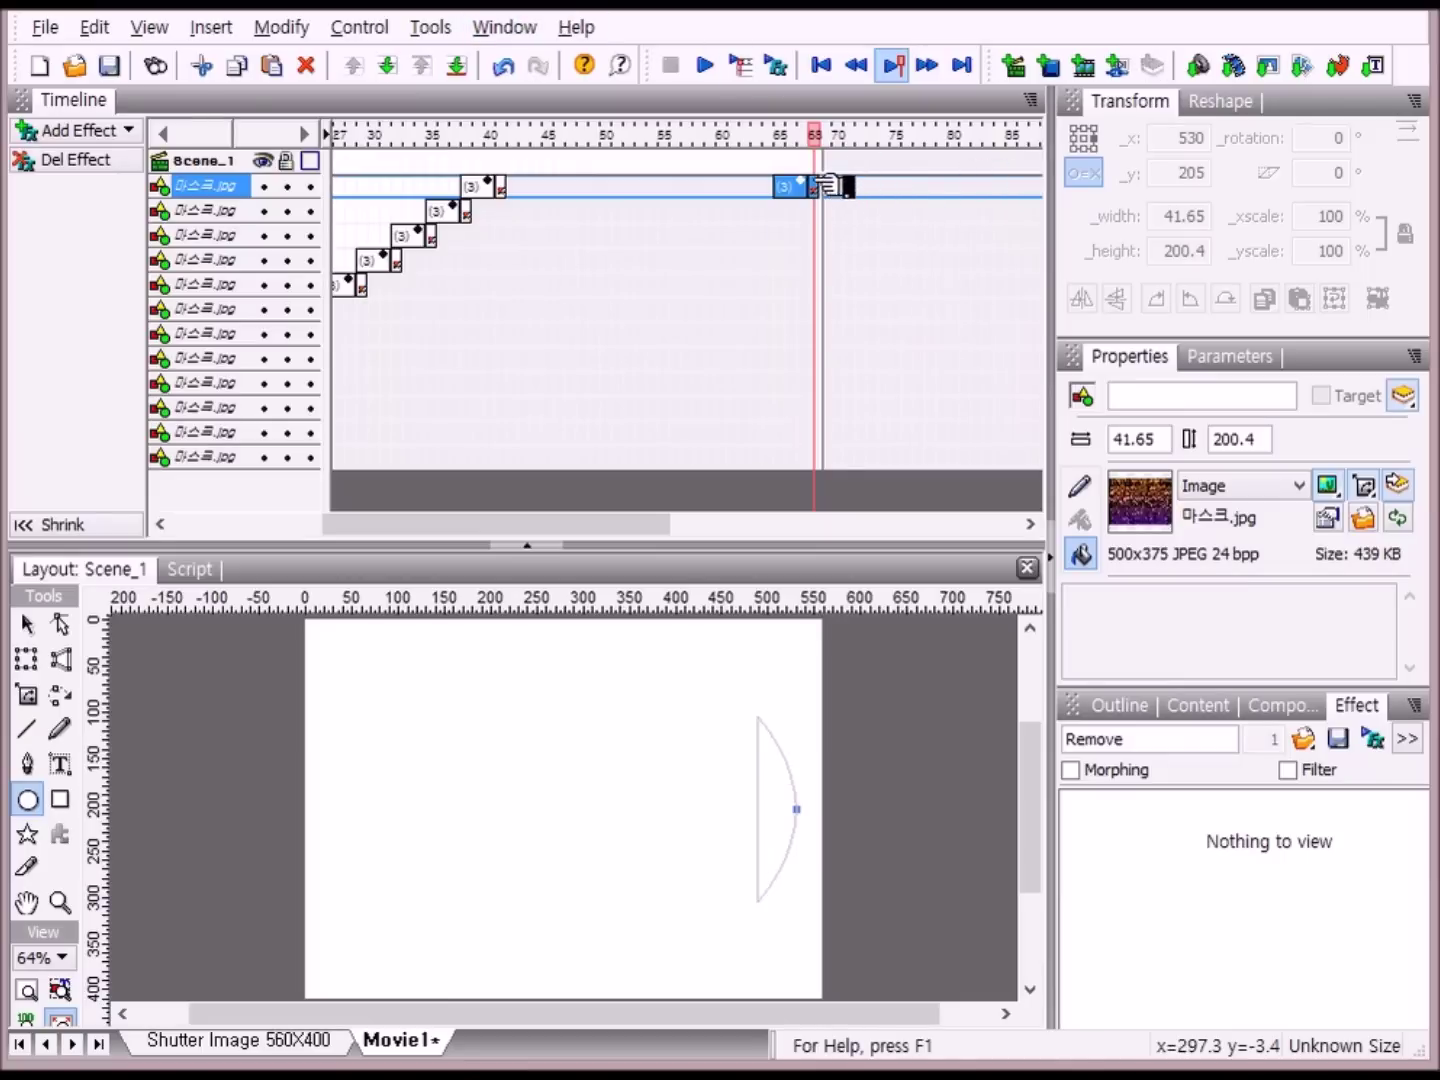
- Delete the rightmost piece's Remove effect at frame 68, keeping its Move effect at frame 65
drag(827, 194, 856, 185)
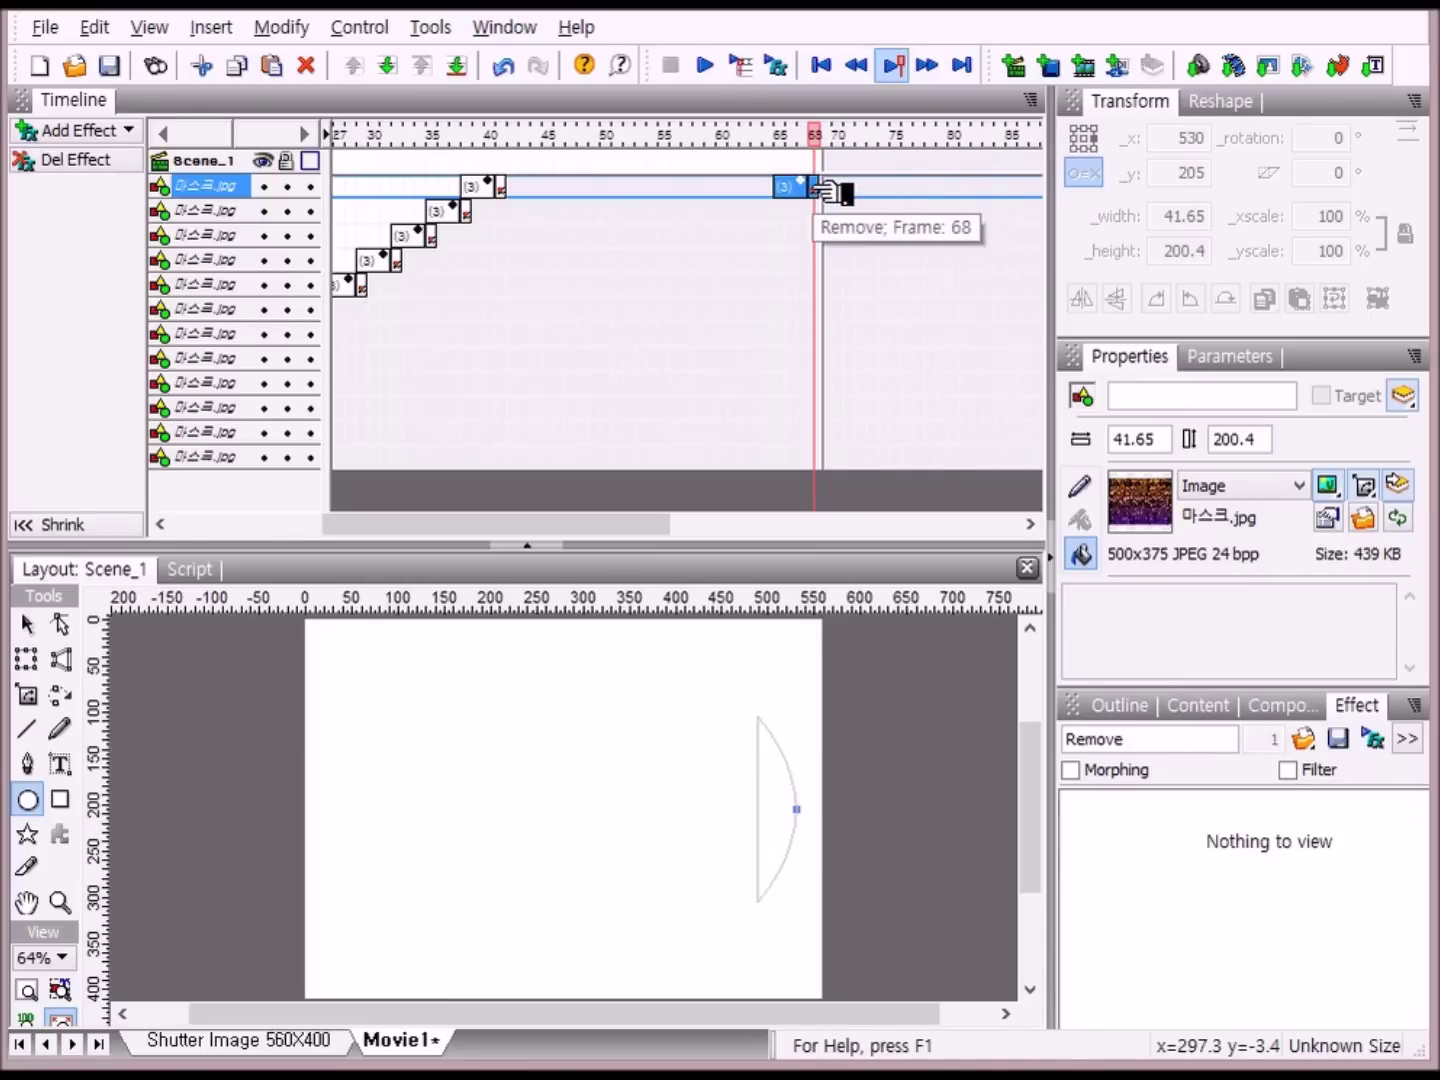
click(815, 187)
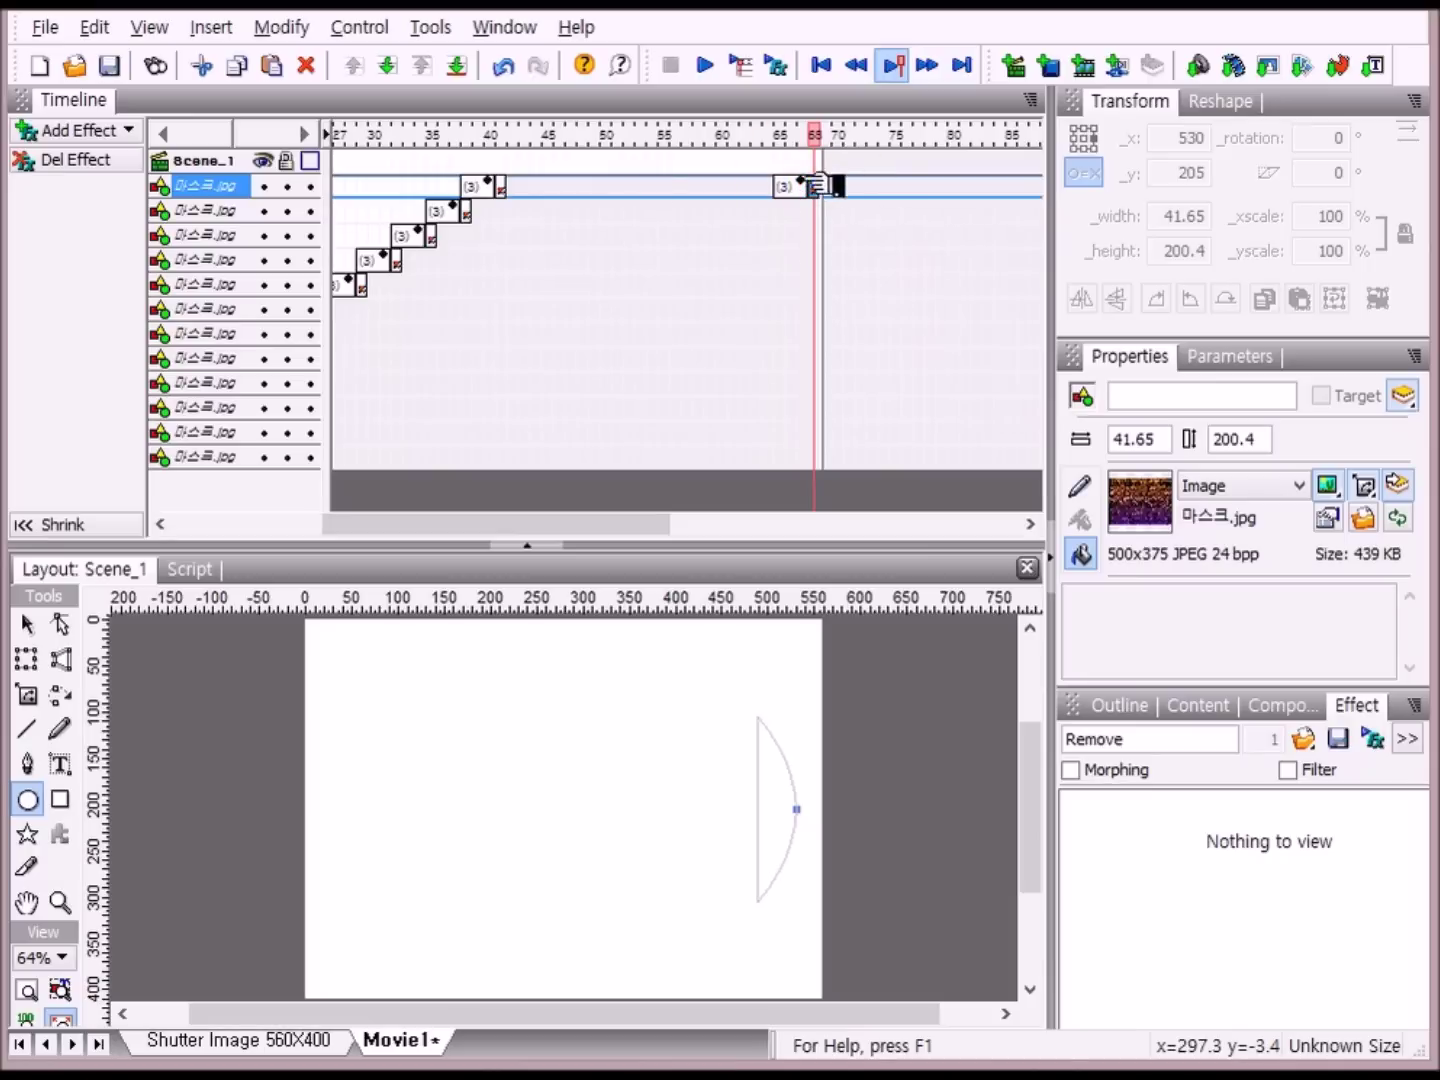
click(104, 160)
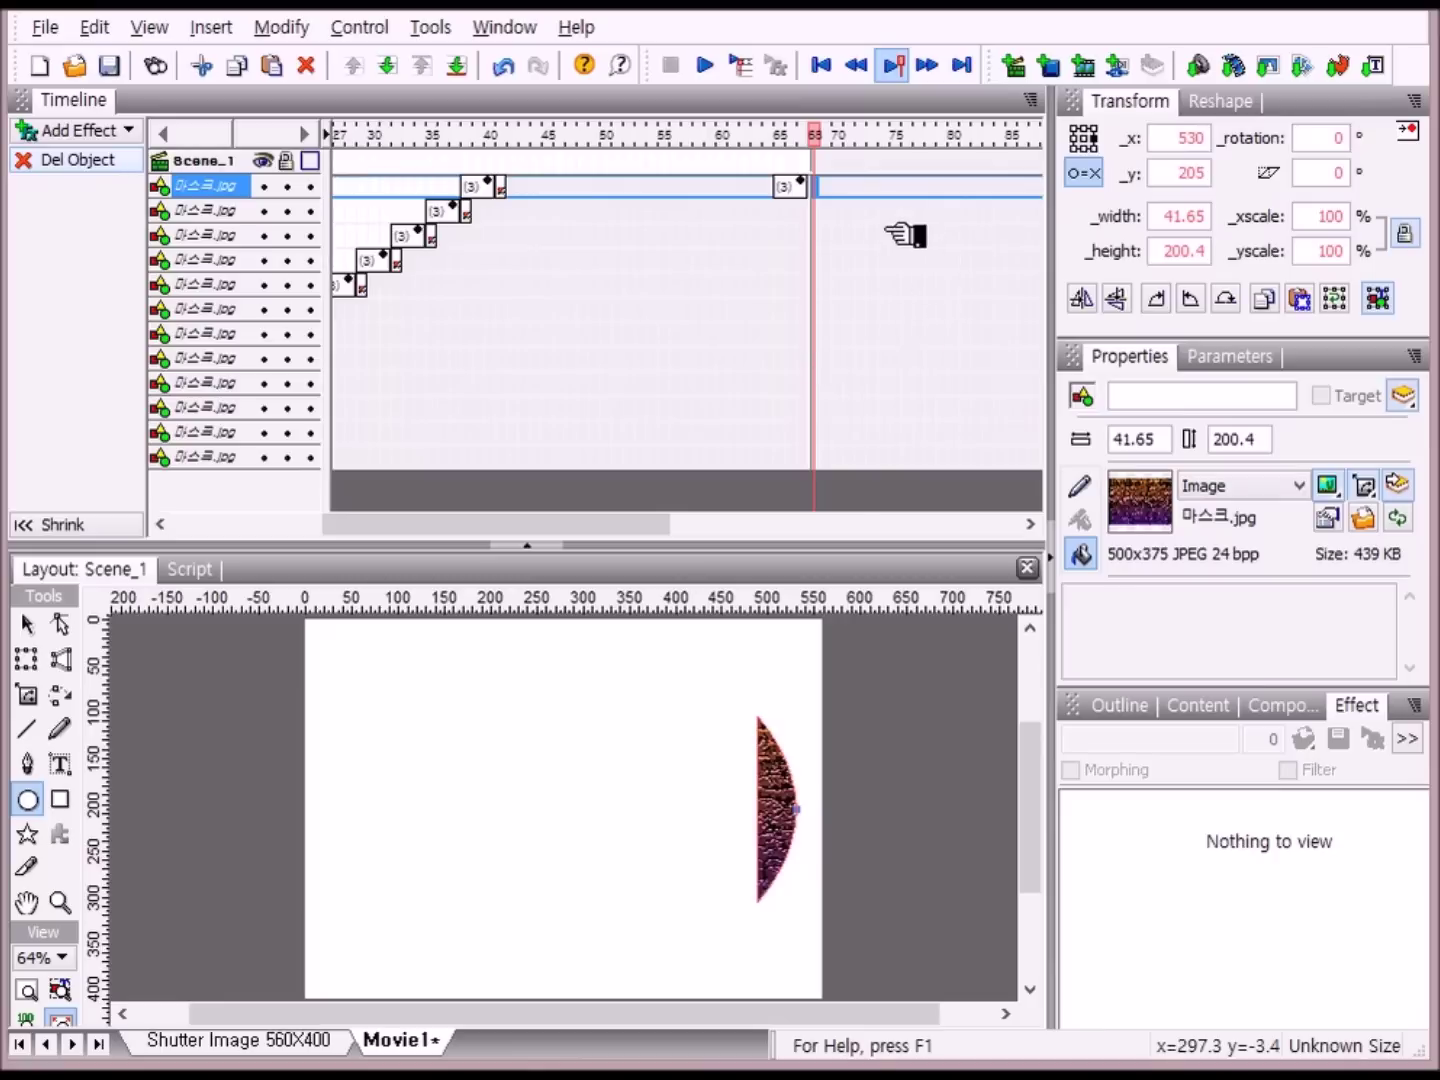
- Copy the rightmost piece's 3-frame Move effect that starts at frame 65
click(792, 188)
right_click(795, 190)
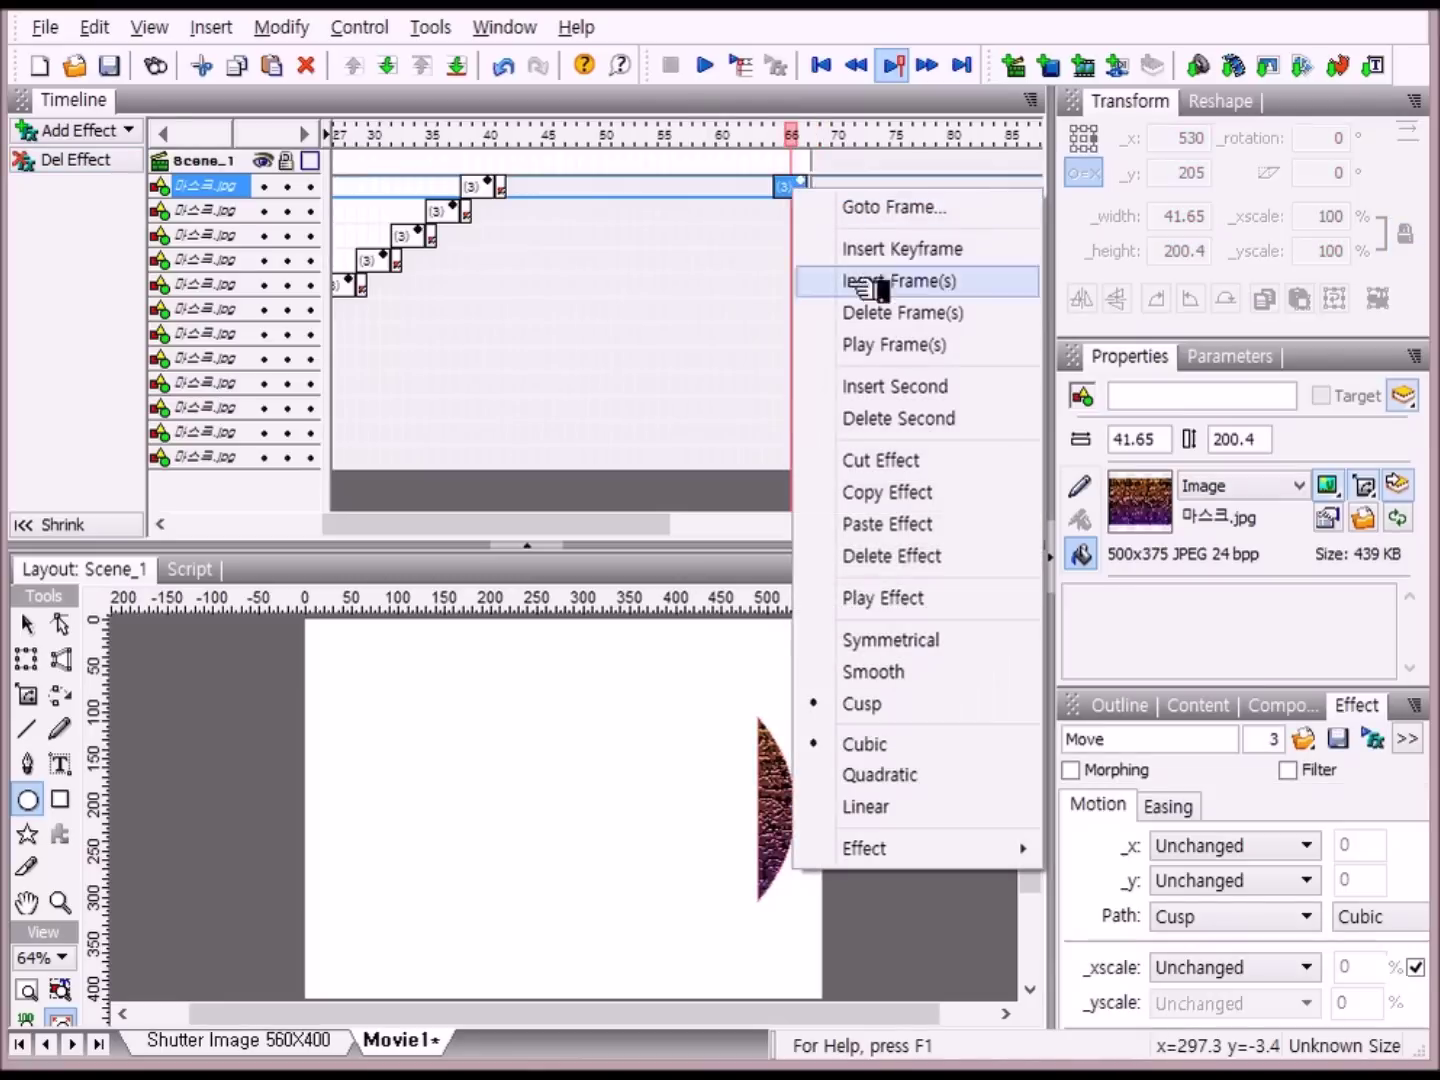
click(982, 499)
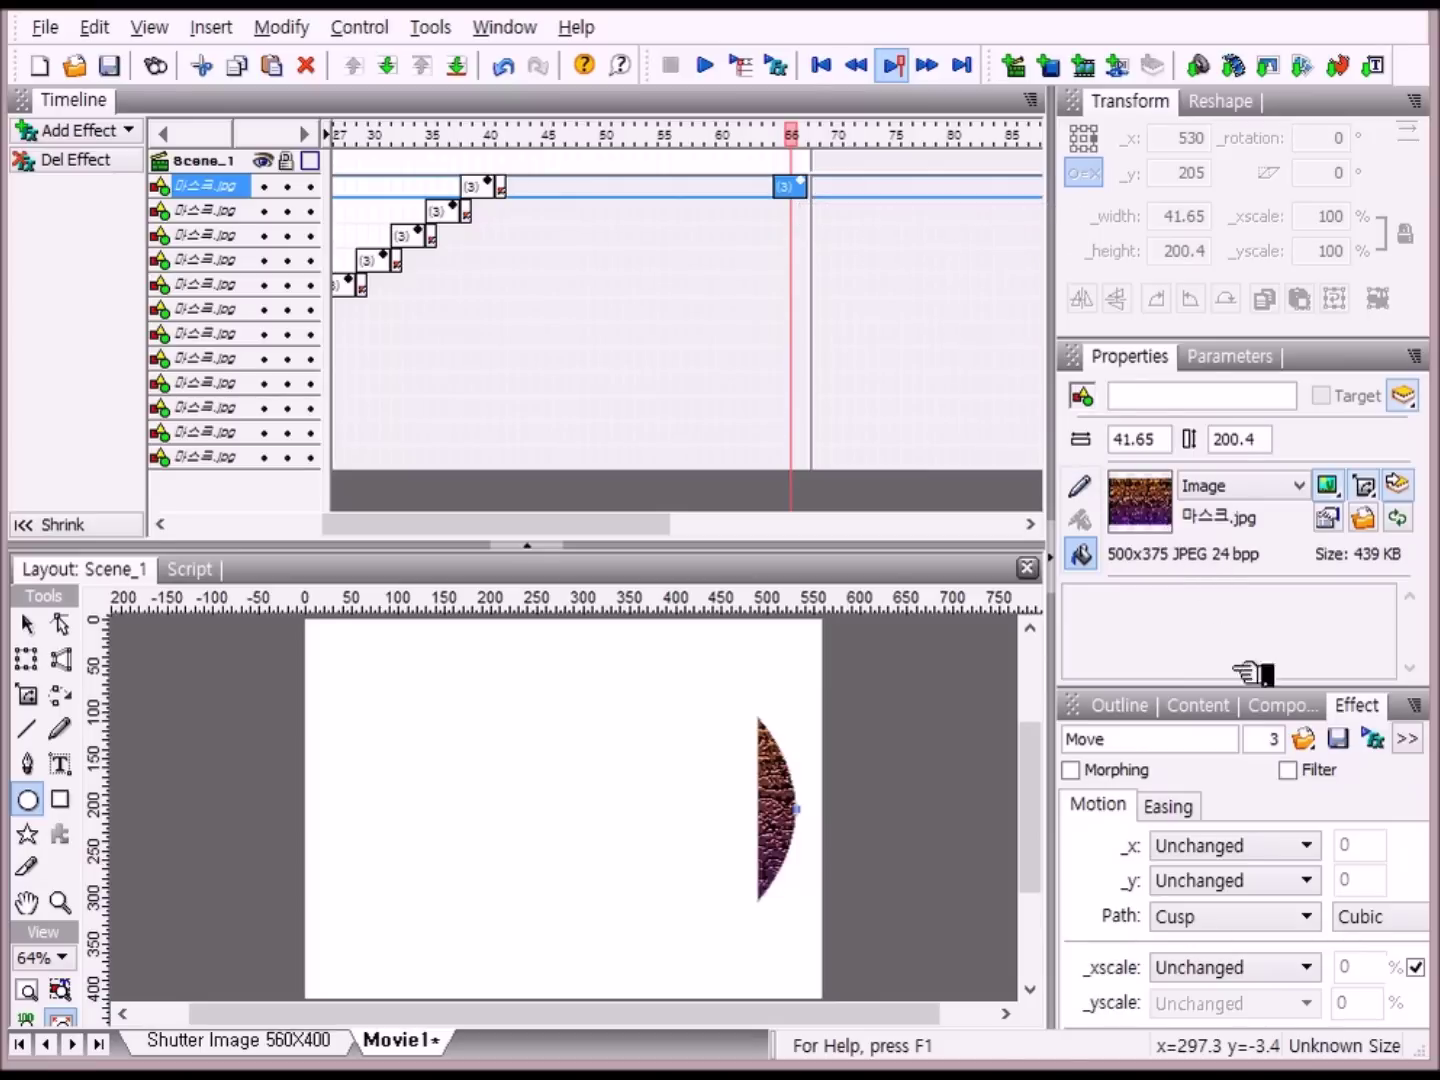
- Paste the Move effect onto the eleventh, tenth, ninth and eighth pieces from the left at frames 68, 71, 74 and 77
right_click(830, 210)
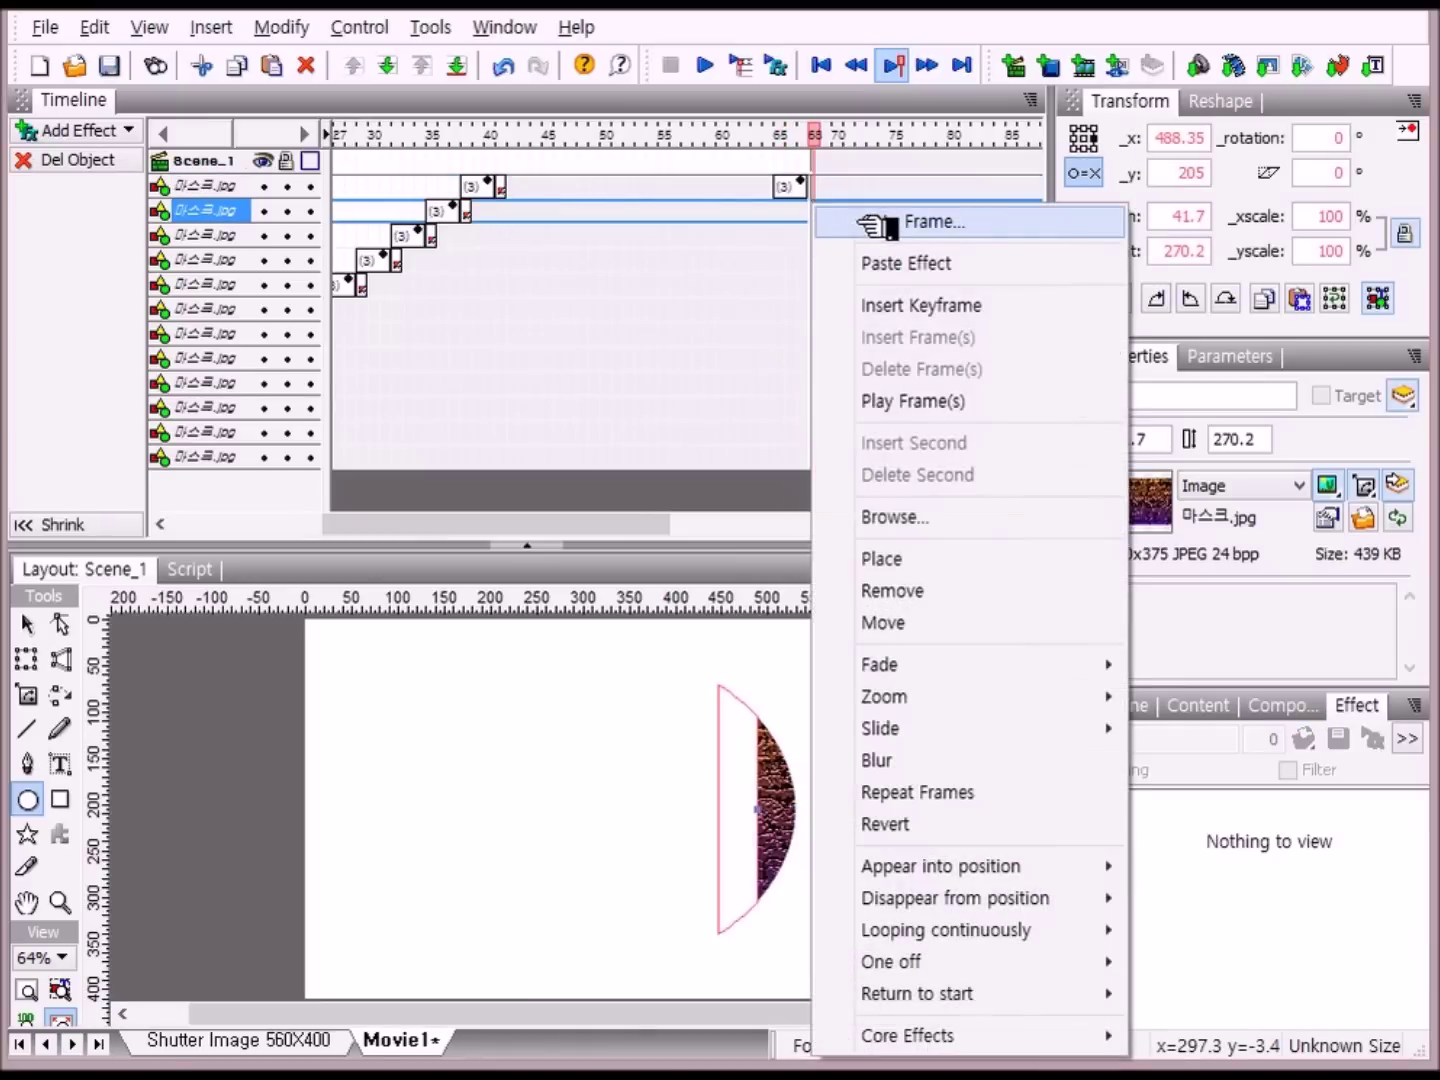
click(930, 263)
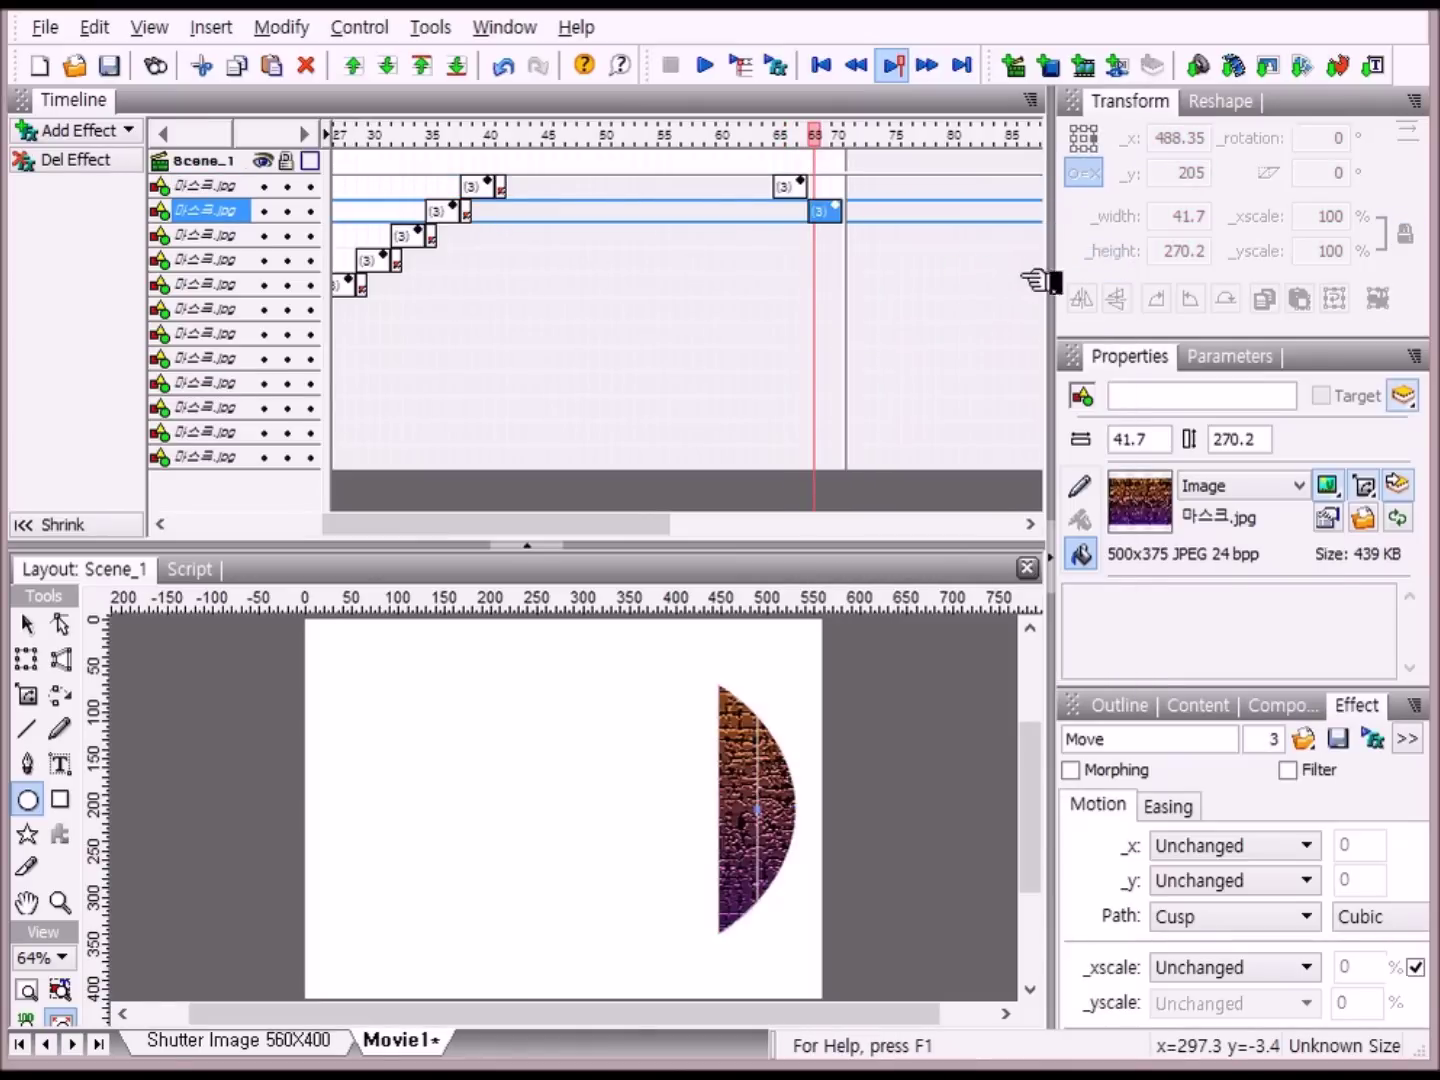
right_click(851, 233)
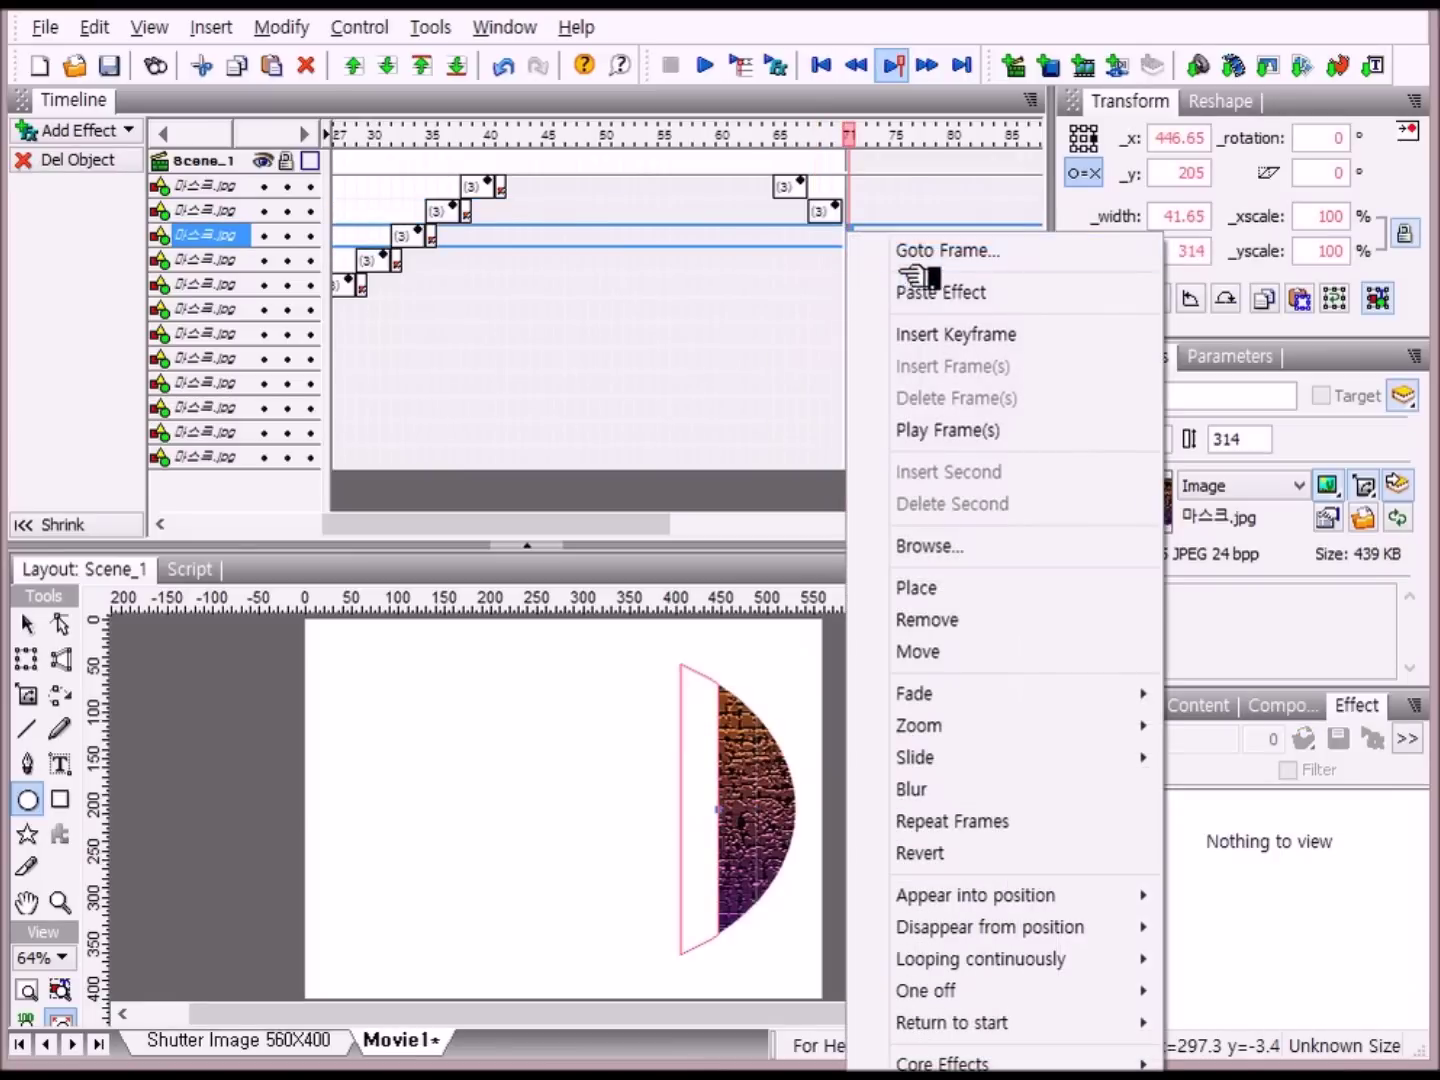
click(941, 293)
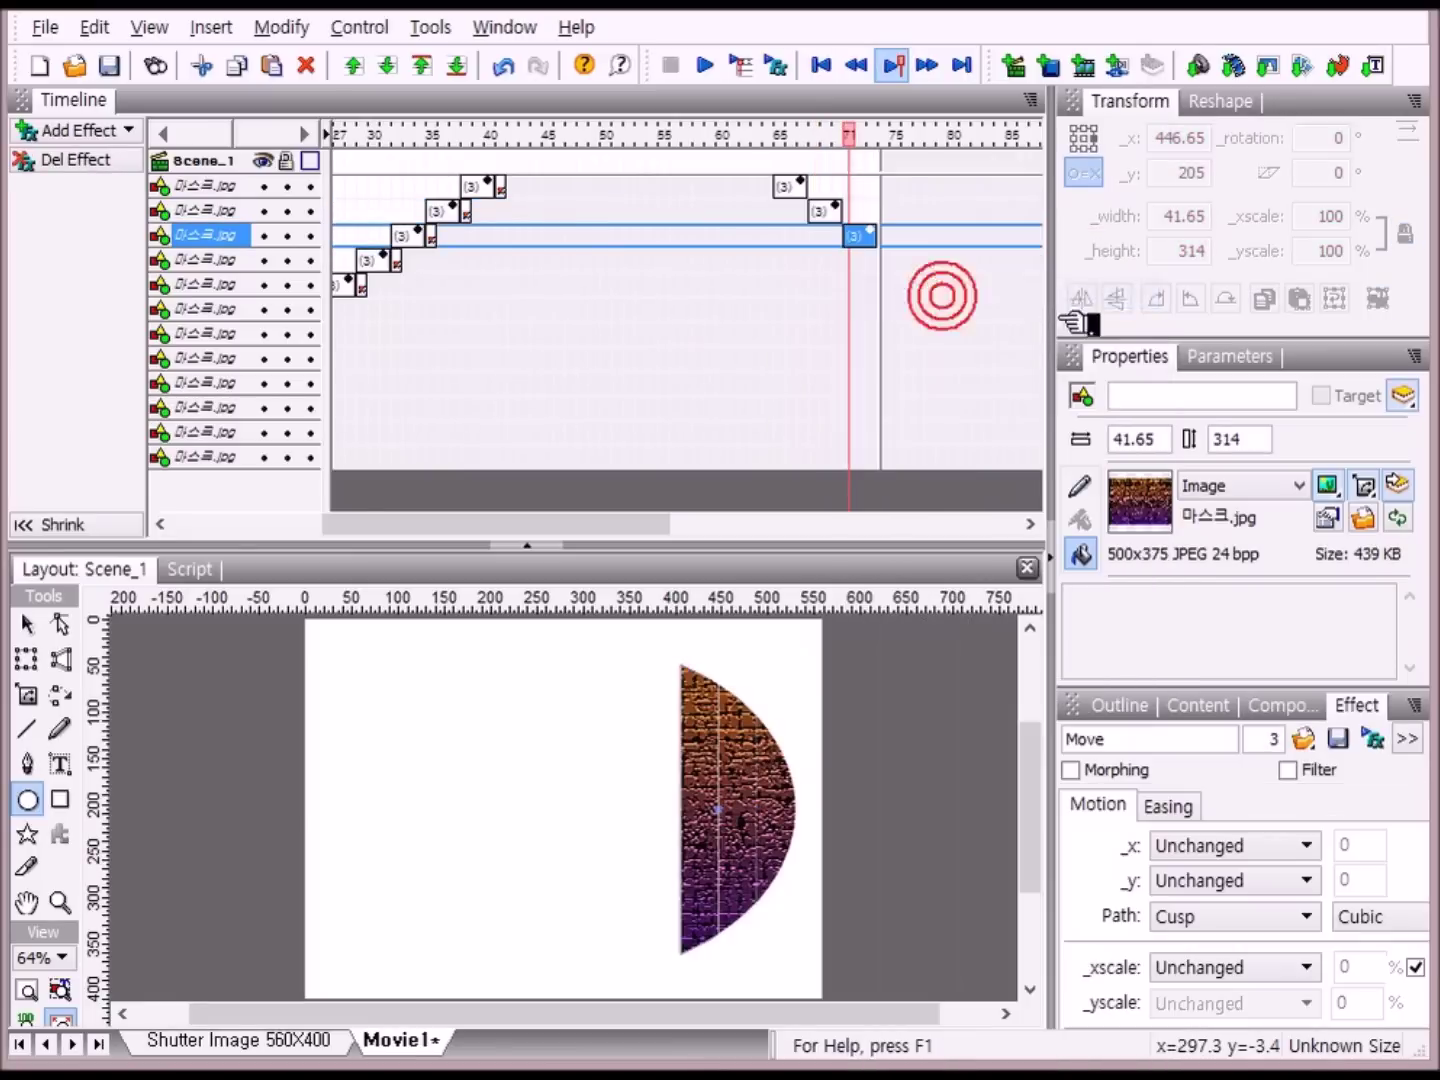
right_click(885, 258)
click(983, 311)
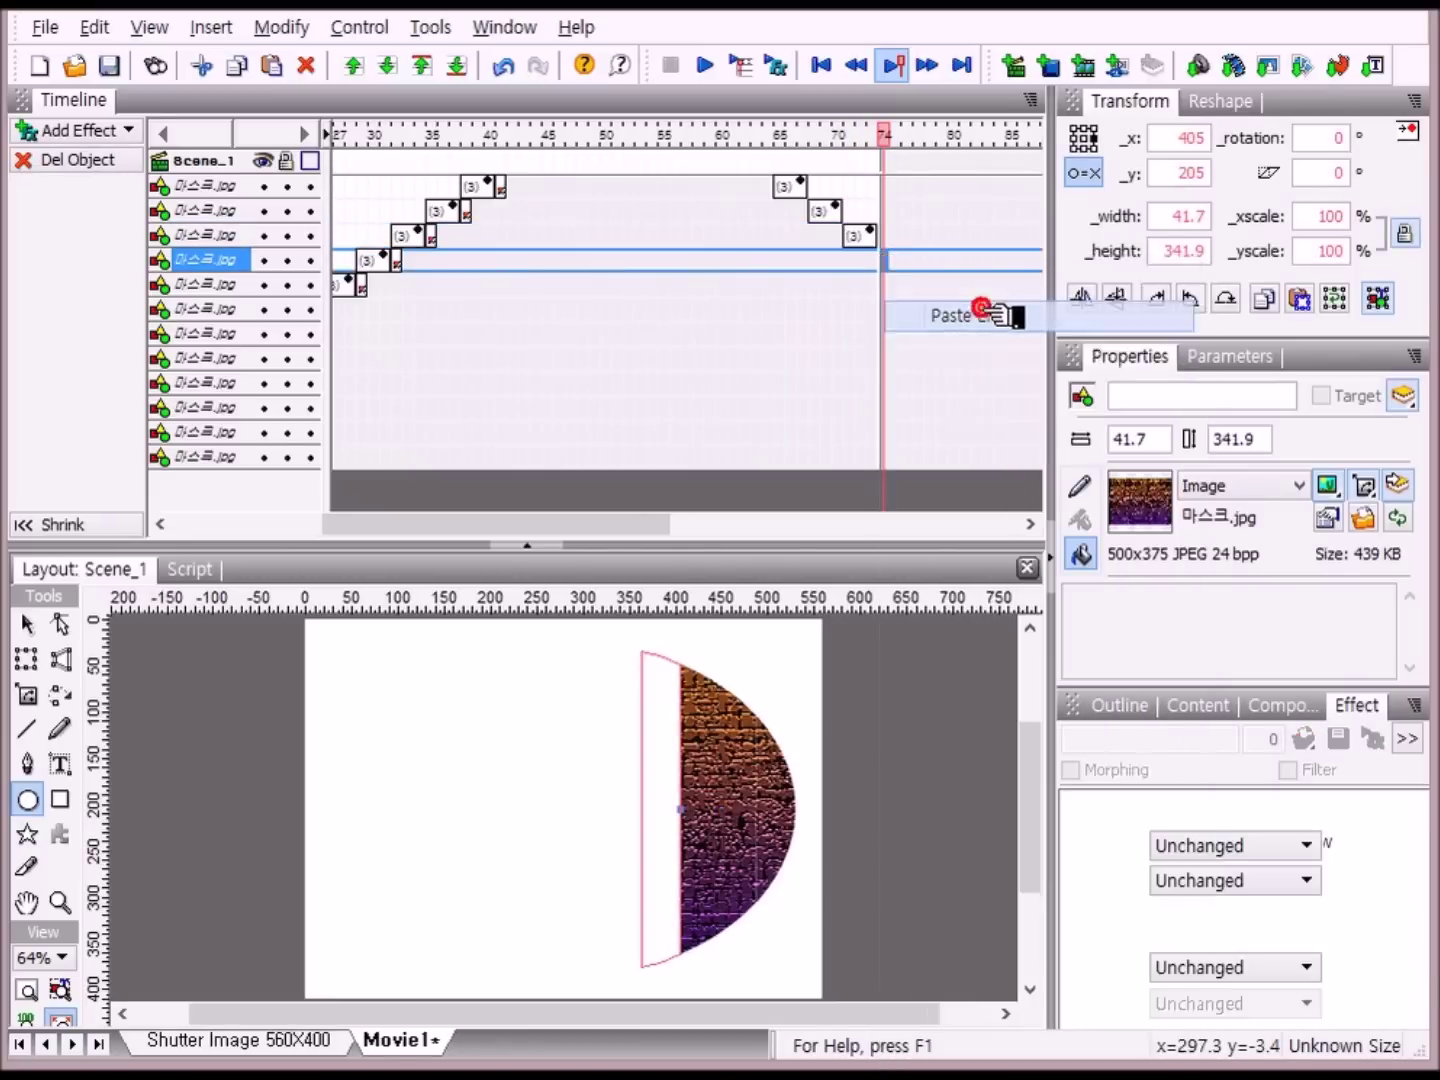
right_click(925, 287)
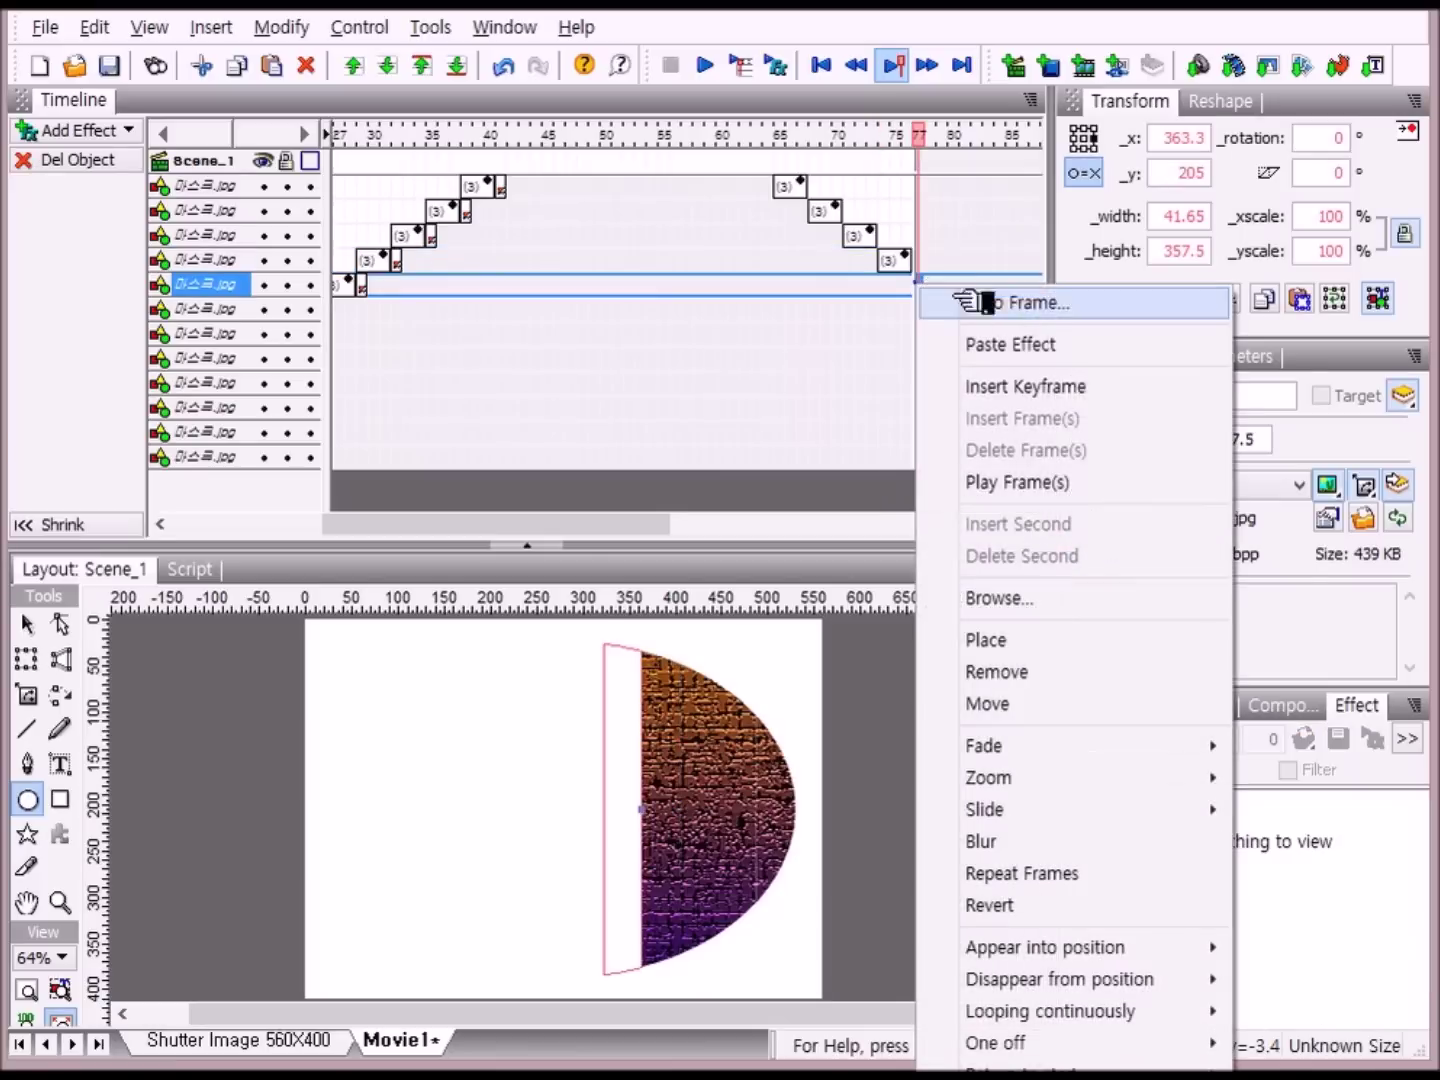
click(1030, 341)
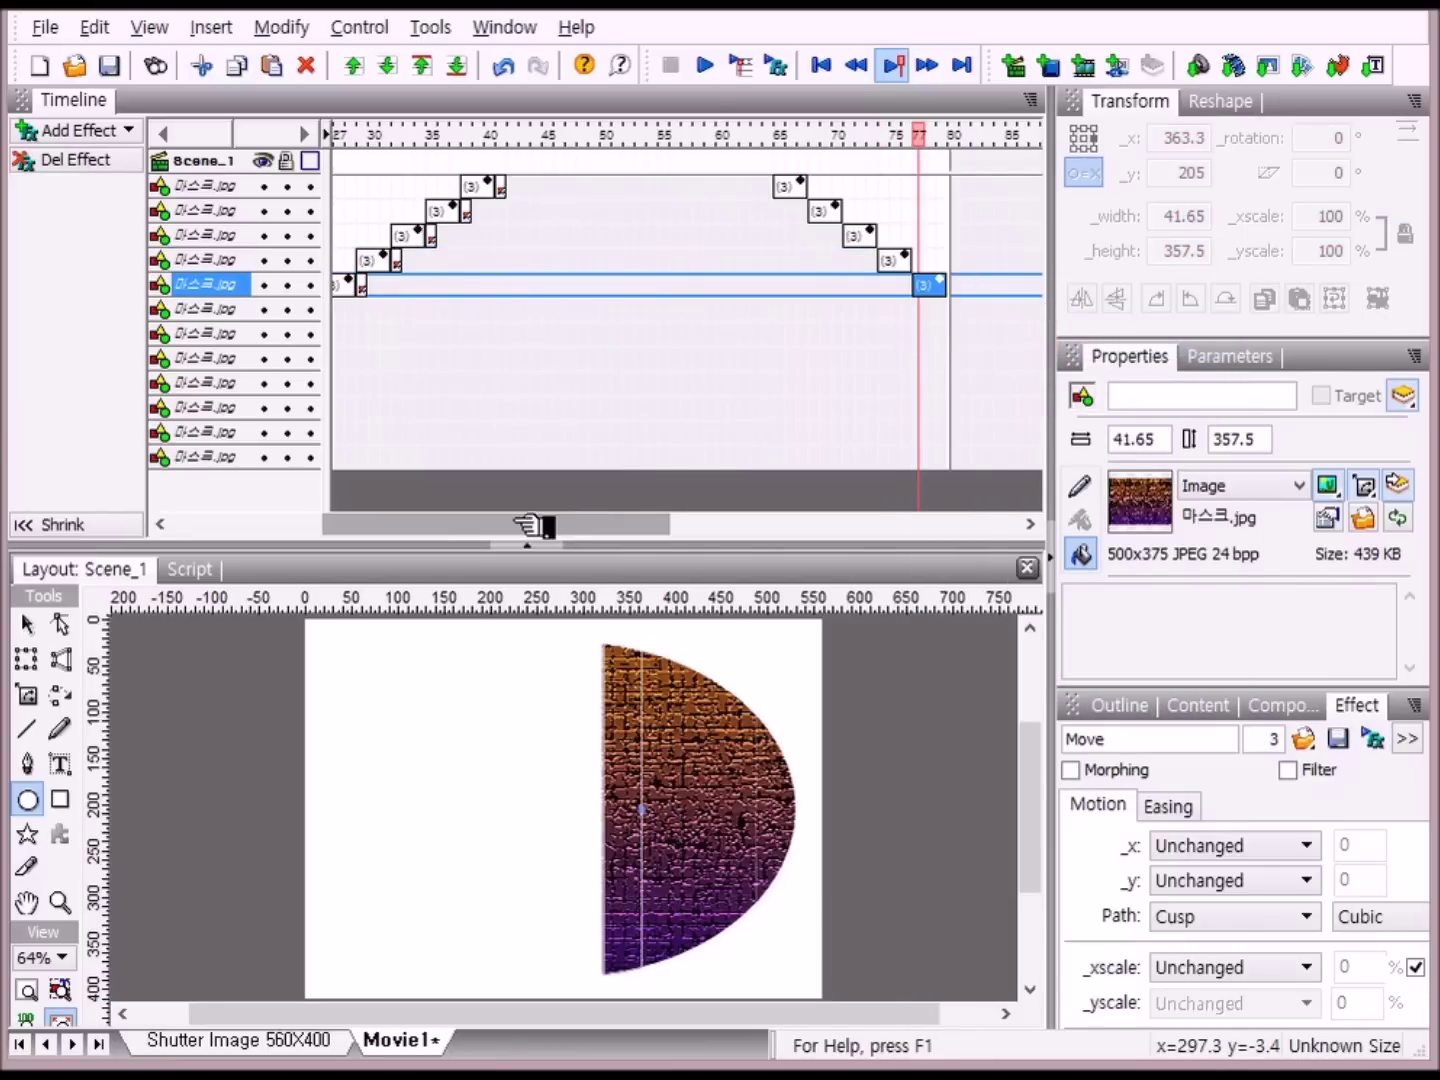
drag(520, 522, 734, 534)
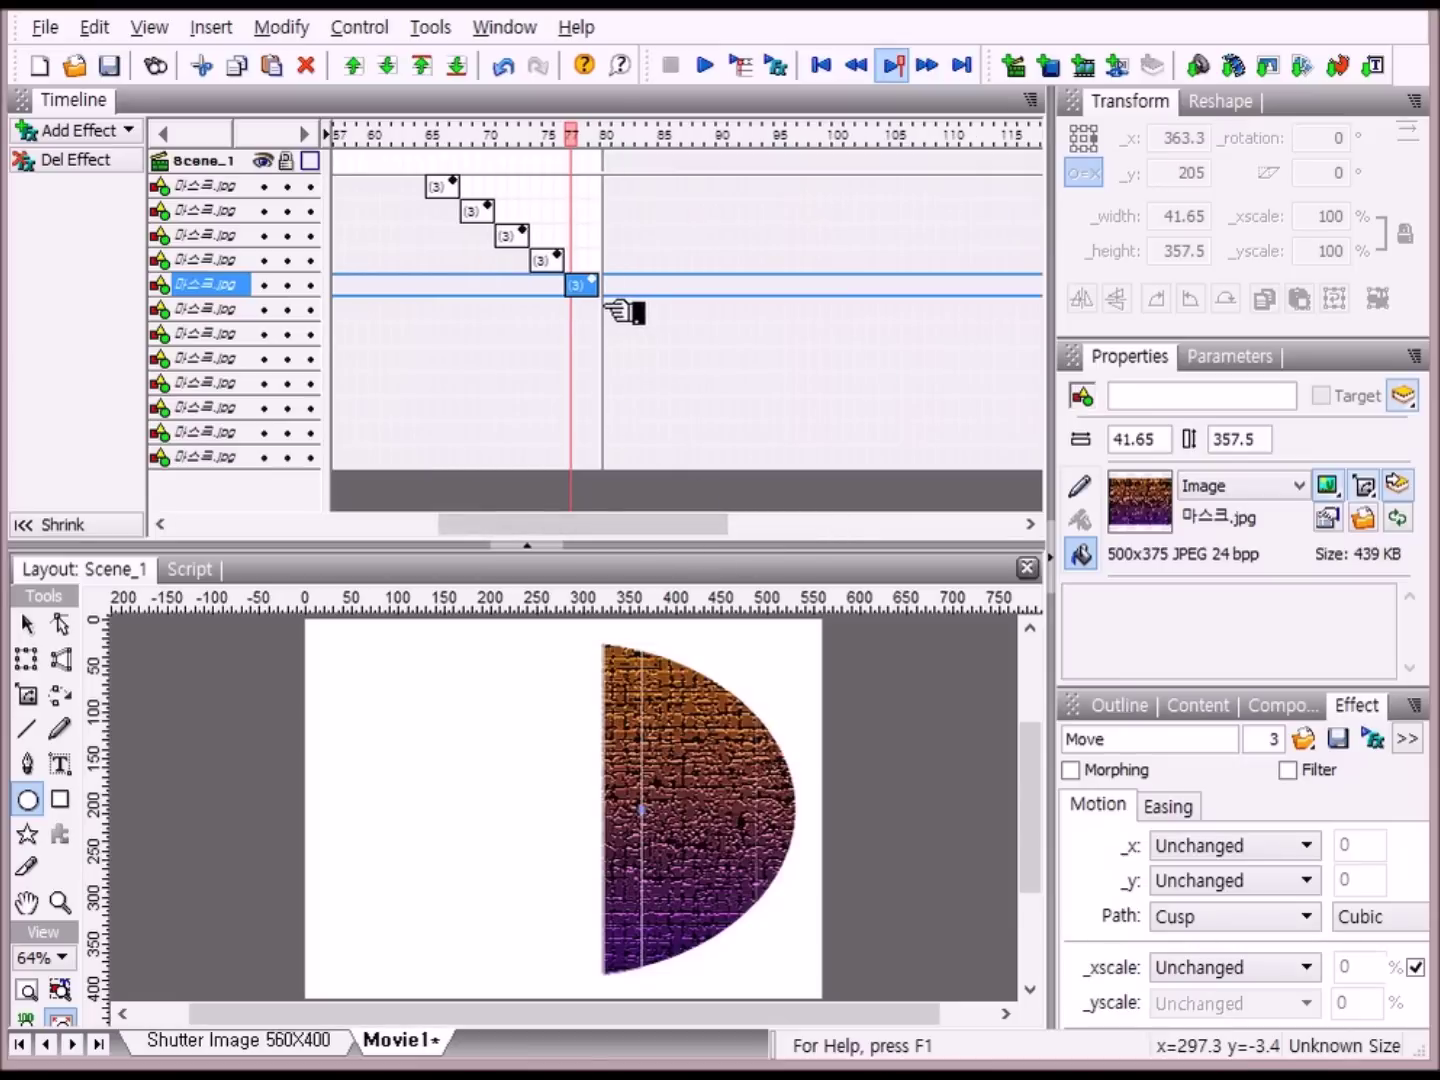
- Paste the Move effect onto the seventh, sixth, fifth and fourth pieces from the left at frames 80, 83, 86 and 89
right_click(615, 310)
click(690, 364)
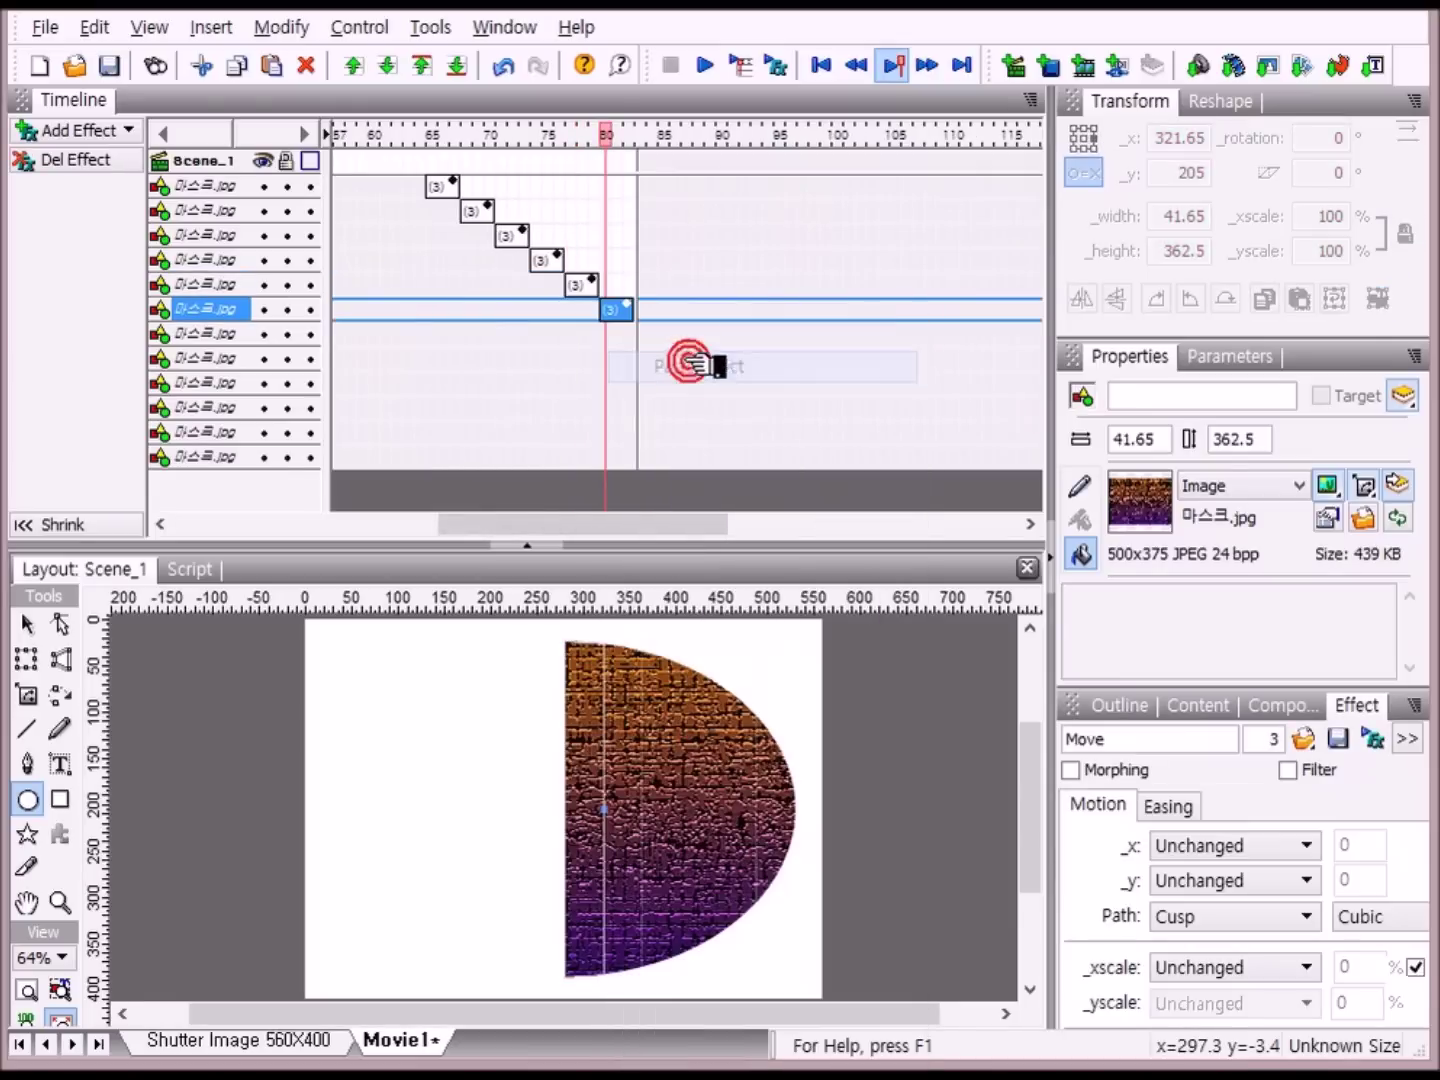
right_click(641, 330)
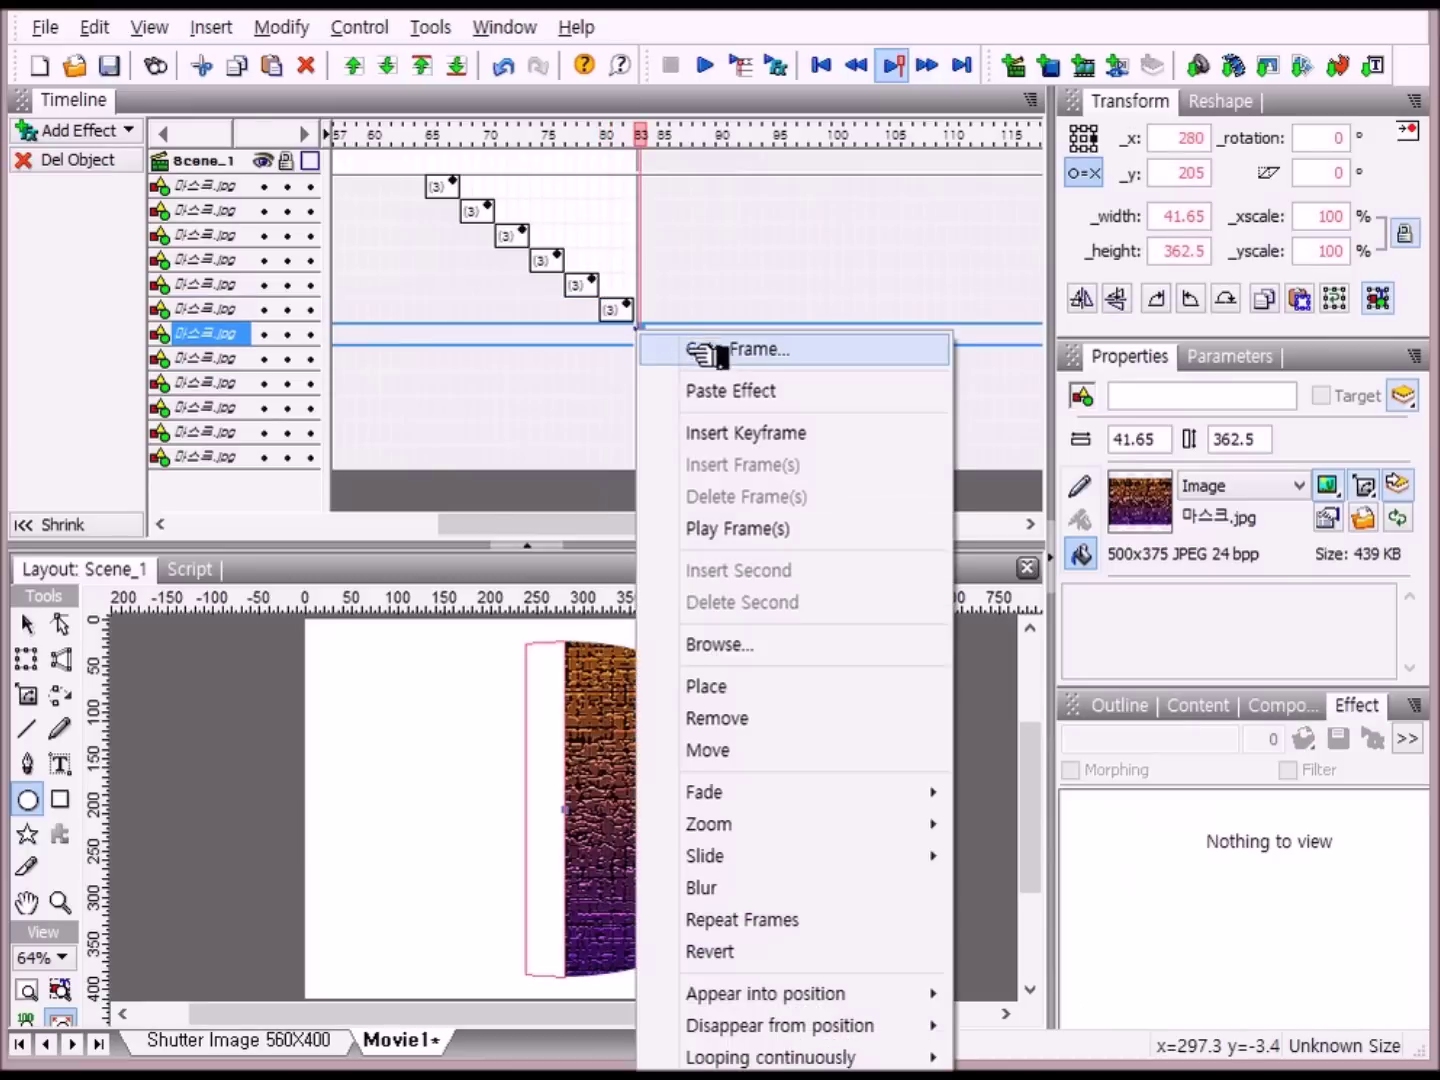
click(730, 391)
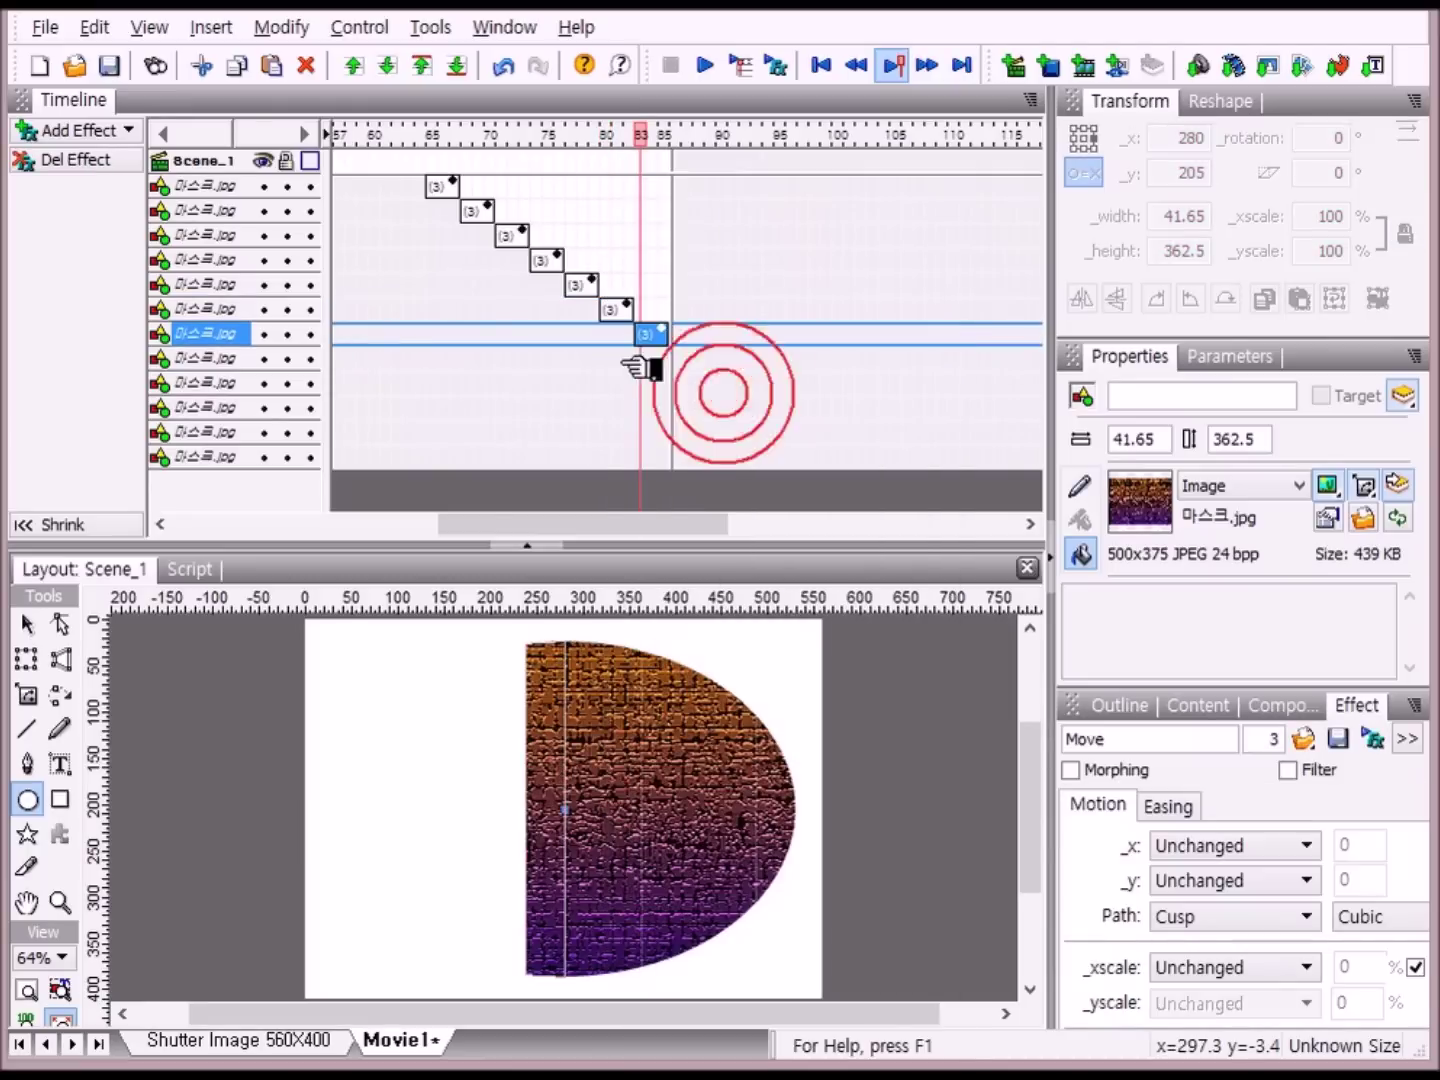
right_click(676, 355)
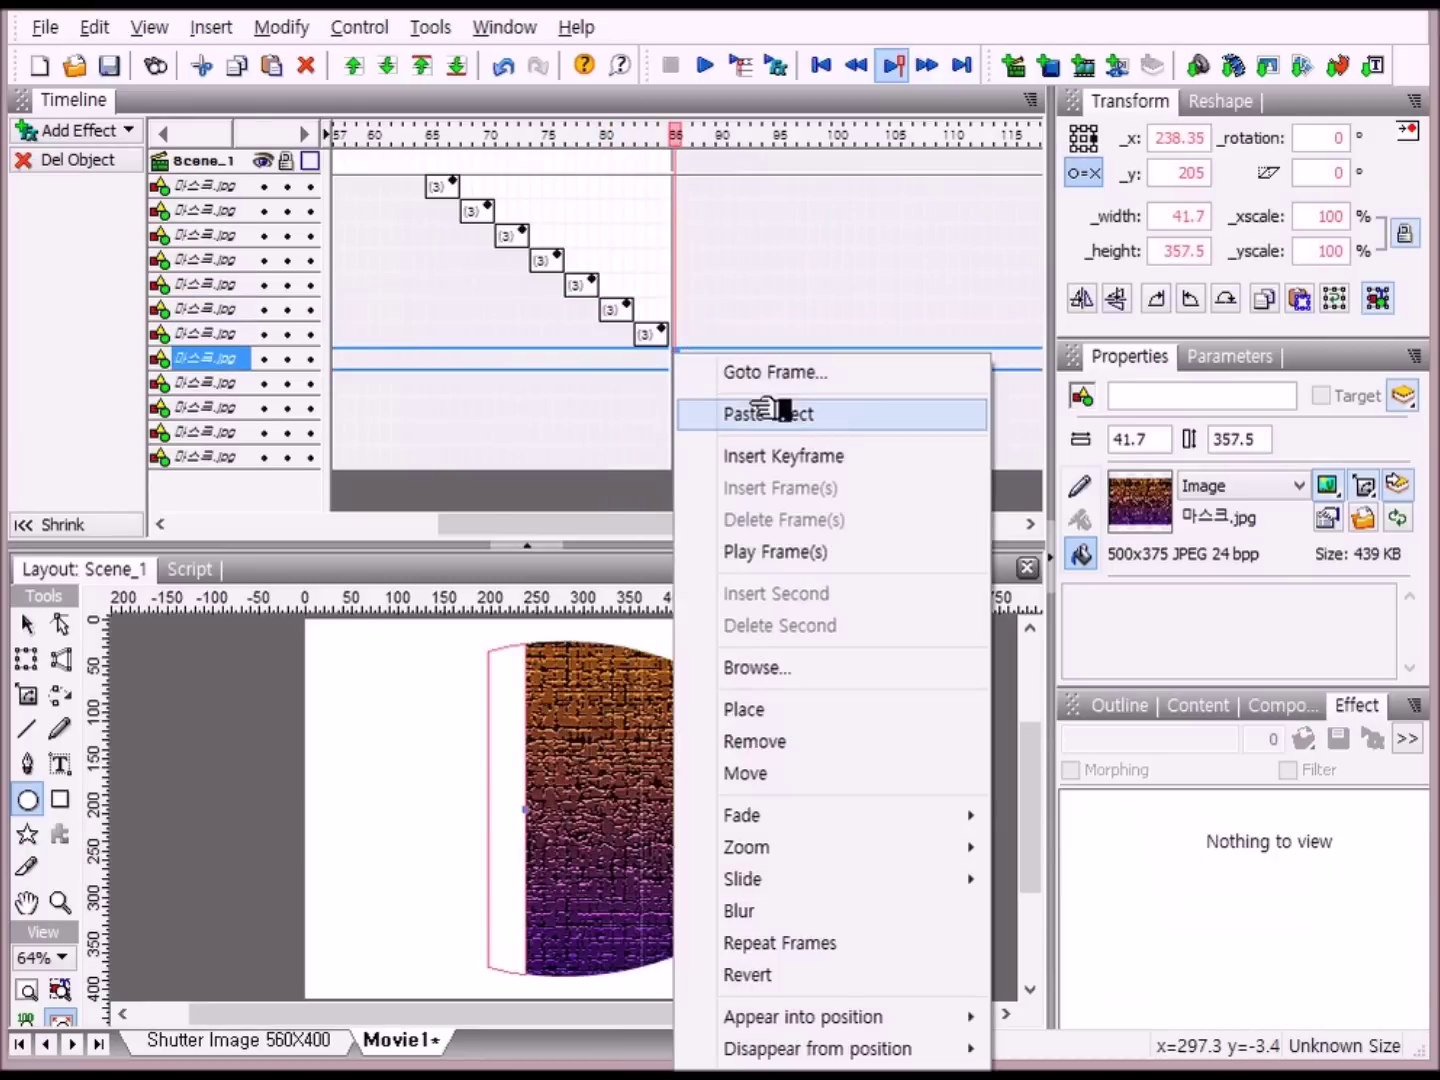
click(779, 415)
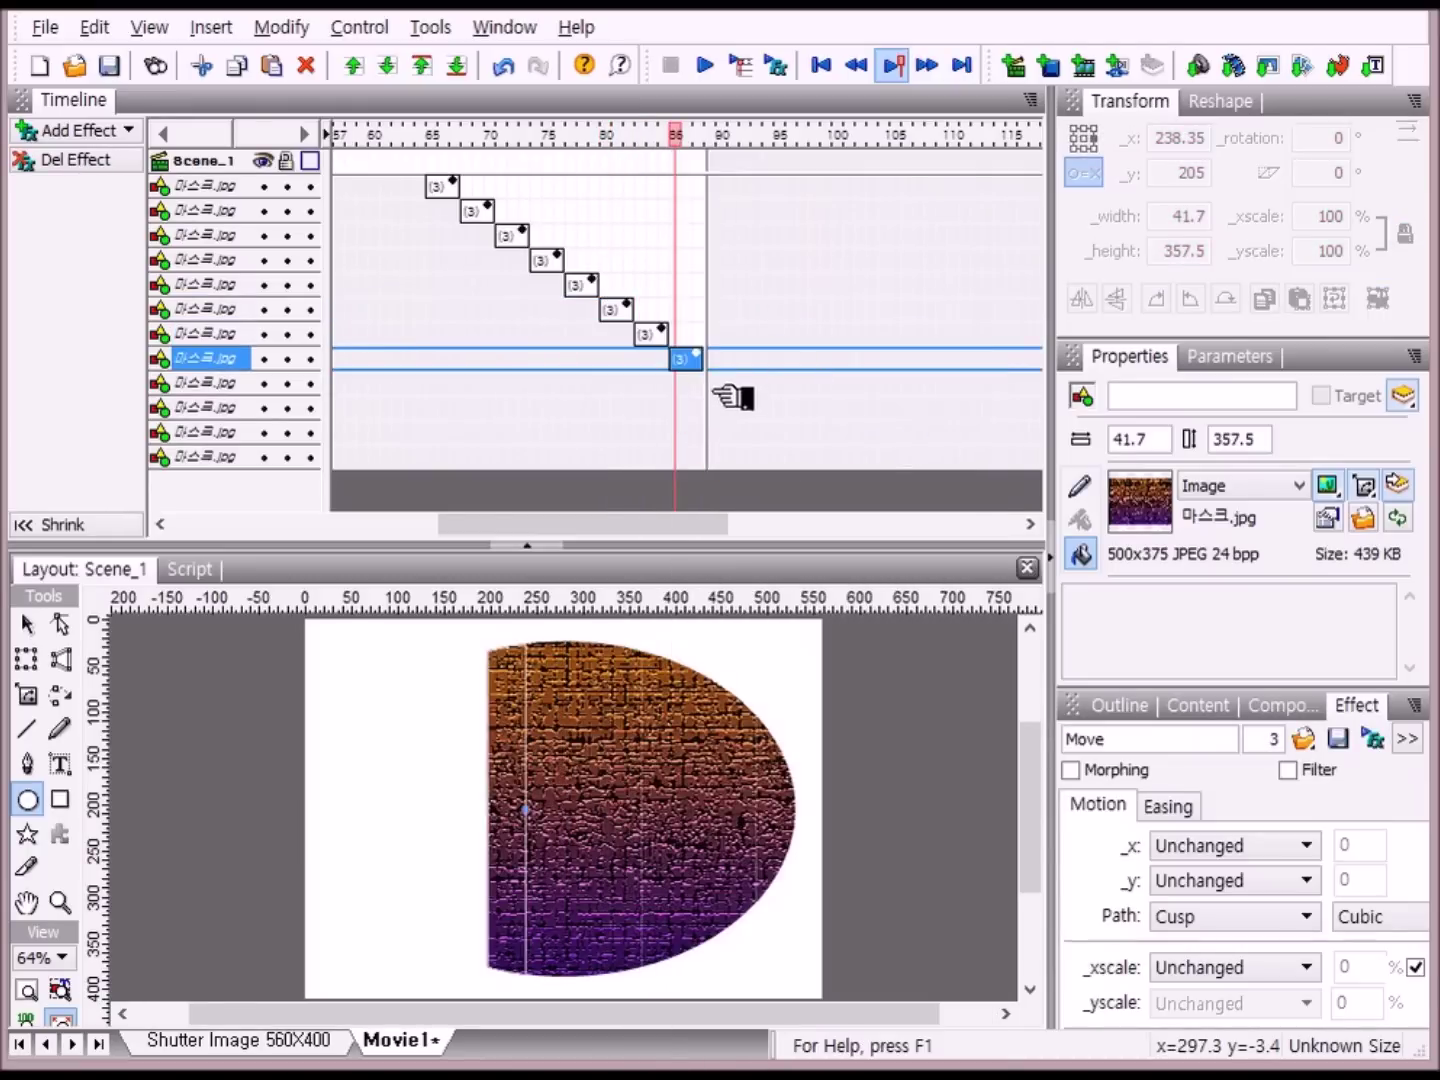
right_click(712, 385)
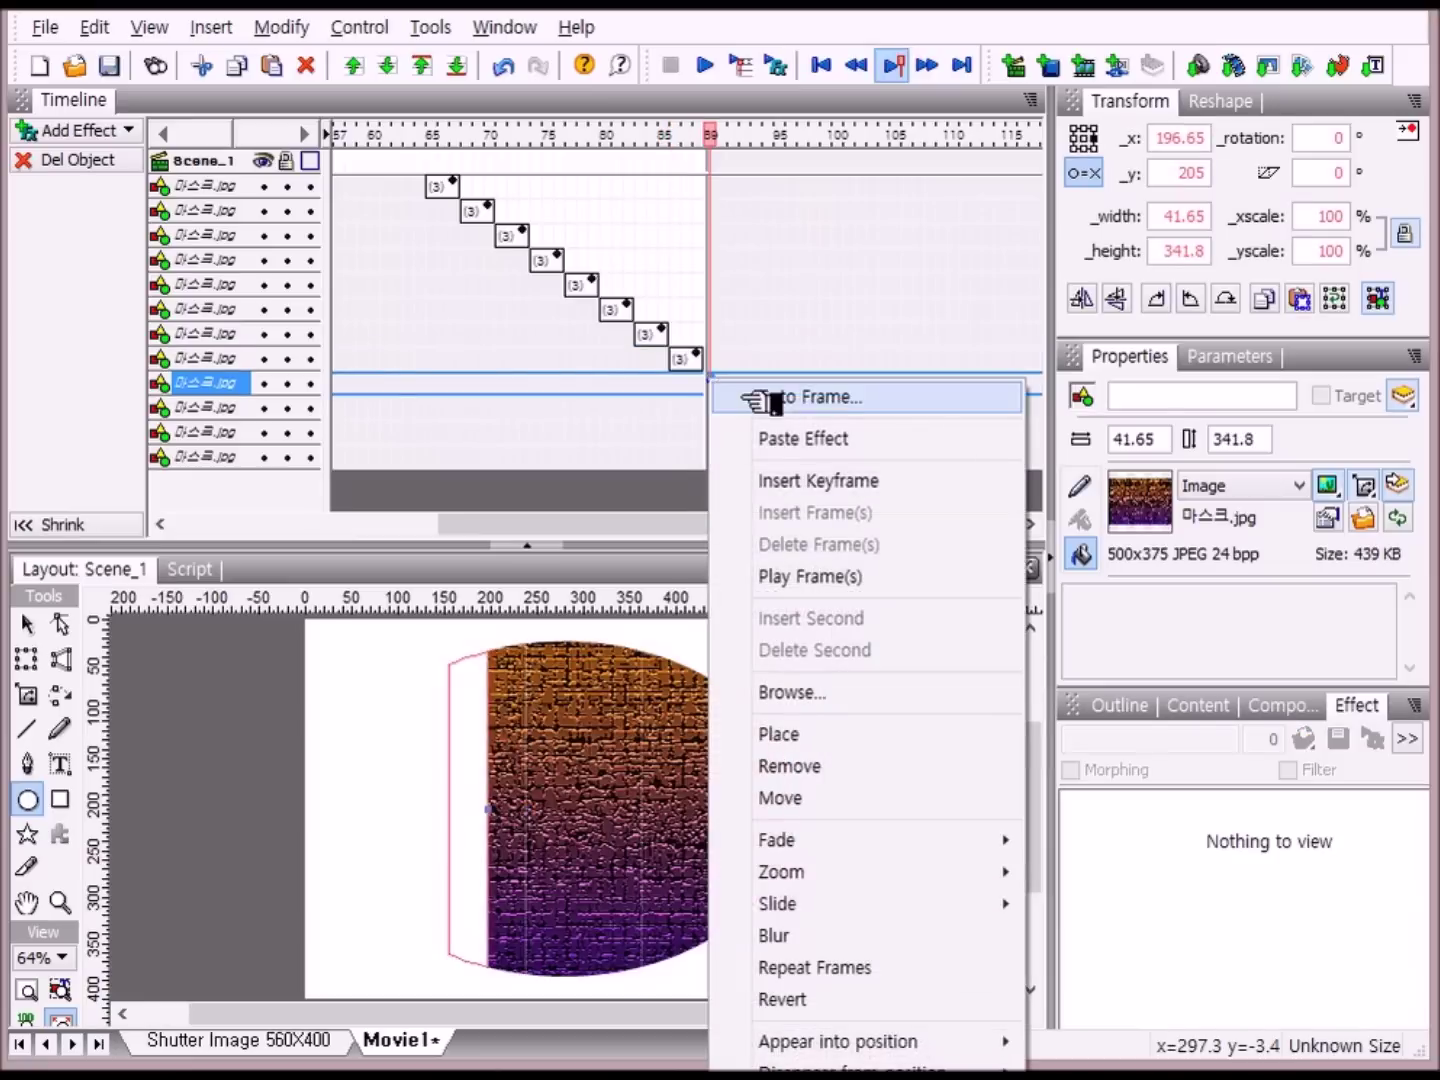
click(778, 437)
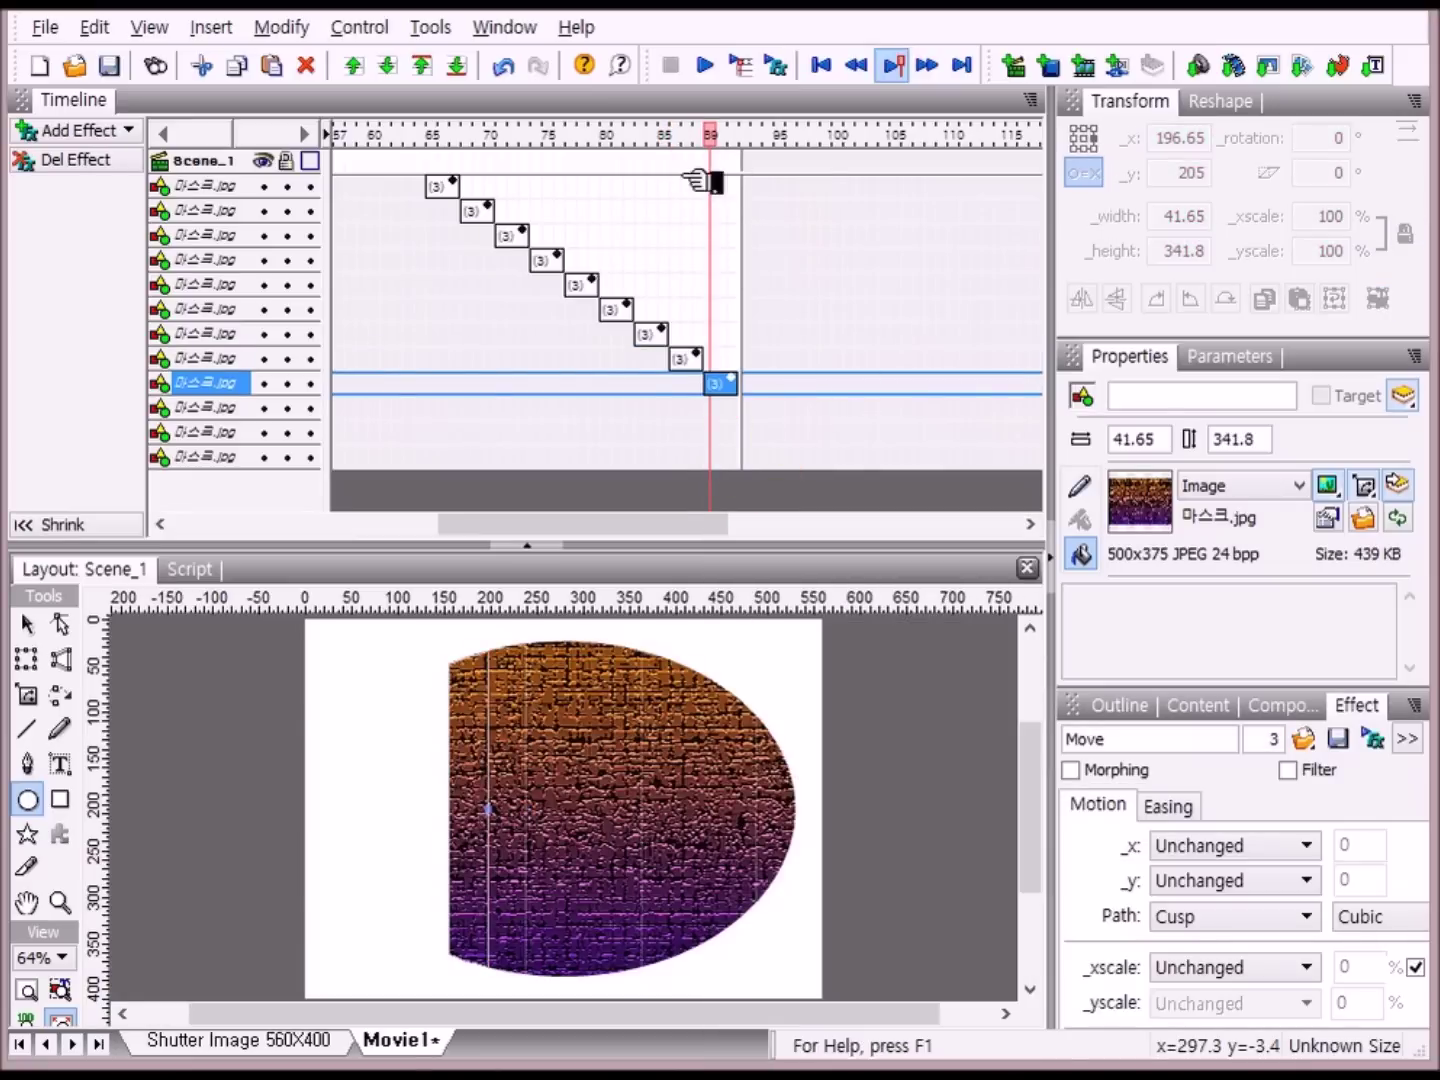
- Paste the Move effect onto the third, second and leftmost pieces at frames 92, 95 and 98
click(745, 409)
right_click(745, 408)
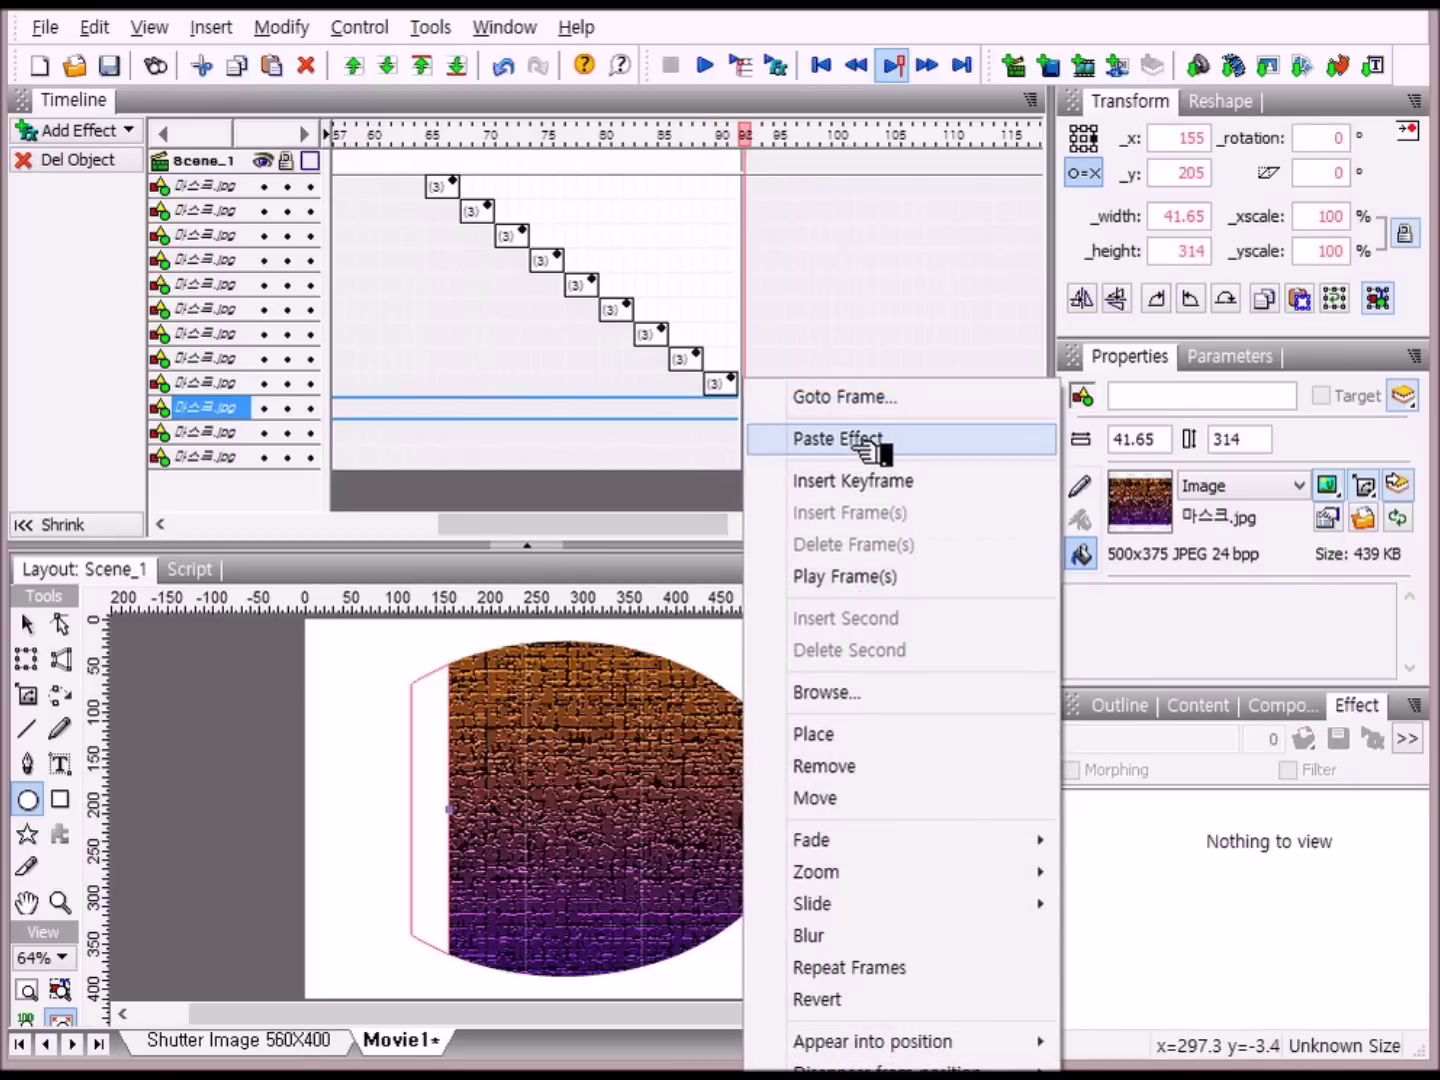
click(869, 446)
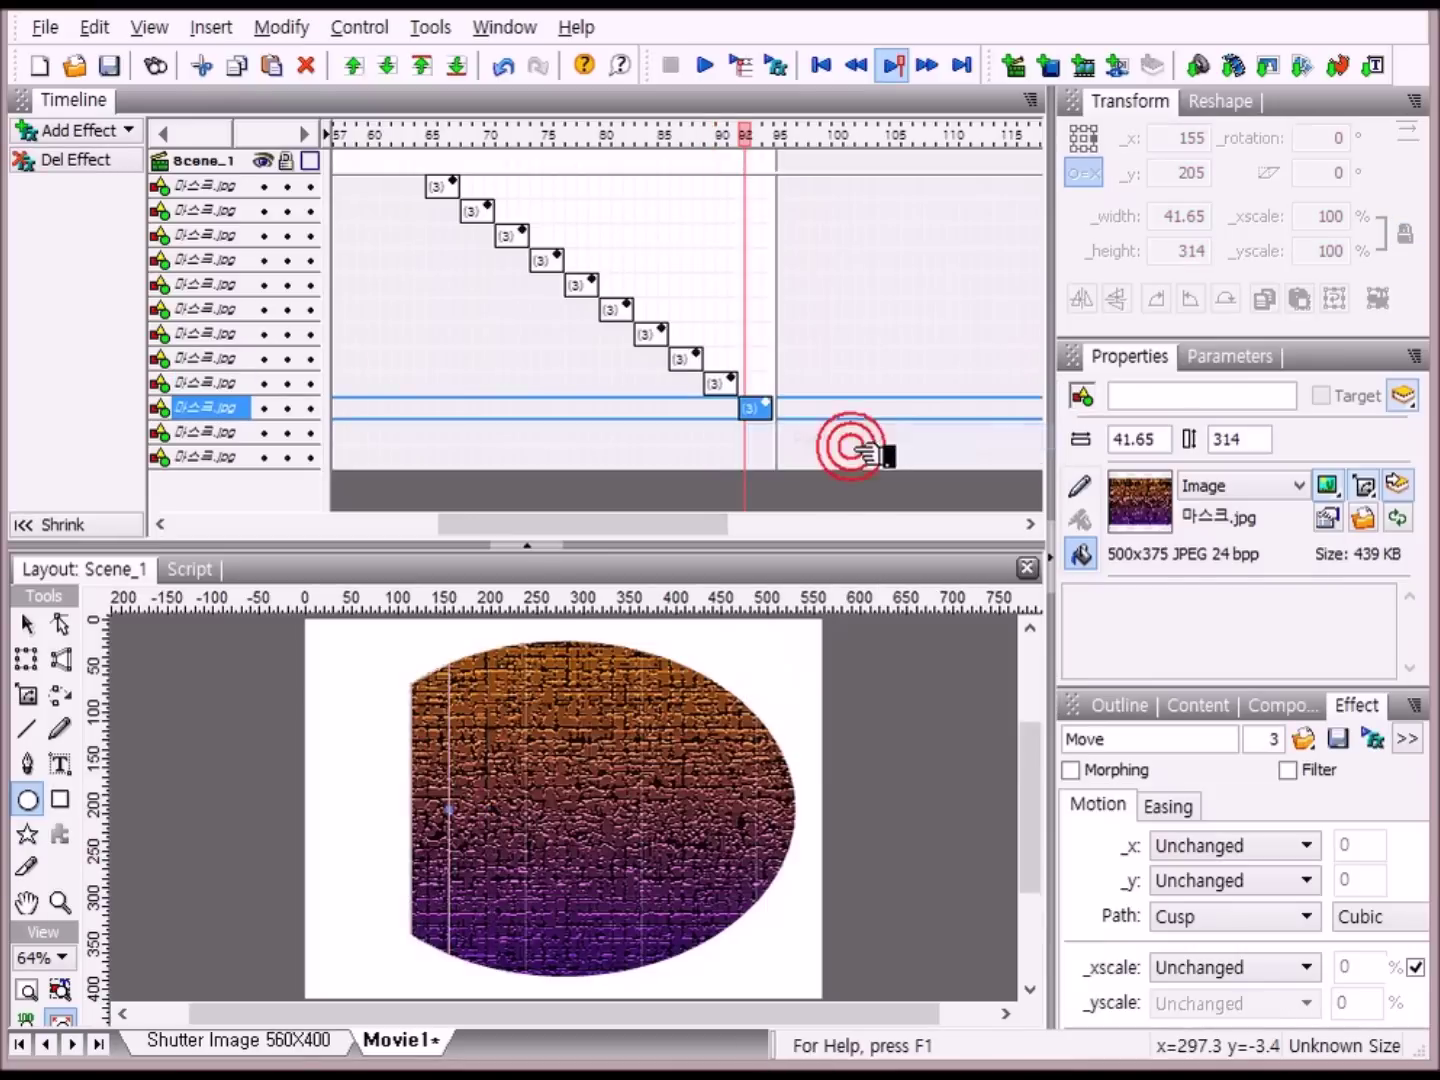
click(779, 434)
right_click(779, 433)
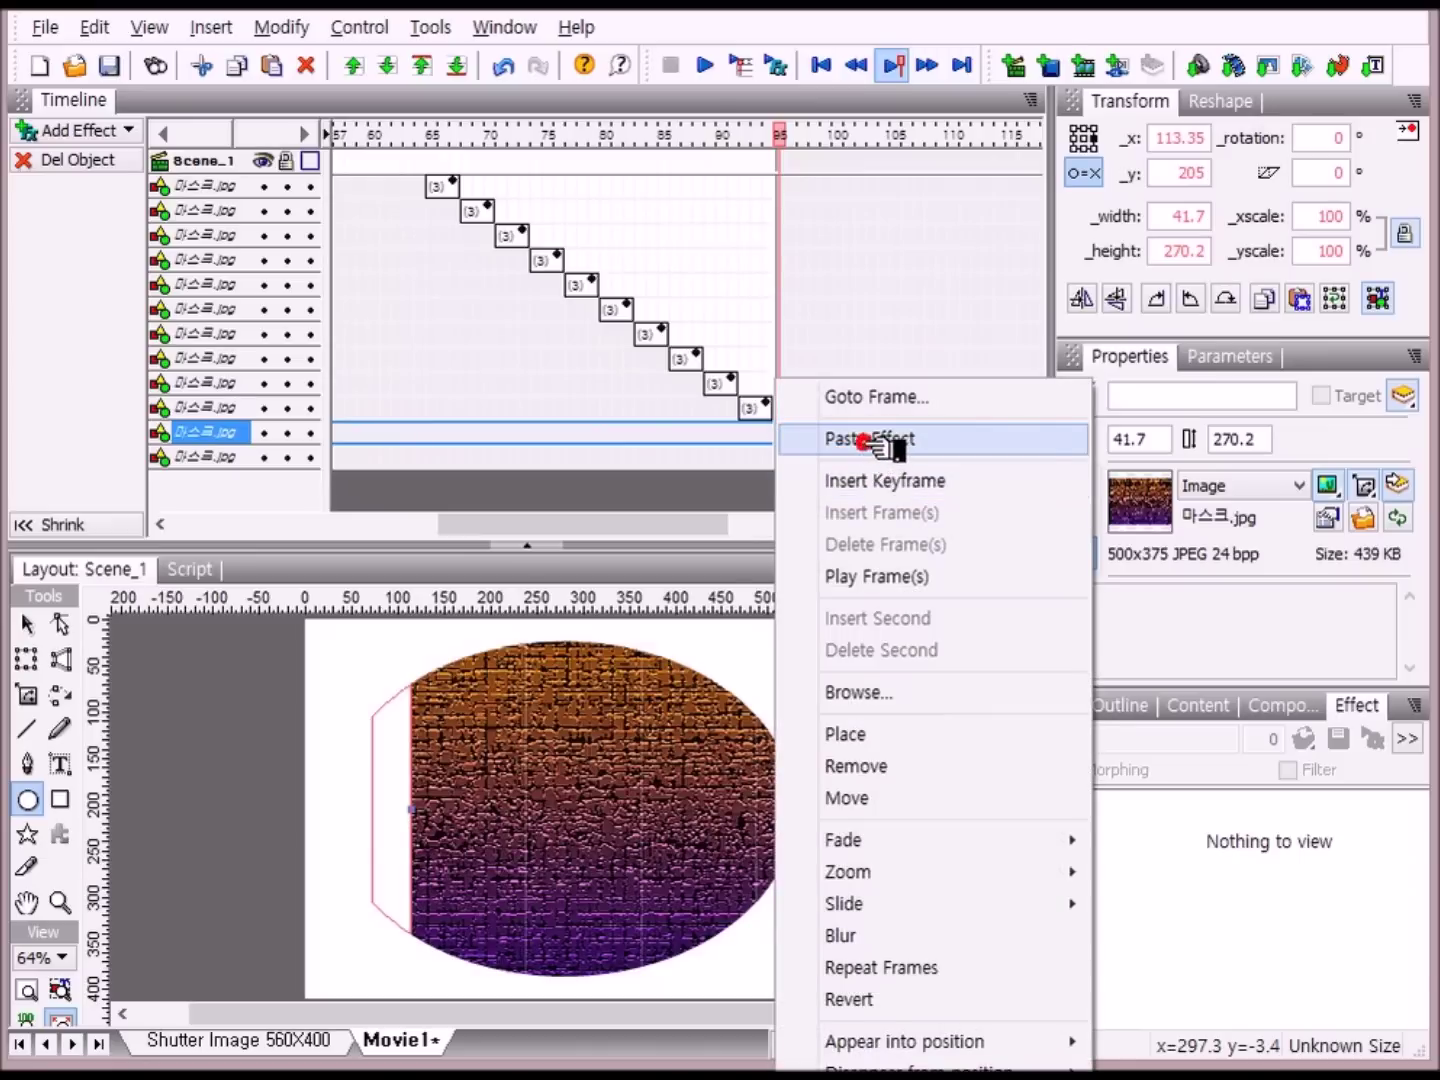
click(870, 440)
click(818, 457)
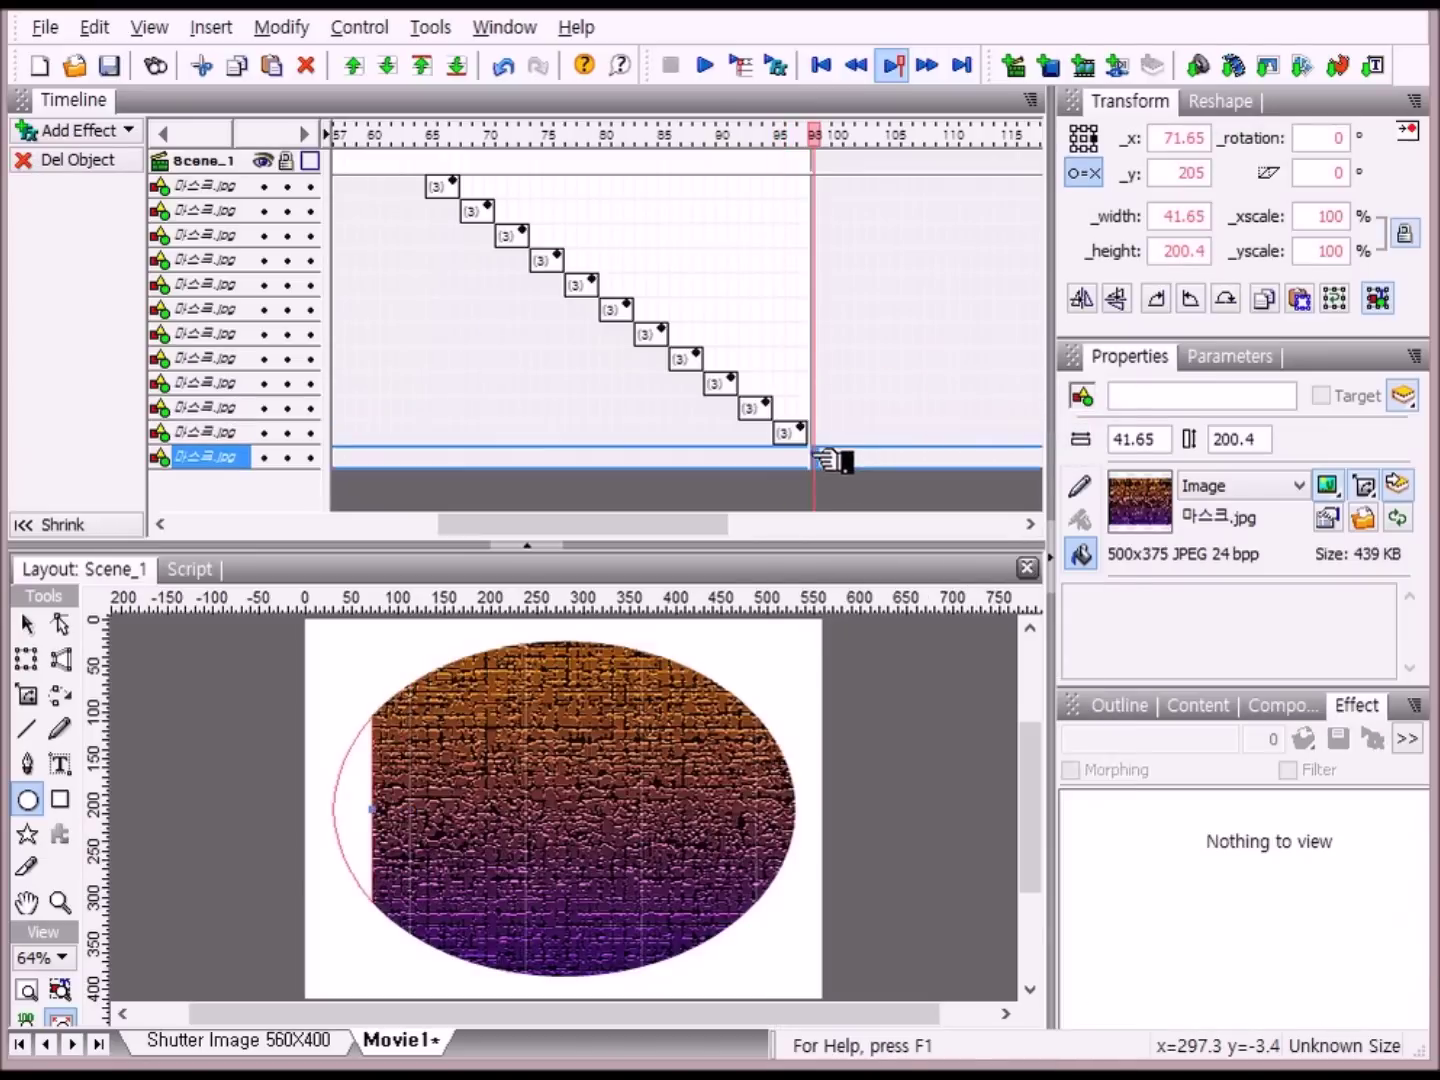
right_click(817, 457)
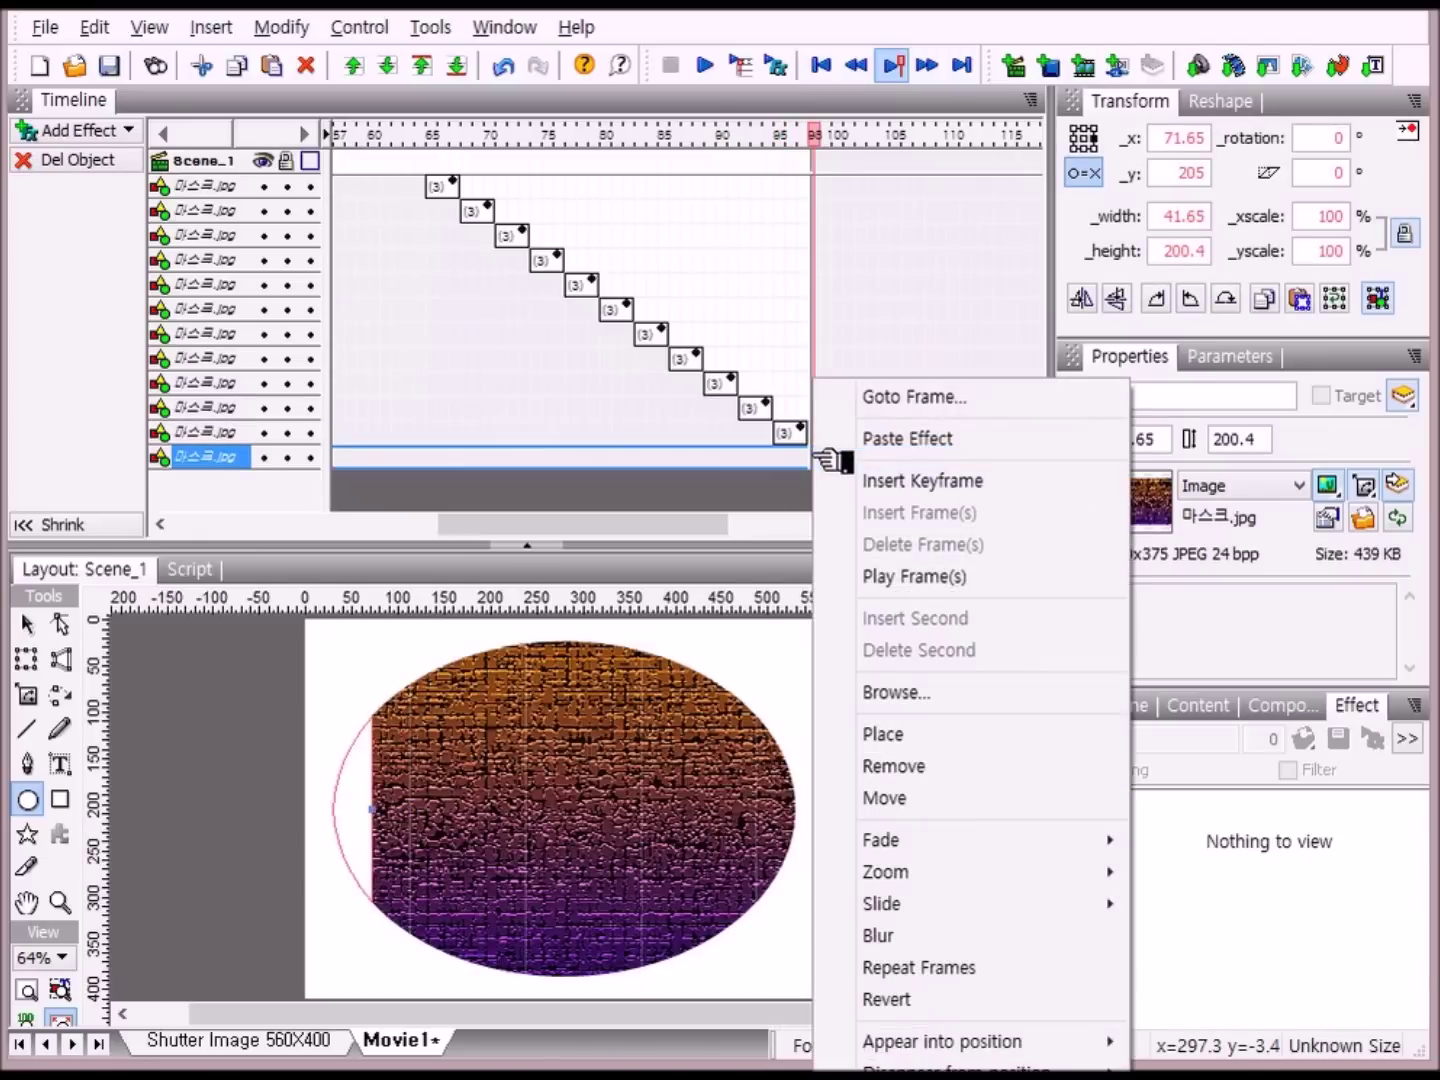
click(930, 450)
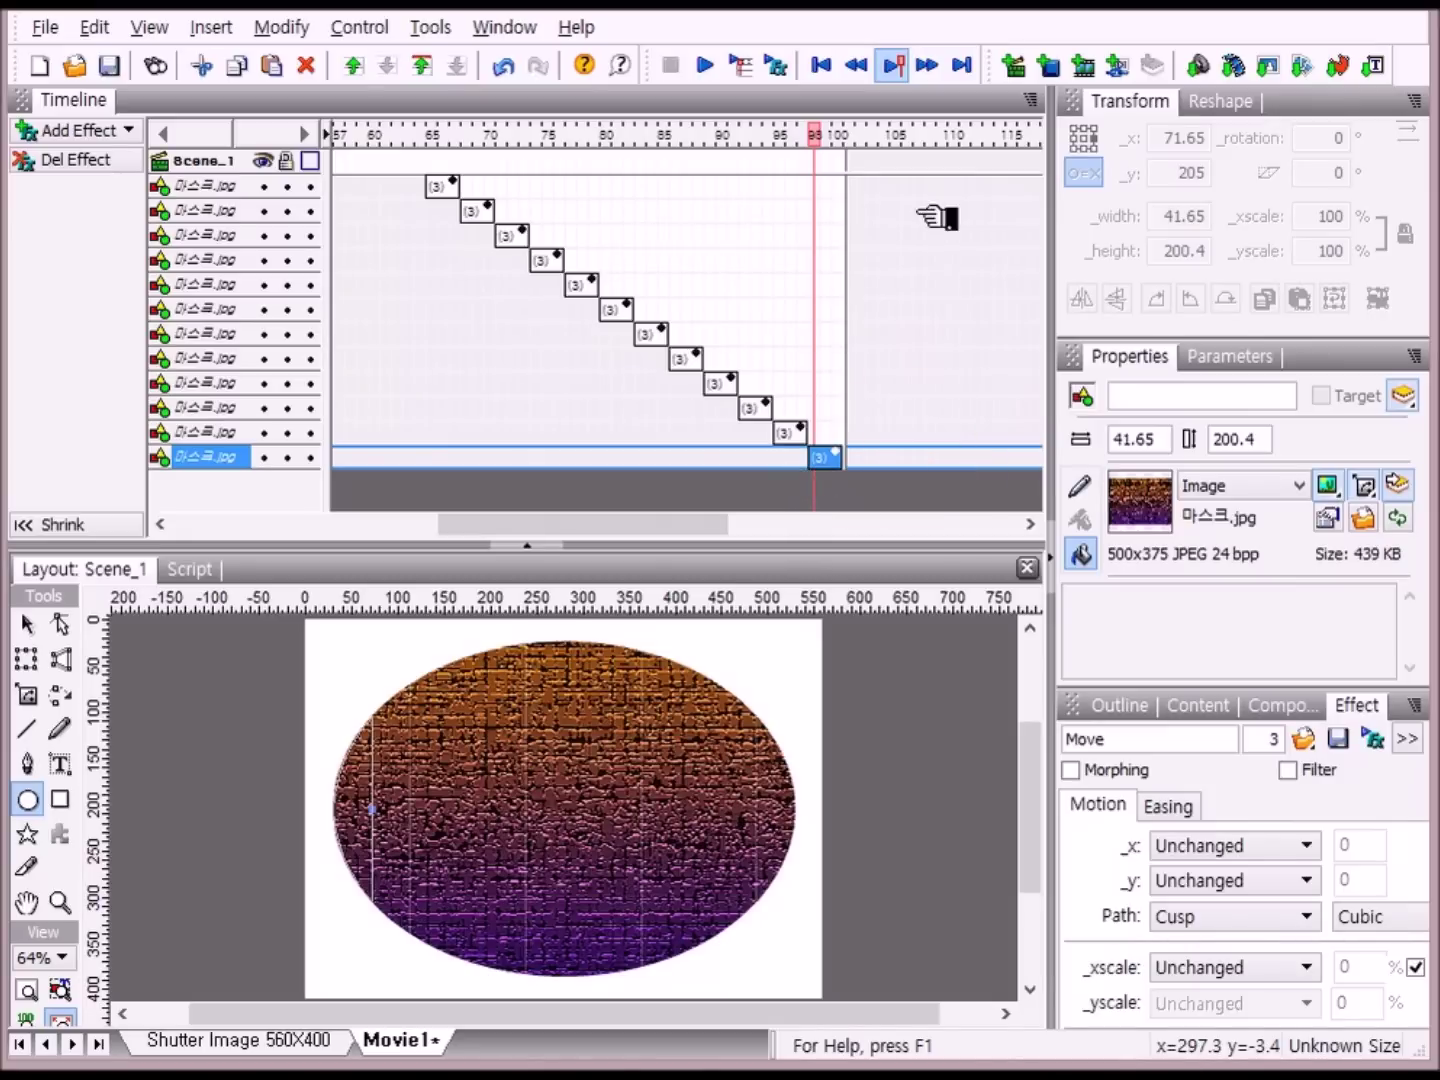
- Add a Place effect to the leftmost piece's layer at frame 105
click(896, 140)
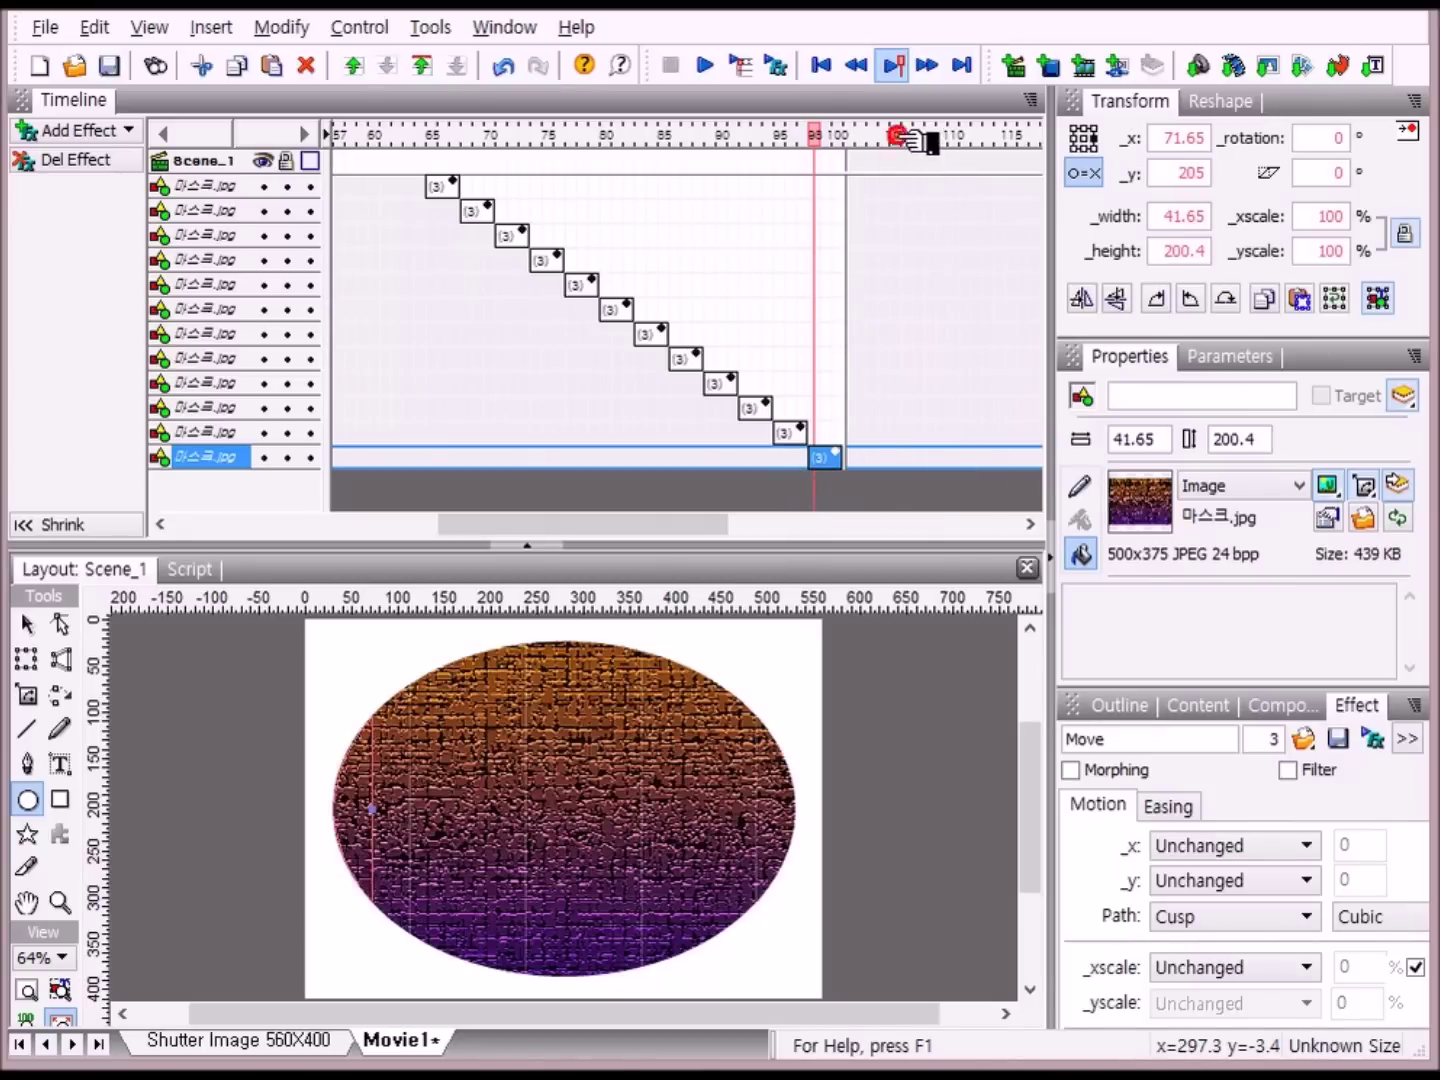
right_click(910, 463)
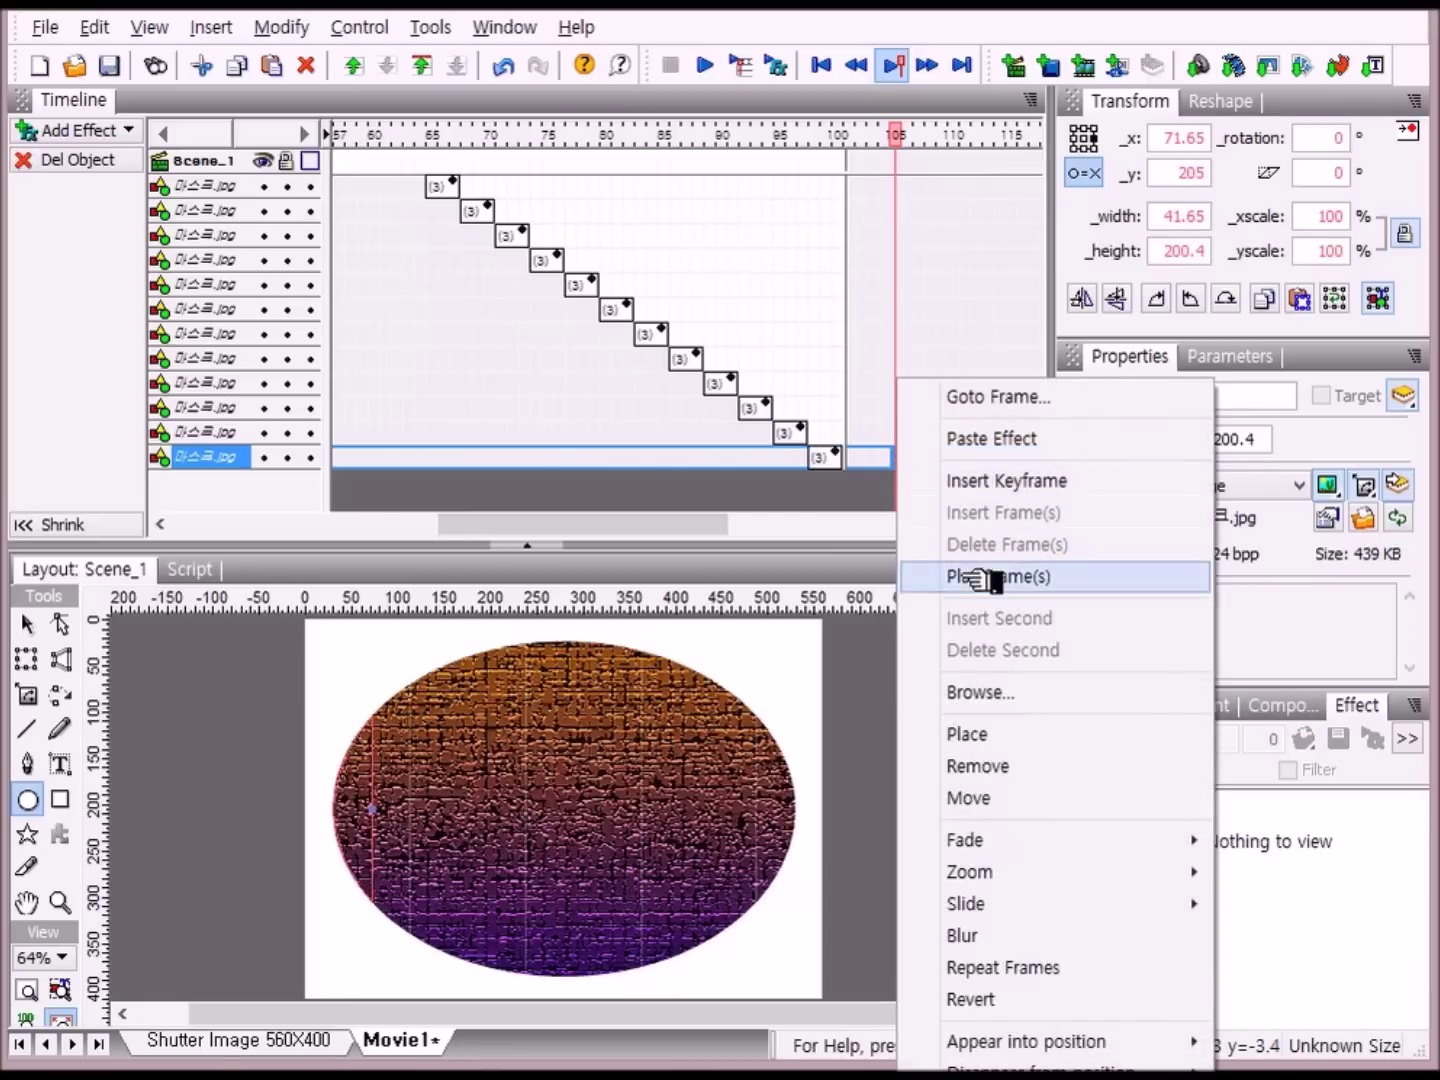
click(1001, 733)
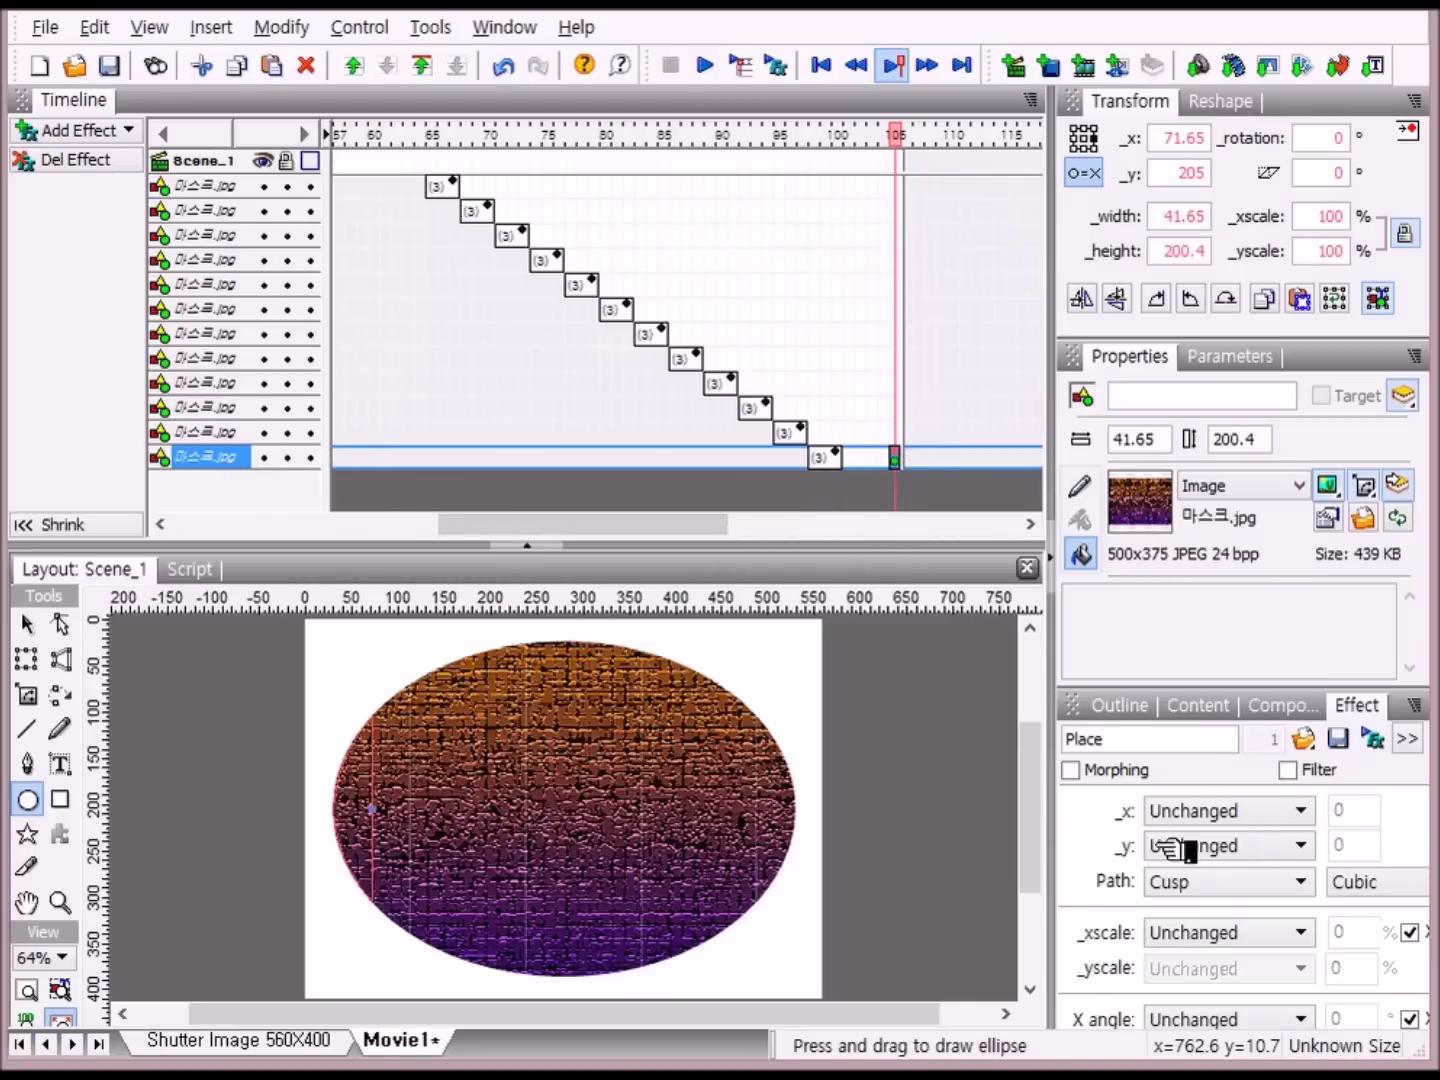
- Select all twelve 마스크.jpg pieces in the scene outline and group them as a Movie Clip
click(1140, 707)
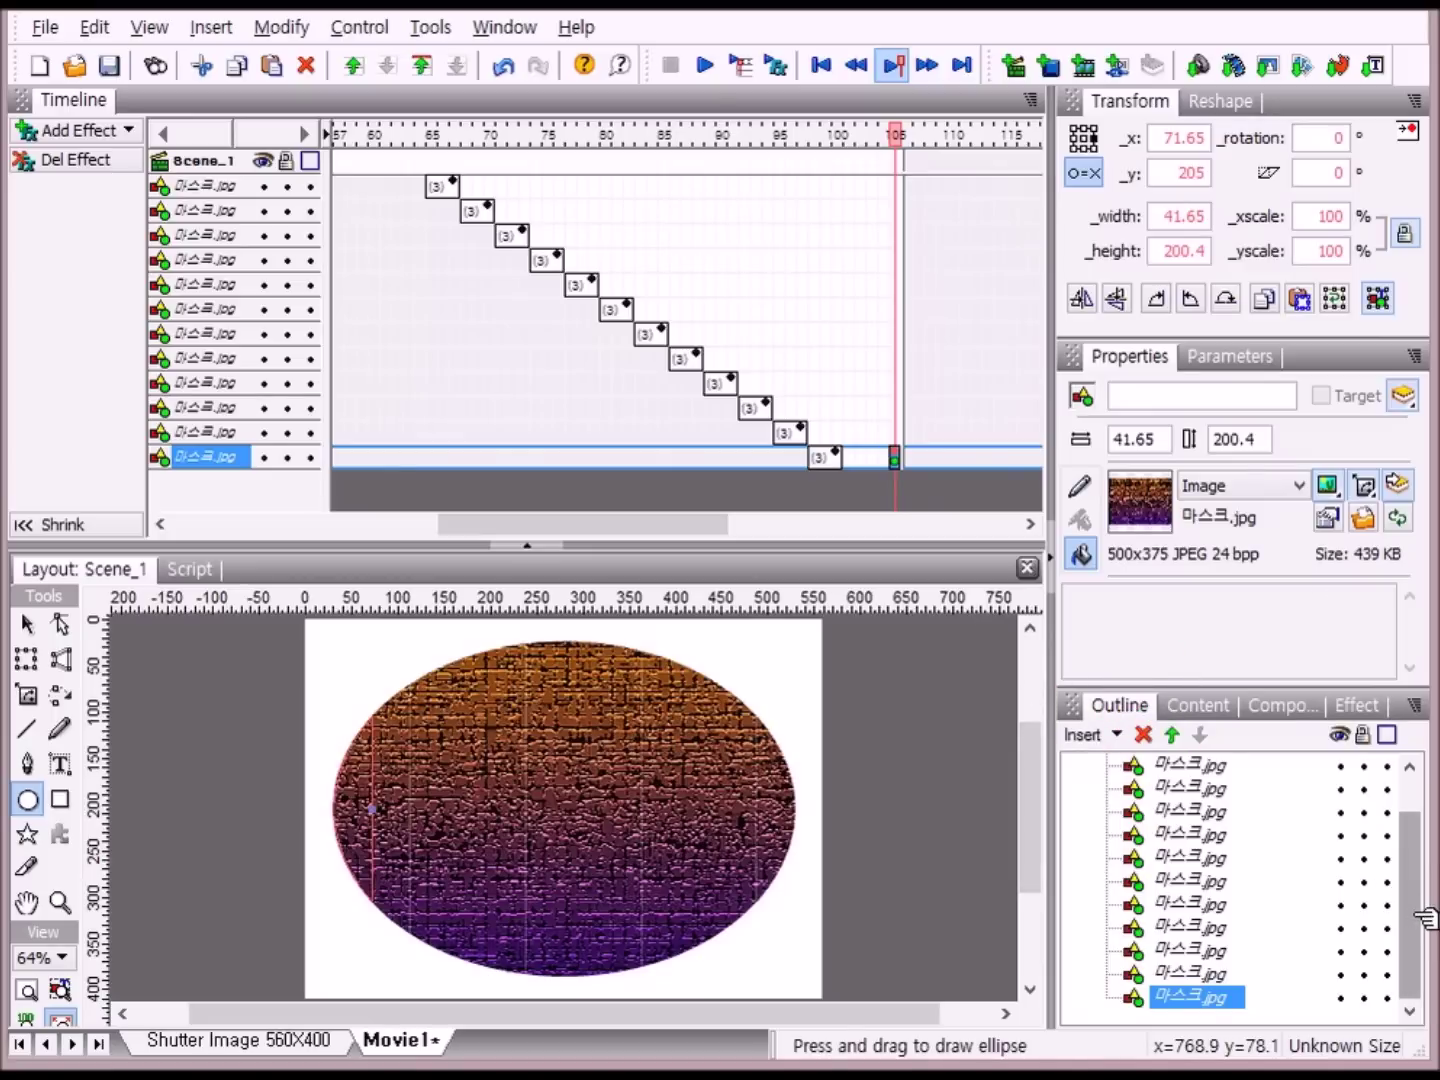
scroll(1412, 903, up, 1)
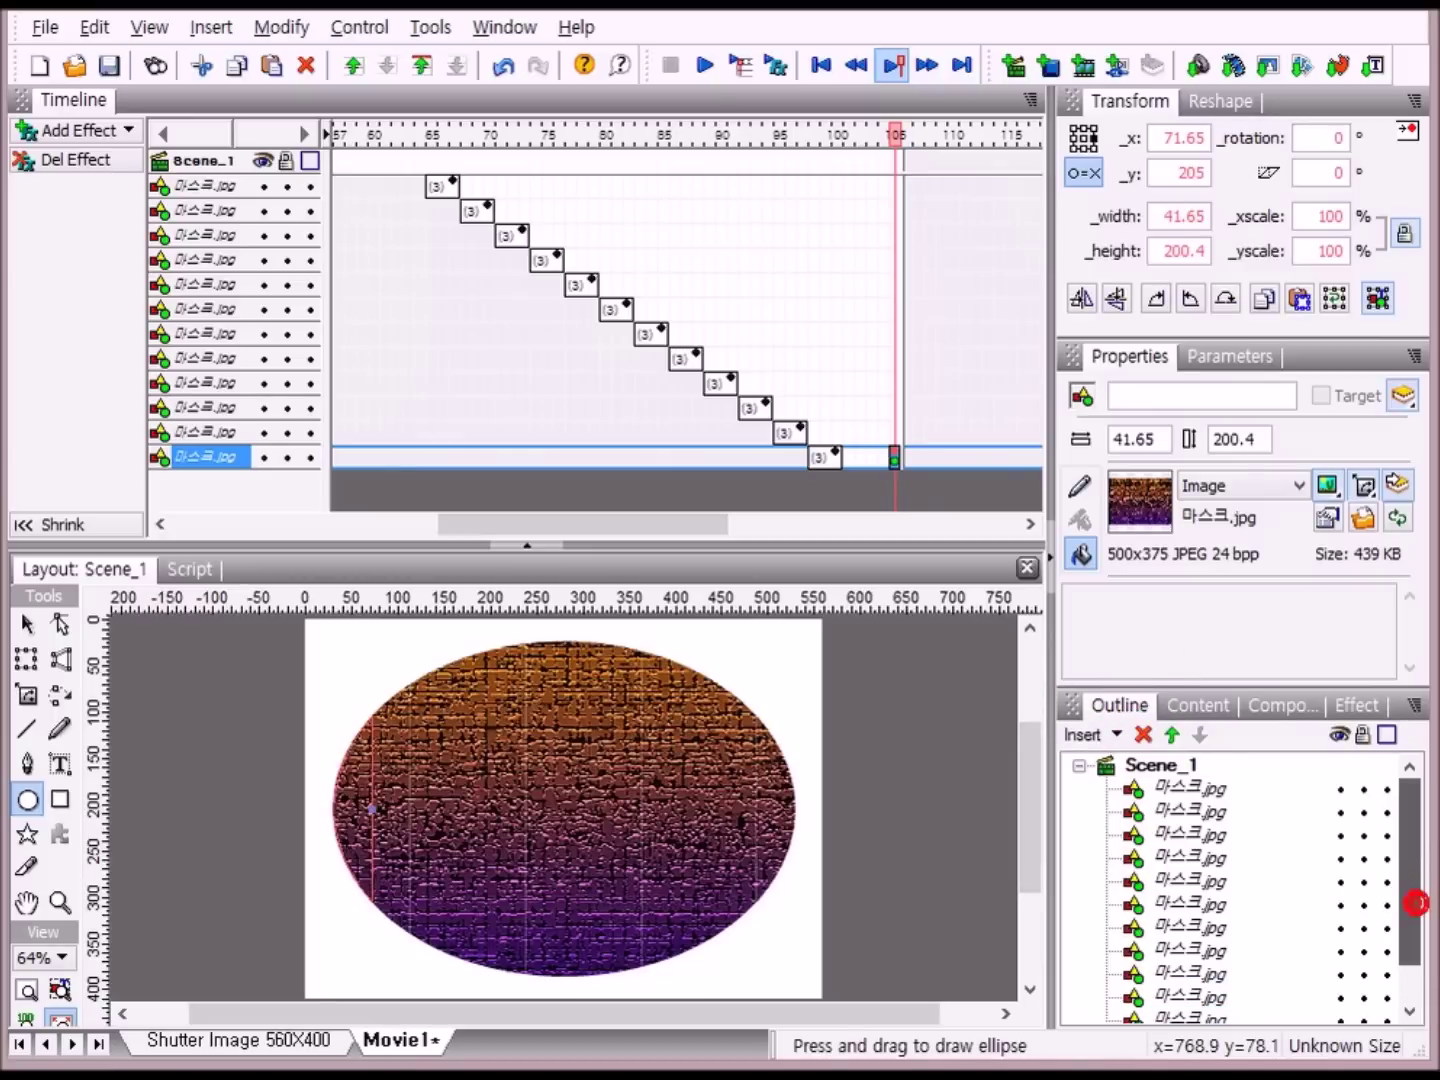
click(1190, 789)
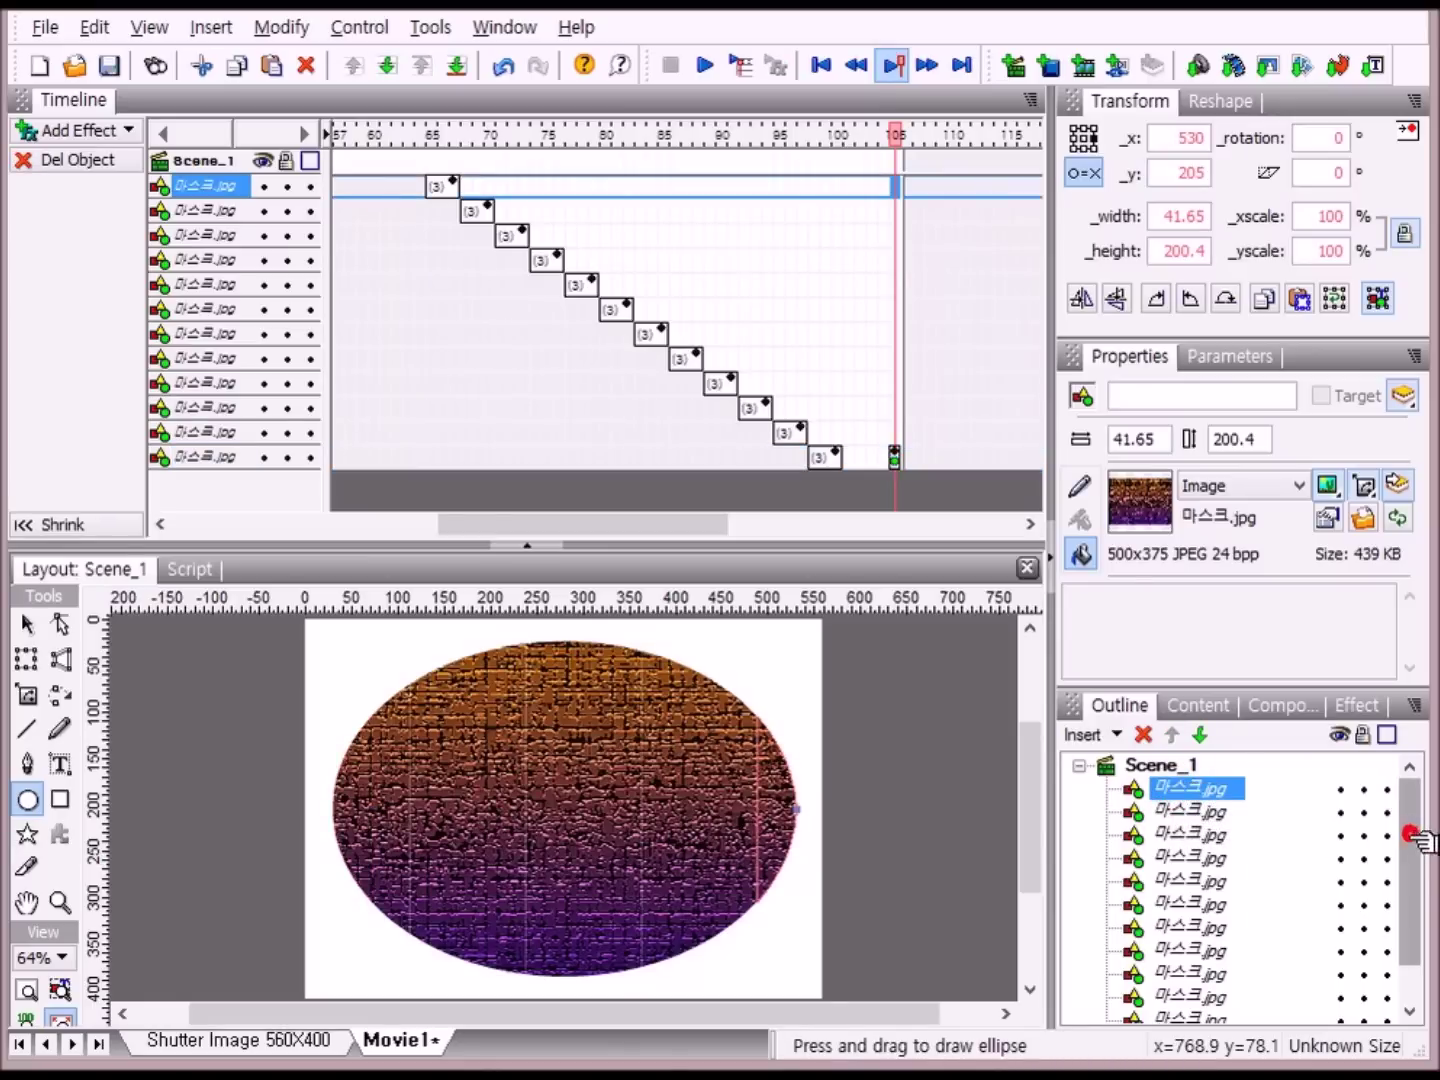
drag(1409, 835, 1415, 900)
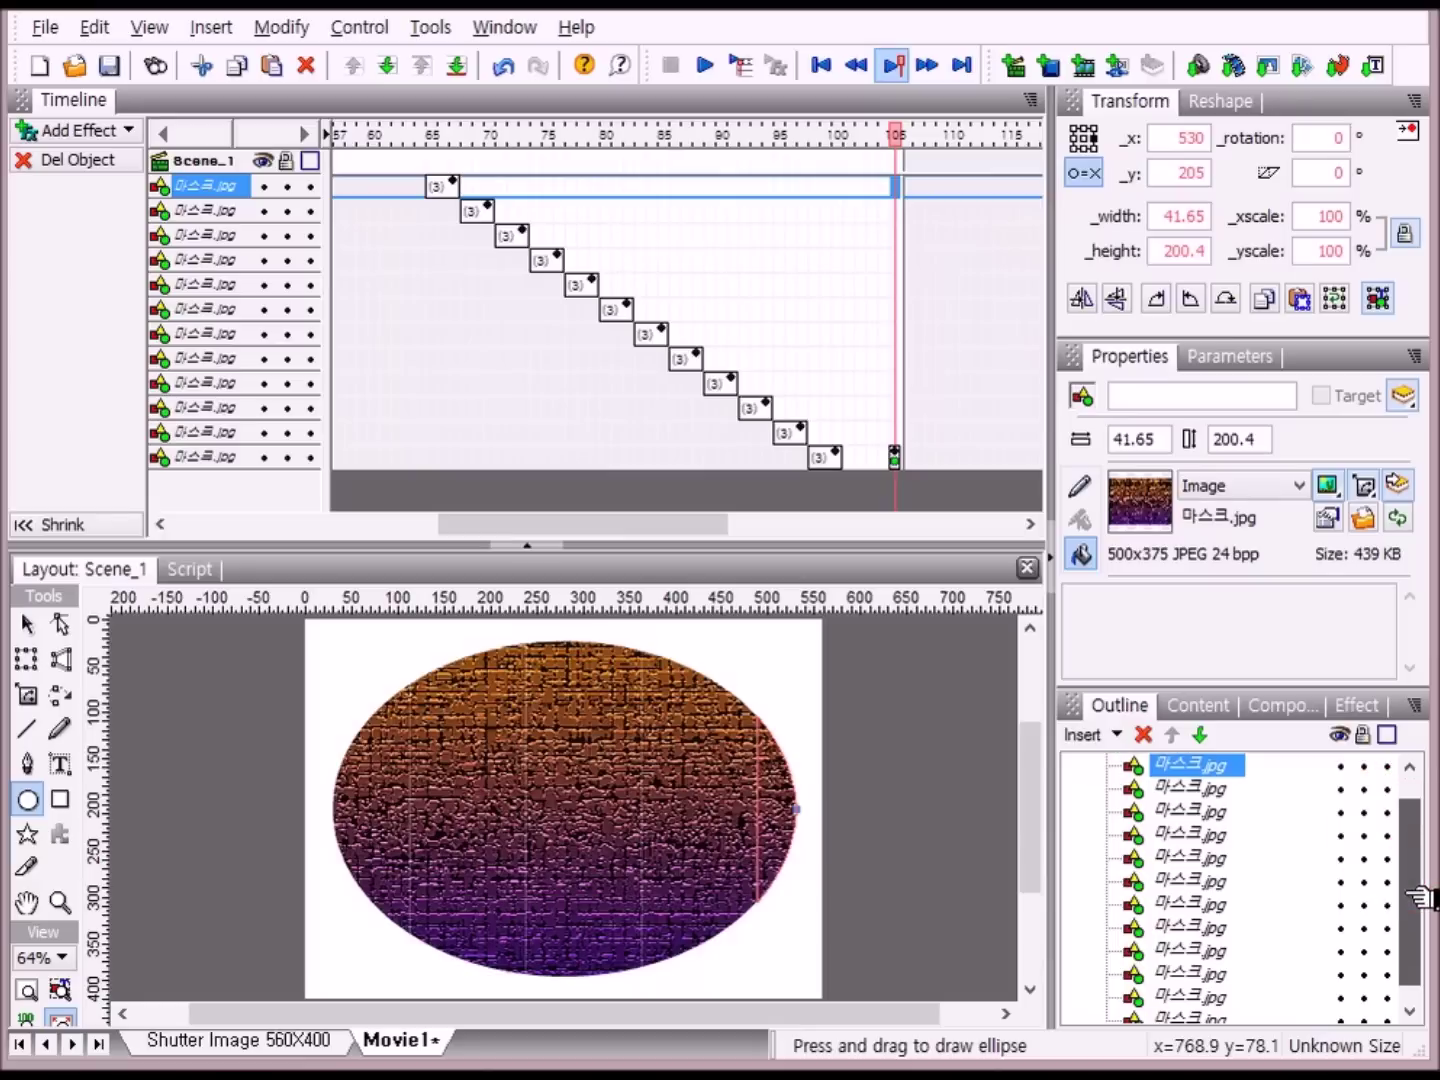
shift+click(1195, 995)
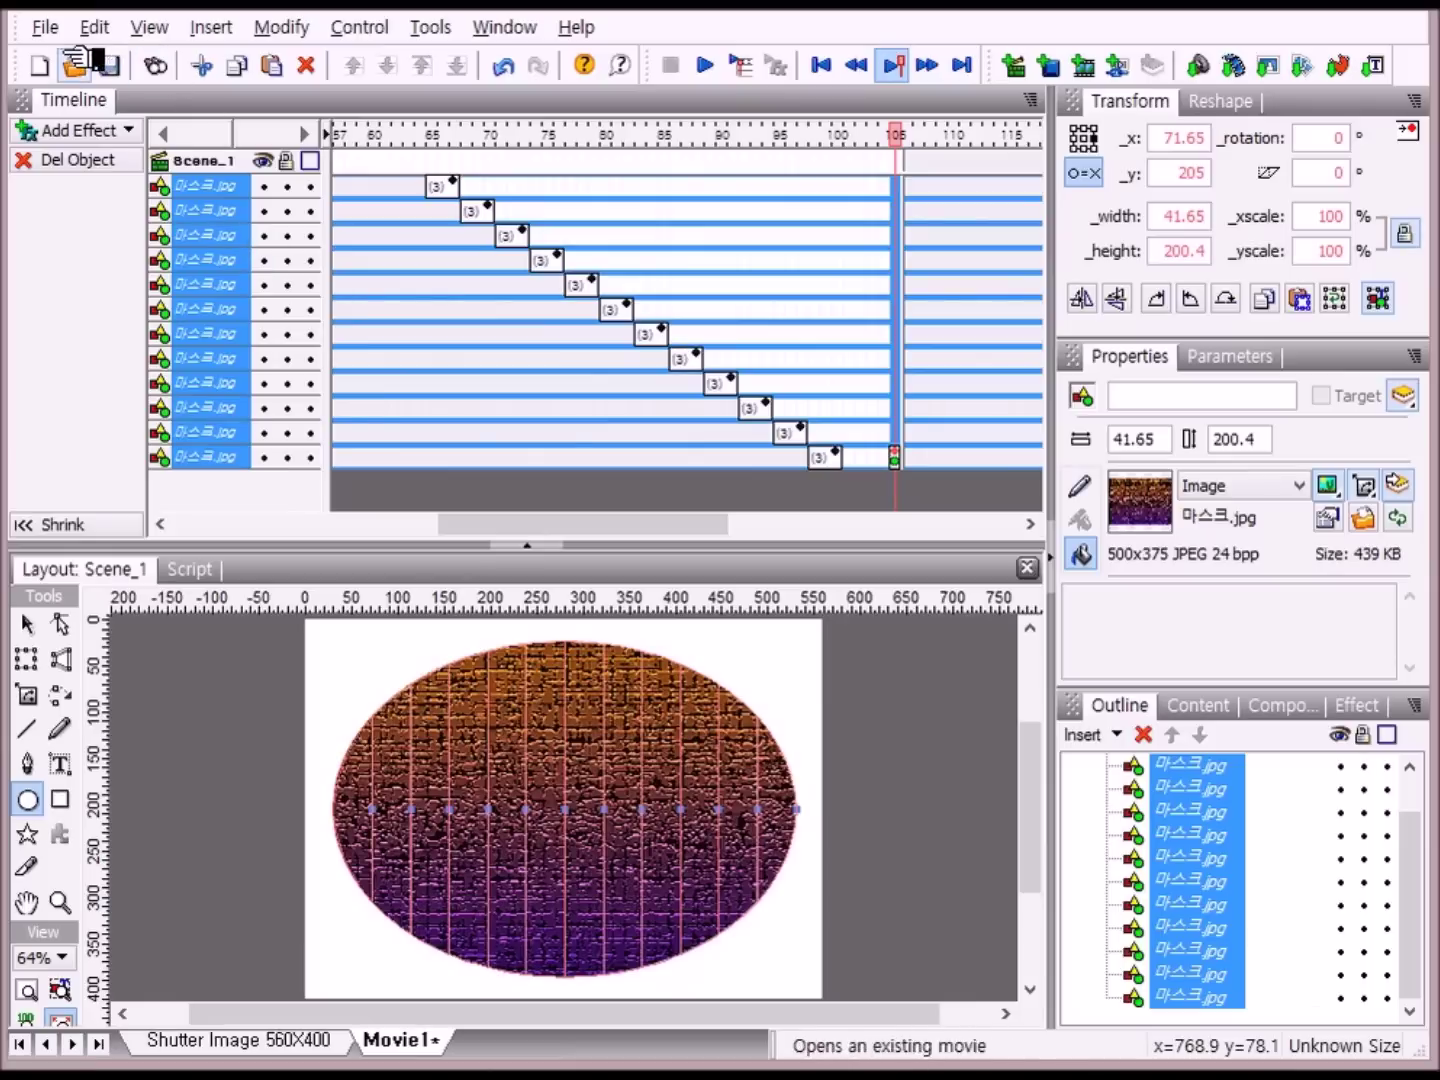
click(290, 31)
mouse_move(321, 104)
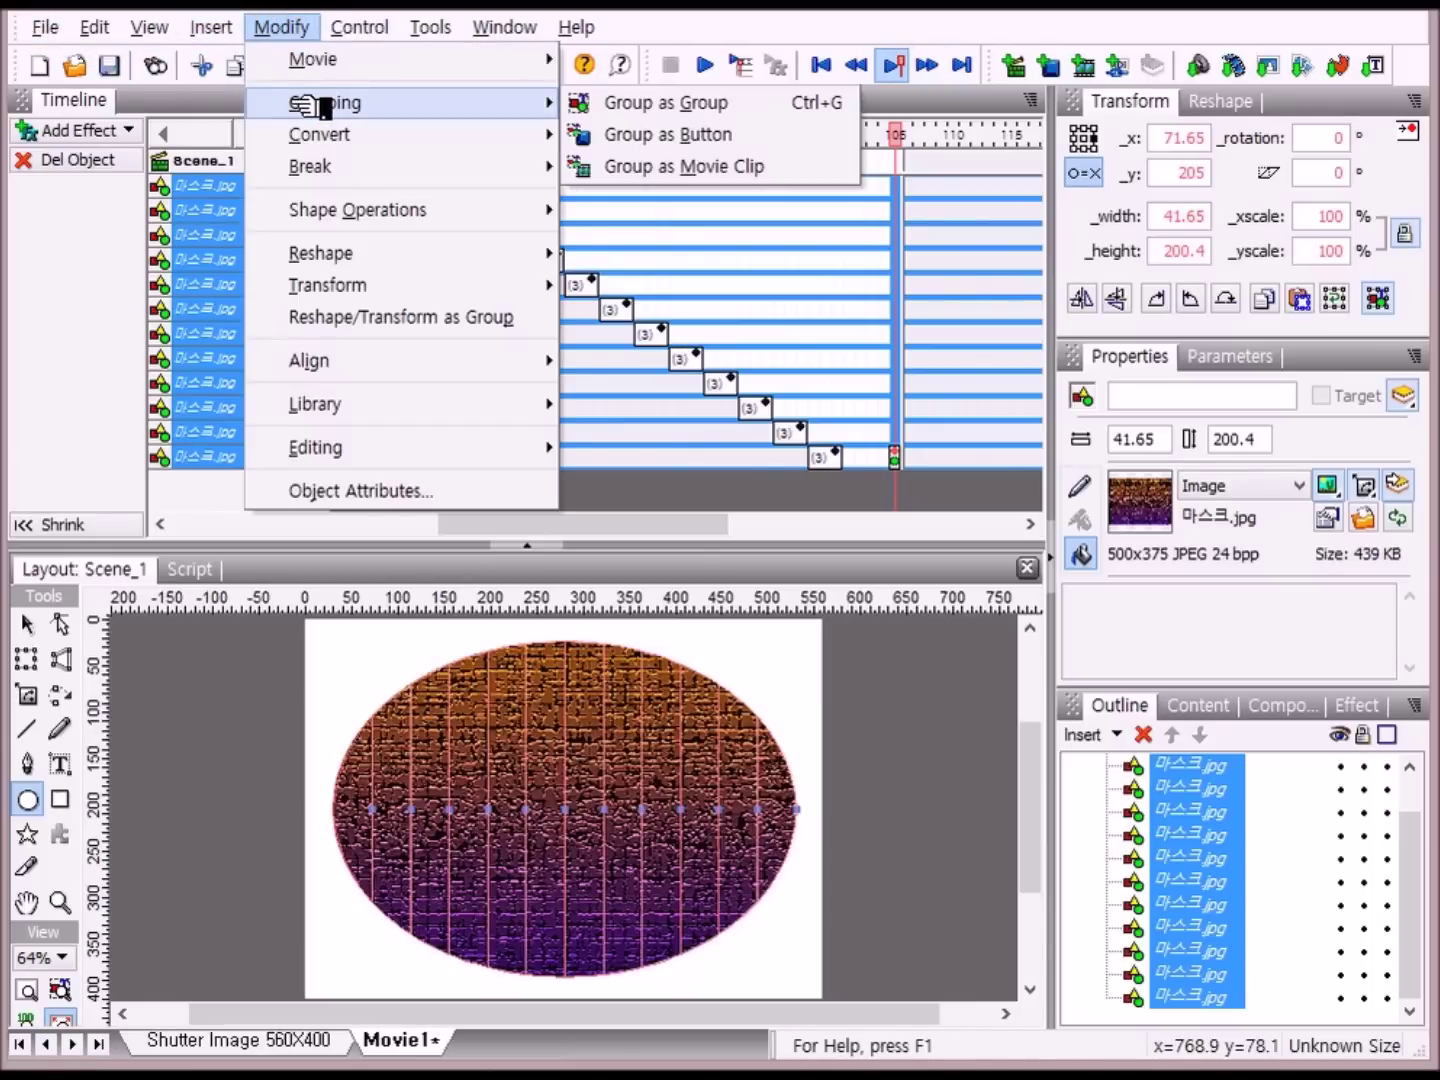
click(800, 167)
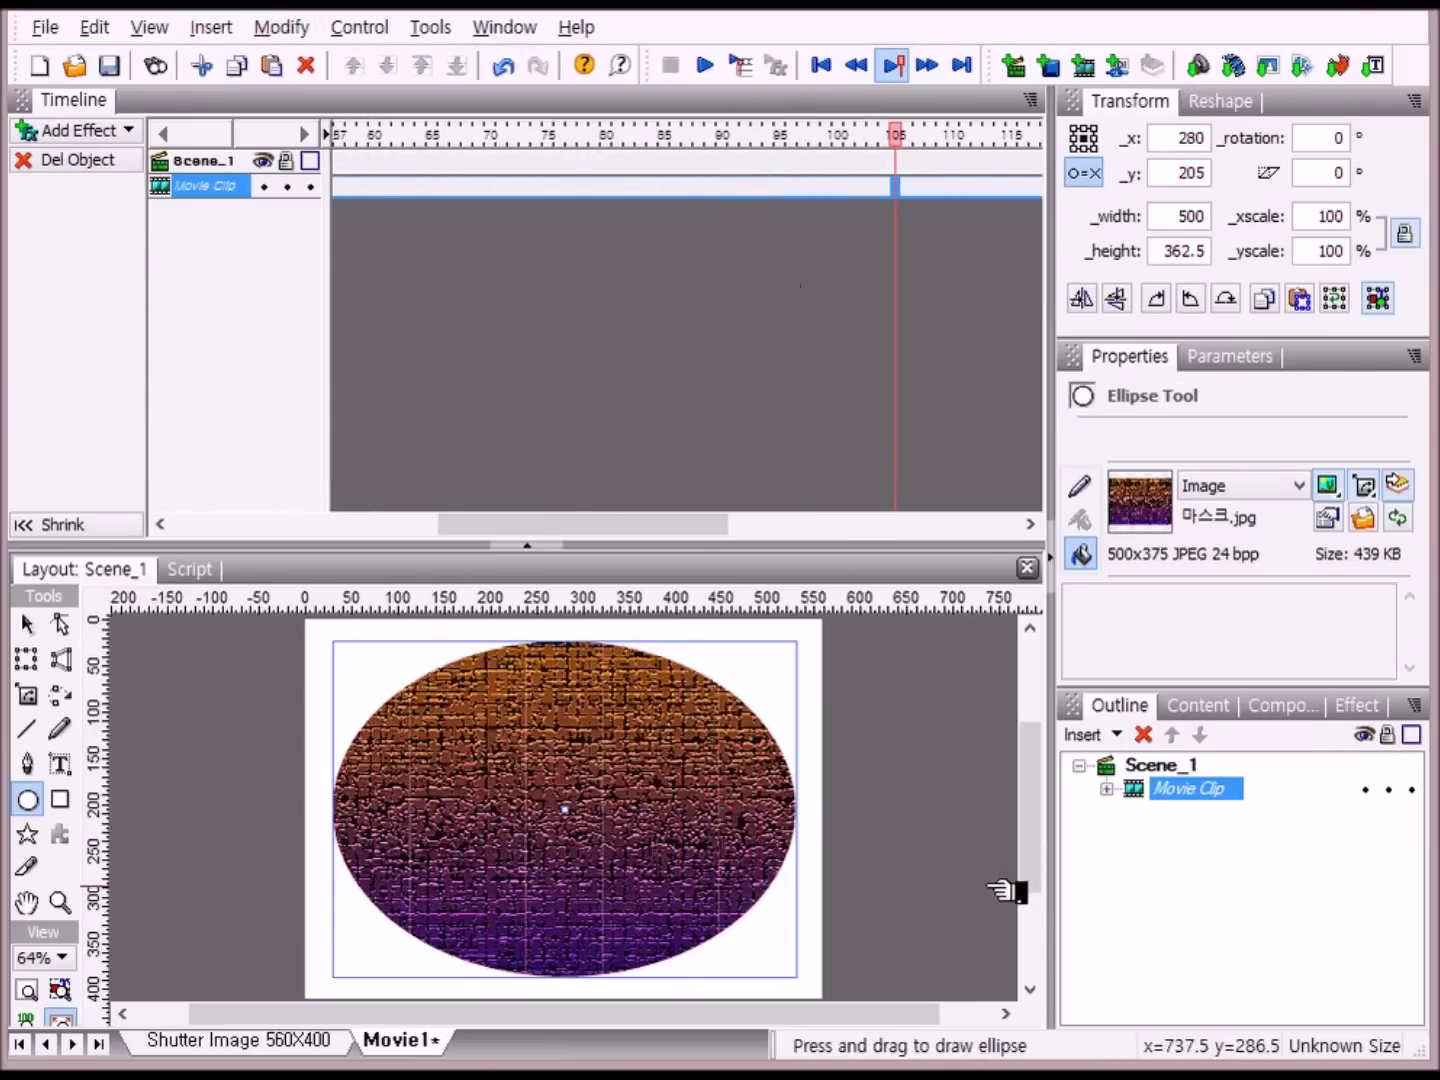
- Play and stop the shutter animation, and rename the Movie Clip as 마스크
click(712, 66)
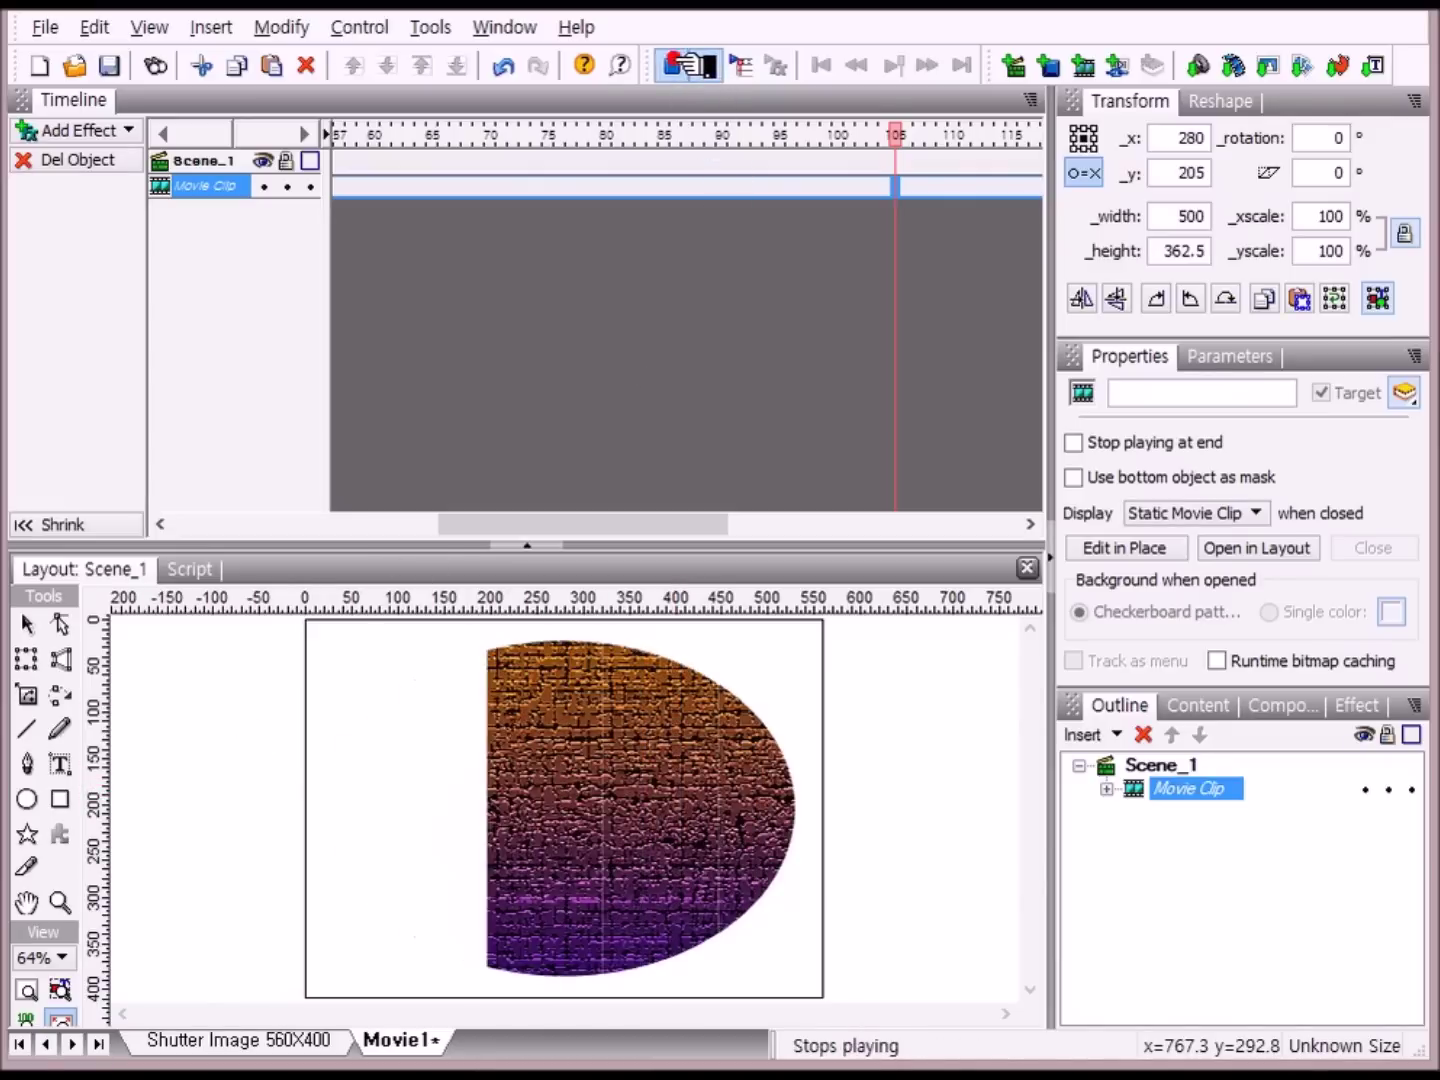
click(670, 65)
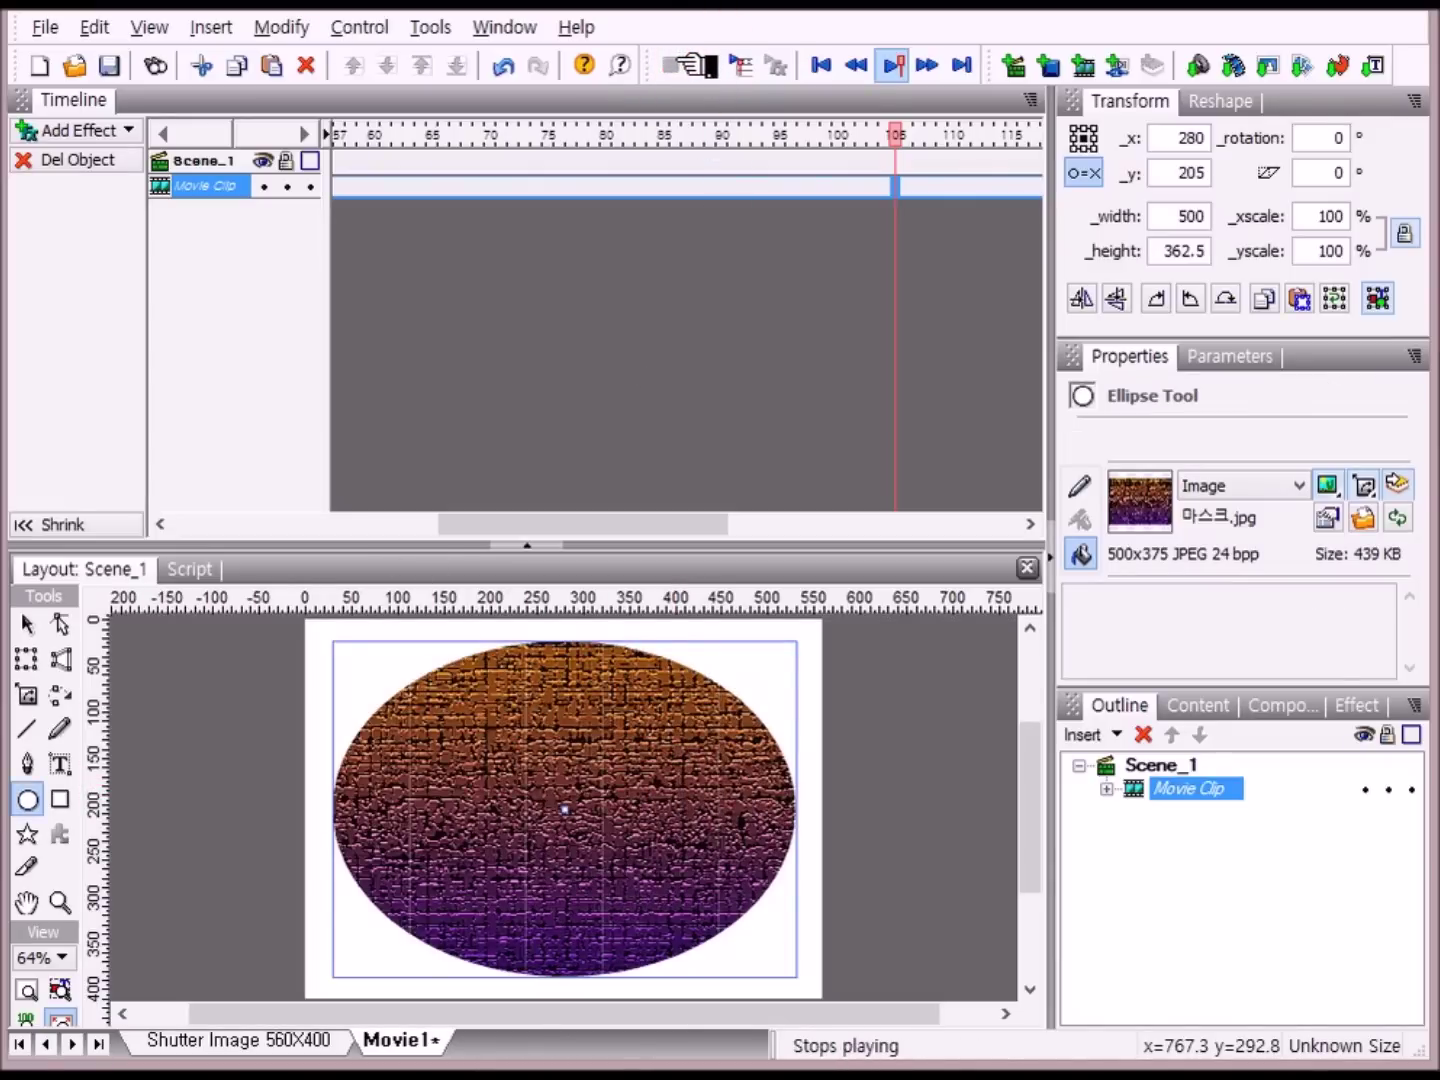
click(1201, 789)
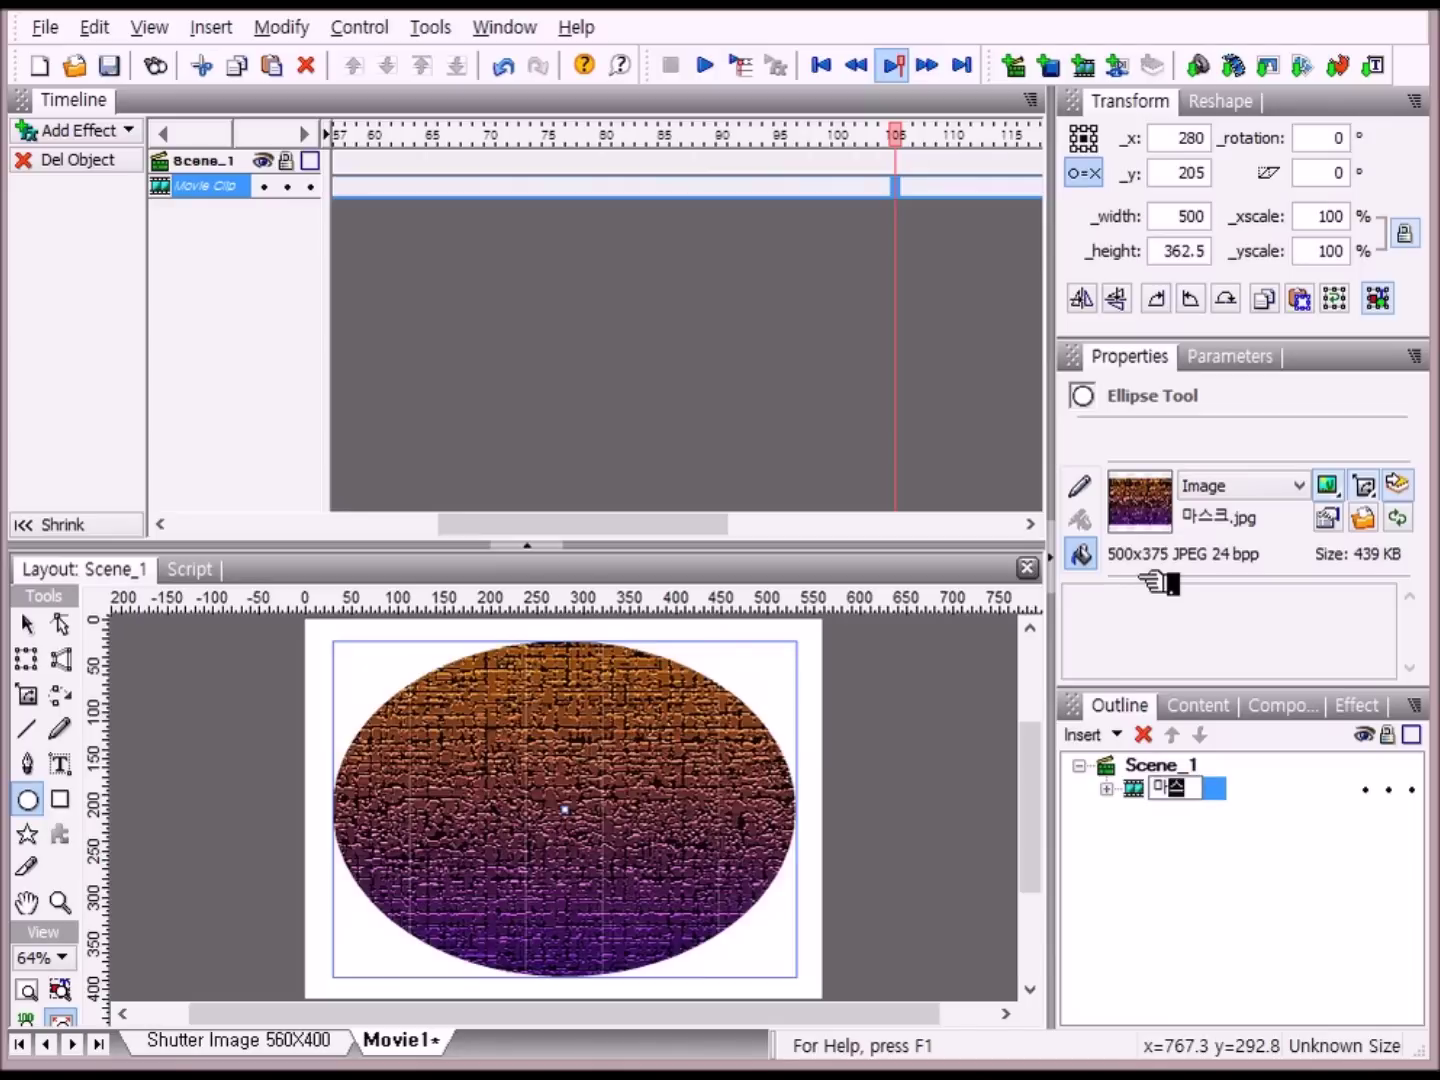
key(Return)
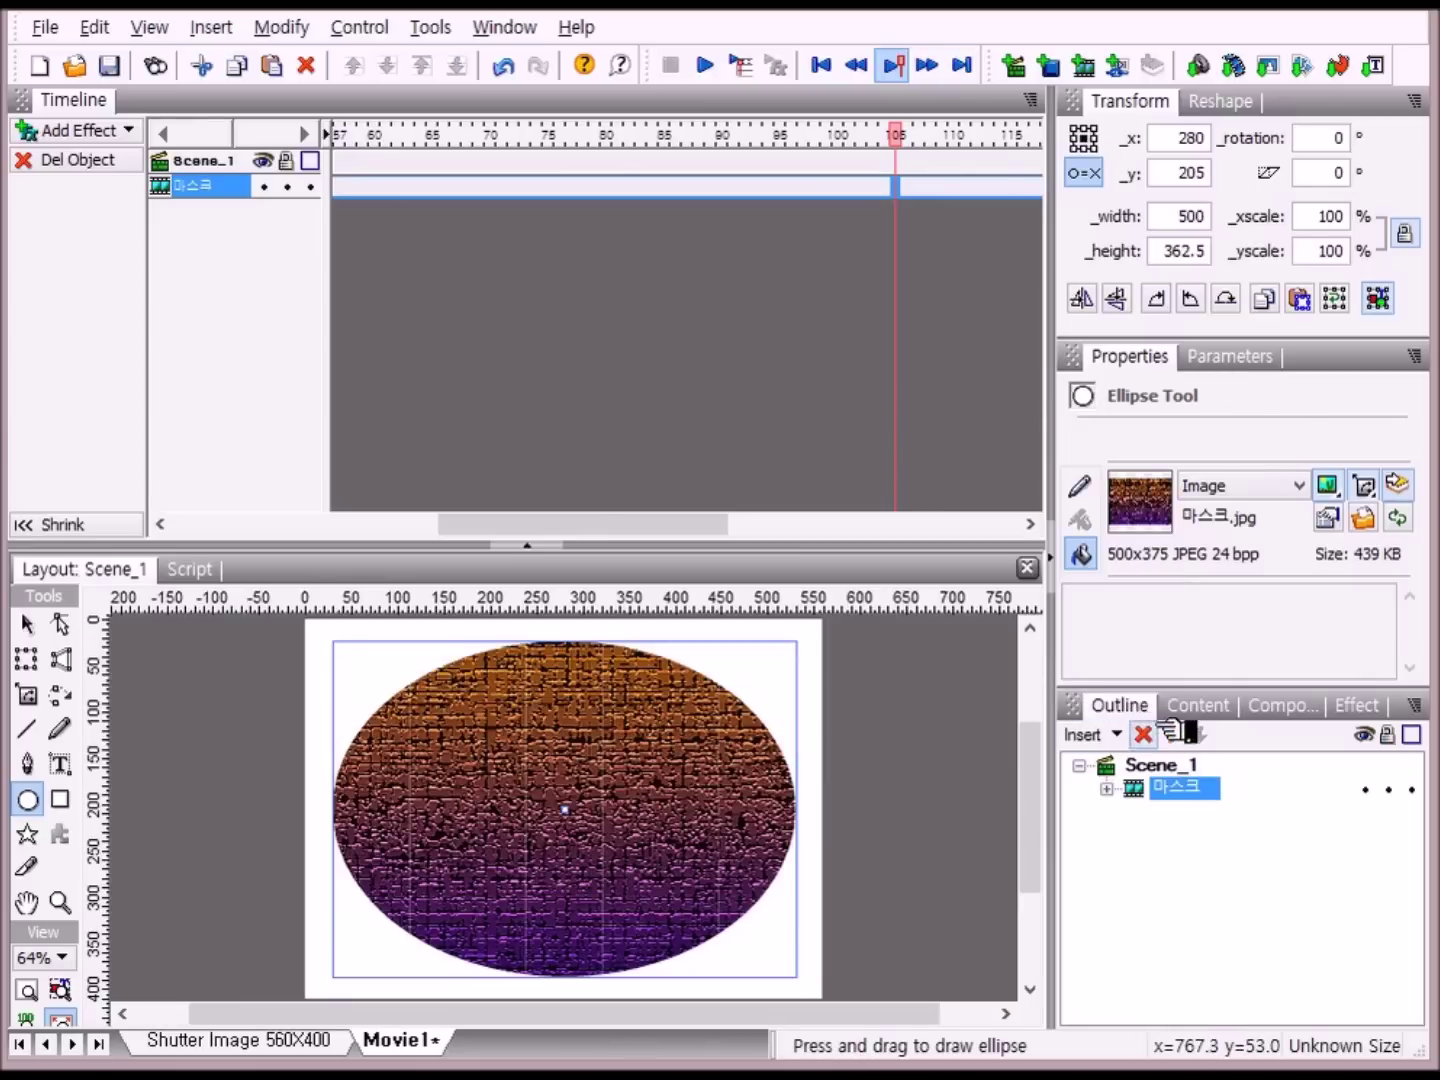
- Select Scene_1, check the Ellipse tool's stroke style and set its fill type to Solid
click(1166, 766)
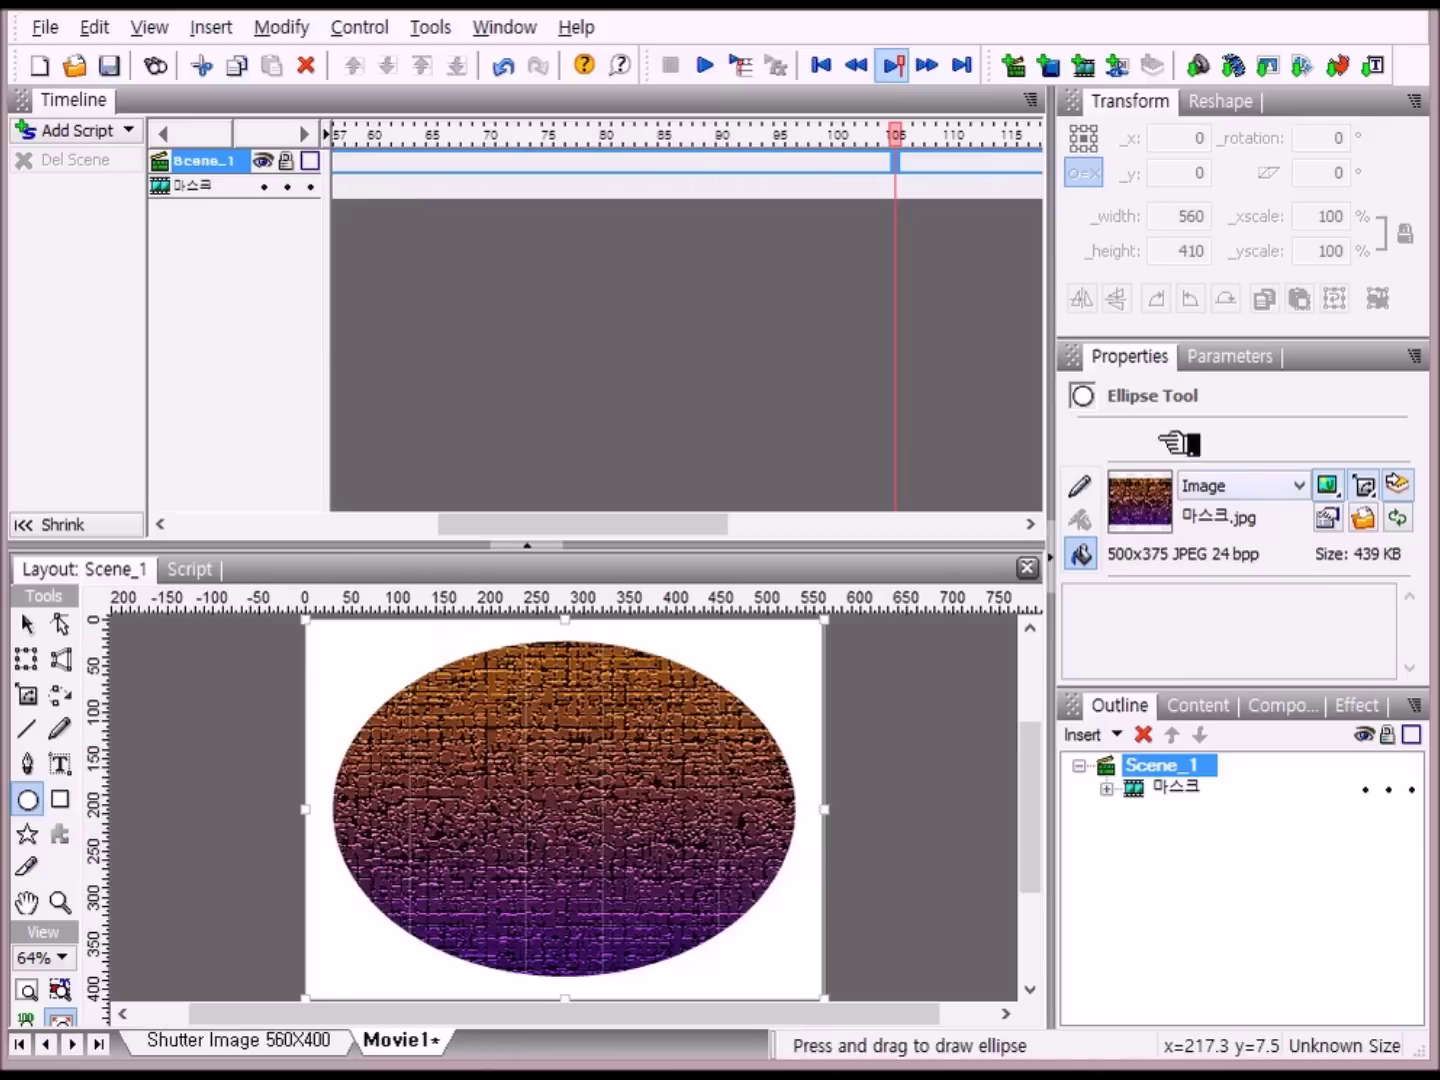
click(1083, 486)
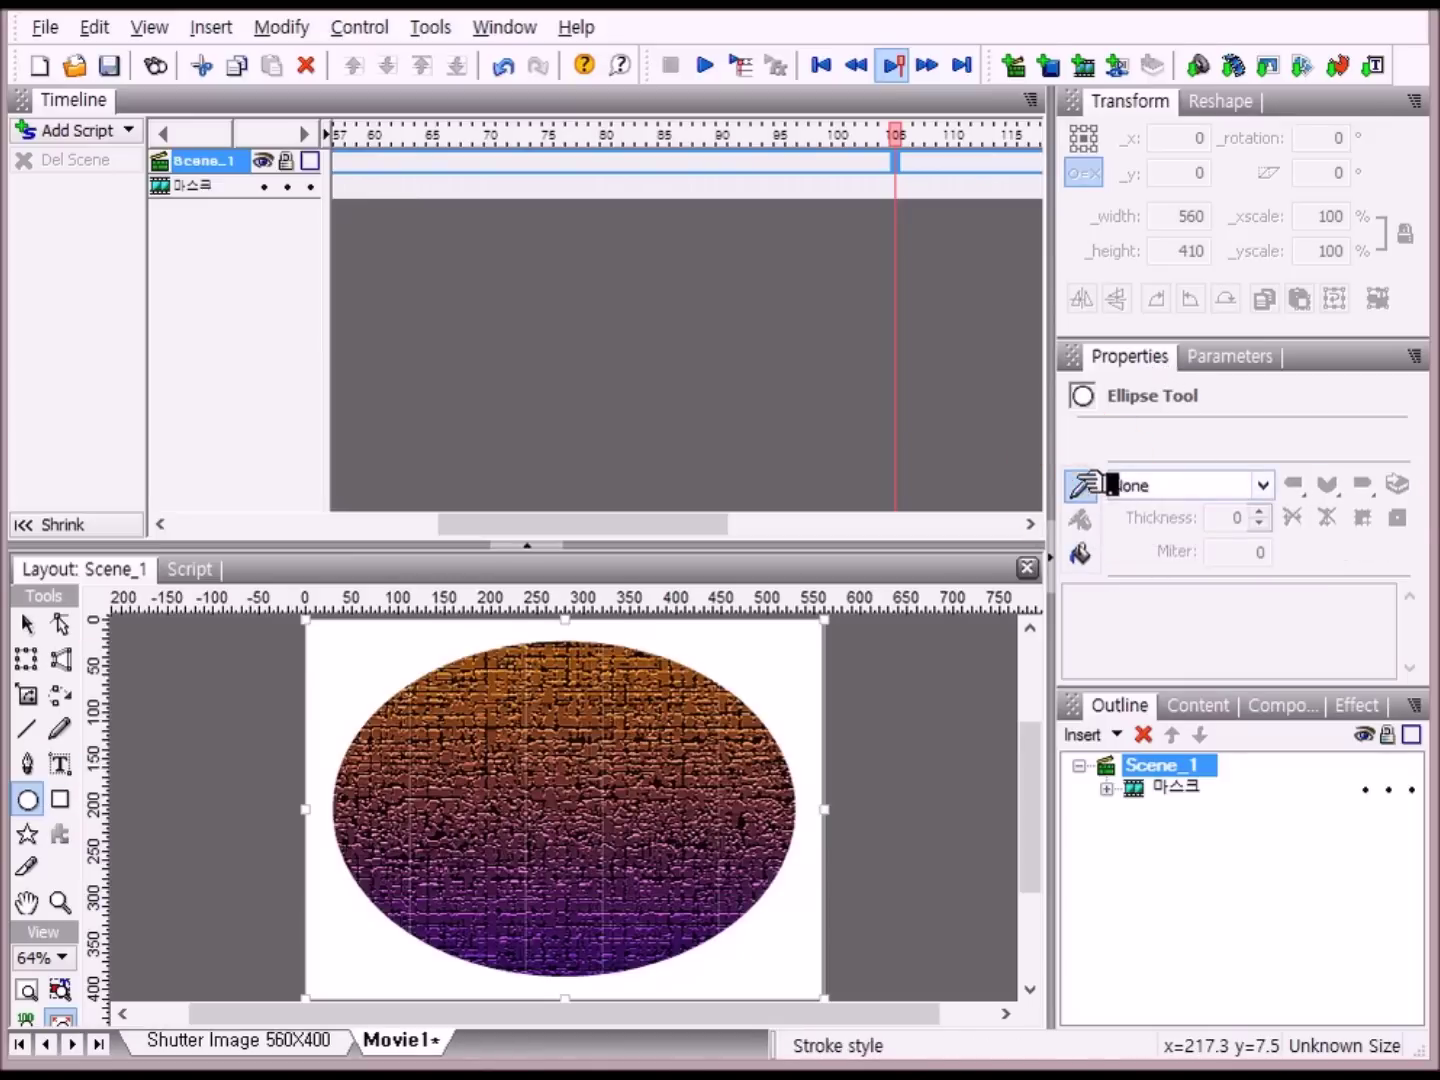
click(1080, 554)
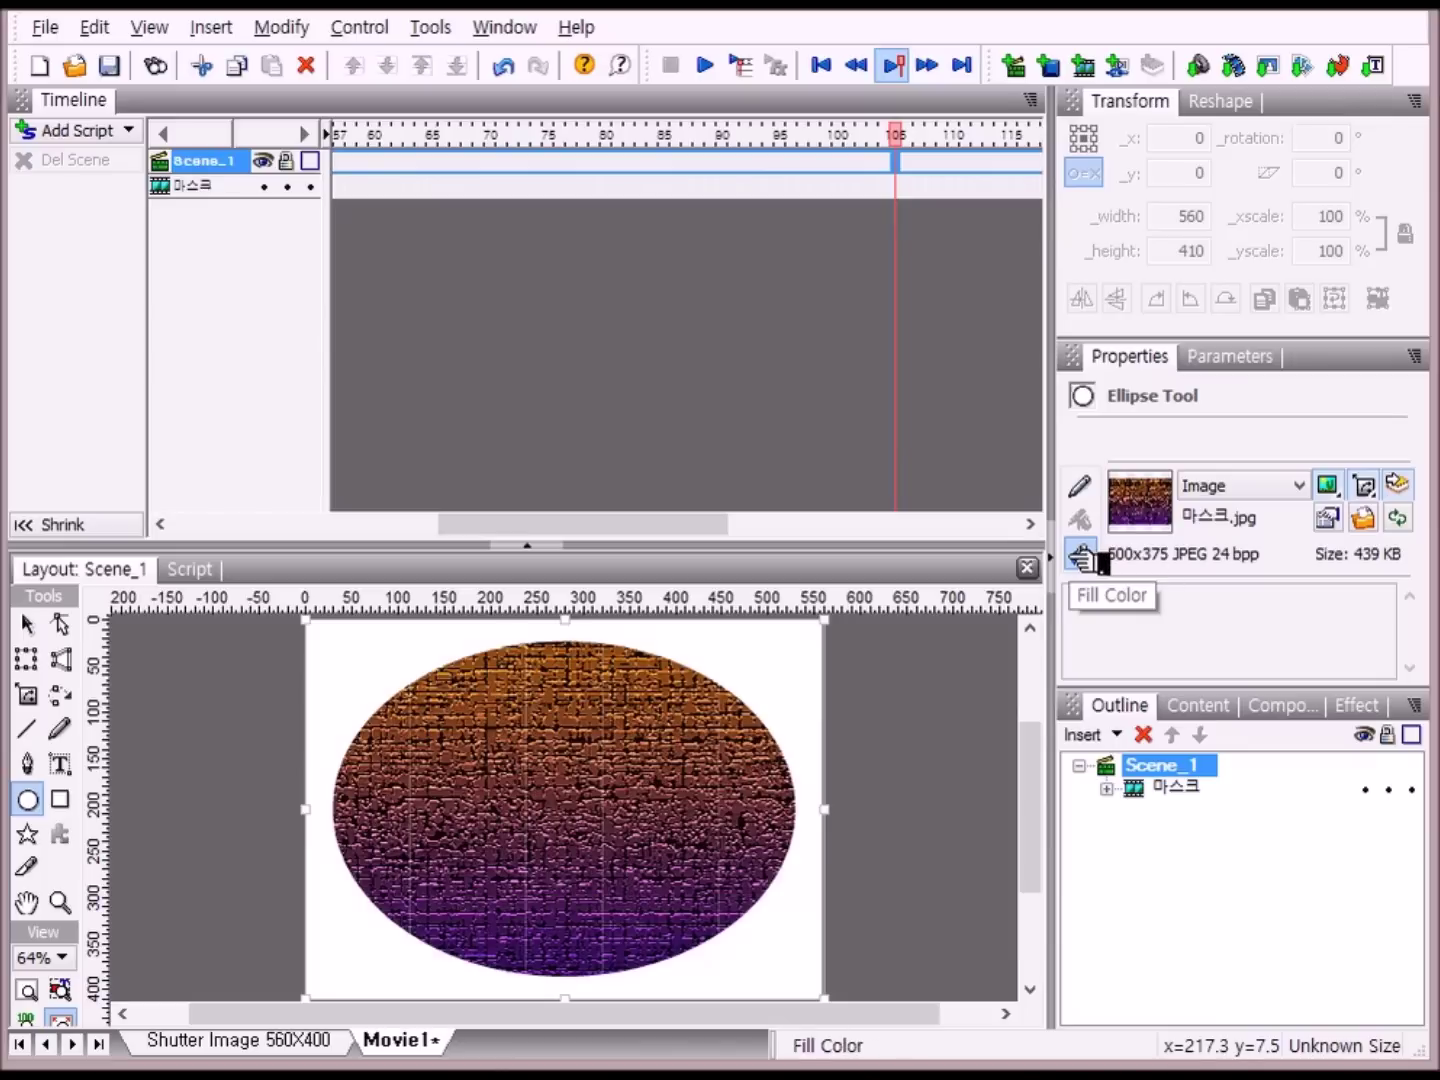
click(1305, 486)
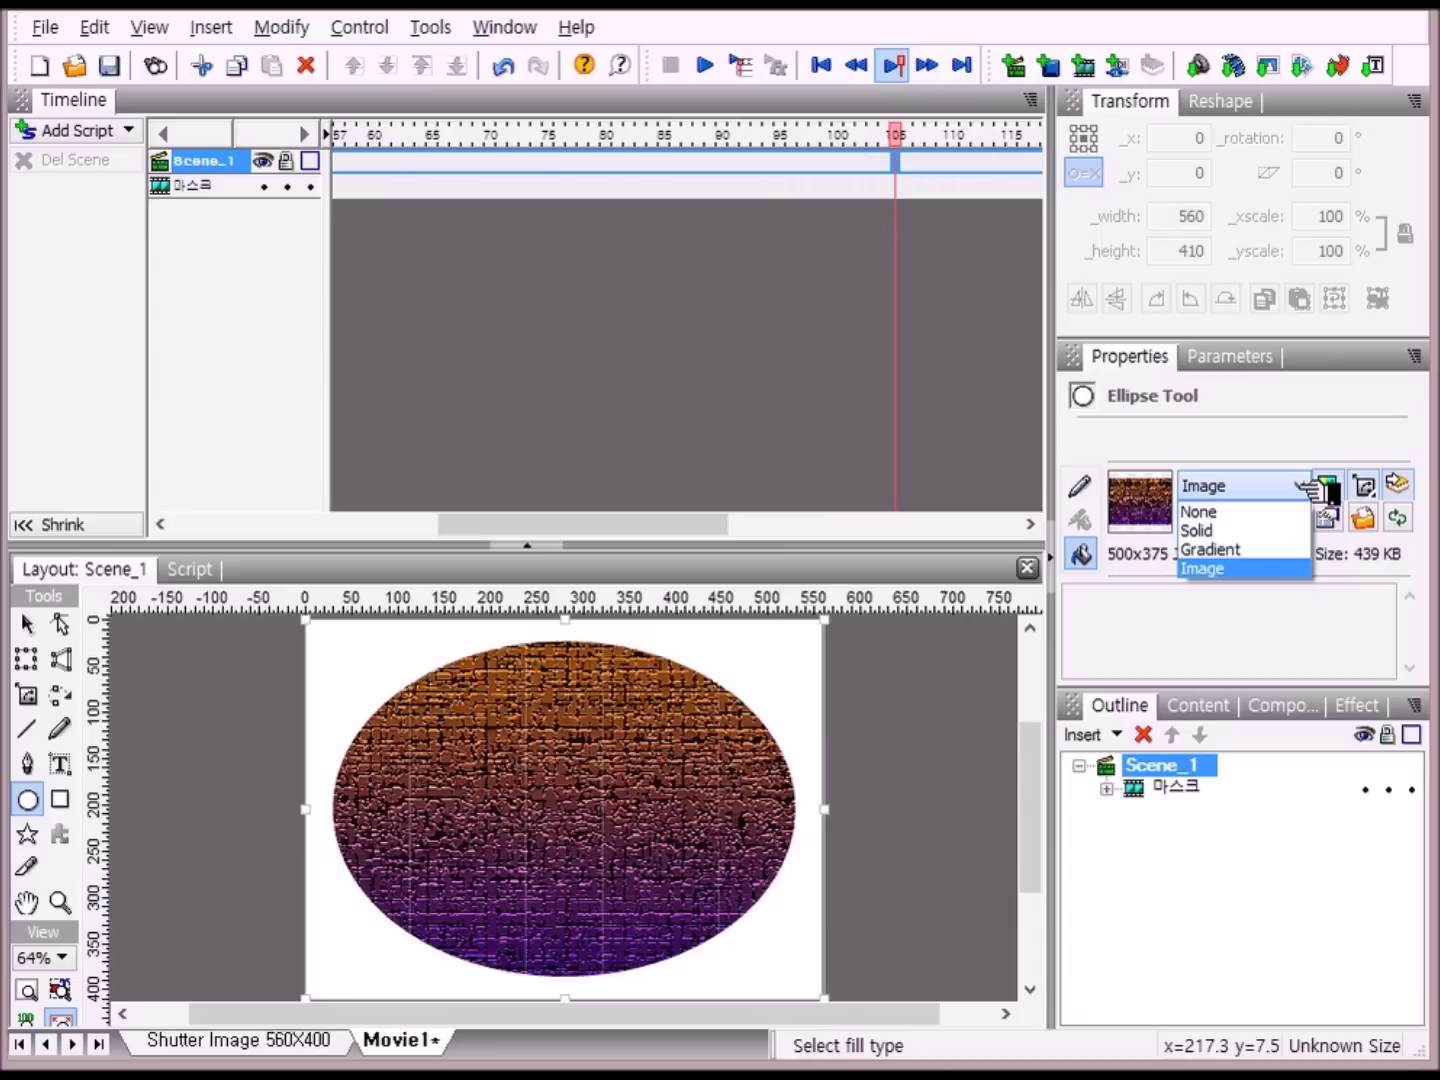
click(1238, 532)
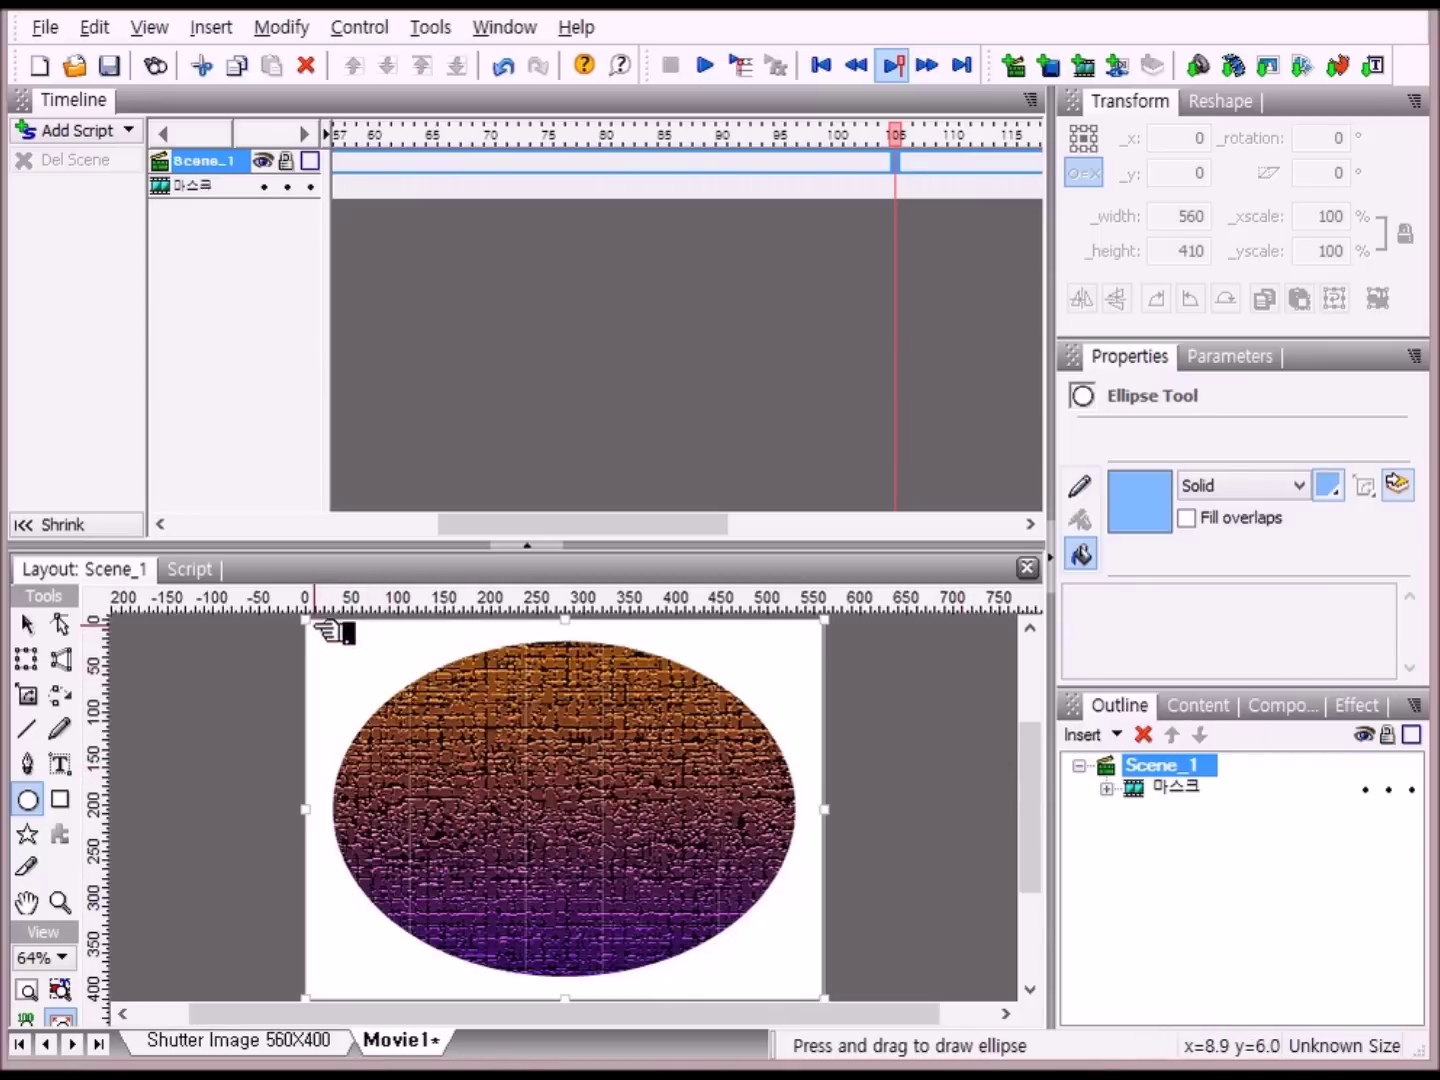
- Draw a solid blue ellipse about 547 by 396 pixels over the mask and resize it to 500 by 375
drag(313, 624, 823, 994)
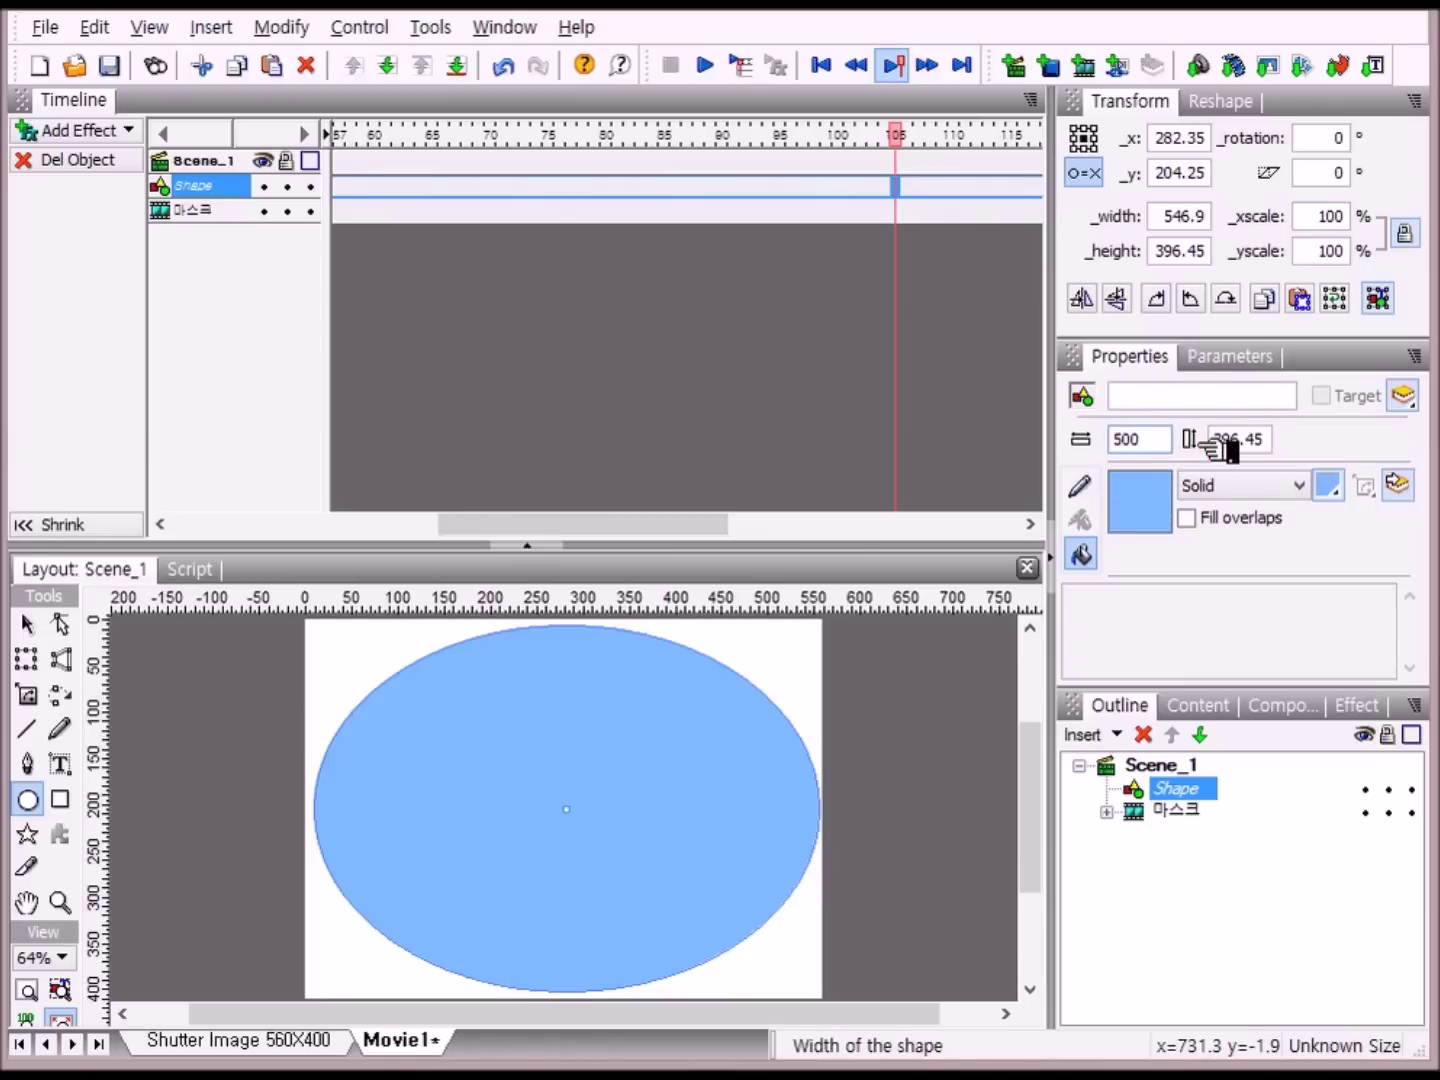
key(Tab)
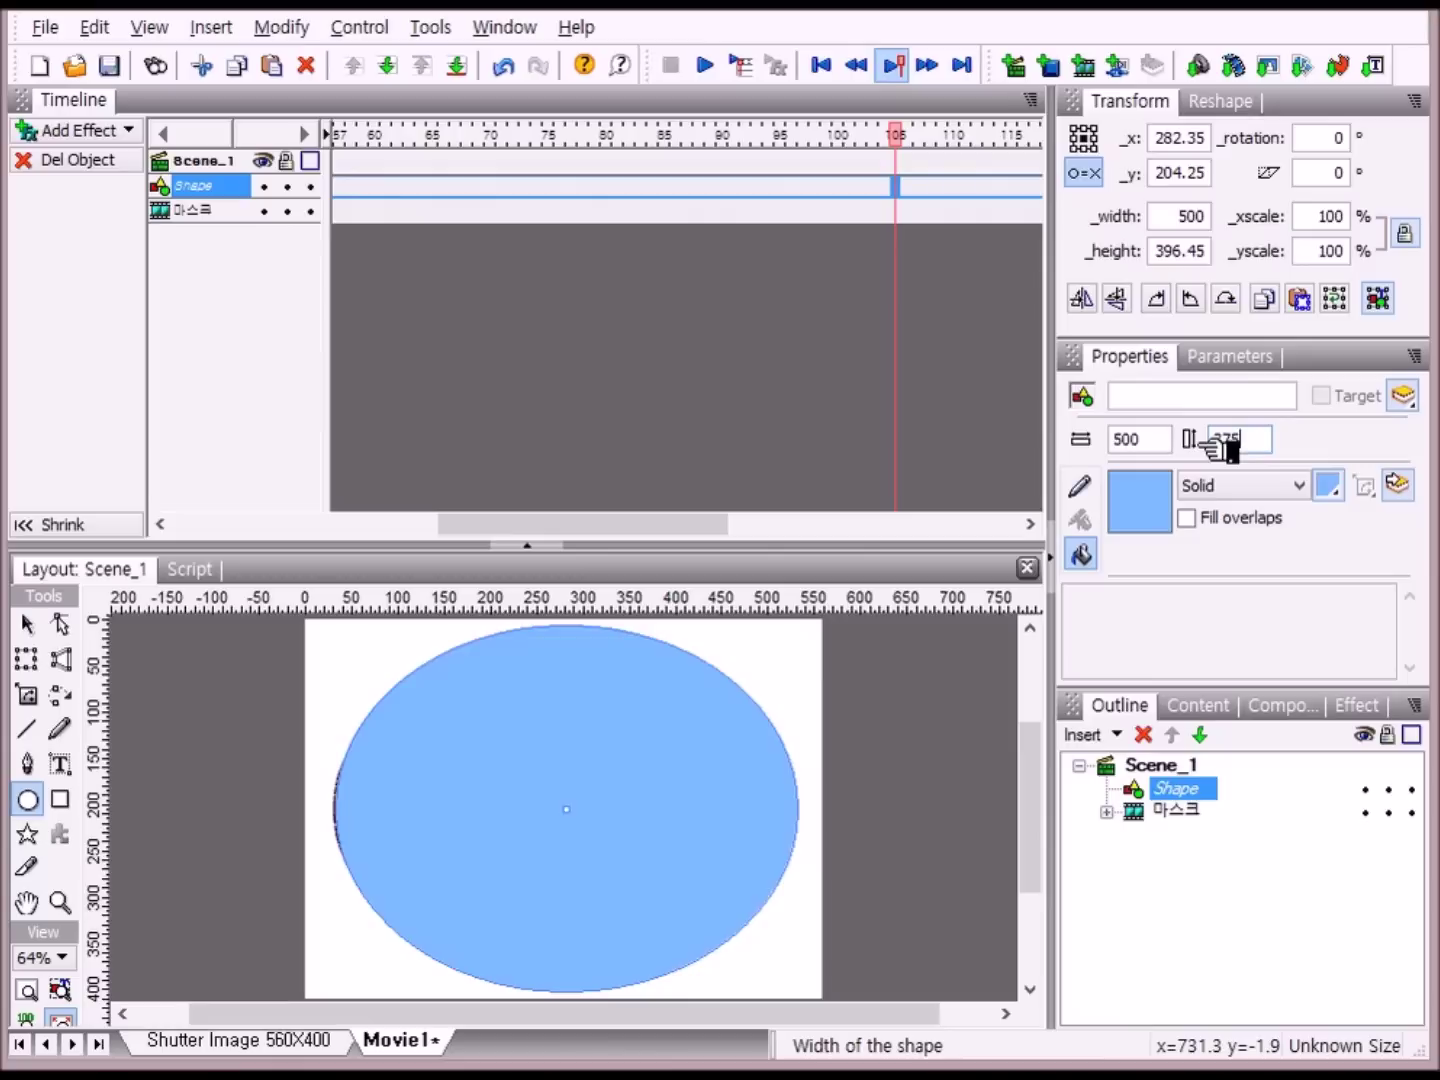
key(Return)
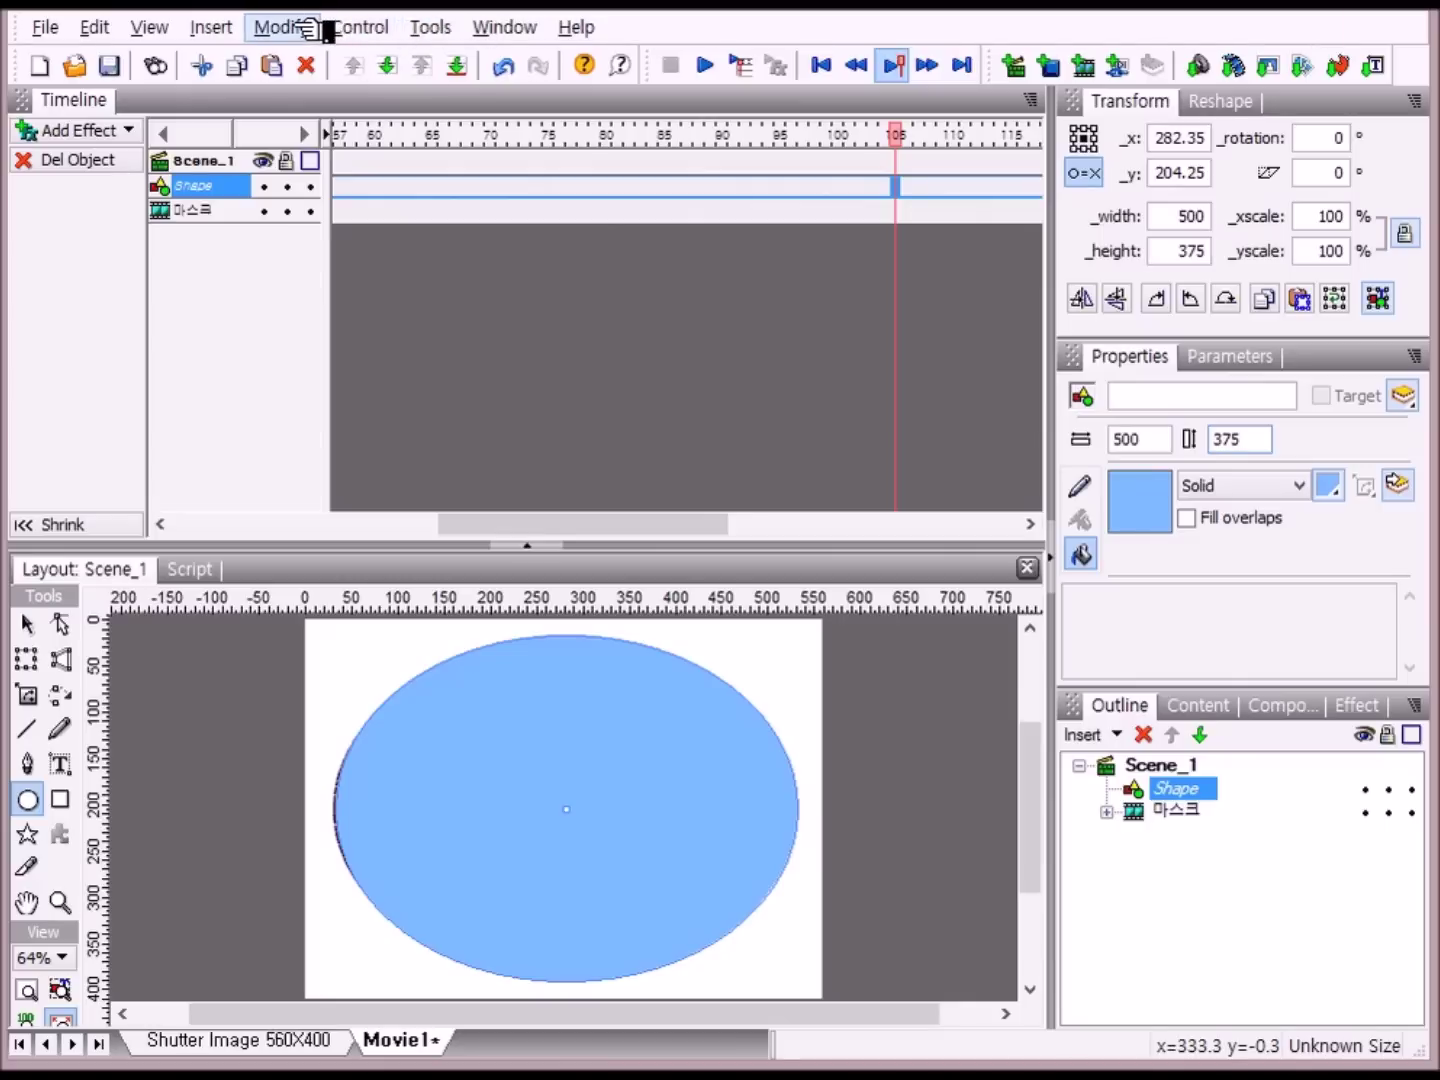
- Centre the blue ellipse horizontally and vertically on the stage with the Align options
click(510, 28)
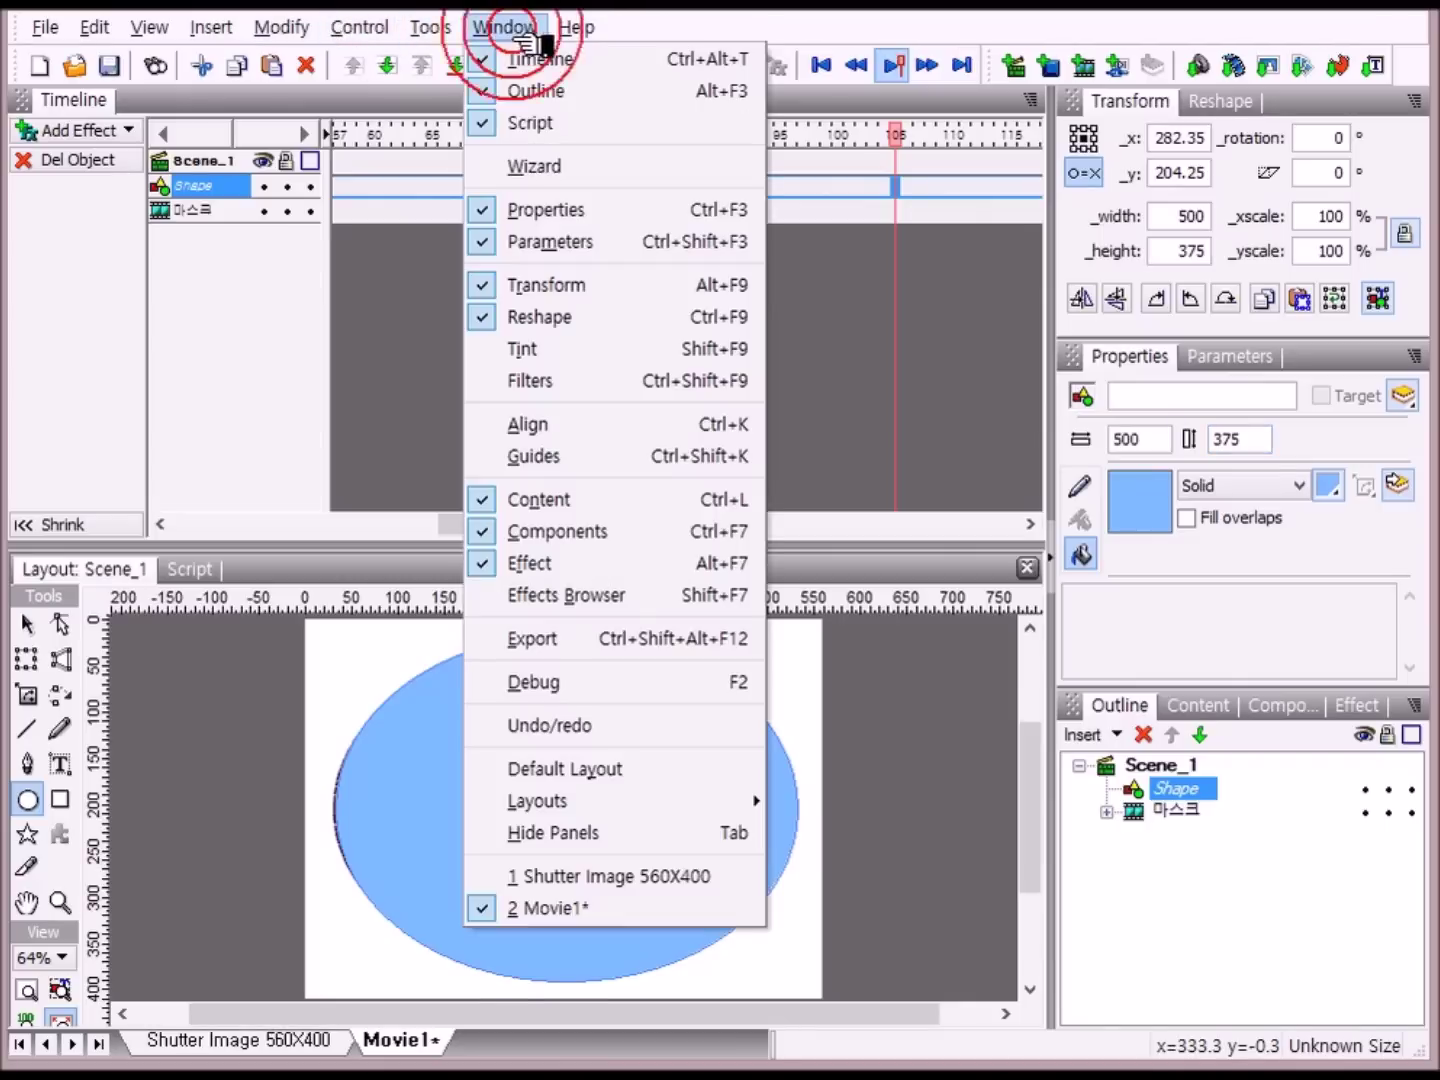
click(615, 425)
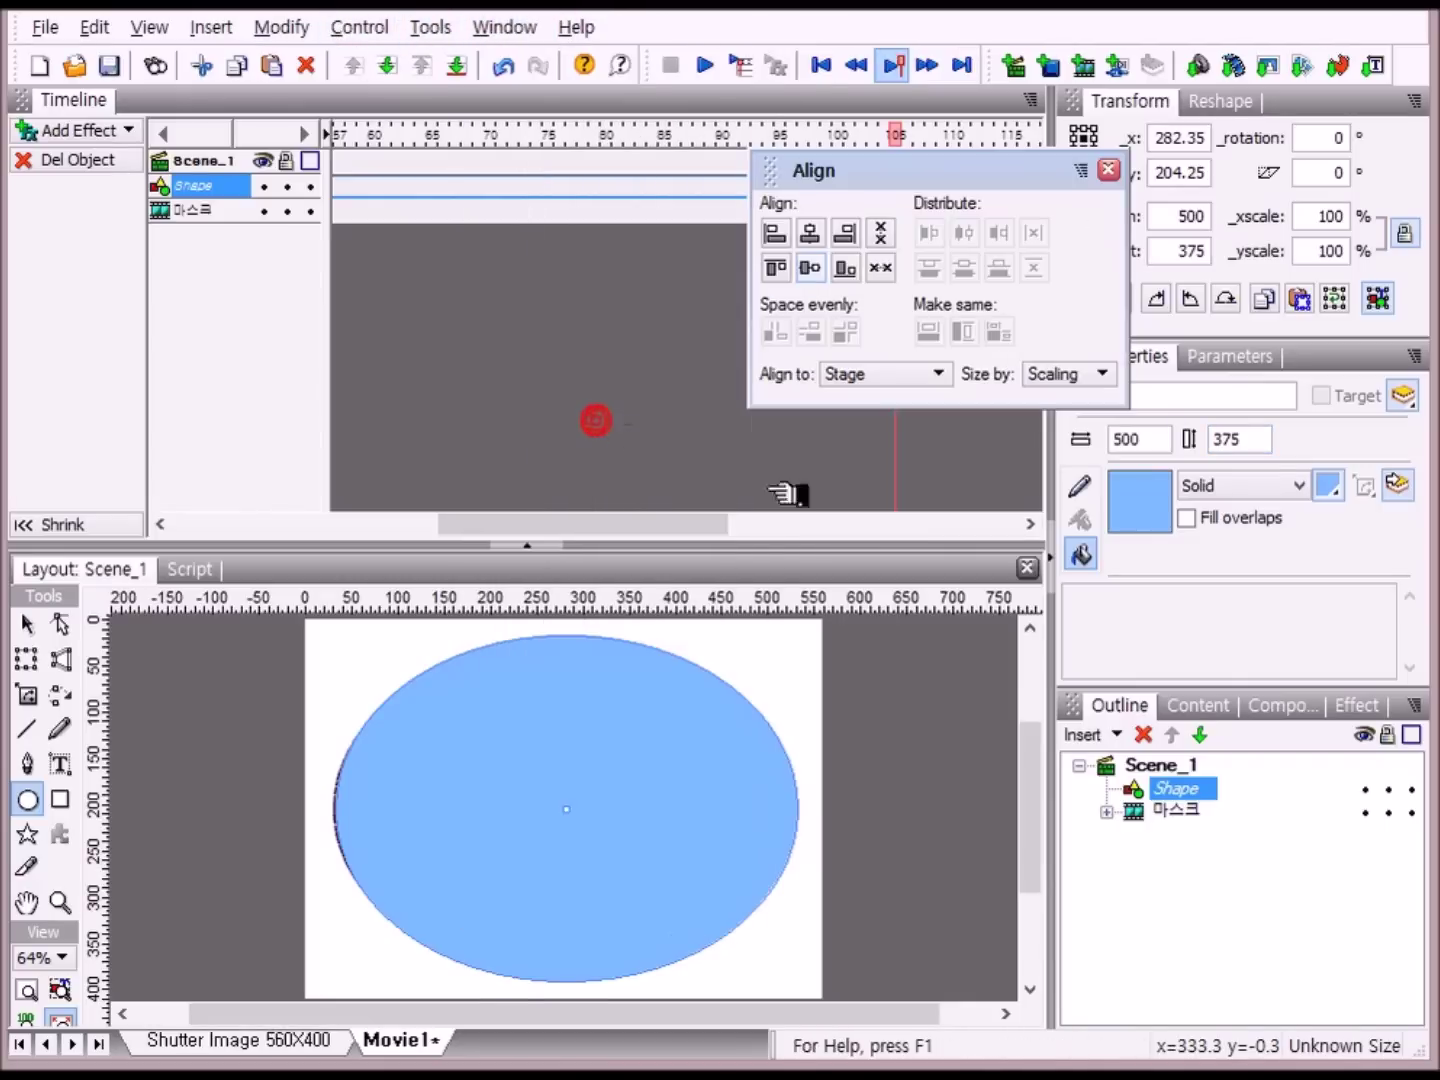
click(826, 238)
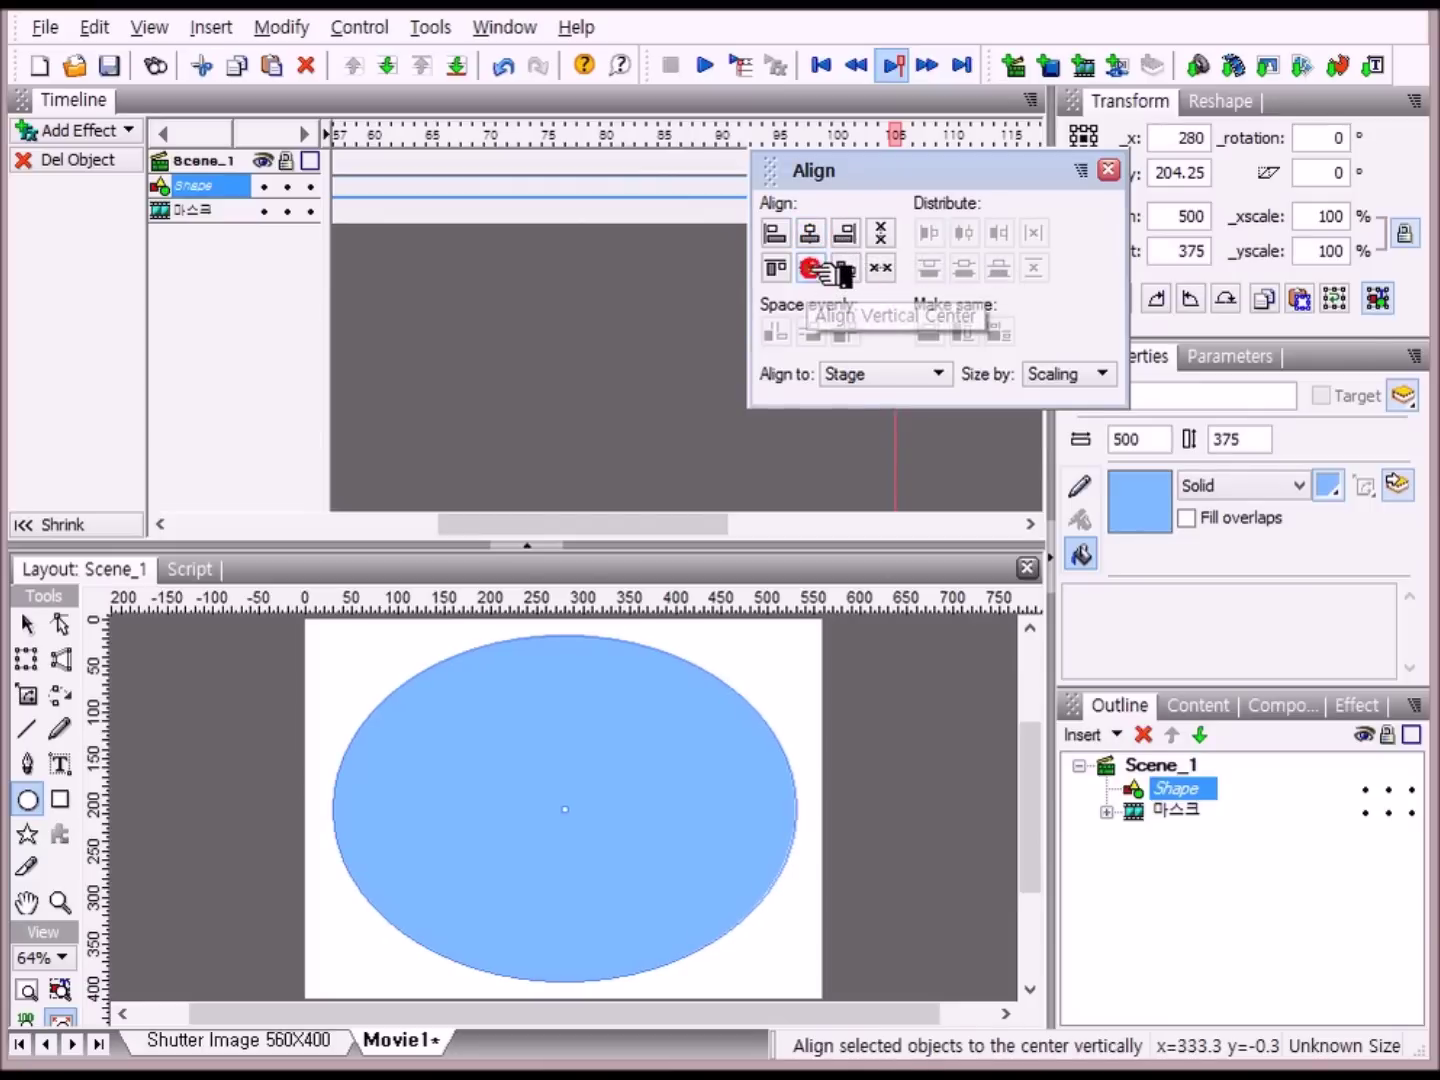
click(826, 270)
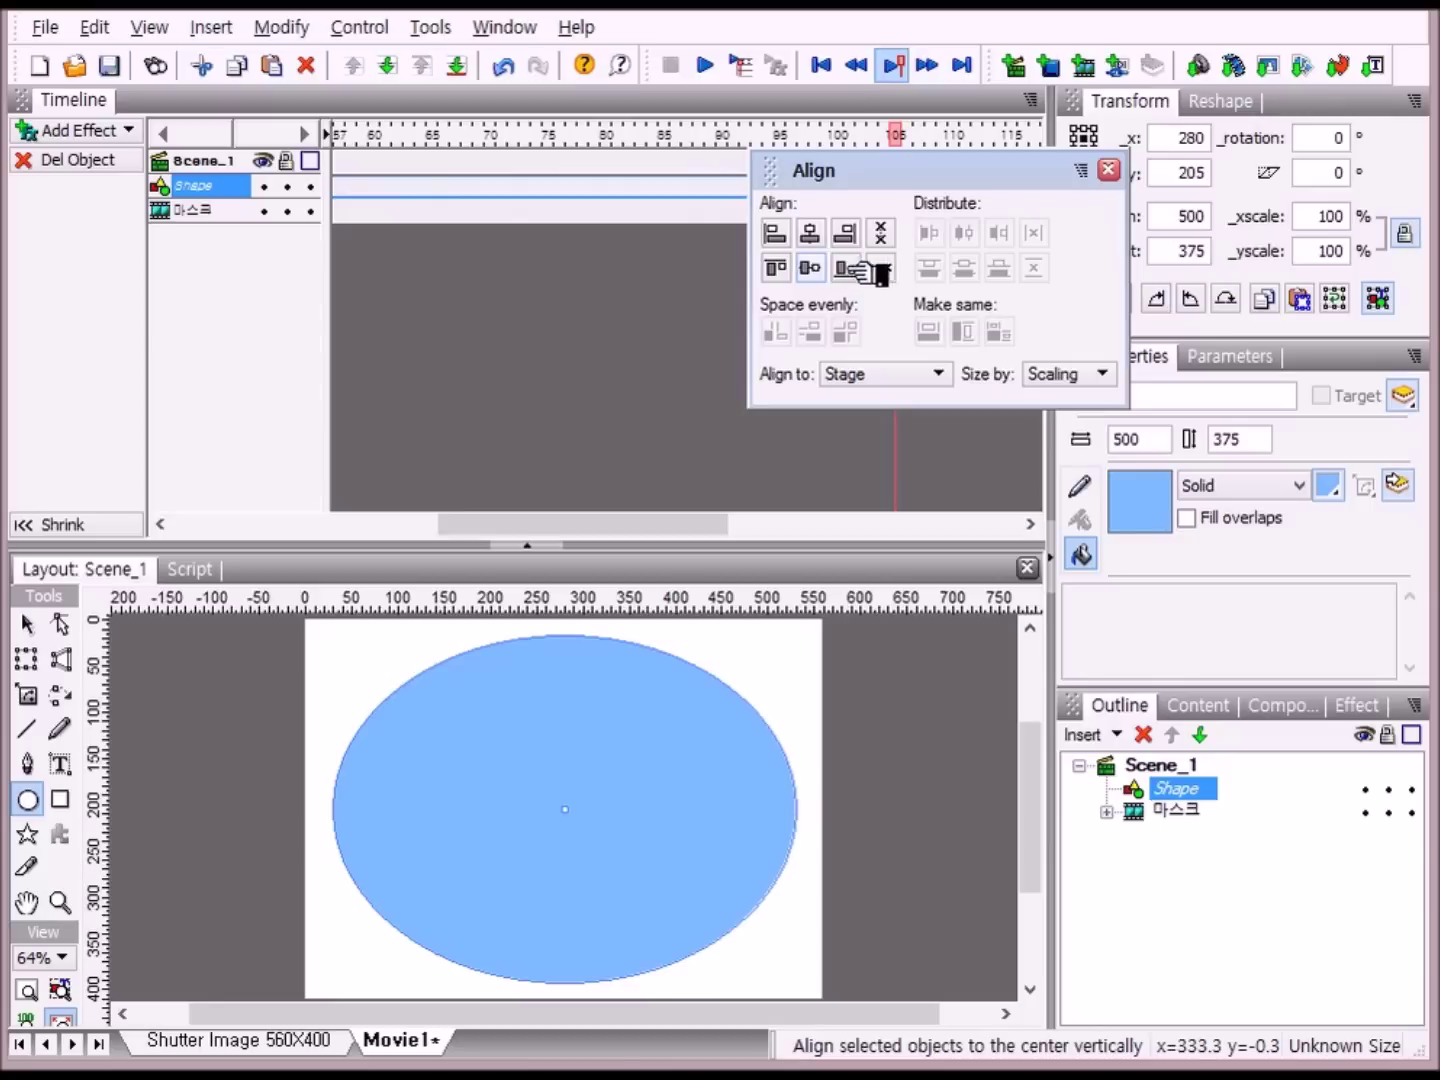
click(1109, 169)
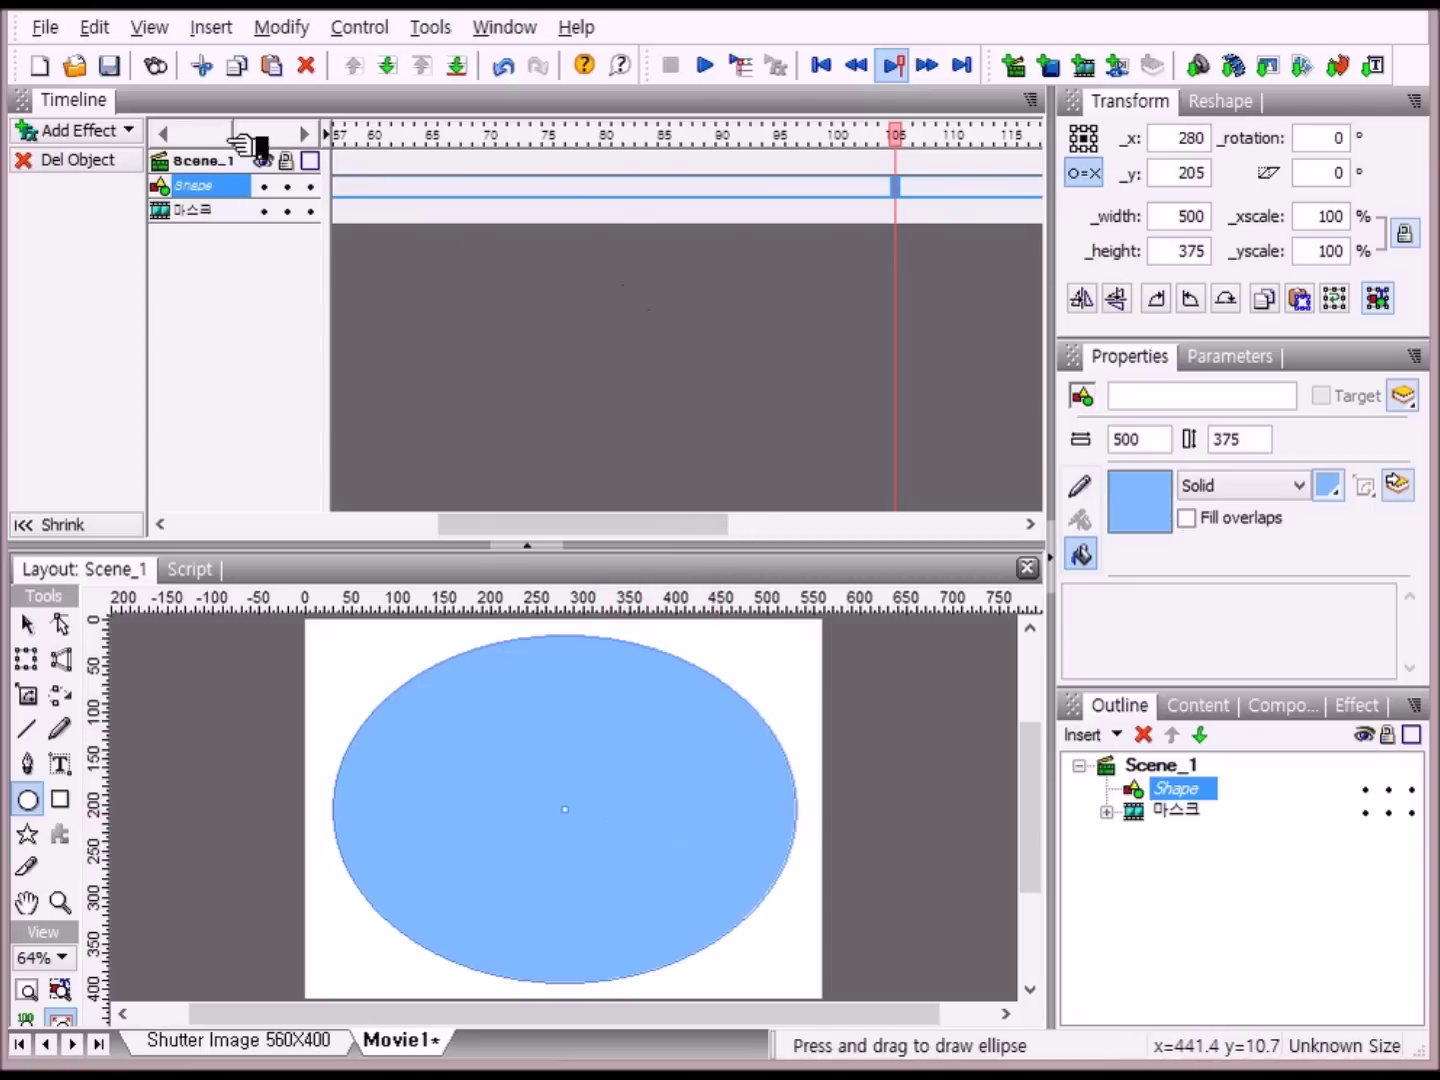
- Break the ellipse into a regular grid of 12 columns and 1 row, and ungroup the resulting pieces
click(283, 28)
mouse_move(294, 167)
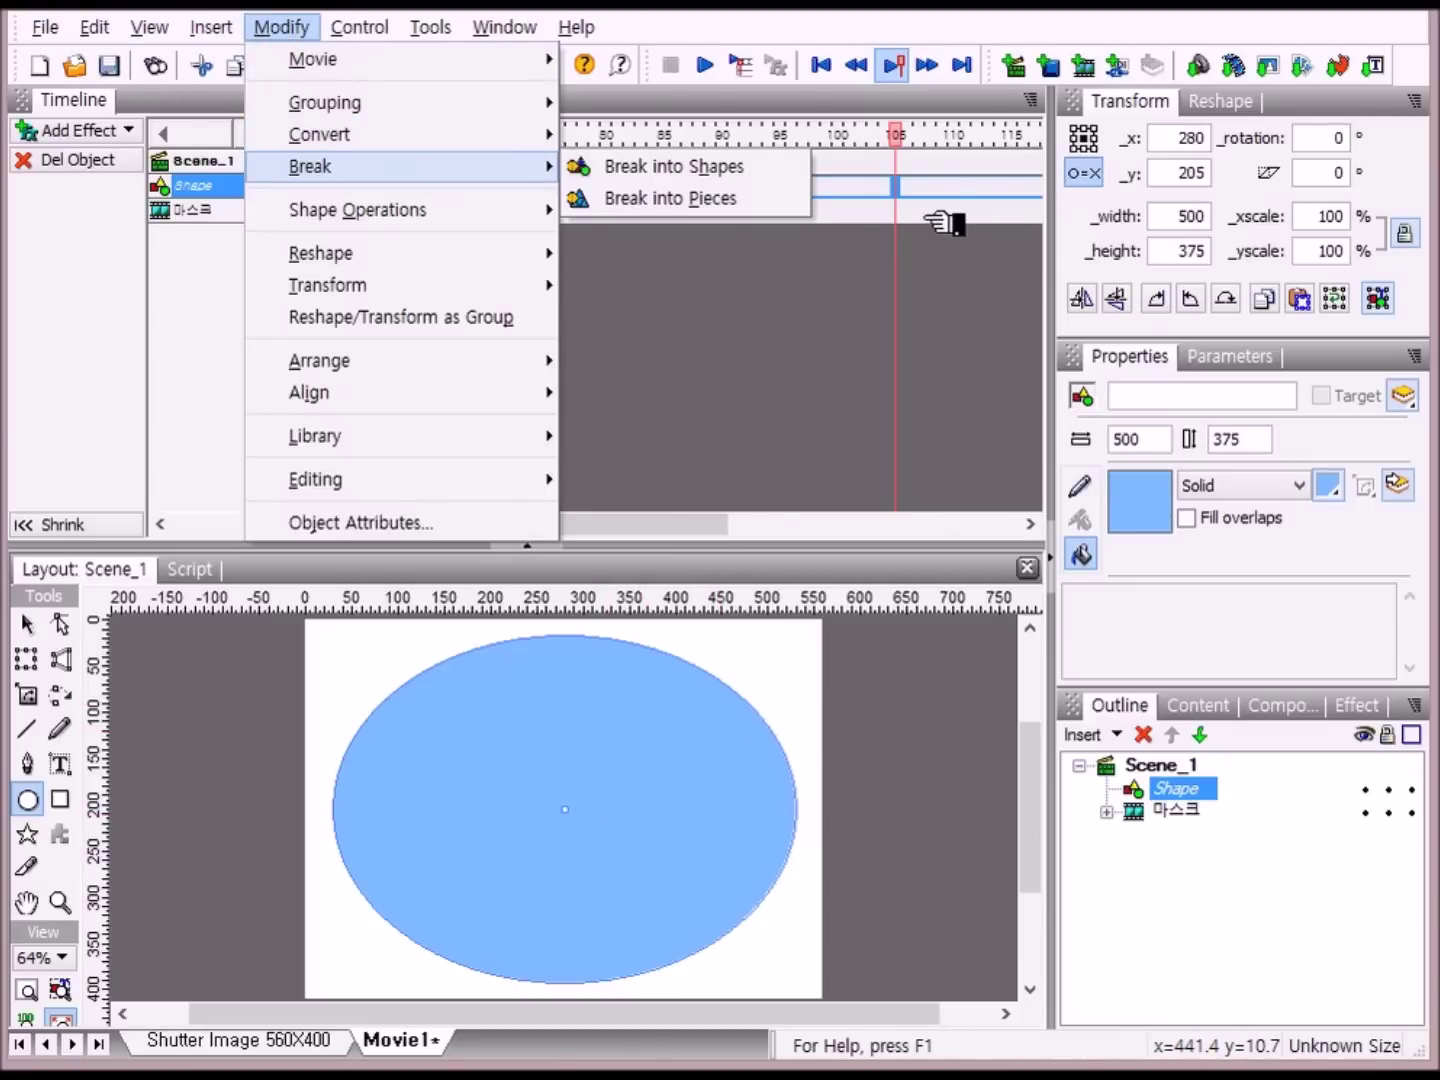
click(758, 198)
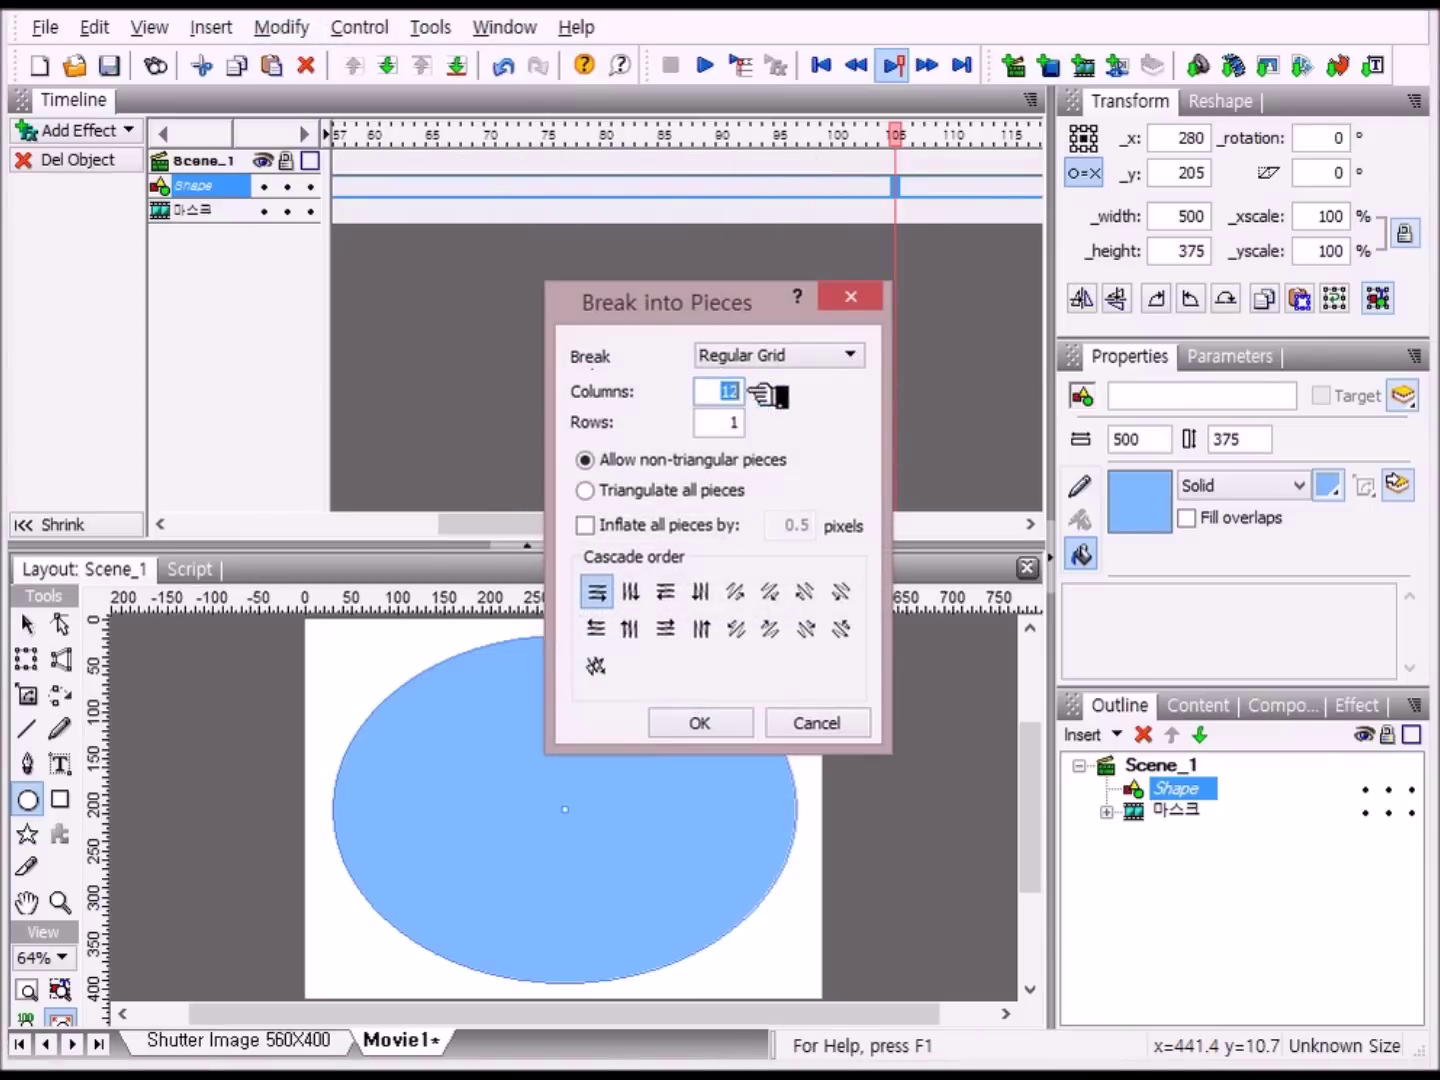
click(700, 721)
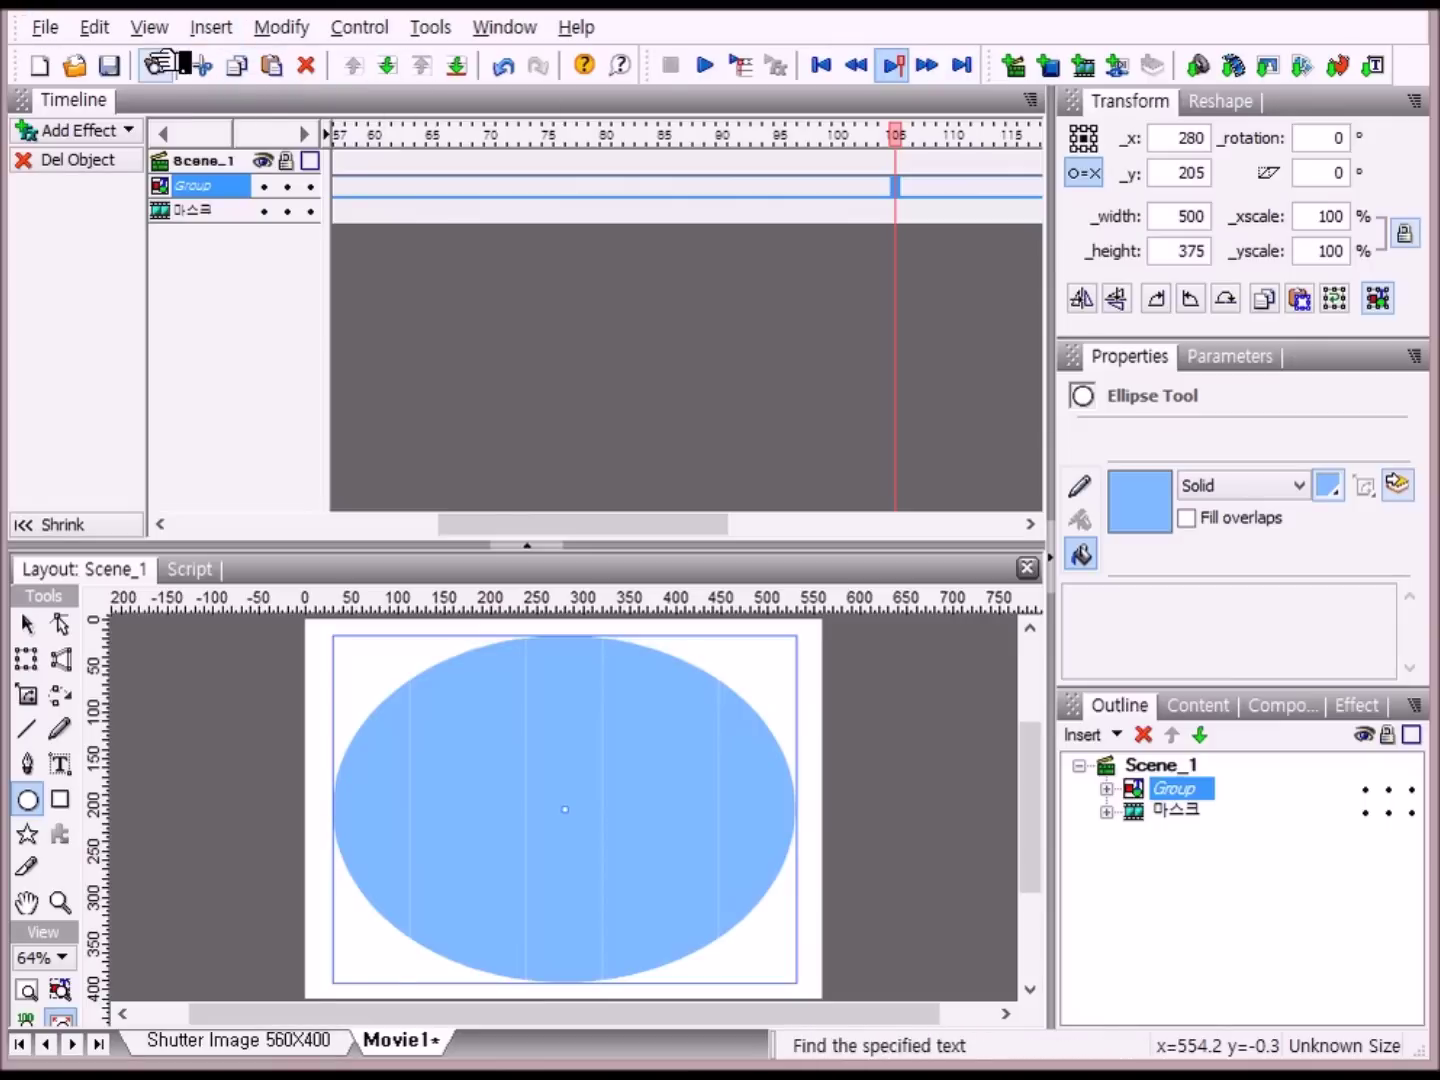
click(296, 36)
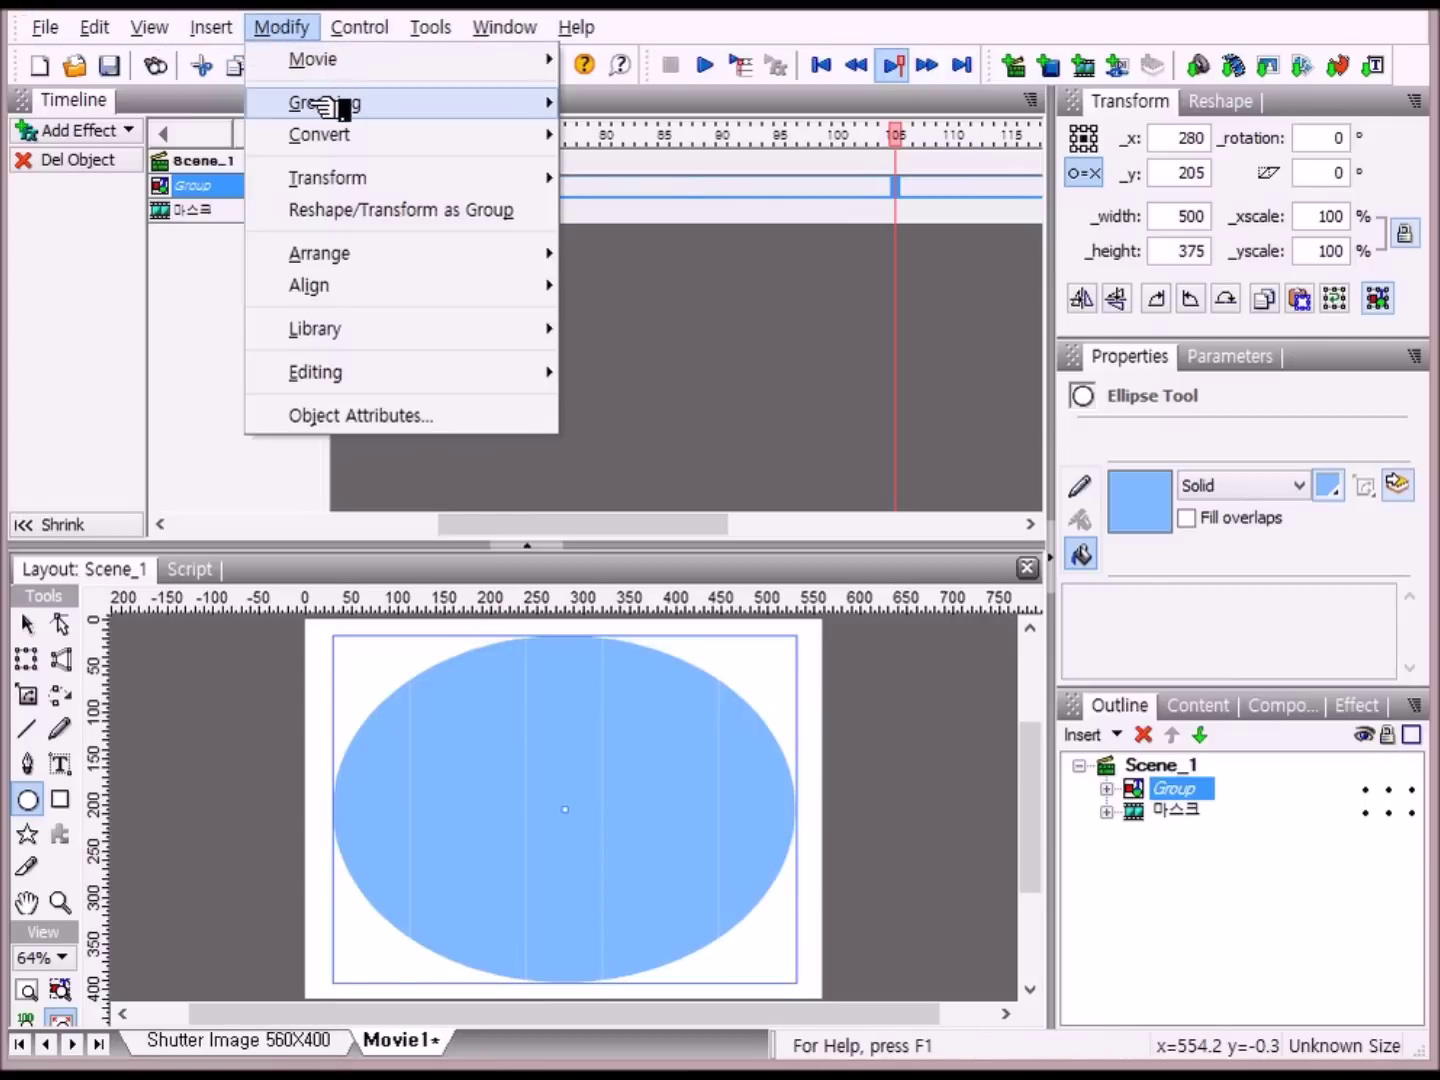
mouse_move(338, 103)
click(707, 243)
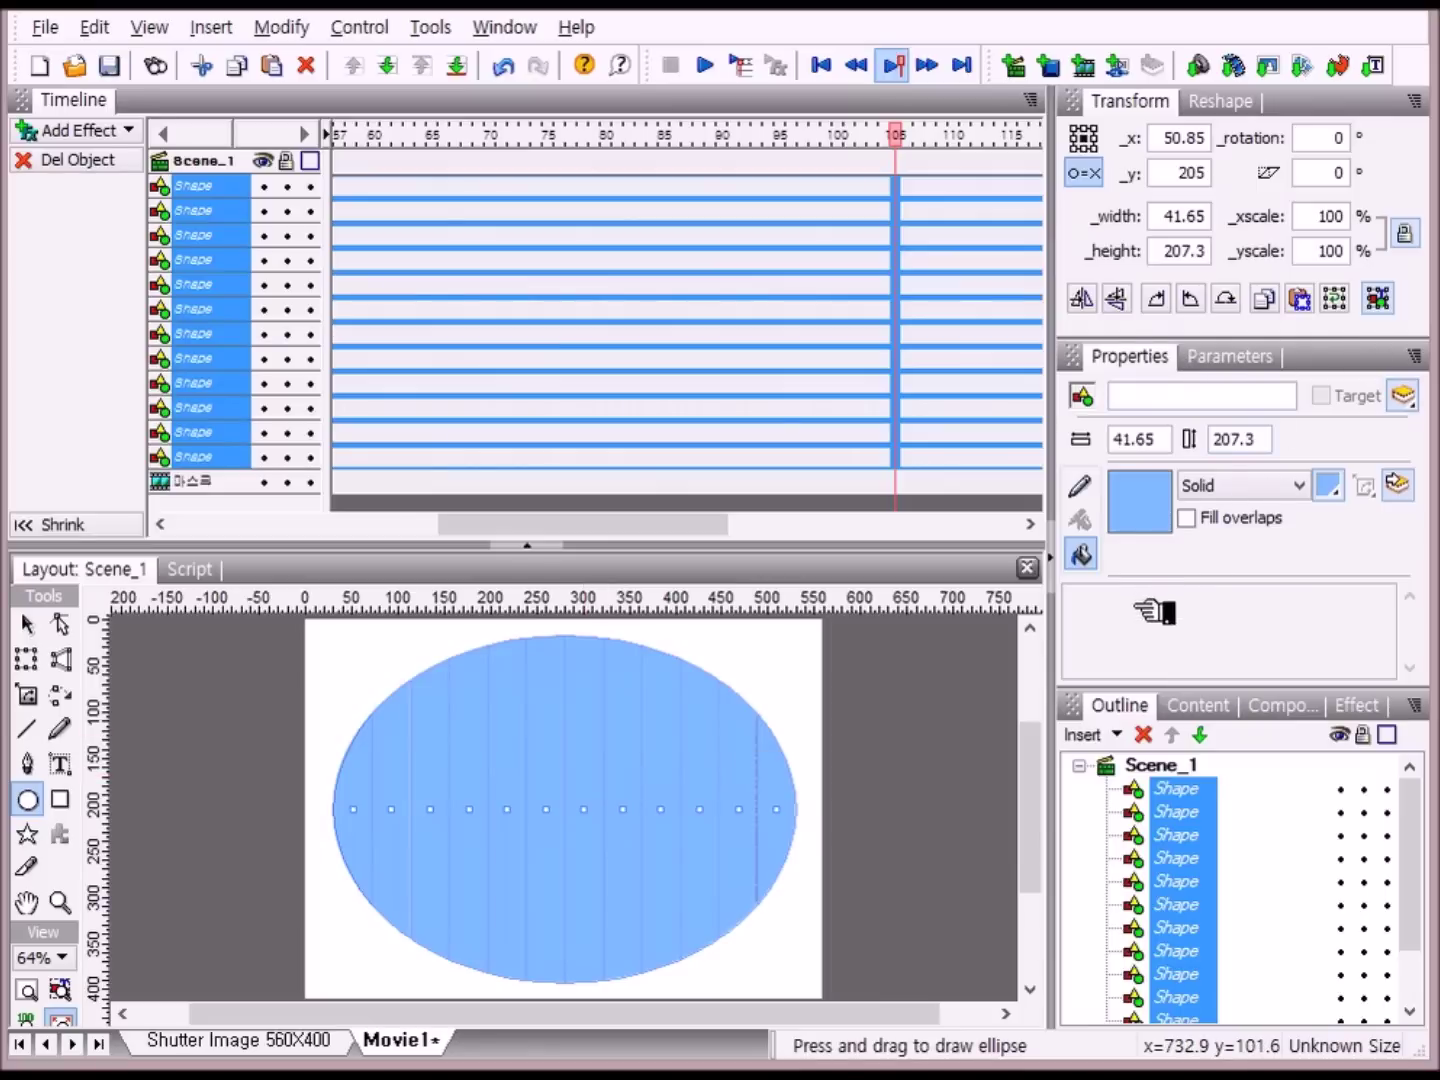
- Check the stroke style of the twelve selected pieces and set their fill type to Gradient
click(1082, 486)
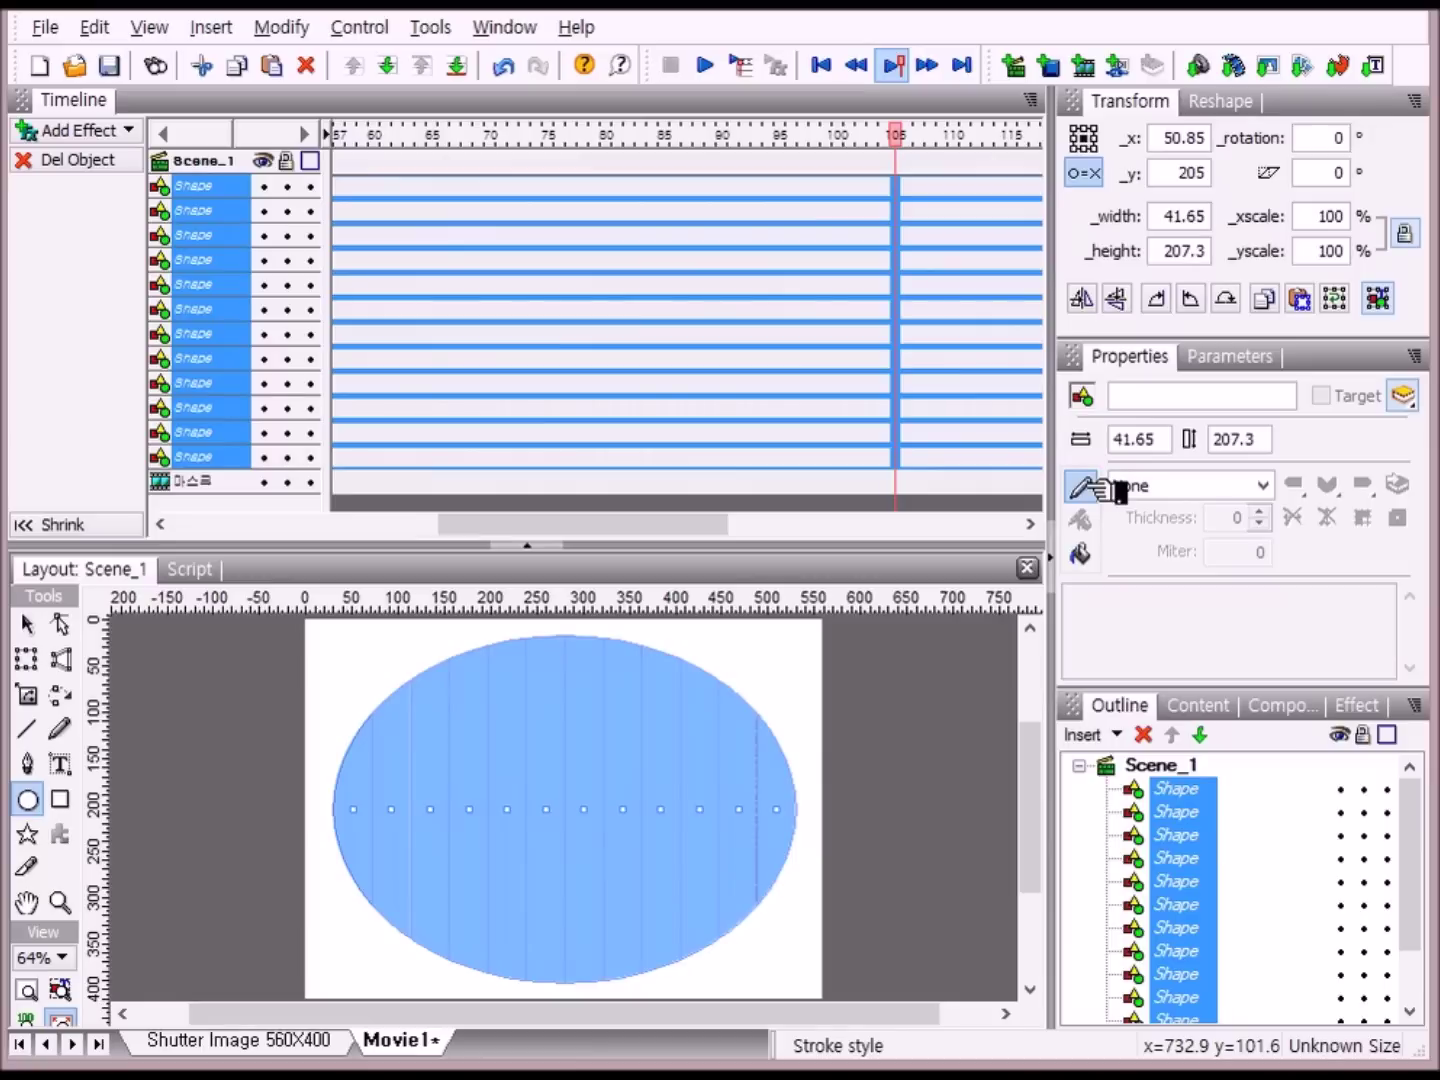
click(1081, 553)
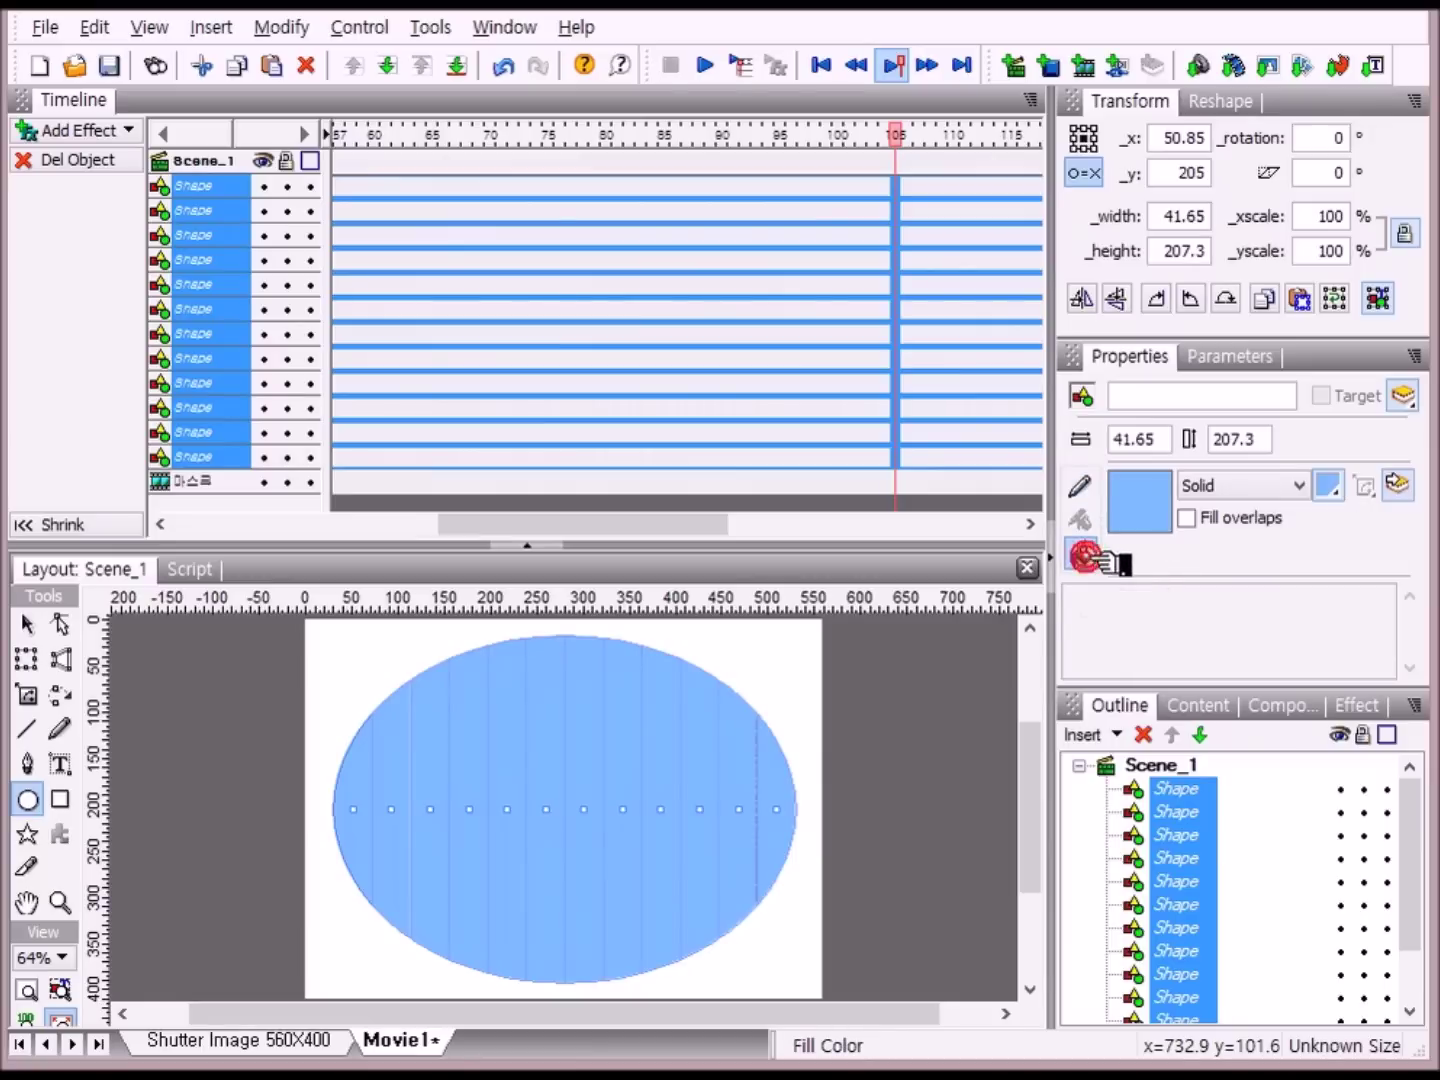
click(1320, 487)
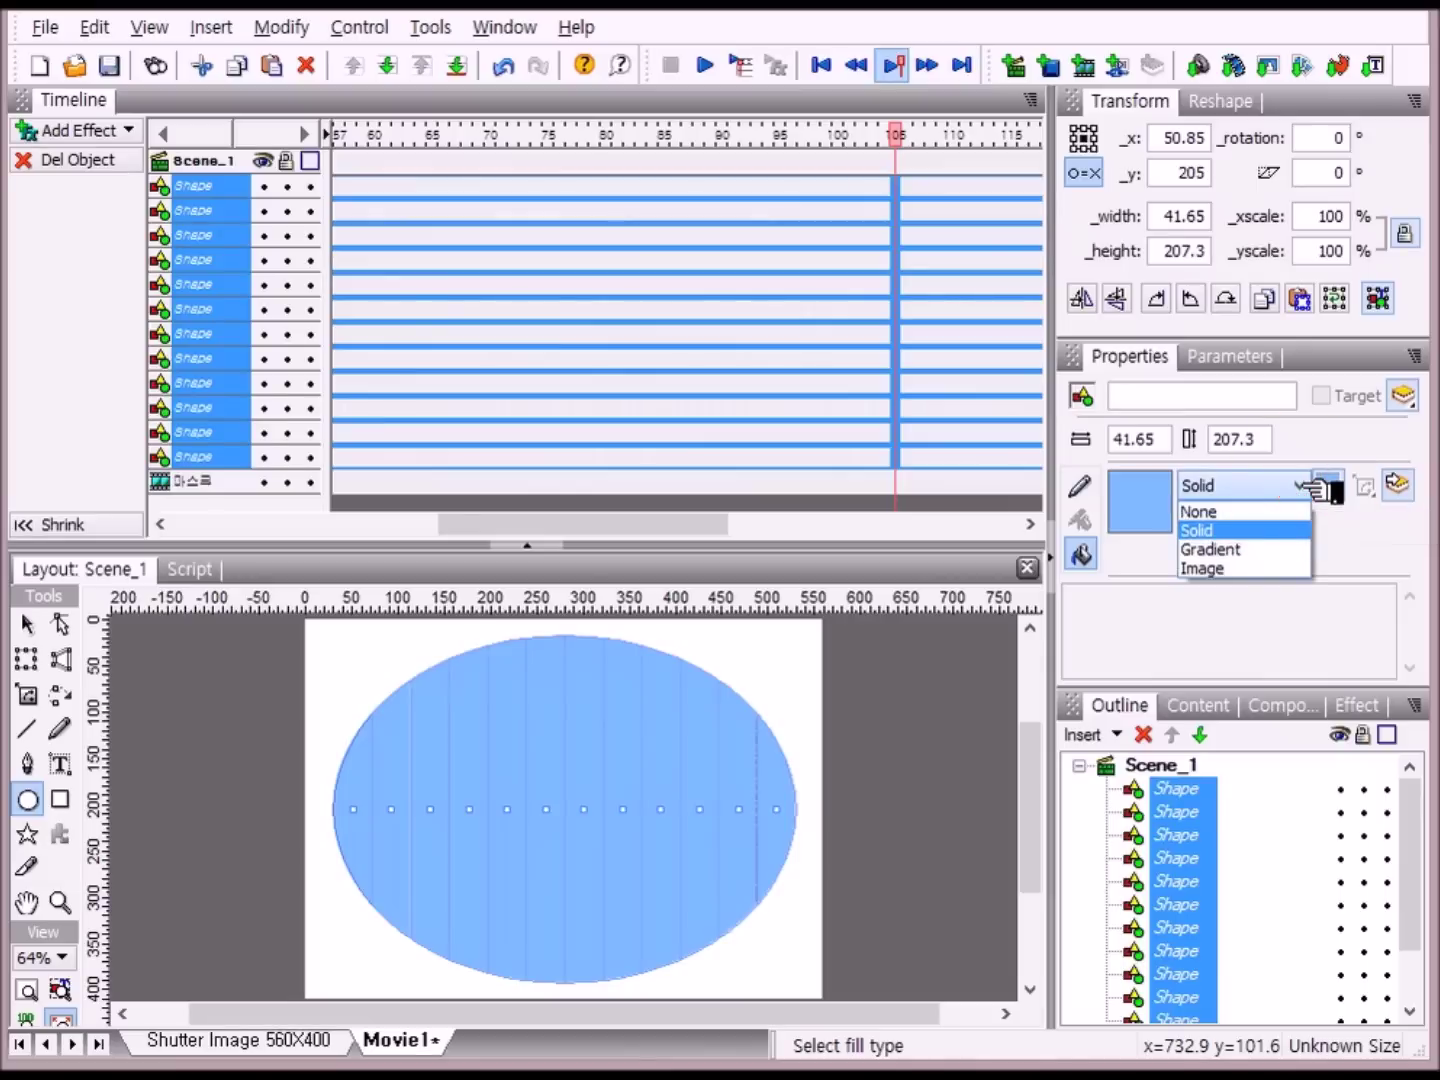
click(1301, 552)
drag(1268, 570, 1150, 606)
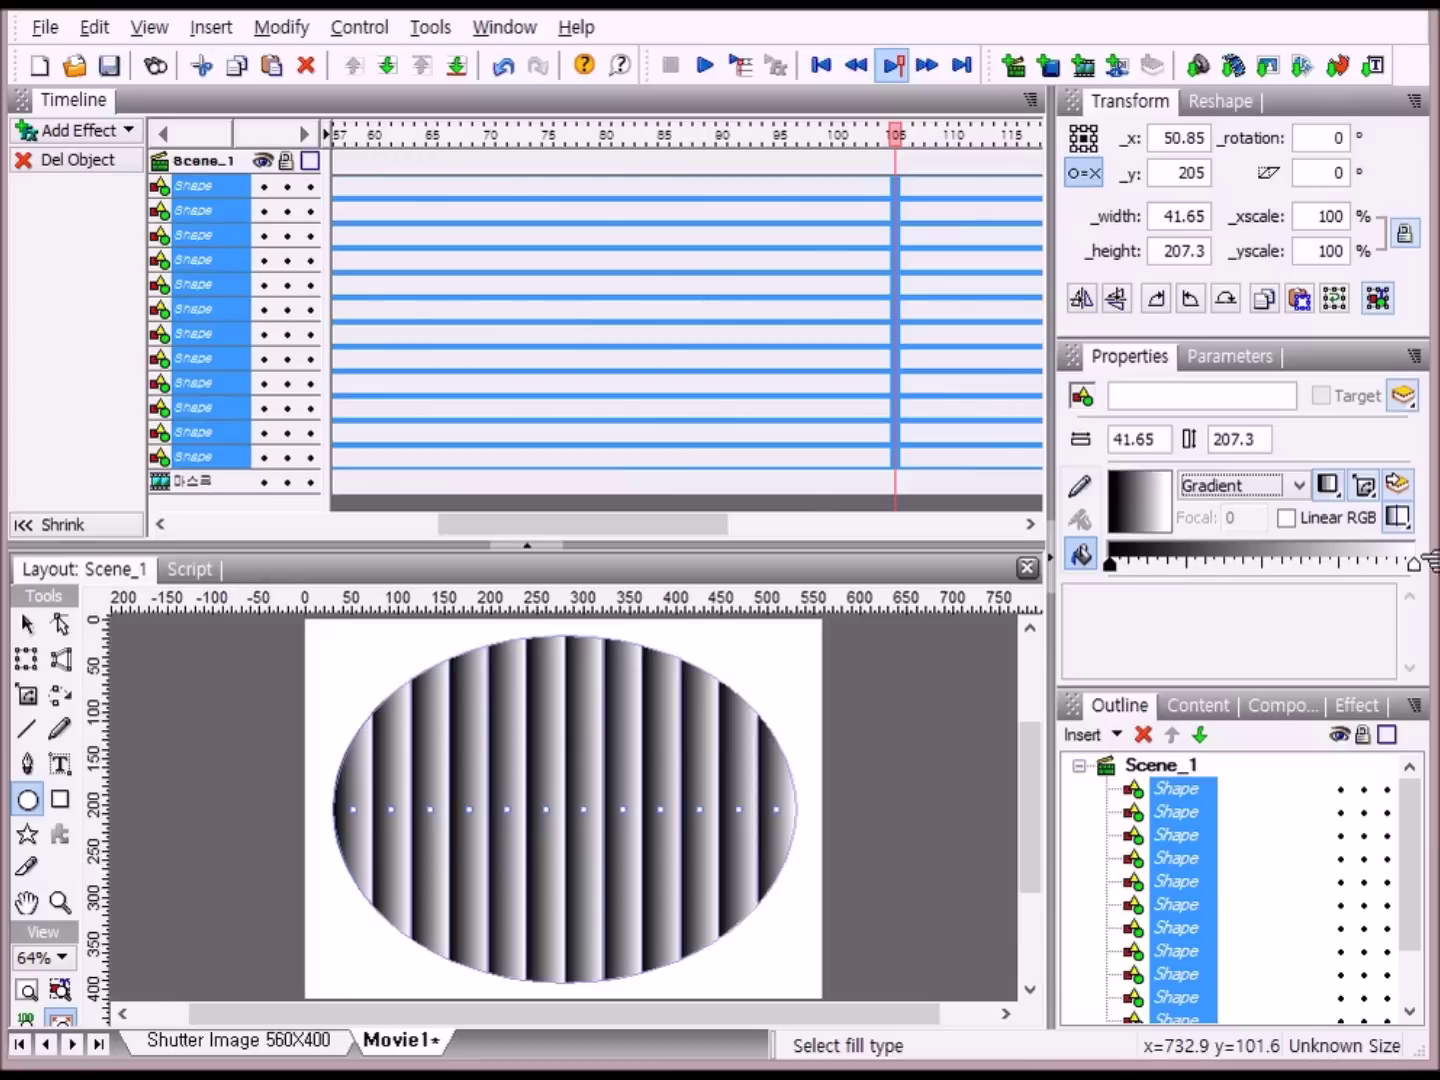
- Set both end colours of the pieces' gradient to dark red 660000 and add a white colour marker in the middle
click(1111, 566)
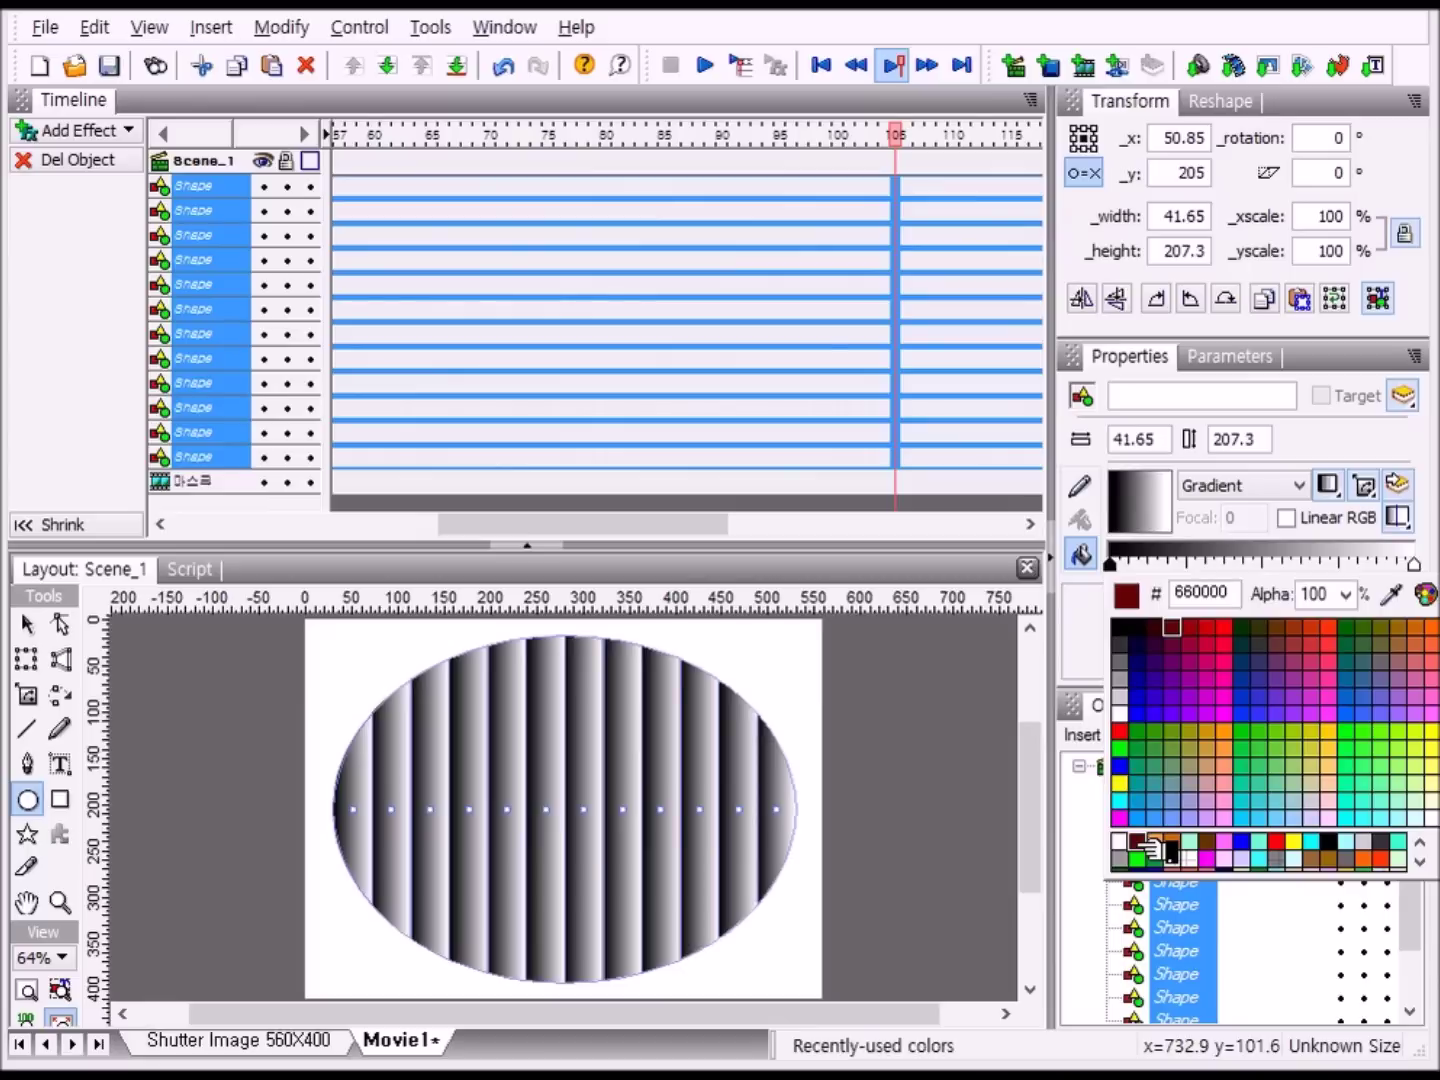
click(1147, 846)
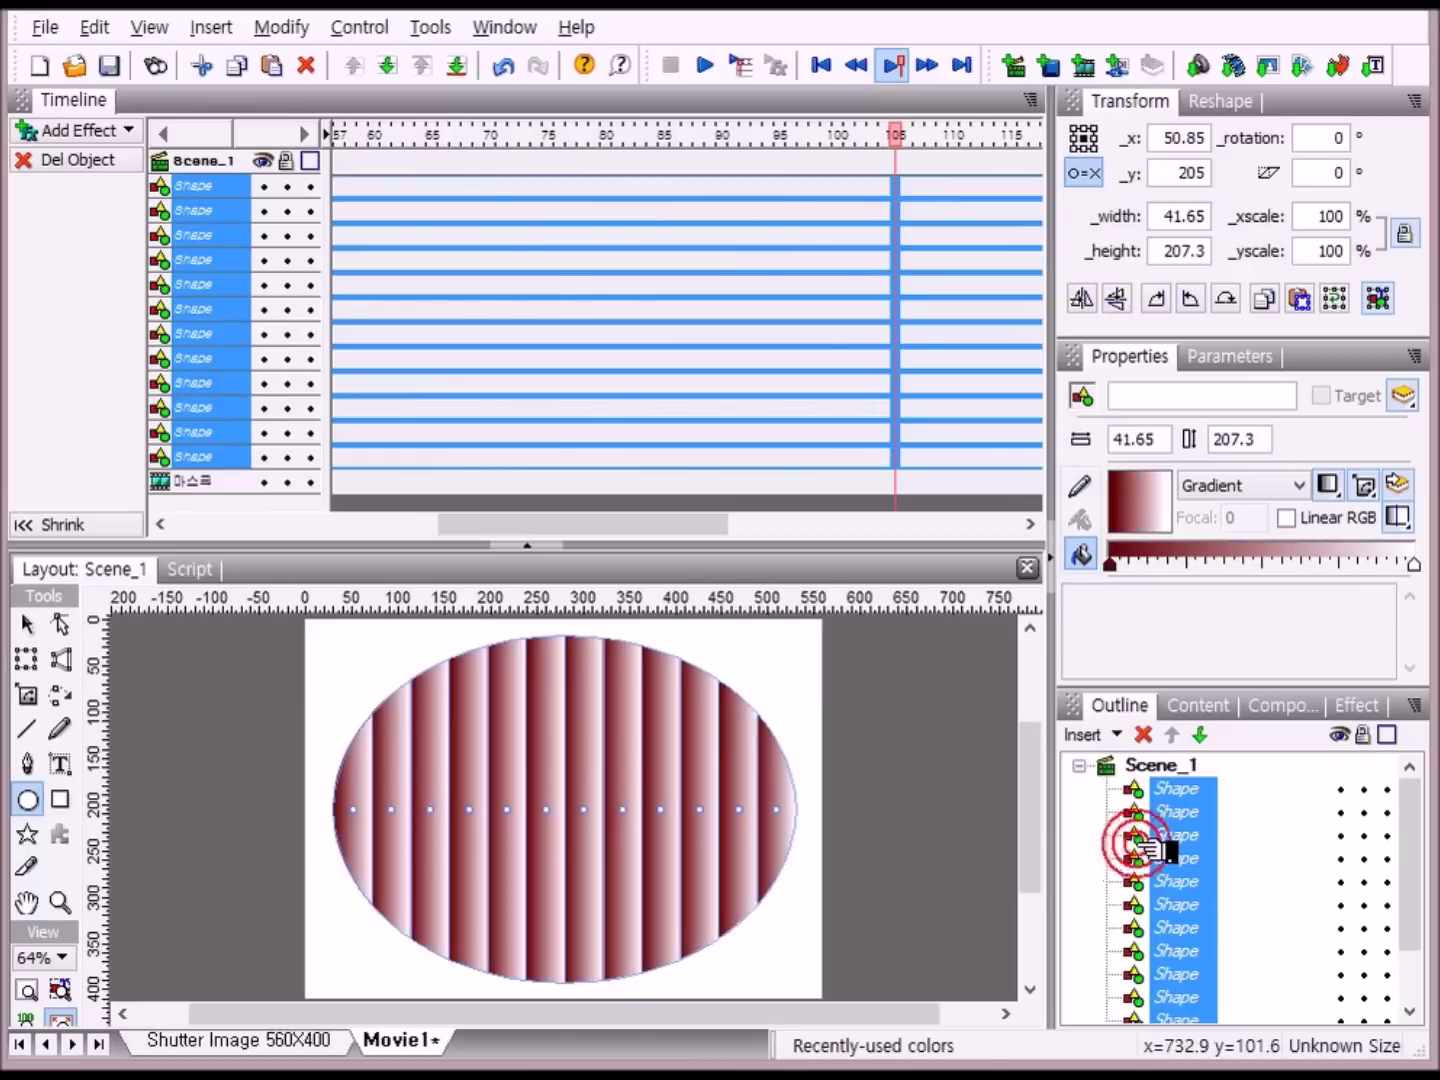
click(1417, 565)
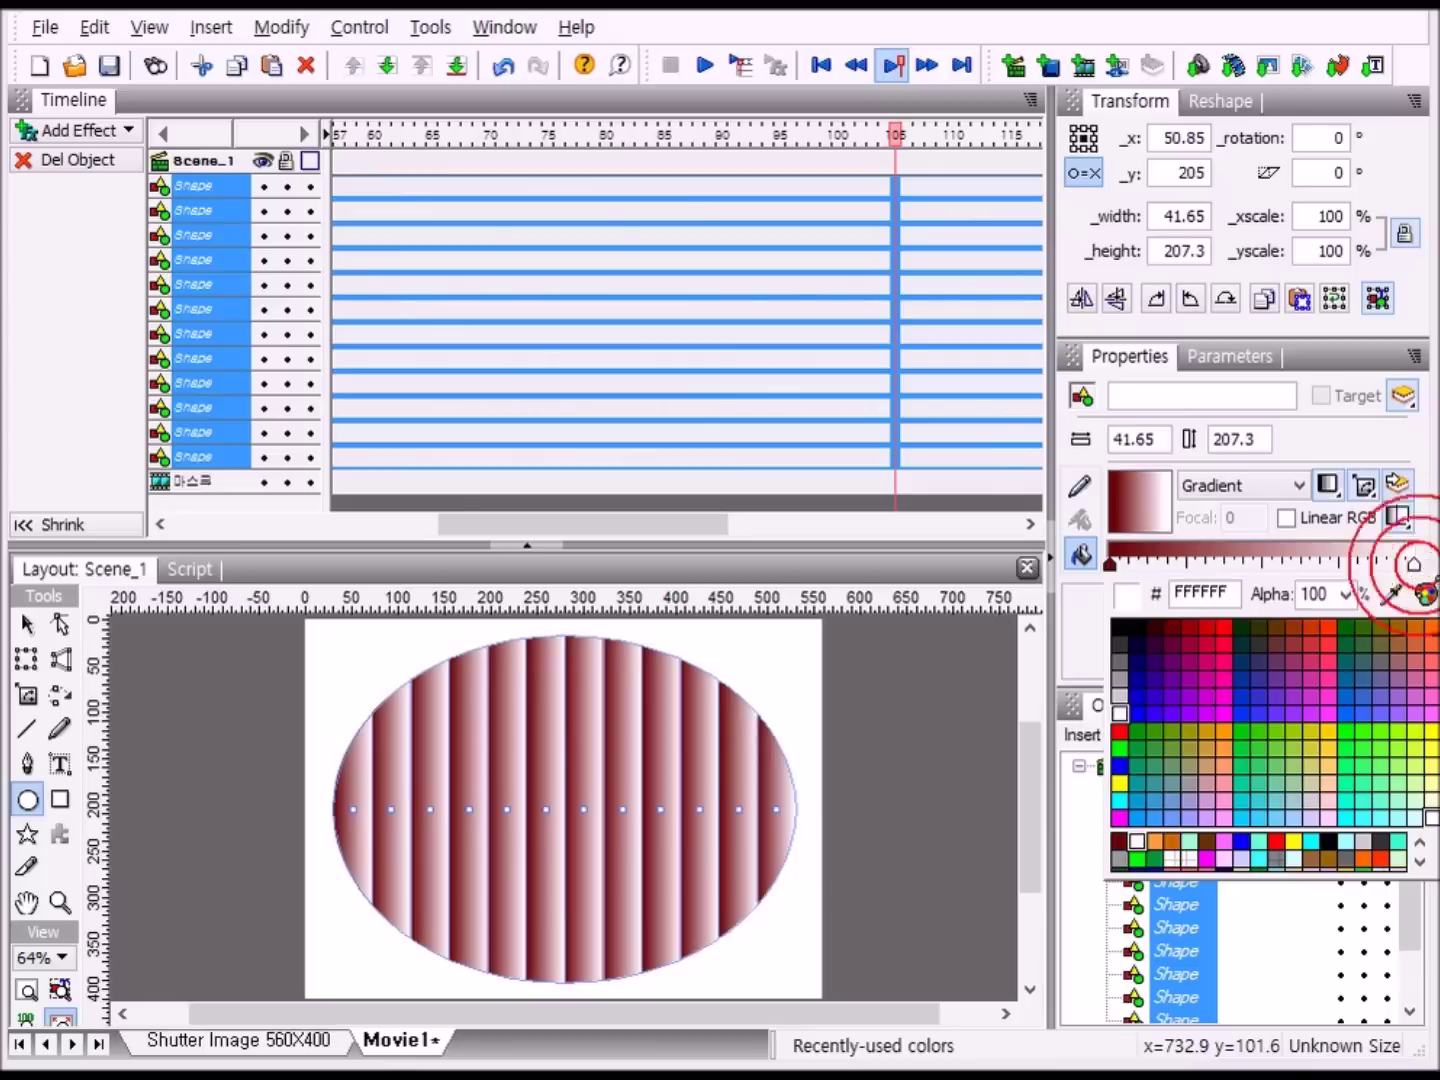
click(1140, 846)
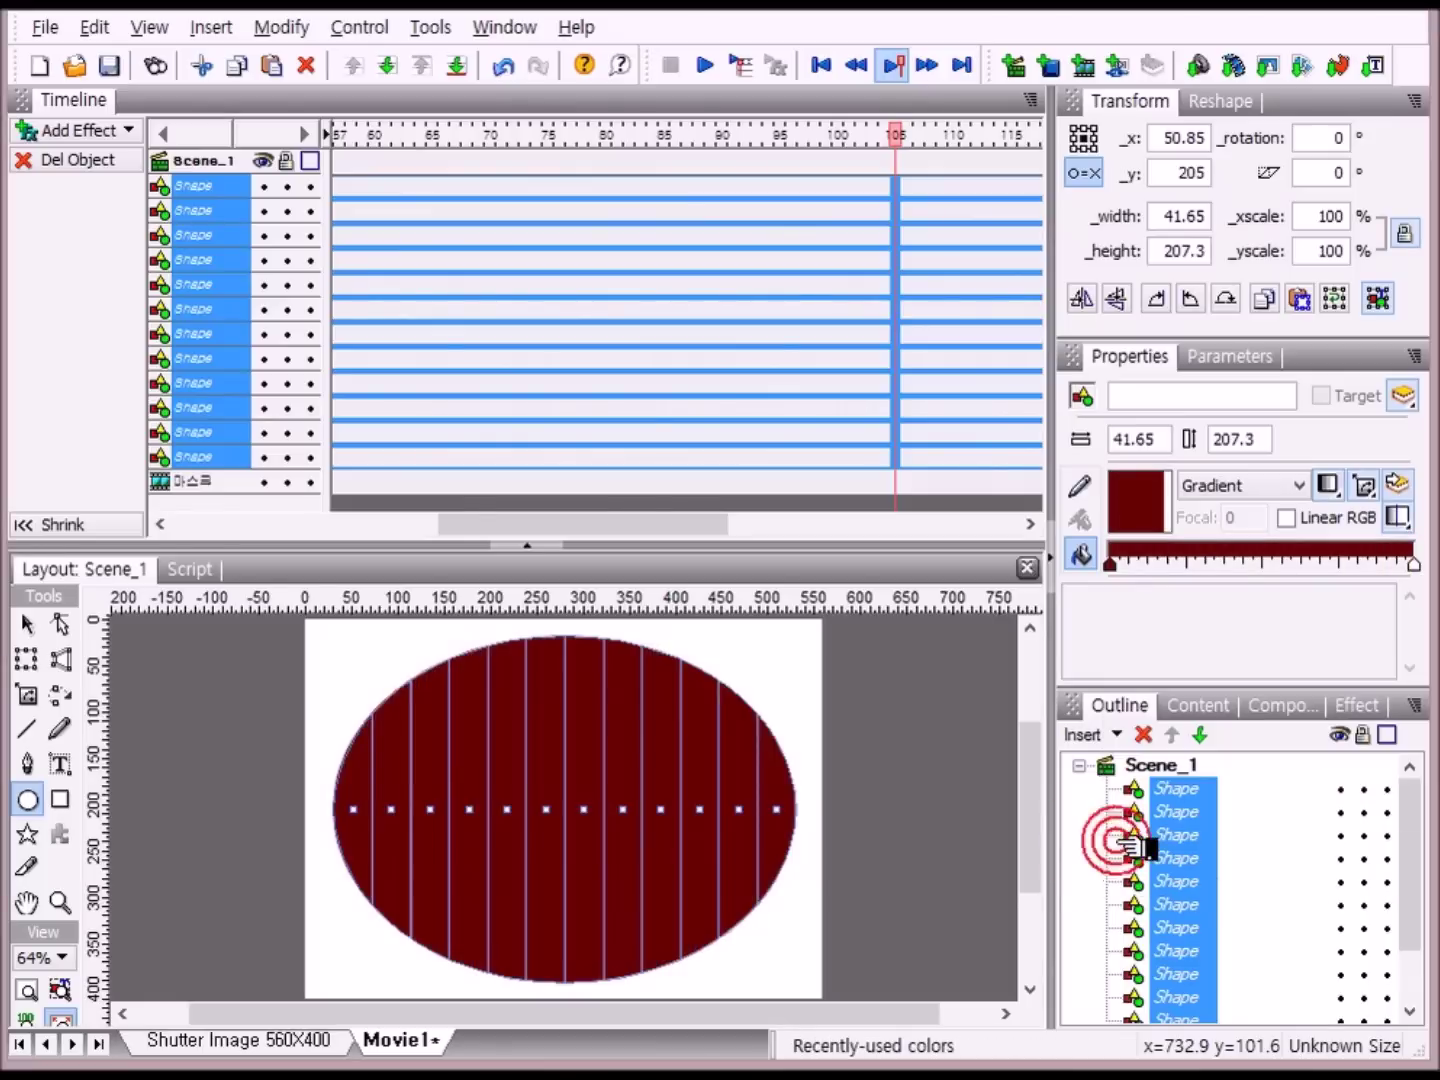
drag(1345, 550, 1240, 589)
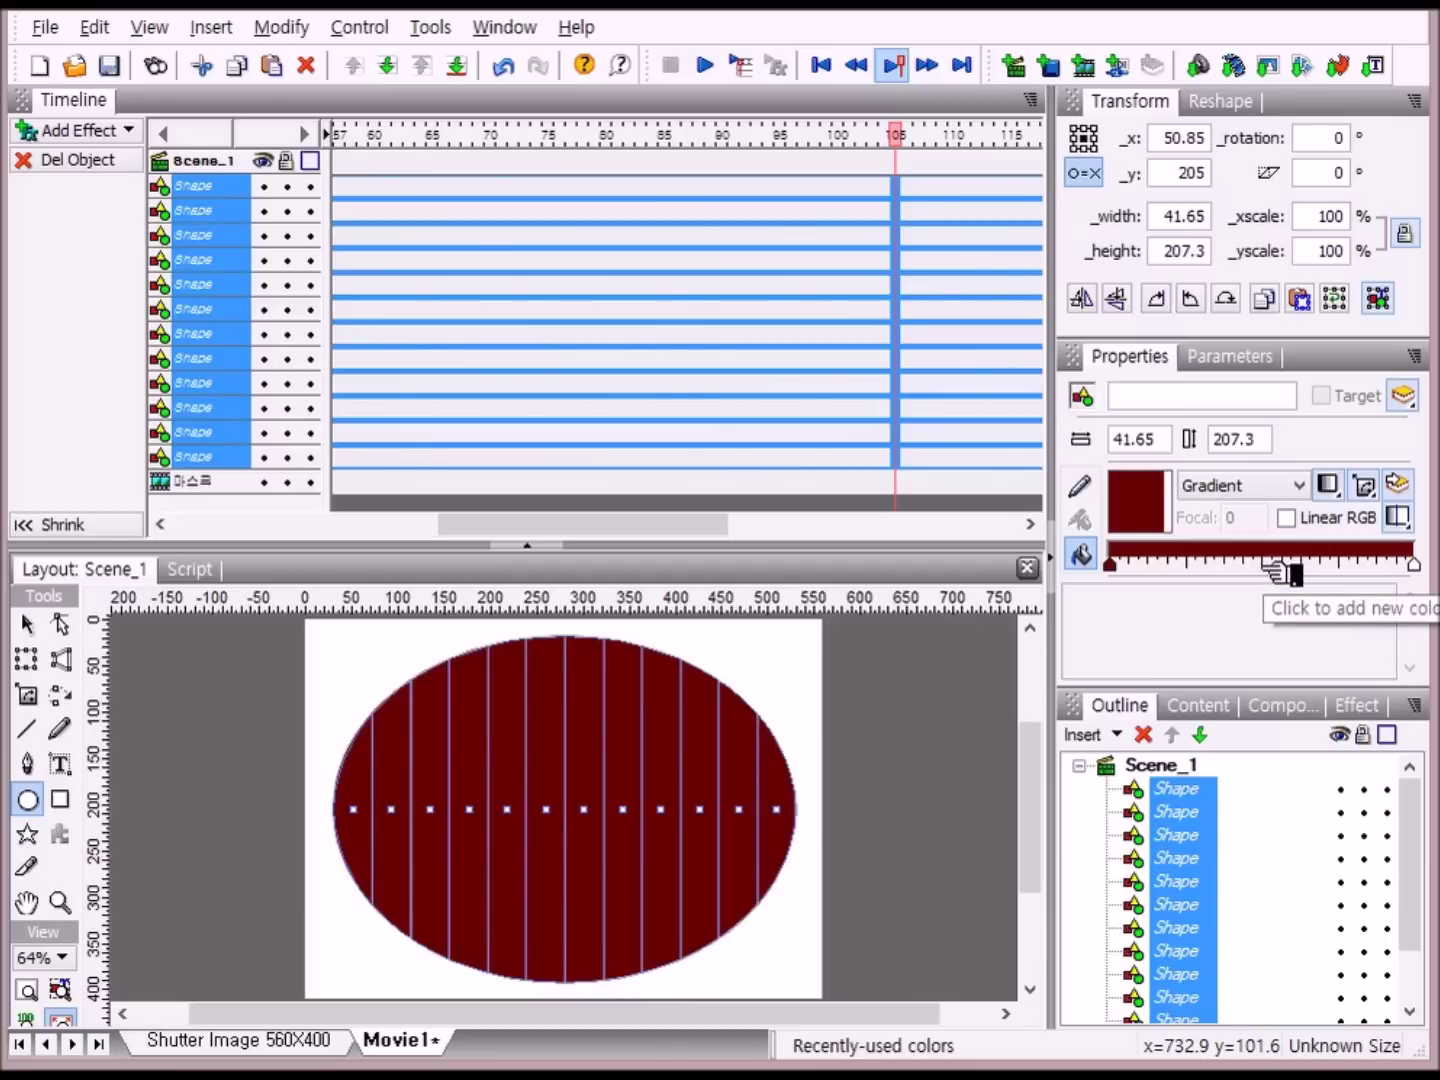
click(1262, 566)
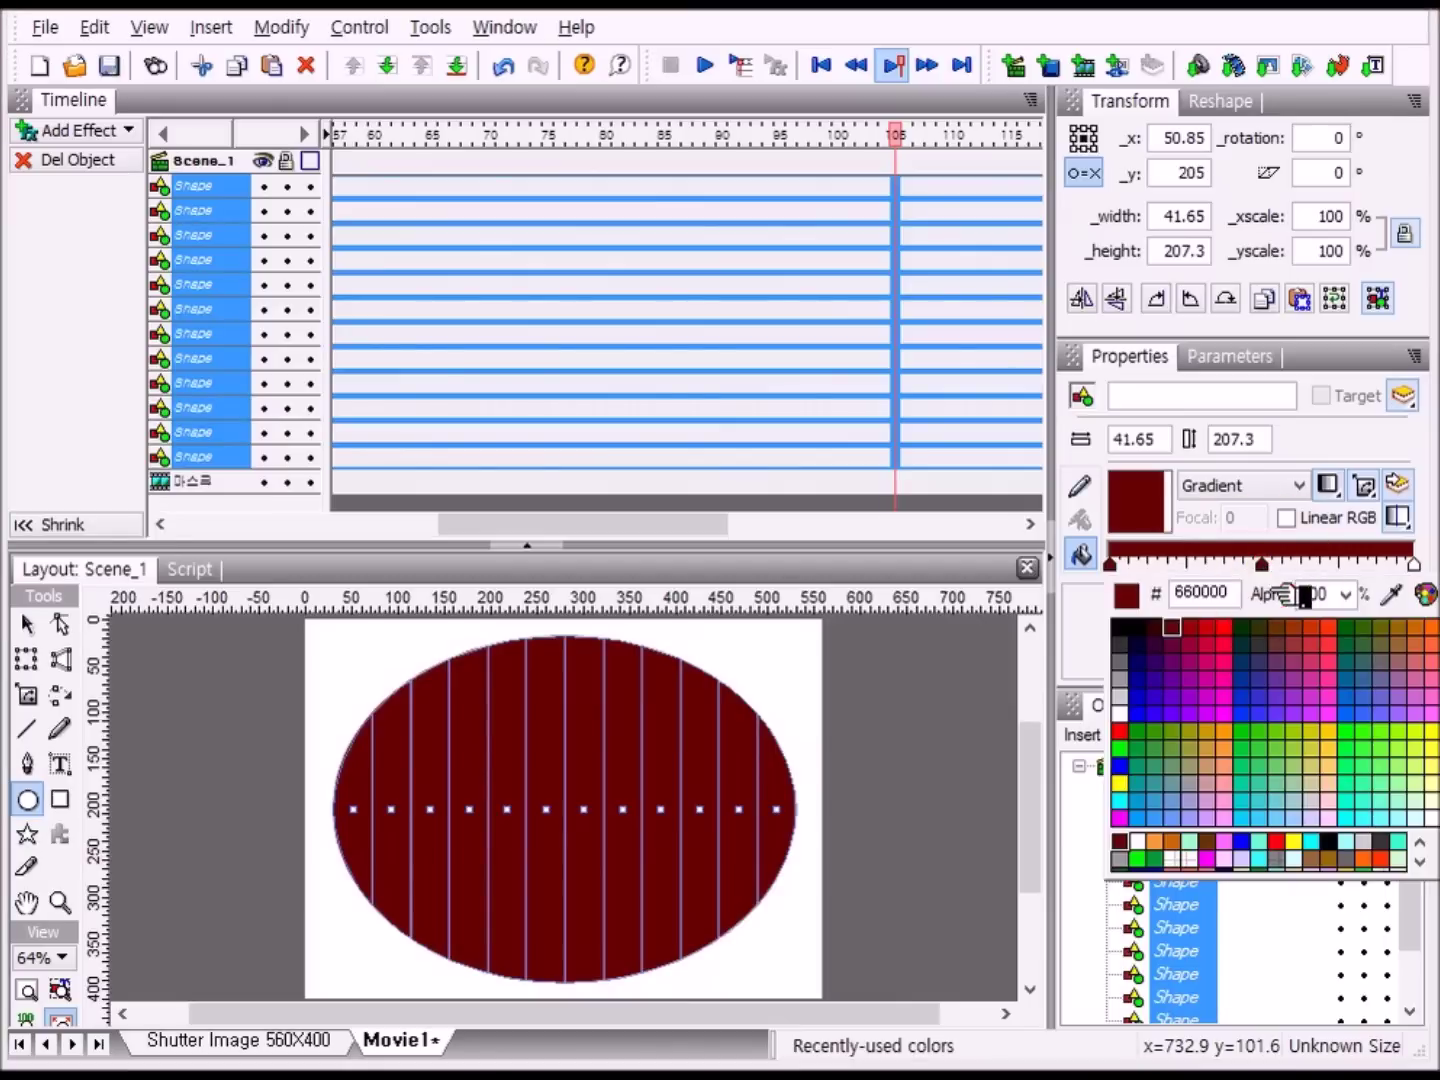
click(1119, 713)
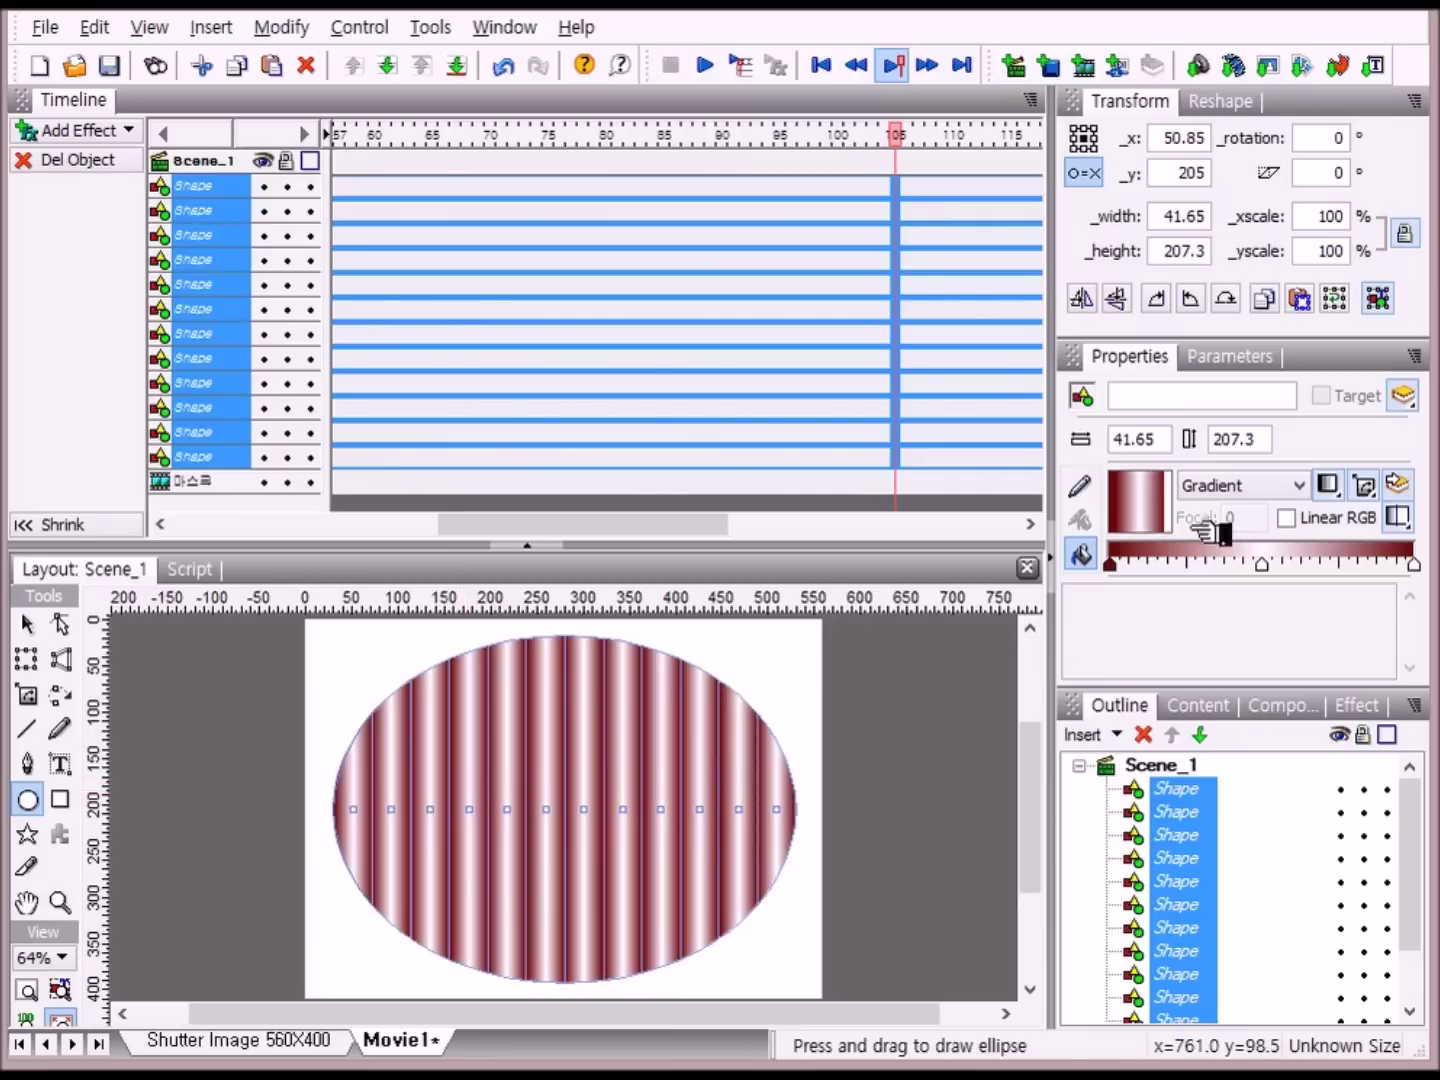
- Move the transformation point of all twelve pieces to their right-middle edge and set their rotation to 180°
click(1085, 175)
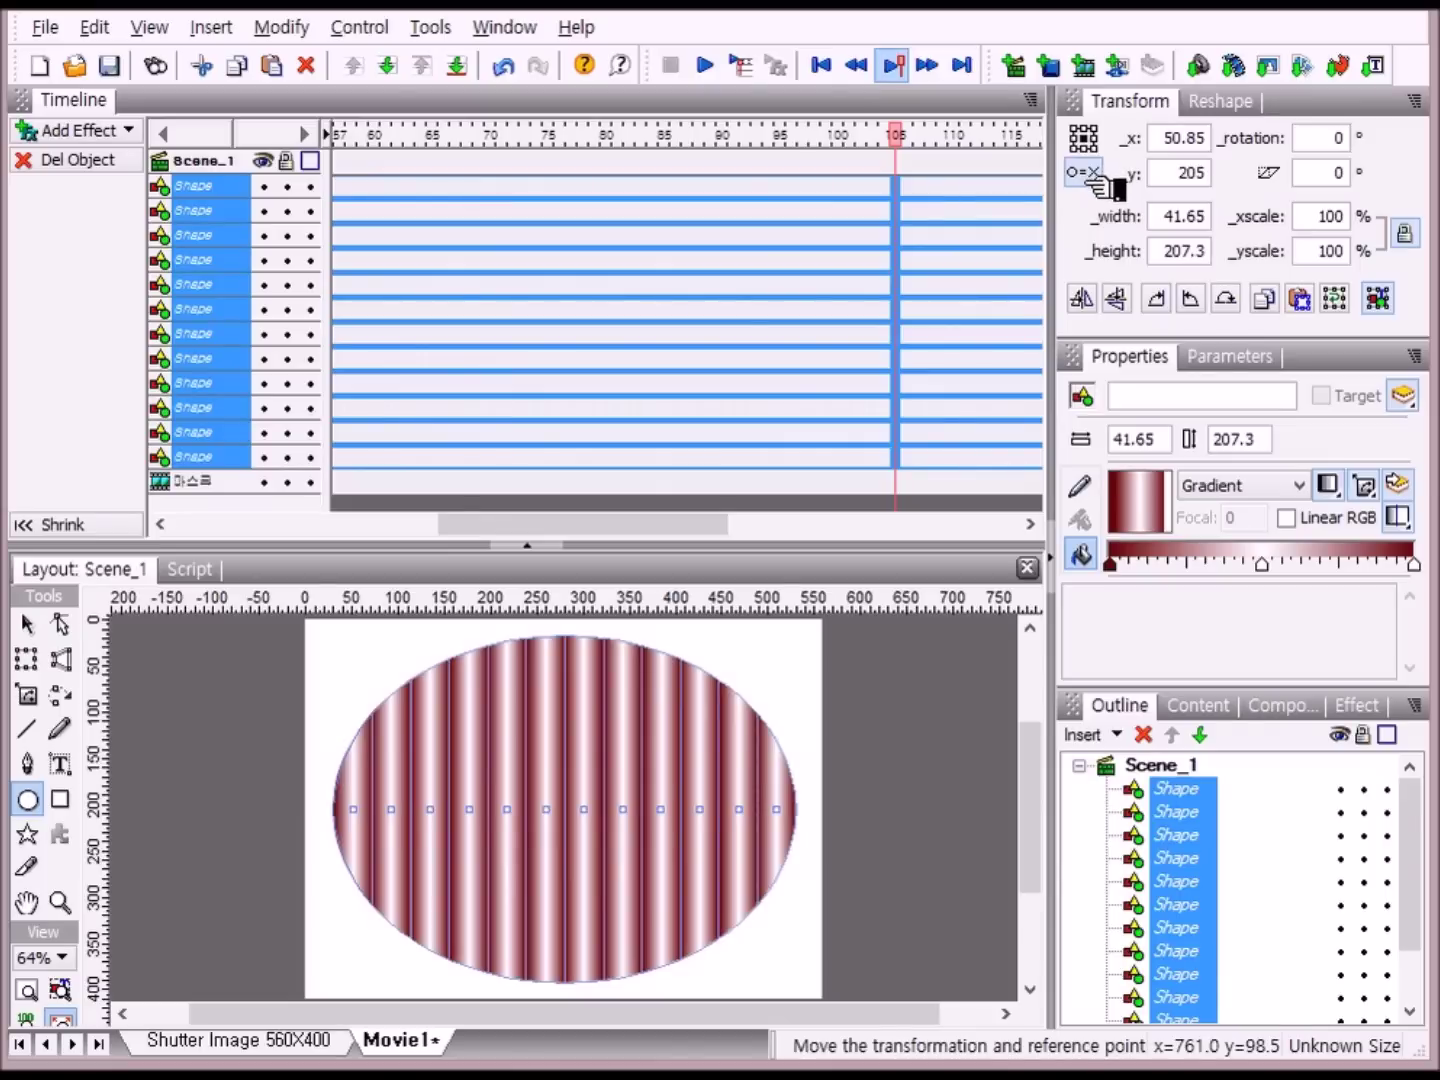
click(1096, 177)
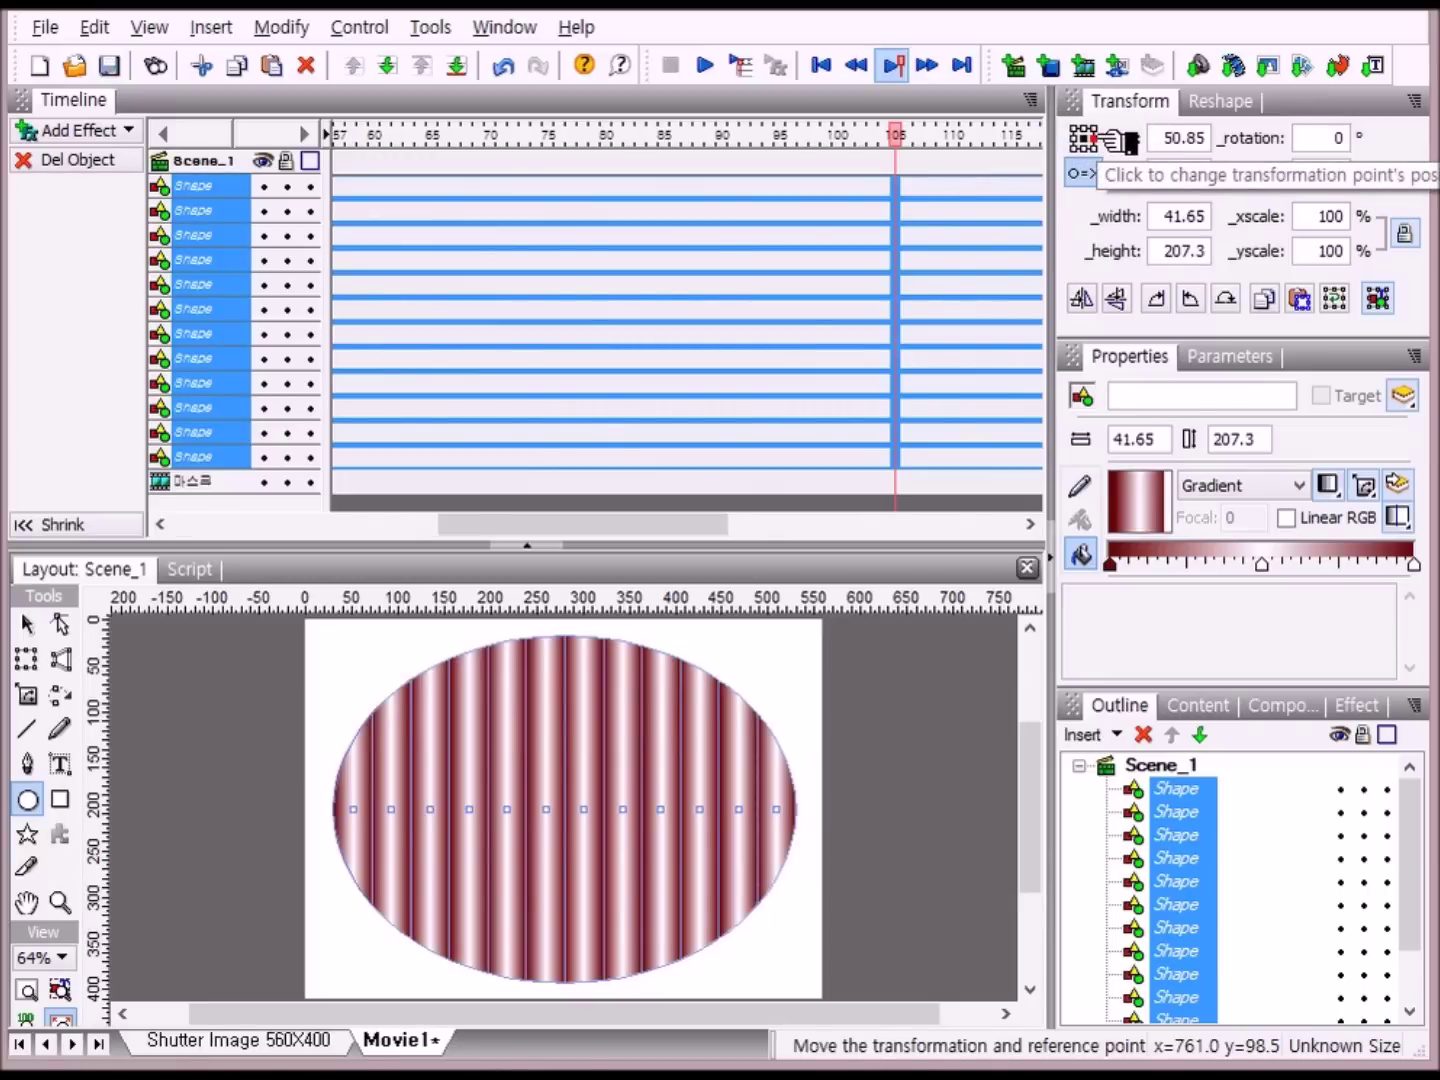
click(1092, 131)
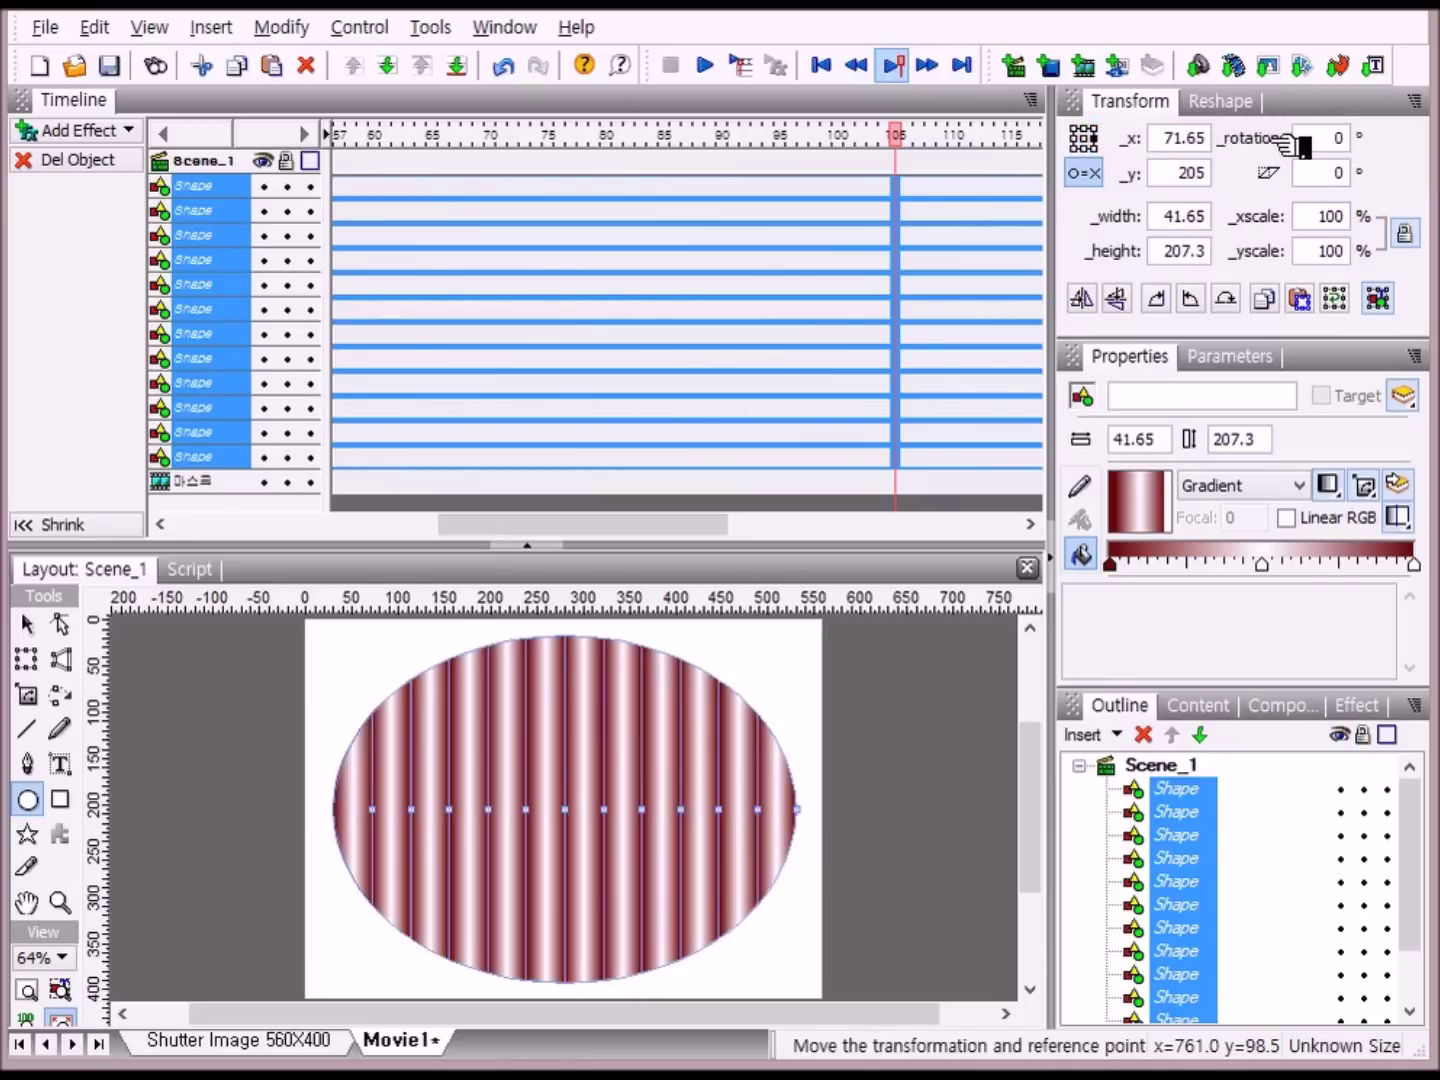
click(1340, 139)
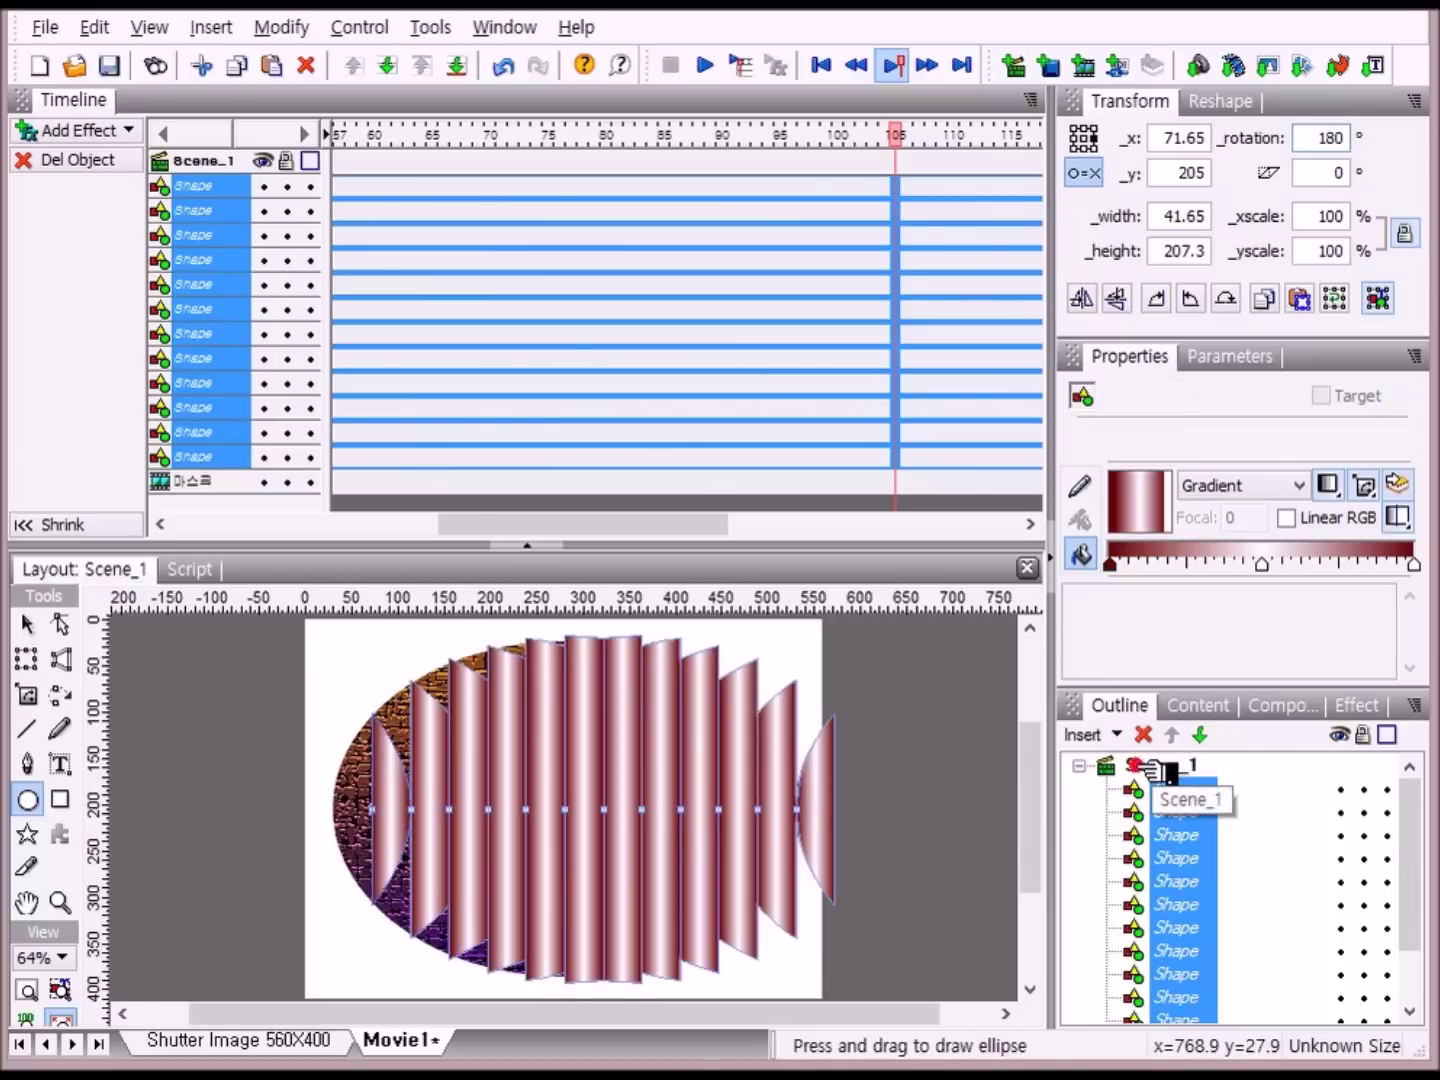
- Select Scene_1, return to the start of the timeline and add a Move effect at frame 5 to the lowest Shape layer
click(1160, 769)
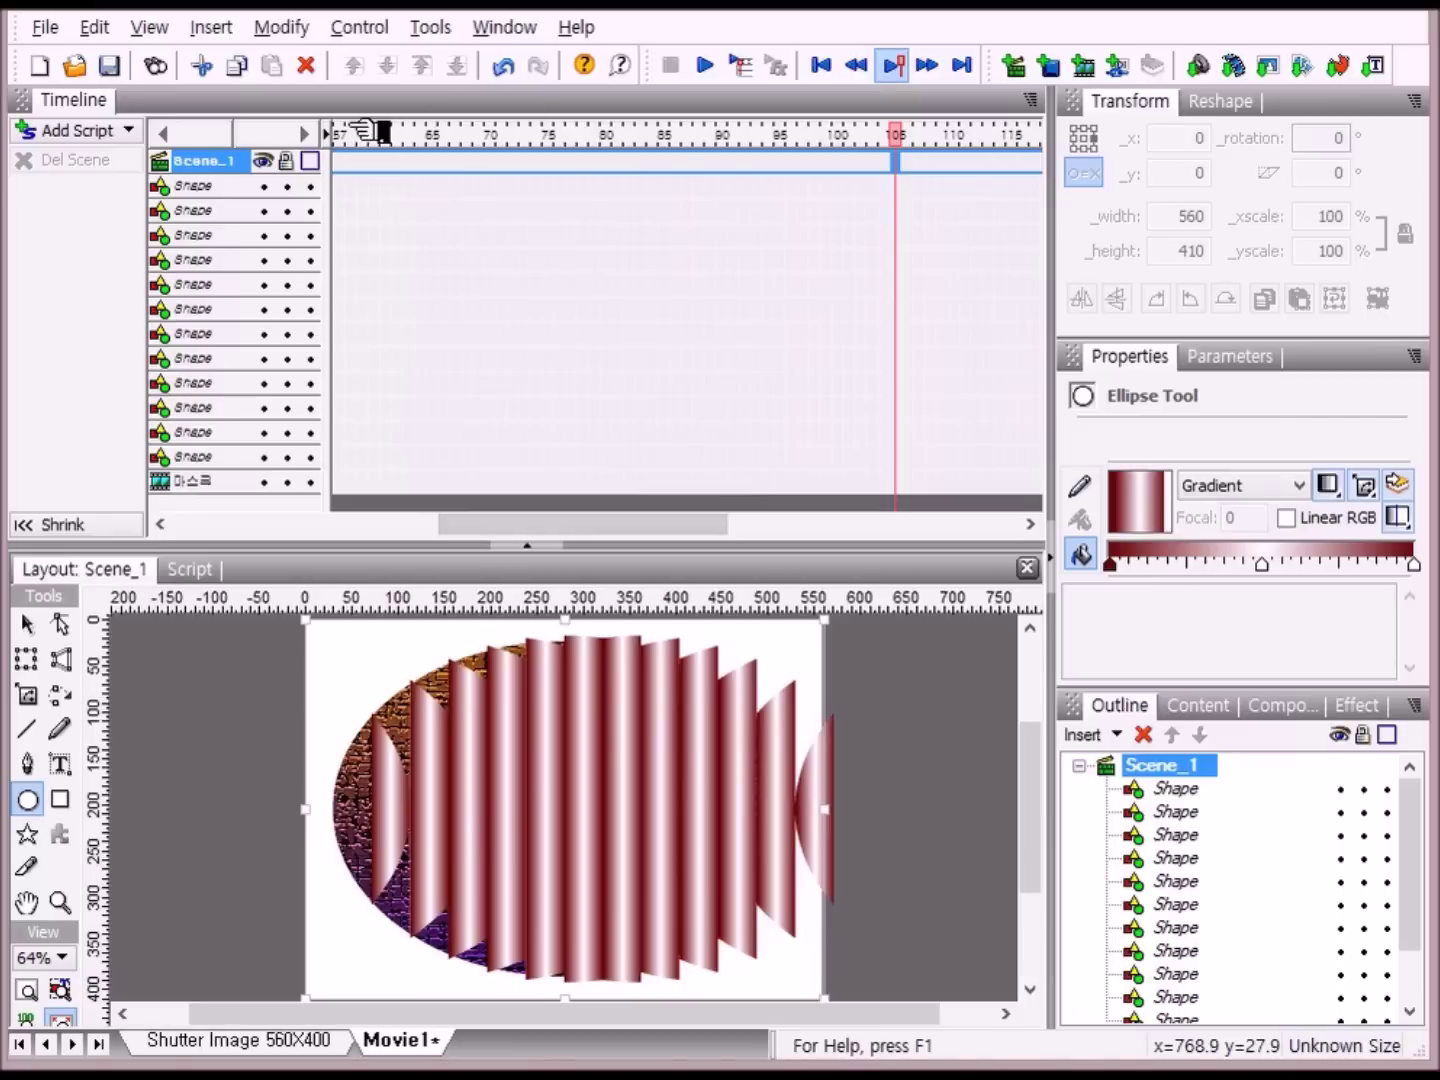
drag(698, 527, 394, 498)
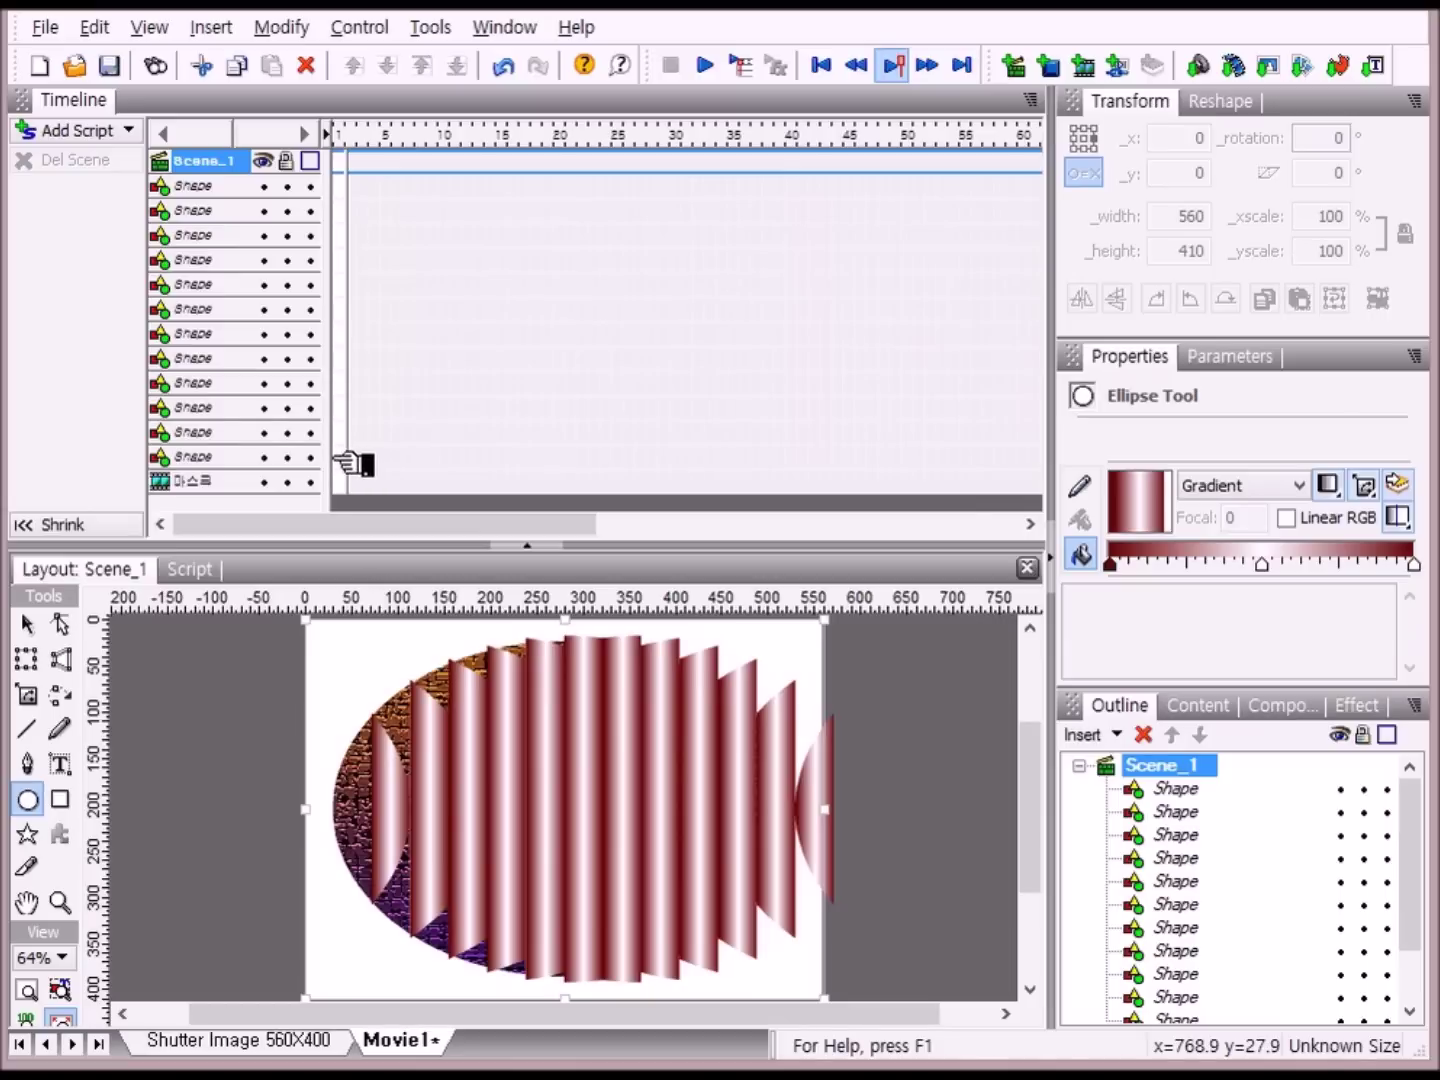
click(386, 138)
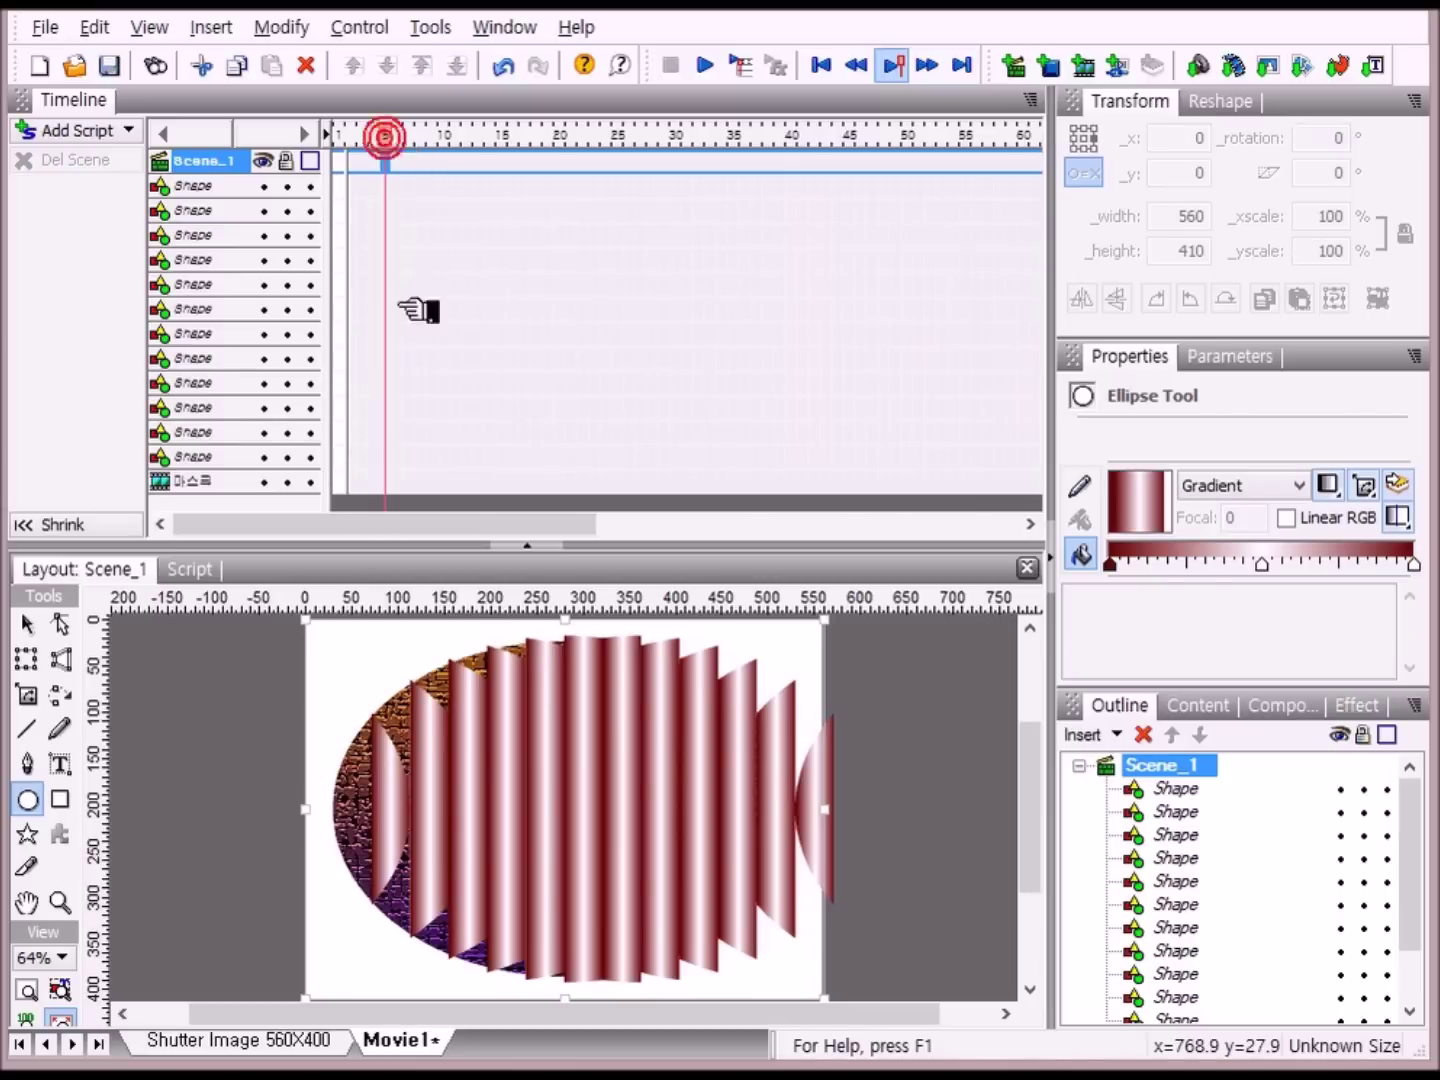
right_click(398, 460)
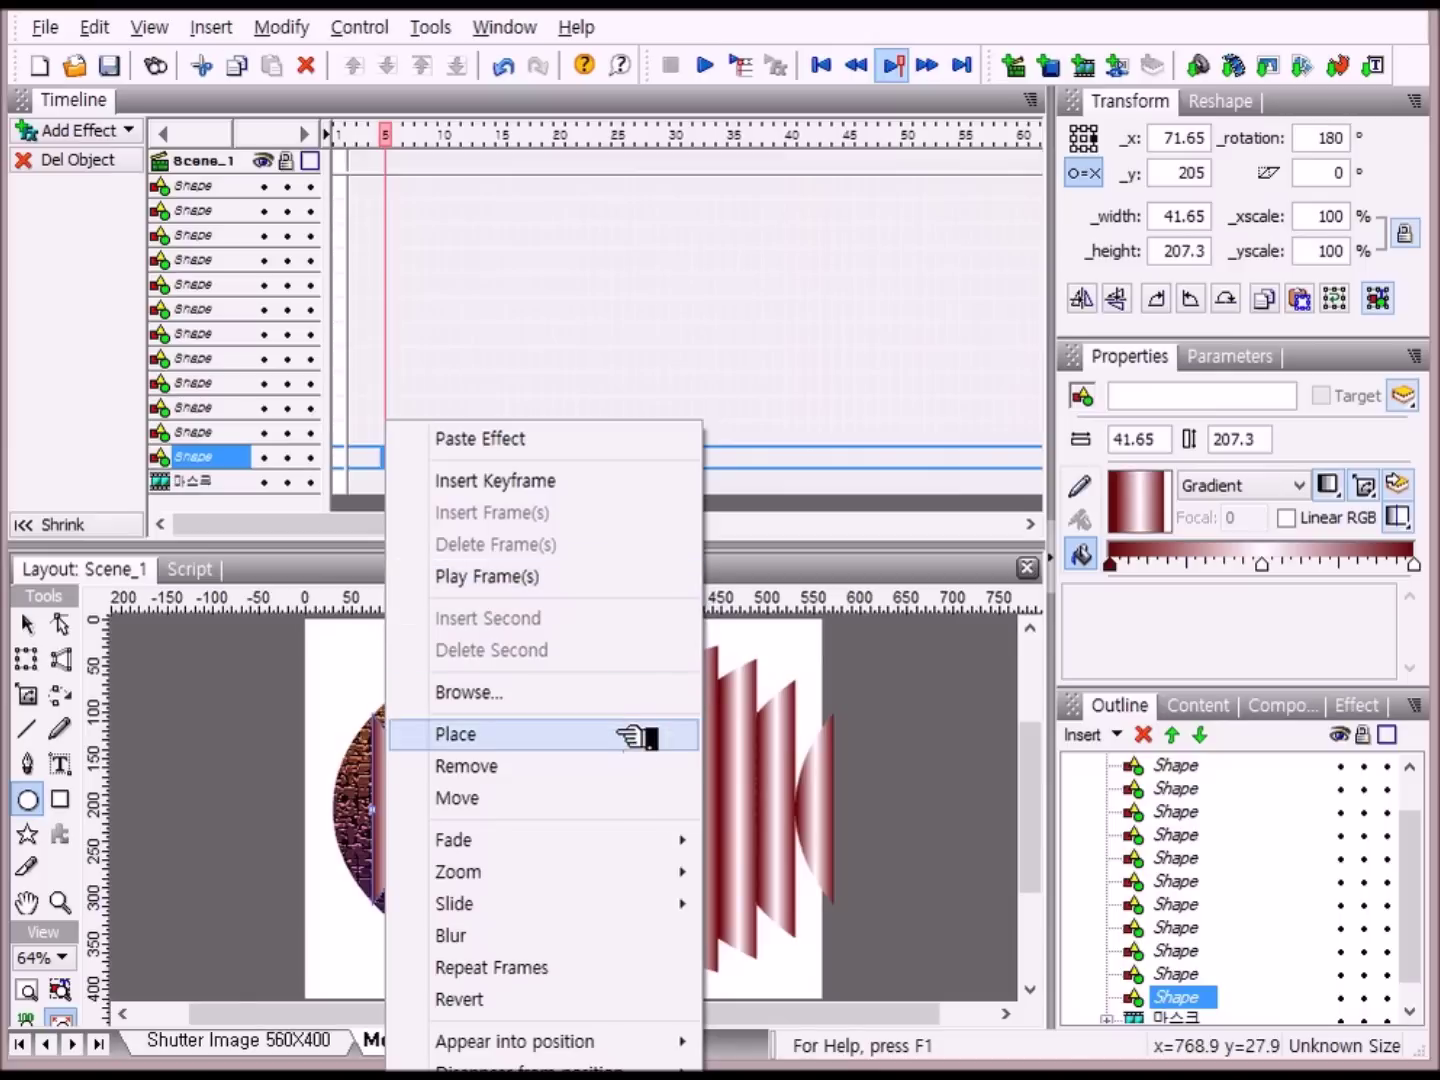
click(607, 800)
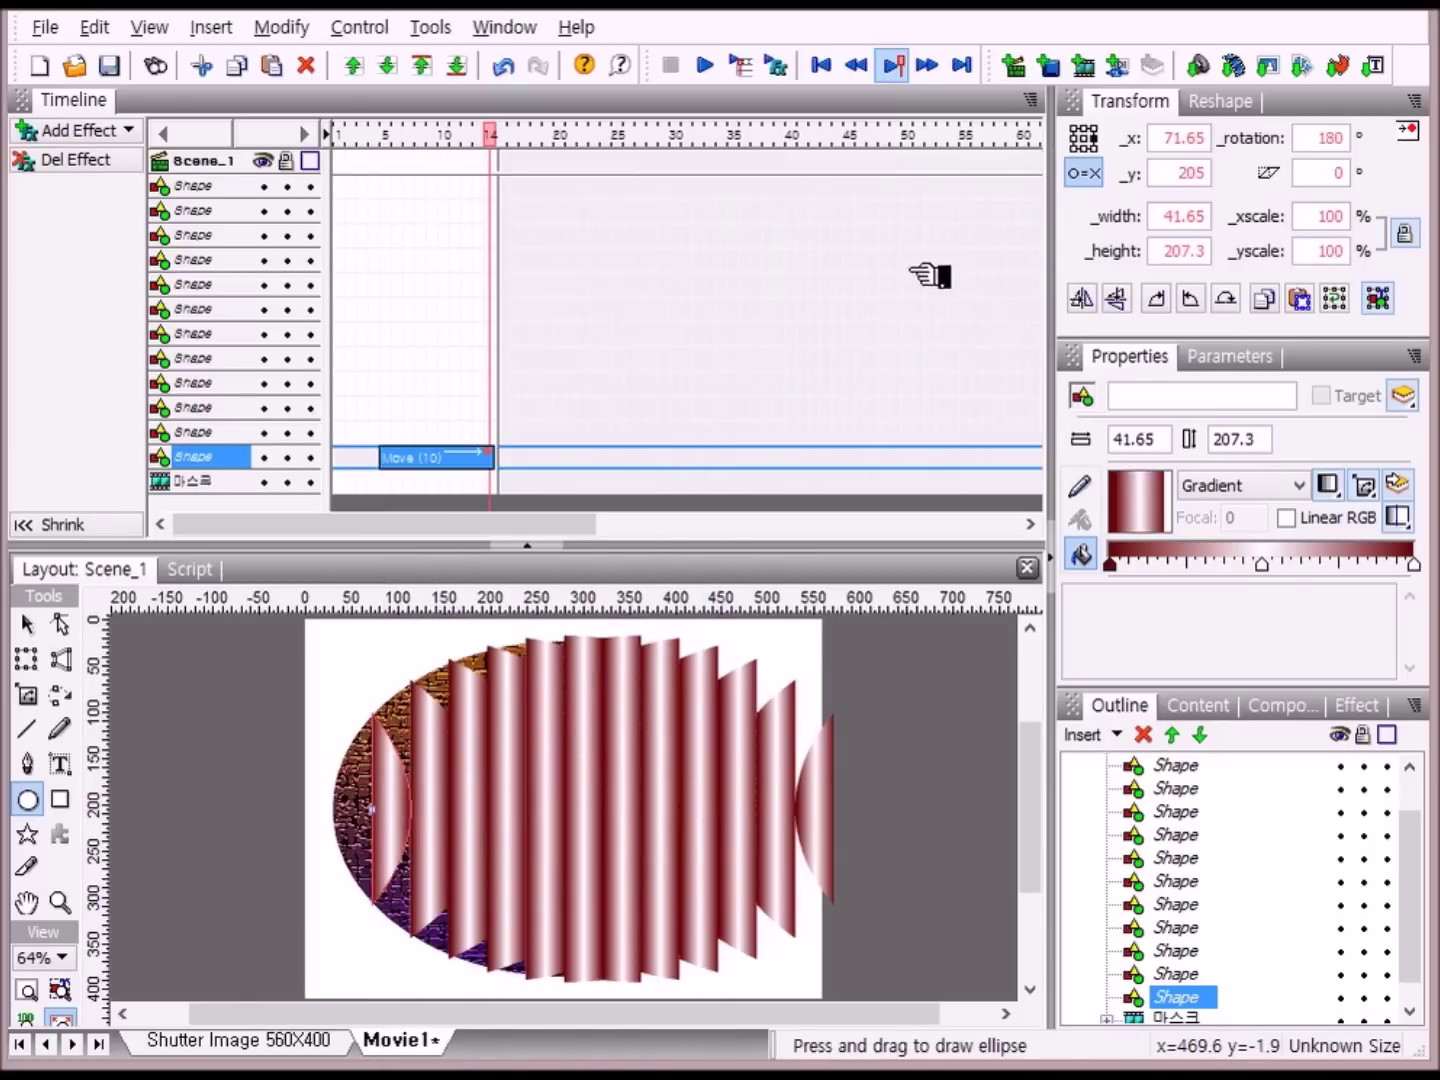
- Set the lowest Shape's Move effect duration to 3 frames and add a Remove effect at frame 8
click(446, 456)
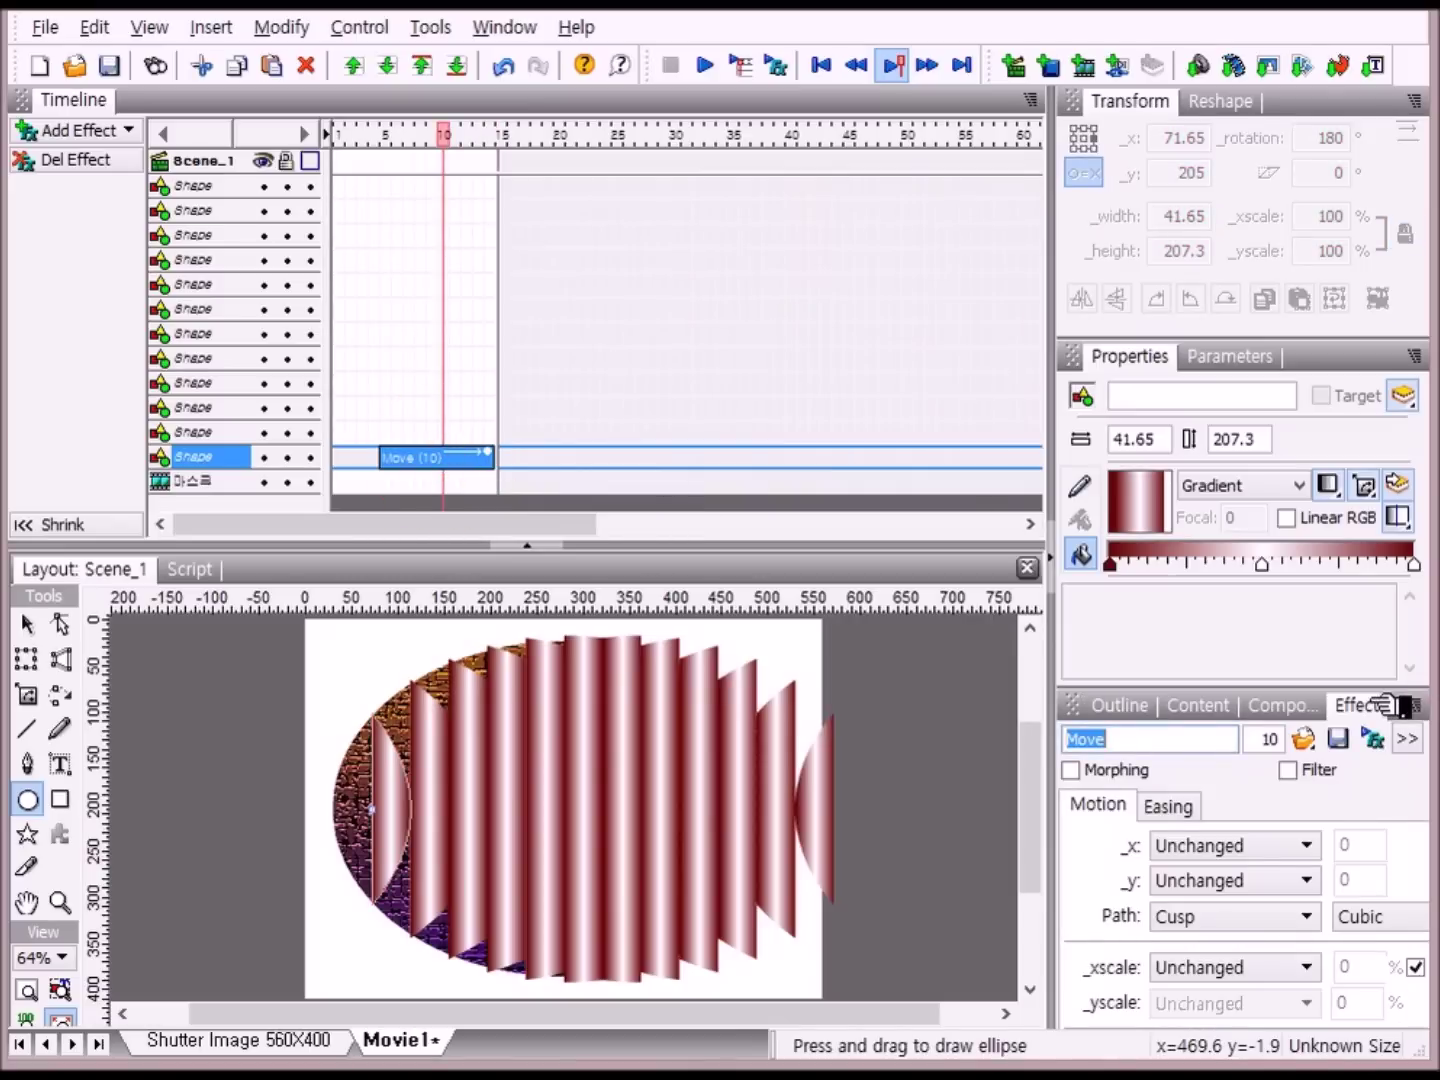
click(1275, 738)
key(BackSpace)
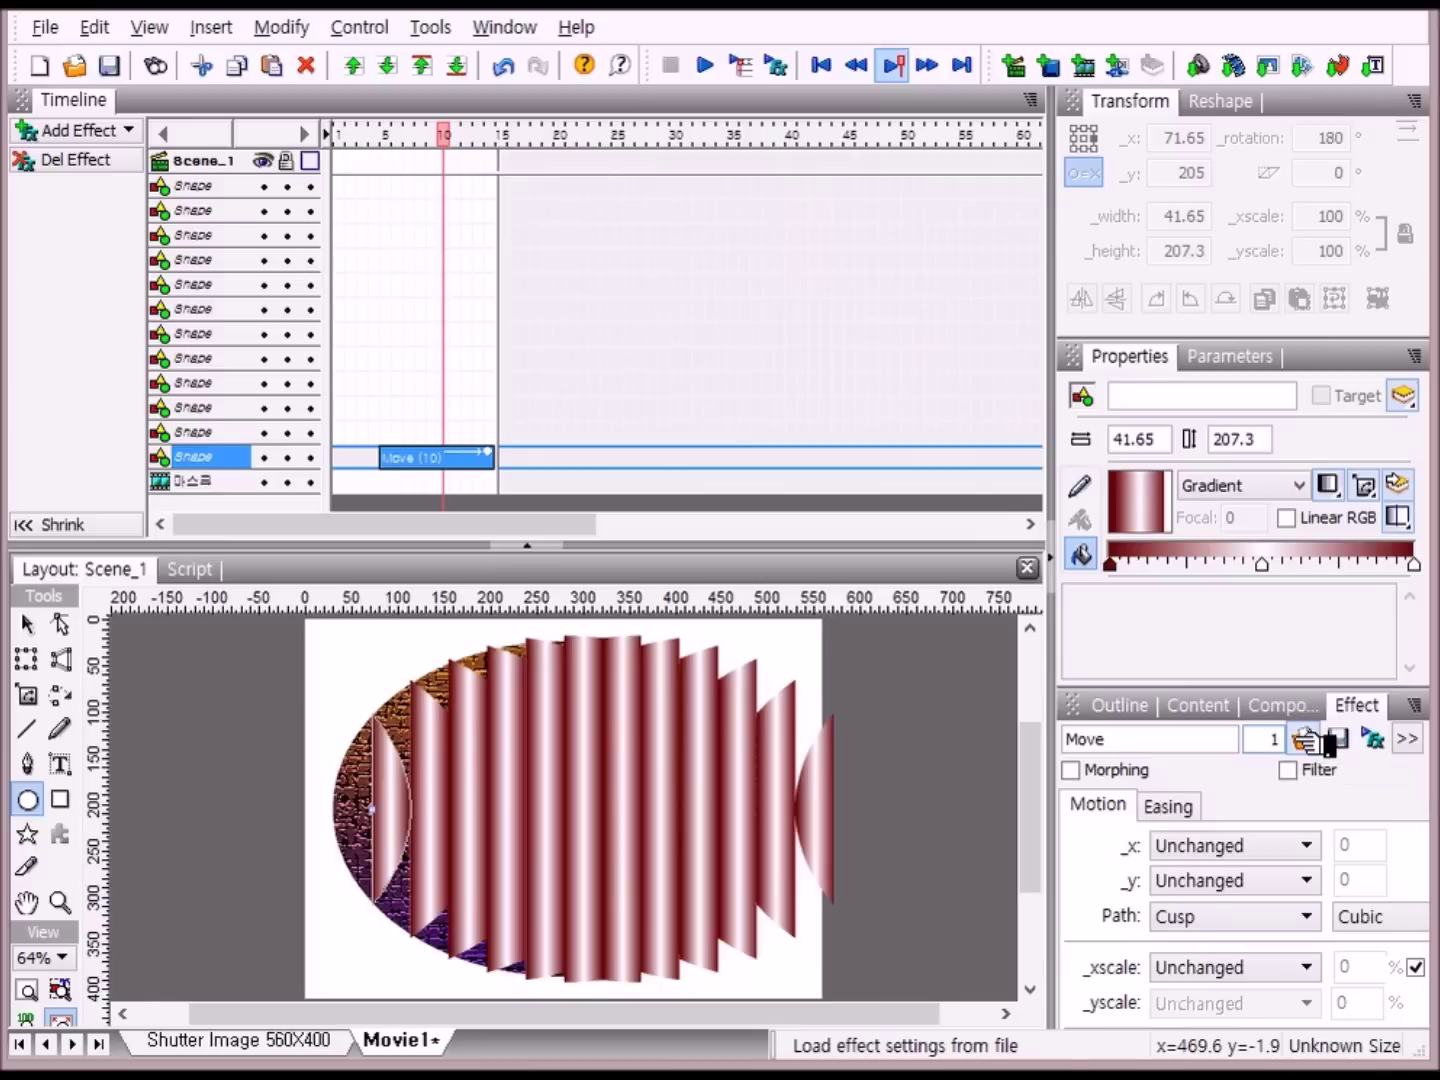
text(3)
key(Return)
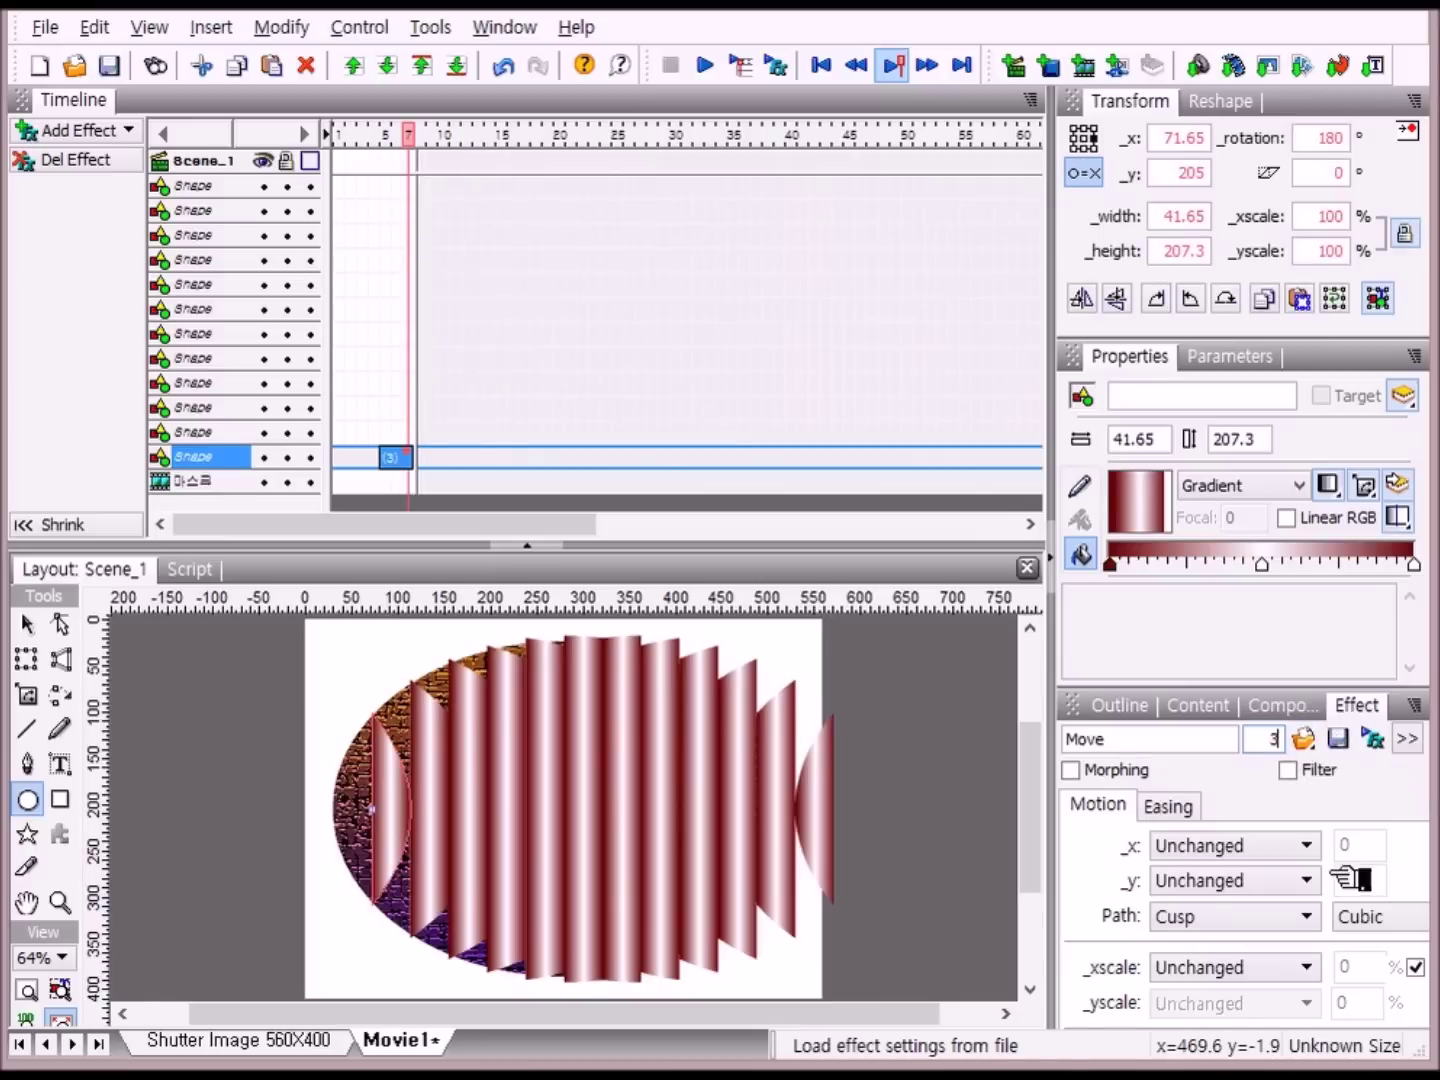
right_click(422, 457)
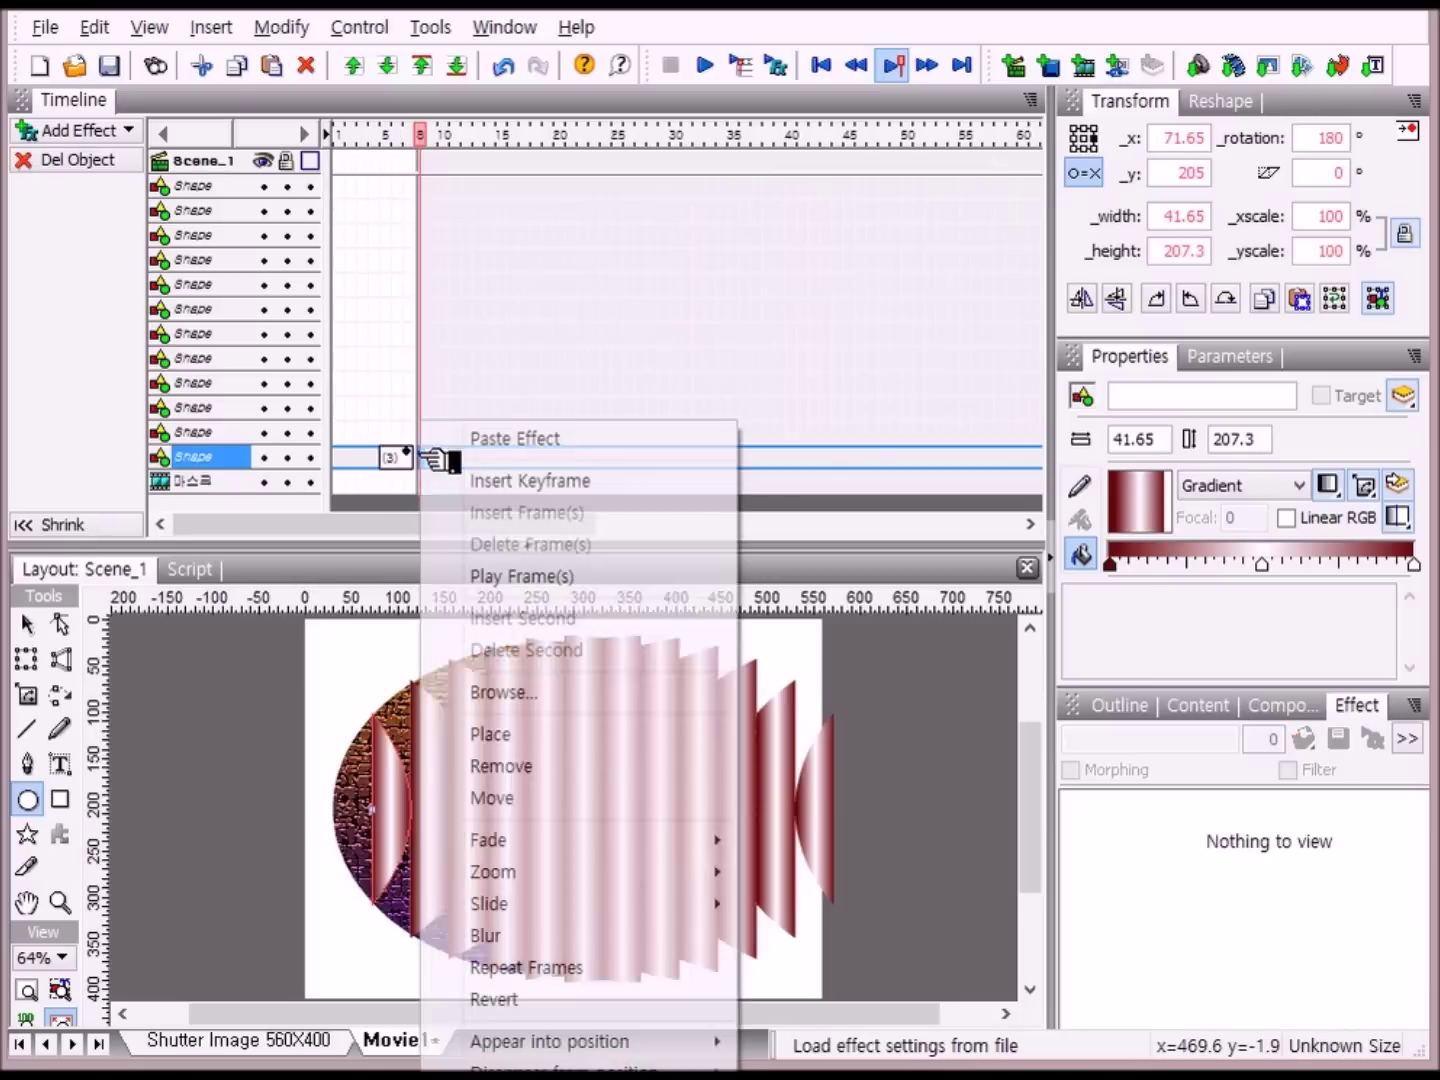
click(588, 776)
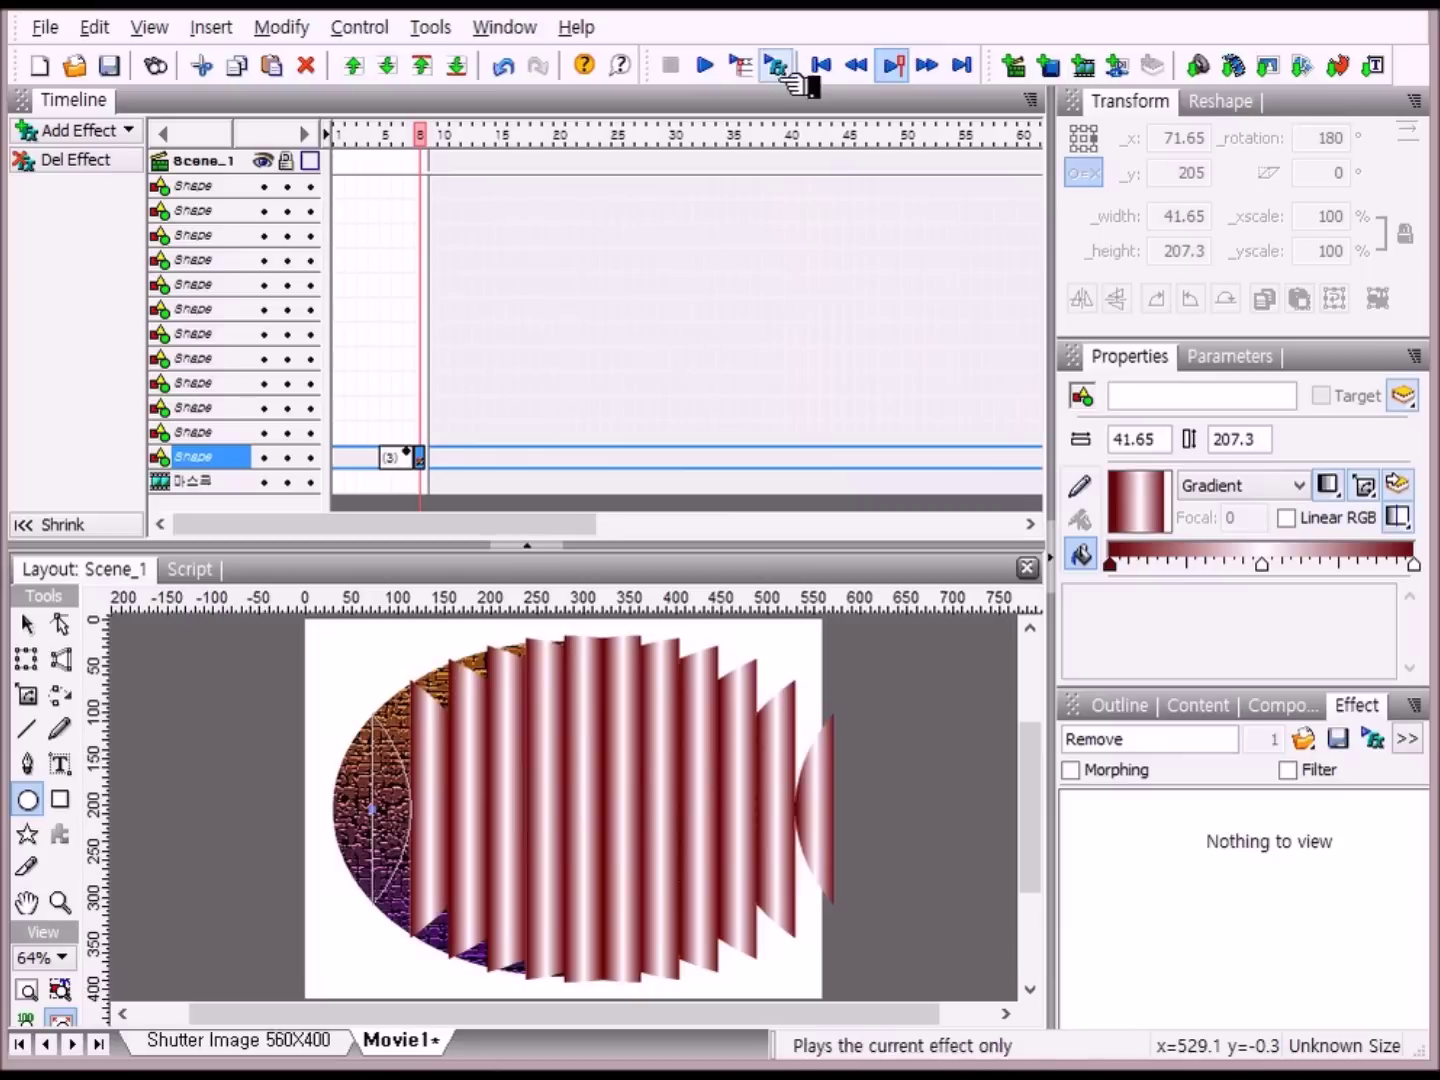
- Copy the Move and Remove effects of the lowest Shape layer together
click(410, 460)
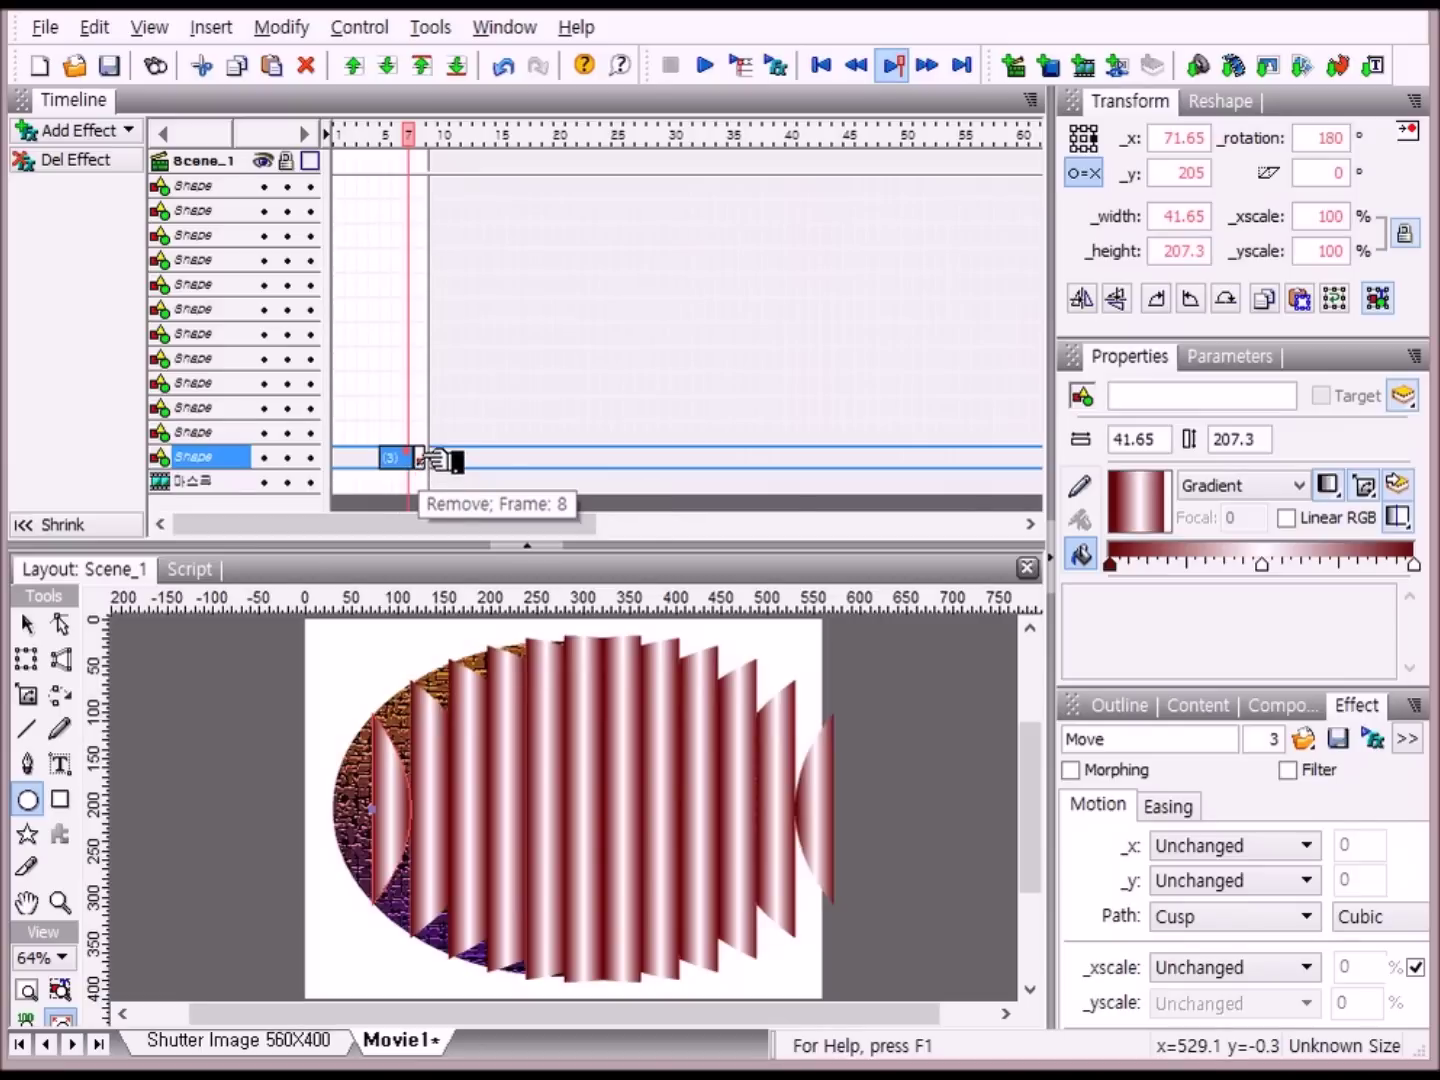
click(427, 458)
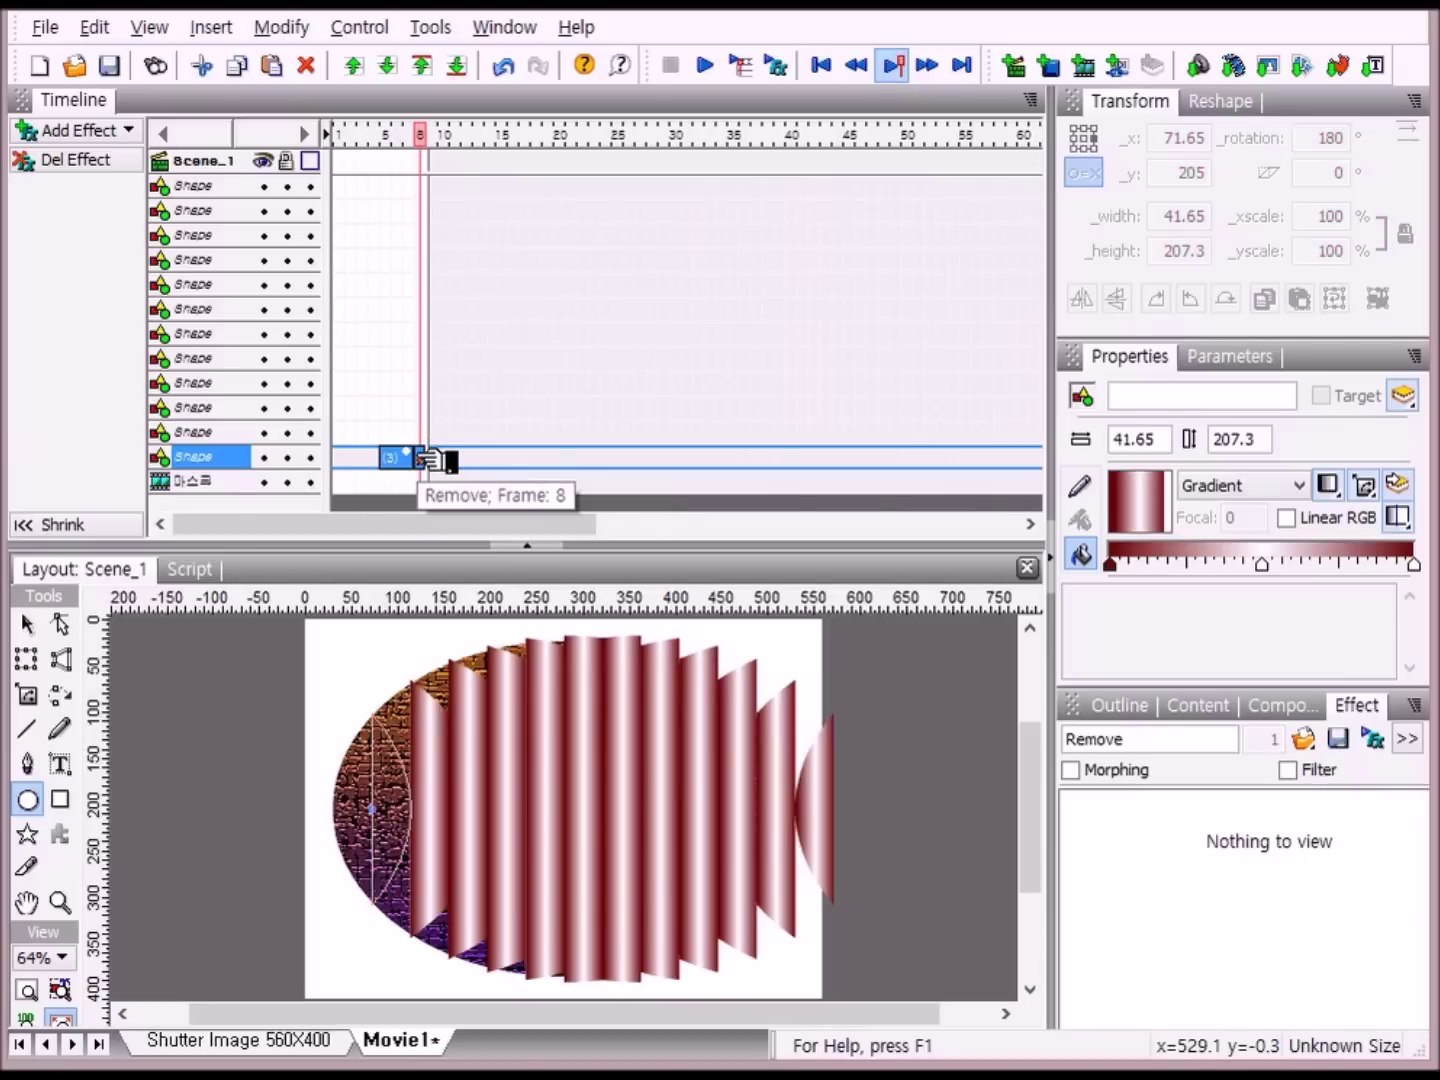
right_click(420, 459)
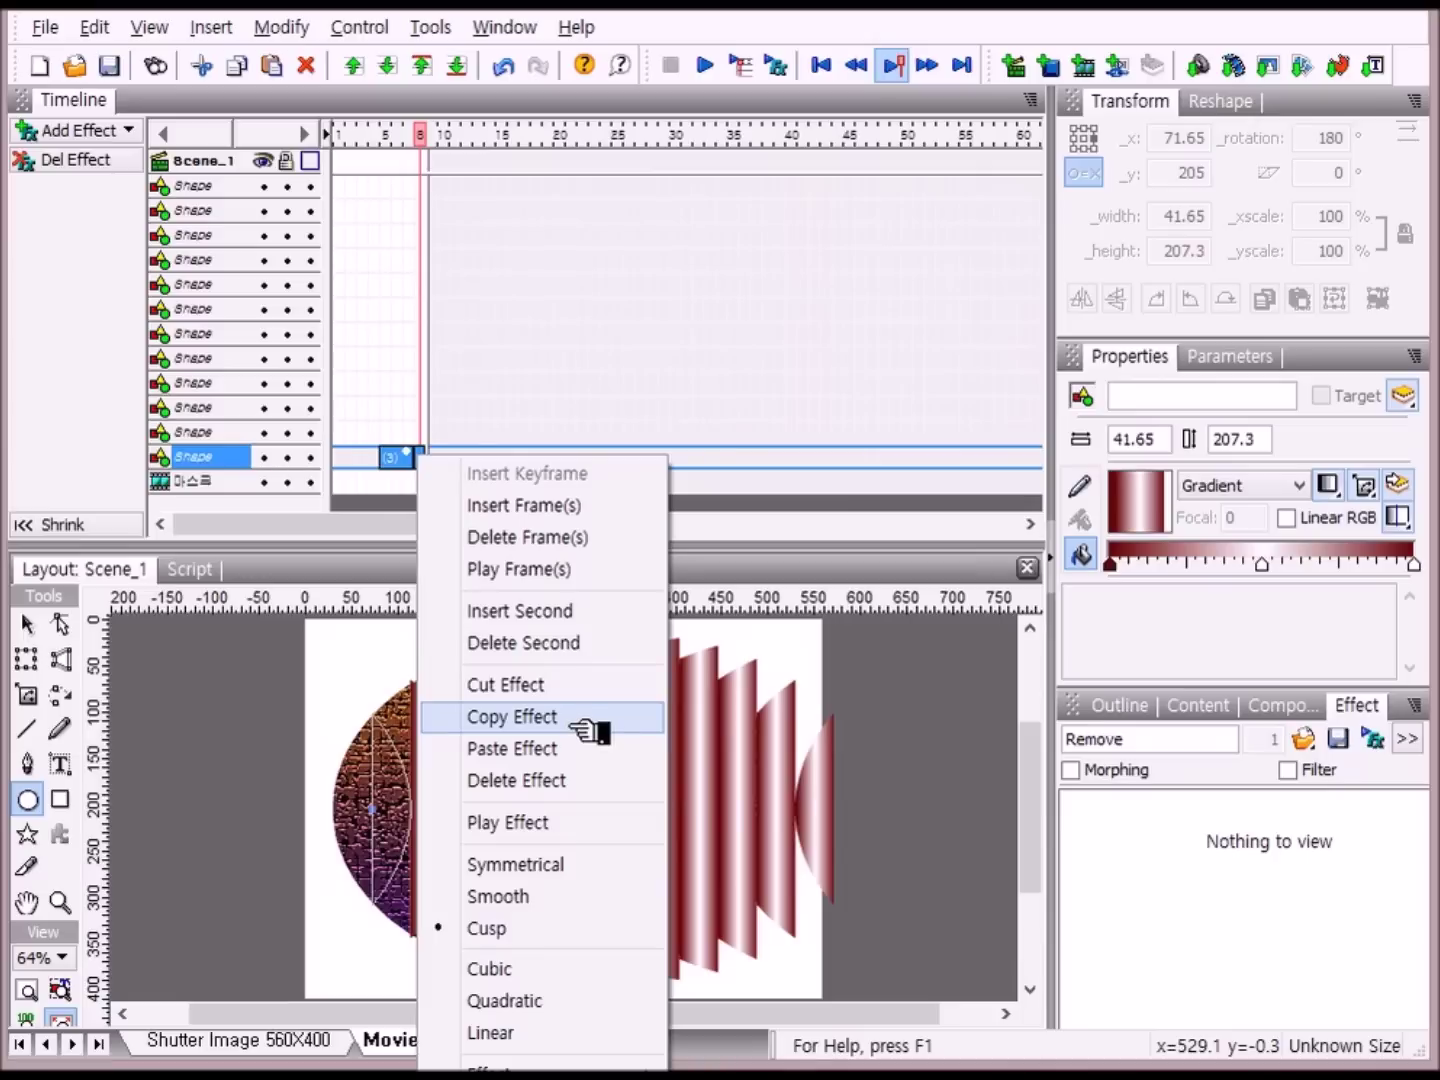
click(571, 724)
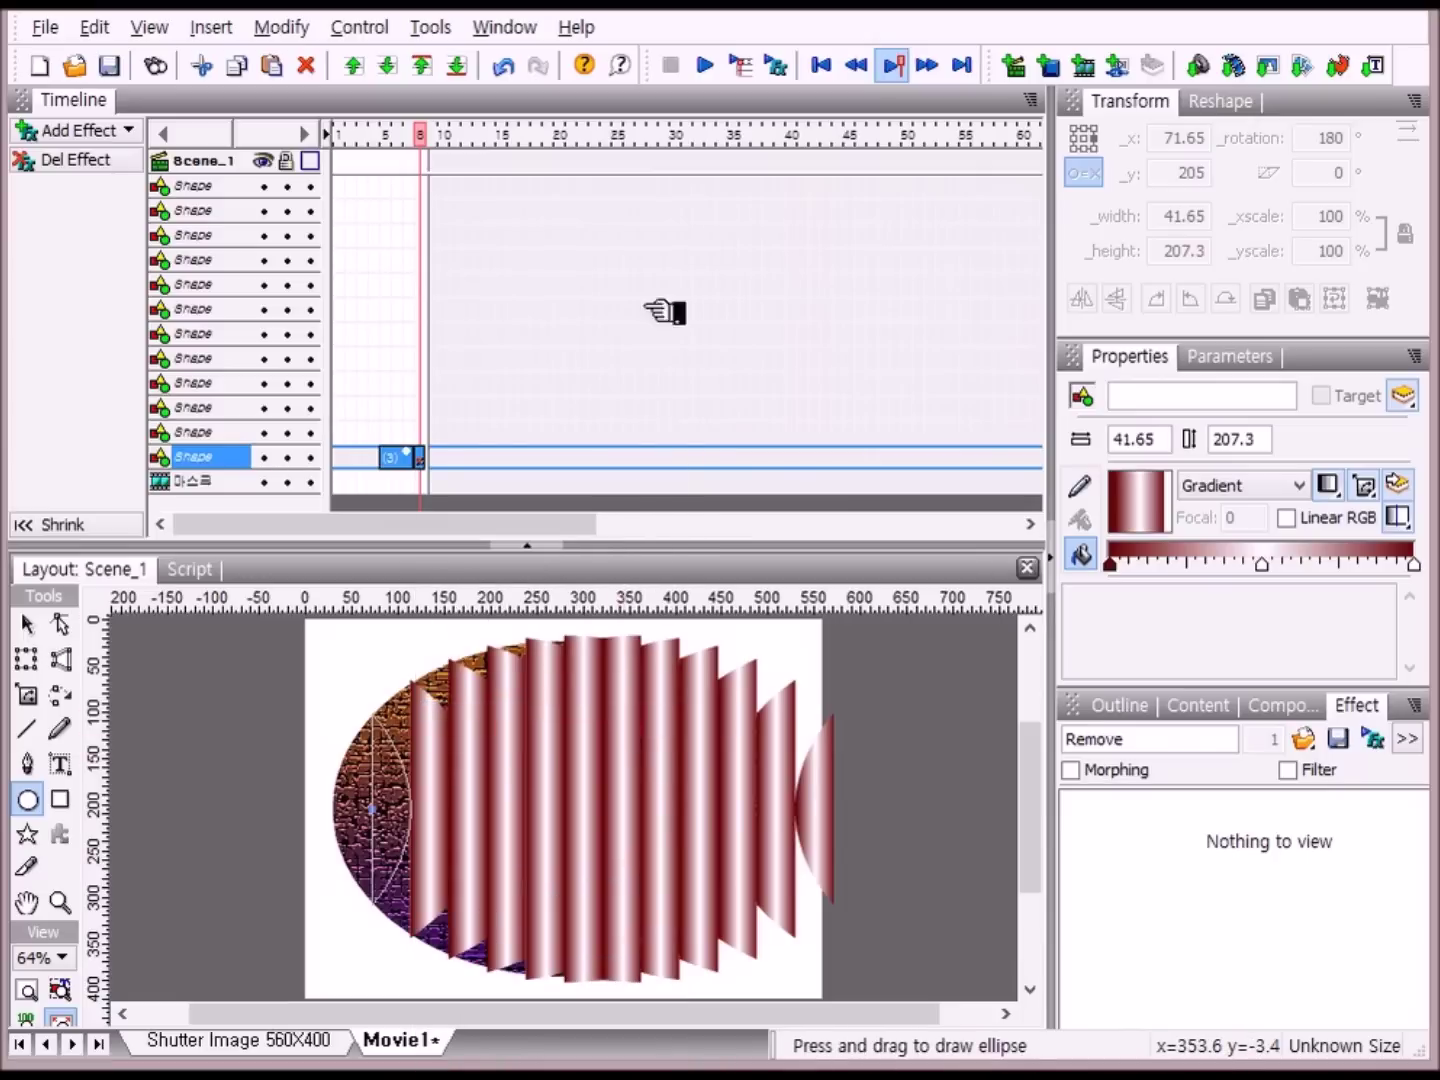
- Paste the copied effects into the second to fifth Shape layers from the bottom at frames 8, 11, 14 and 17
right_click(424, 434)
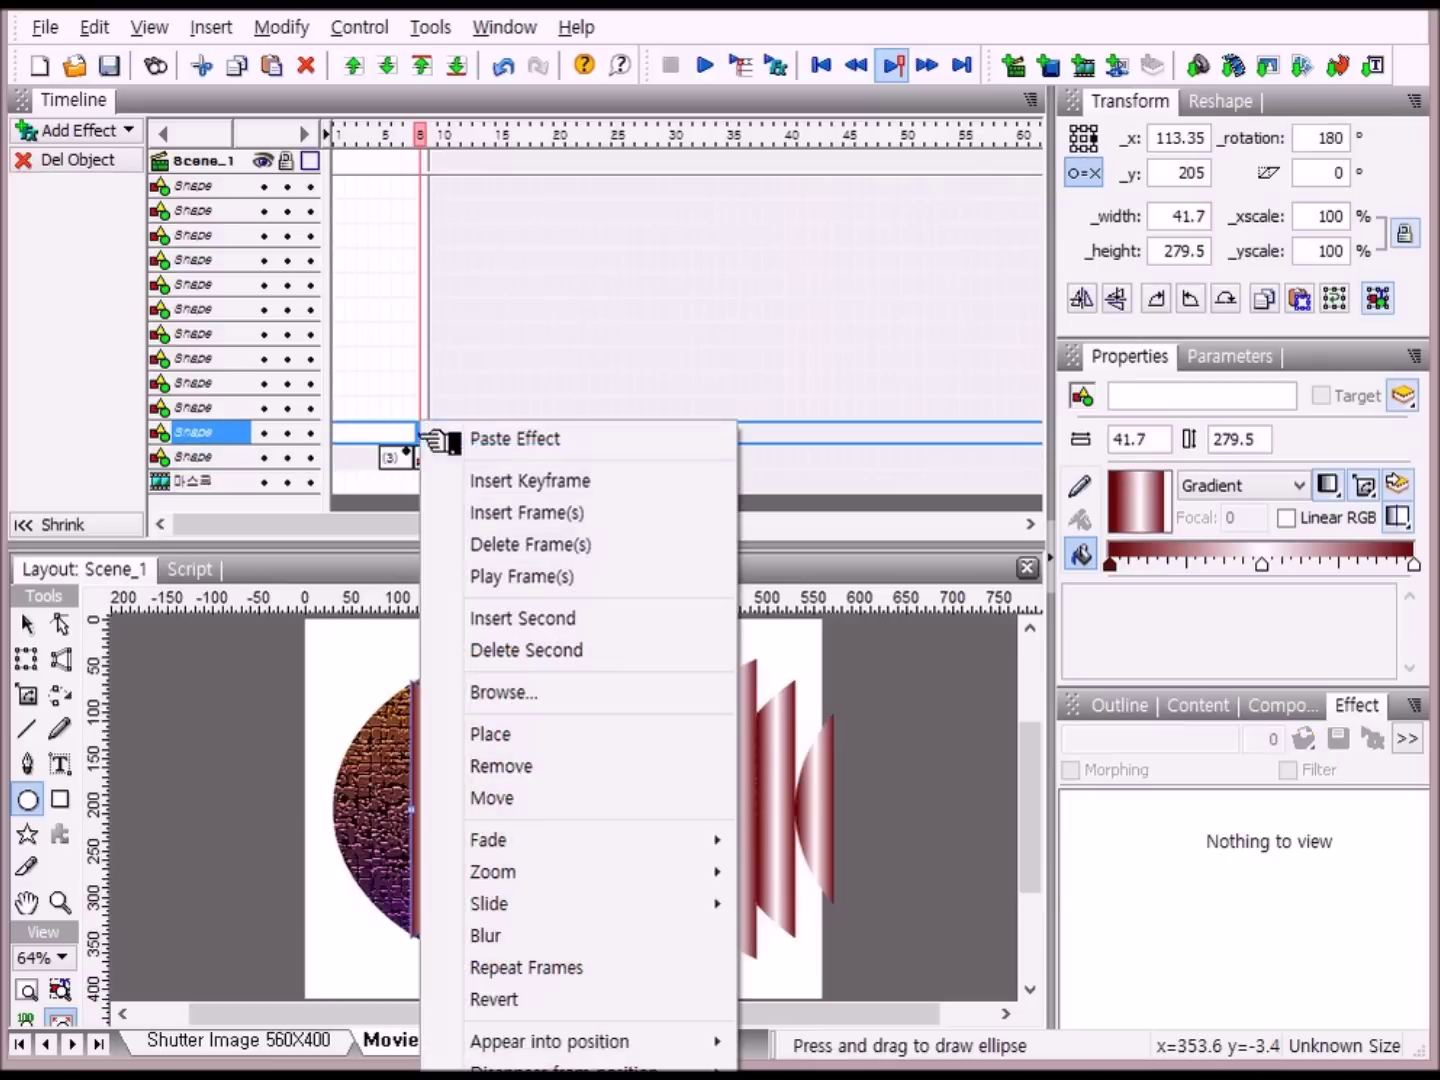
click(540, 440)
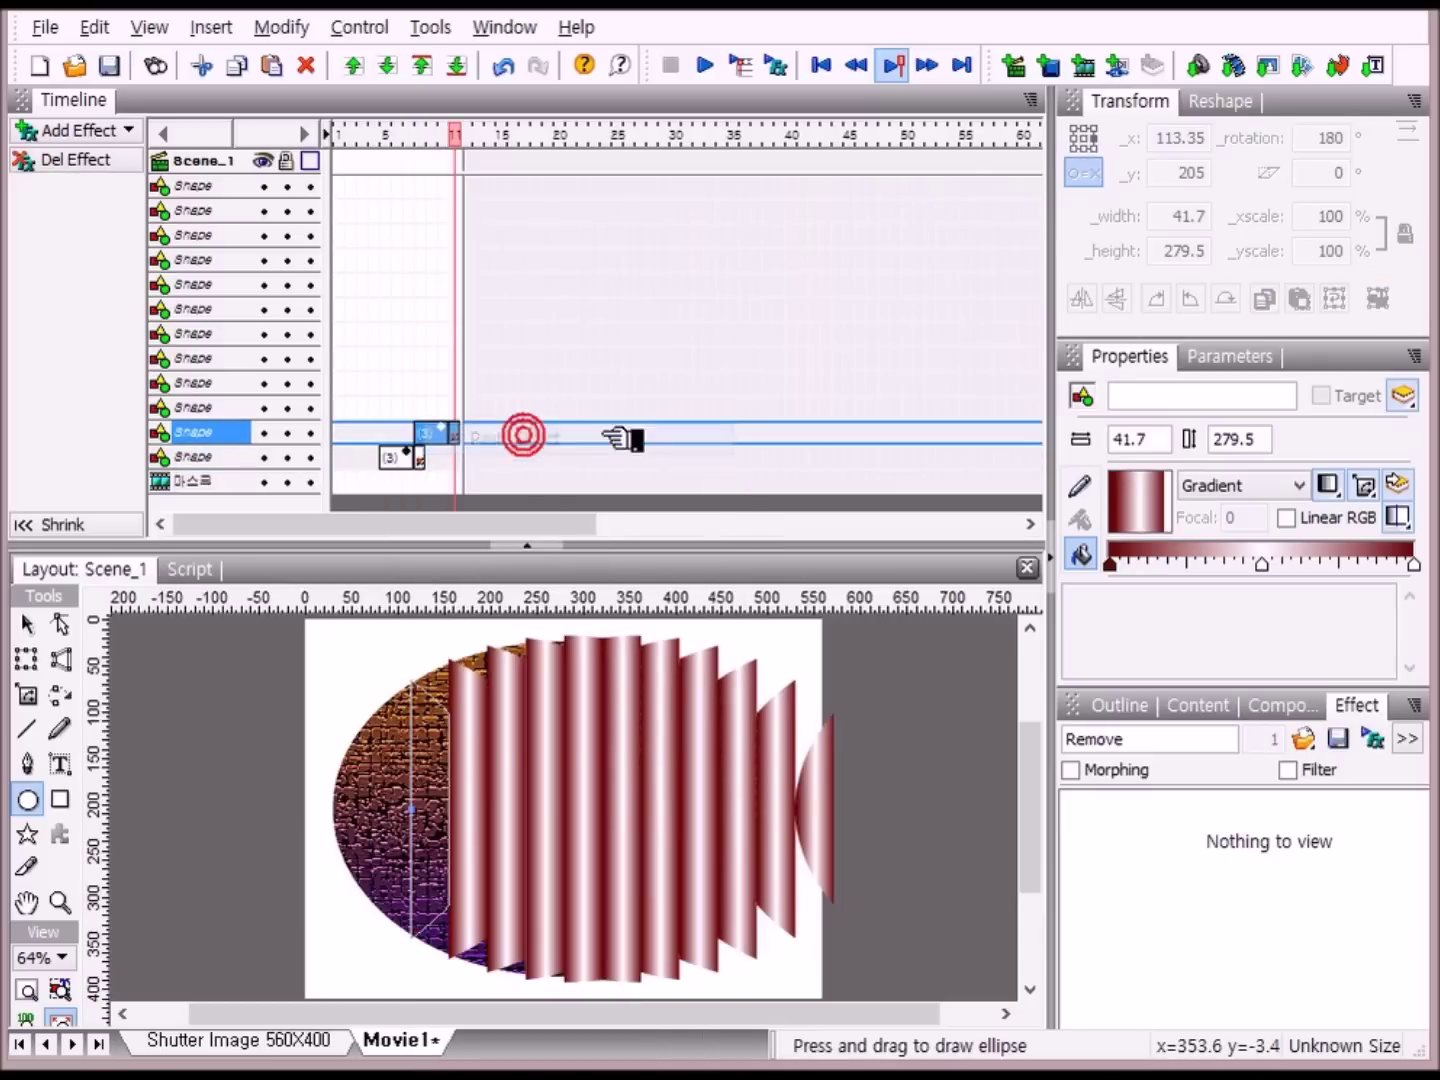
right_click(468, 410)
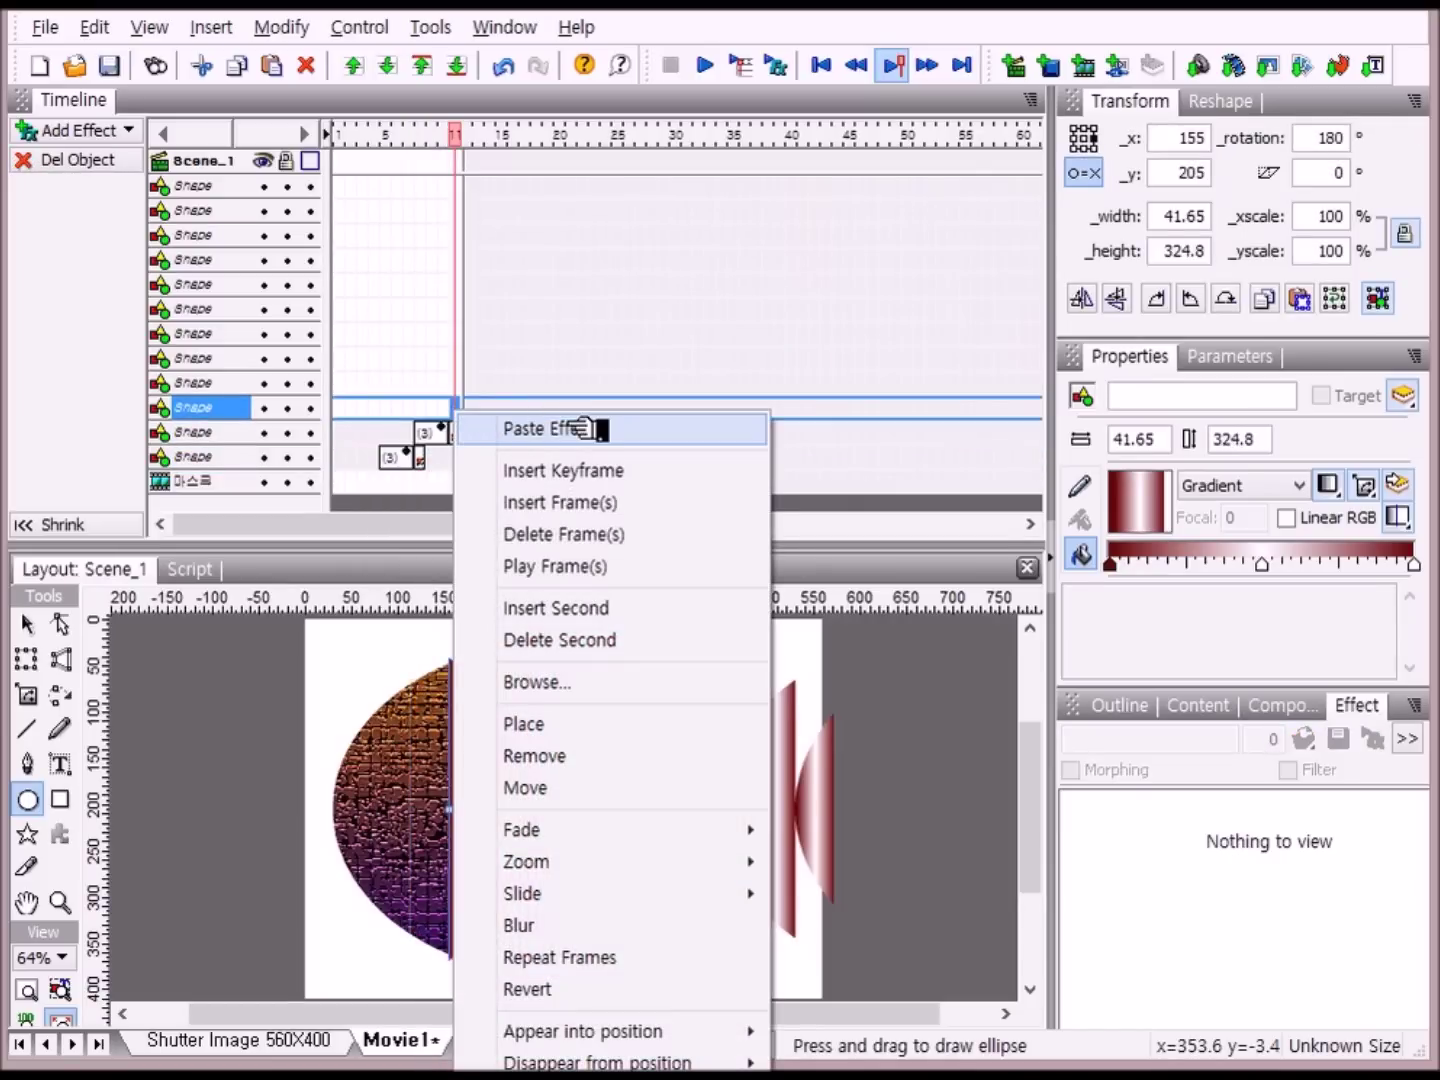
click(566, 425)
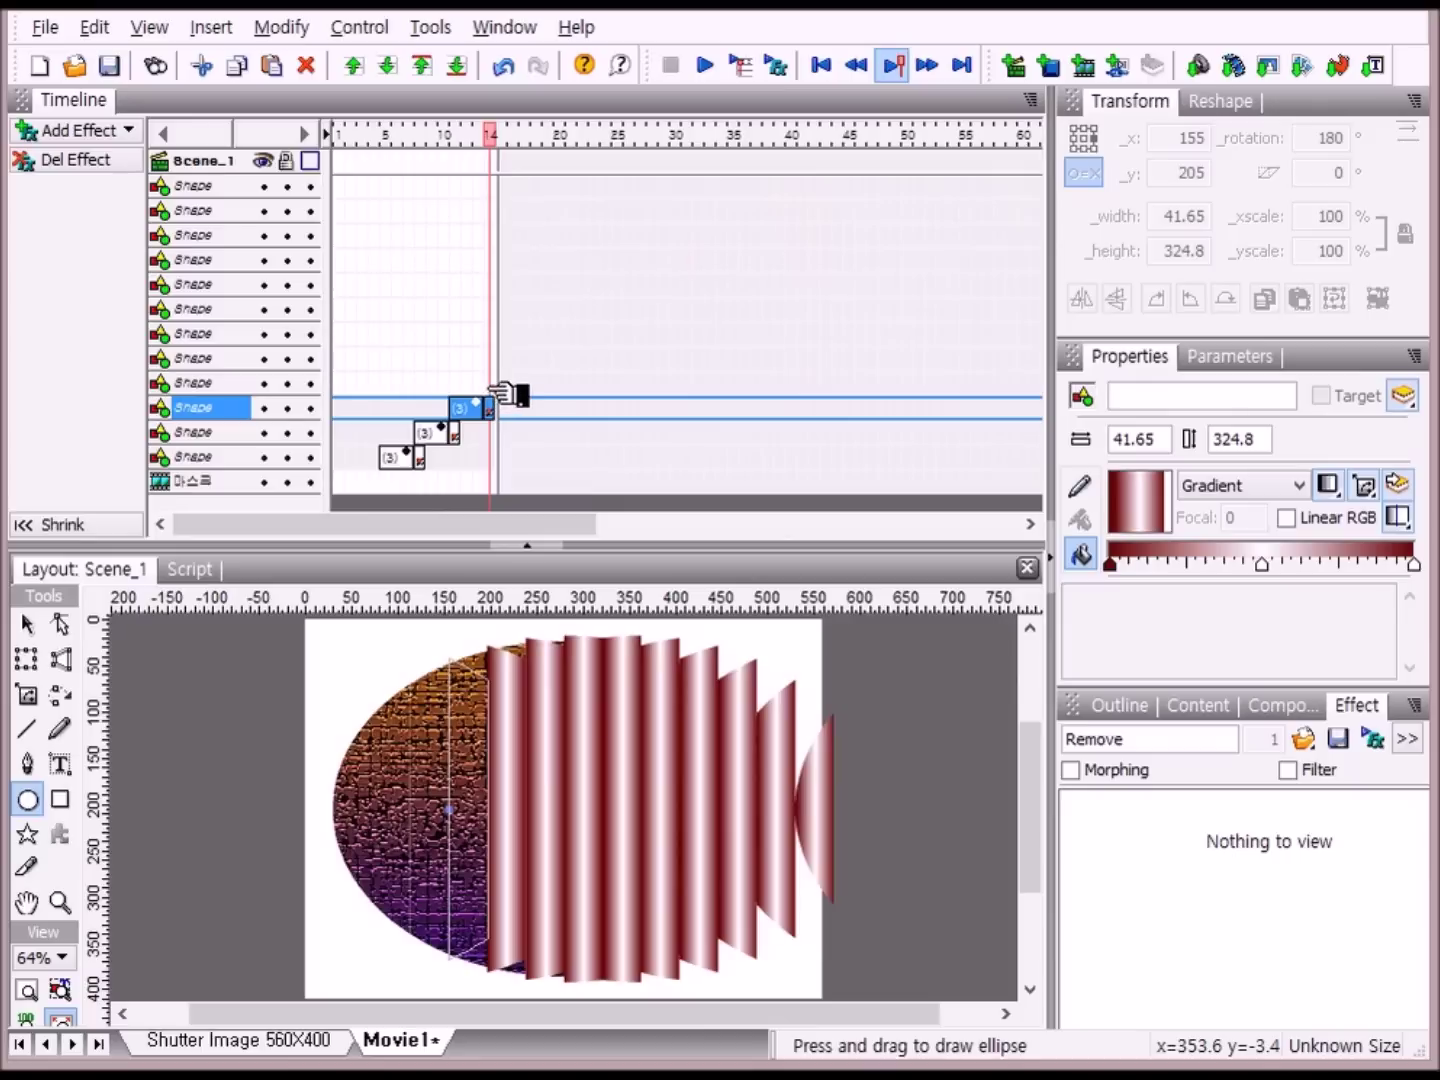
right_click(505, 393)
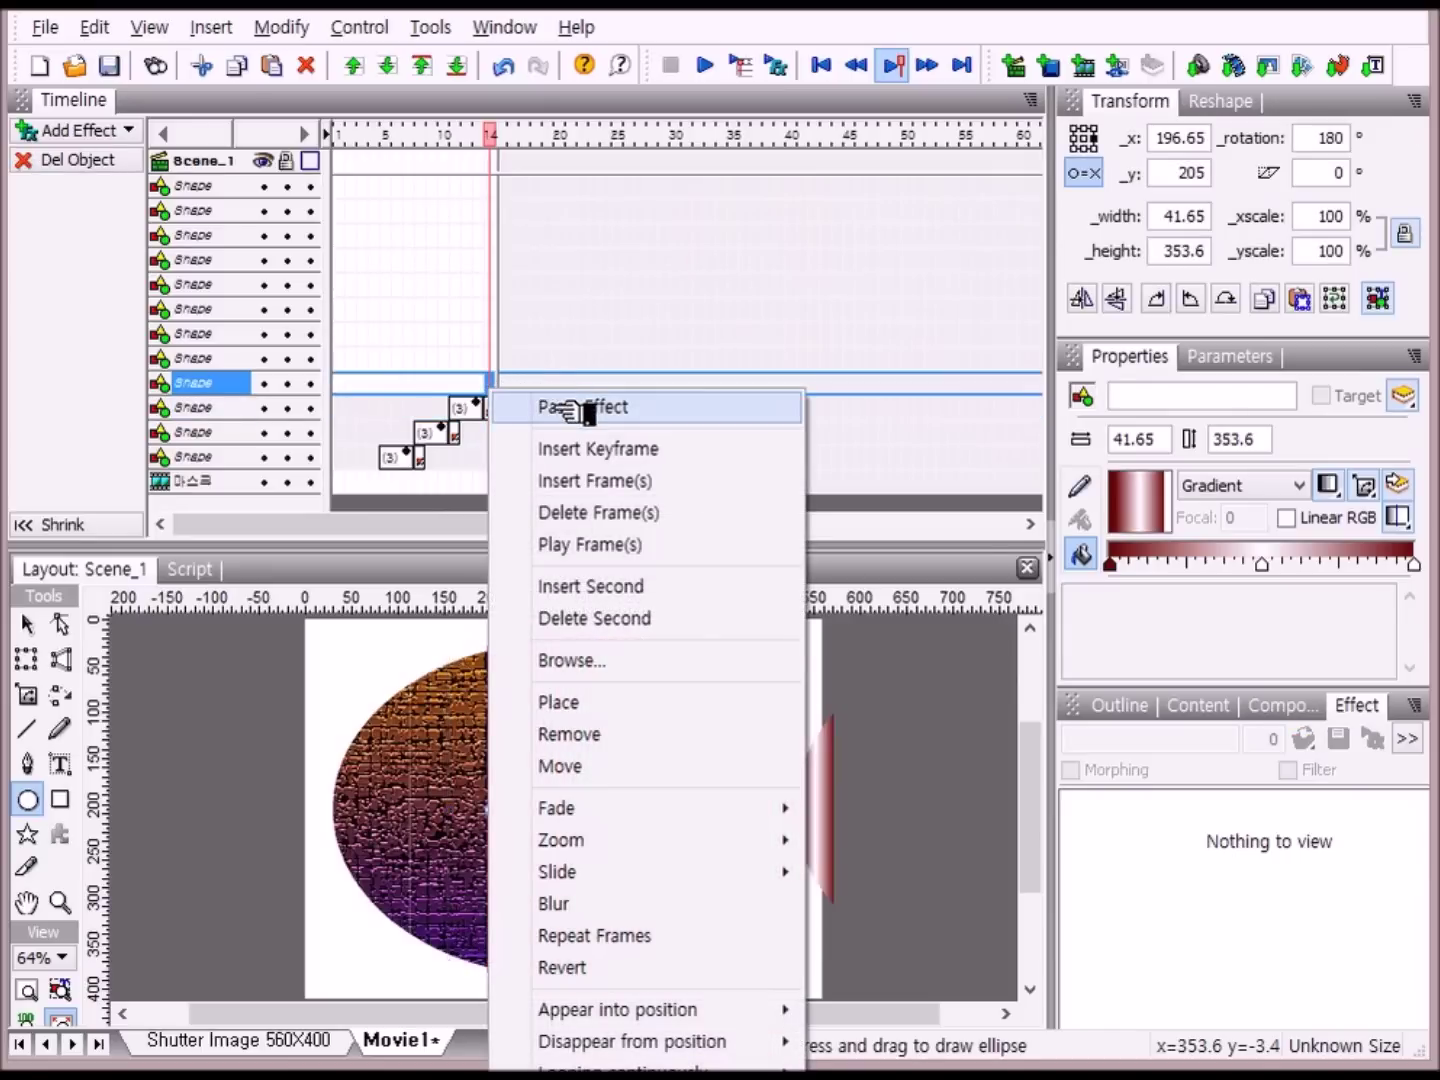
click(555, 406)
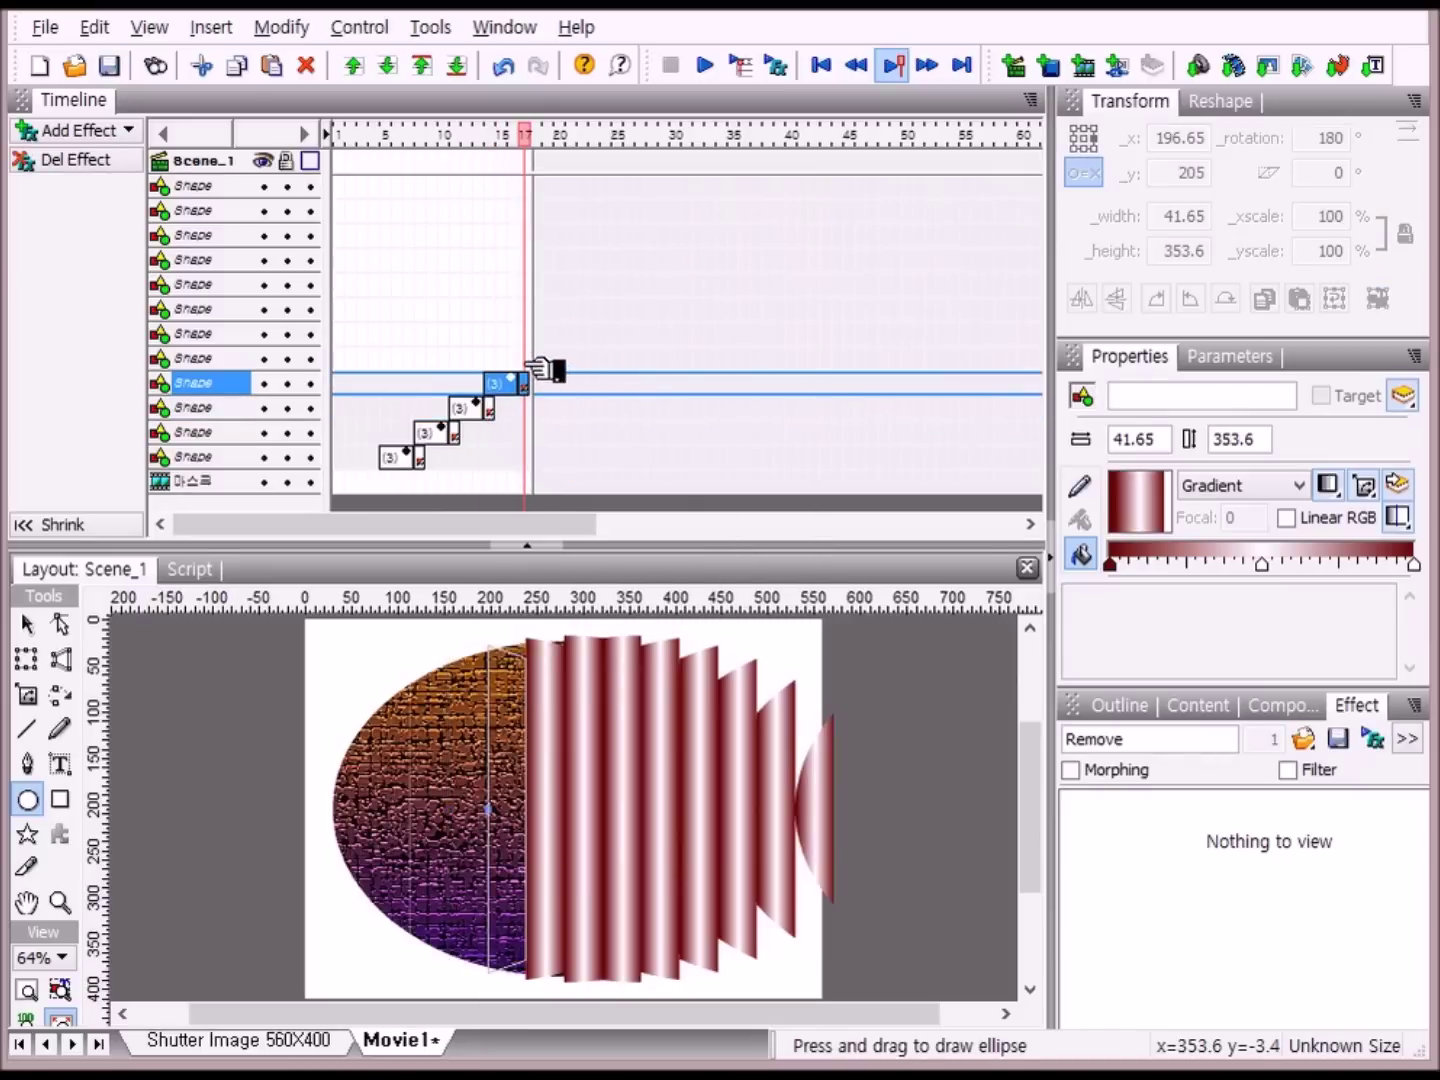
right_click(527, 363)
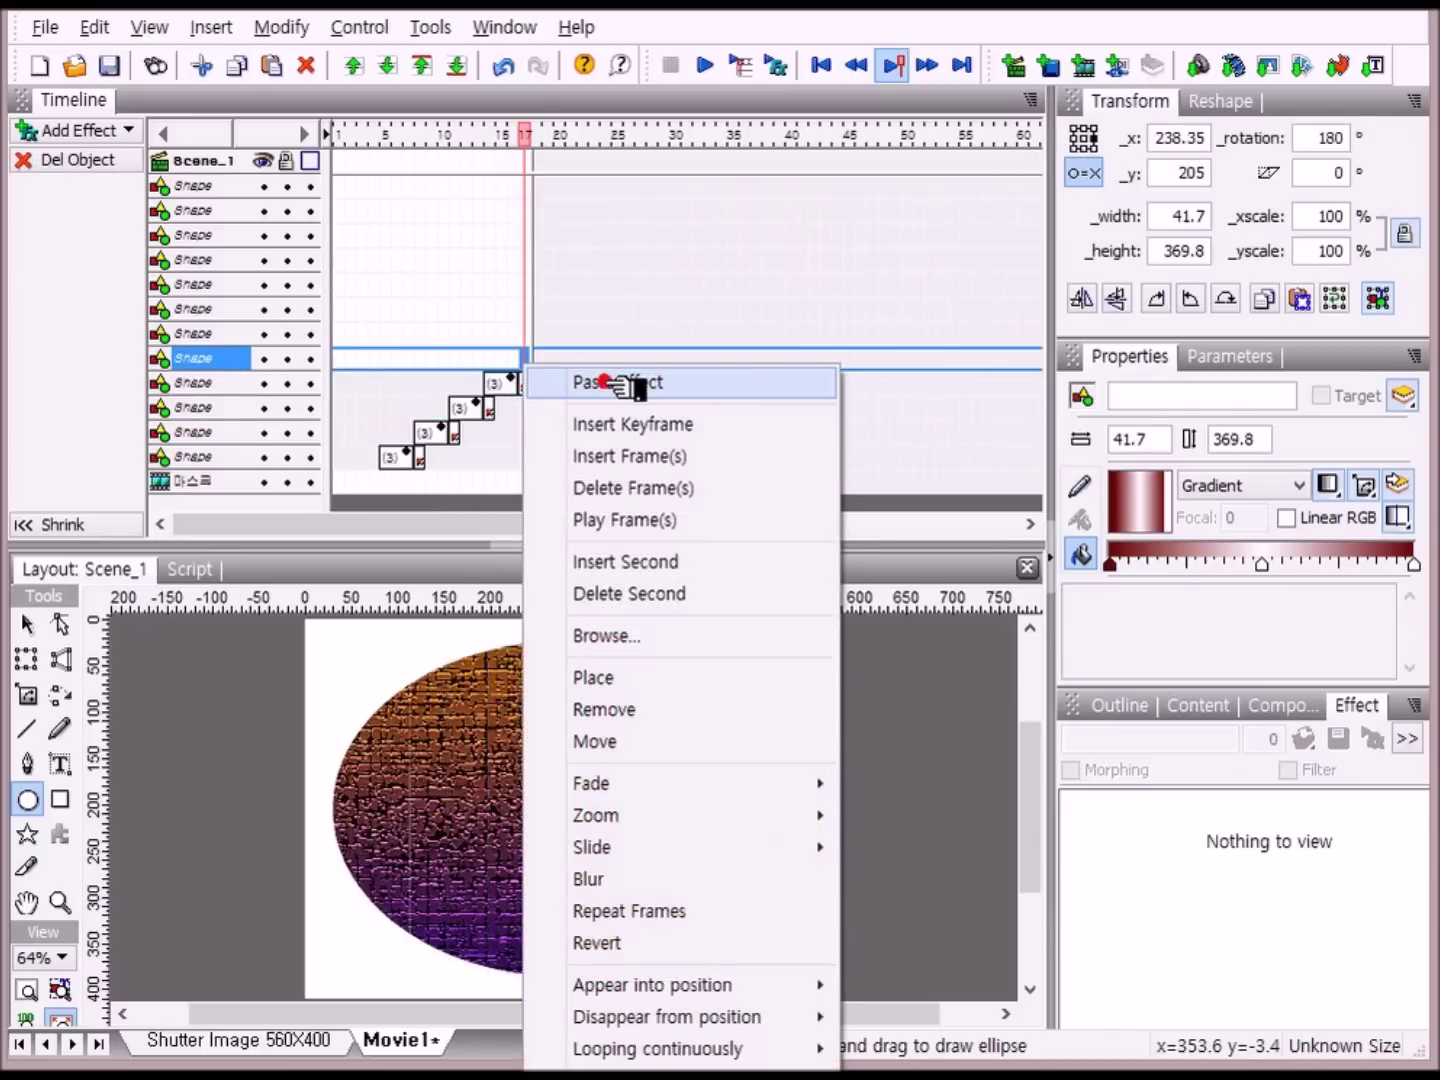
click(617, 383)
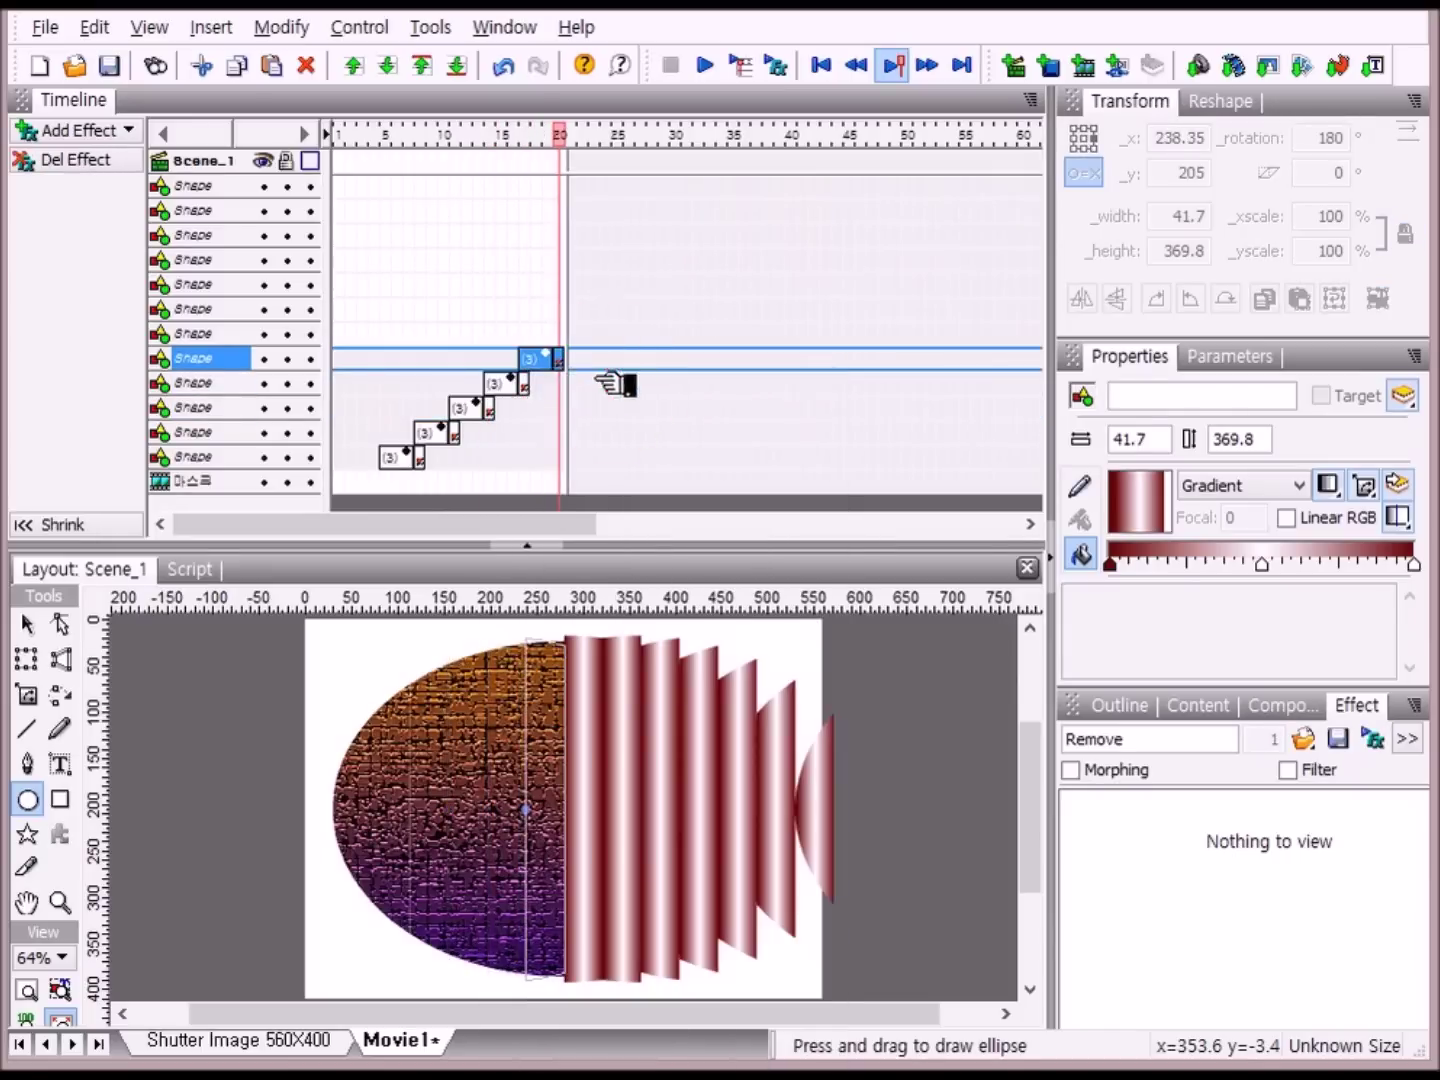
- Paste the copied effects into the sixth to ninth Shape layers from the bottom at frames 20, 23, 26 and 29
right_click(561, 337)
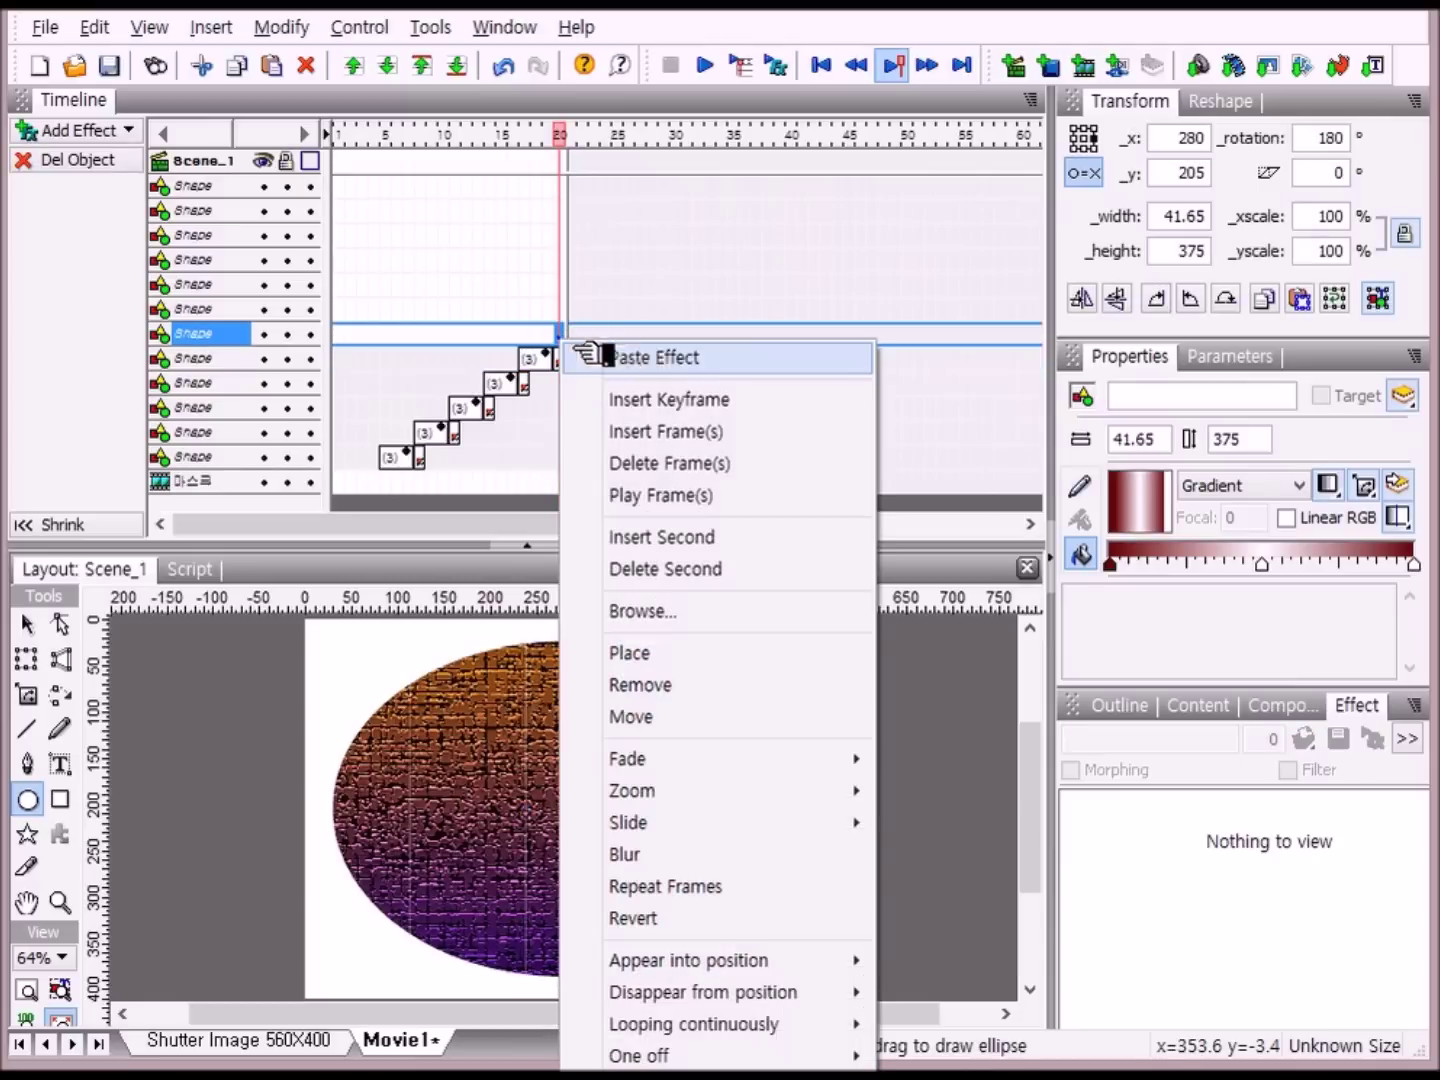
click(655, 361)
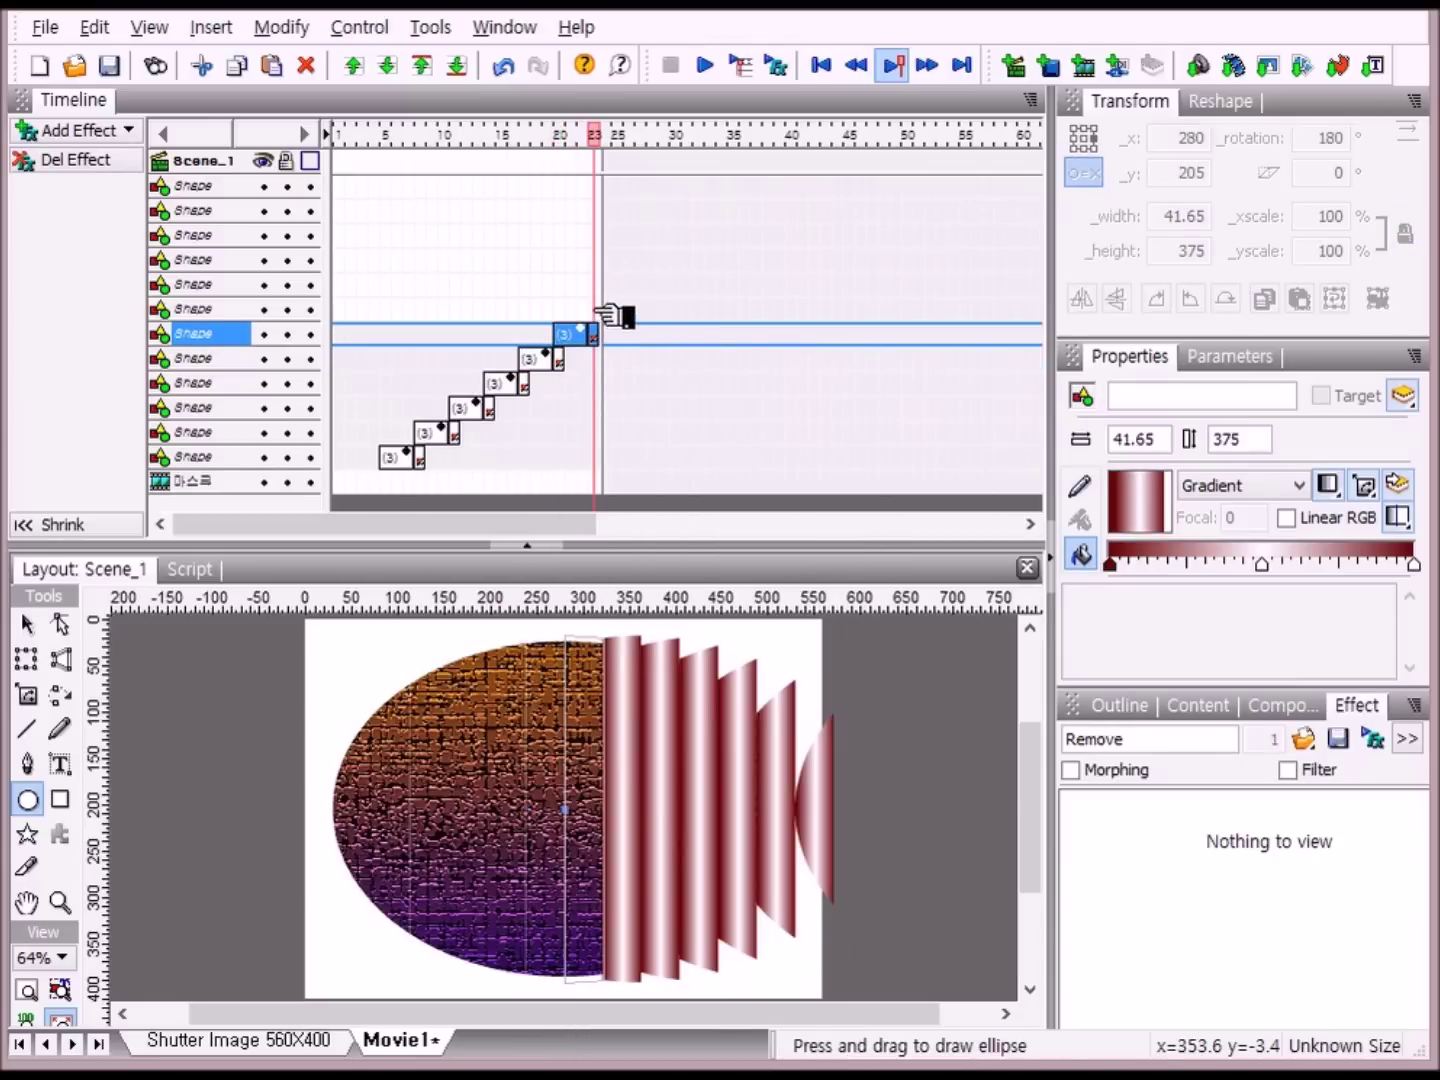
right_click(599, 310)
click(682, 330)
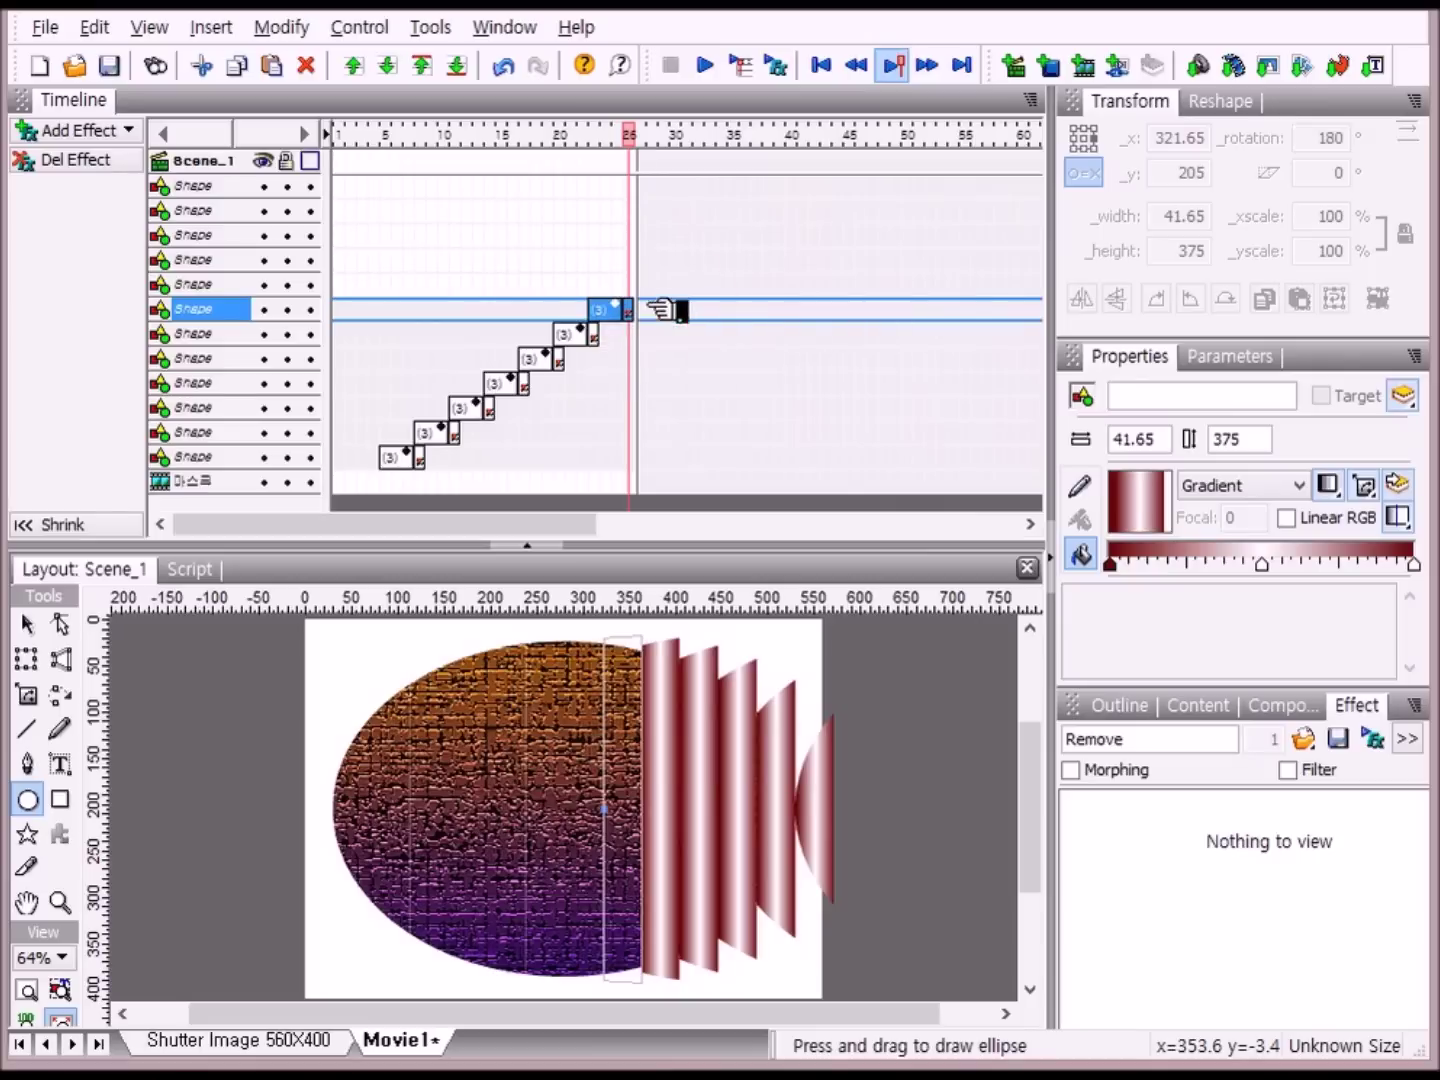
right_click(645, 292)
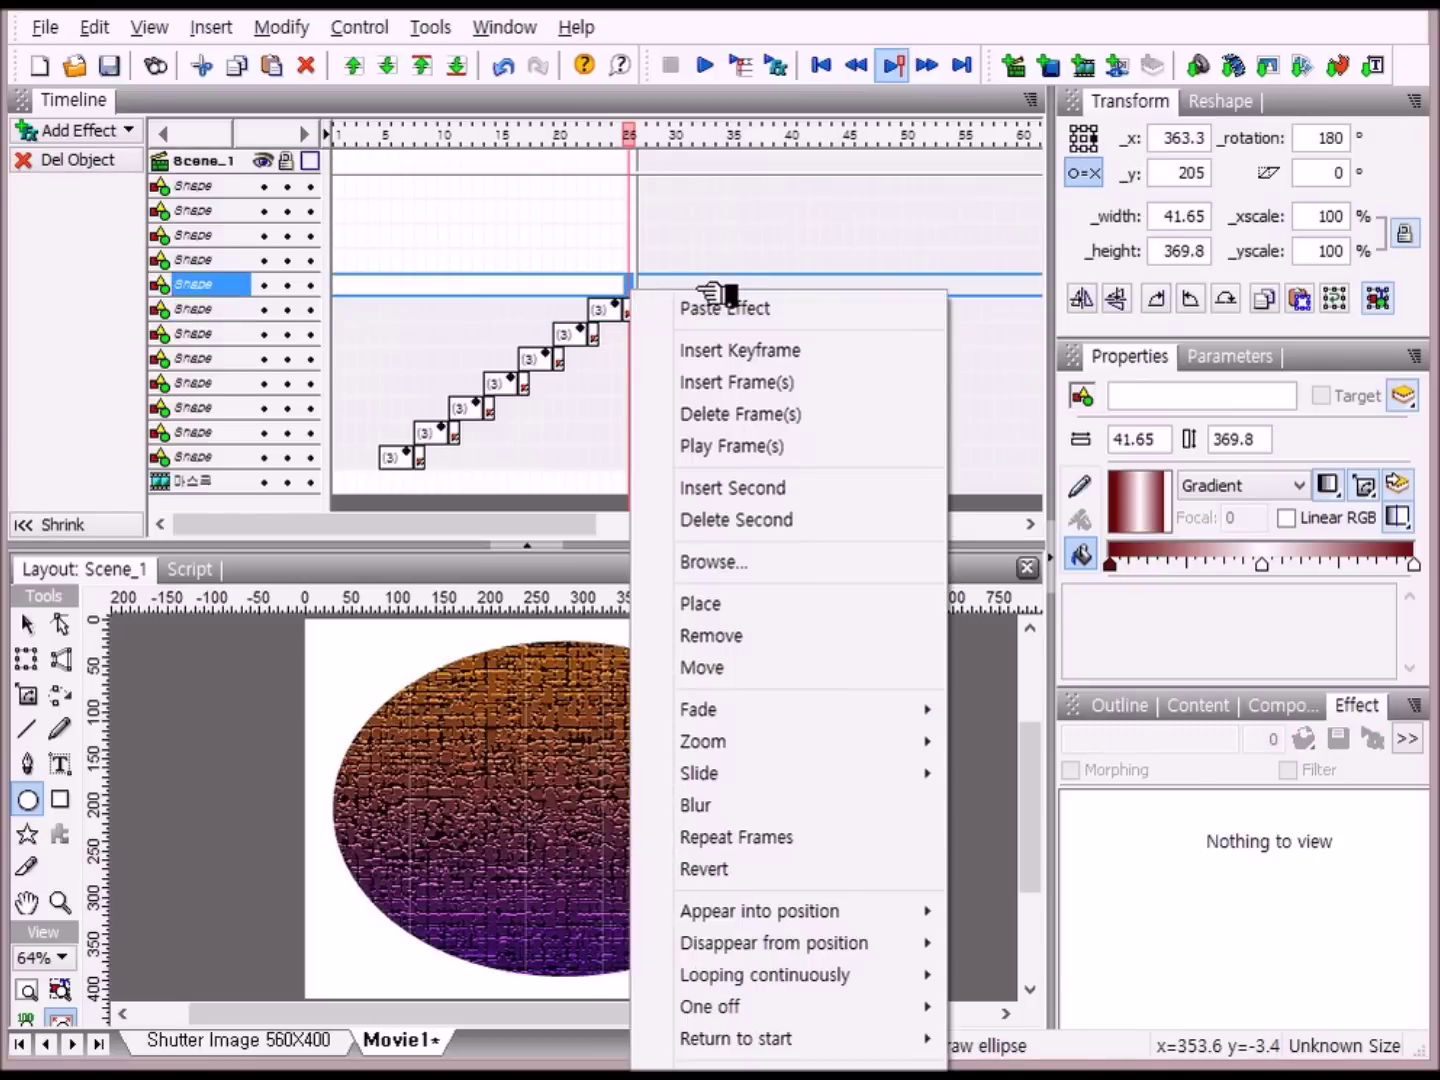
click(703, 306)
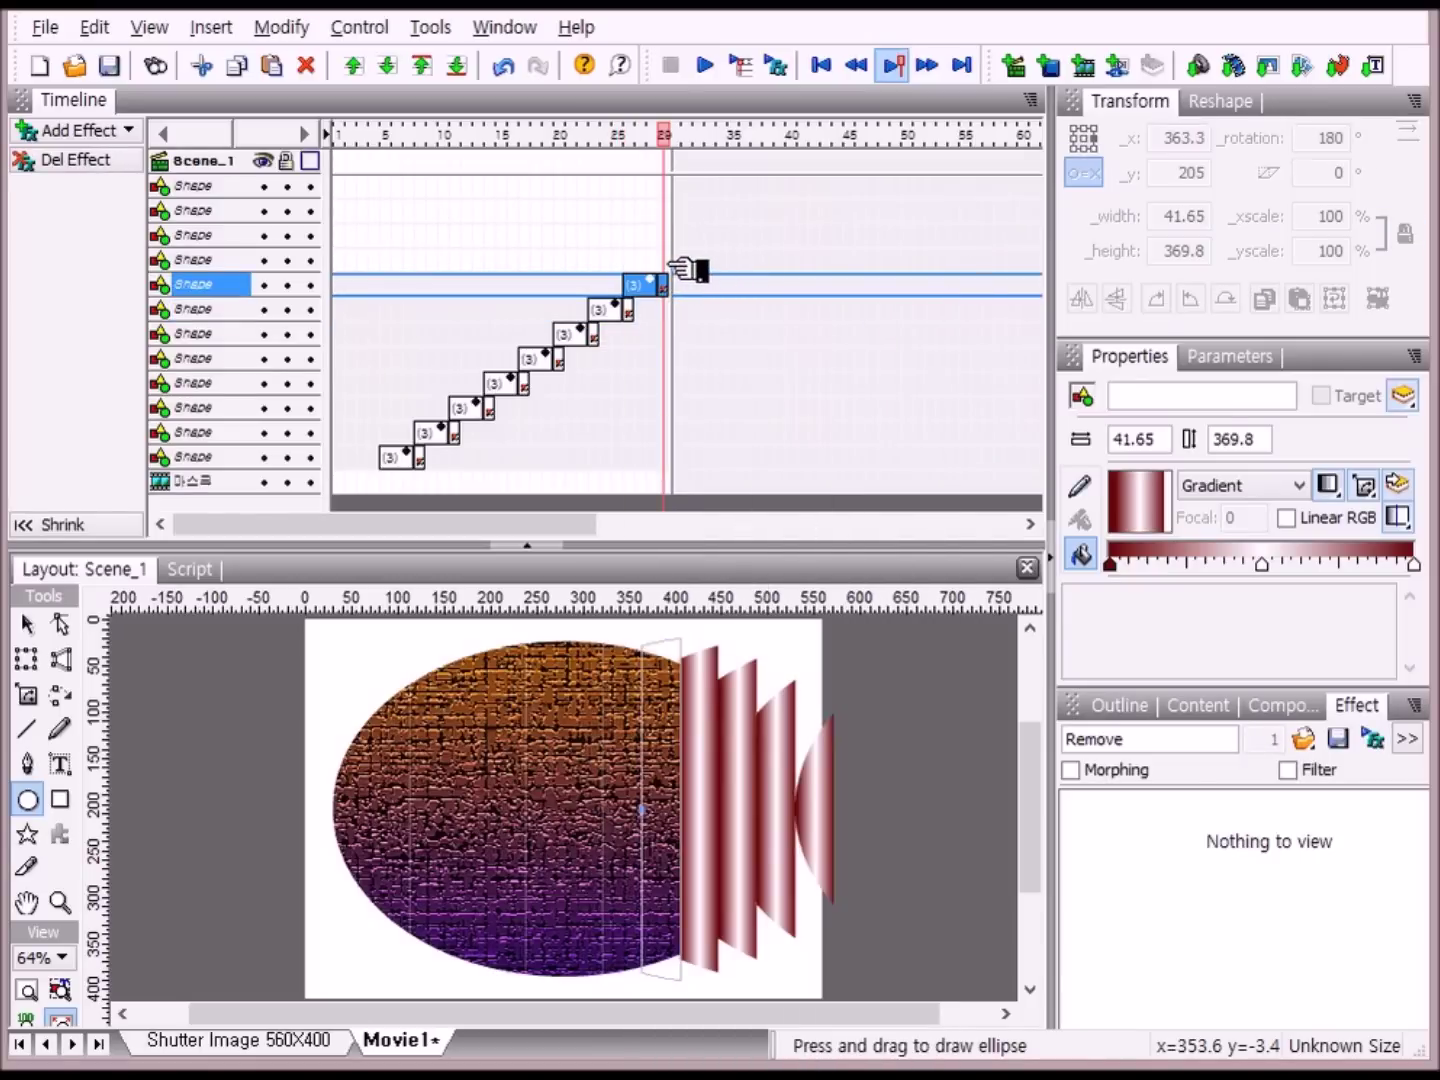
right_click(670, 261)
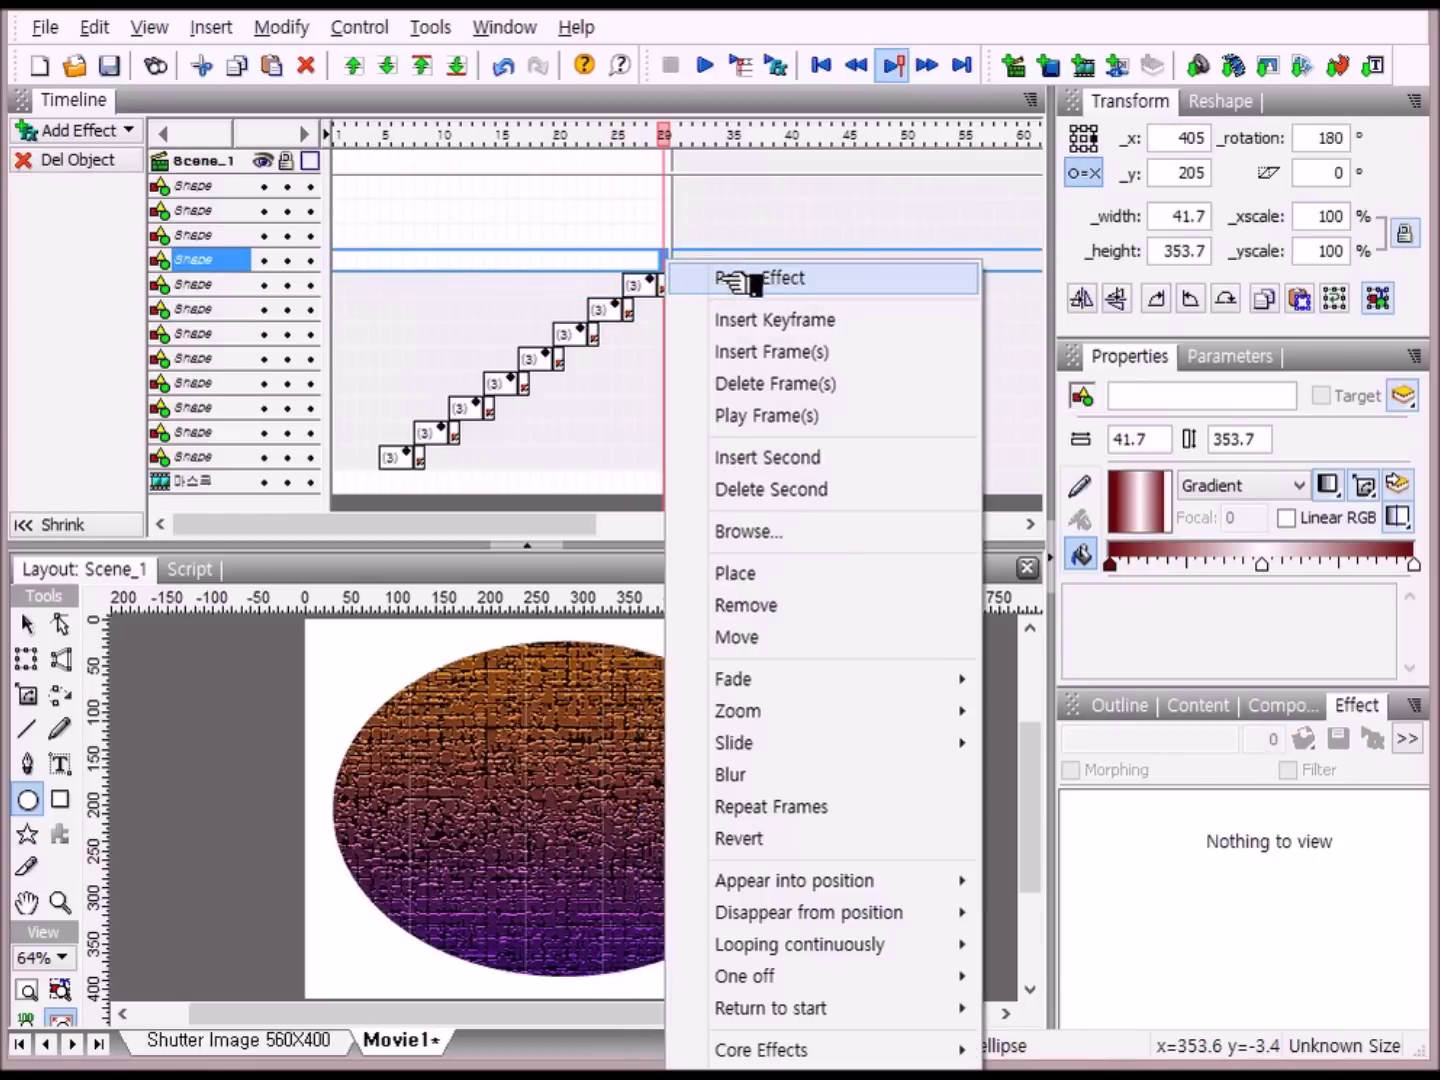
click(758, 280)
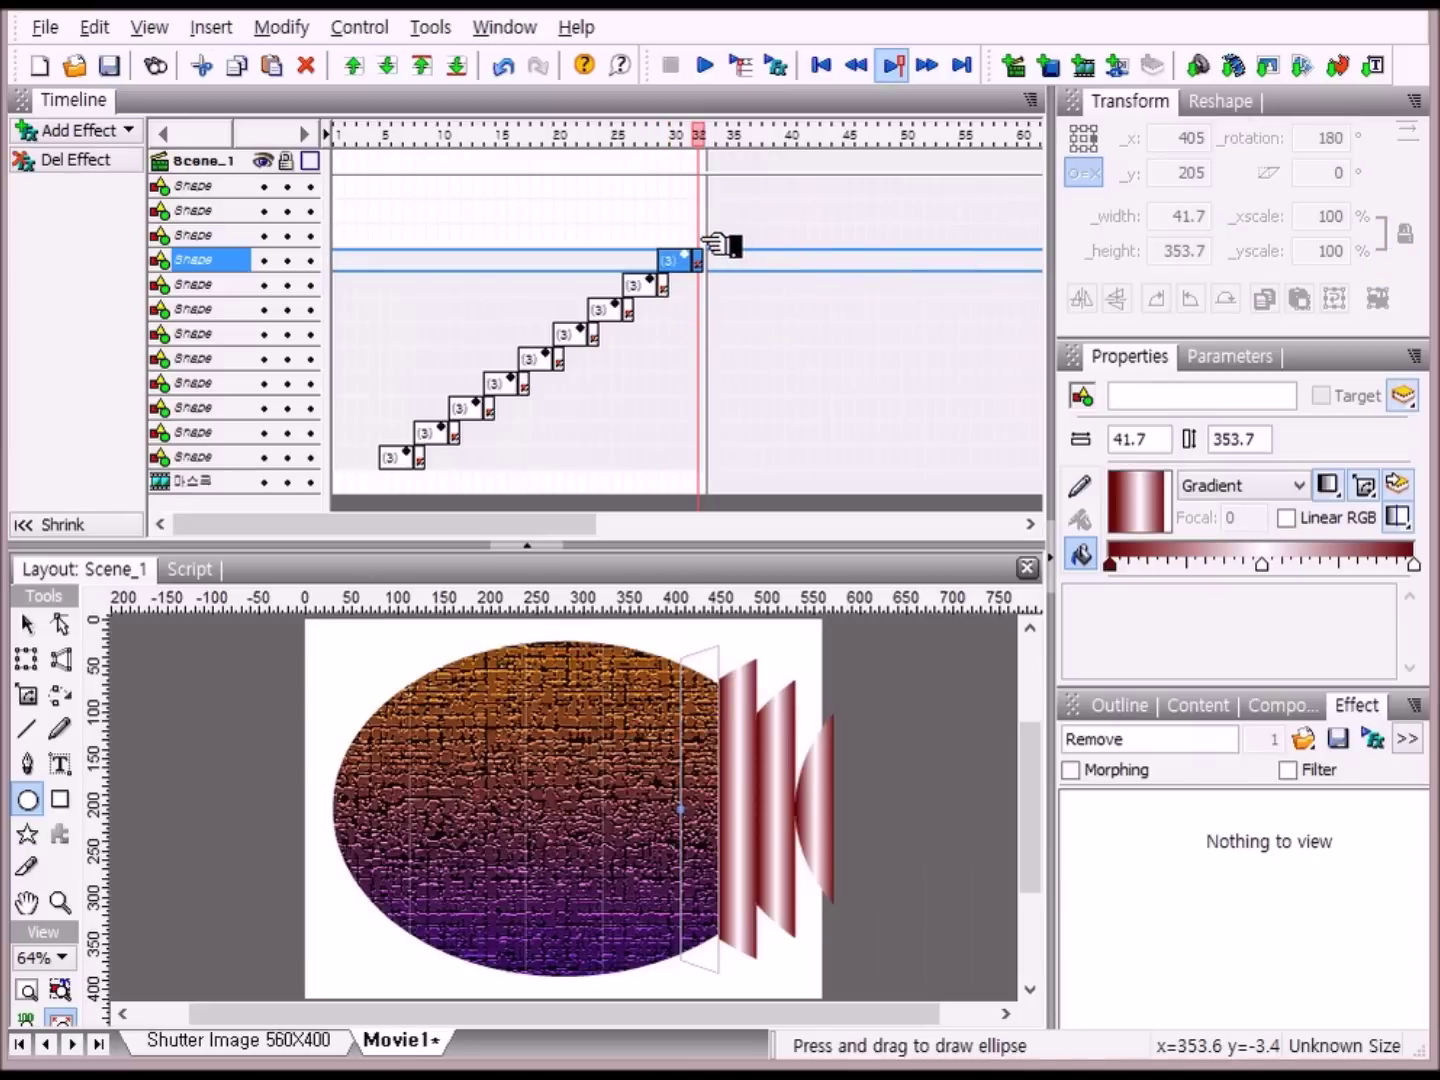
- Paste the copied effects into the three uppermost Shape layers, working upwards at frames 32, 35 and 38
right_click(704, 240)
click(785, 262)
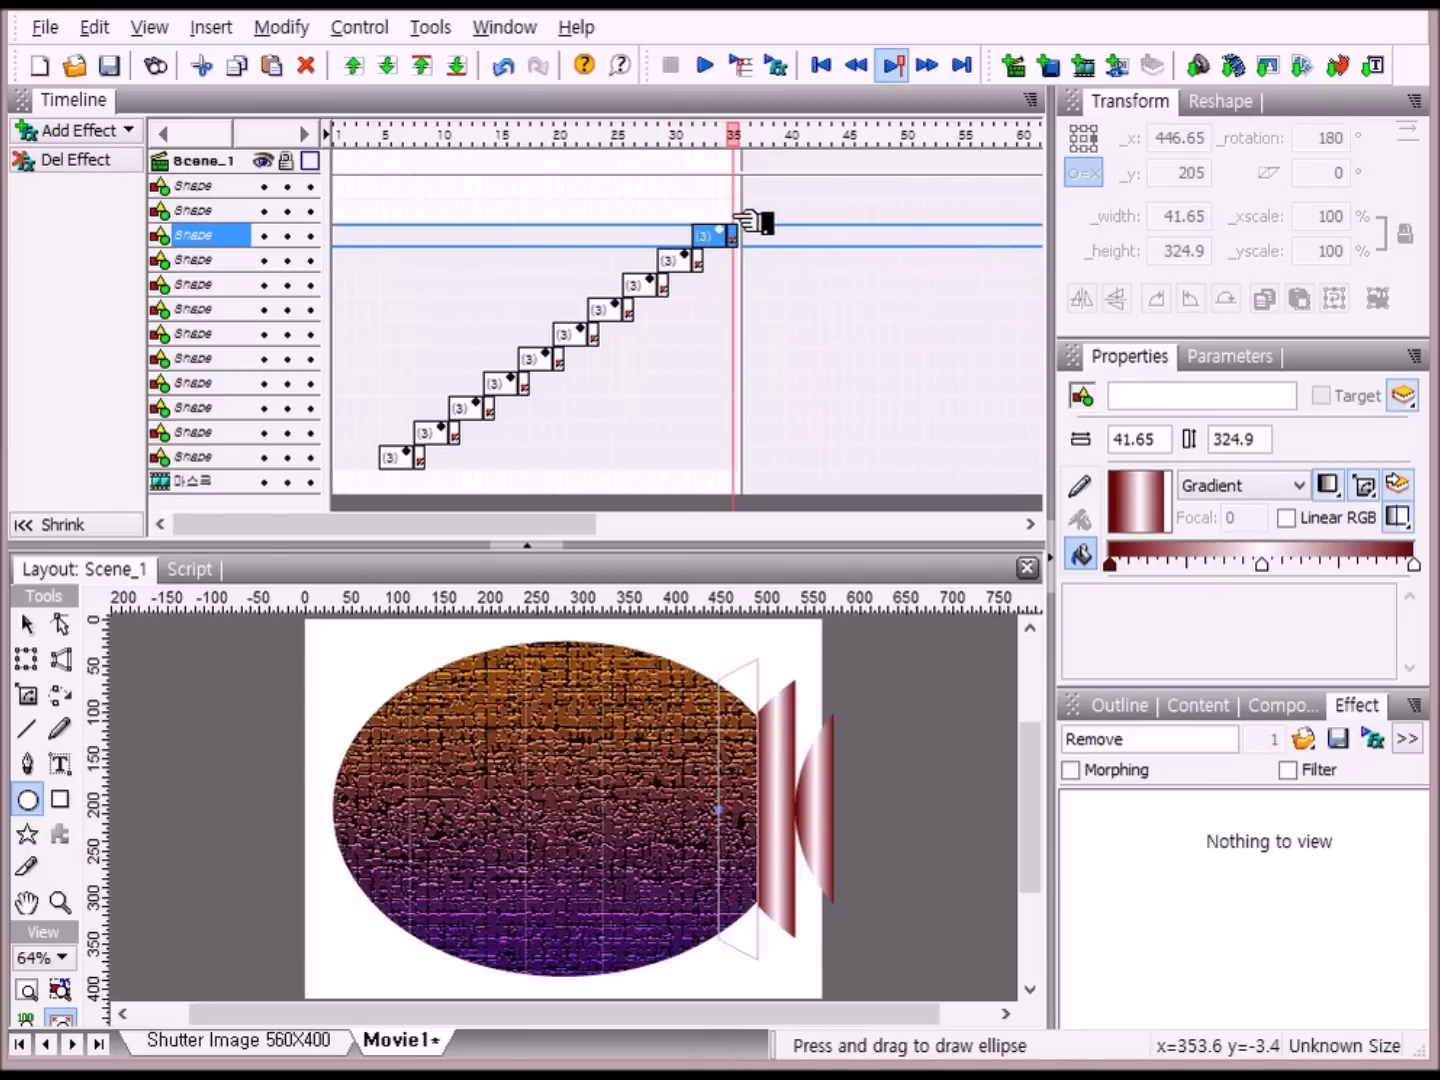
right_click(736, 216)
click(812, 234)
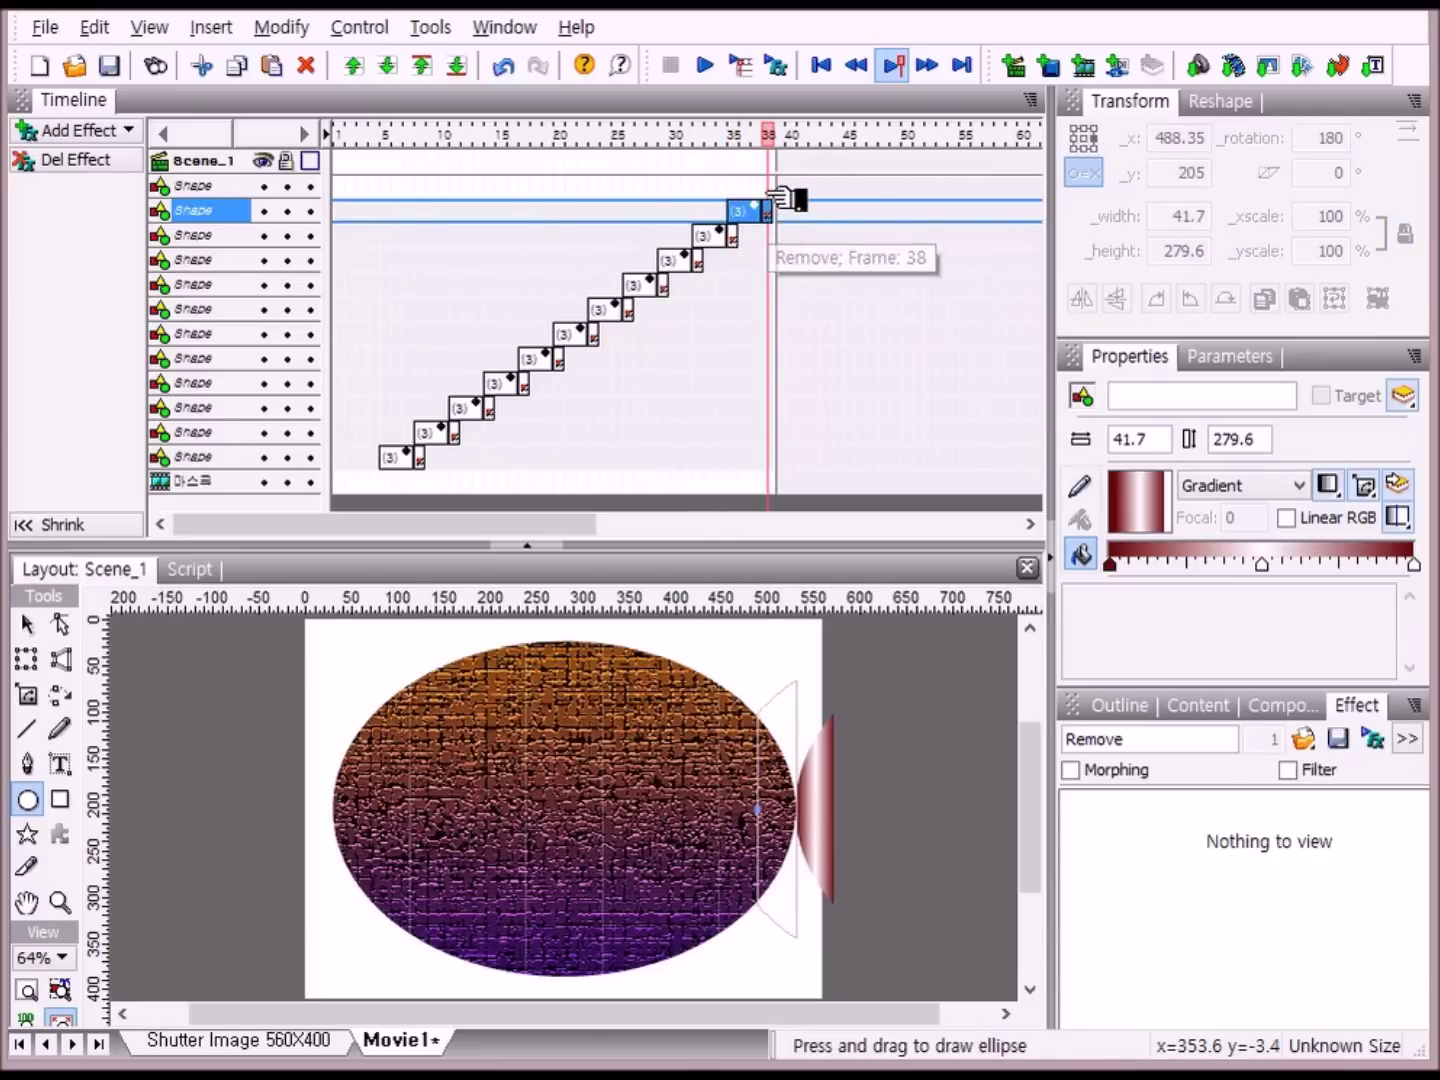
right_click(778, 190)
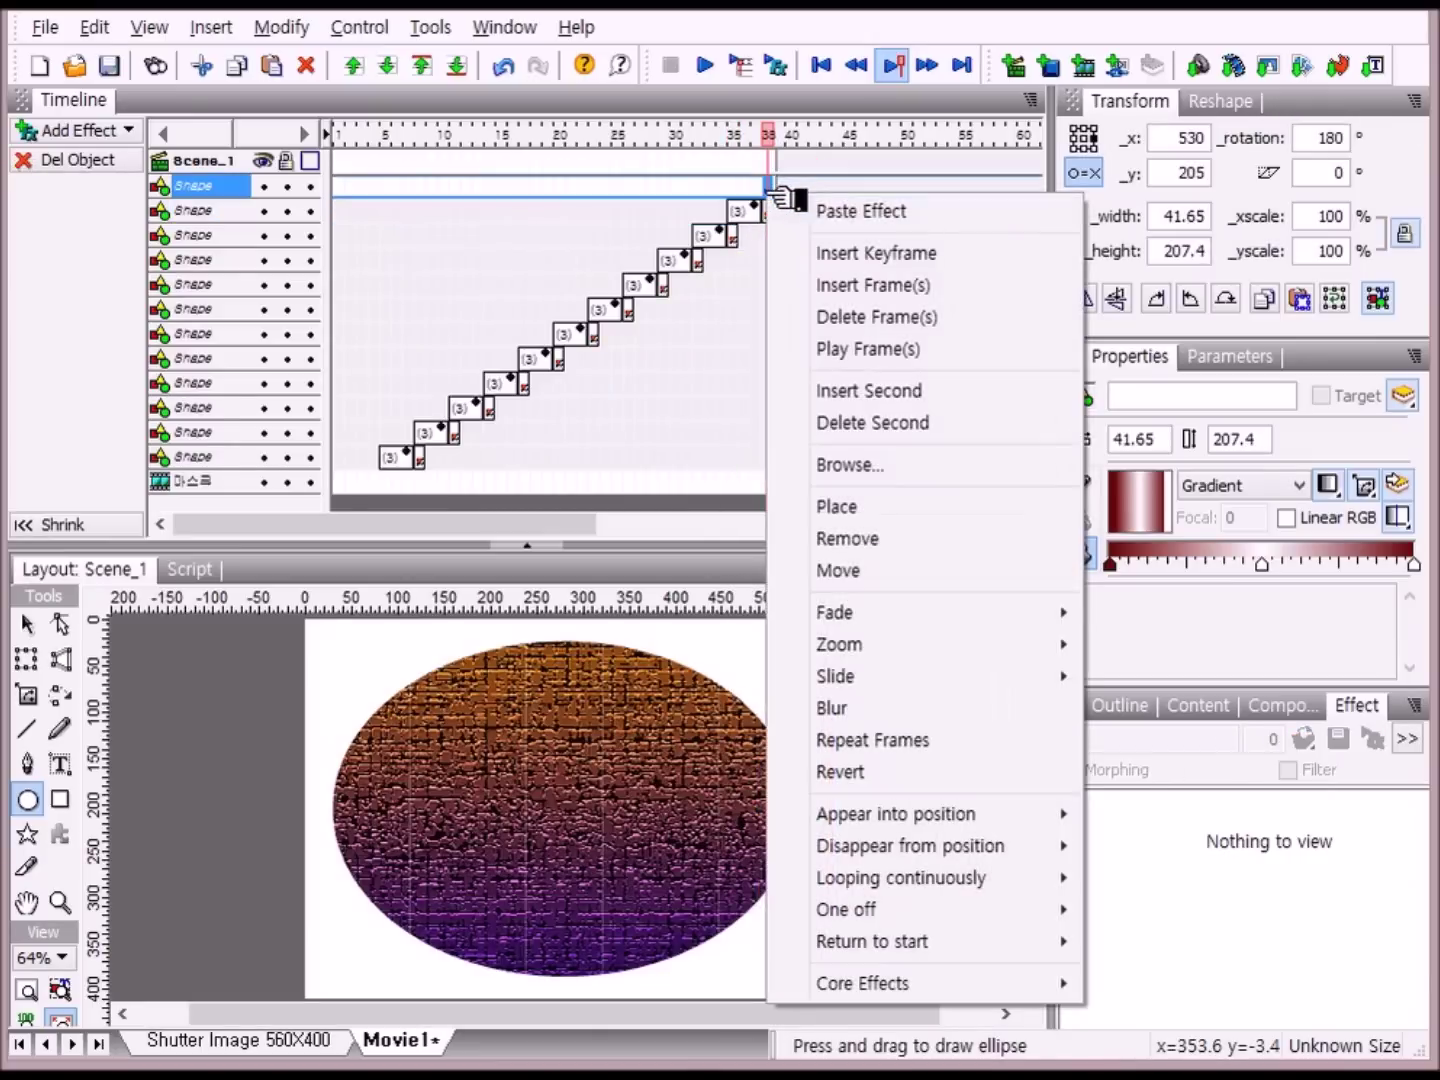
click(860, 211)
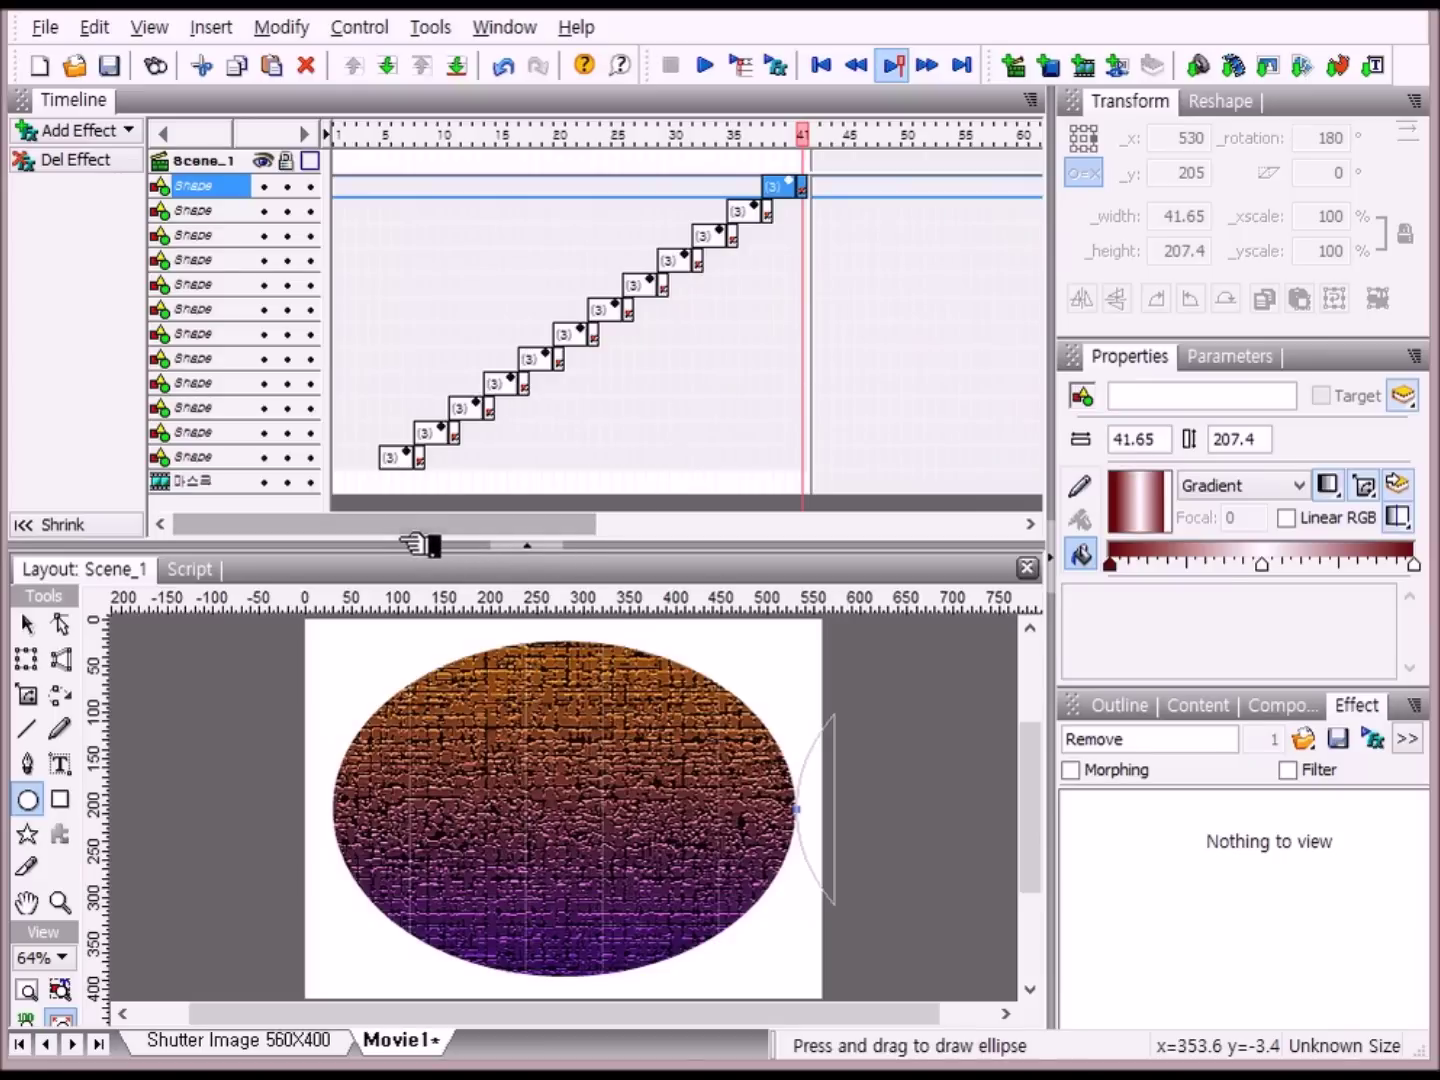
- Paste the copied effects again into the top Shape layer at frame 65 and the second from the top at frame 68
drag(353, 527, 571, 565)
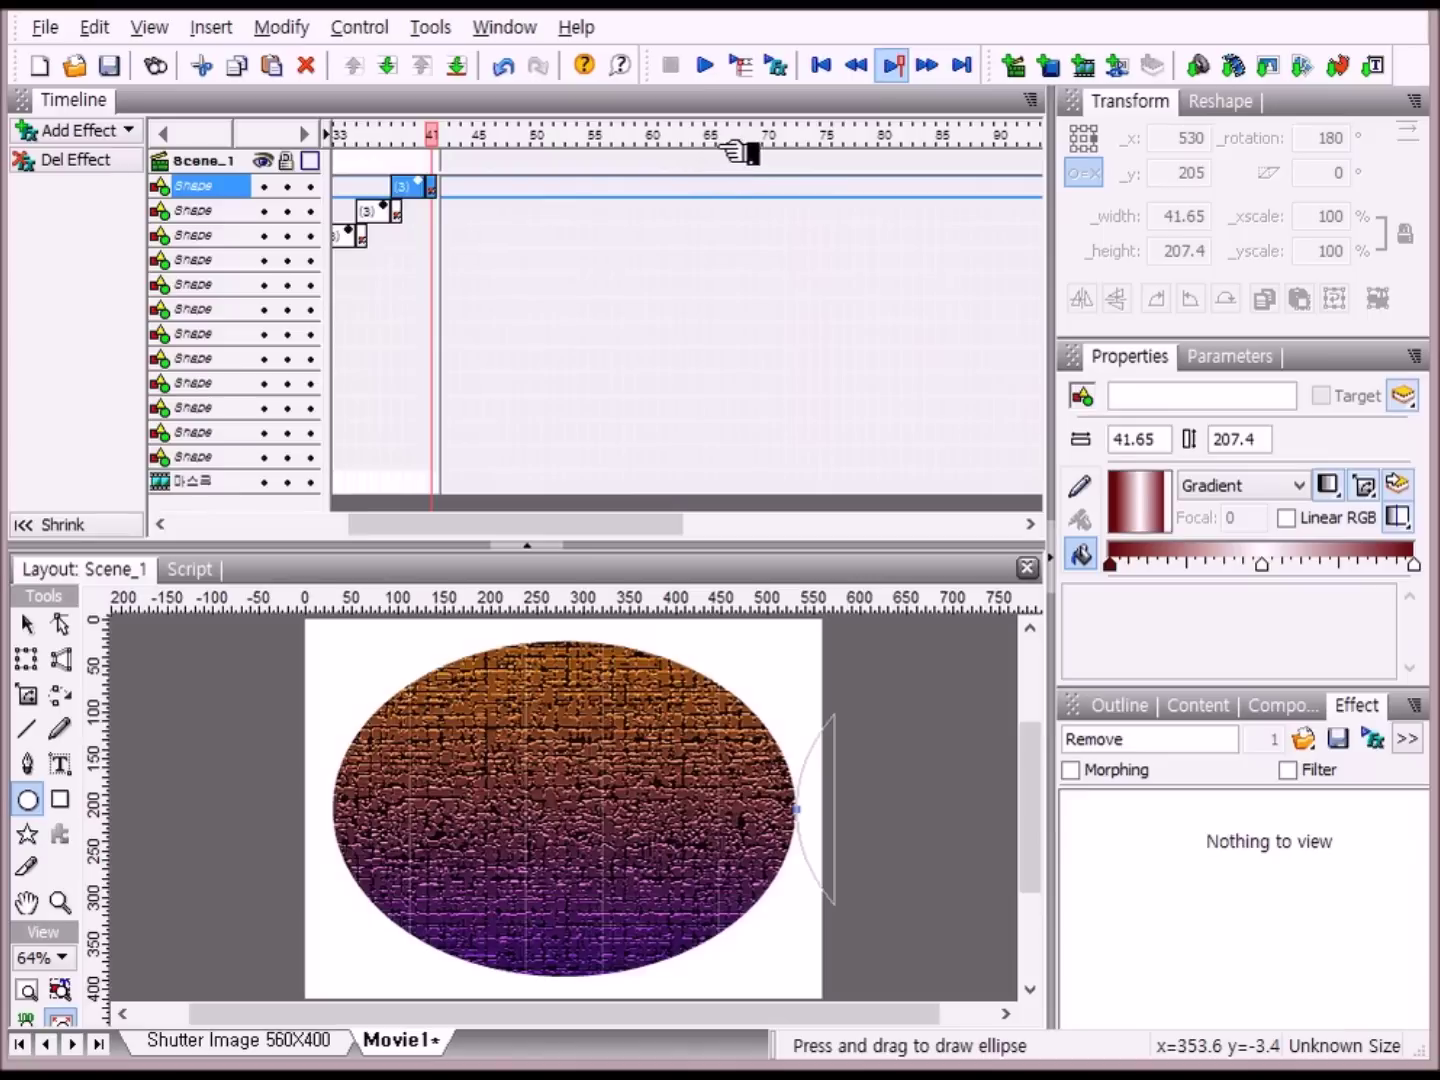
click(709, 186)
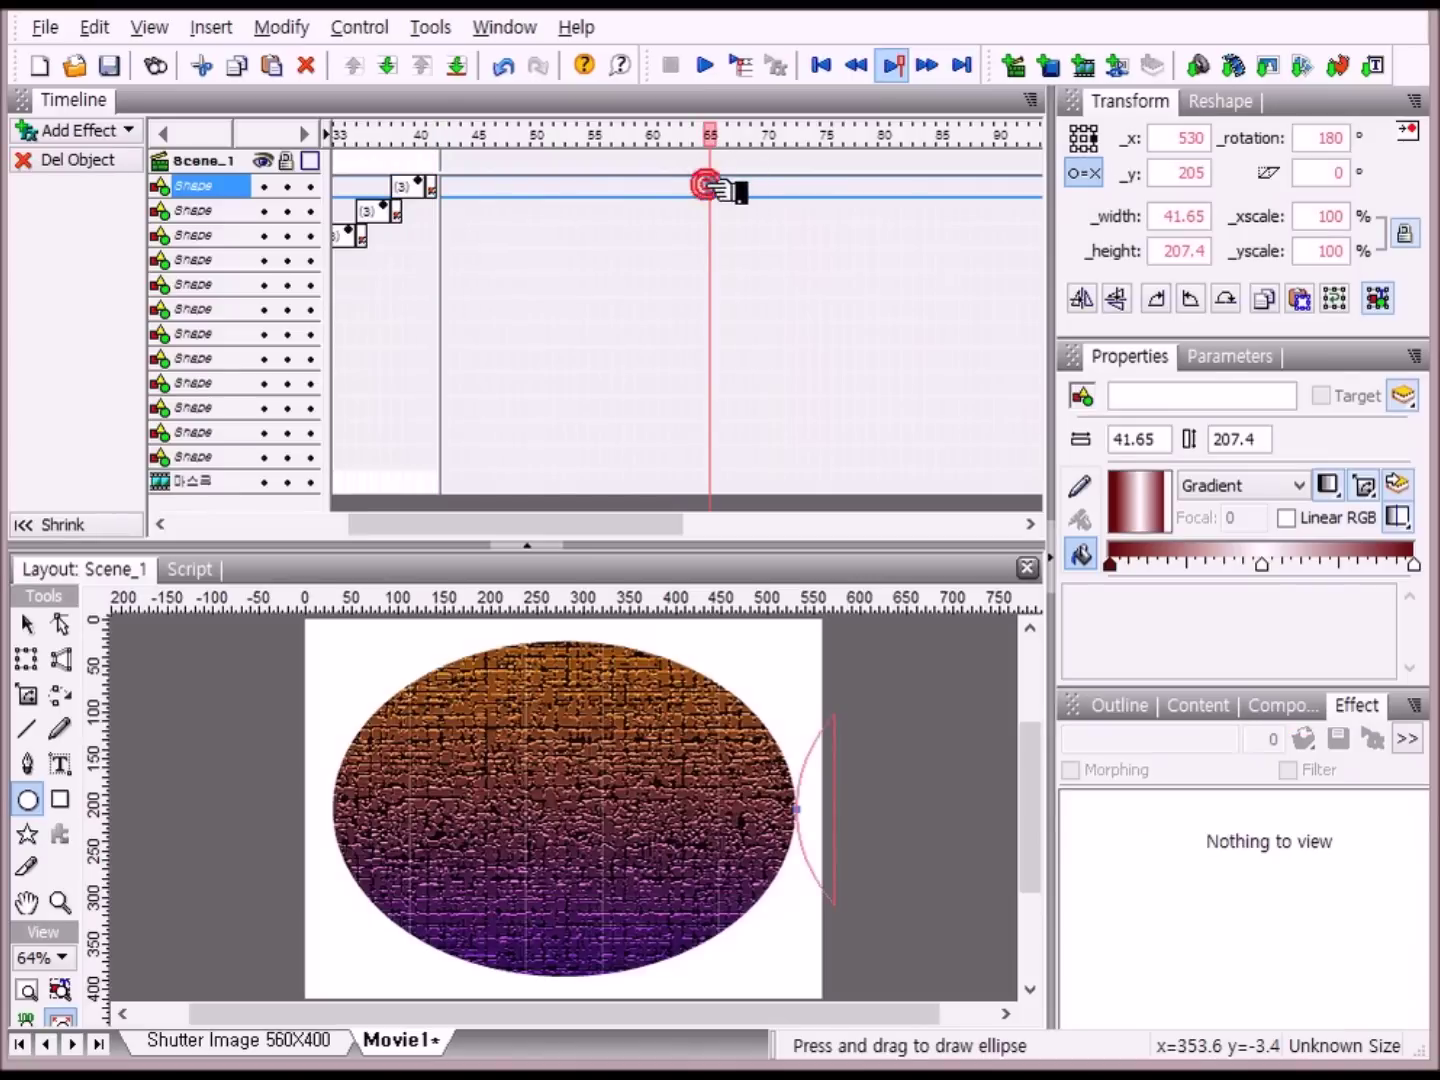
right_click(709, 185)
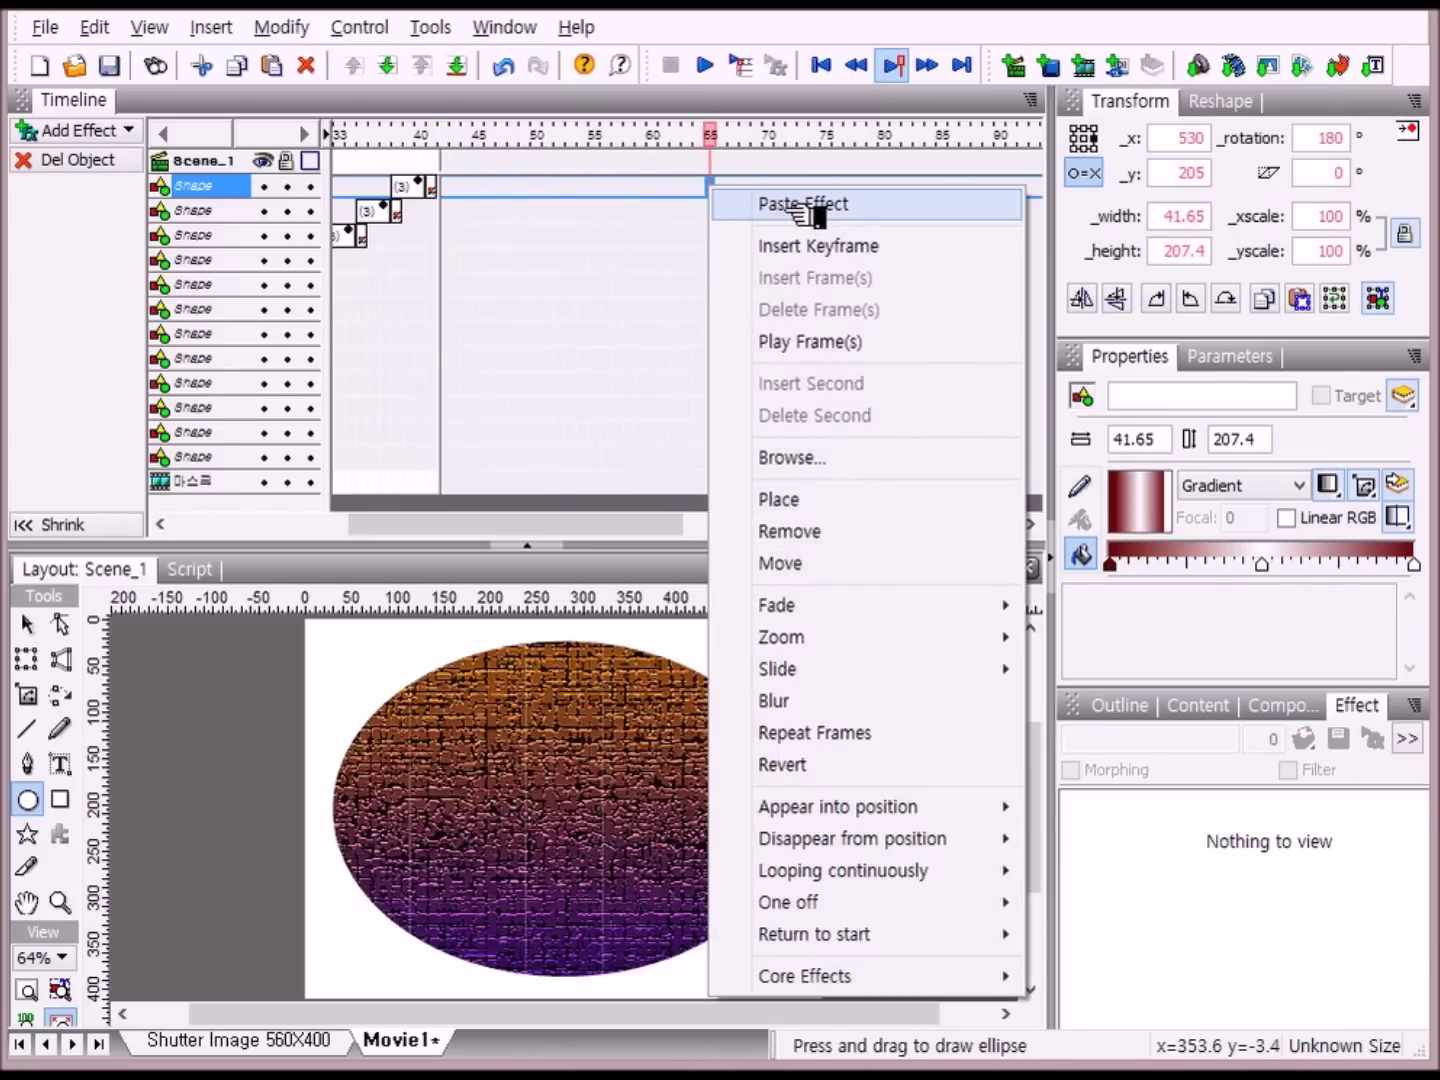
click(800, 205)
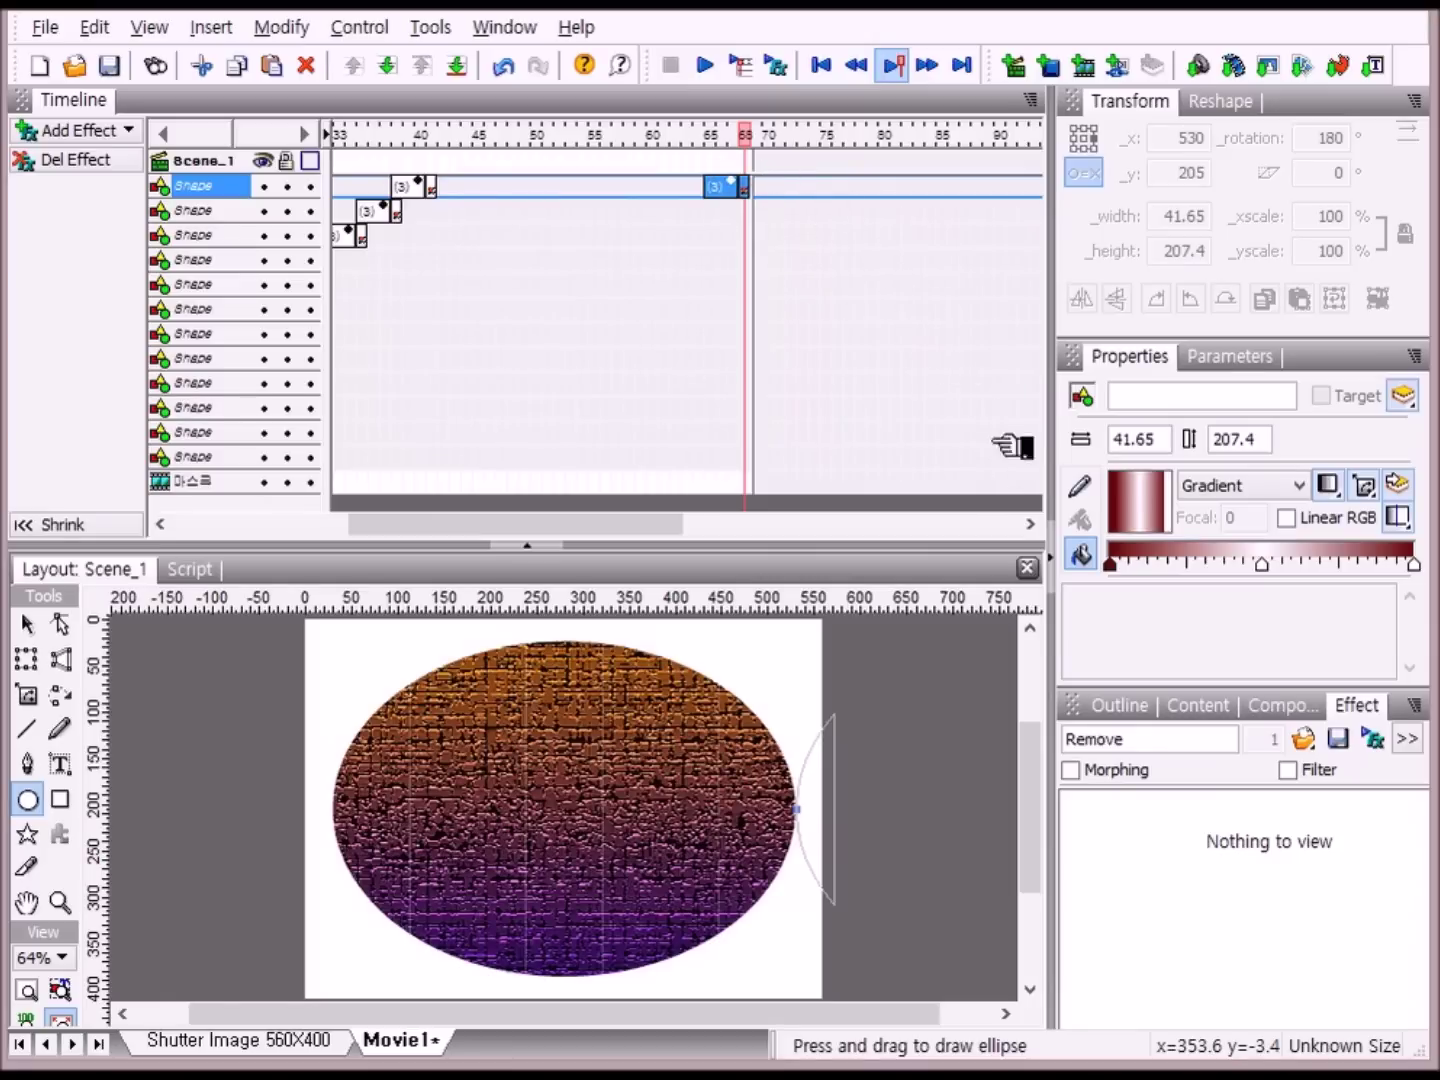
click(751, 206)
right_click(751, 206)
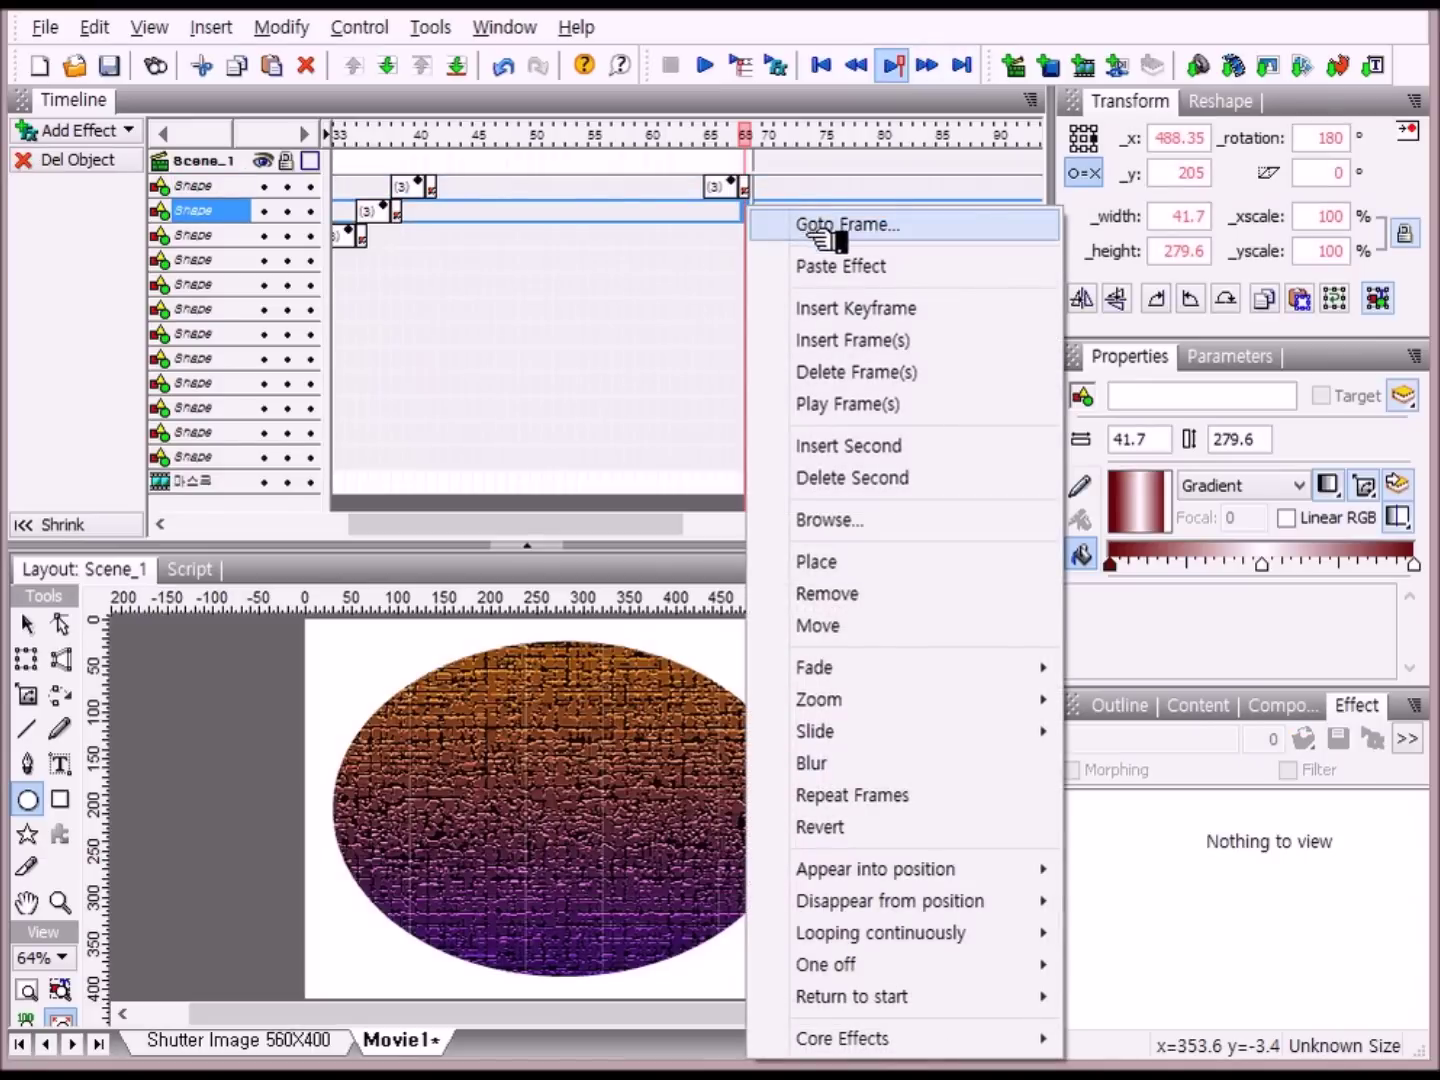
click(828, 265)
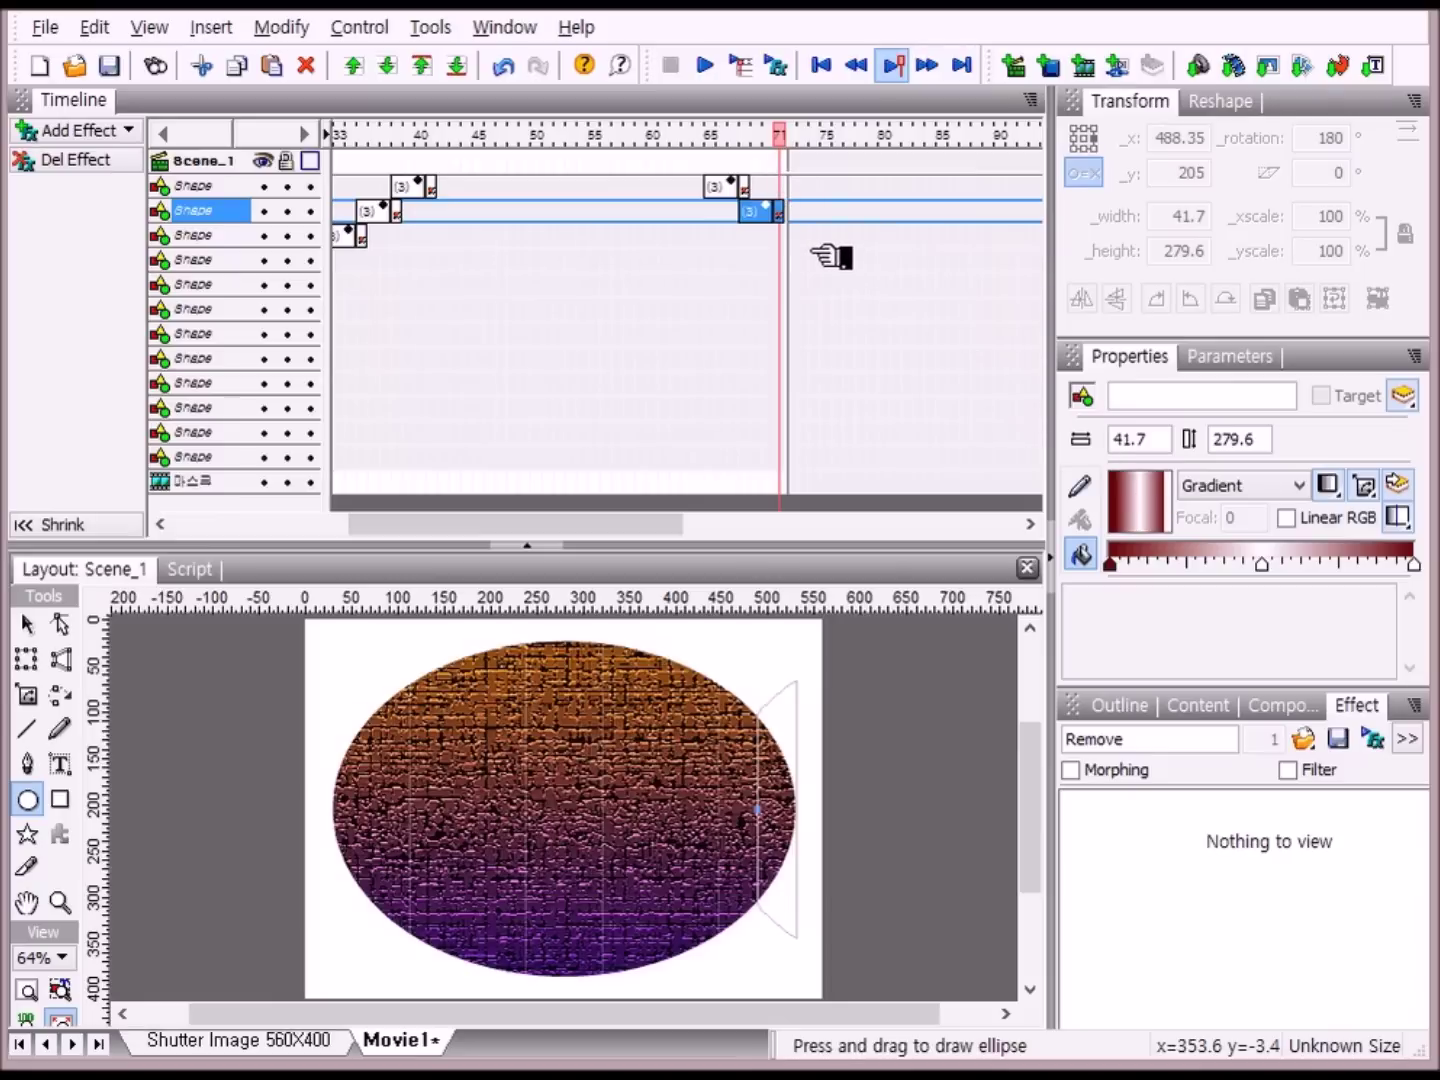
- Paste the copied effects into the third, fourth and fifth Shape layers from the top at frames 71, 74 and 77
right_click(789, 236)
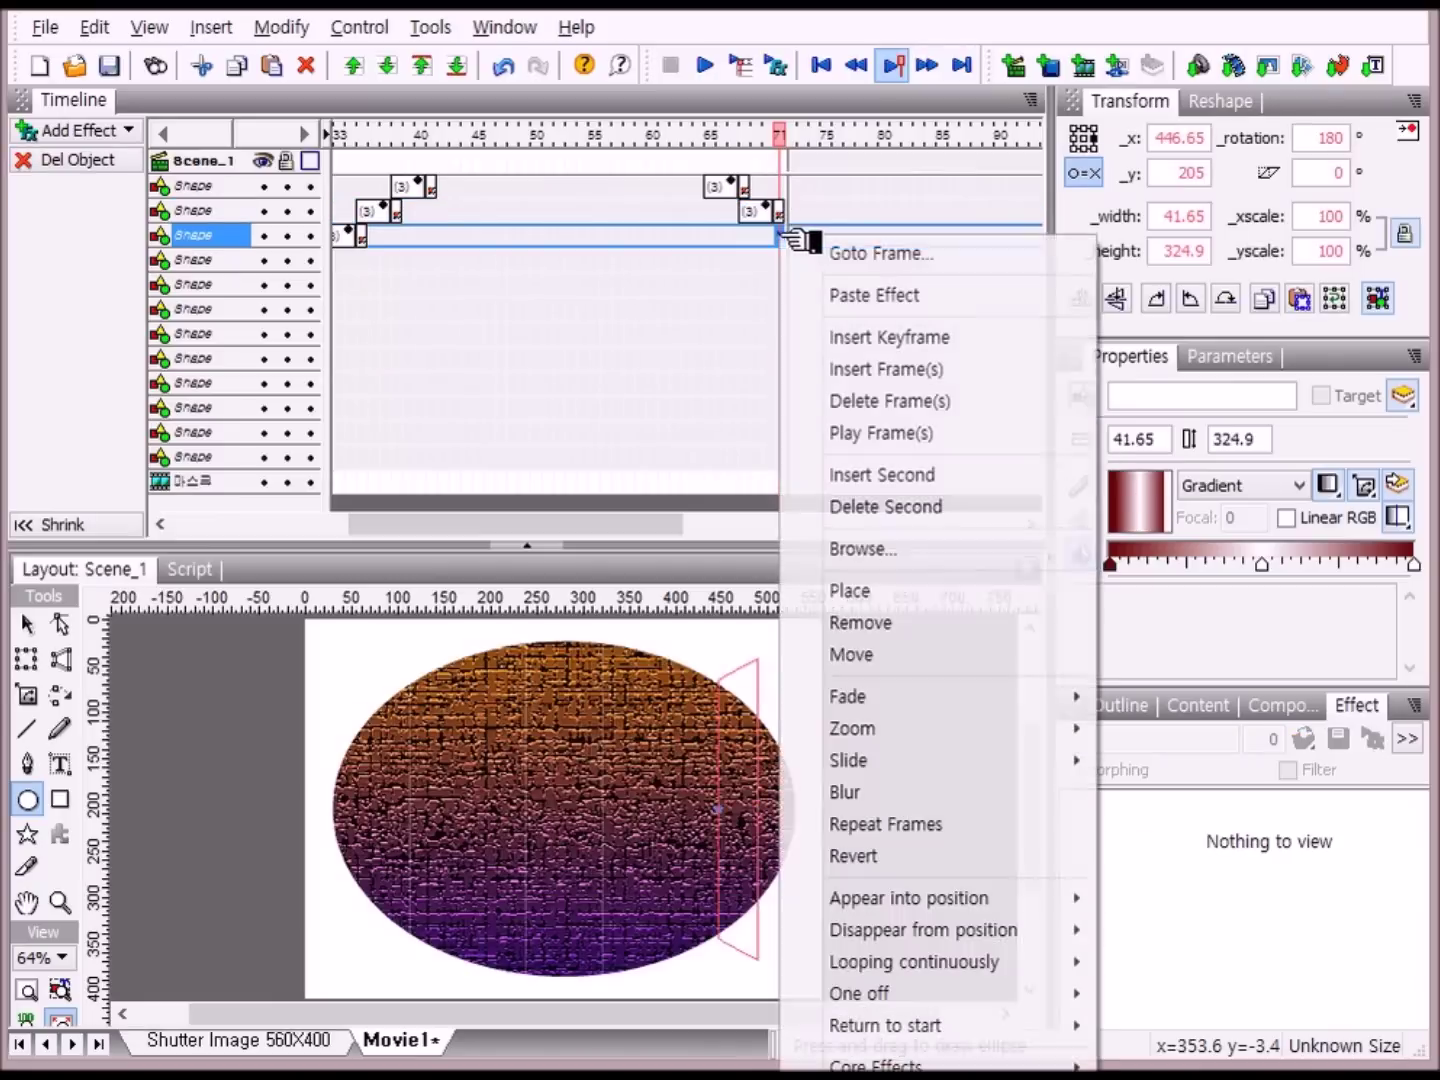
click(841, 292)
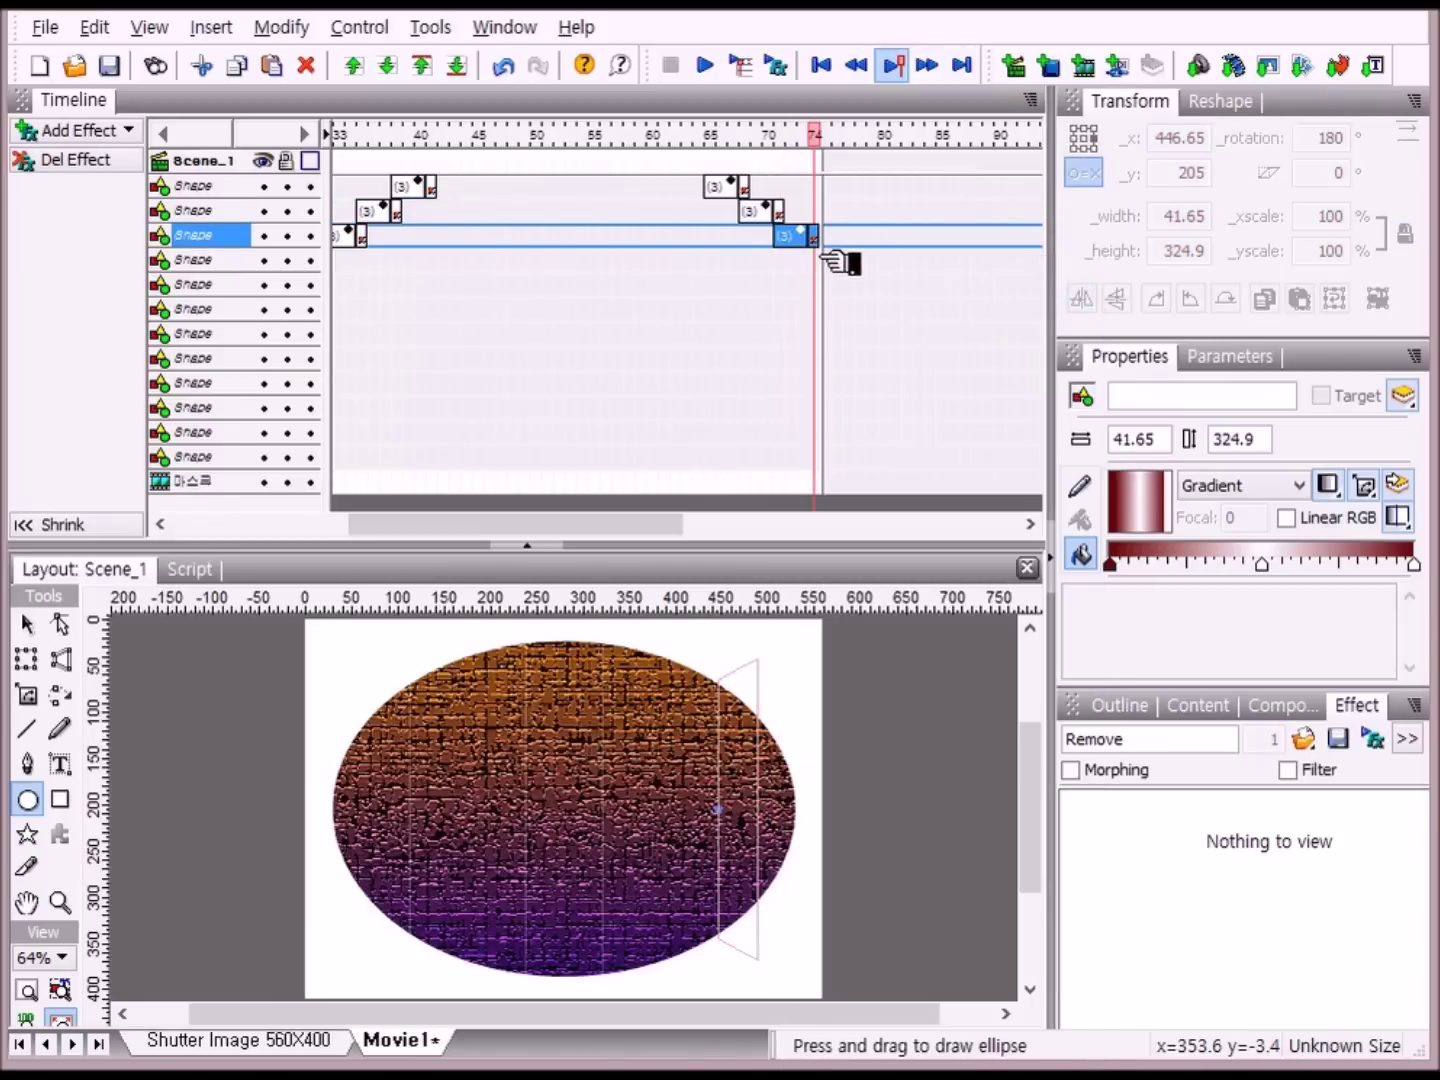
click(814, 259)
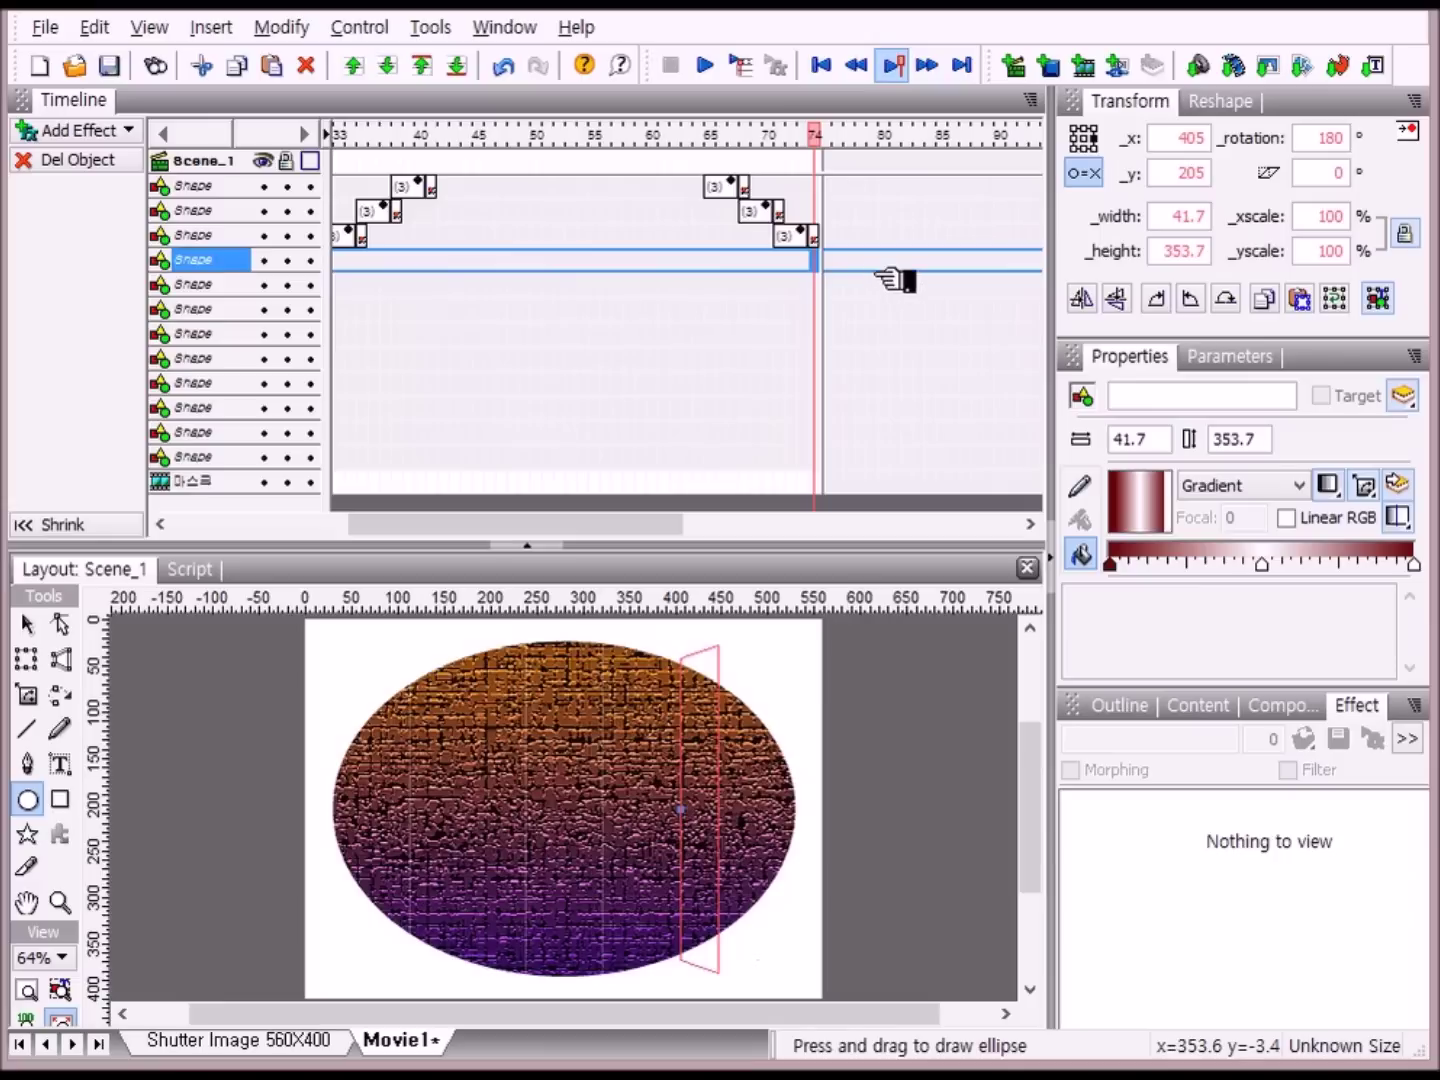
right_click(820, 258)
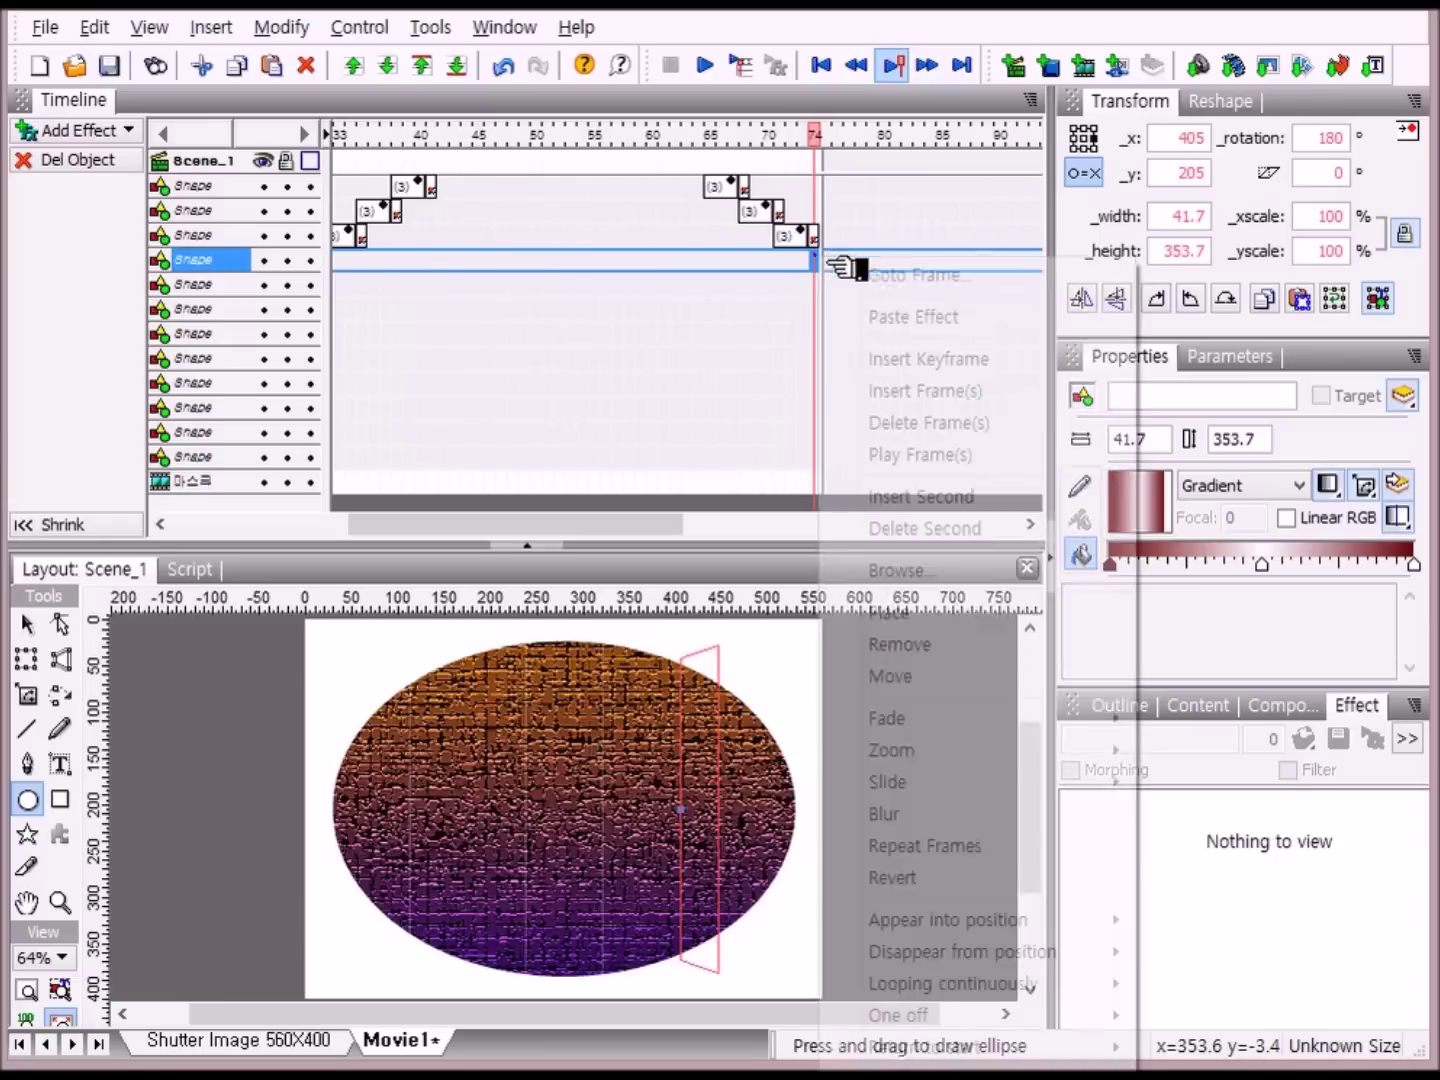
click(920, 319)
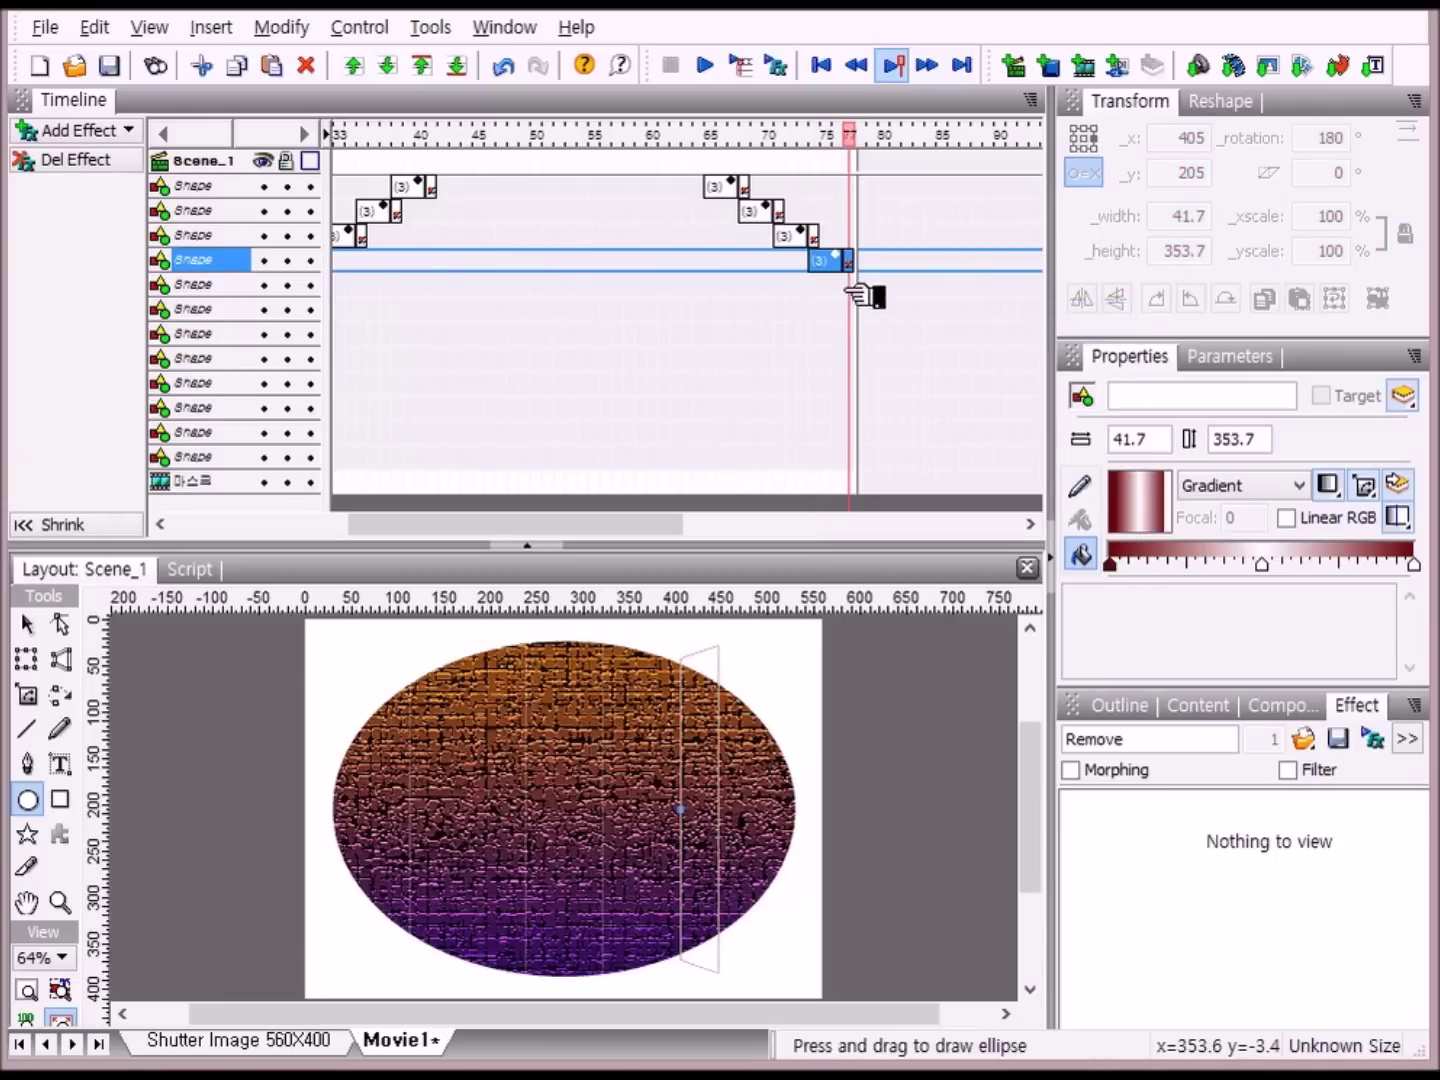
click(868, 289)
right_click(869, 289)
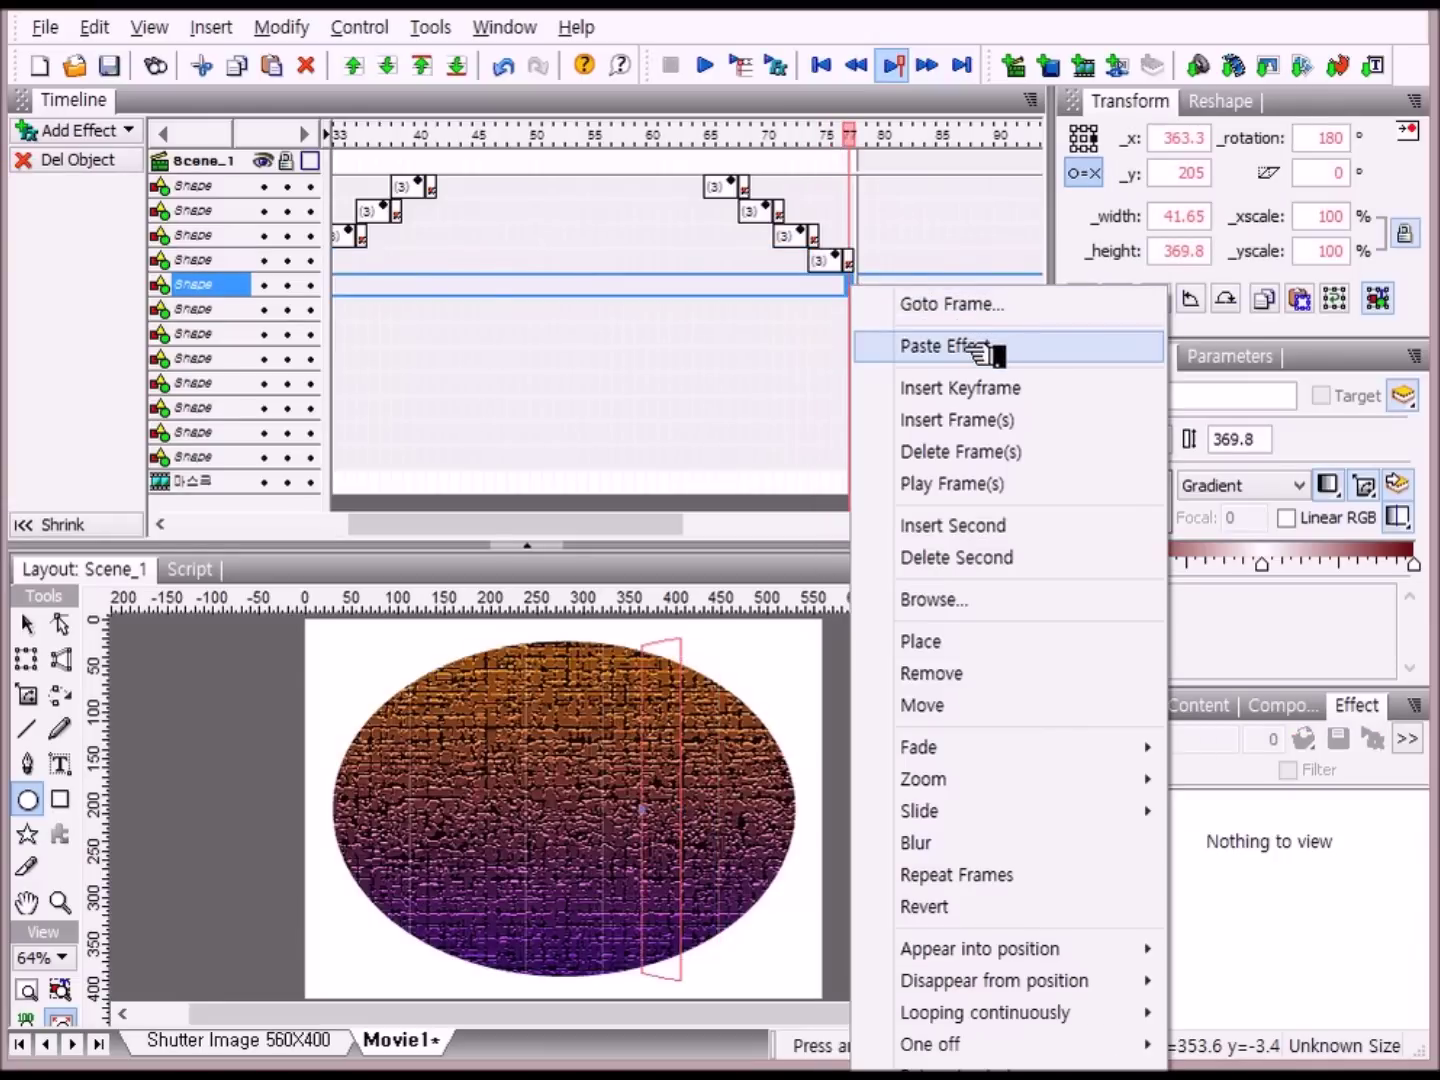
click(963, 345)
- Paste the copied effects into the sixth, seventh and eighth Shape layers from the top at frames 80, 83 and 87
click(886, 310)
right_click(886, 310)
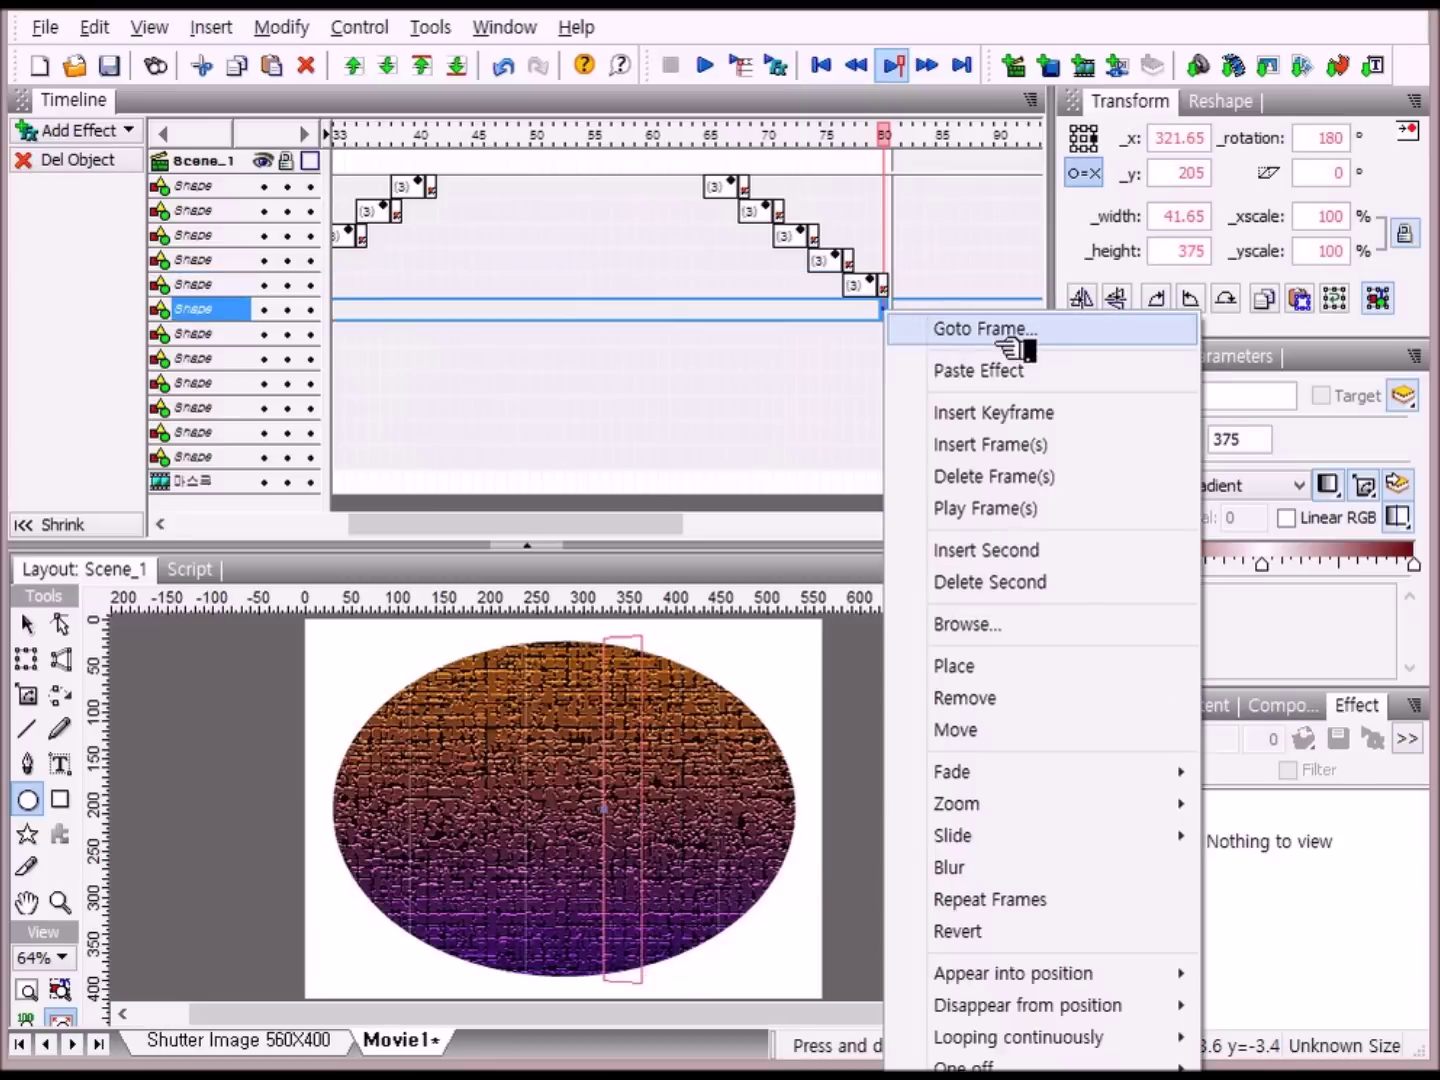
click(1018, 373)
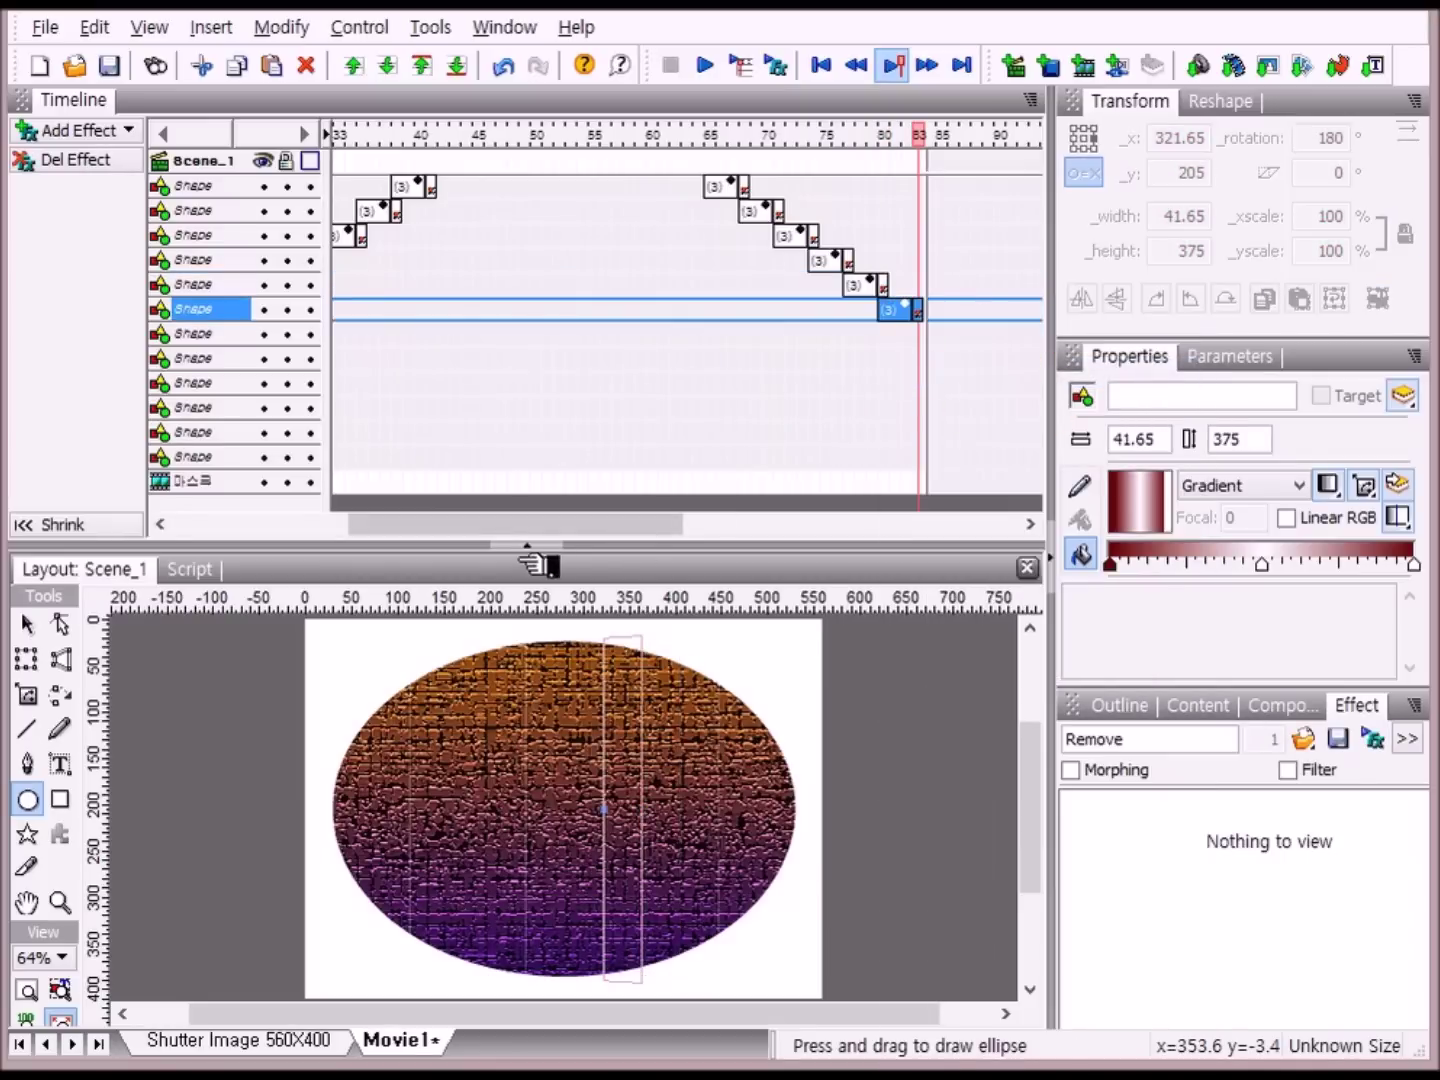
drag(512, 522, 675, 551)
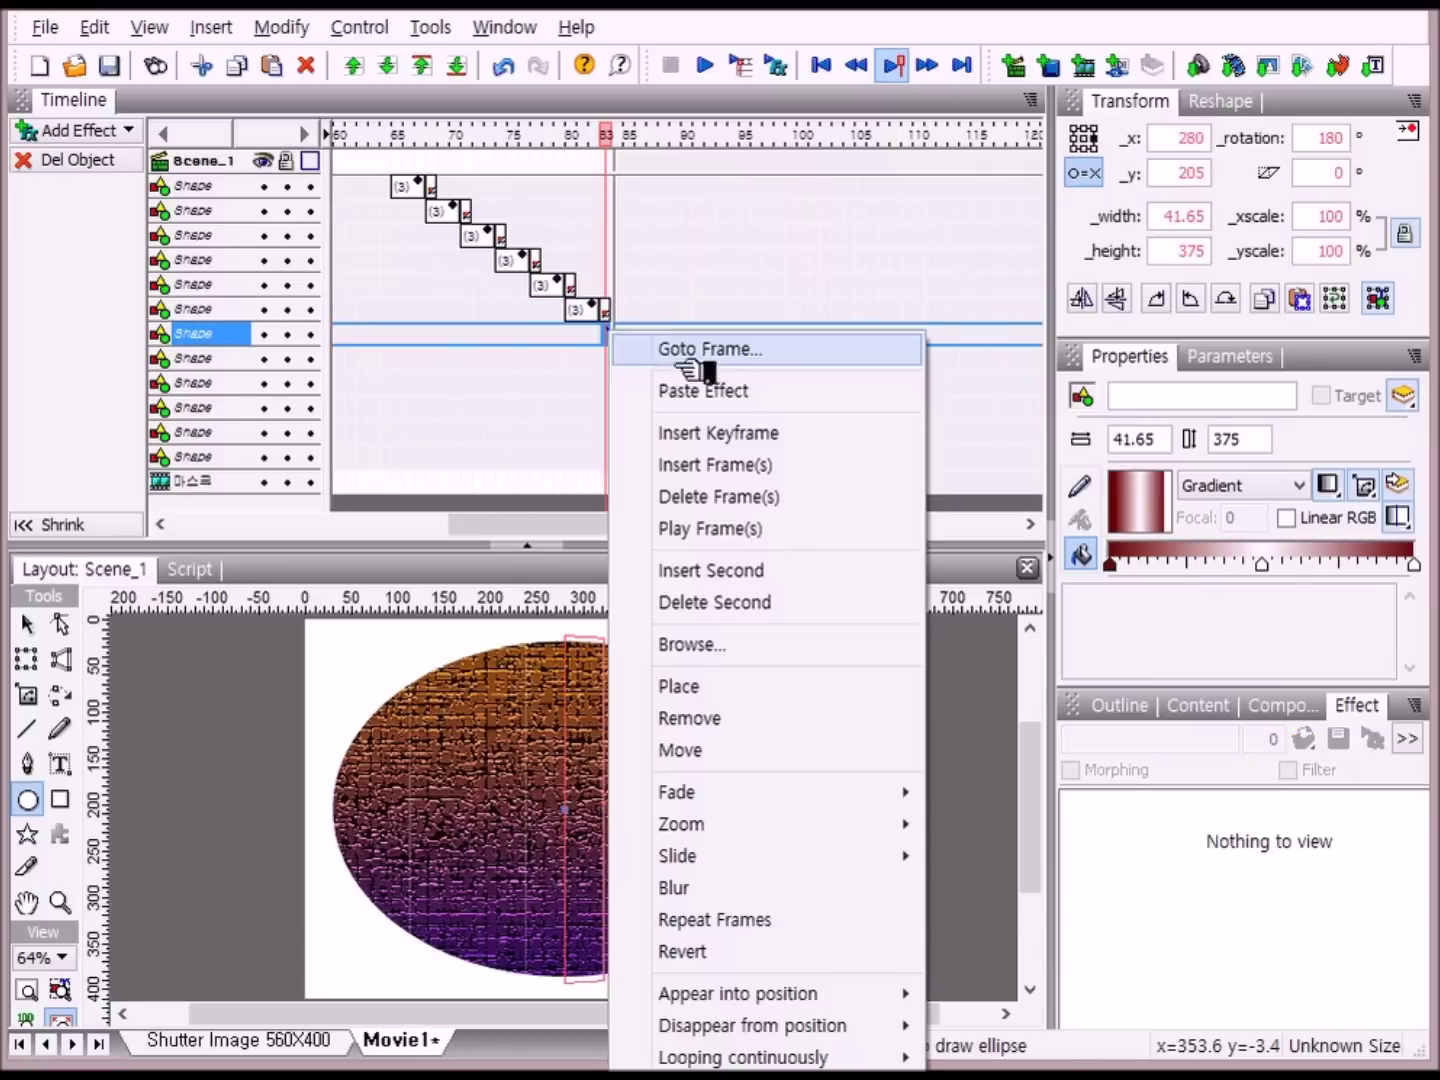
click(761, 392)
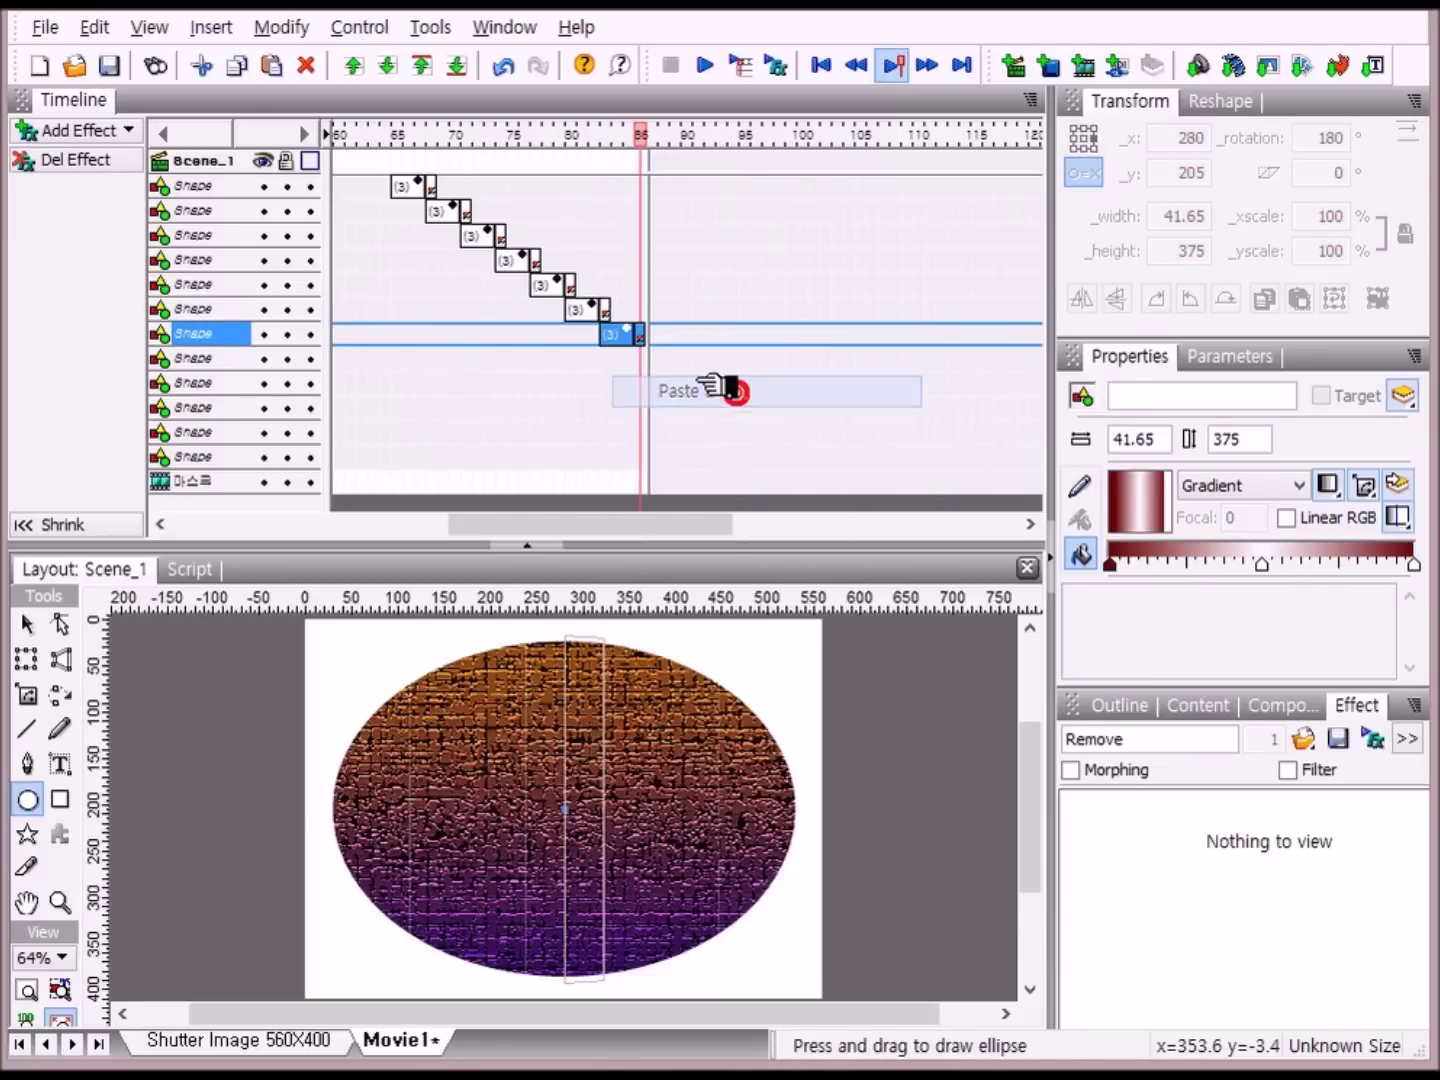
click(644, 362)
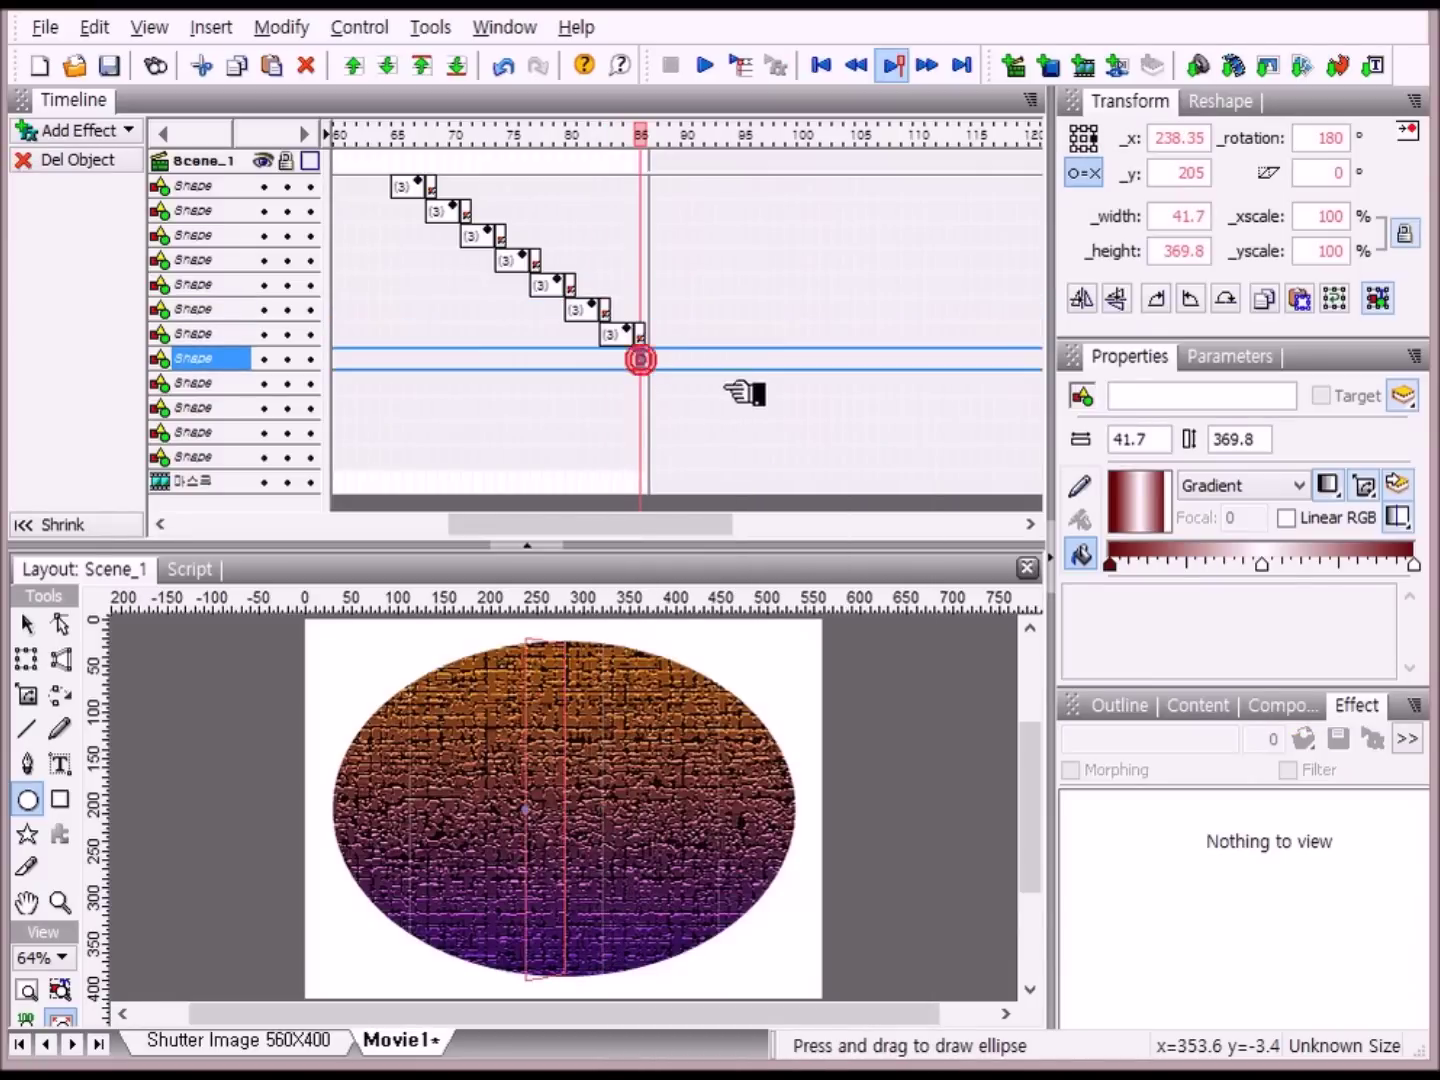
right_click(652, 360)
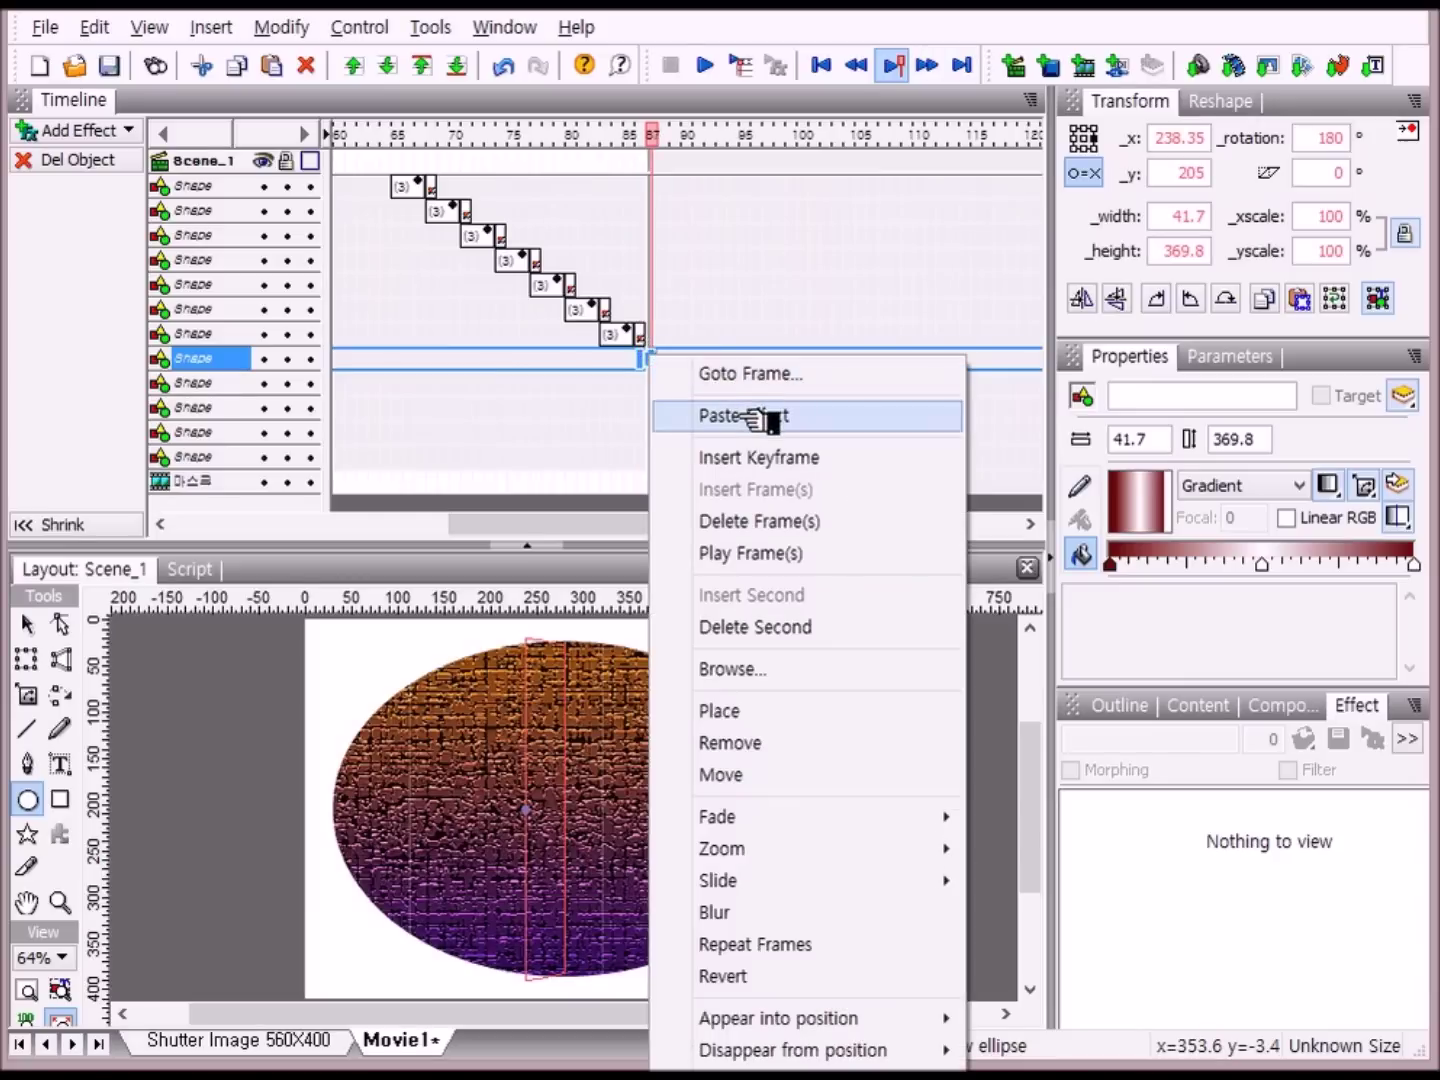
click(739, 415)
- Paste the copied effects into the four lowest Shape layers, working downwards at frames 90, 93, 96 and 99
right_click(692, 382)
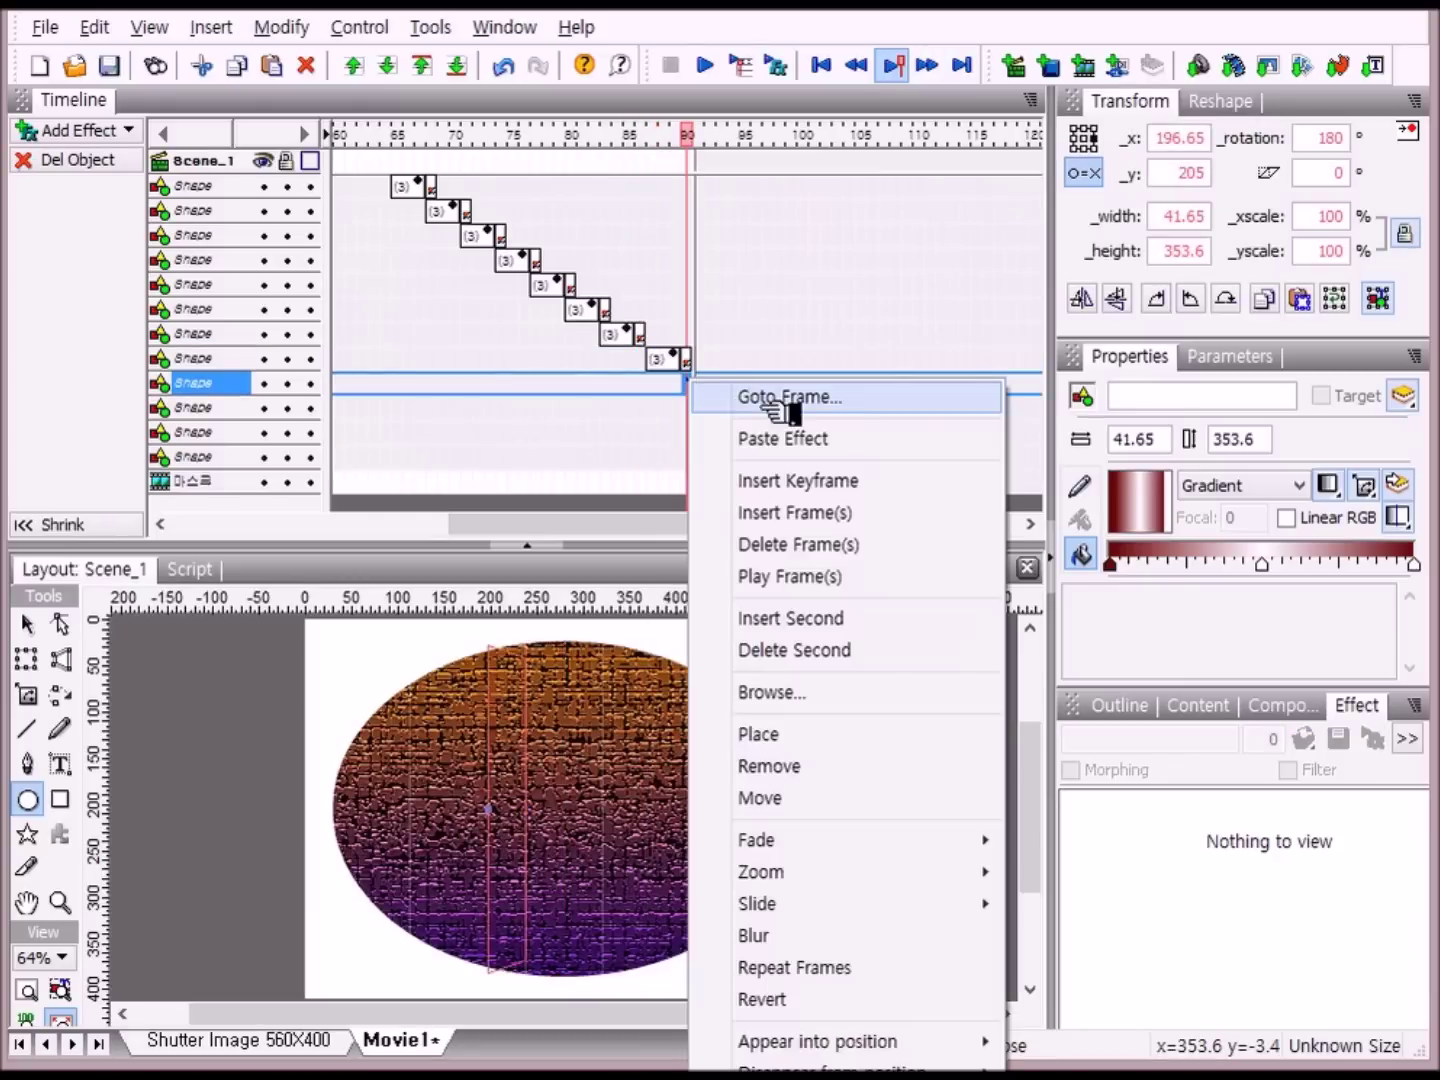
click(769, 436)
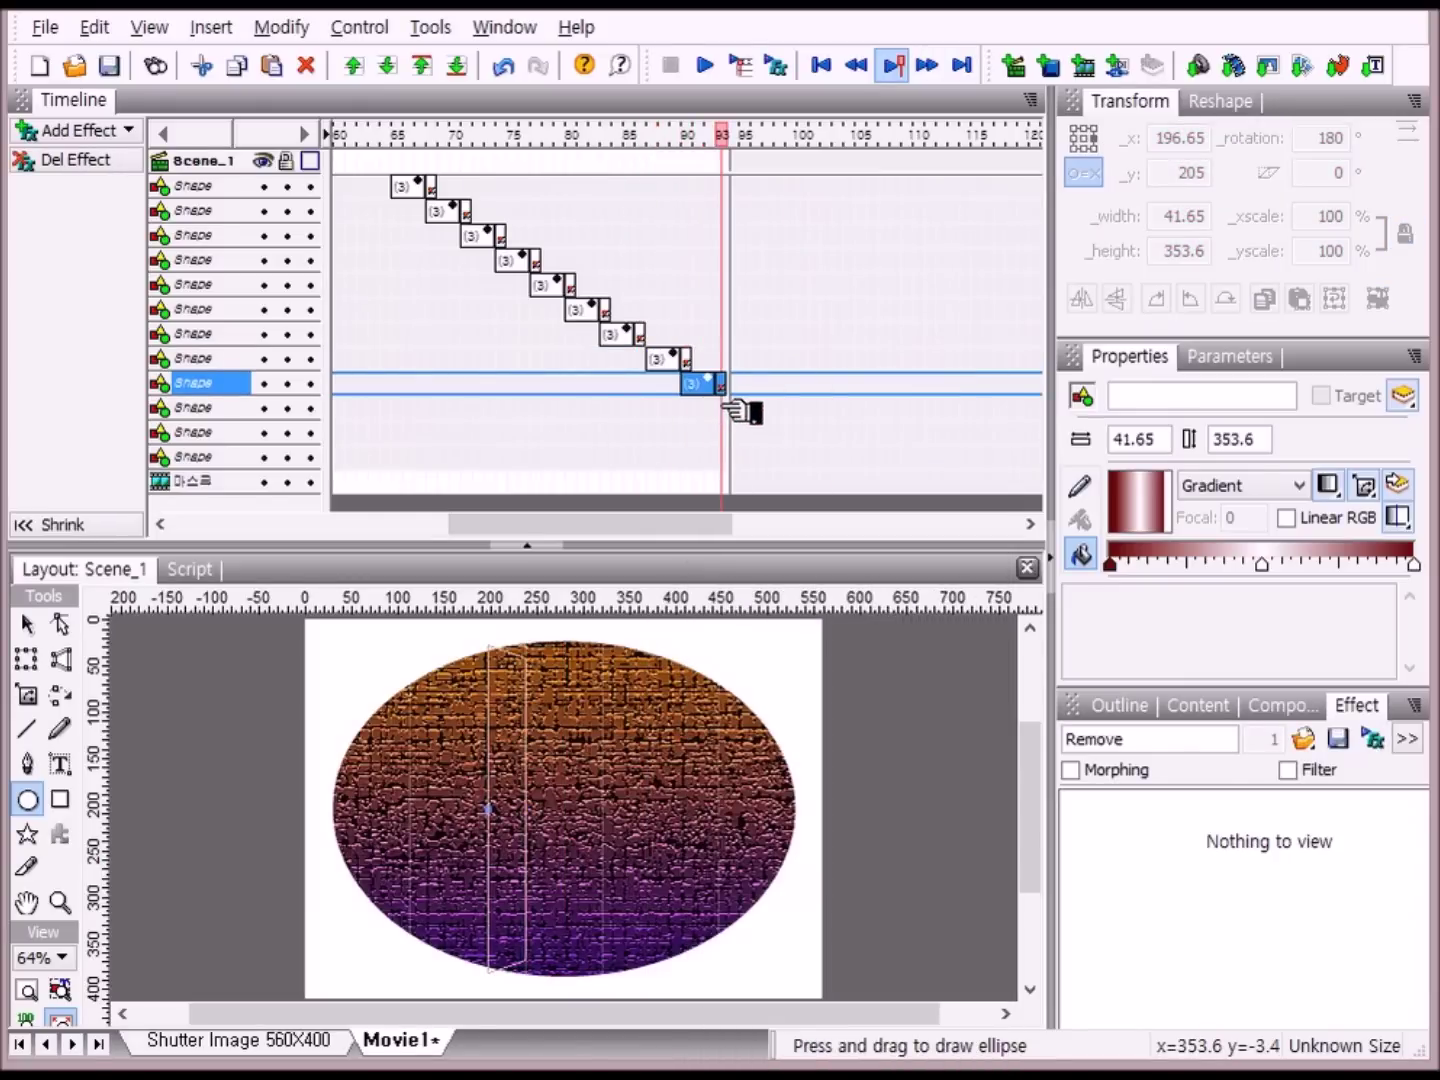
right_click(726, 407)
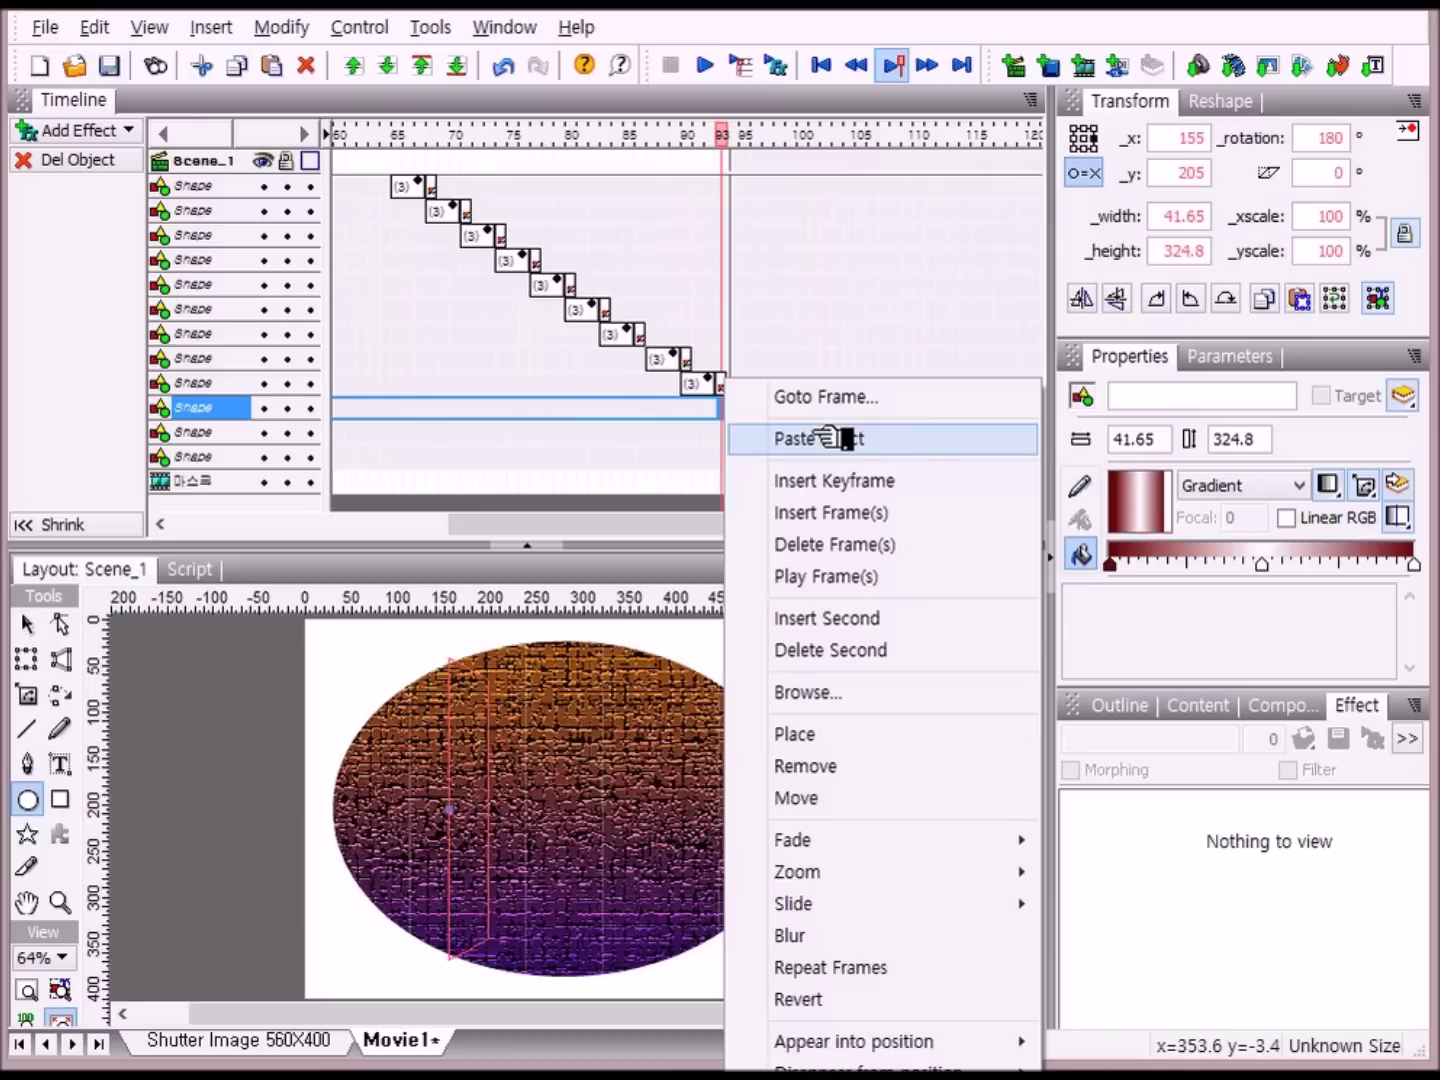
click(818, 437)
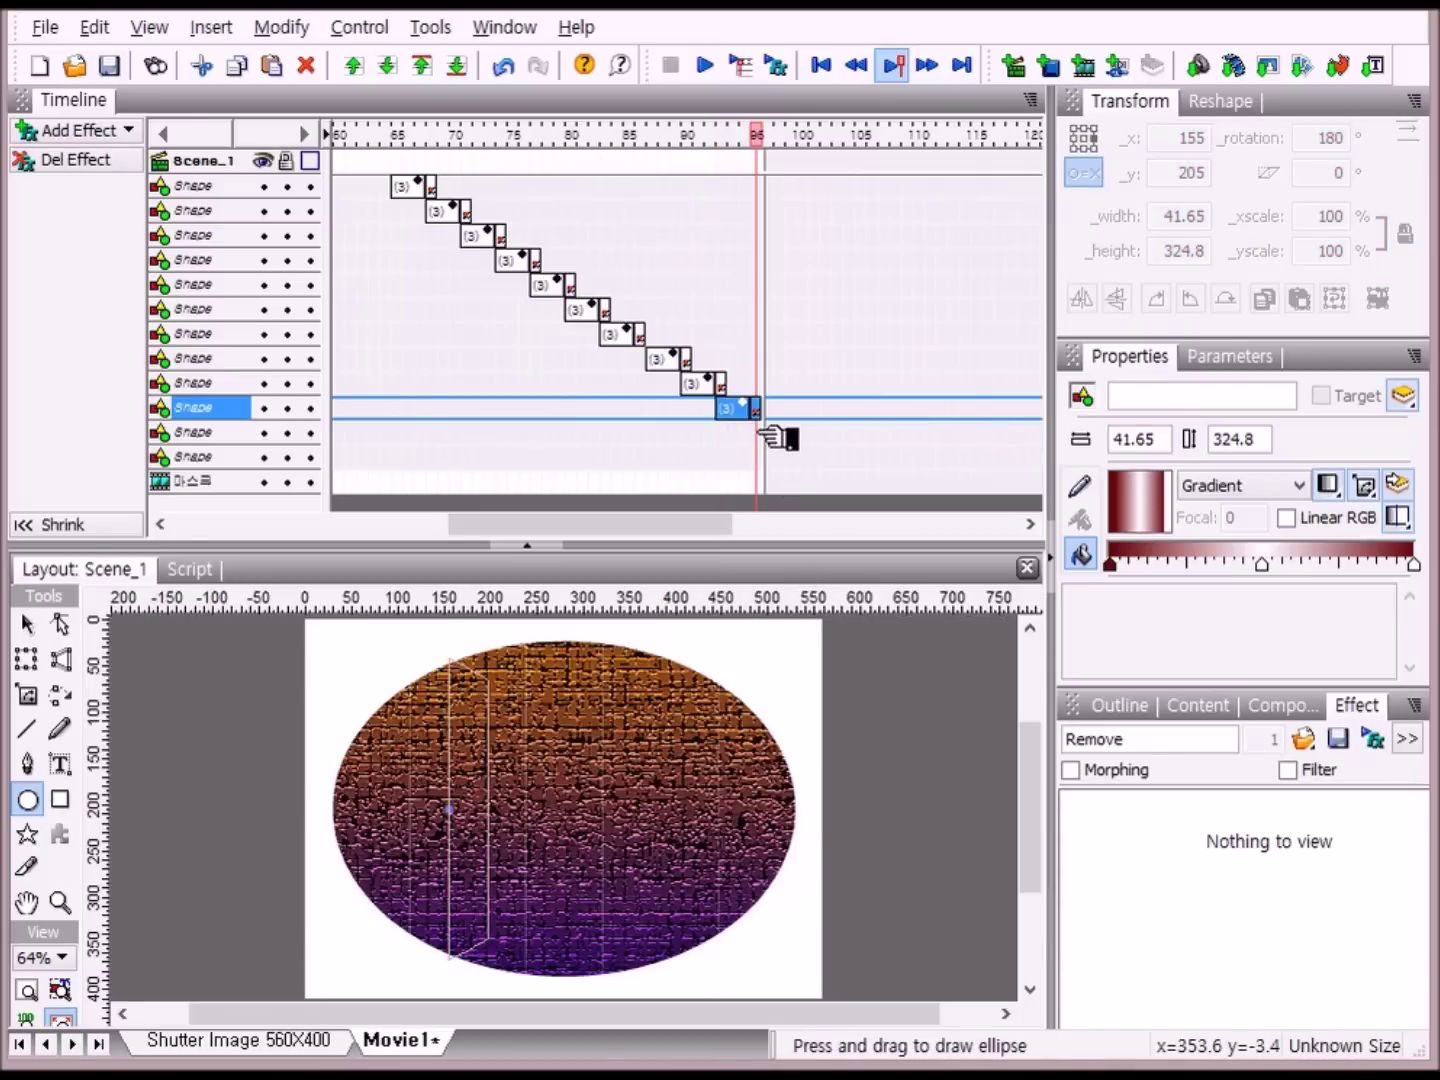
click(757, 432)
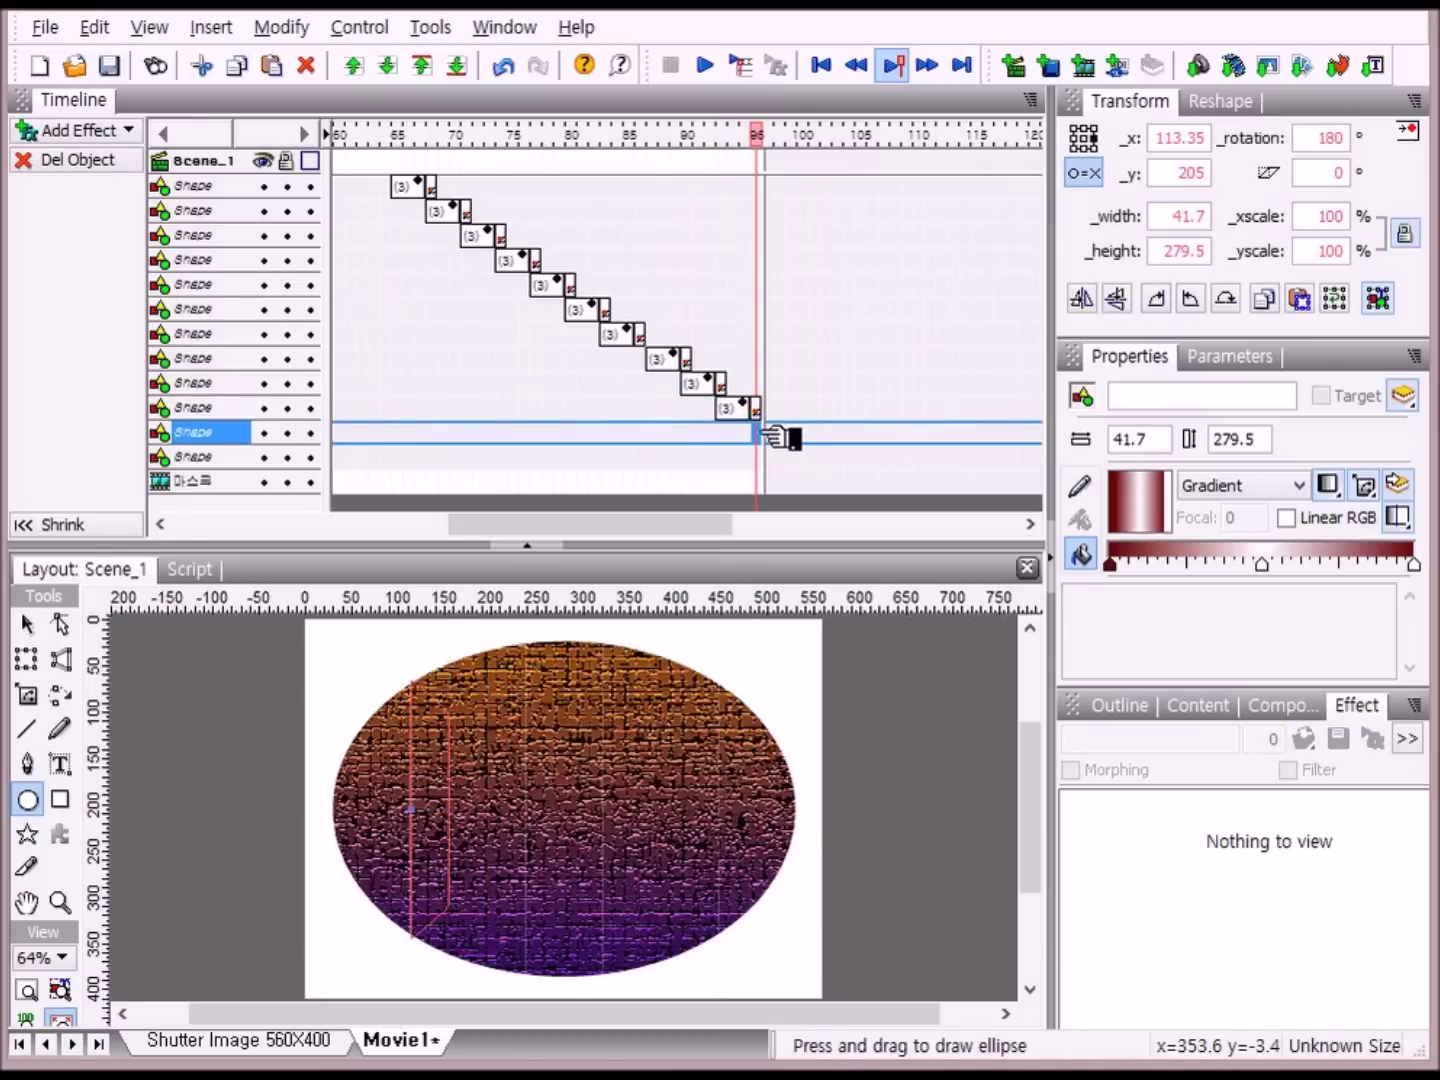
right_click(762, 432)
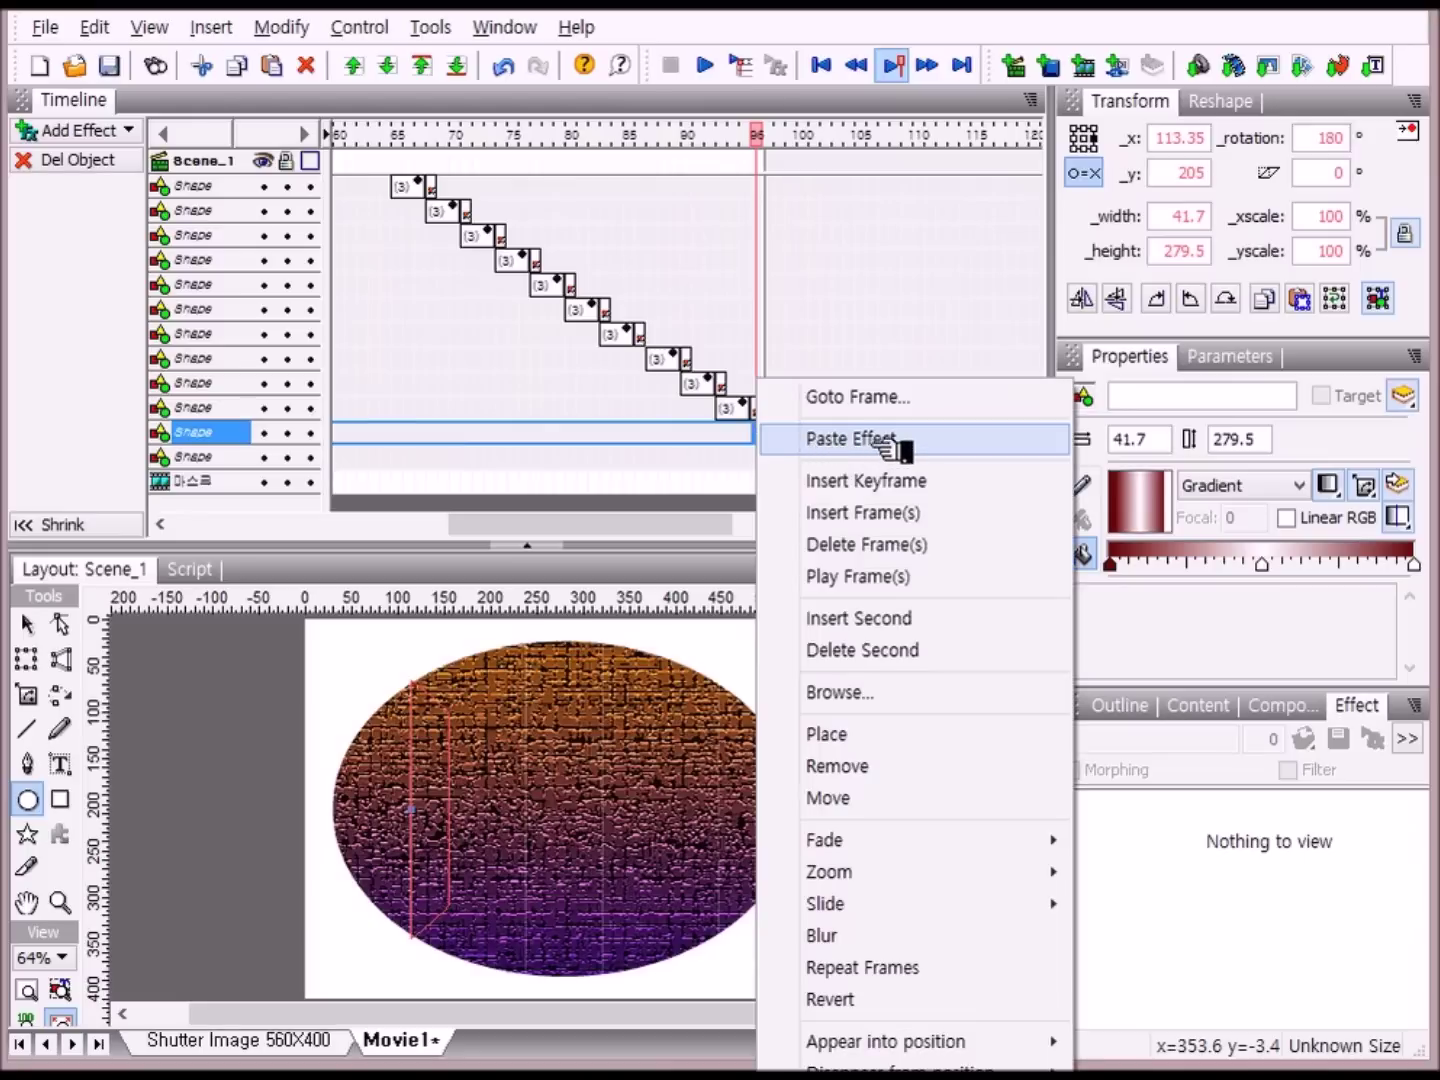
click(877, 440)
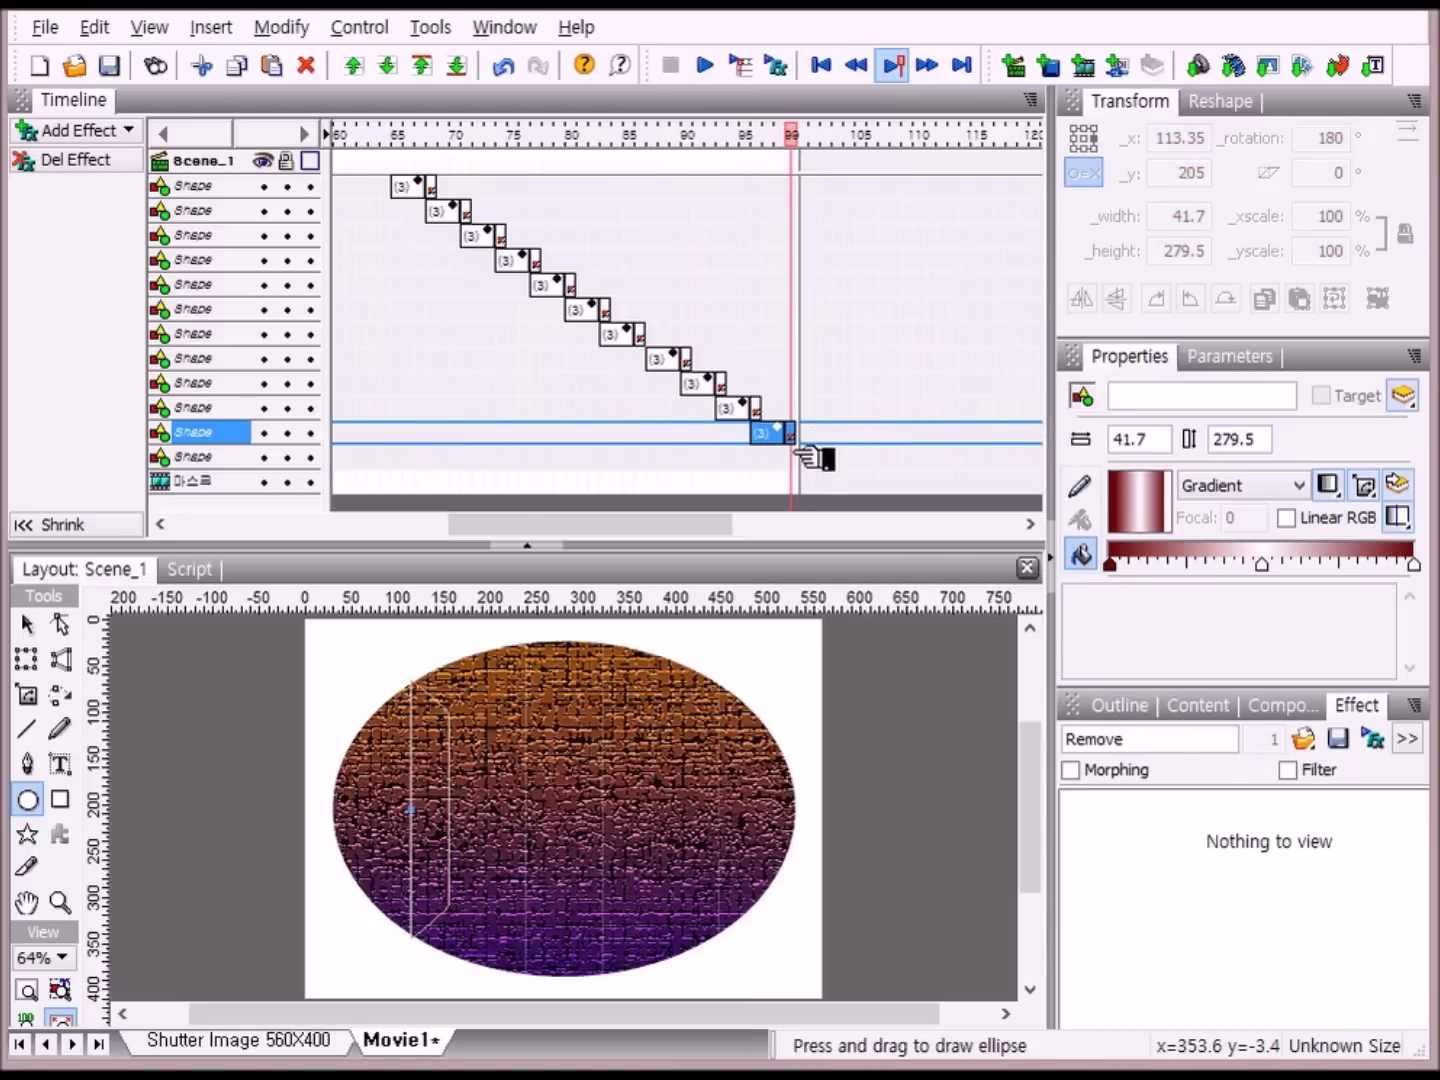
right_click(806, 455)
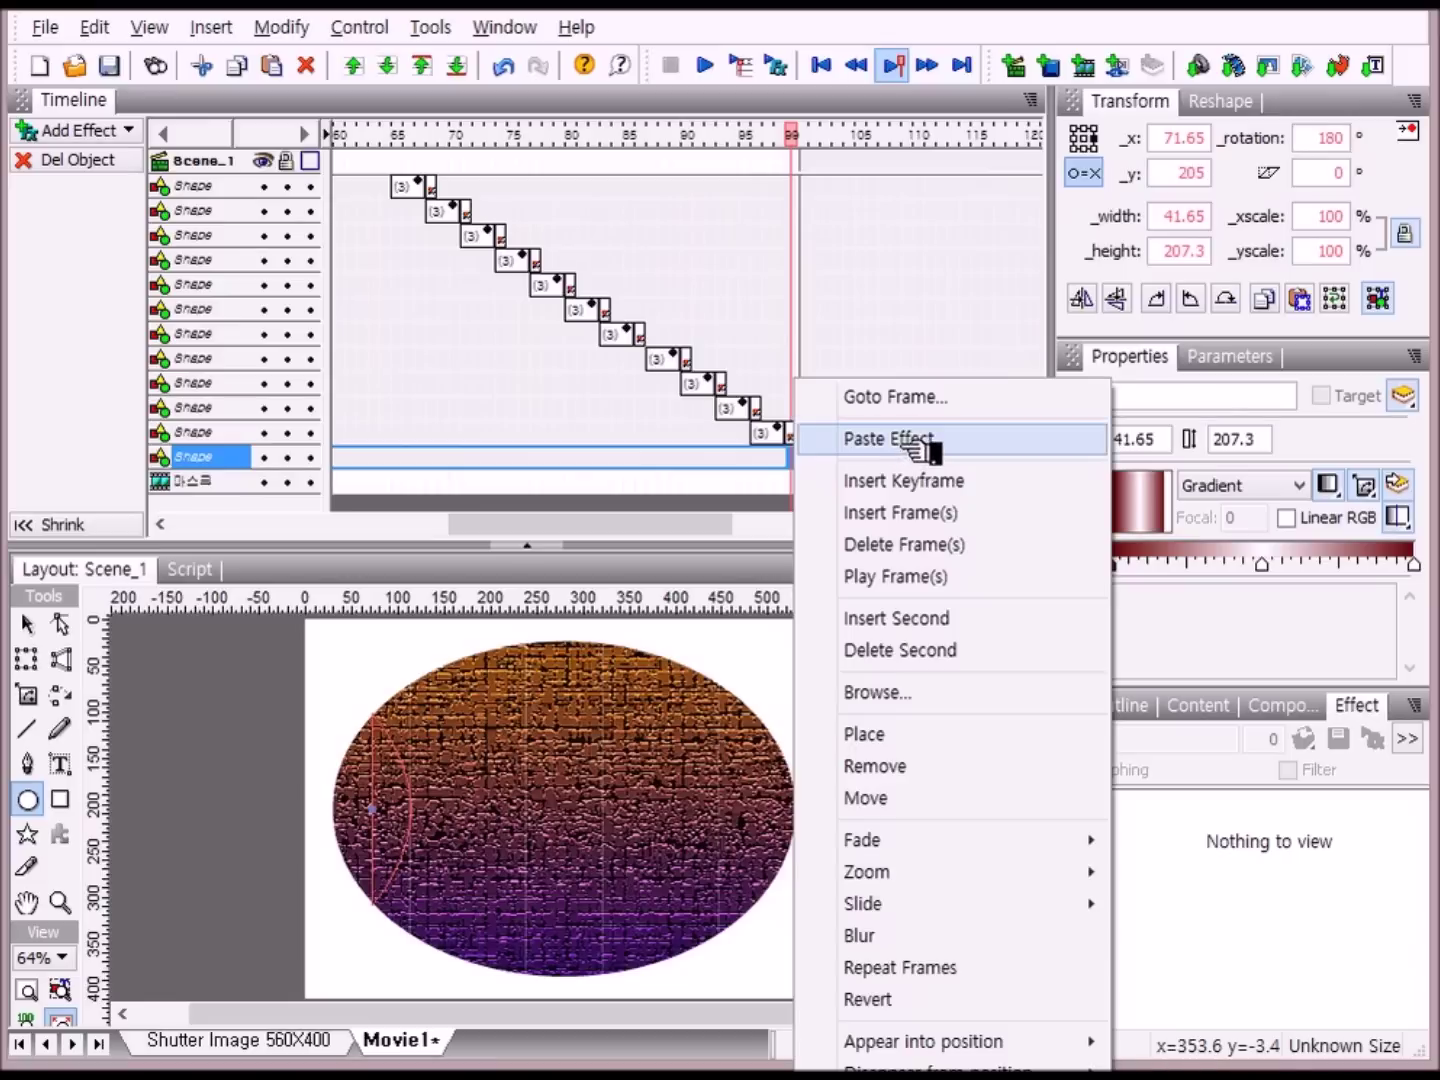
click(899, 441)
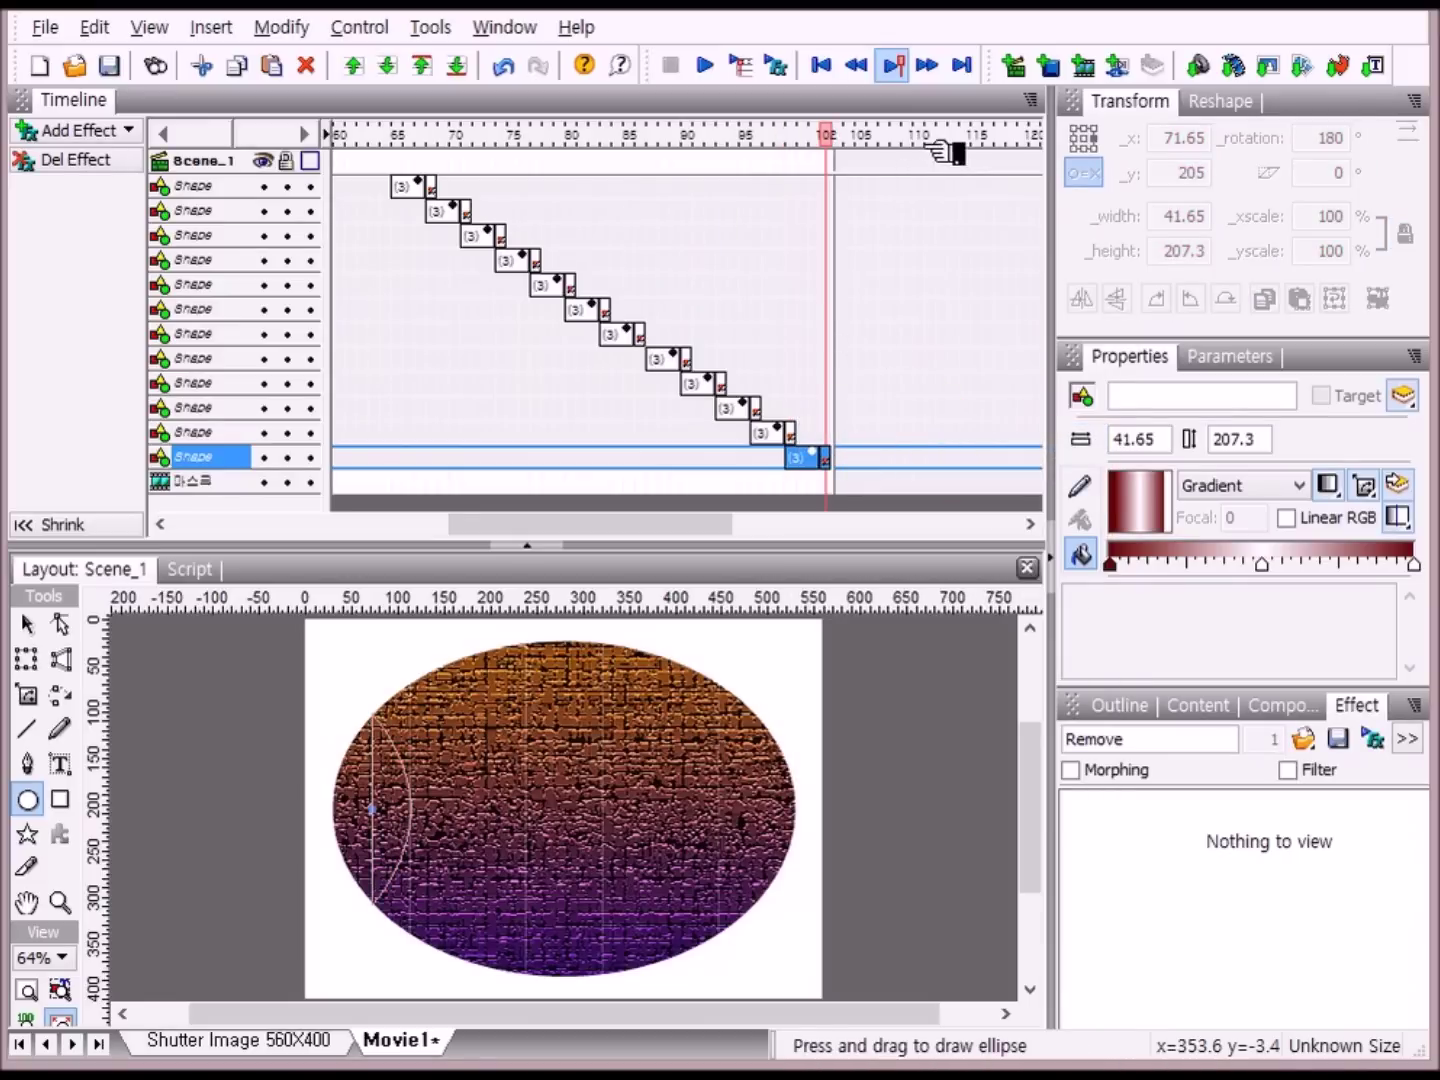
- Add a Remove effect to the bottom Shape layer at frame 105
click(866, 140)
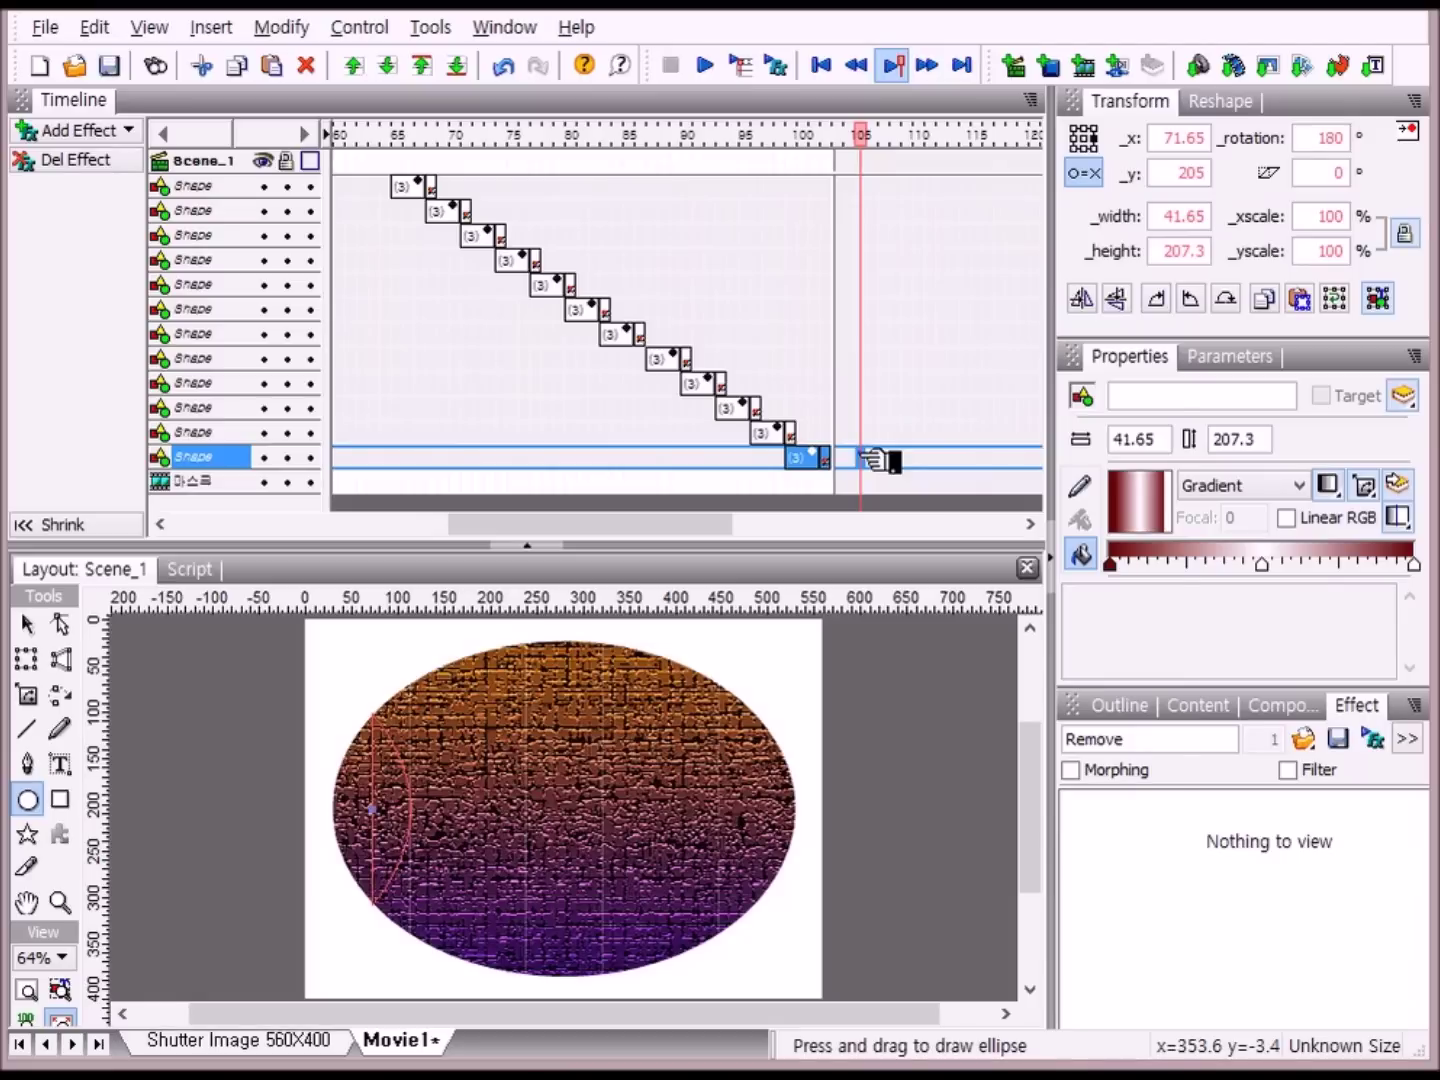
right_click(872, 459)
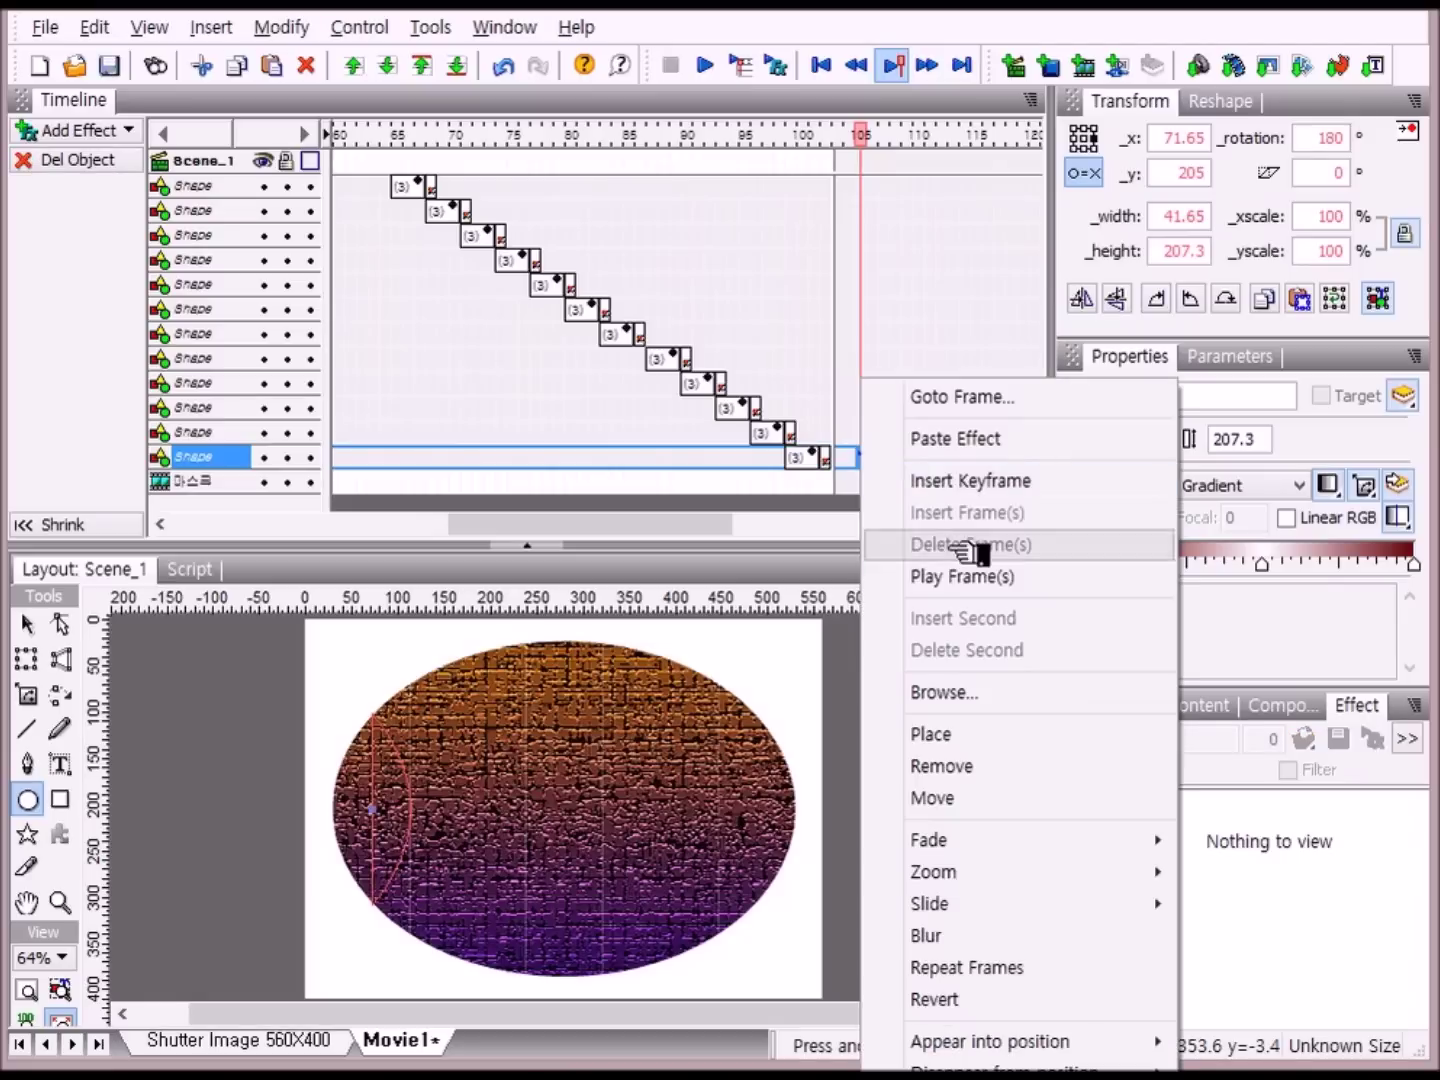
click(995, 767)
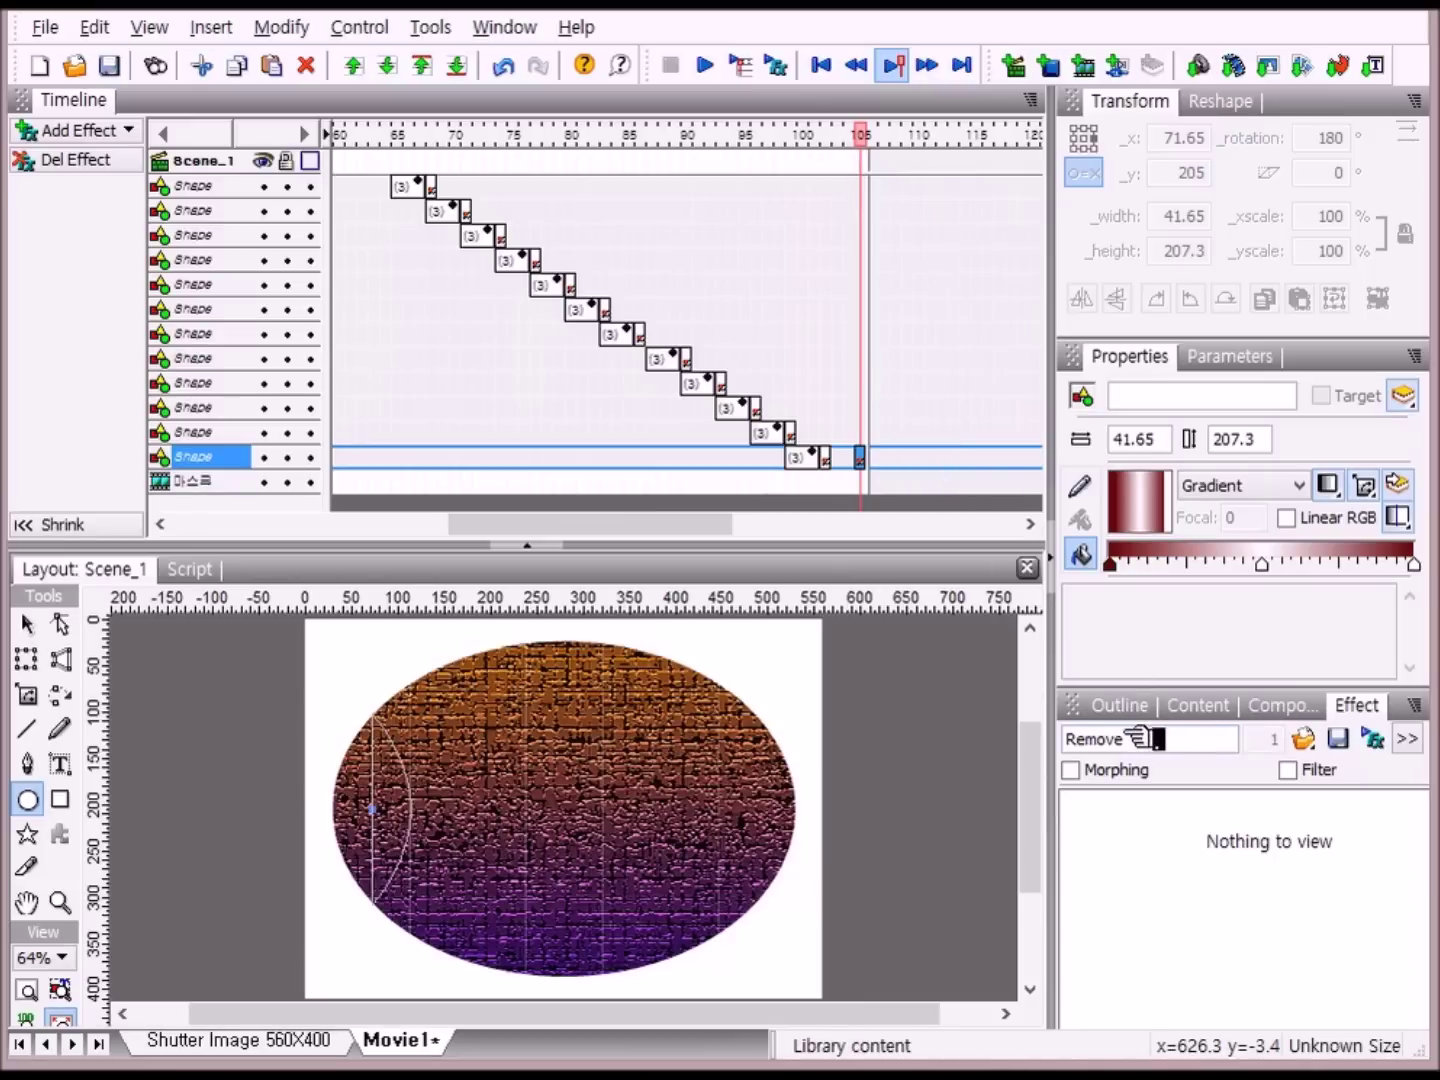
- Select all twelve Shape objects above the 마스크 clip and group them as a movie clip
click(1125, 706)
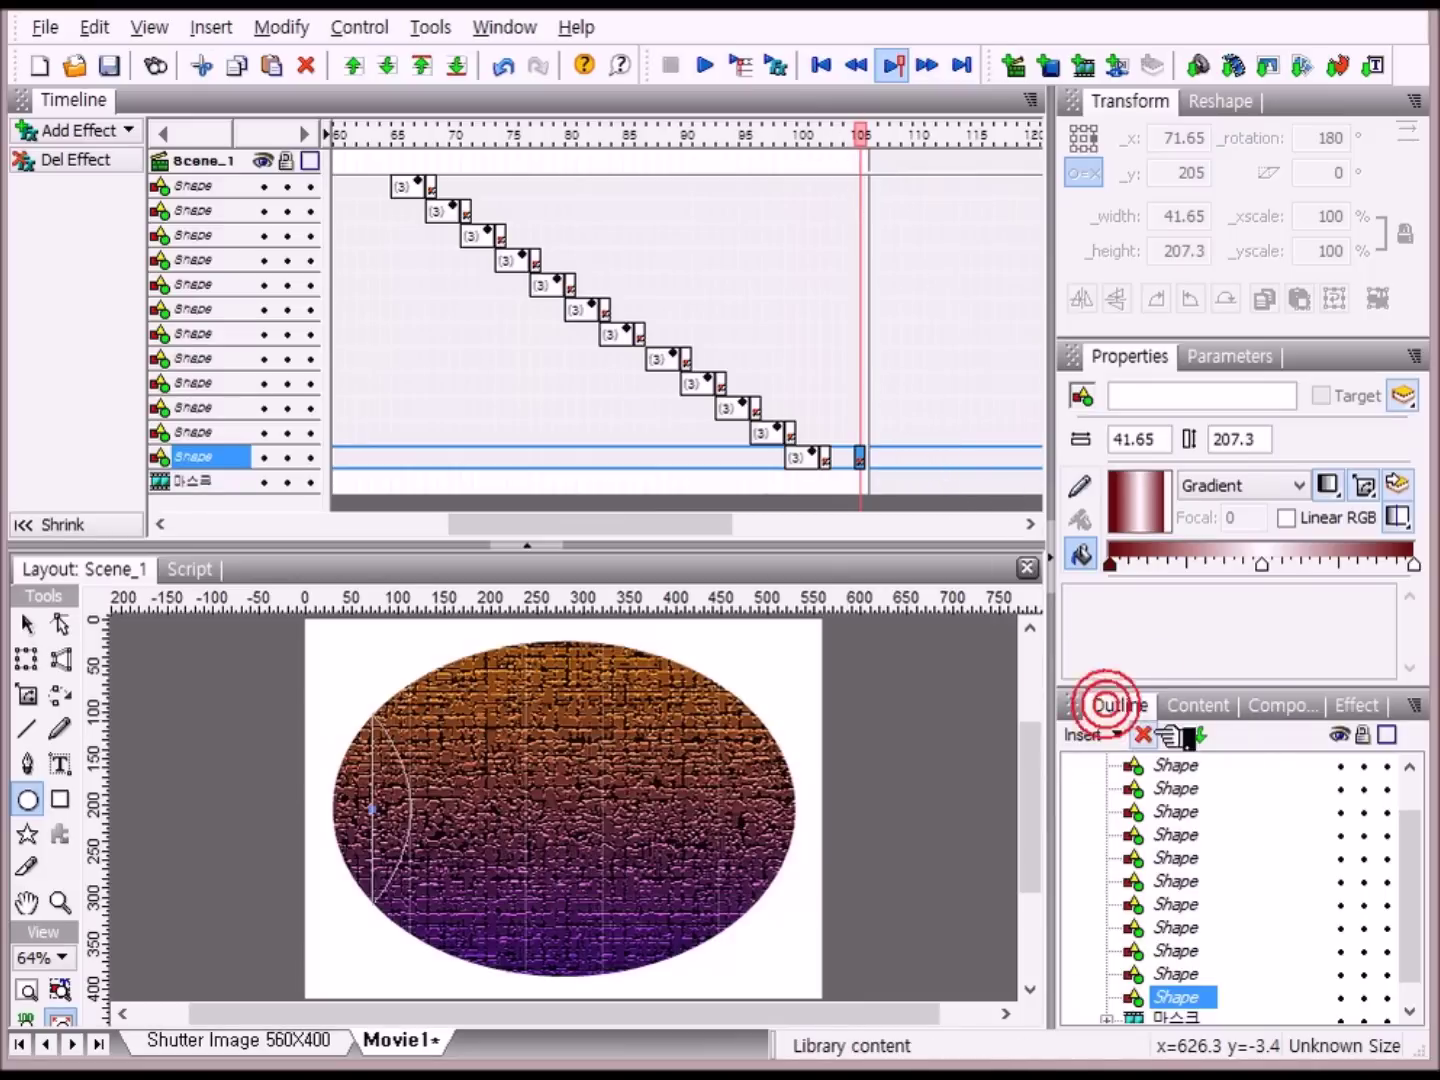
scroll(1409, 916, up, 1)
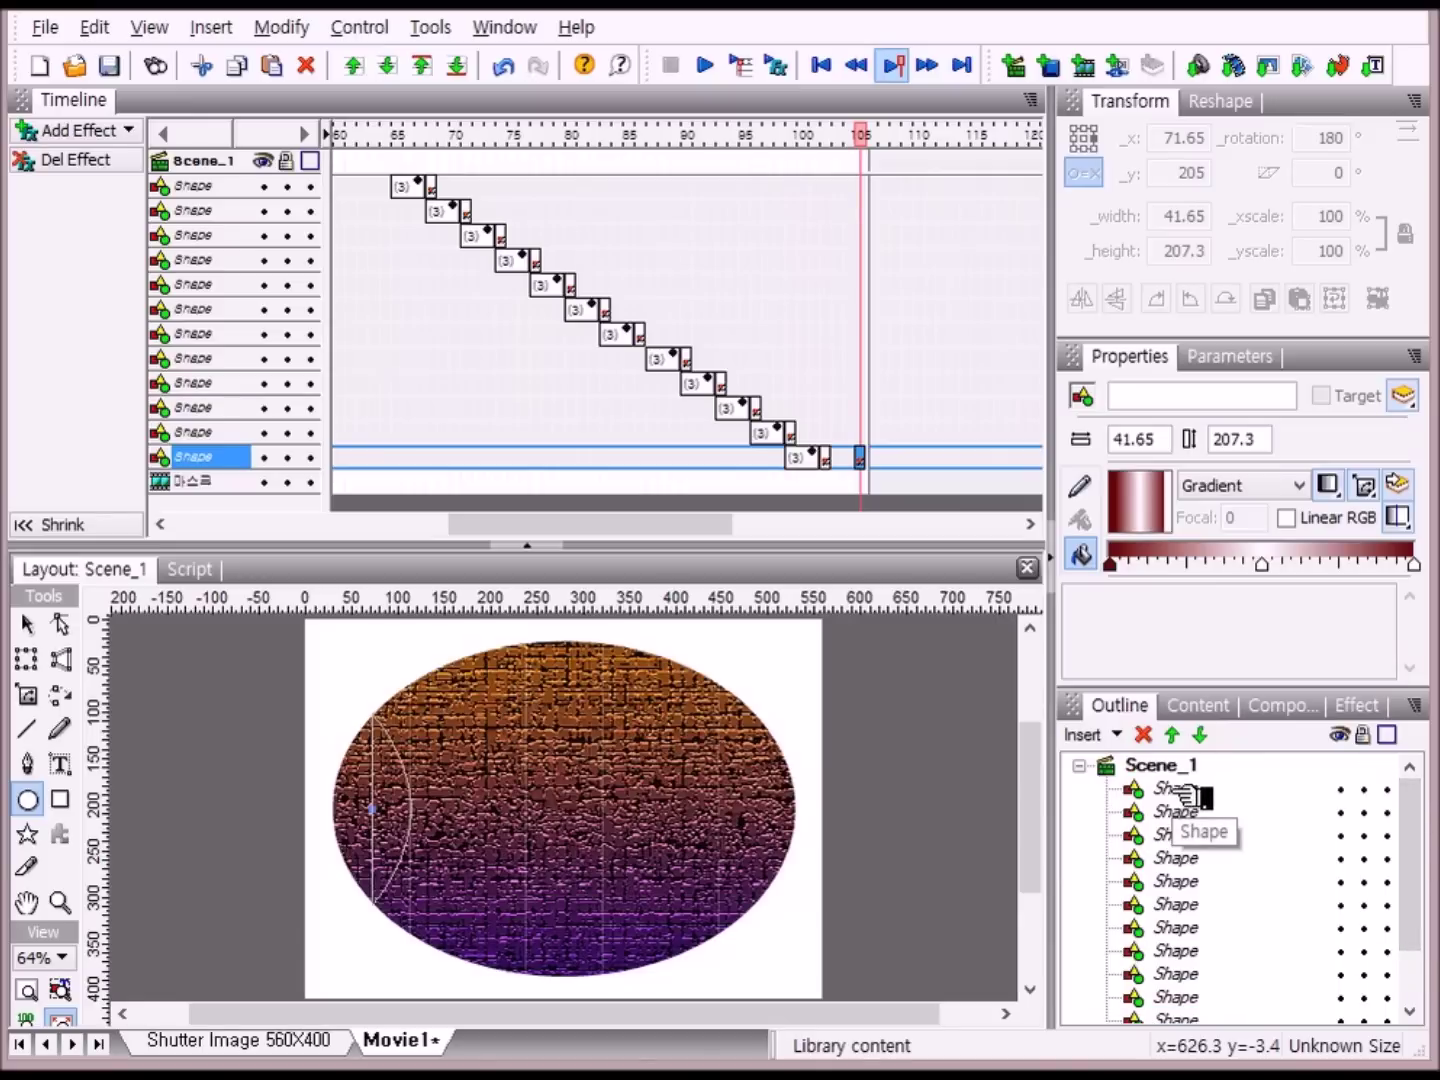
click(1173, 790)
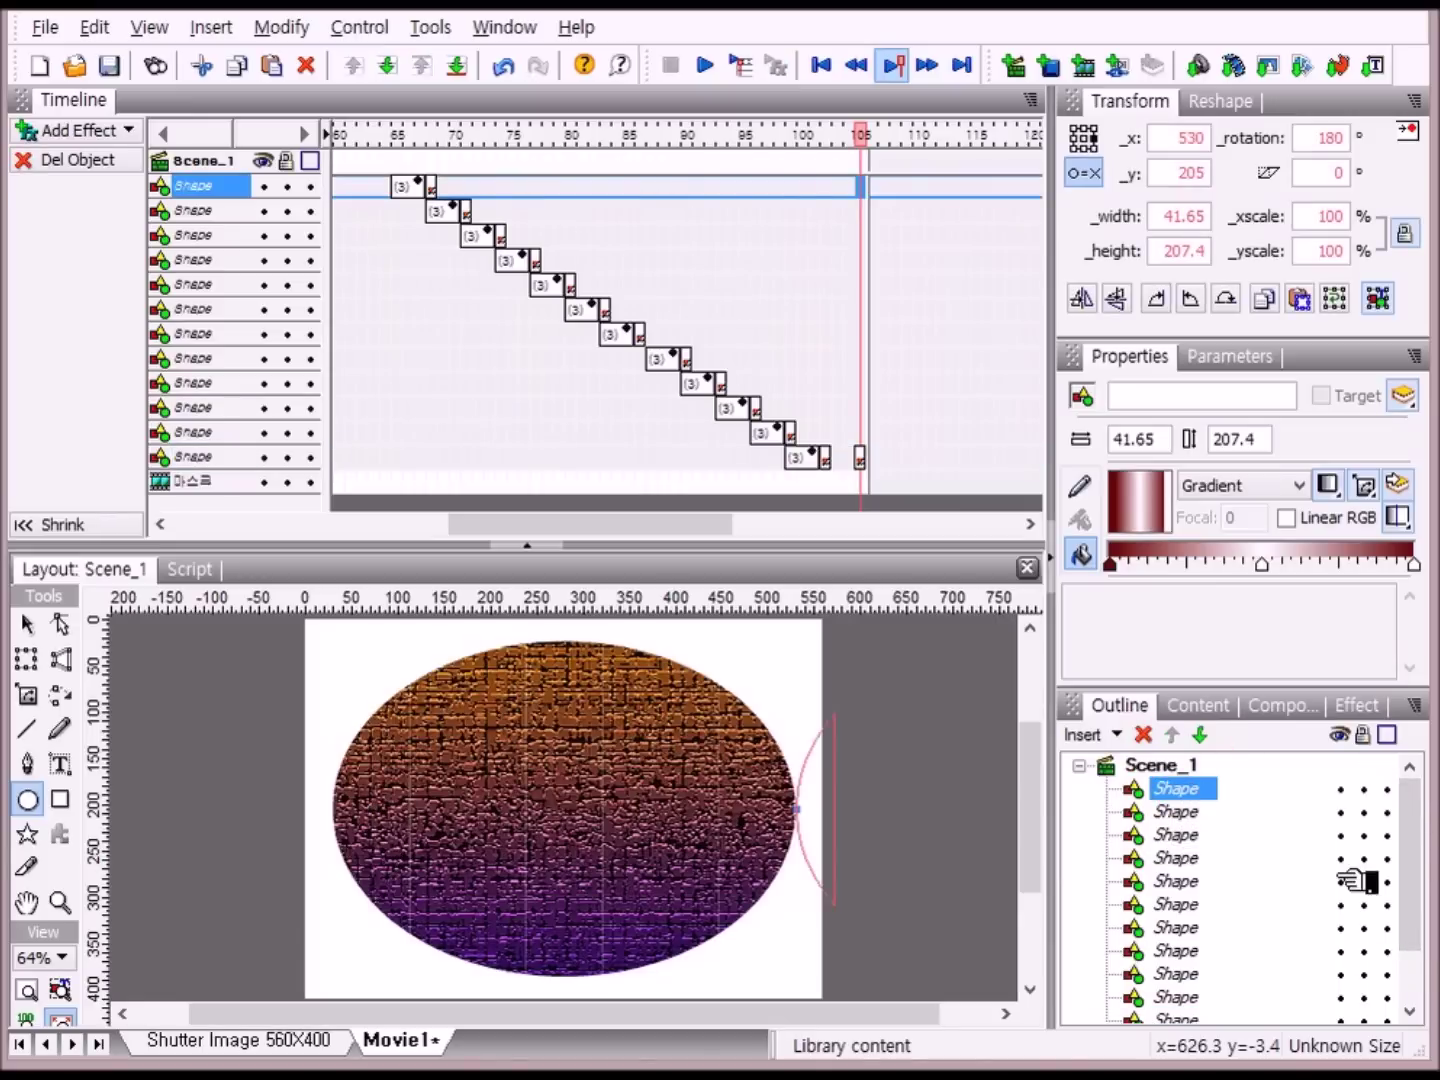
drag(1417, 841, 1417, 920)
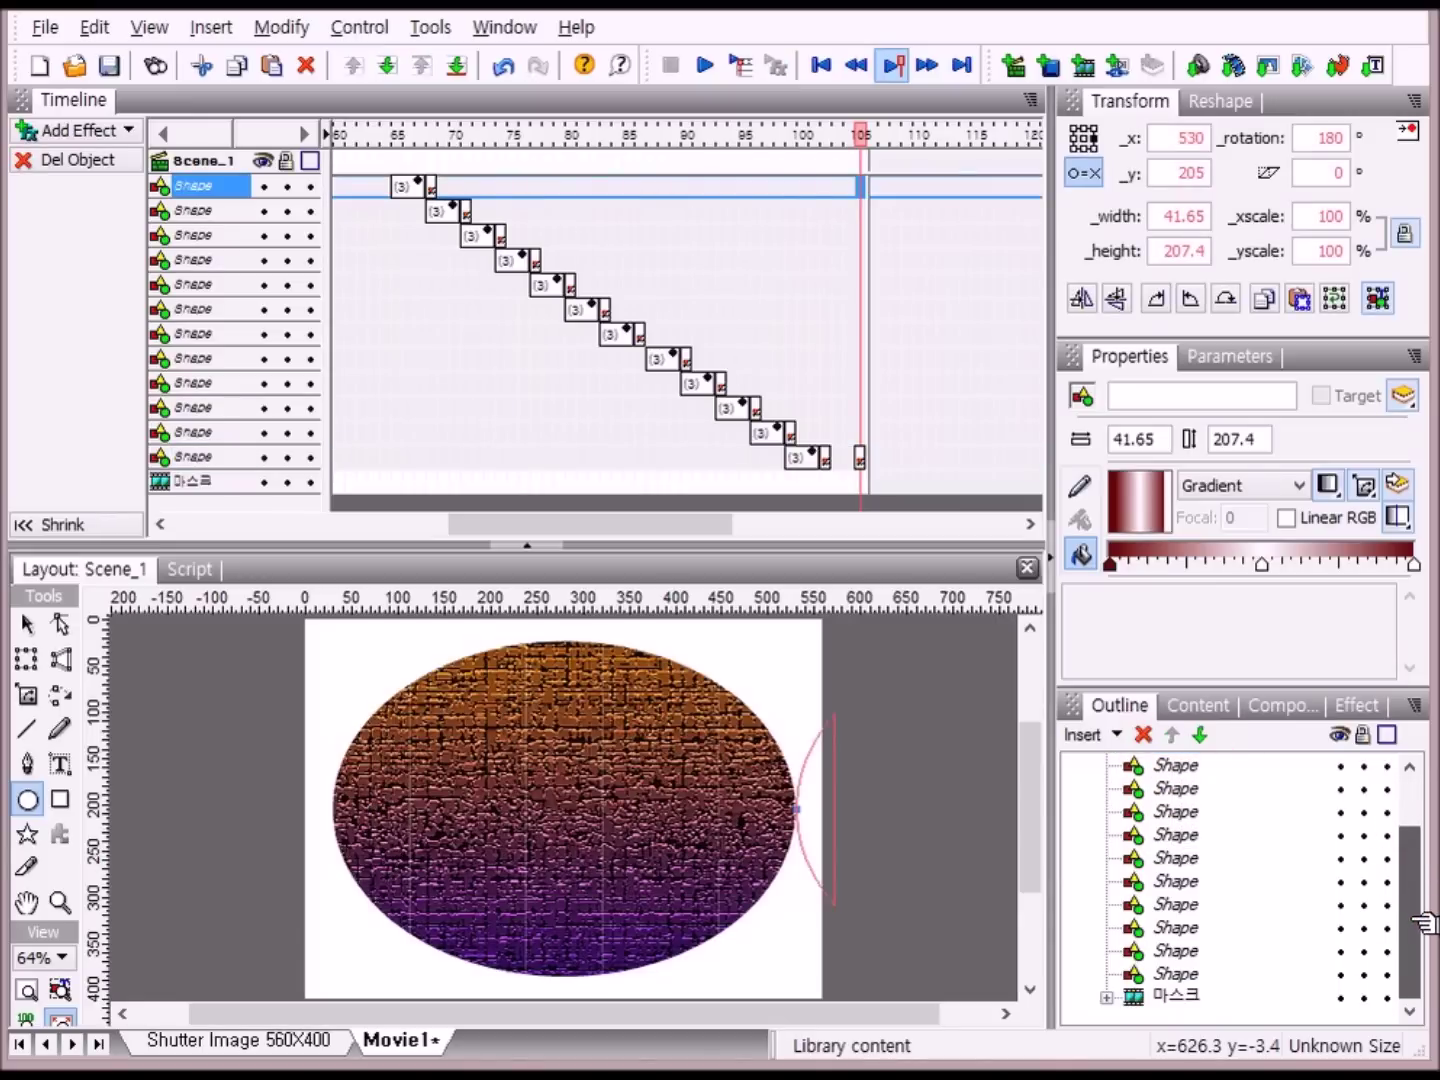
shift+click(1185, 973)
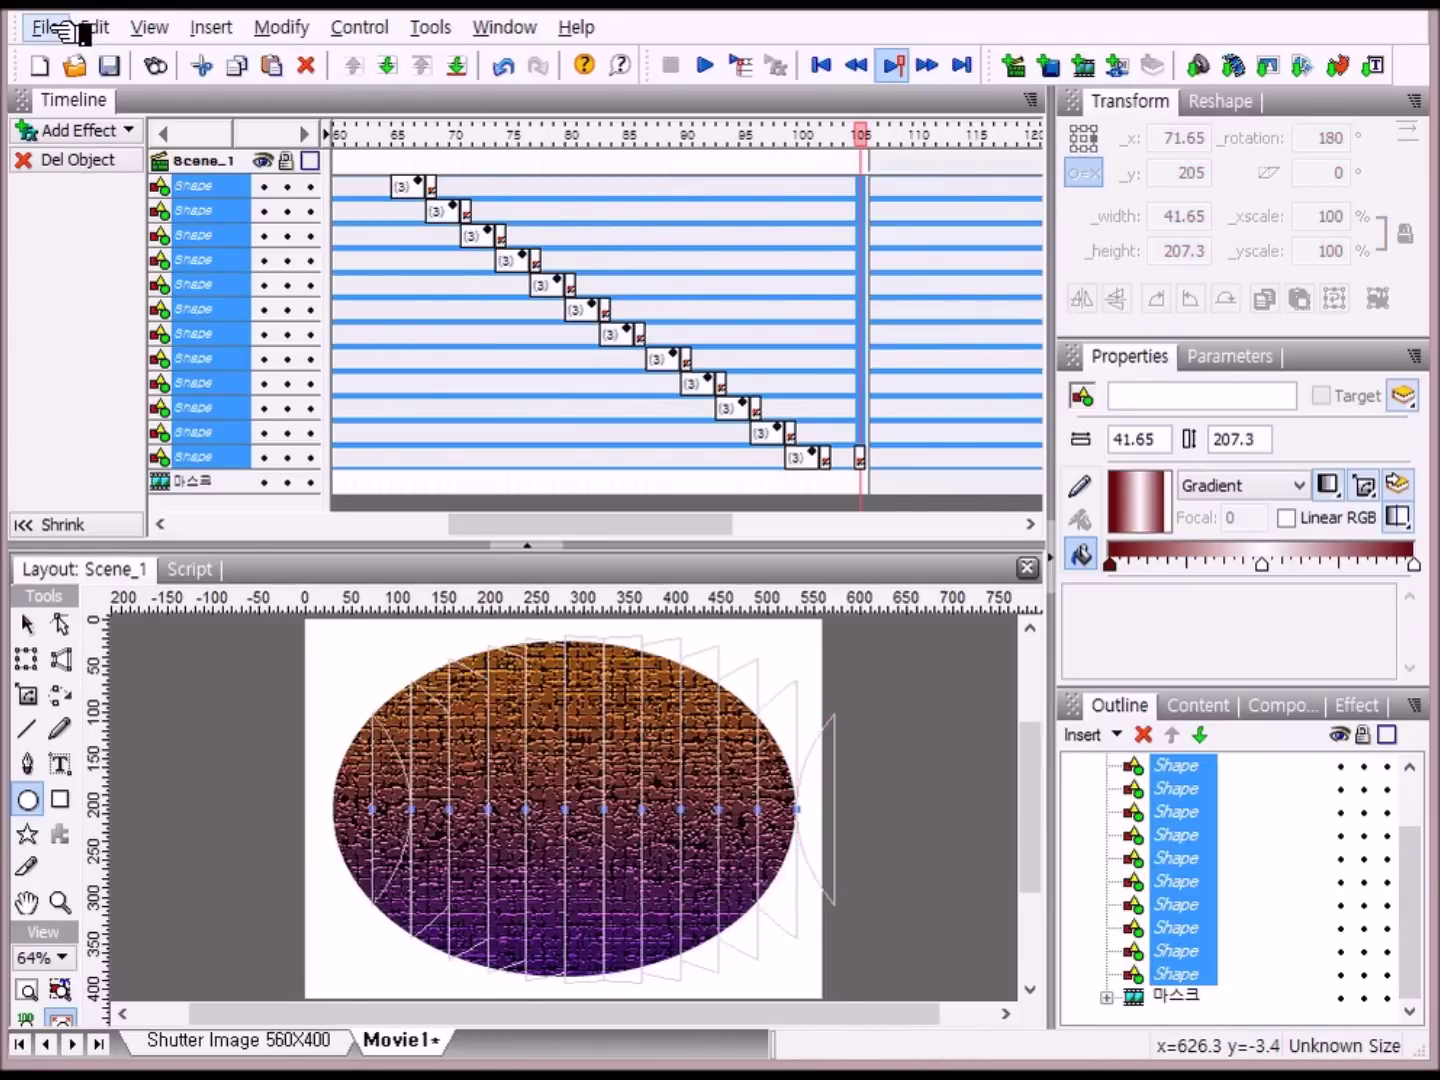
click(286, 30)
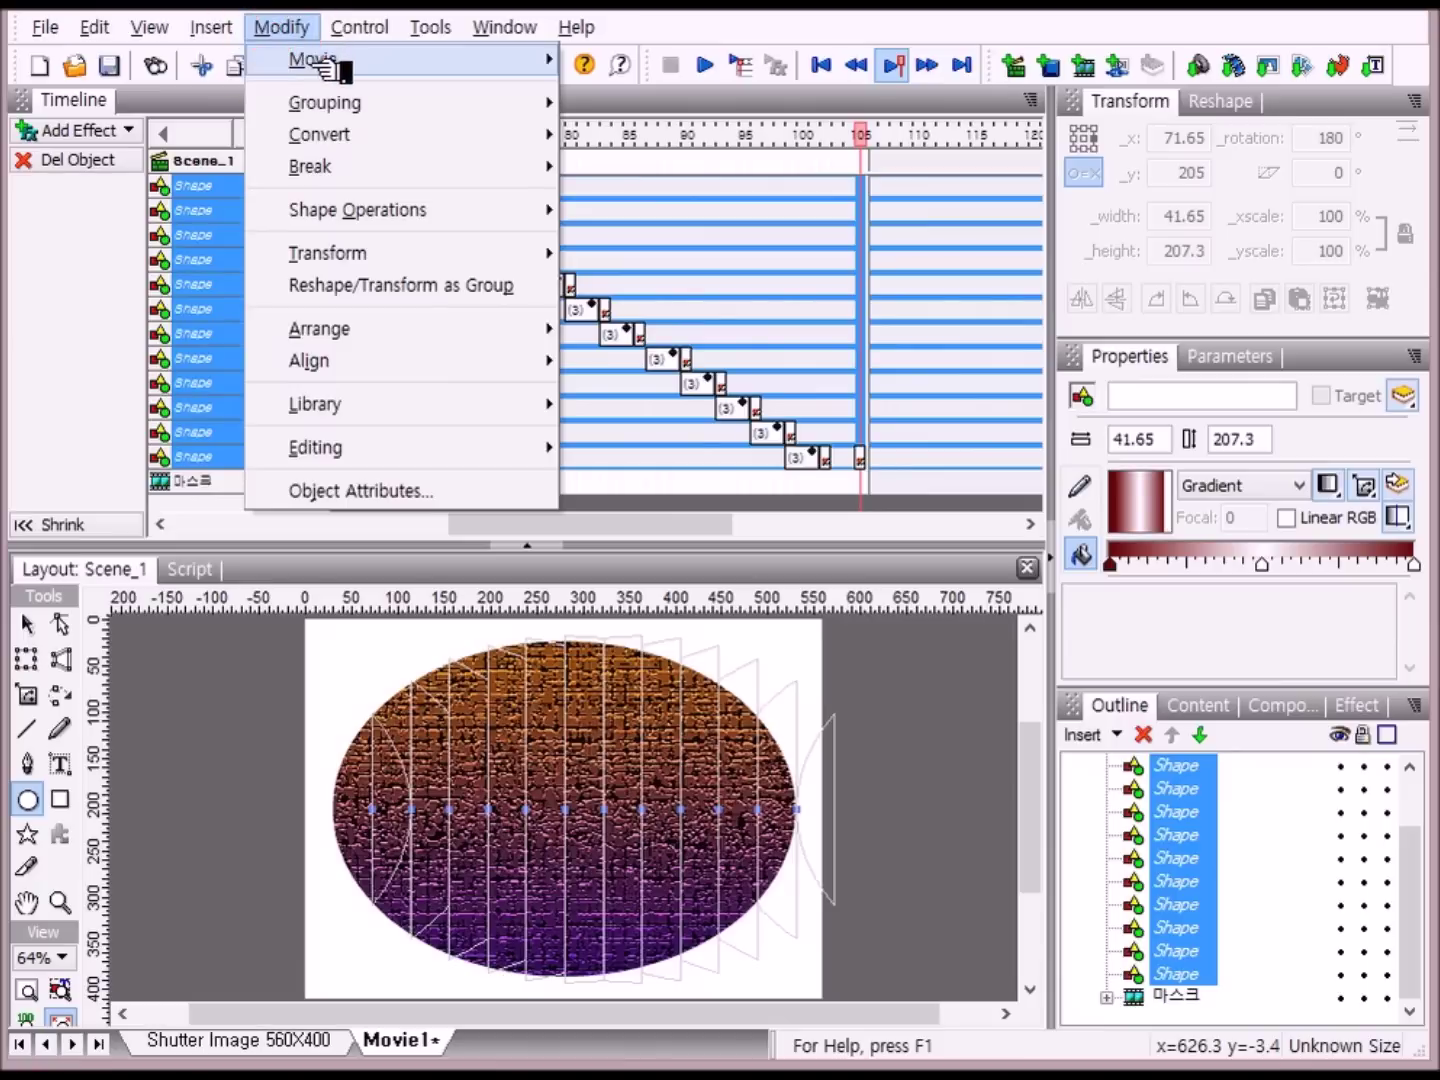
mouse_move(340, 103)
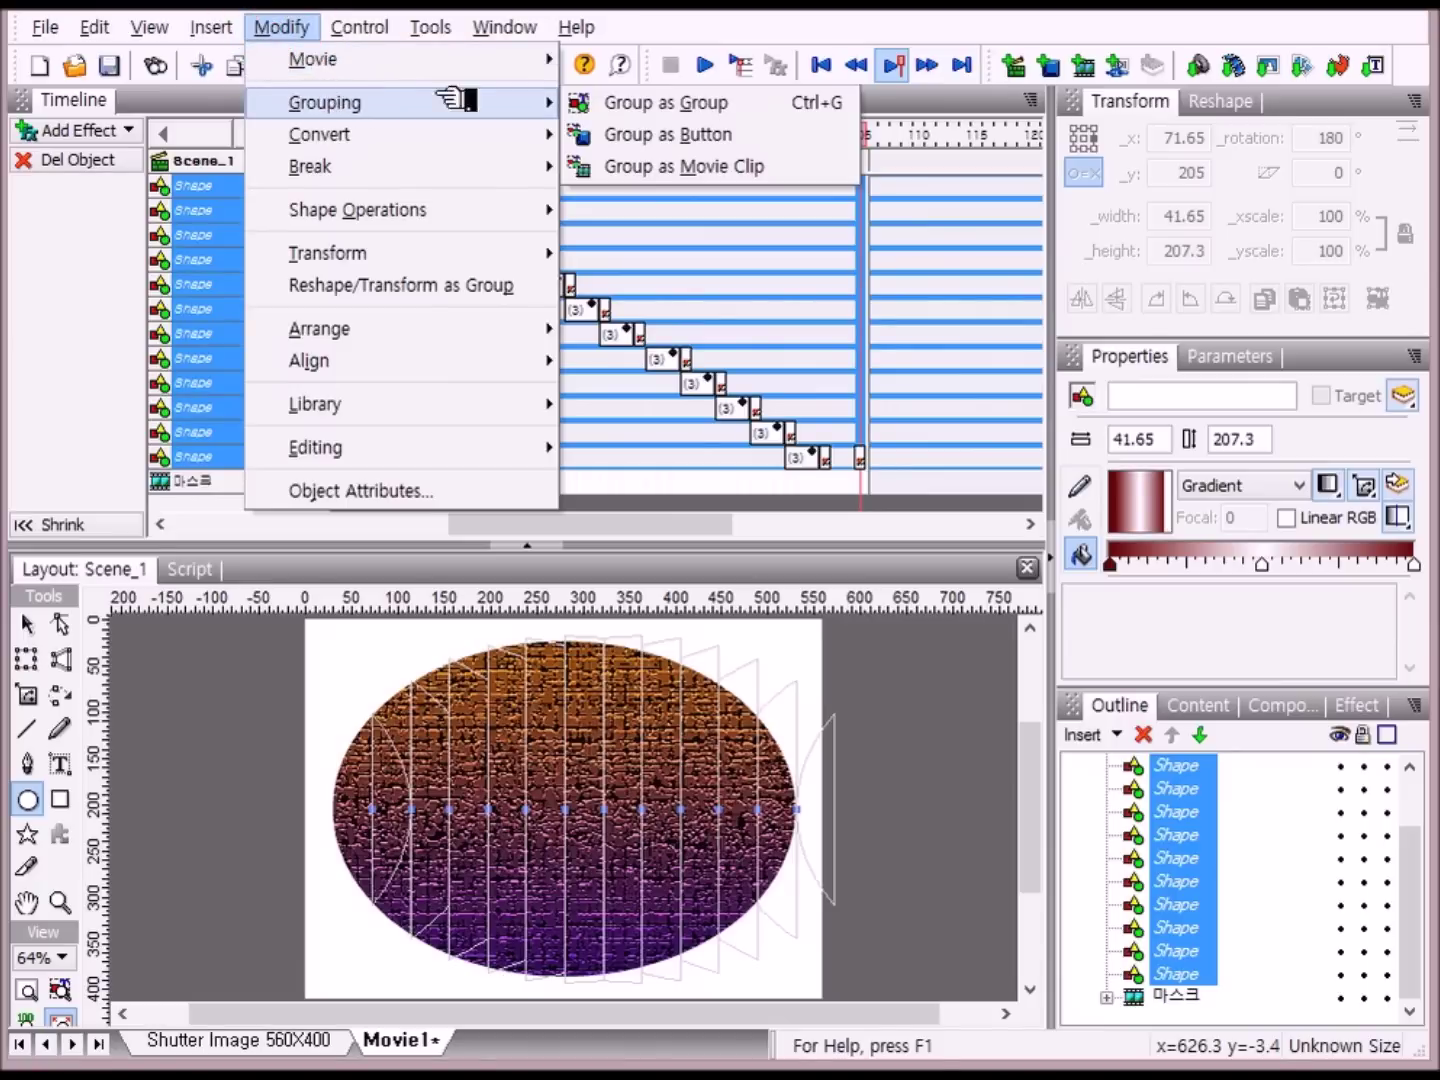
click(762, 166)
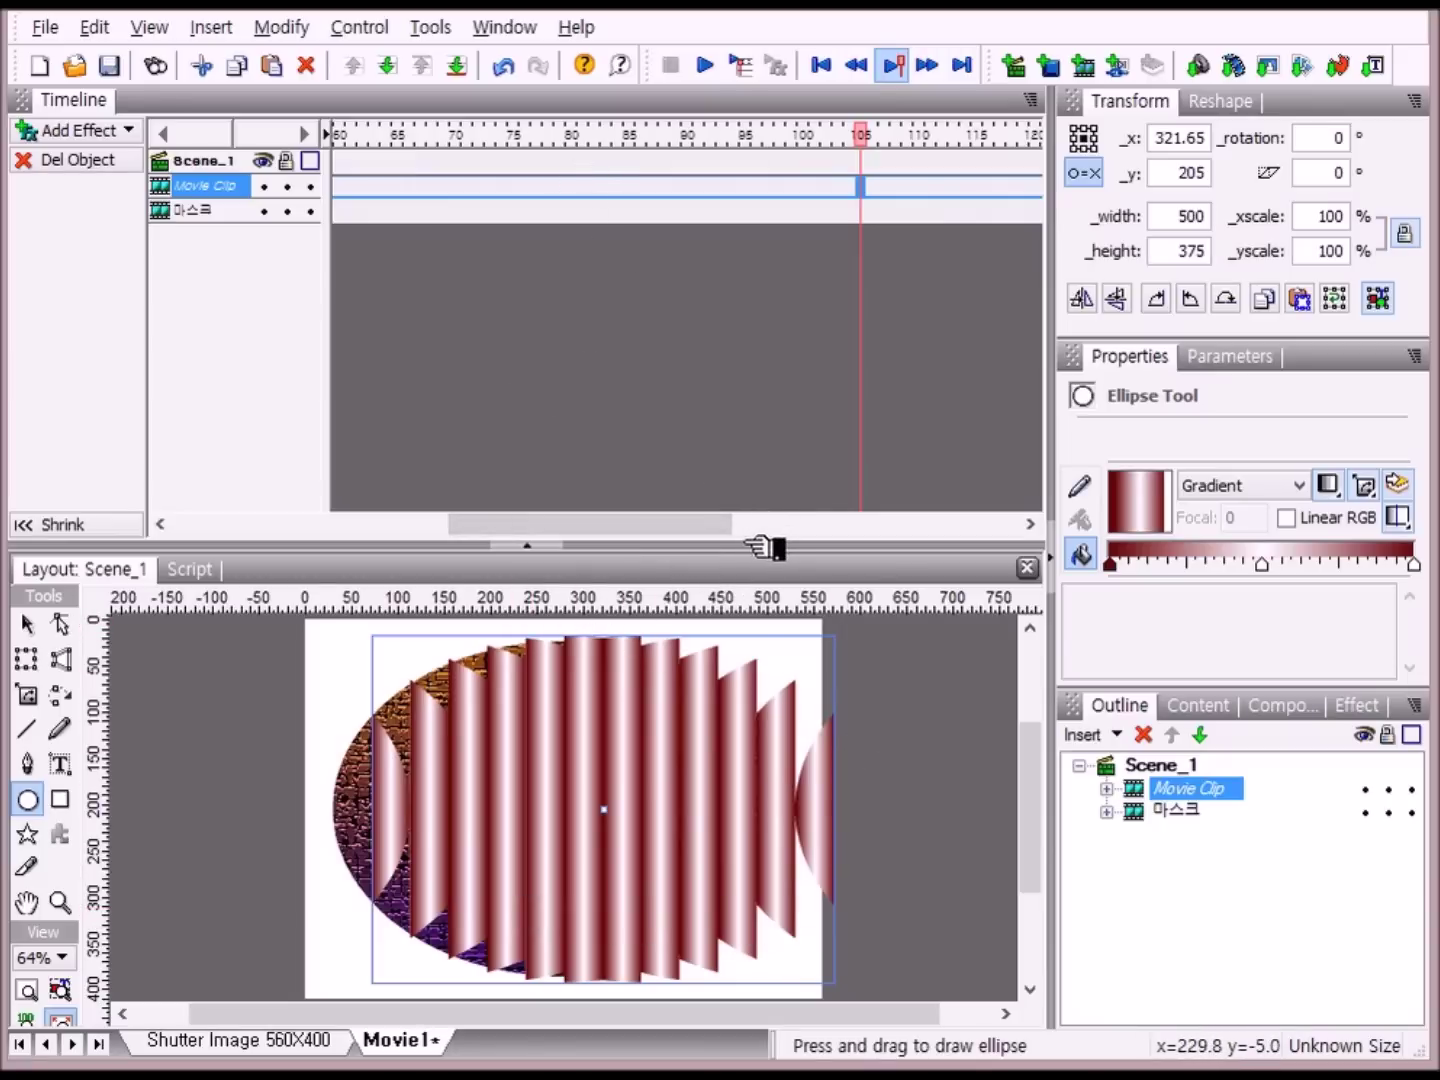
- Enlarge the layout area and center the grouped movie clip horizontally and vertically on the stage
mouse_move(746, 526)
mouse_down()
mouse_move(759, 524)
mouse_move(765, 257)
mouse_move(780, 257)
mouse_up()
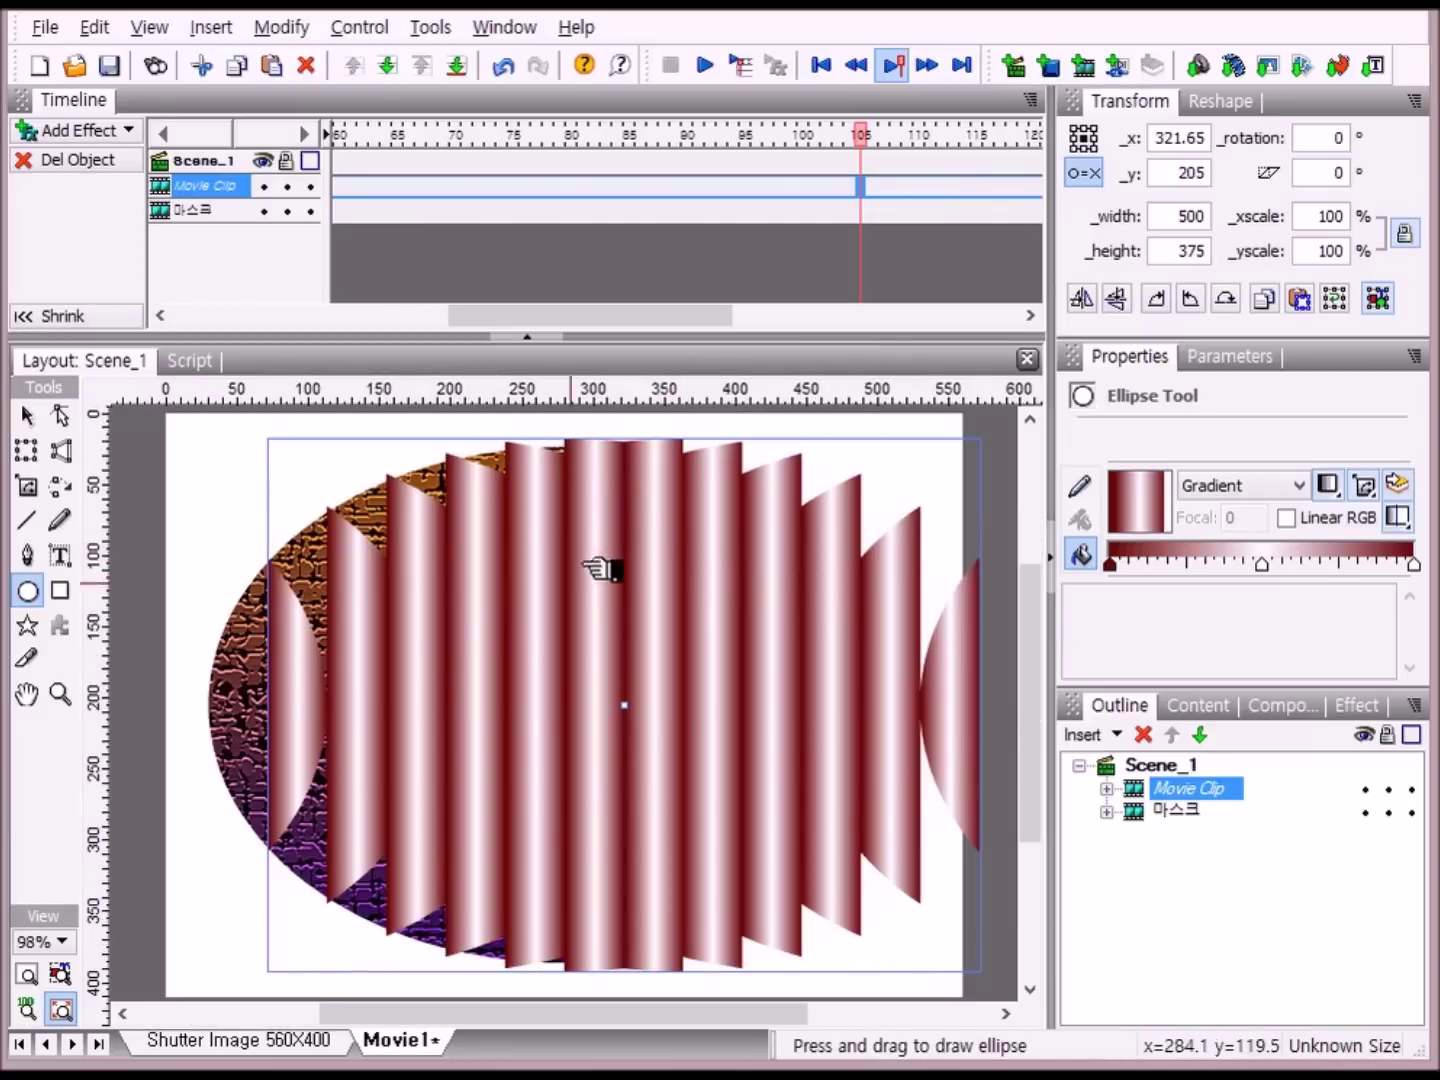
click(30, 973)
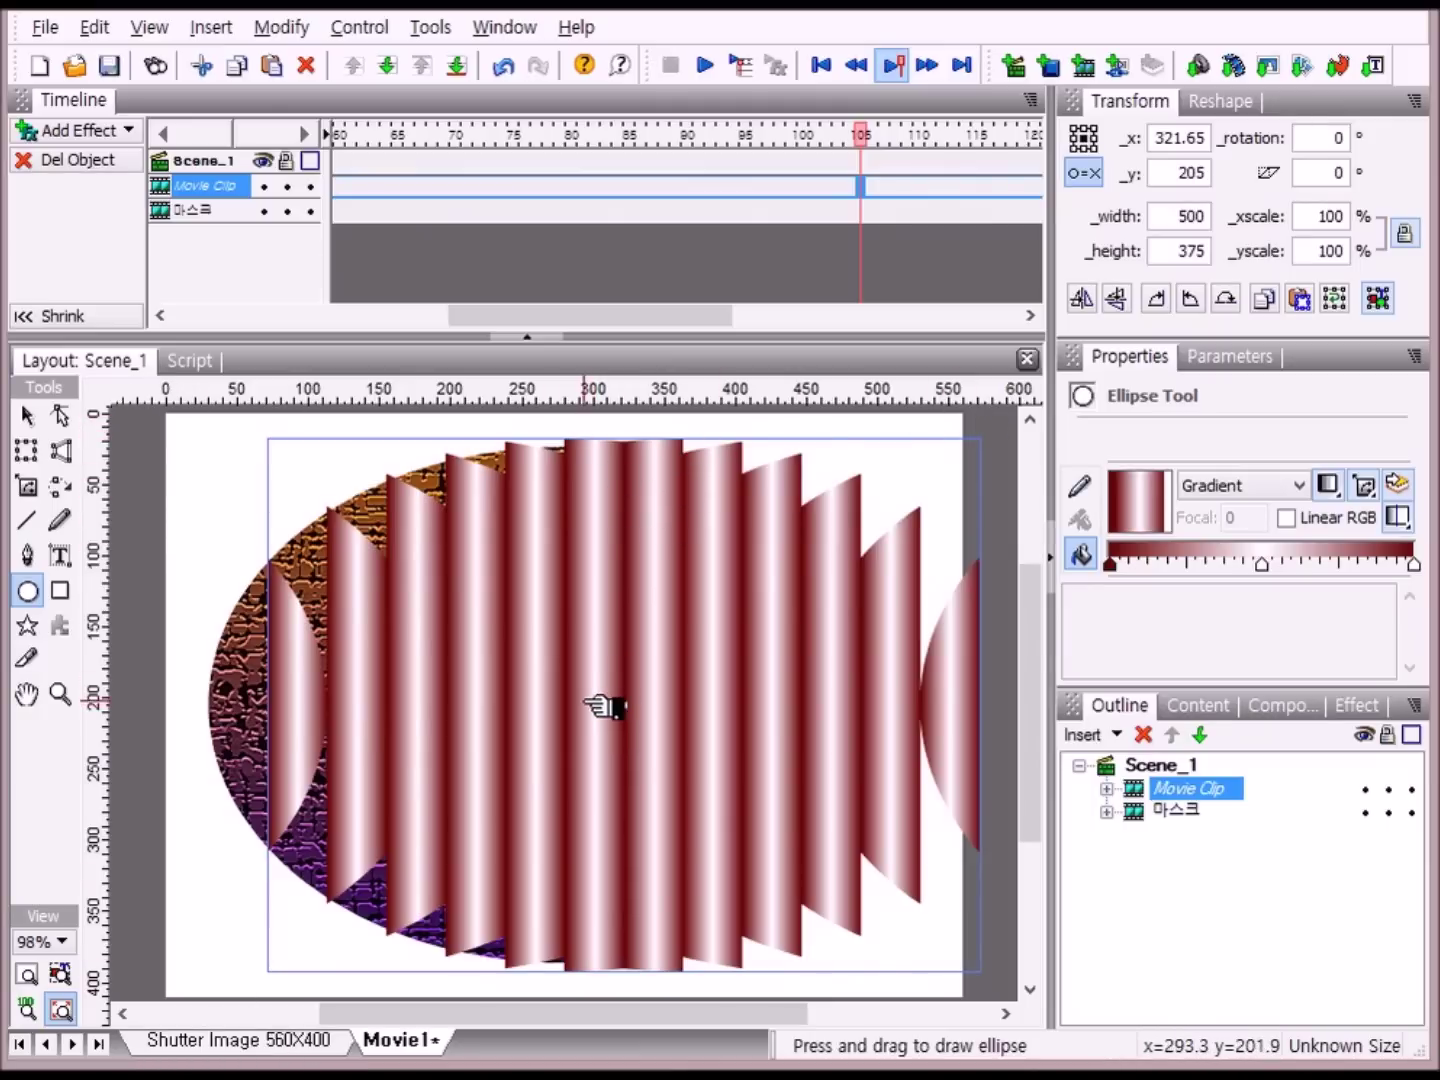
click(515, 36)
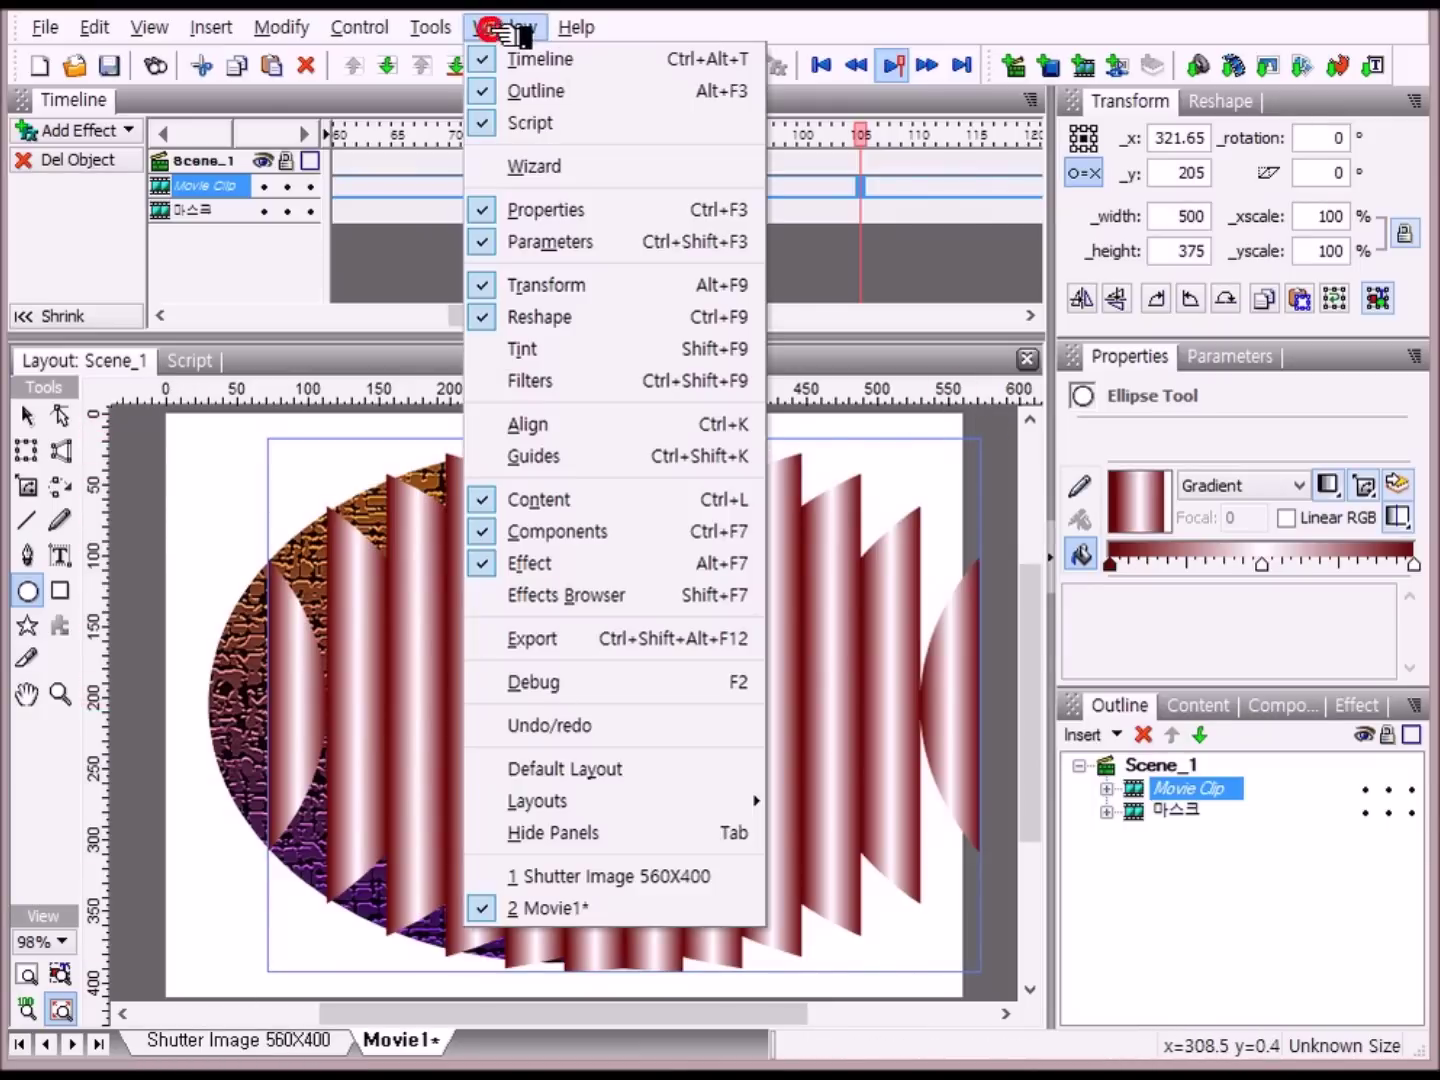
click(598, 428)
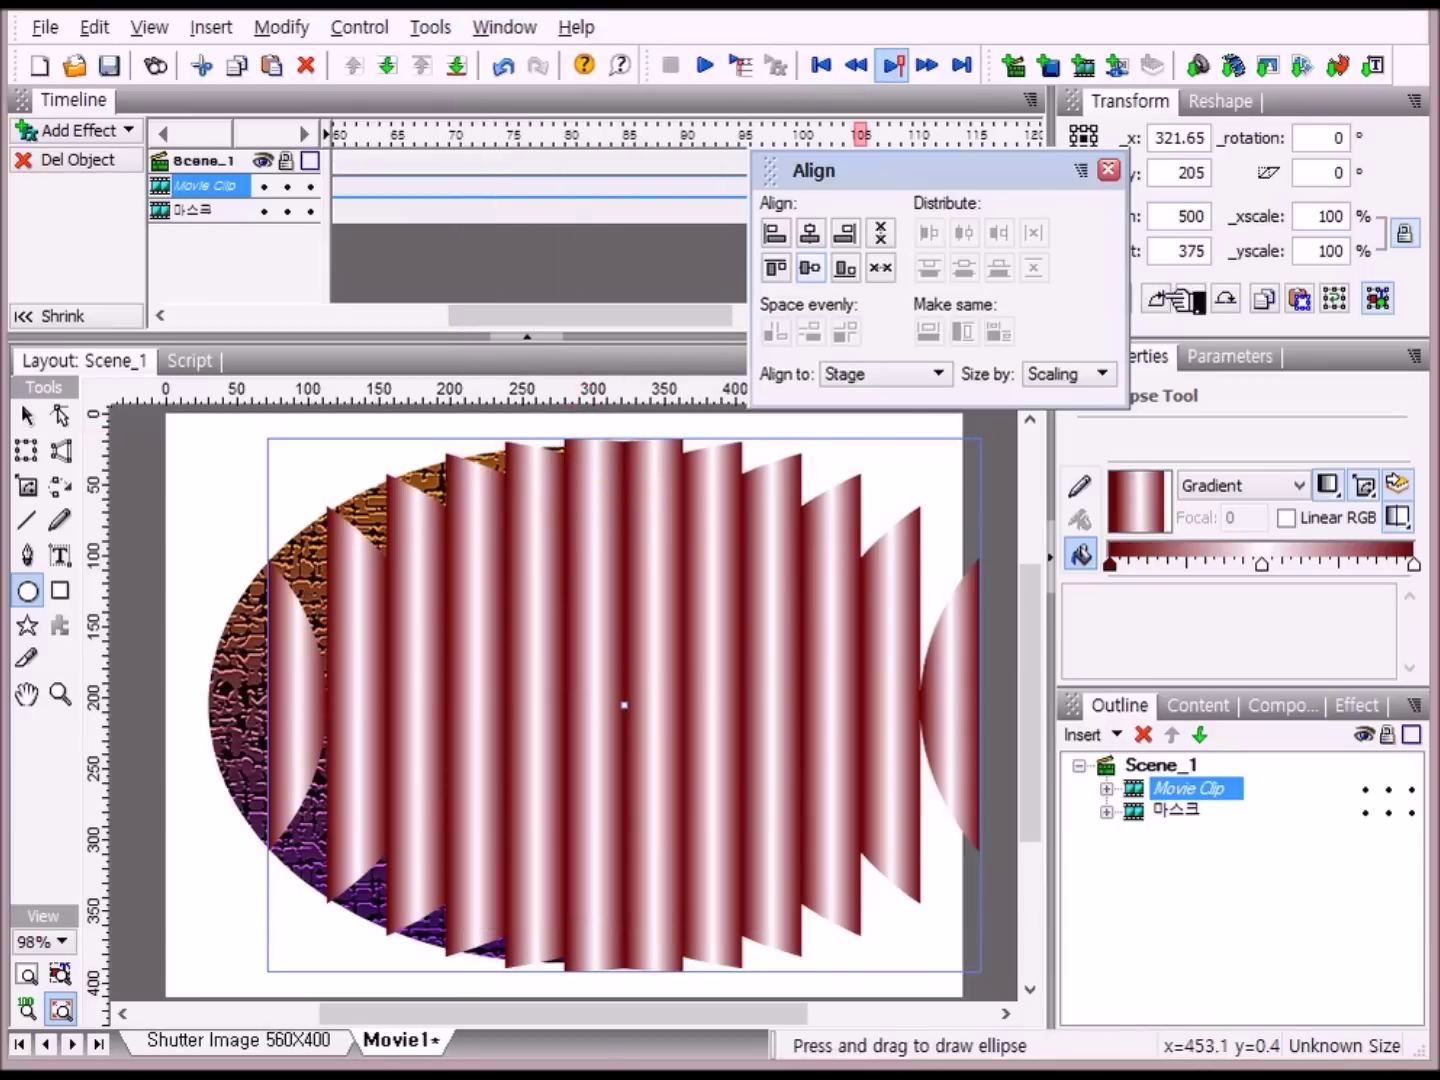
click(828, 234)
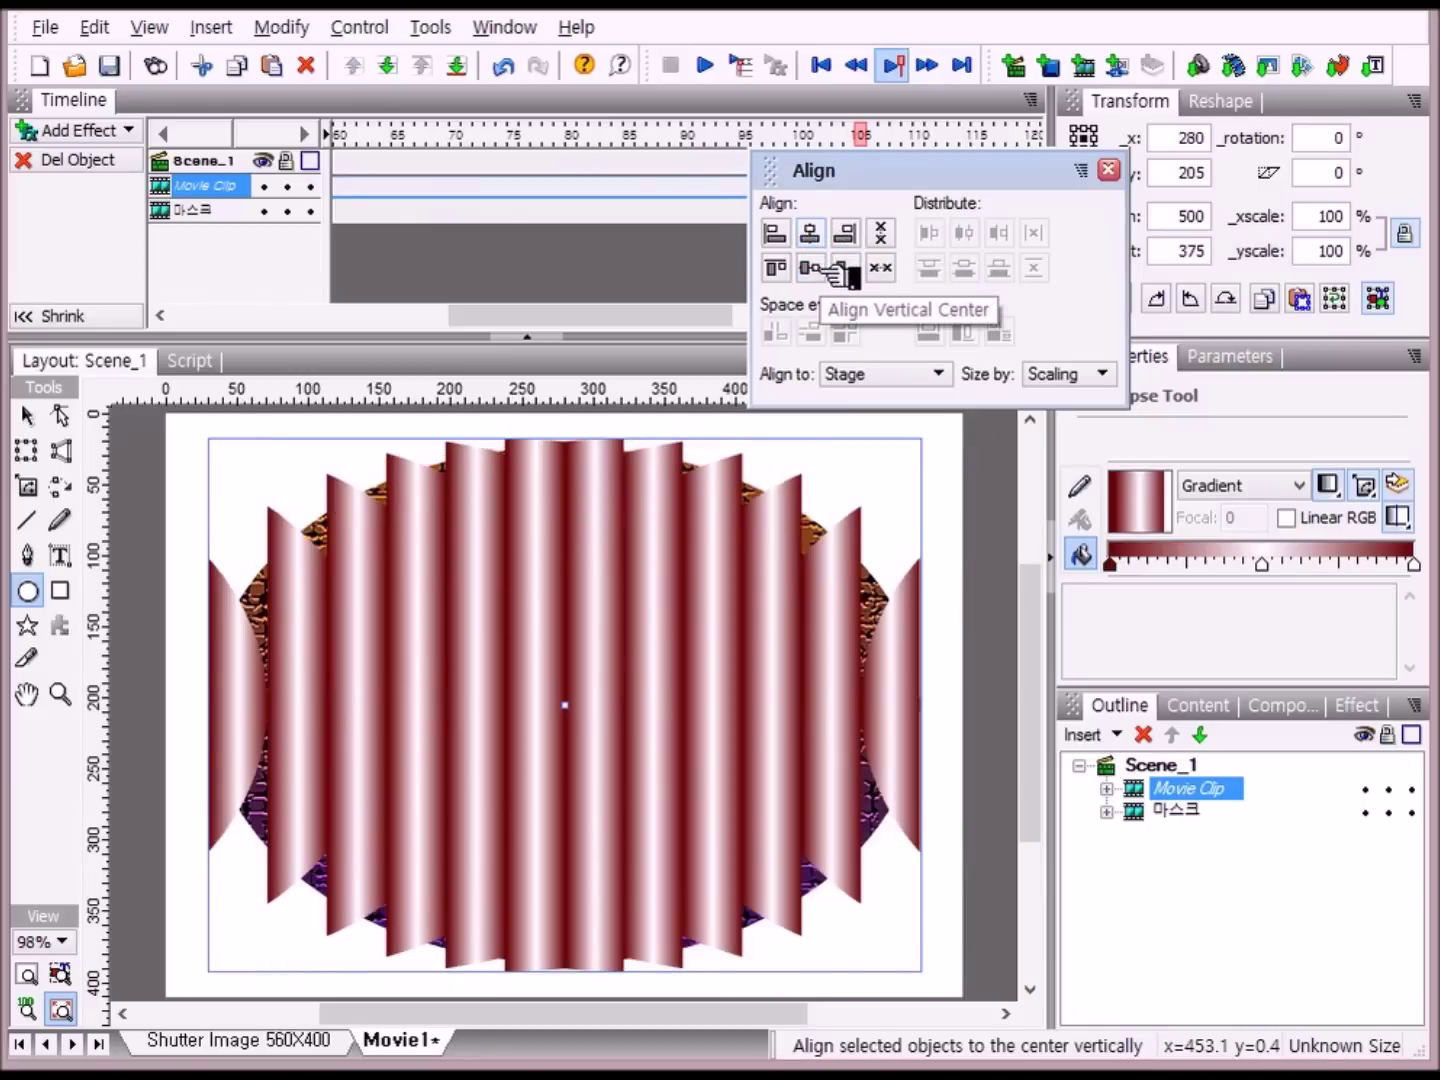
click(828, 268)
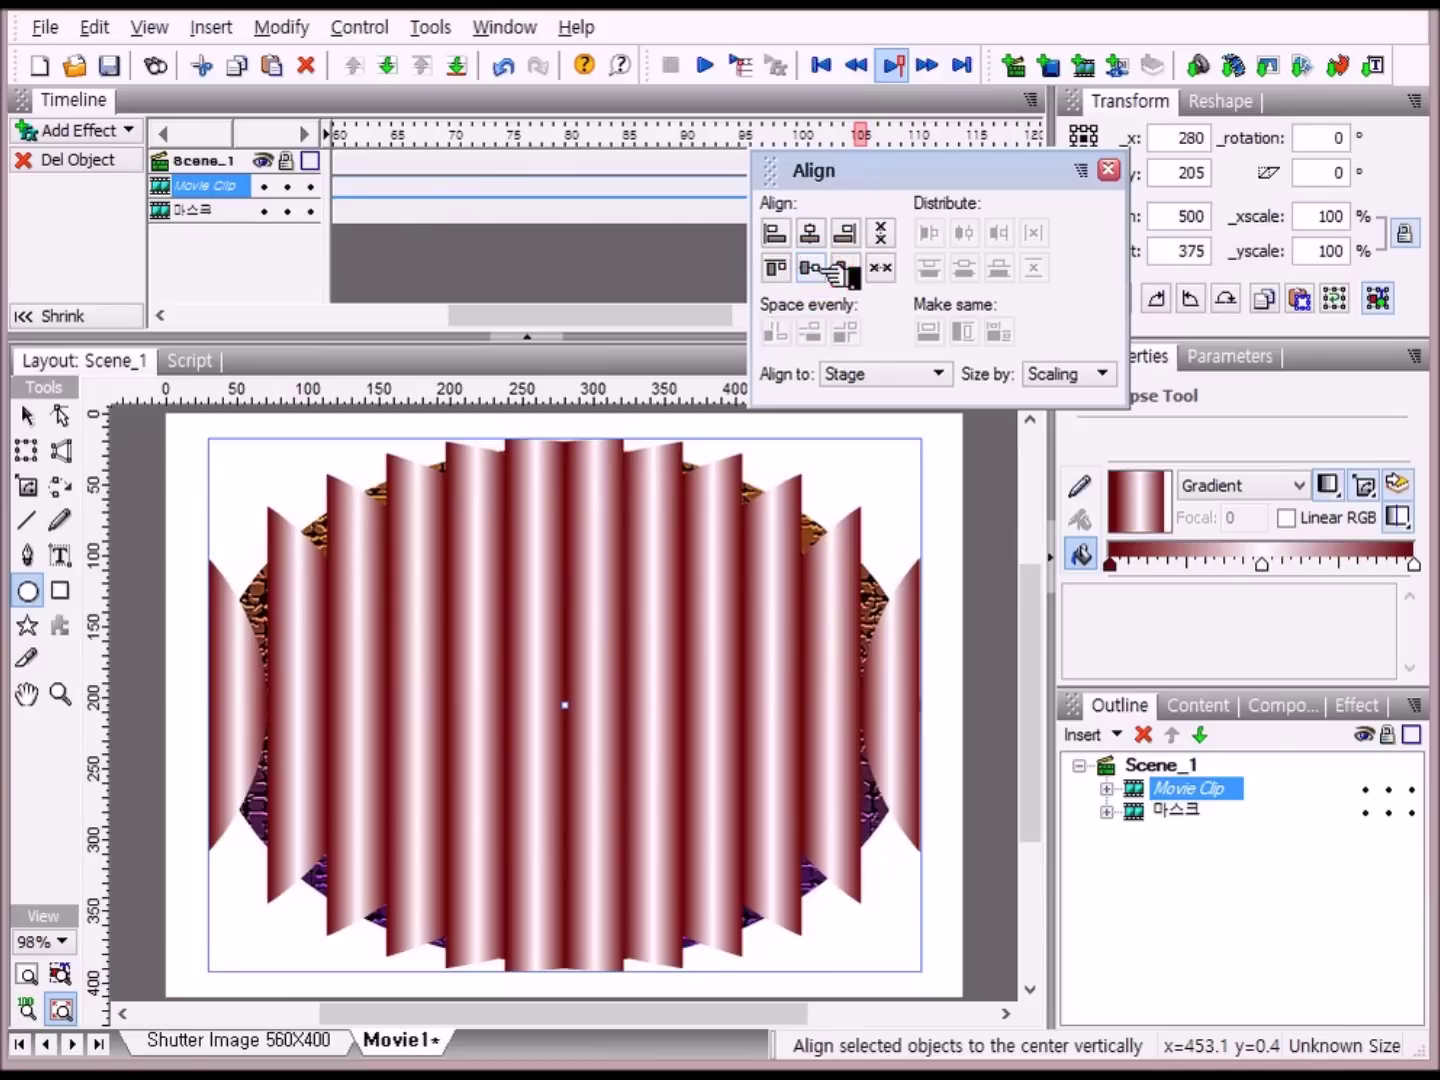
click(1111, 170)
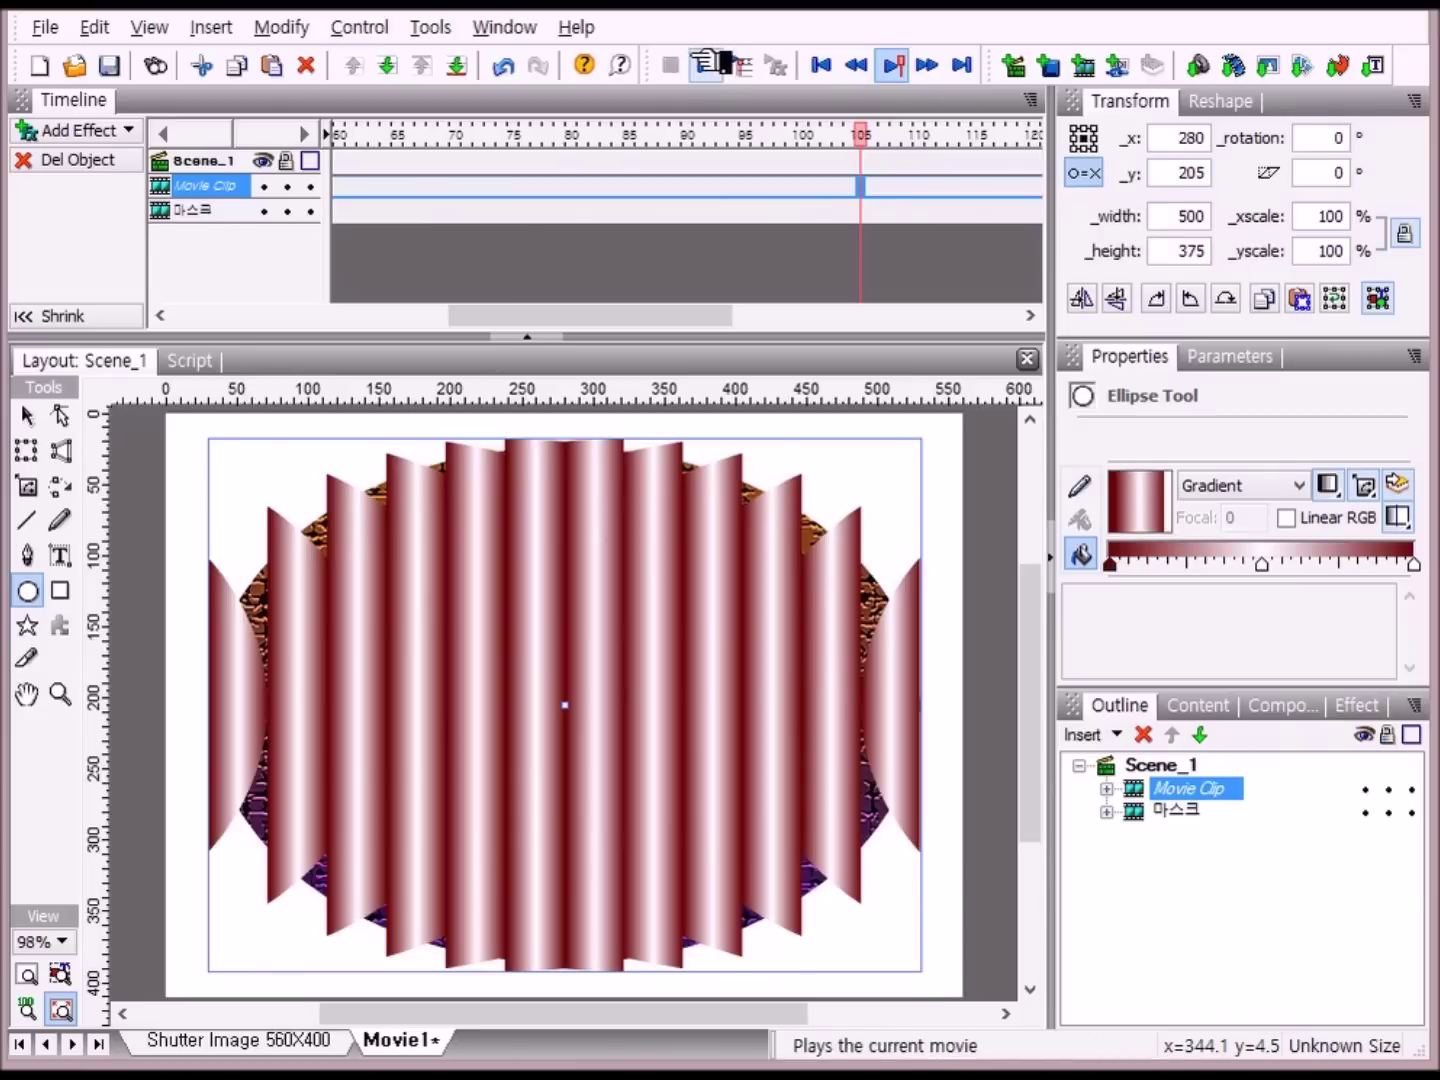
- Play the movie to preview the shutter pieces over the 마스크 clip, and stop playback
click(720, 66)
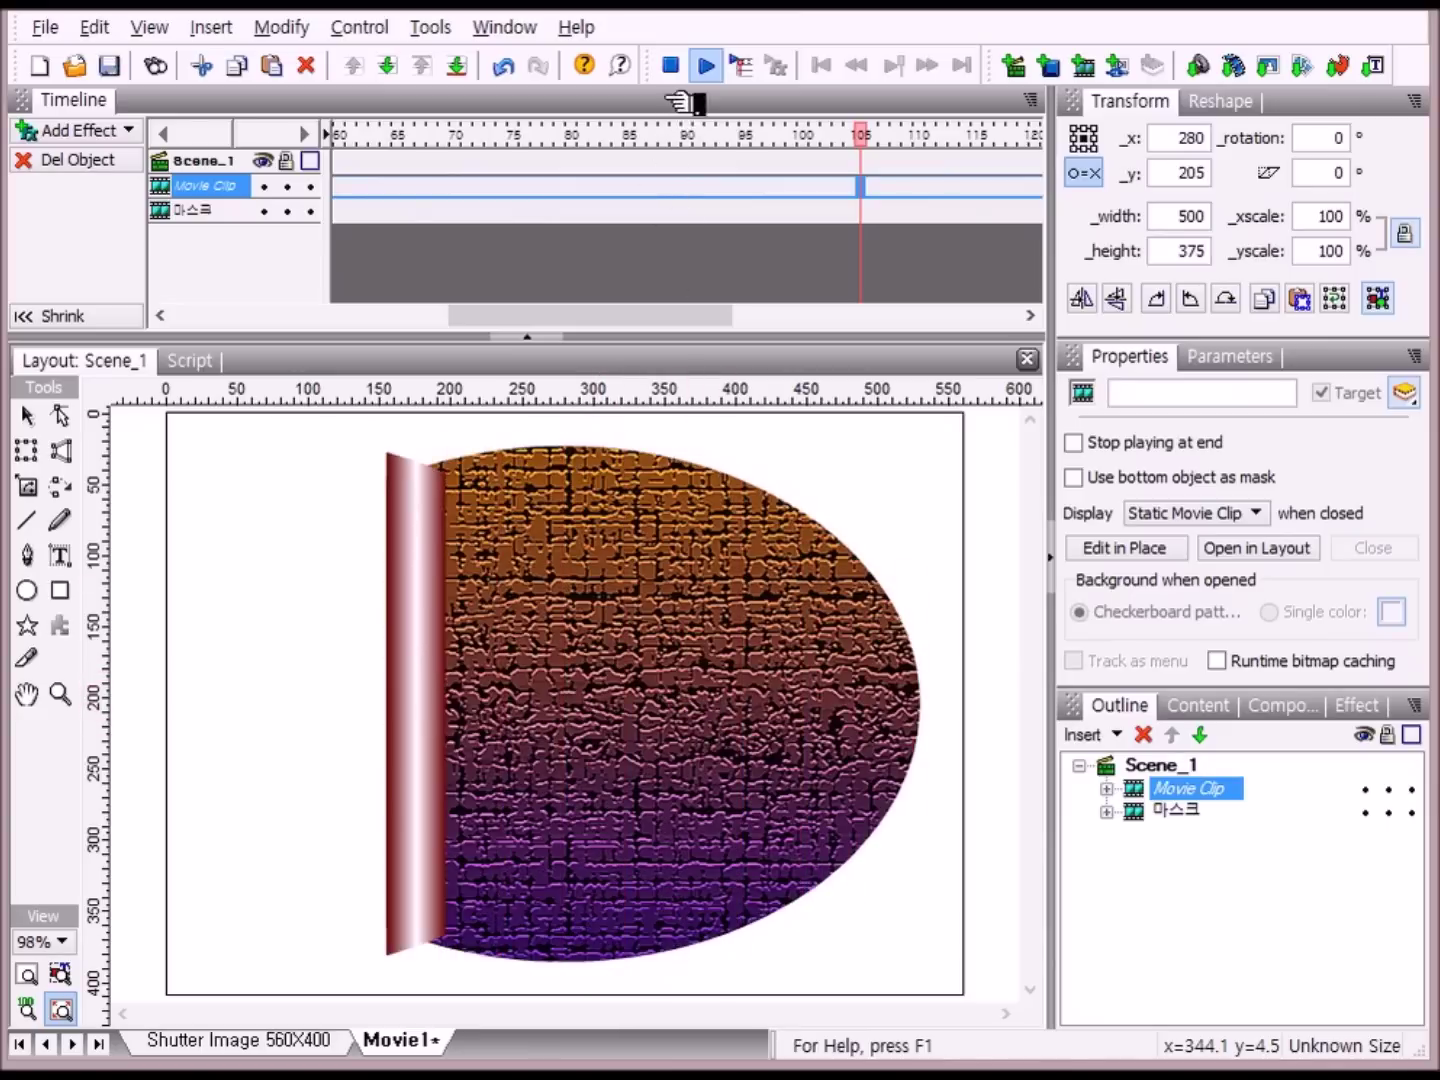
click(676, 67)
key(e)
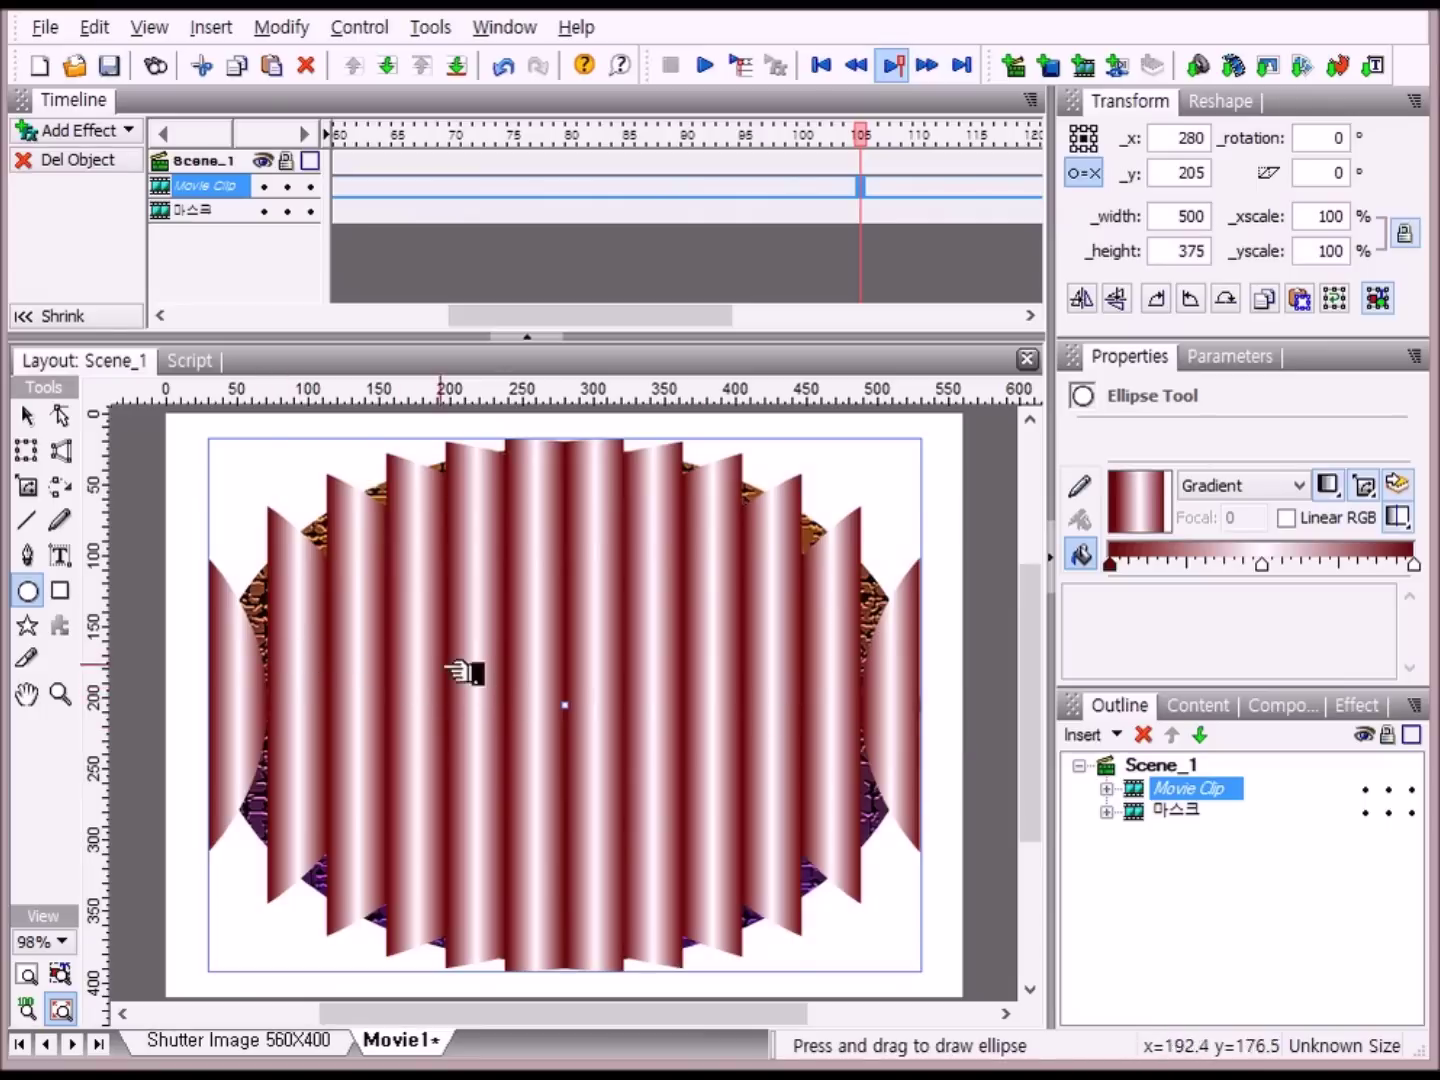
- Rename the grouped shutter movie clip as 샷다
click(1209, 790)
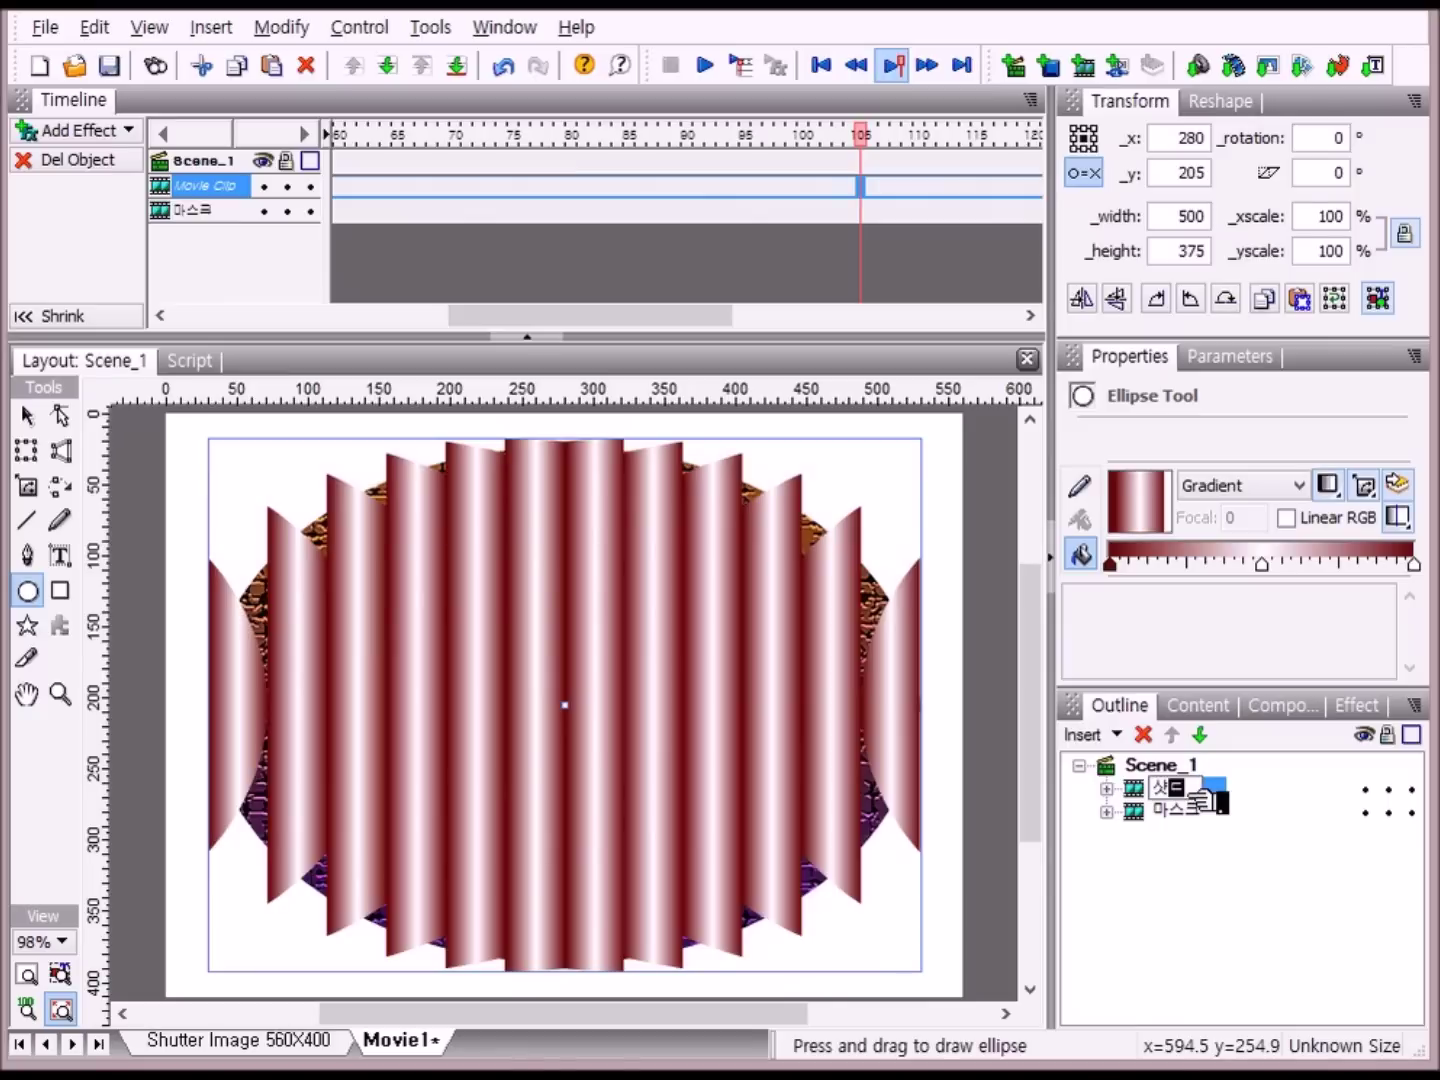
key(Return)
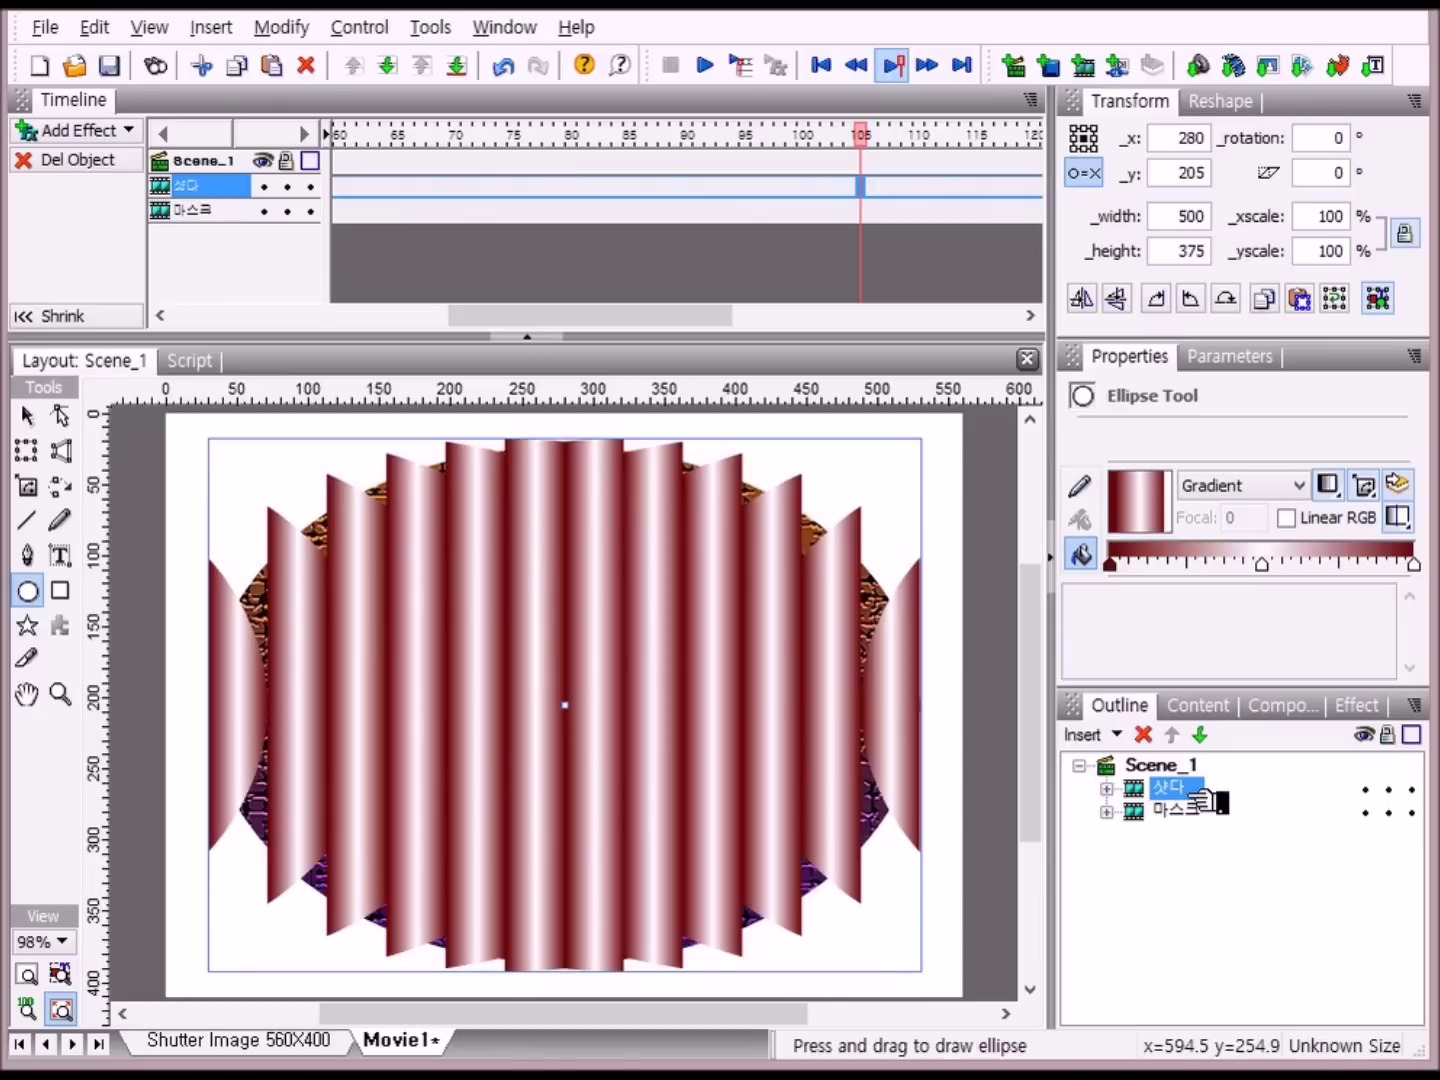
- Insert the image 1.jpg from the 샷다이미지 folder into Scene_1
click(1143, 766)
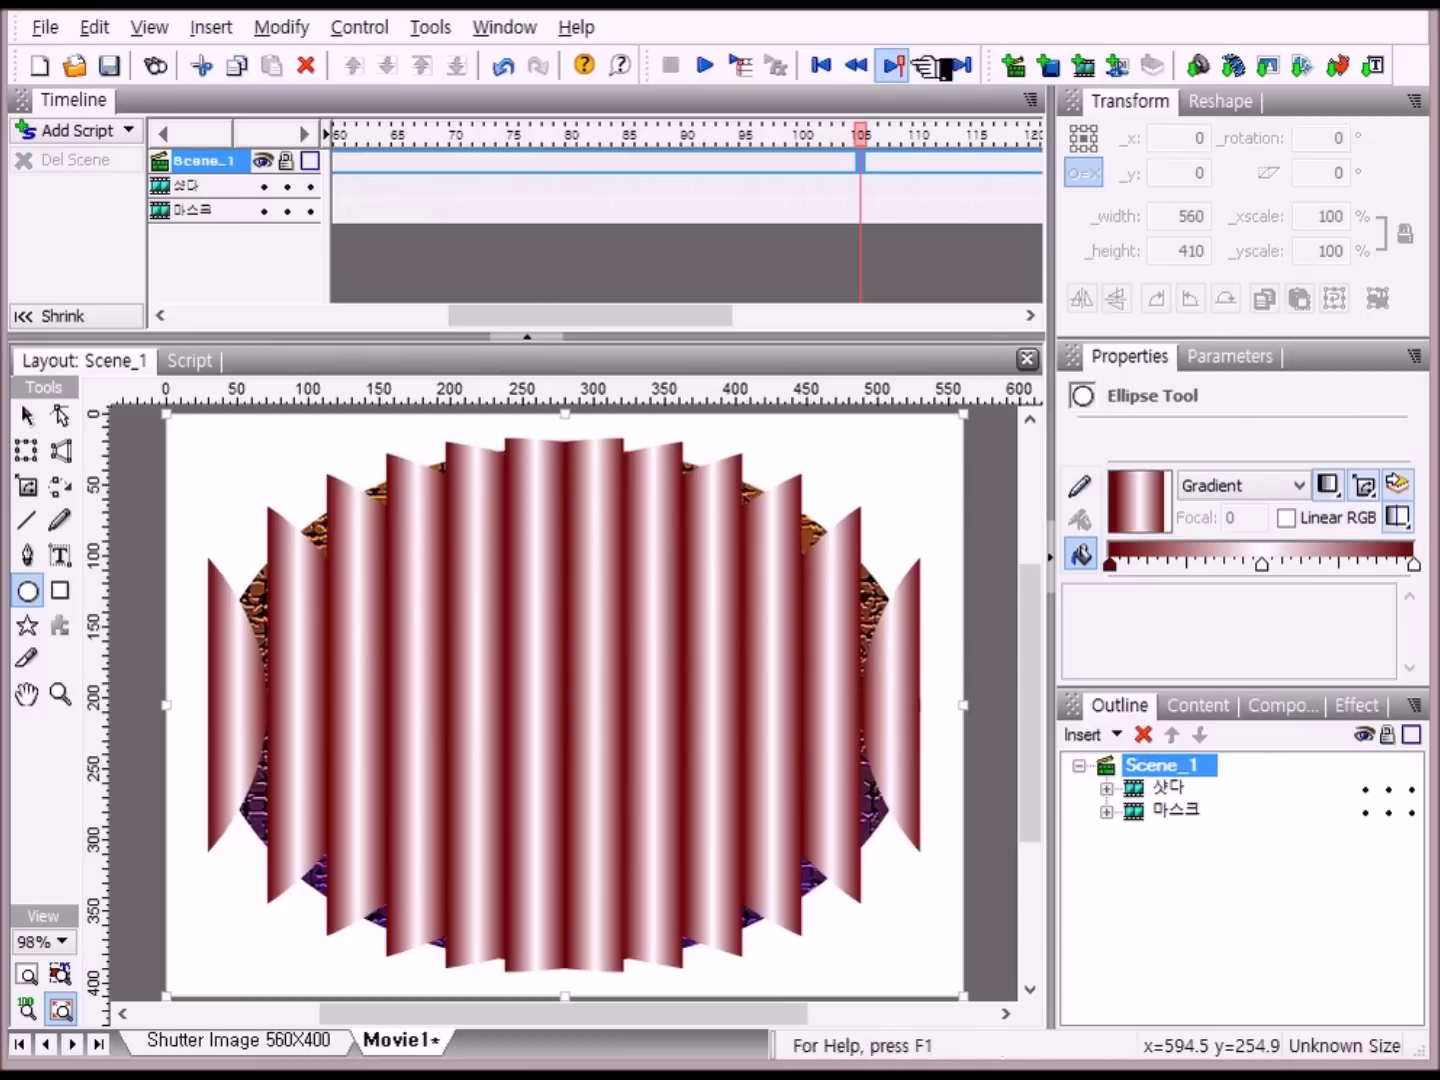
click(1297, 68)
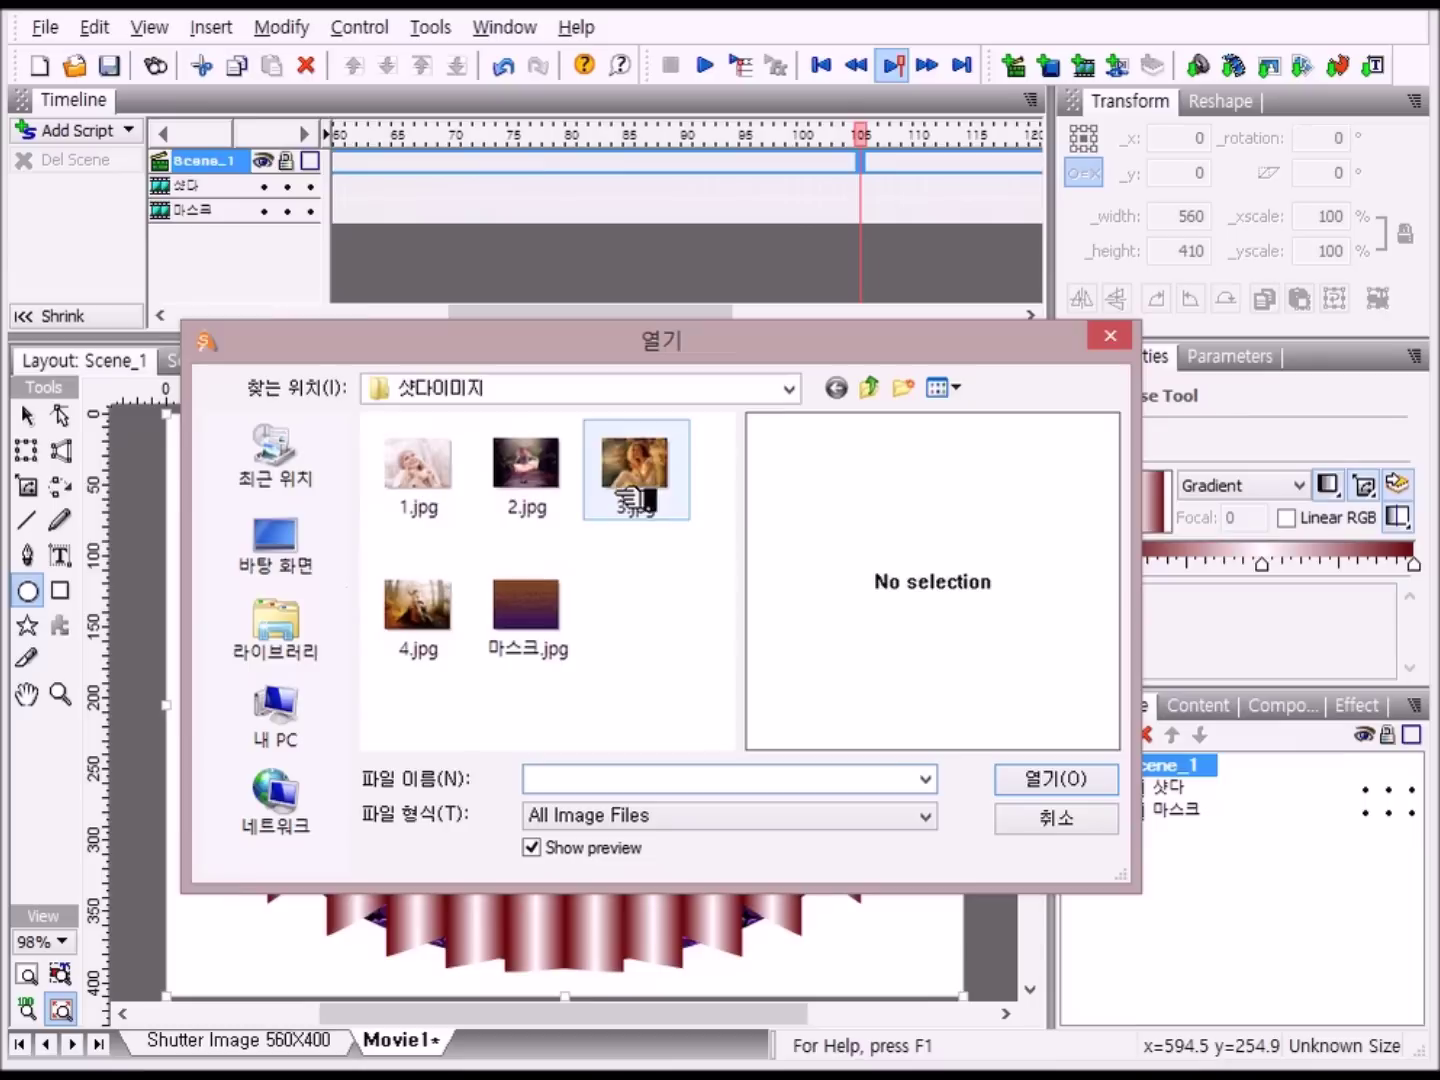
double_click(433, 472)
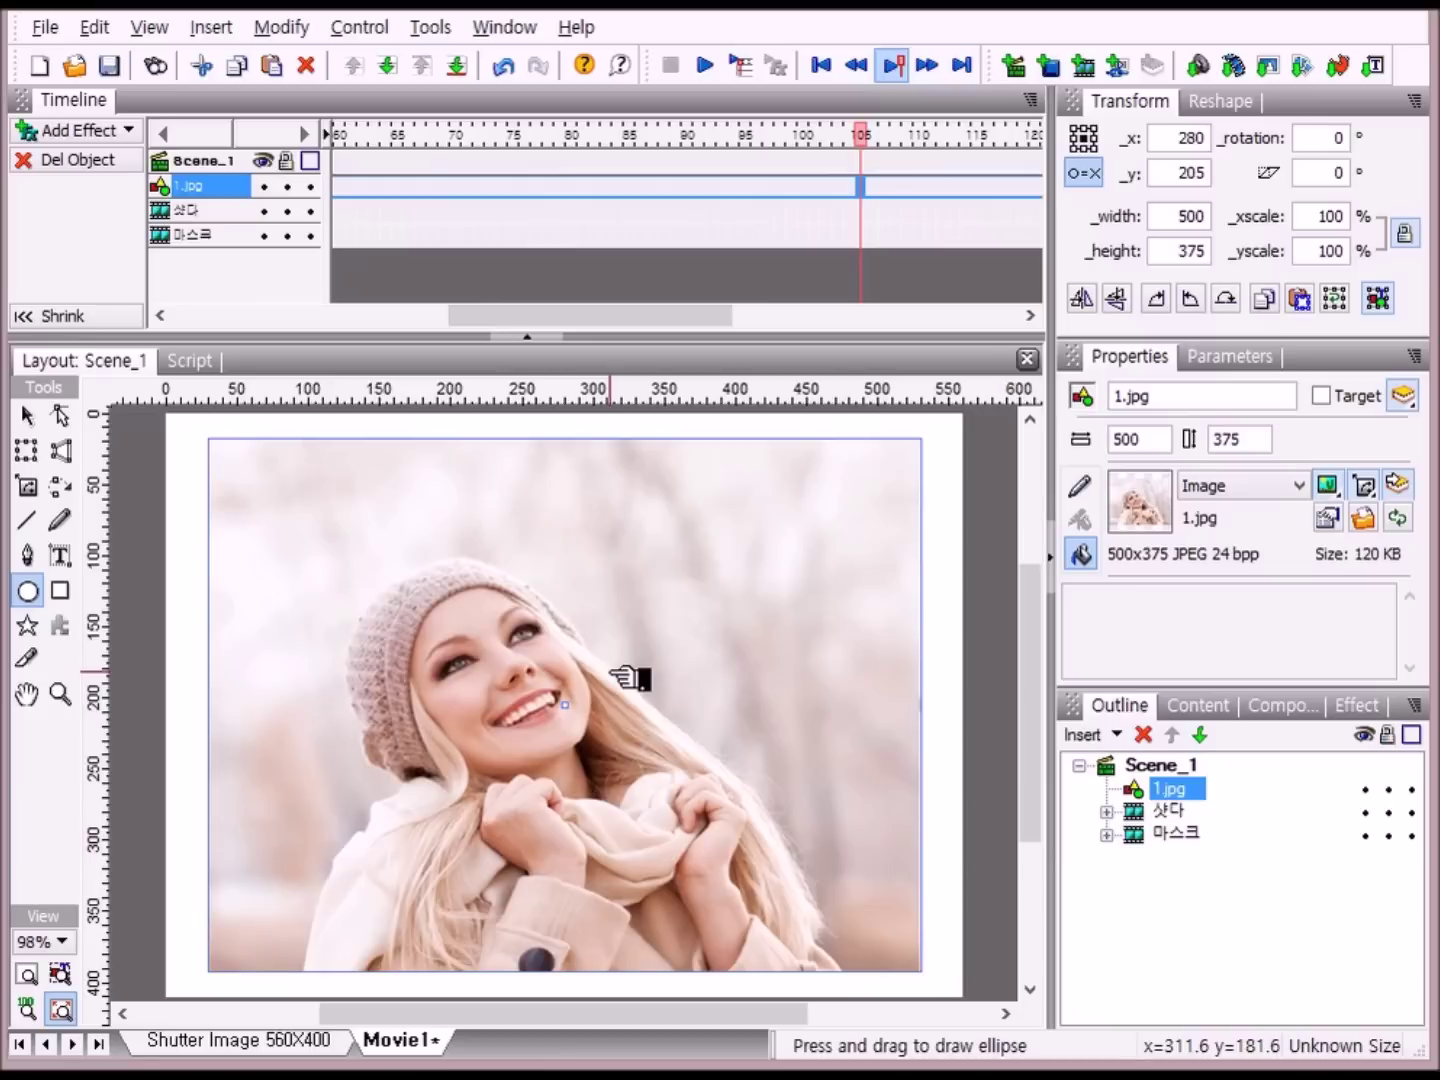
- Center the 1.jpg image horizontally and vertically on the stage
click(504, 27)
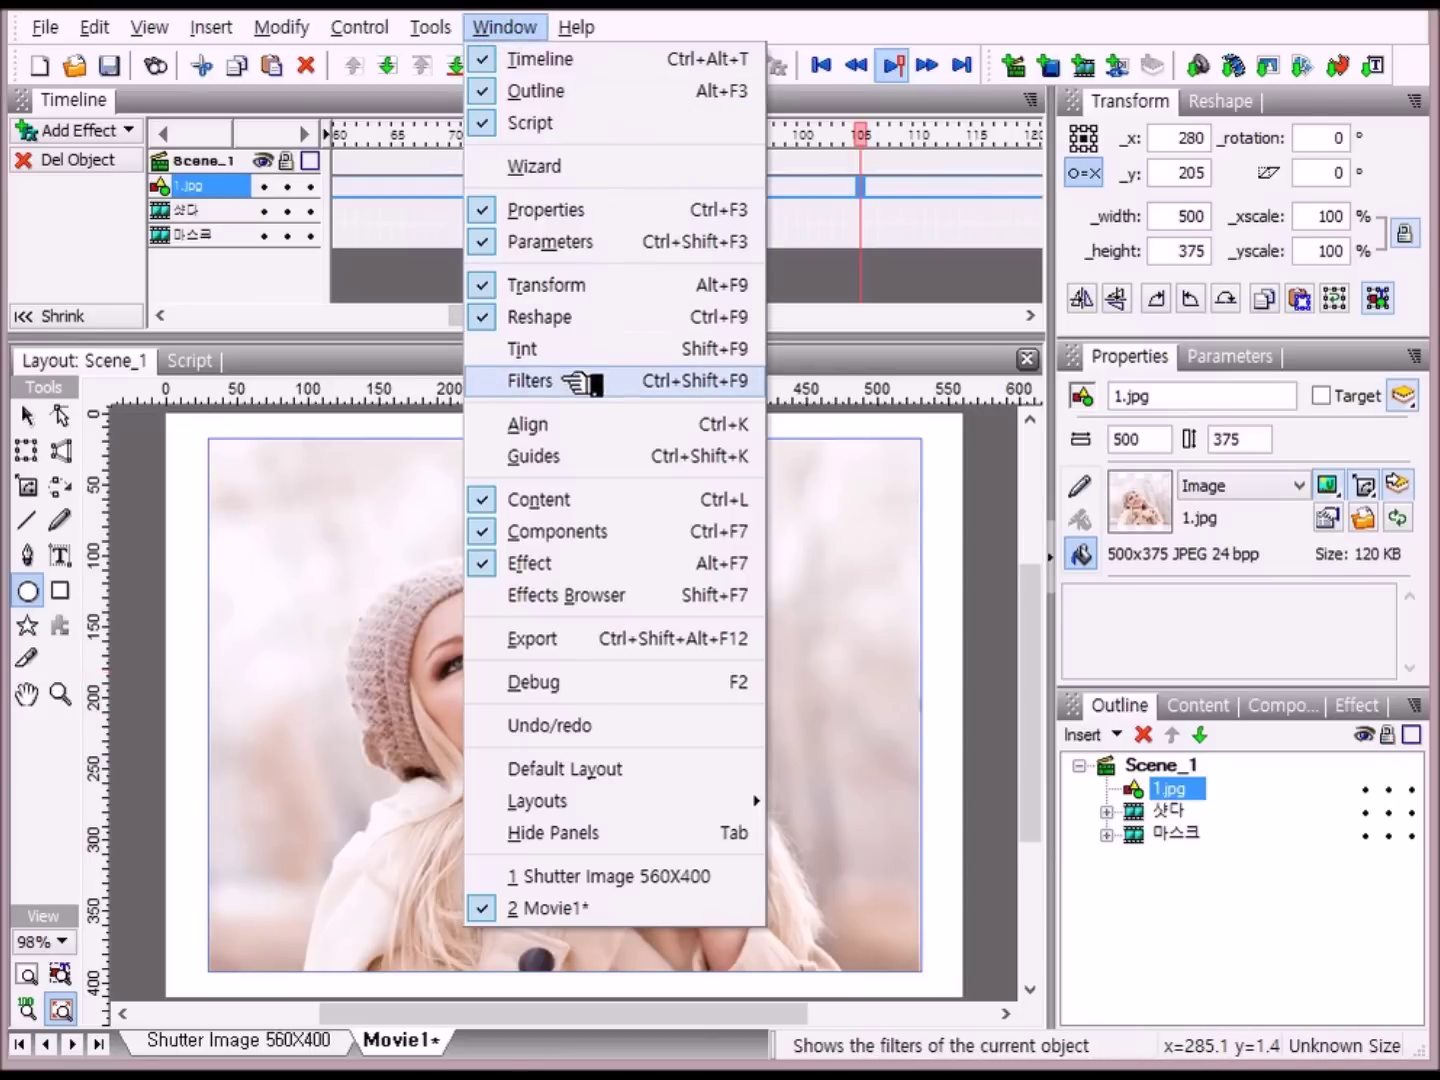
click(574, 428)
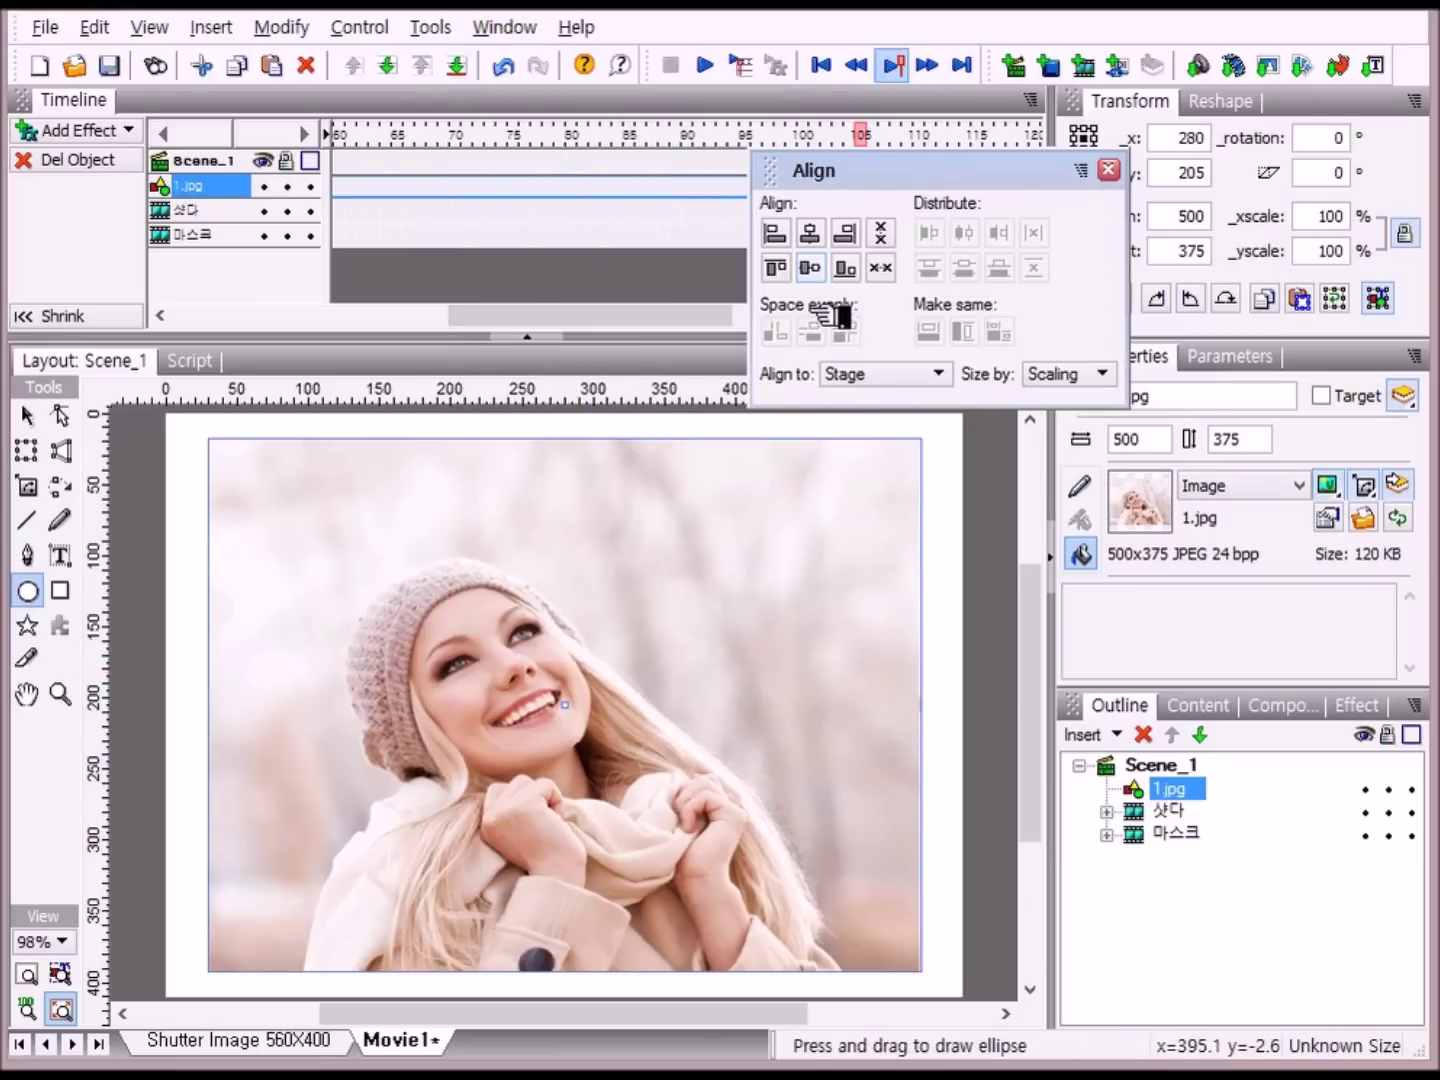
click(812, 234)
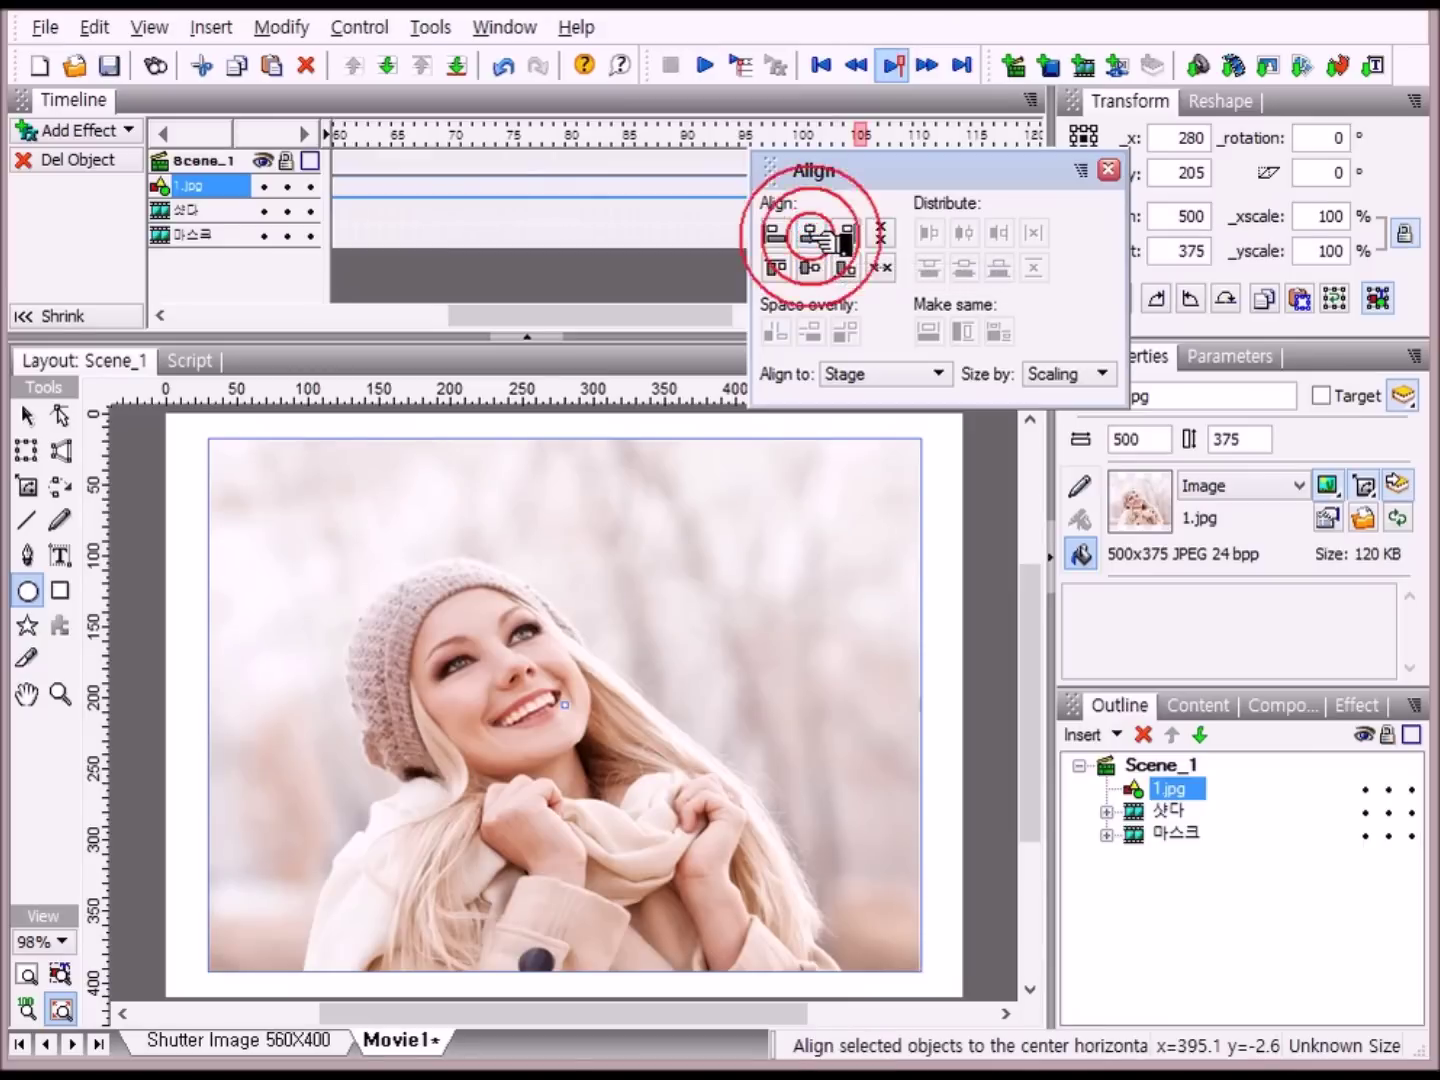
click(842, 270)
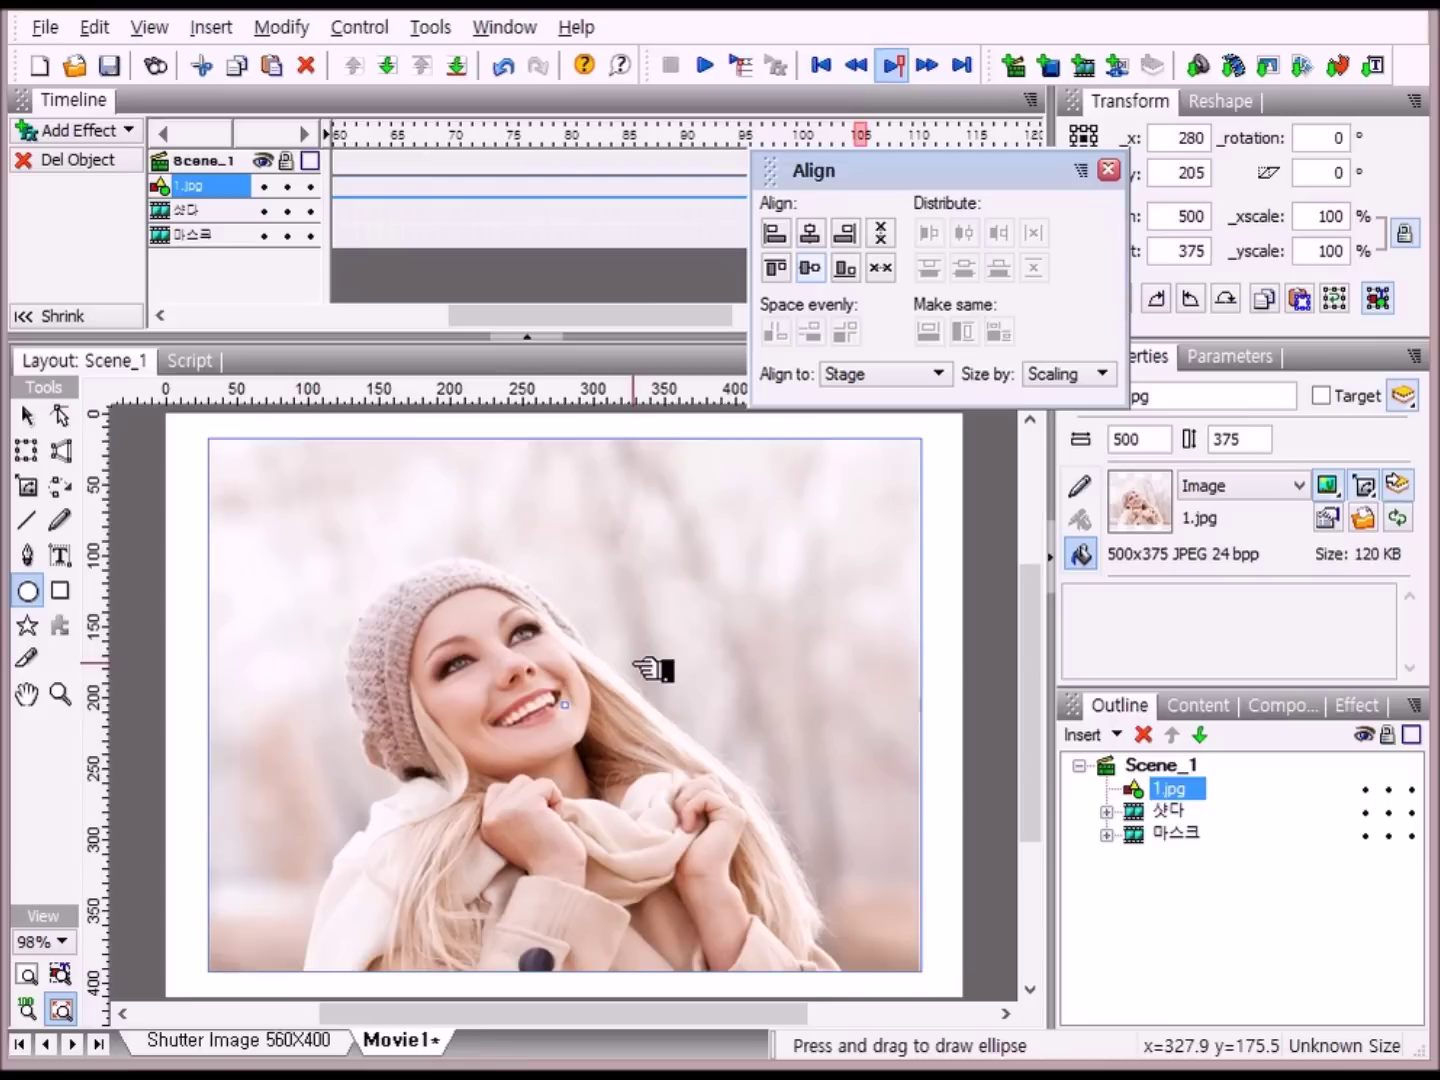
click(1110, 167)
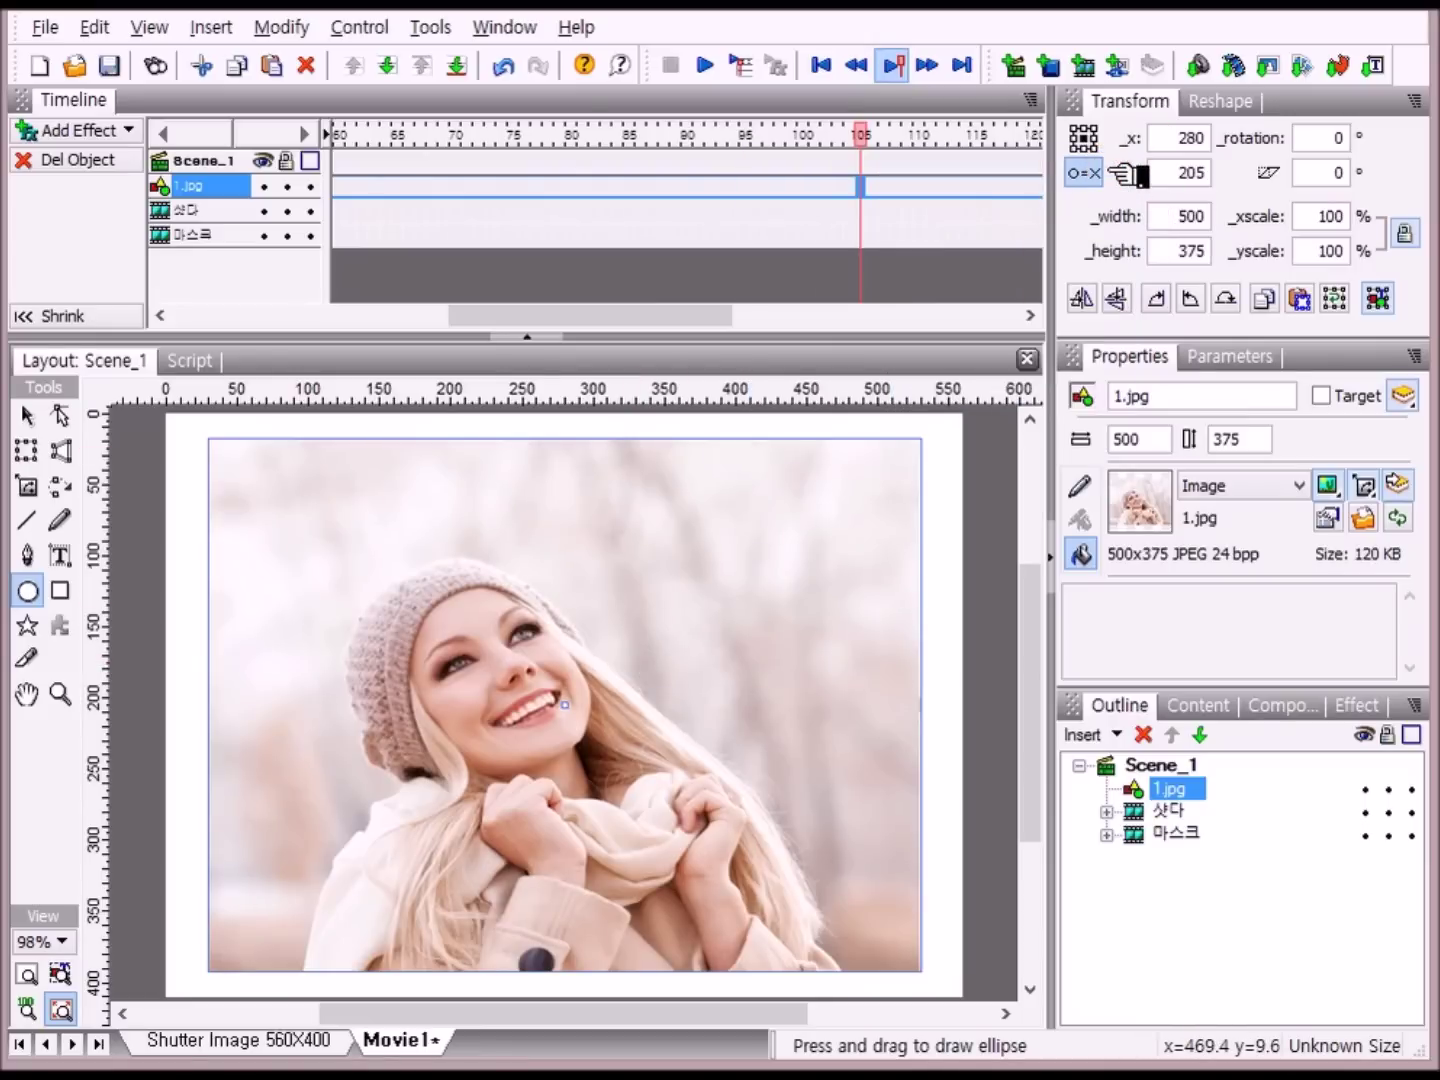
- Draw an ellipse about 496 by 369 pixels in Scene_1 over the 1.jpg image, with a solid light blue fill and no stroke
click(1152, 765)
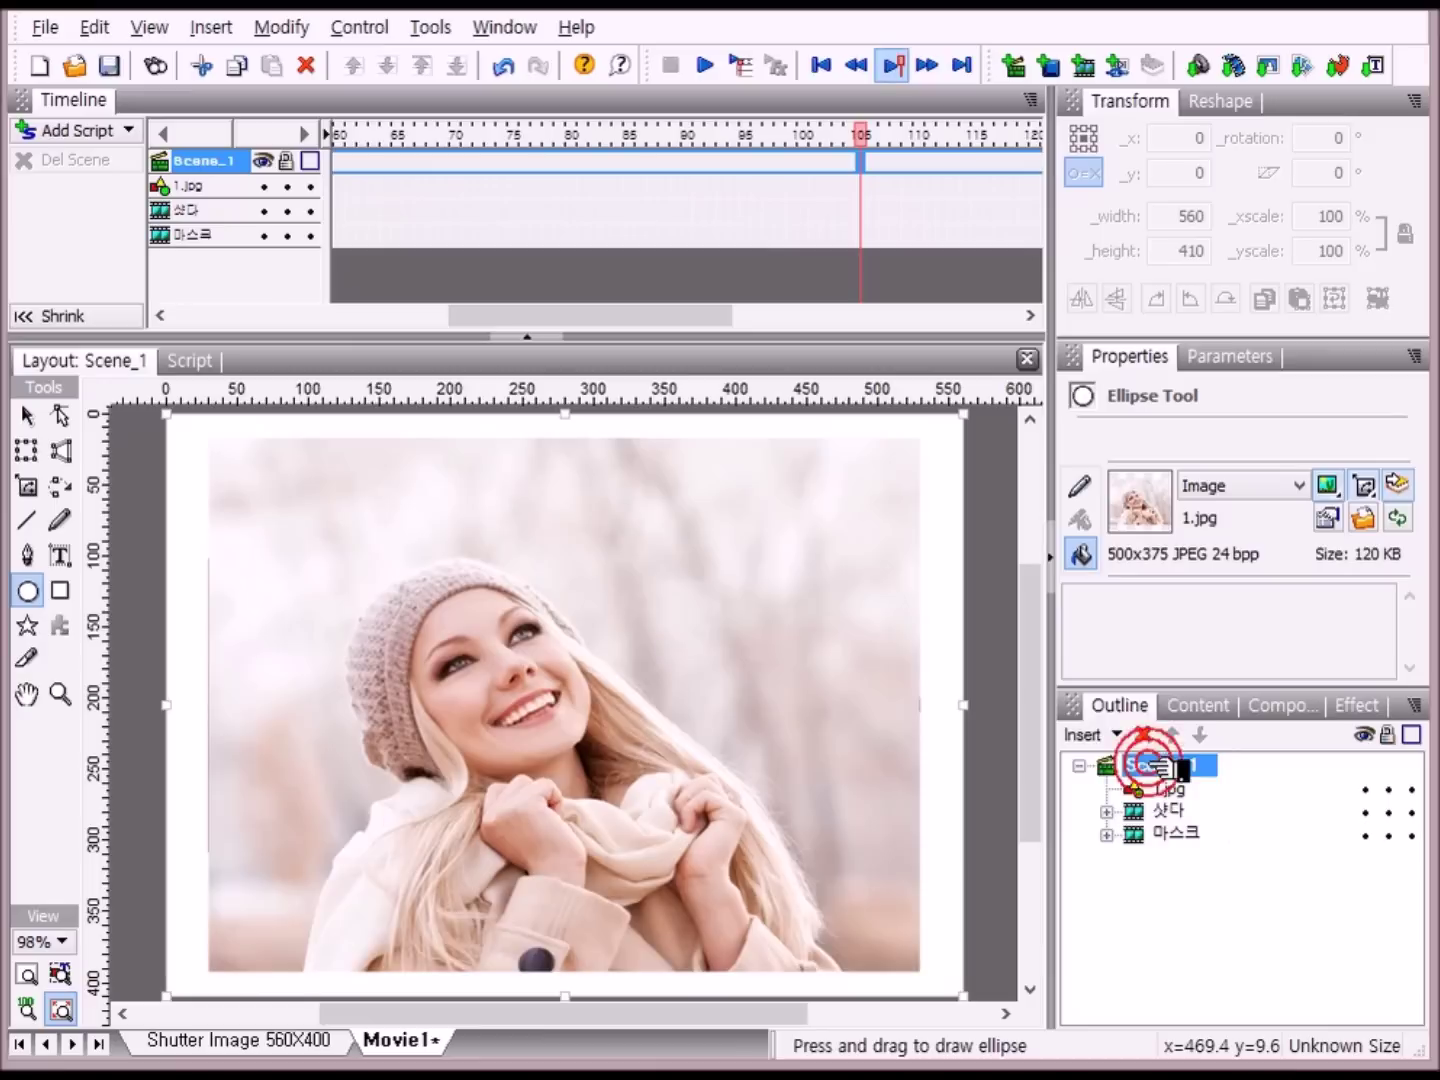
click(31, 590)
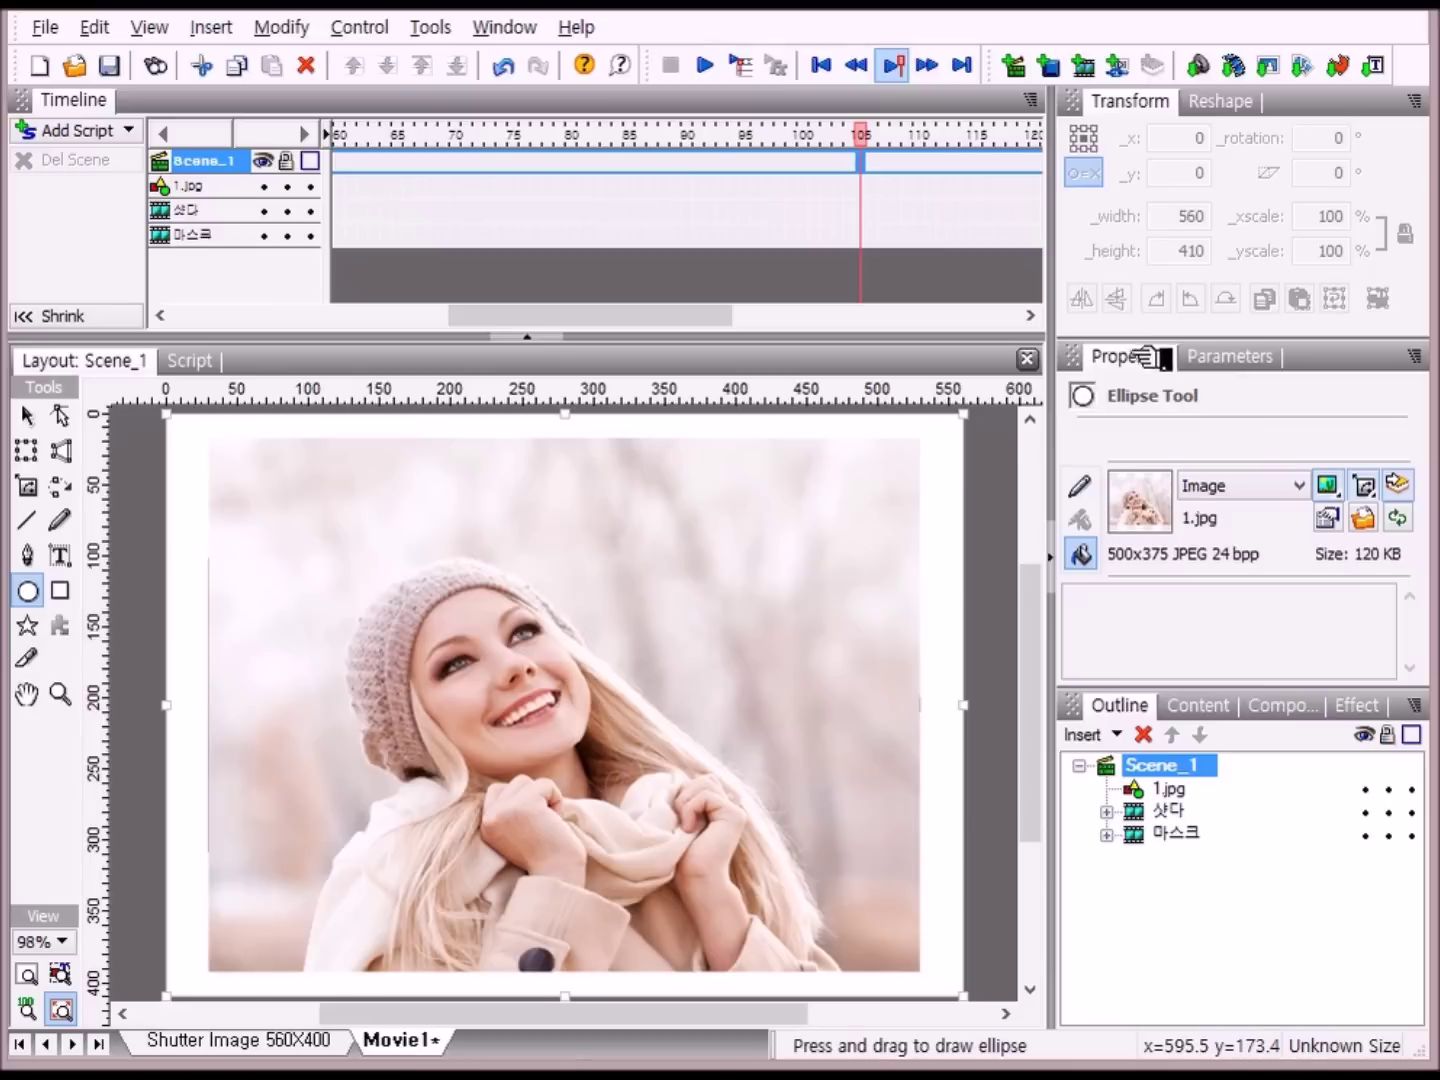
click(1082, 486)
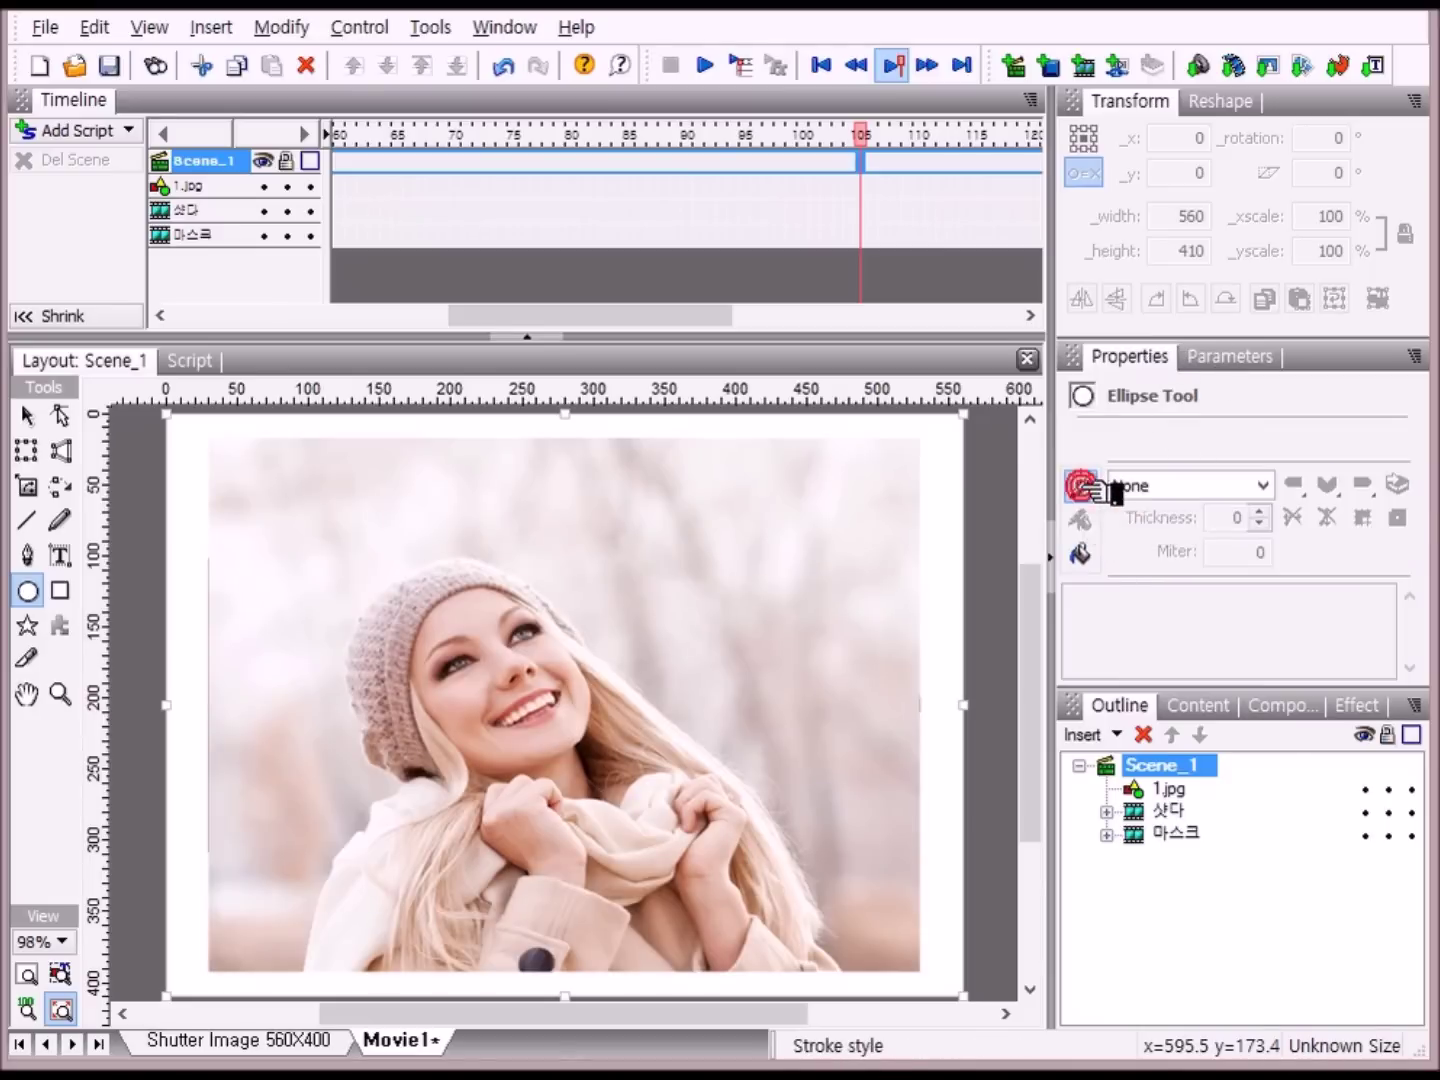
click(1083, 554)
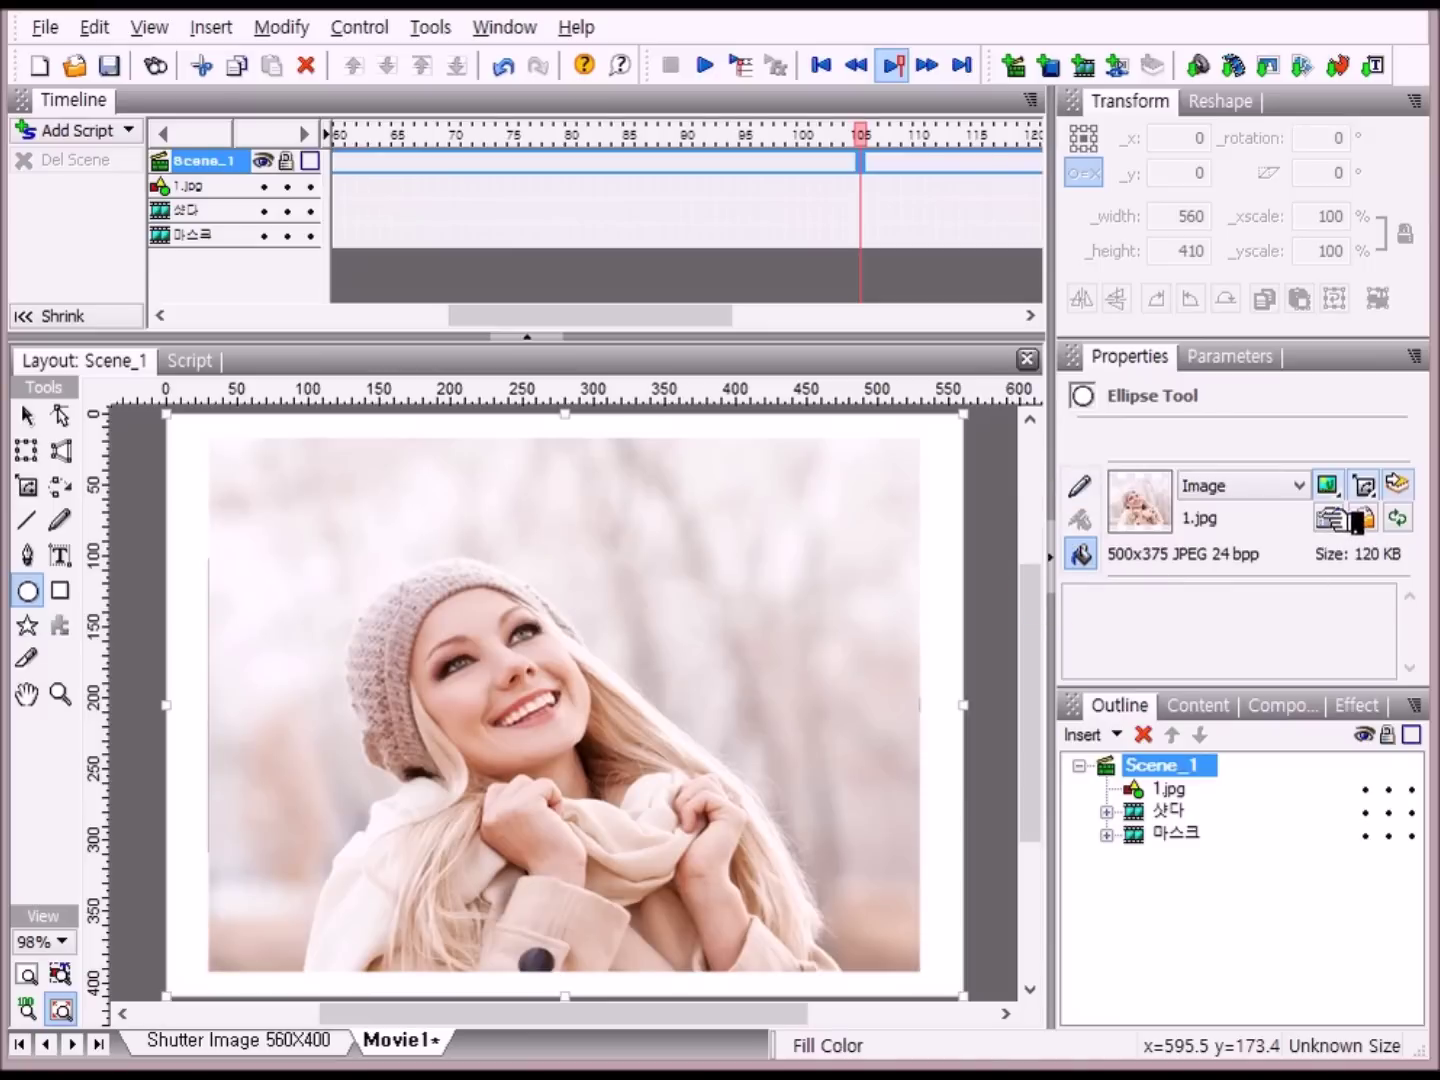
click(1301, 486)
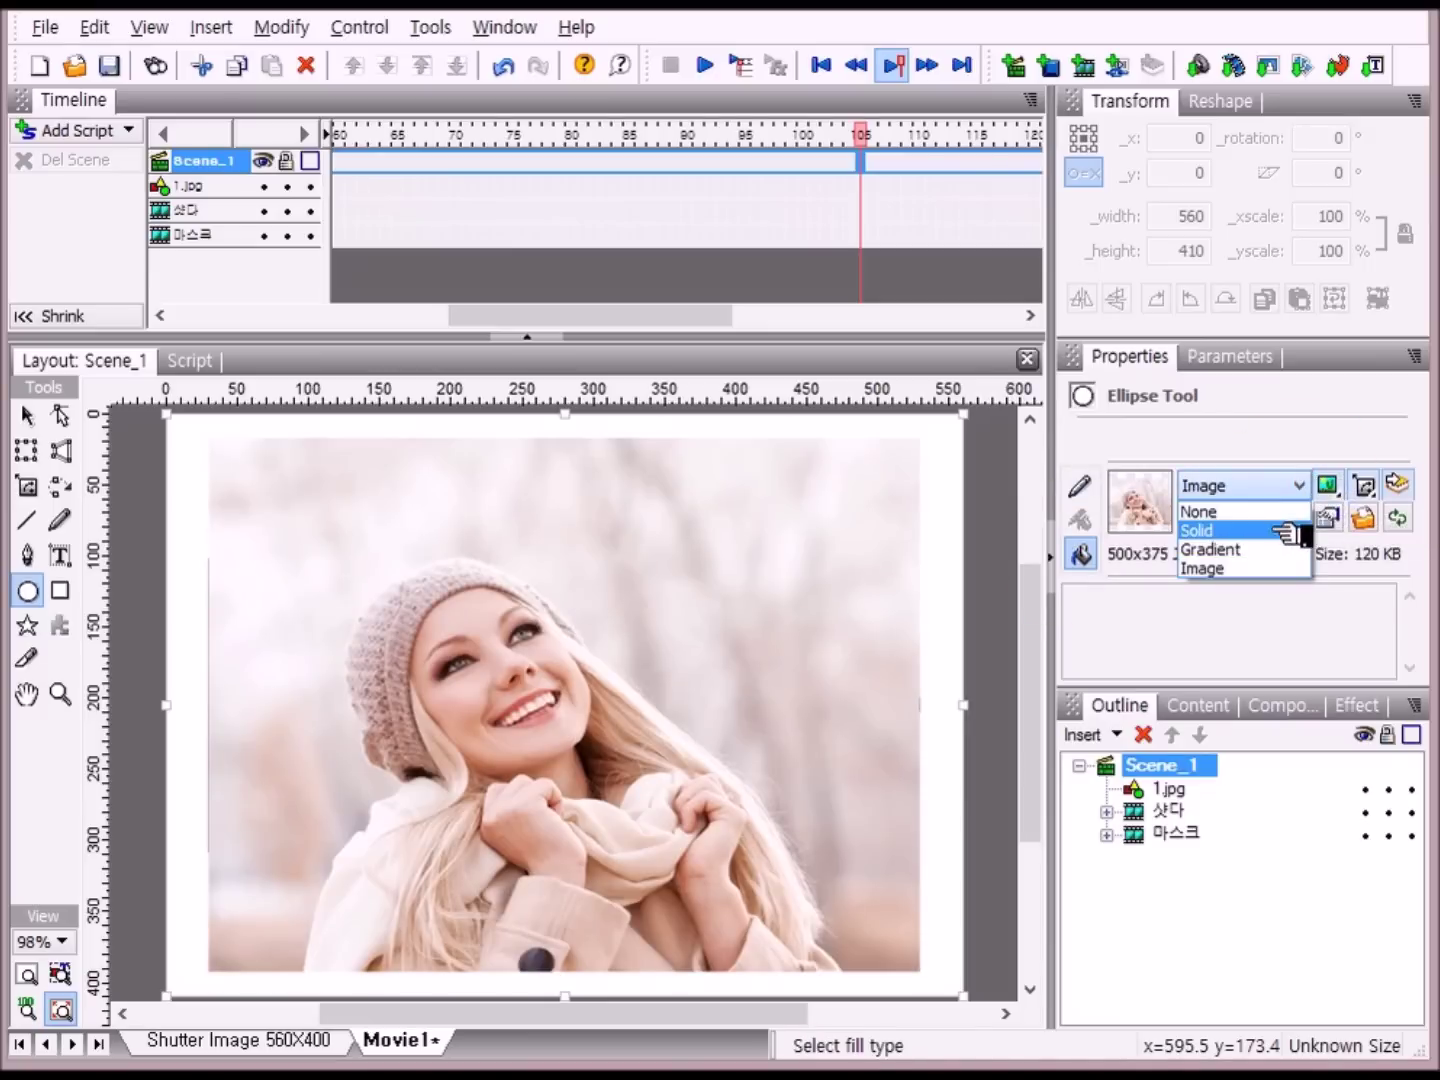
click(1283, 531)
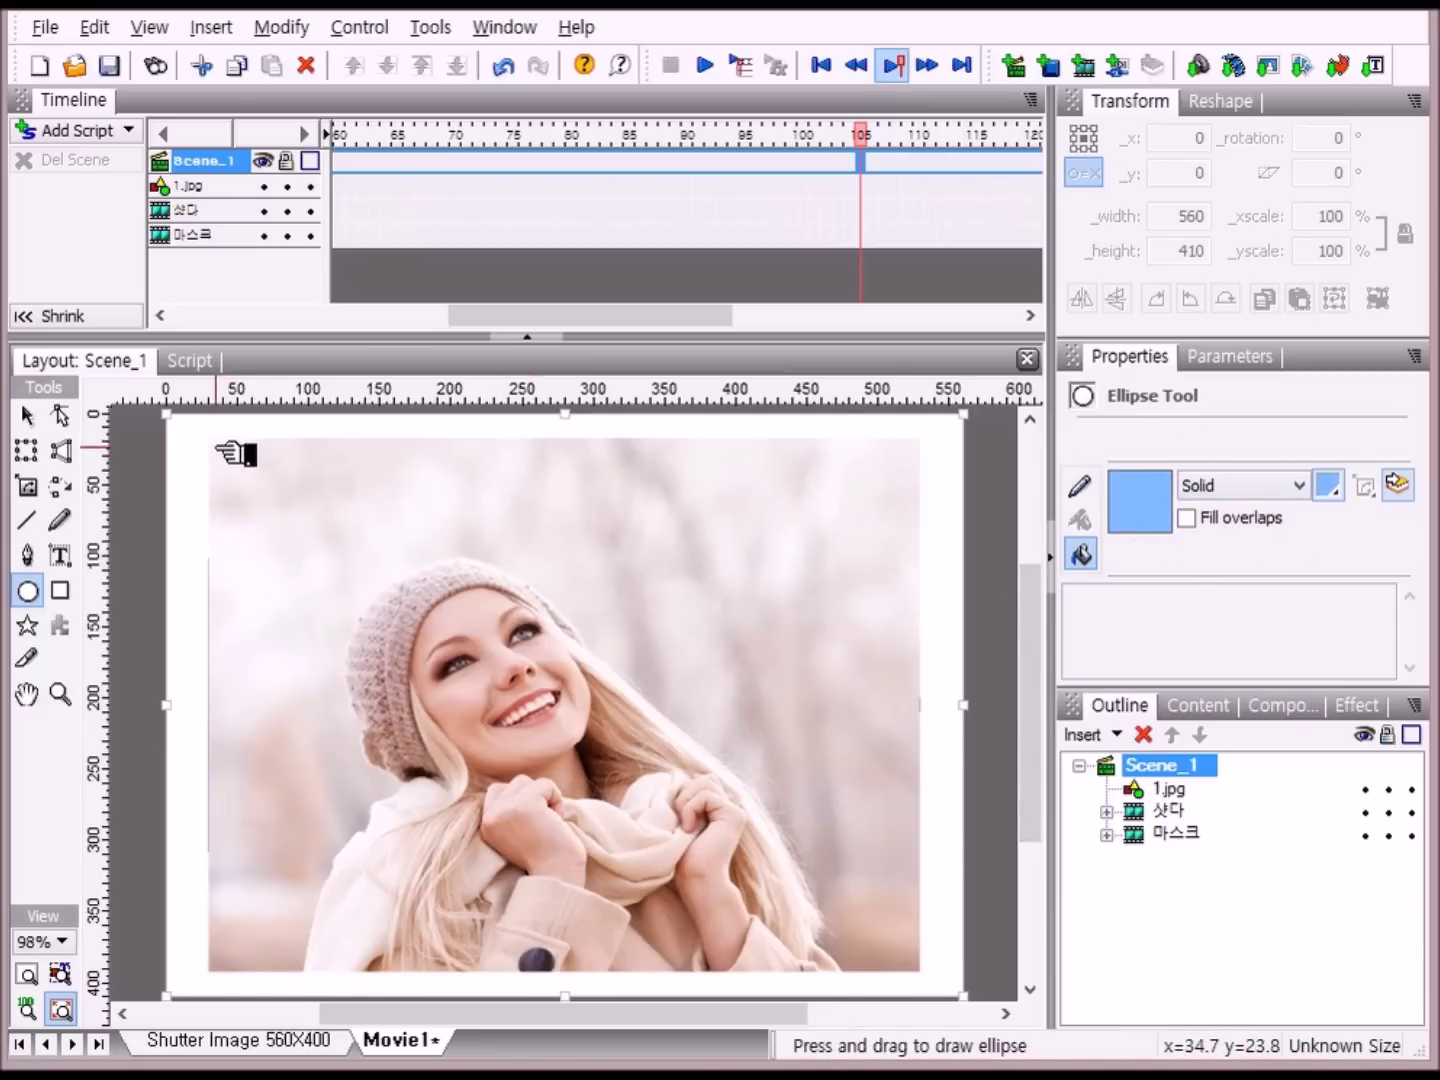
drag(215, 447, 921, 971)
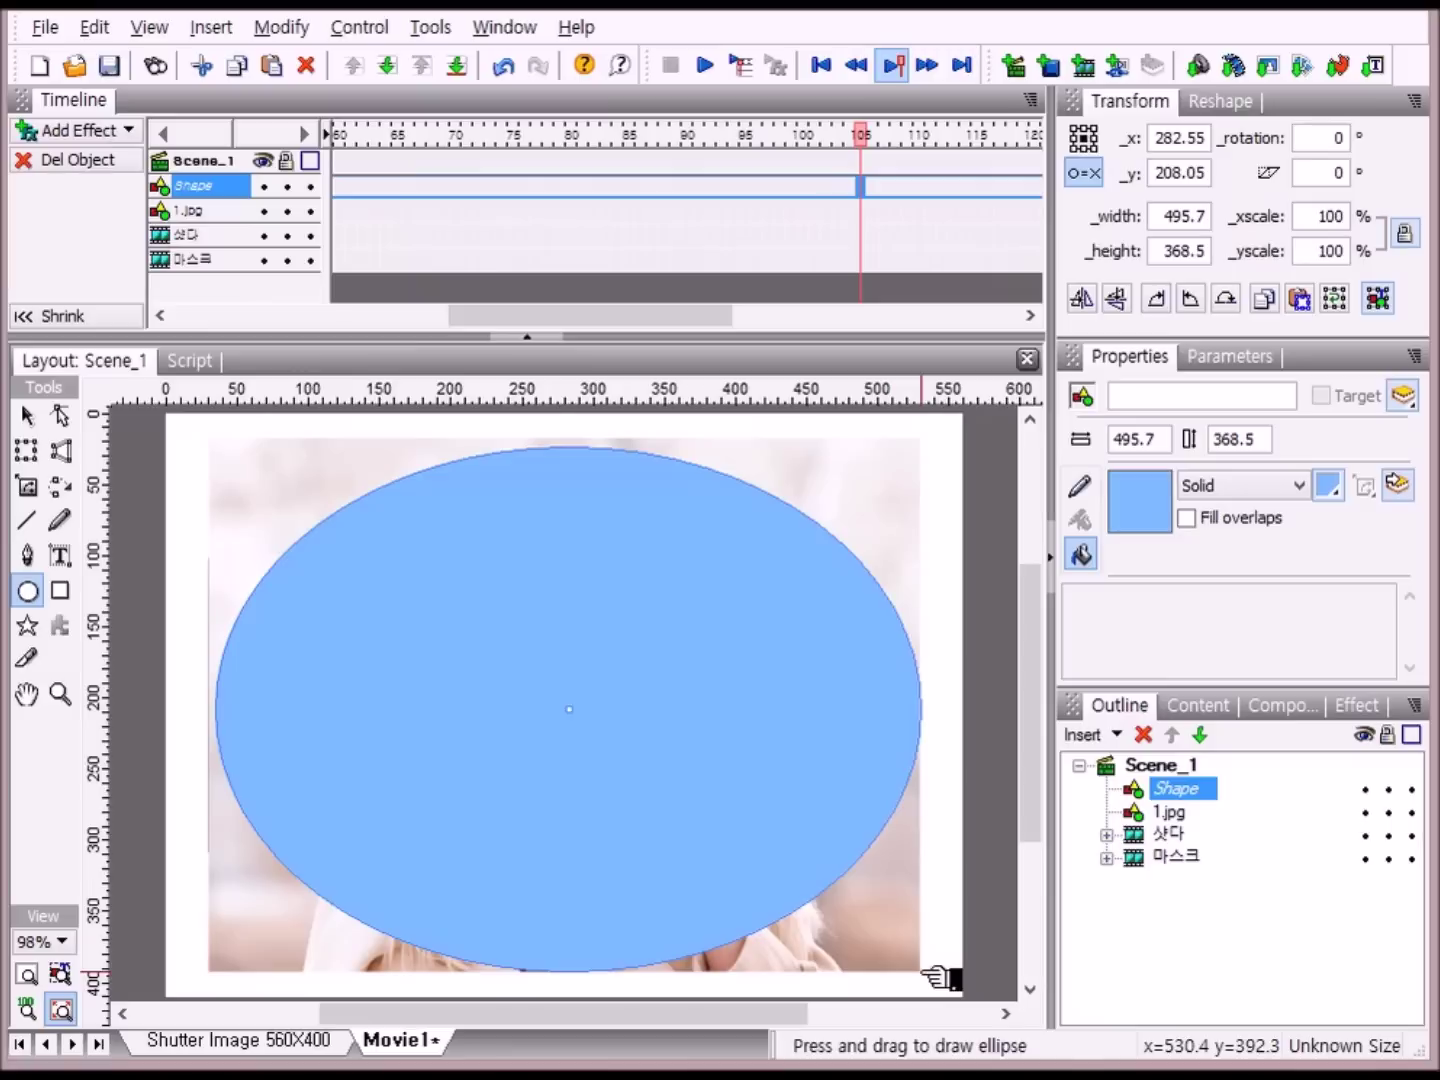
- Set the blue ellipse's width to 500 and its height to 375
click(1205, 440)
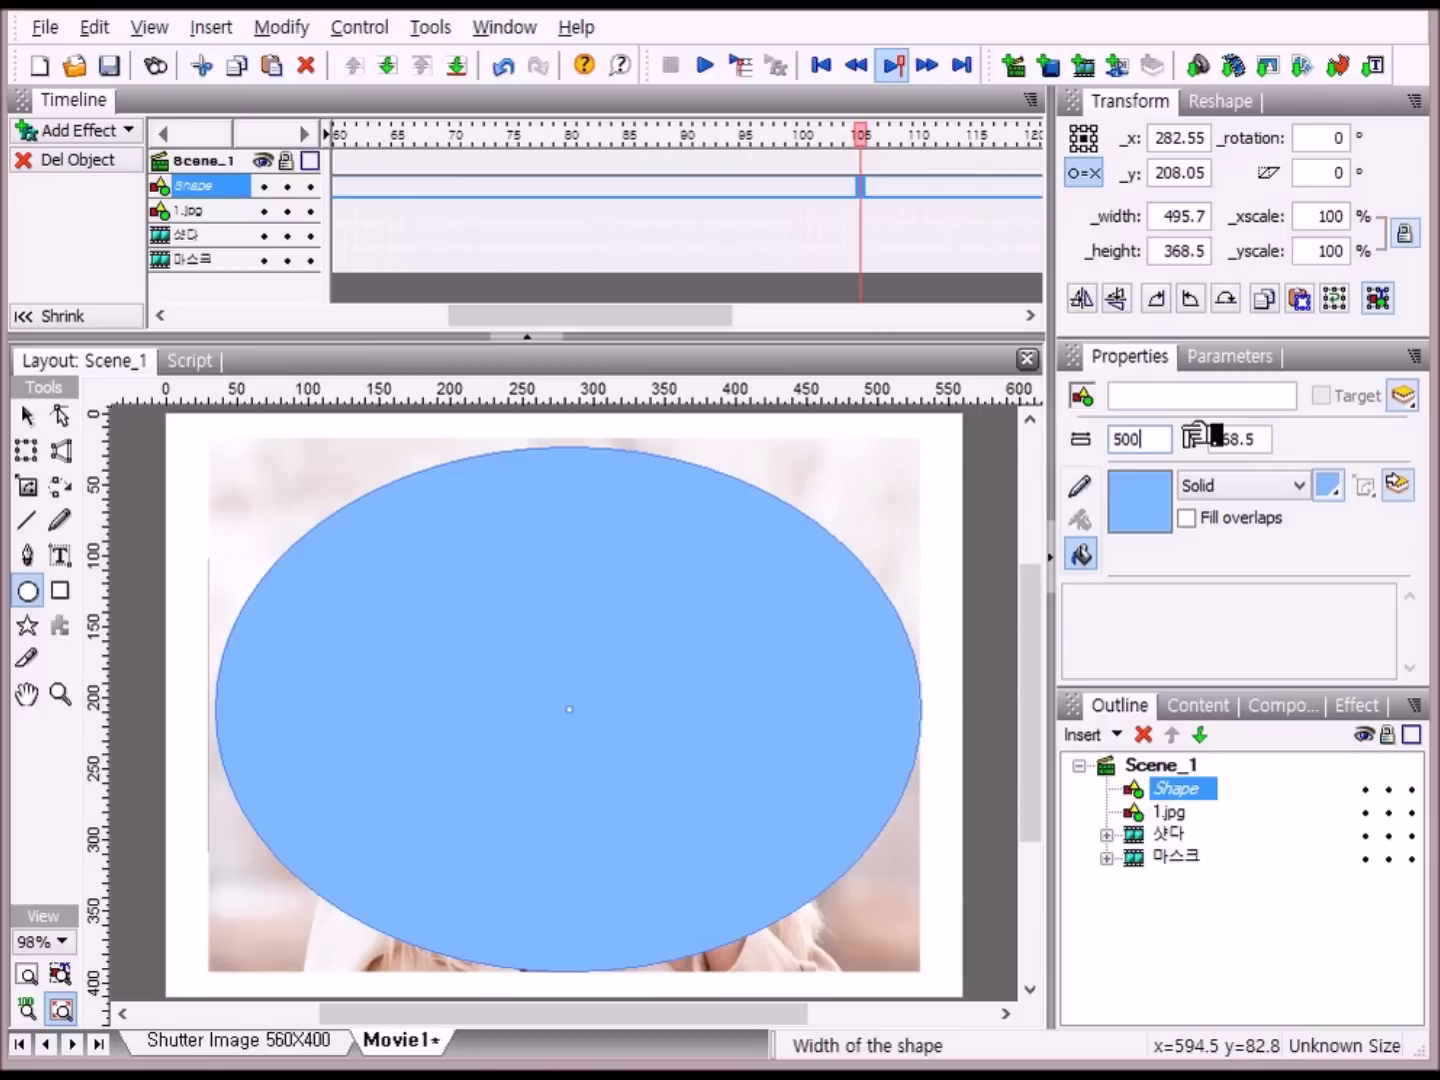
key(Tab)
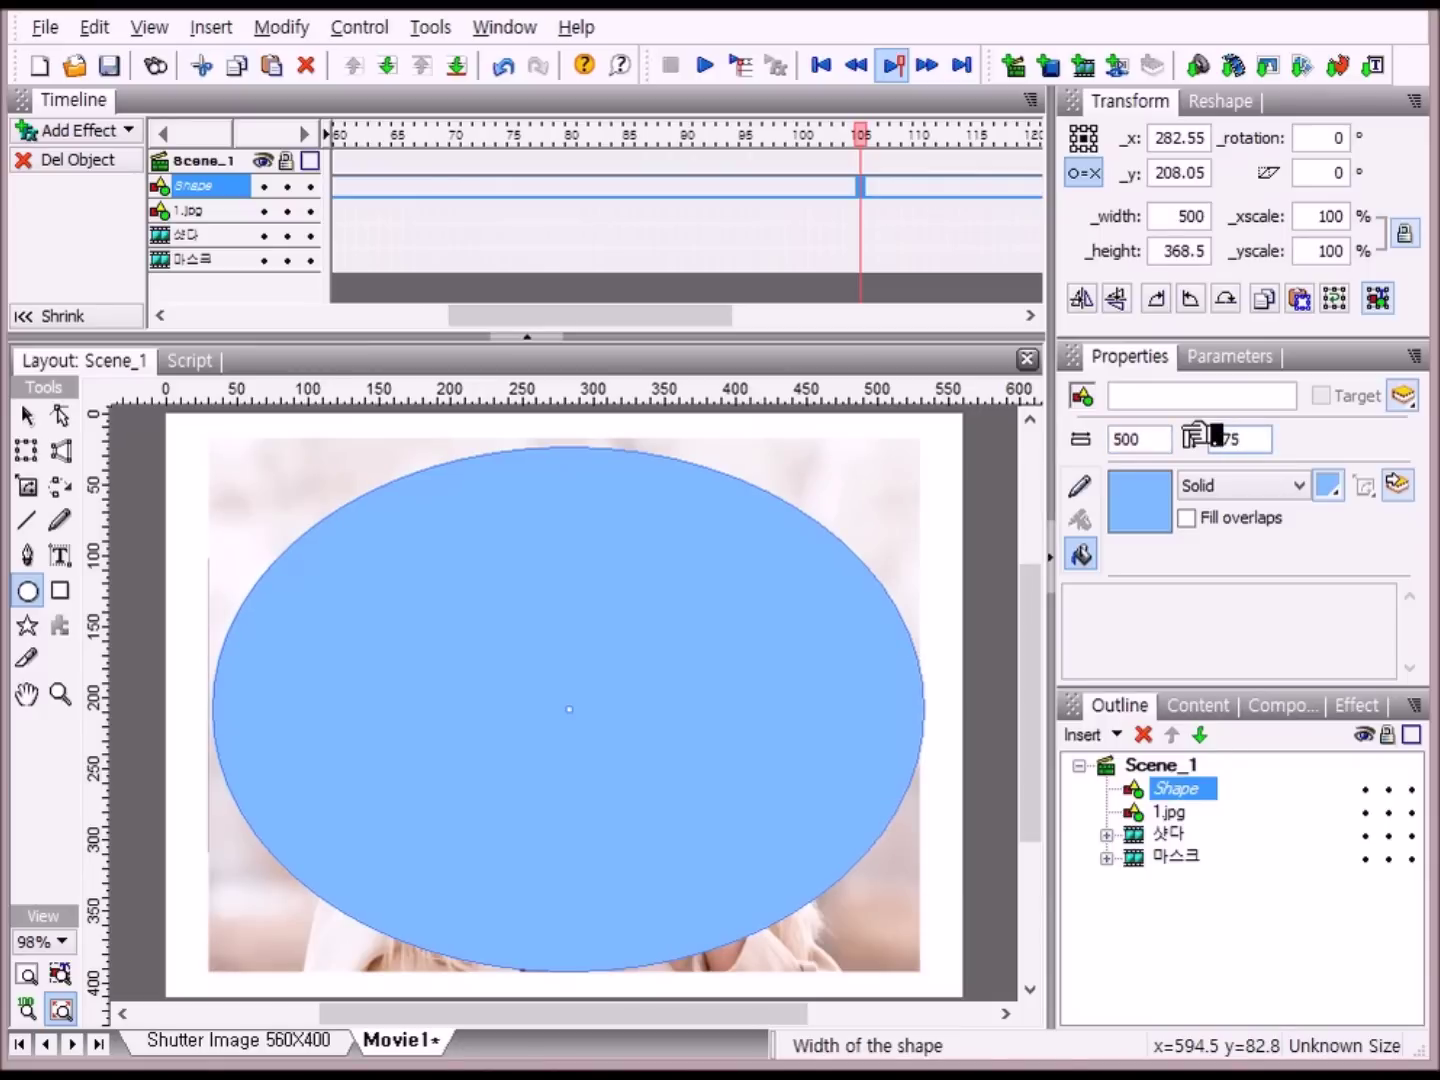
key(Return)
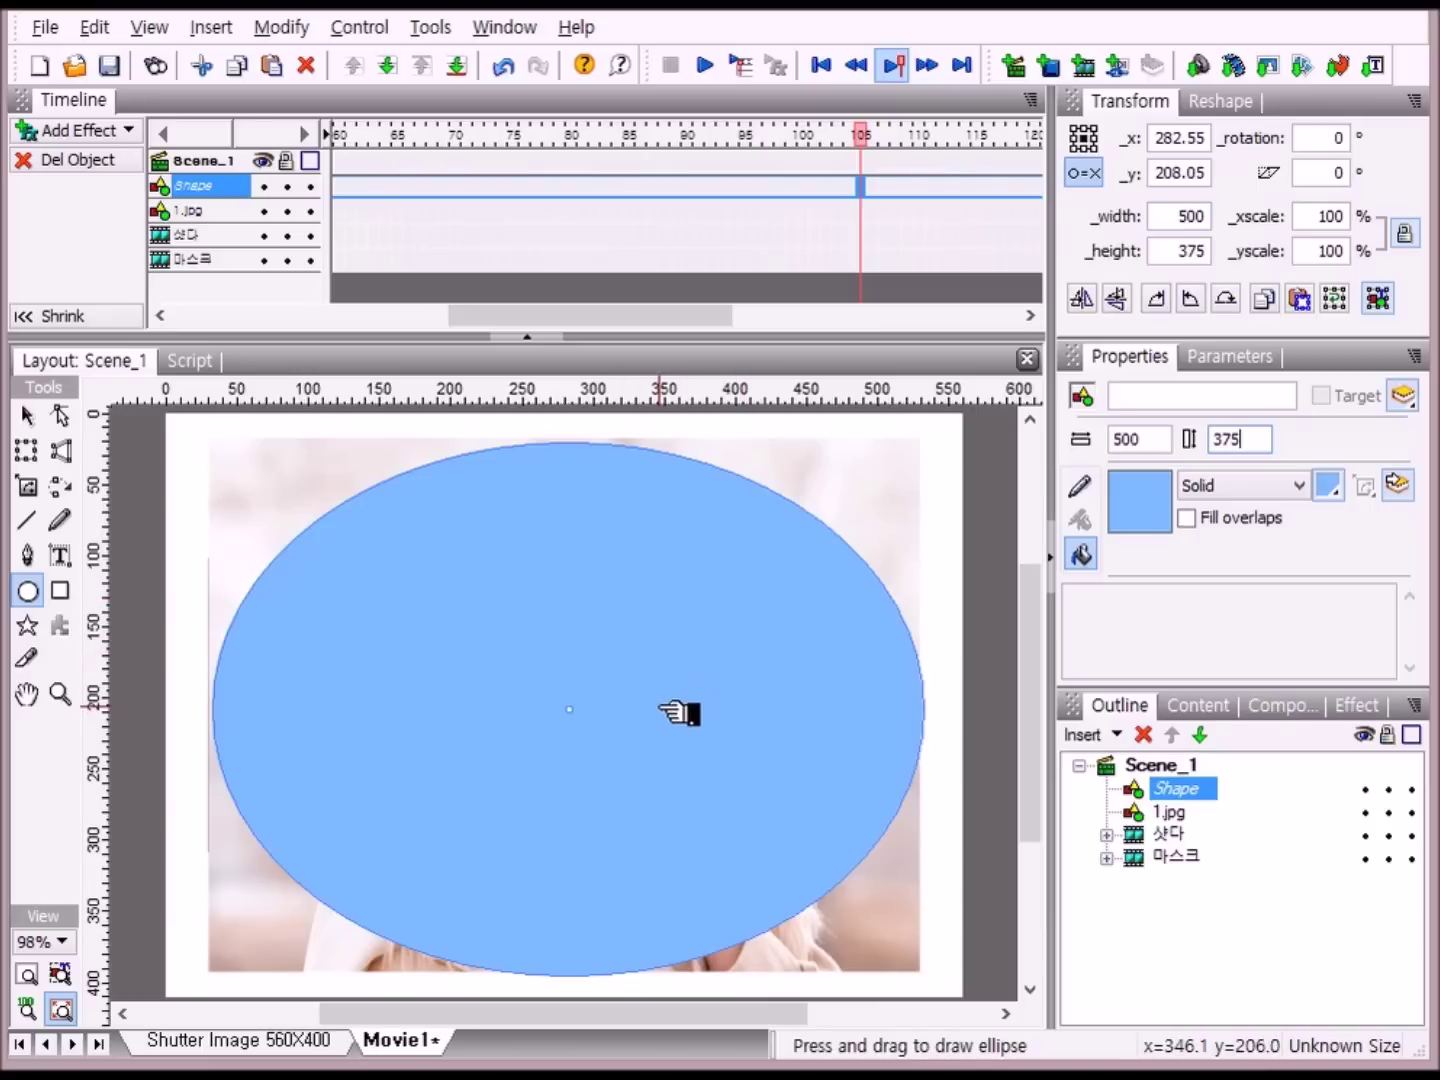
- Center the blue ellipse horizontally and vertically on the stage
click(537, 29)
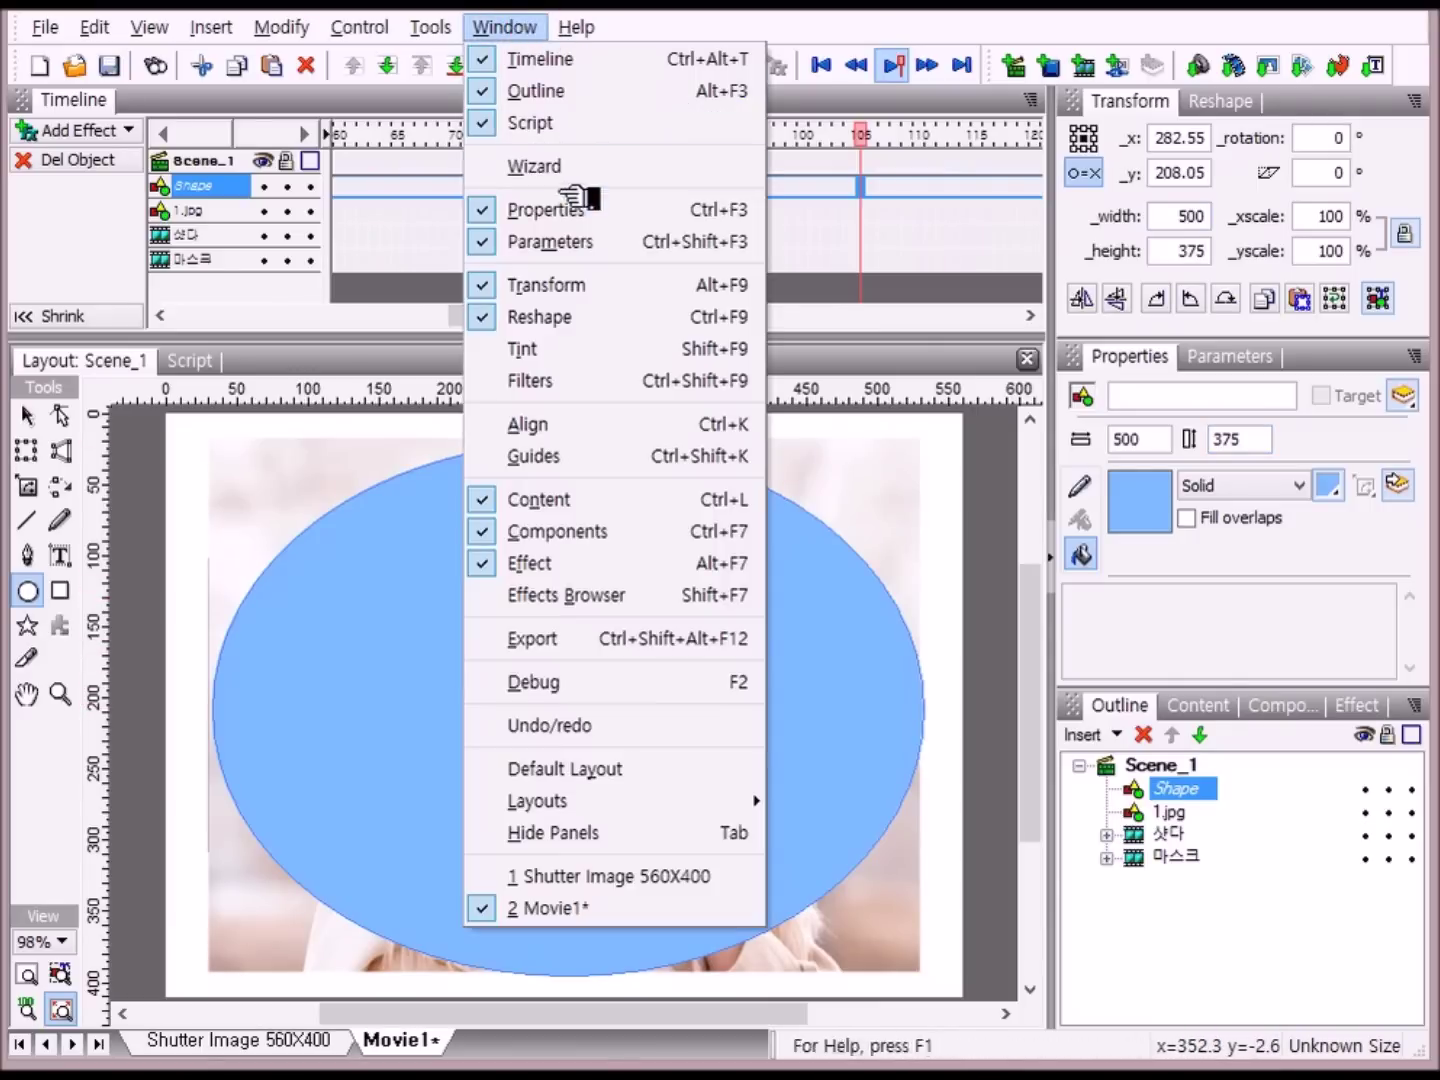
click(580, 427)
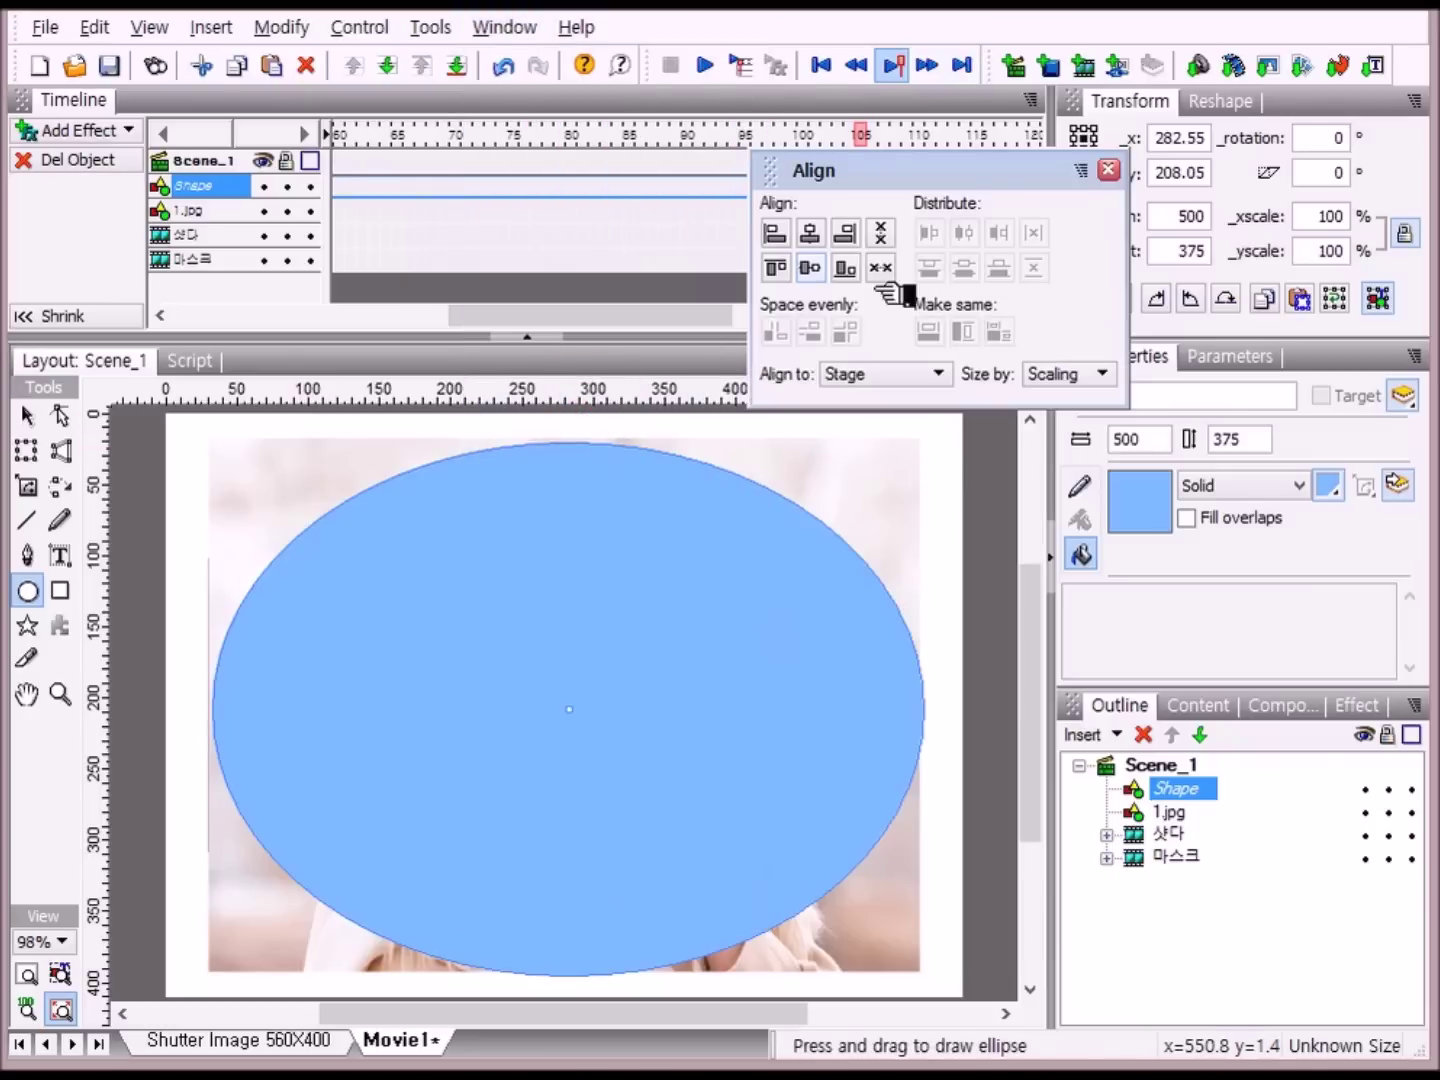
click(815, 236)
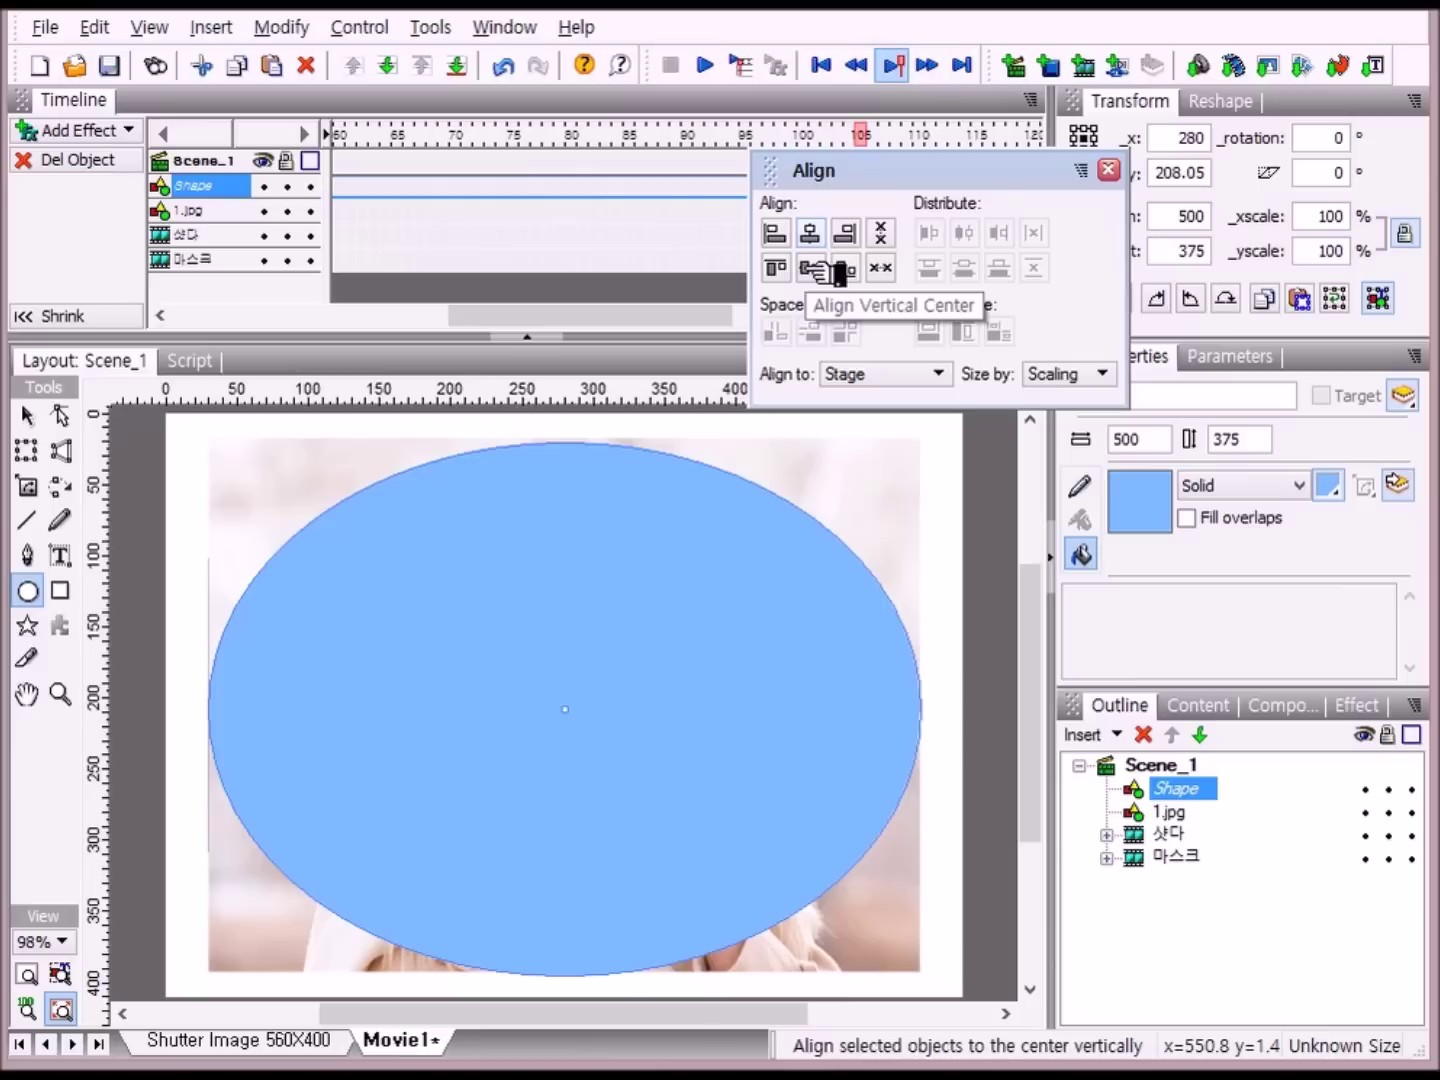
click(813, 268)
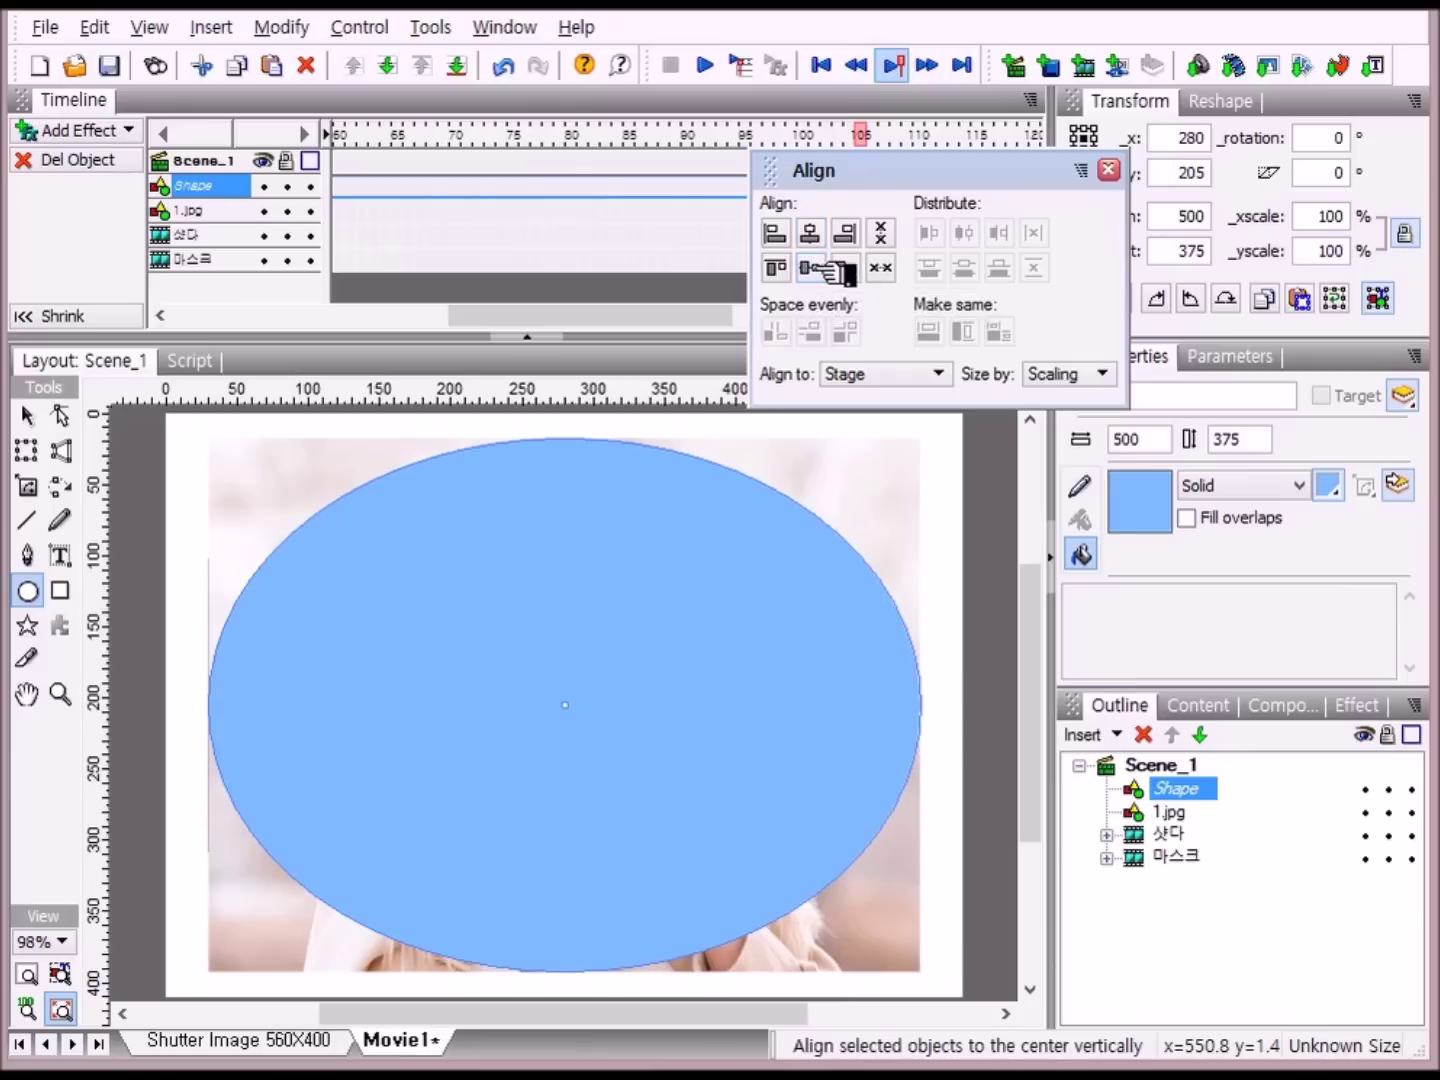
click(1111, 170)
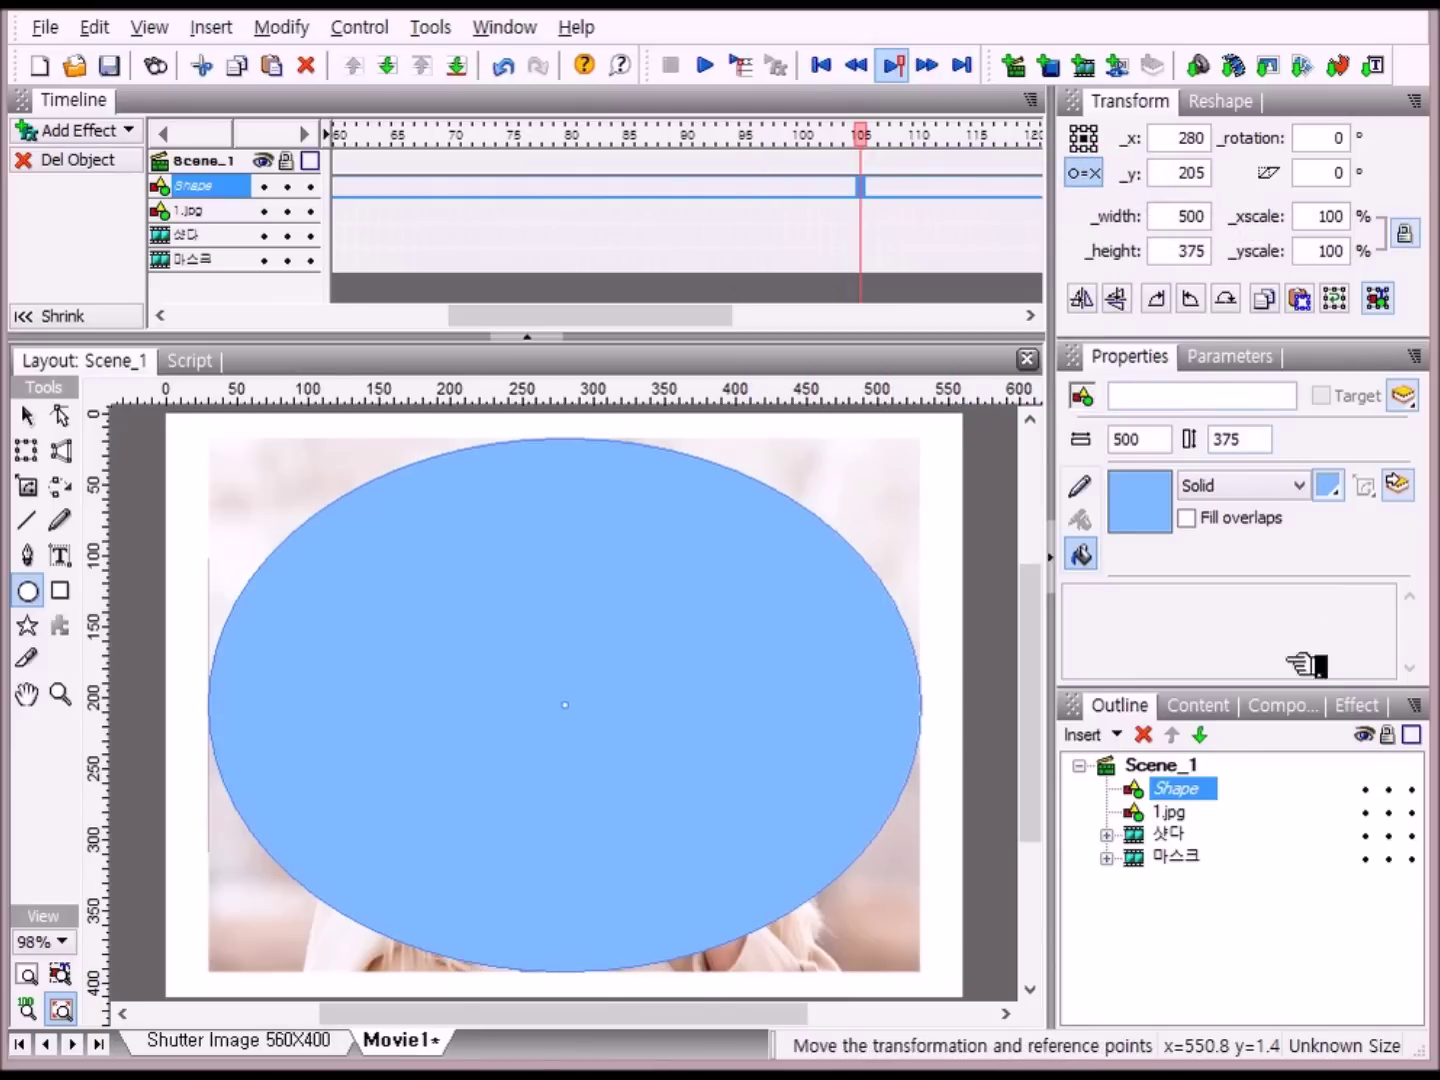
- Intersect the blue ellipse with the 1.jpg image so that the photo is cropped to an oval
ctrl+click(1172, 812)
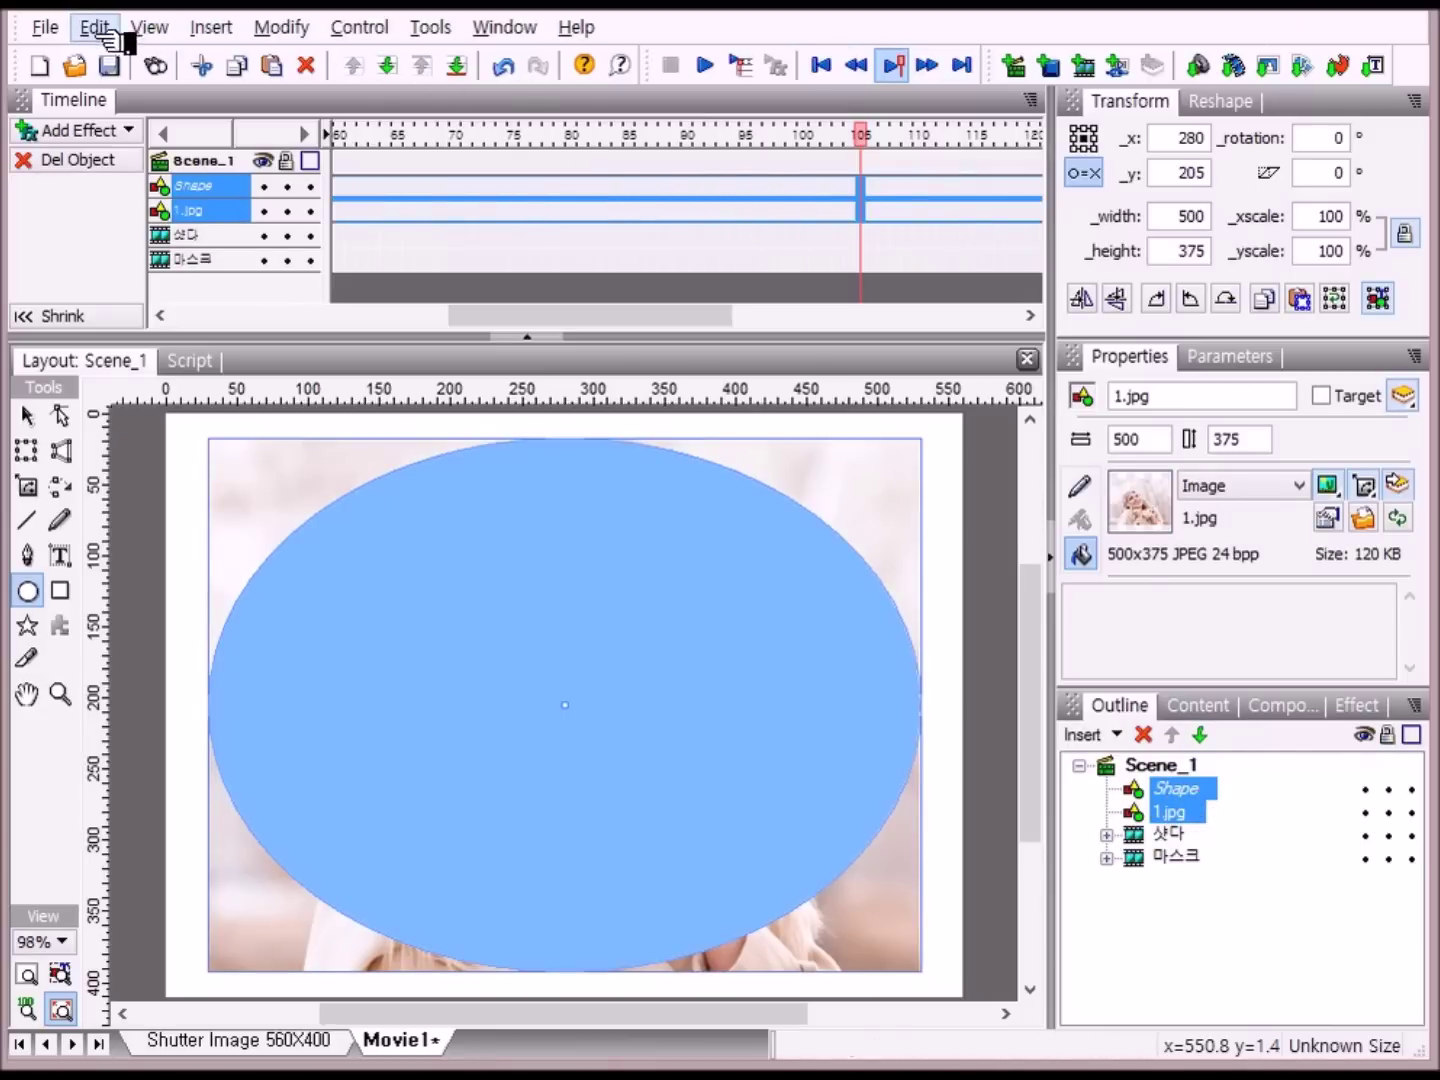
click(282, 28)
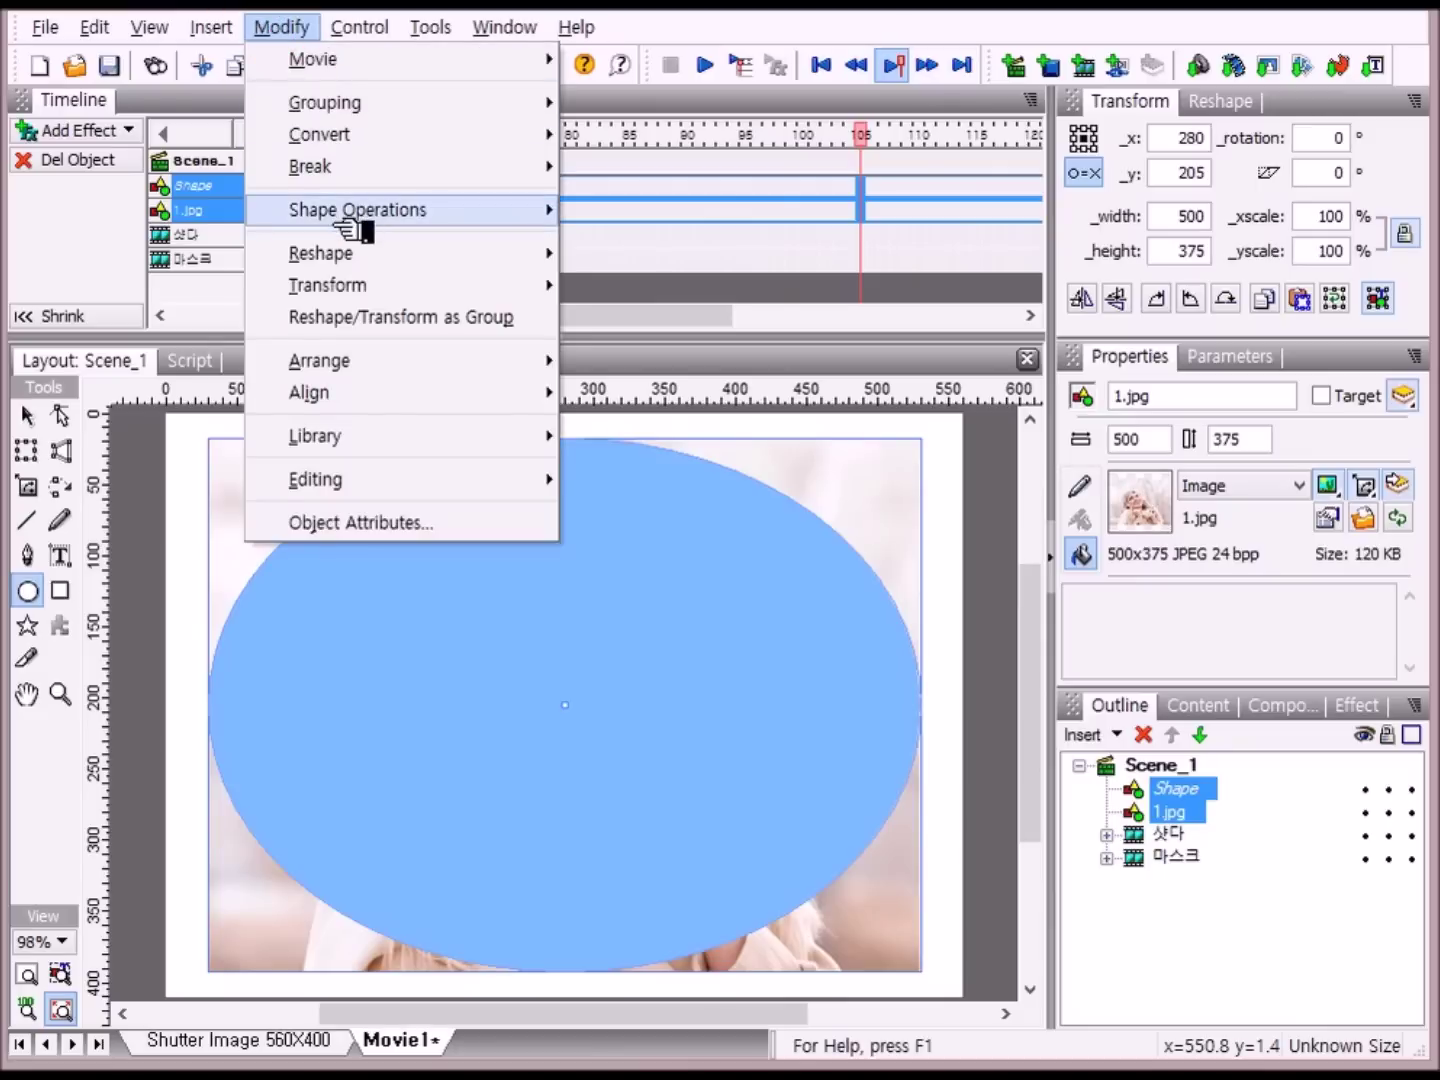
mouse_move(346, 215)
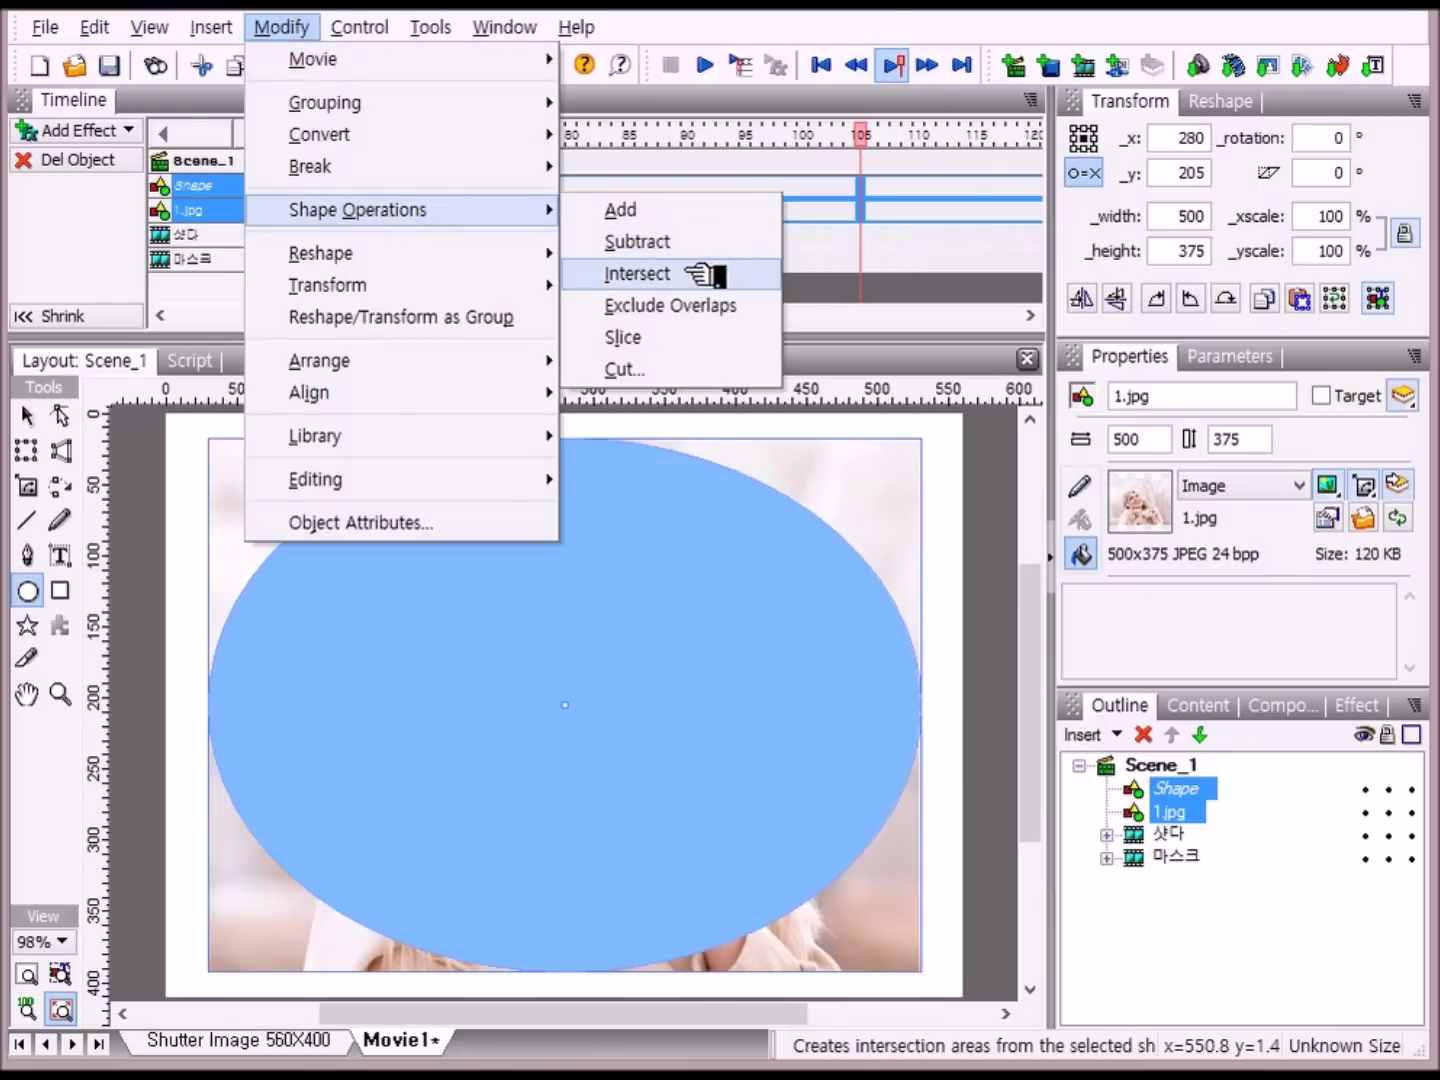
click(636, 275)
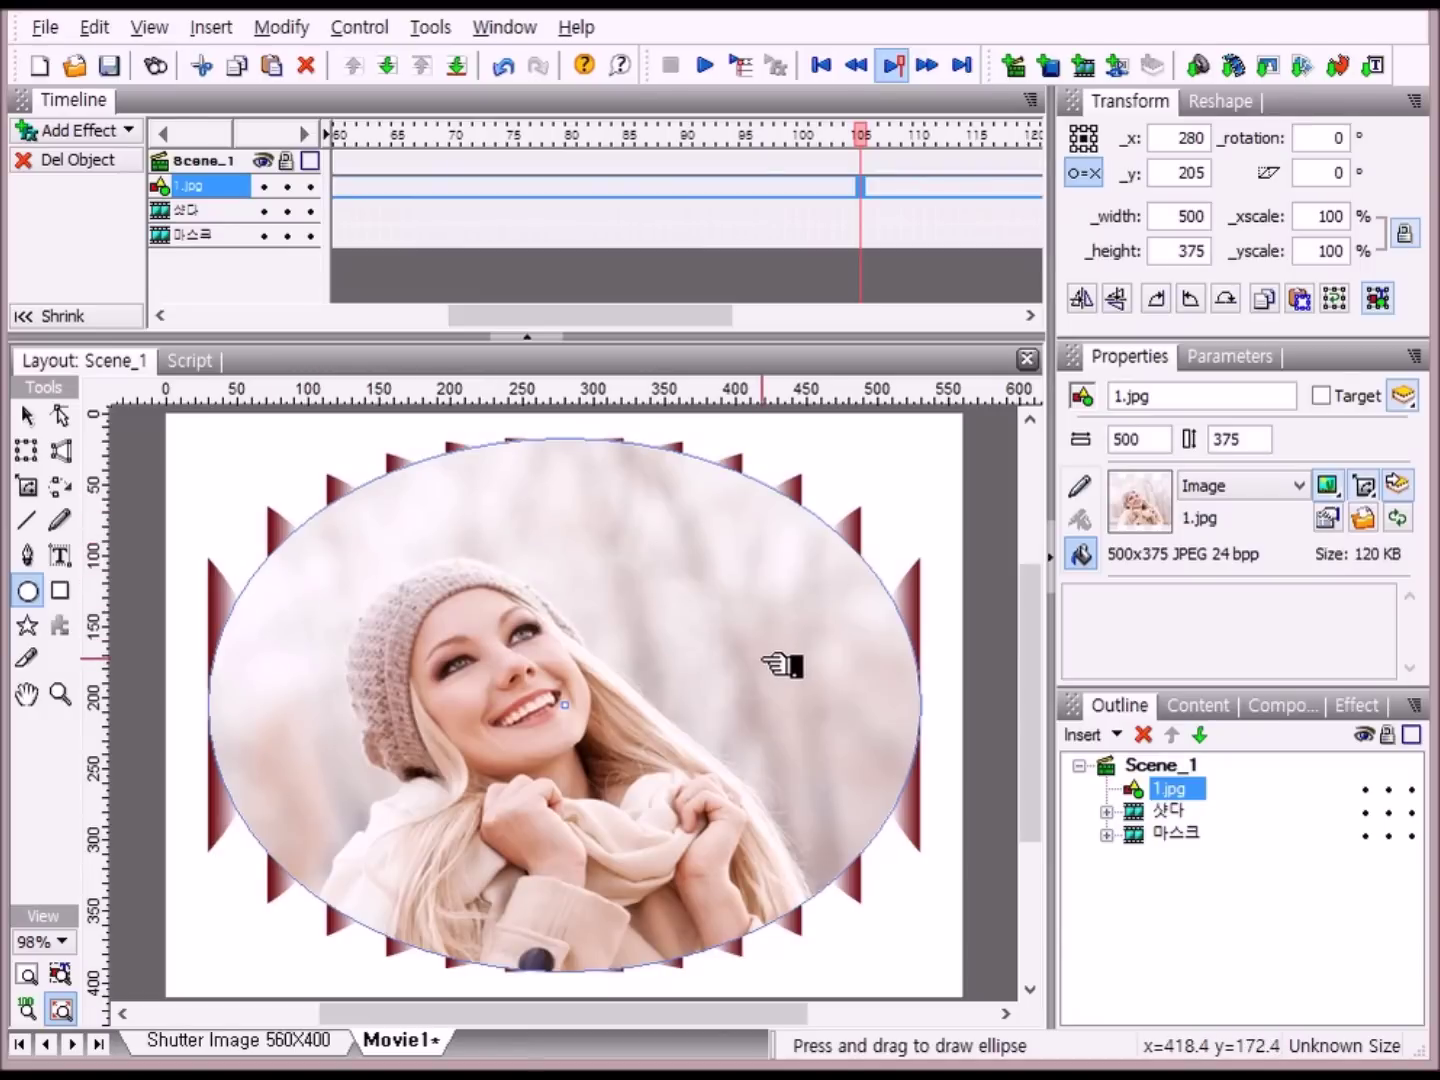
- Center the oval 1.jpg image vertically on the stage
click(505, 27)
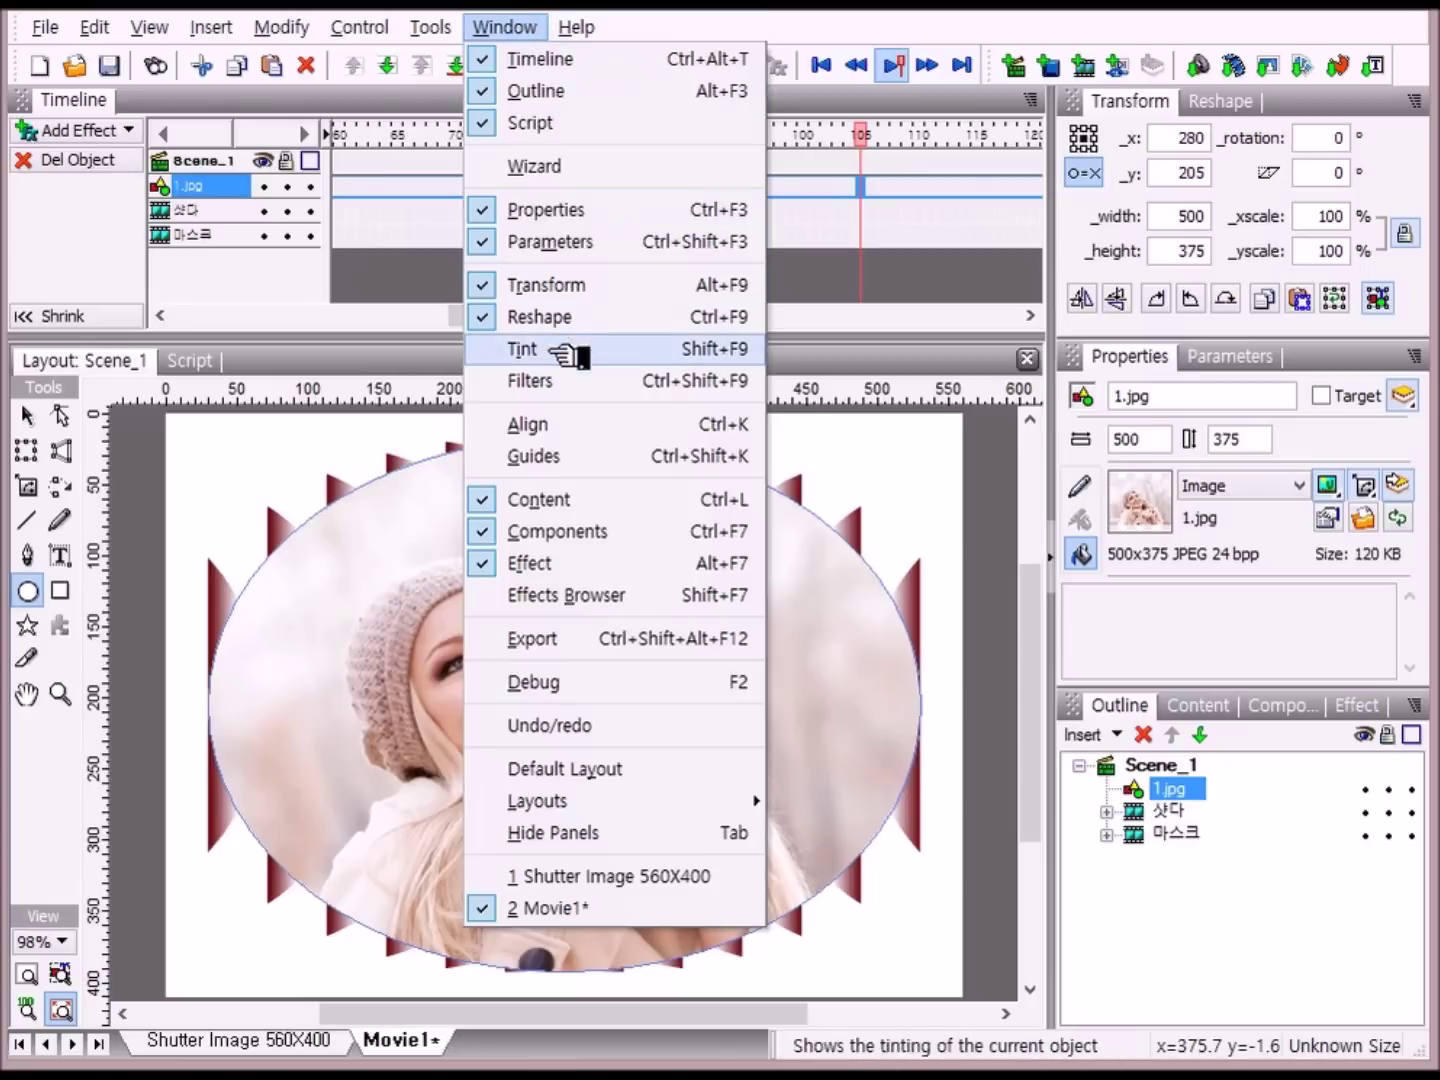
click(566, 424)
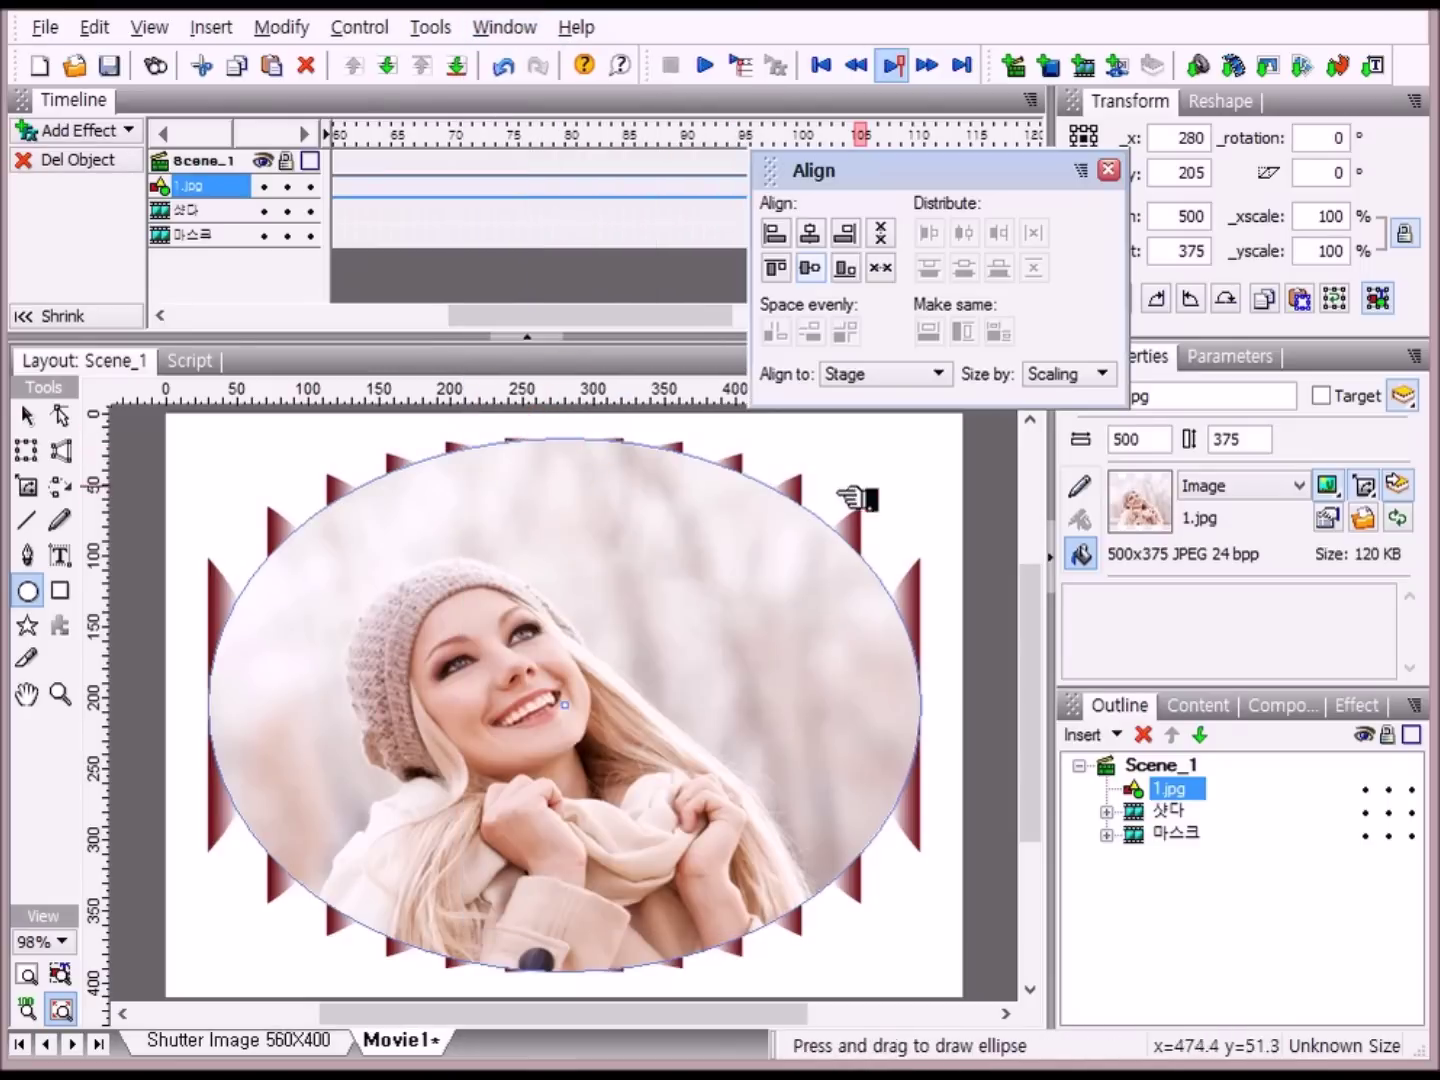
click(812, 268)
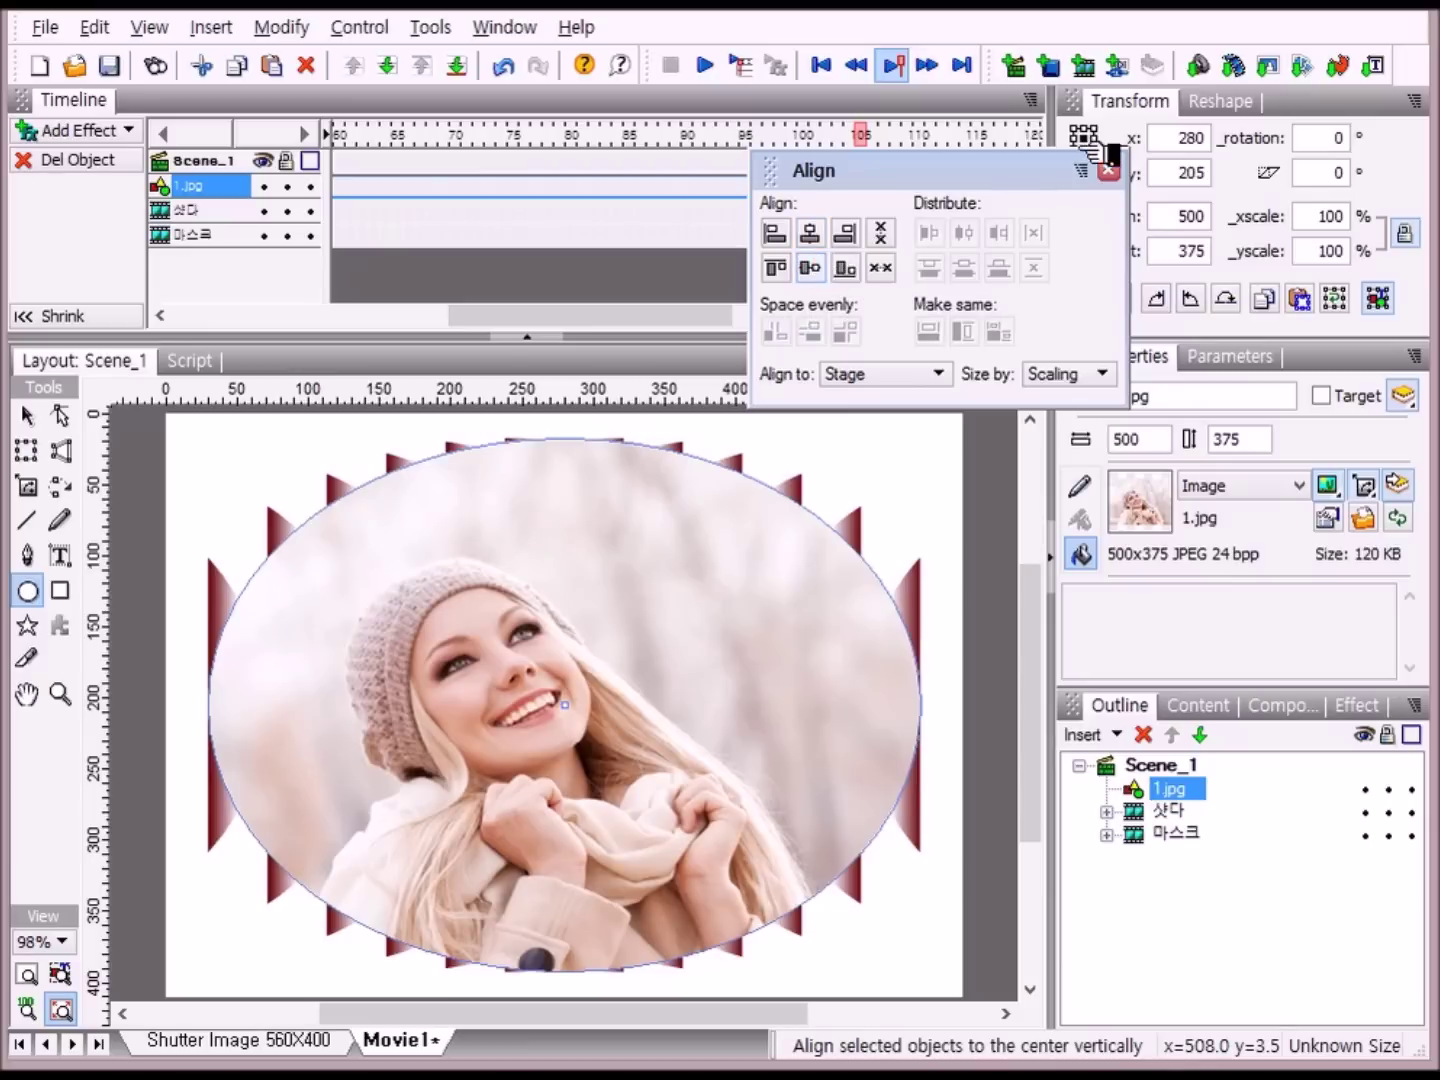
click(1110, 171)
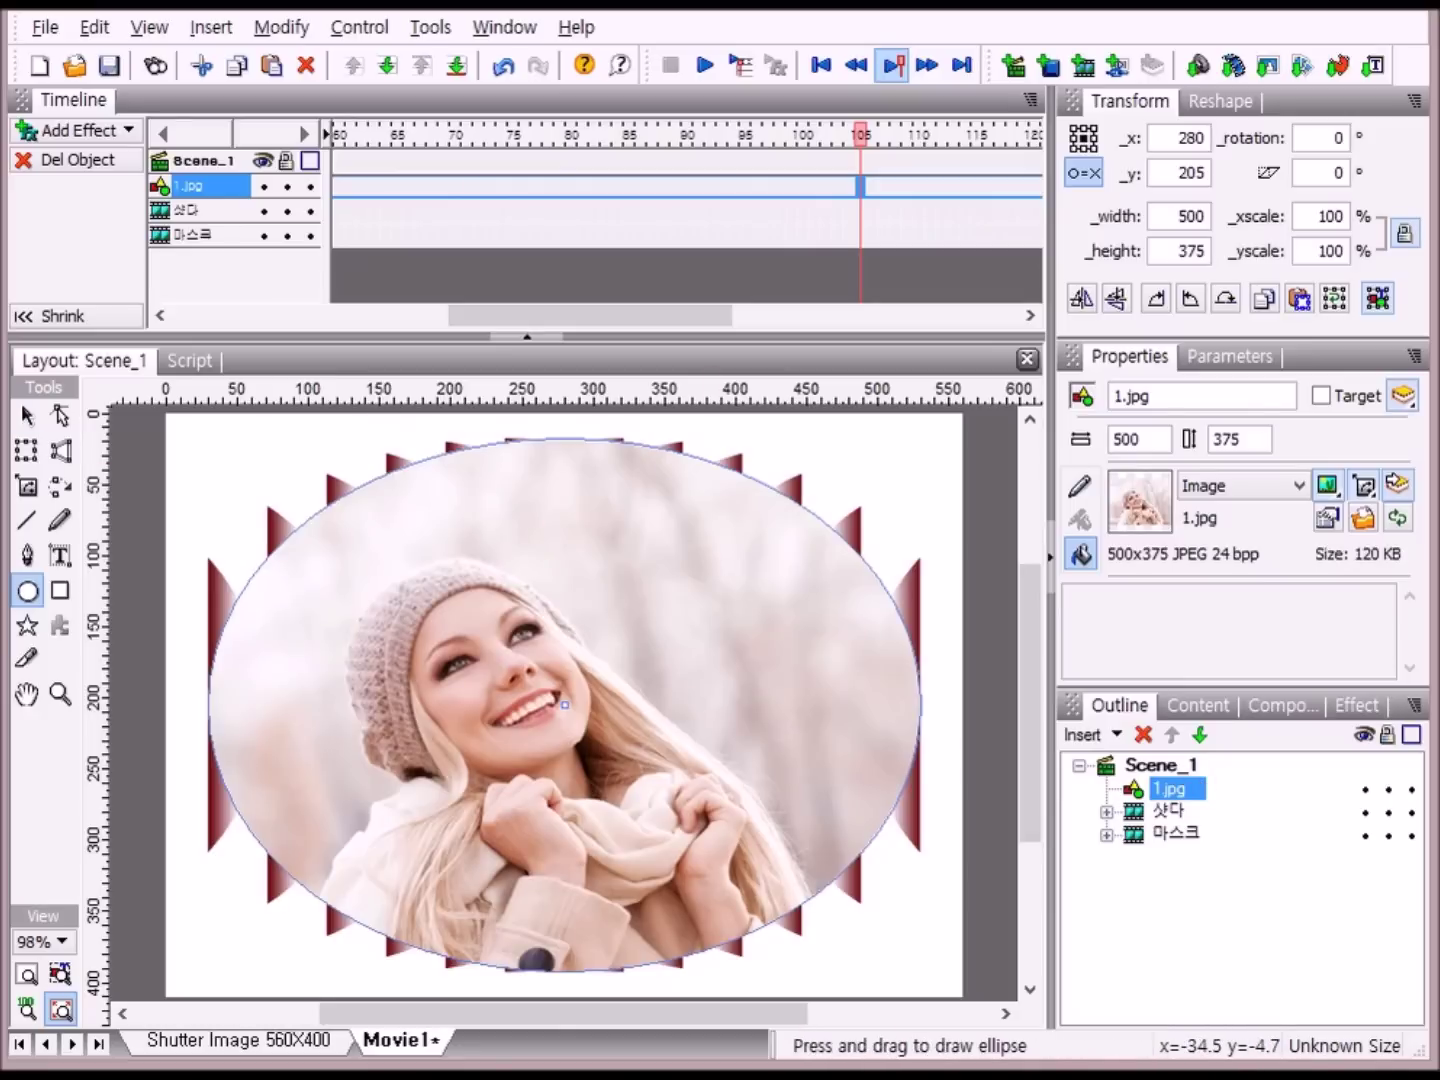
- Duplicate the oval 1.jpg image three times in place
click(32, 417)
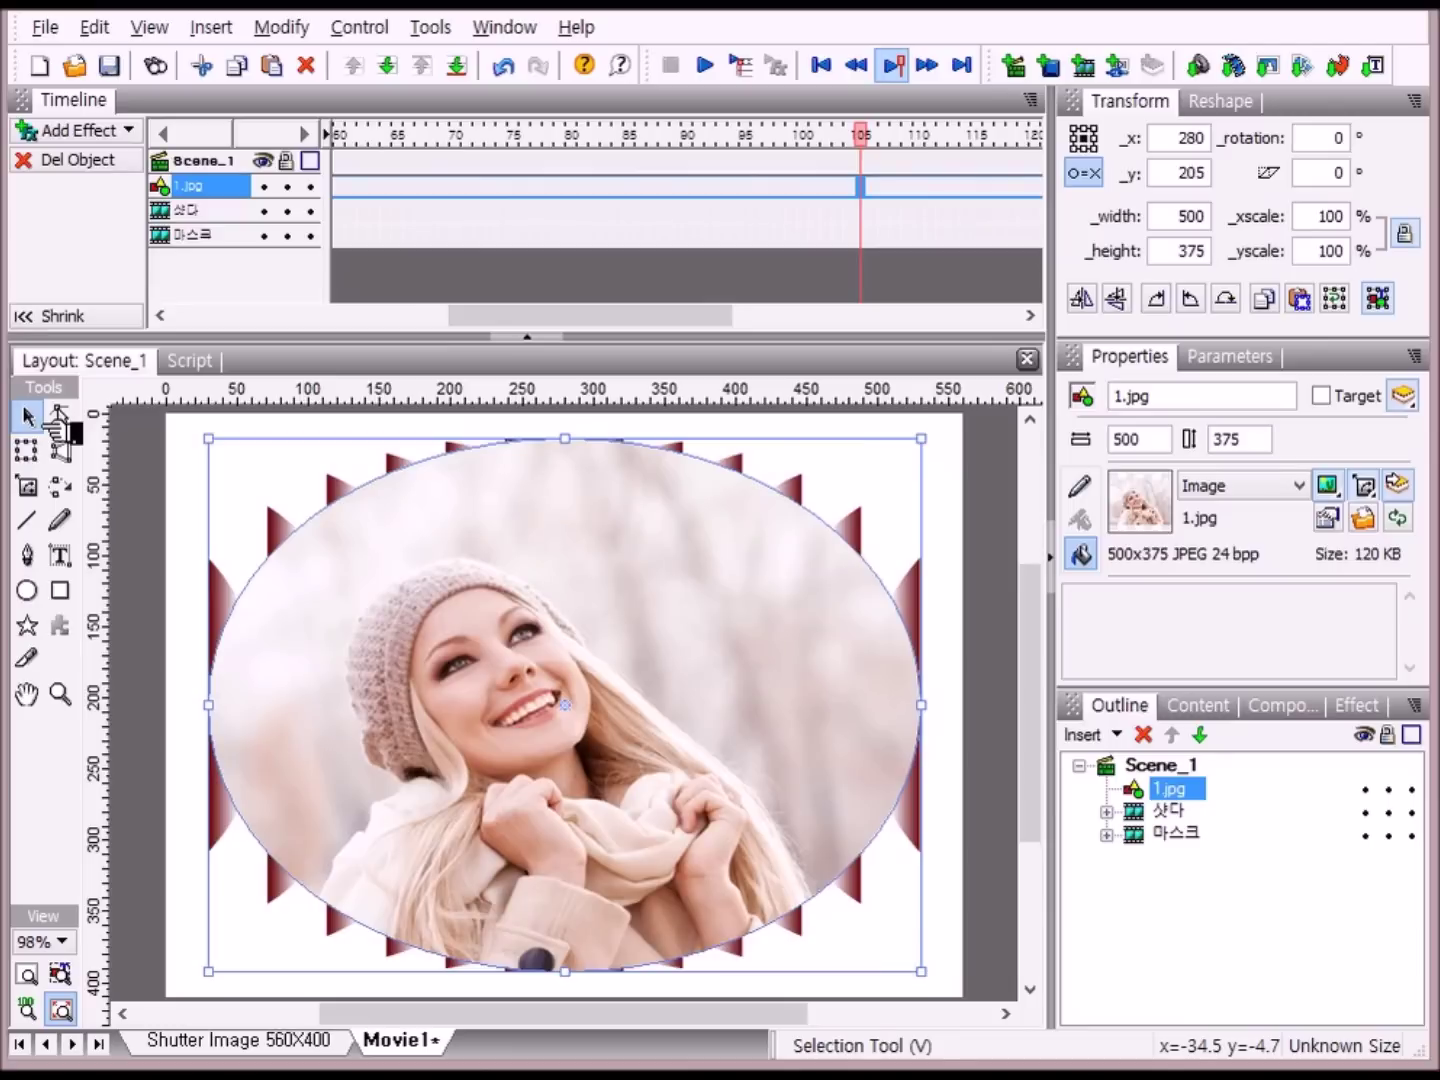
key(ctrl+d)
key(ctrl+d)
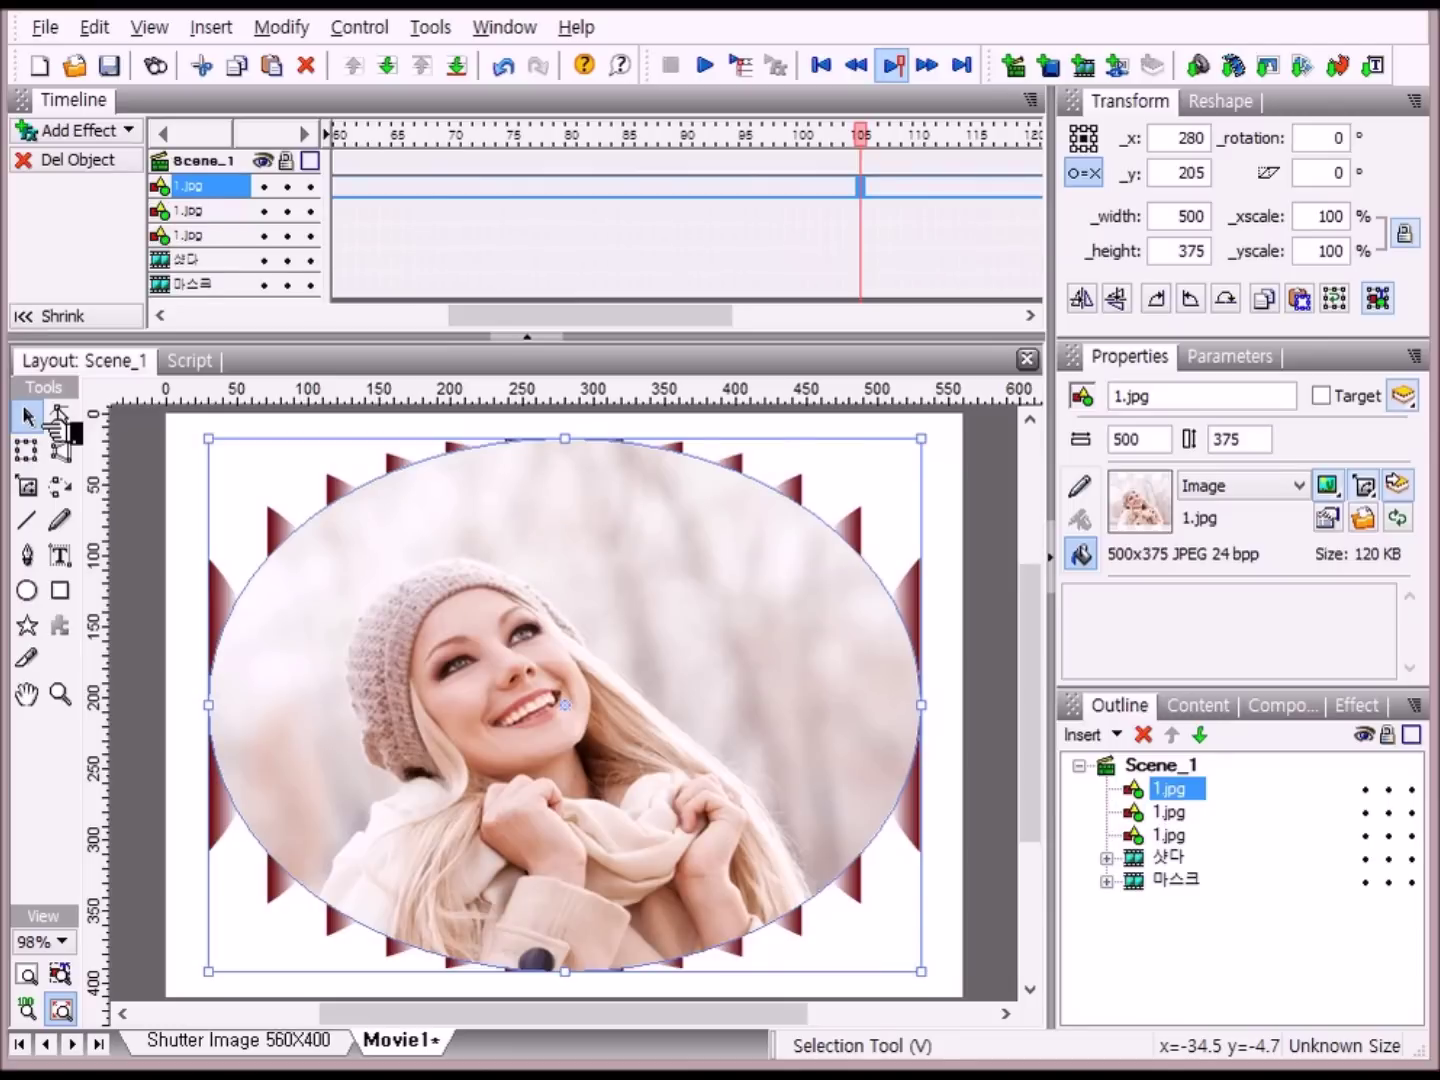
key(ctrl+d)
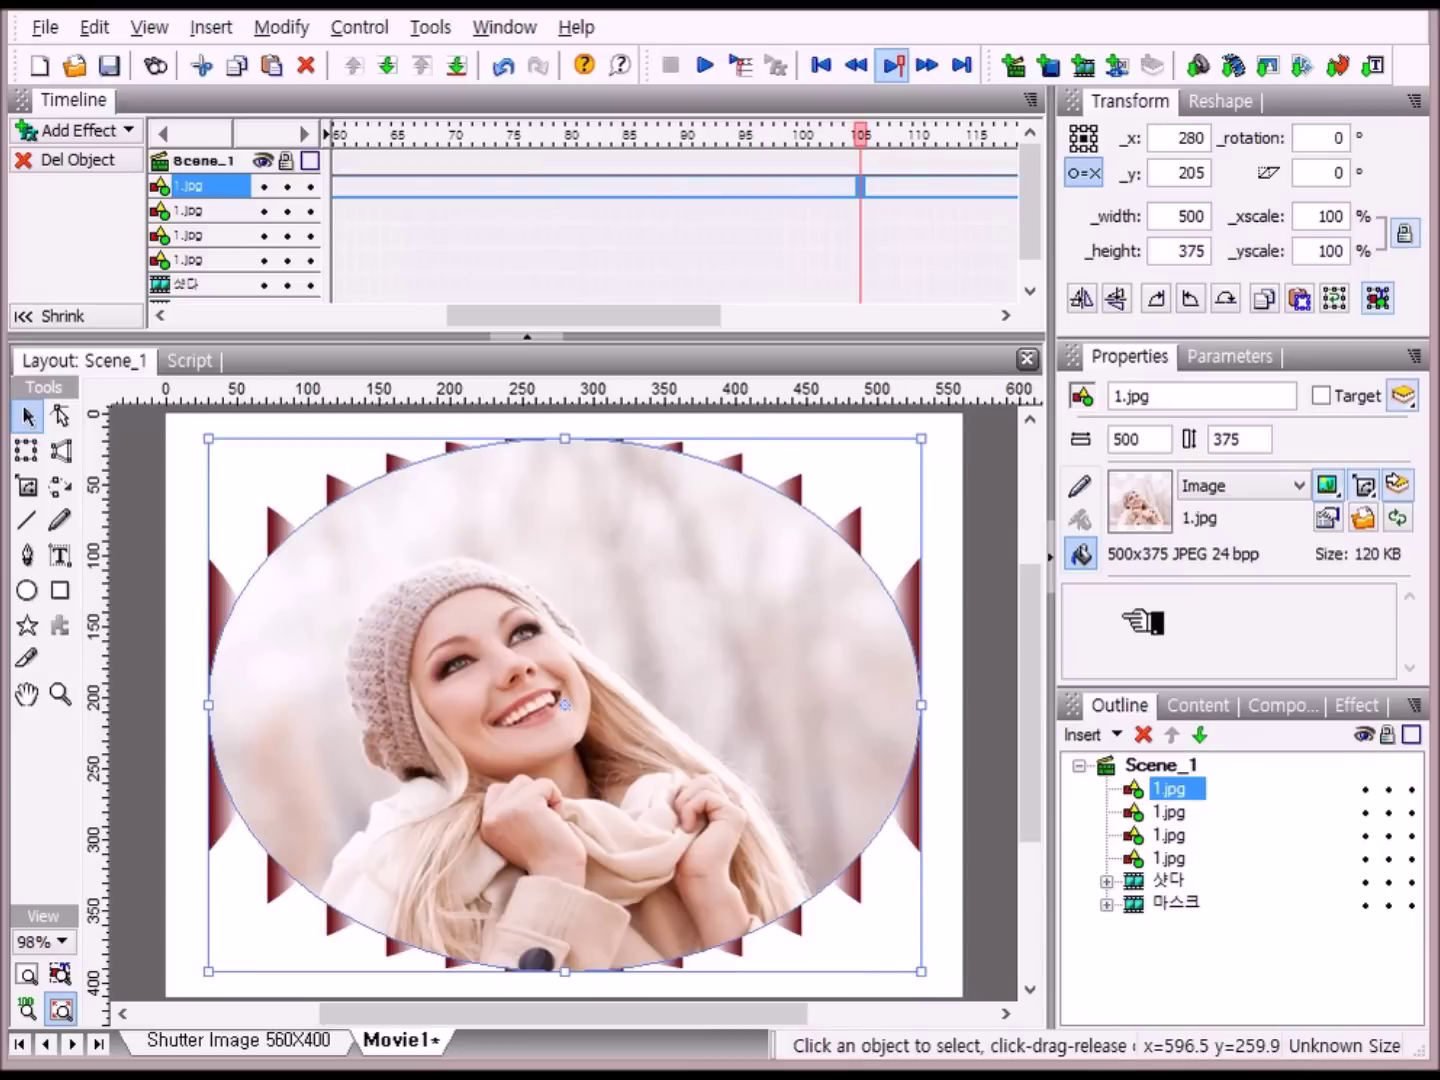
- Rename the three upper copies of 1.jpg, from lowest to highest, as 2.jpg, 3.jpg and 4.jpg
click(1173, 836)
click(1166, 836)
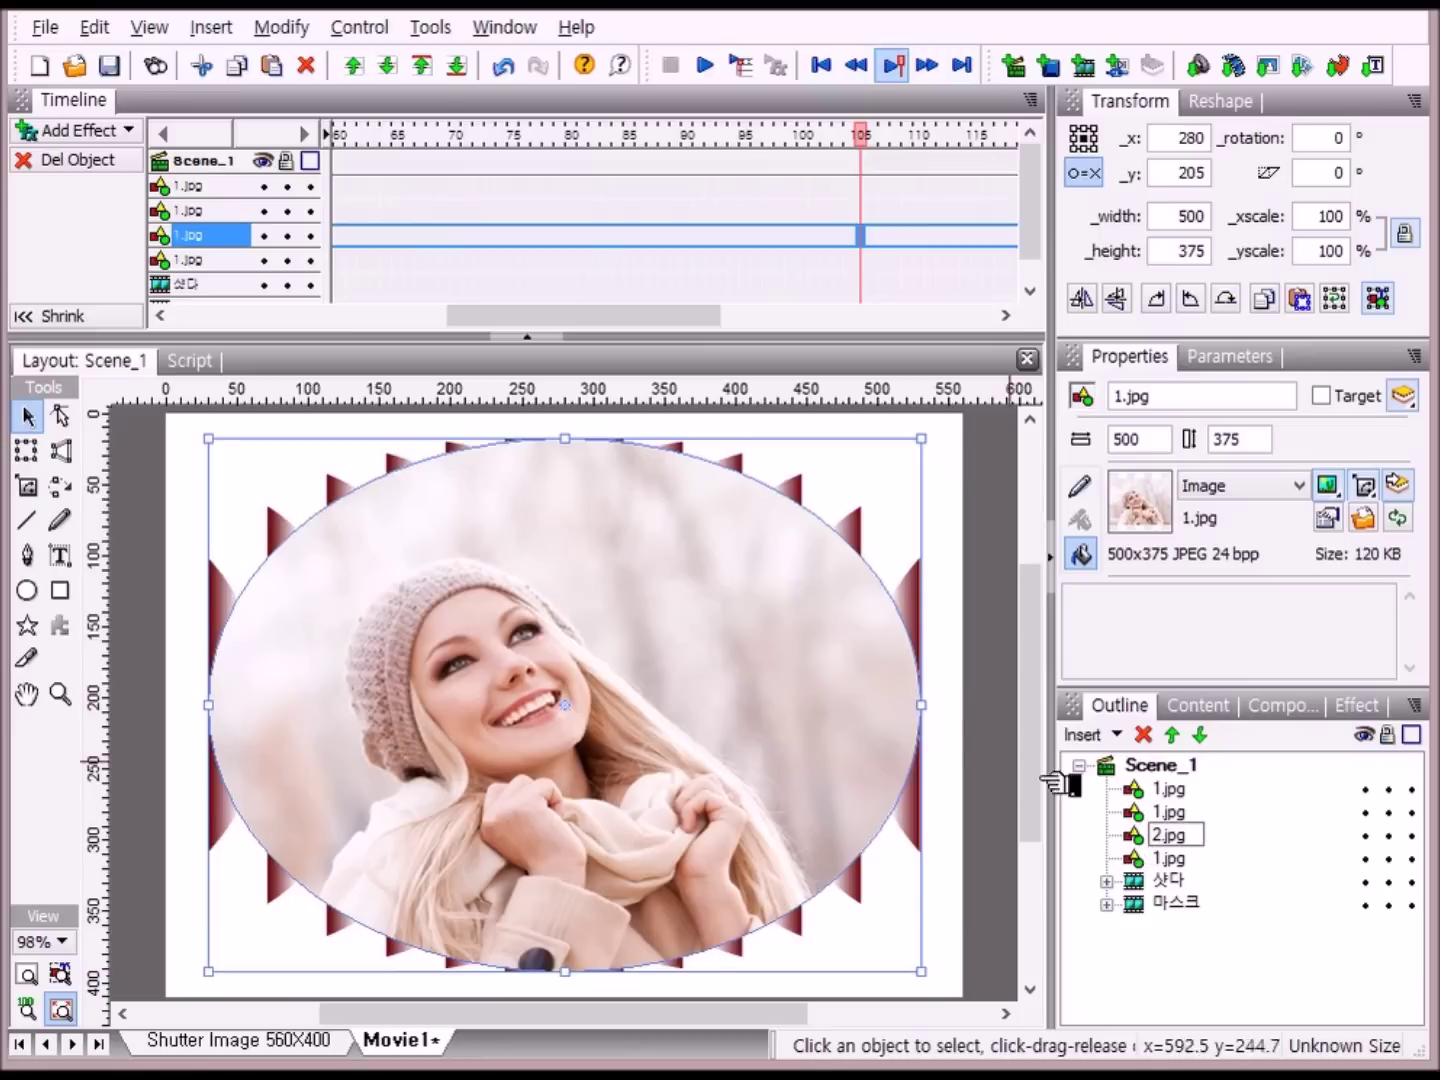
click(1180, 814)
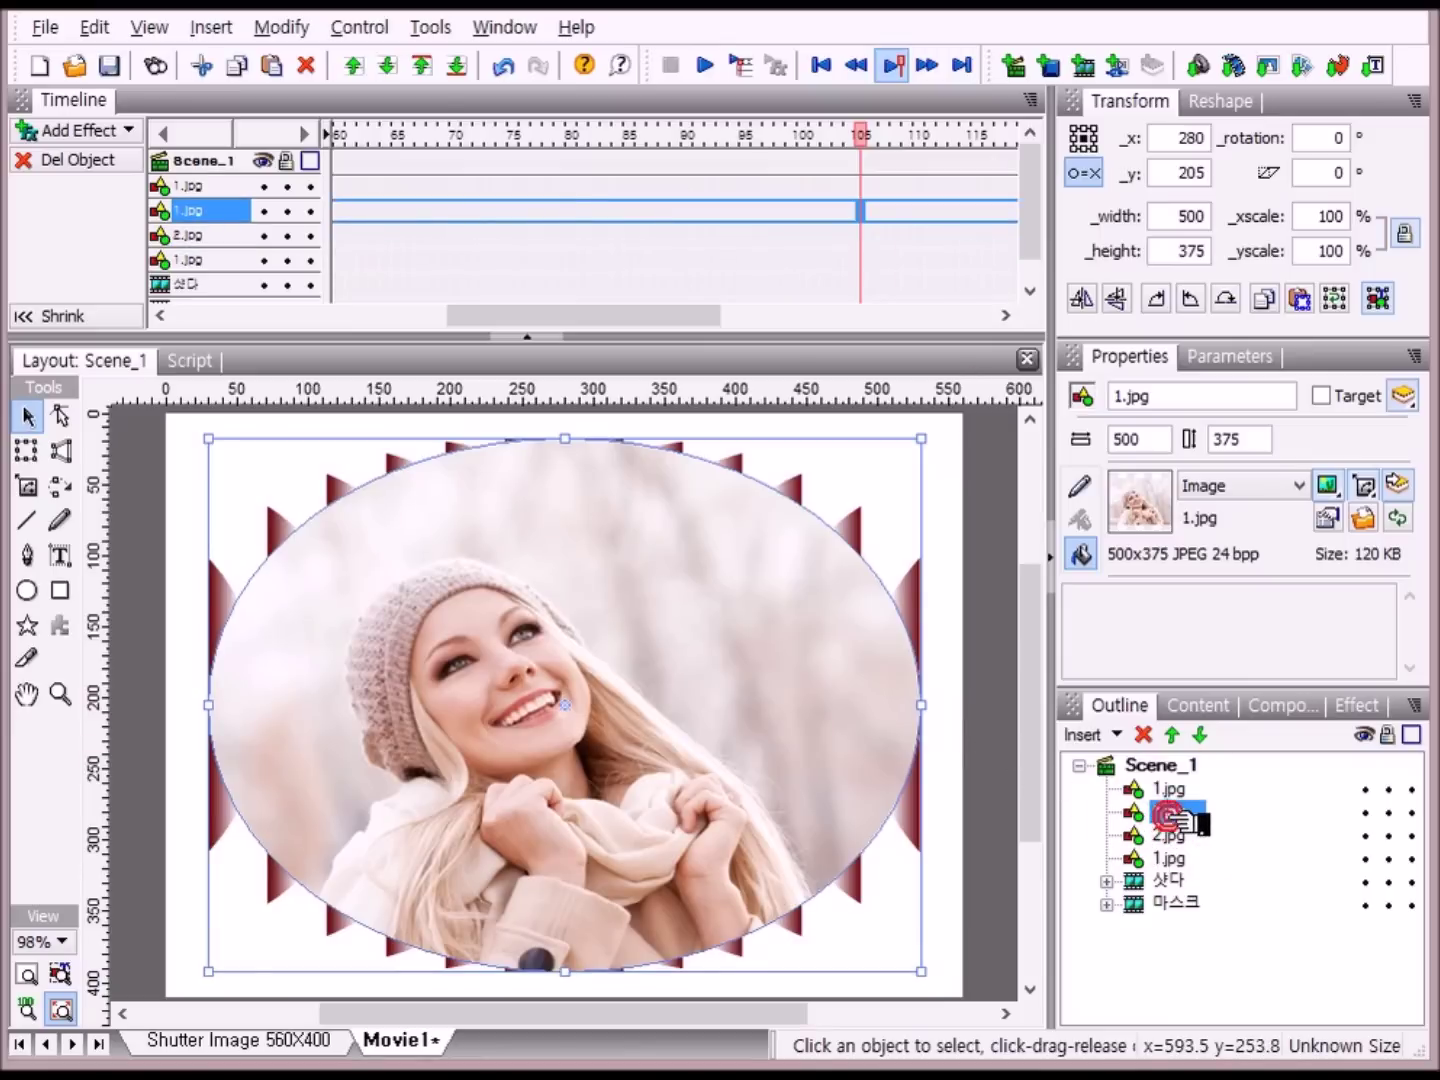
text(3.)
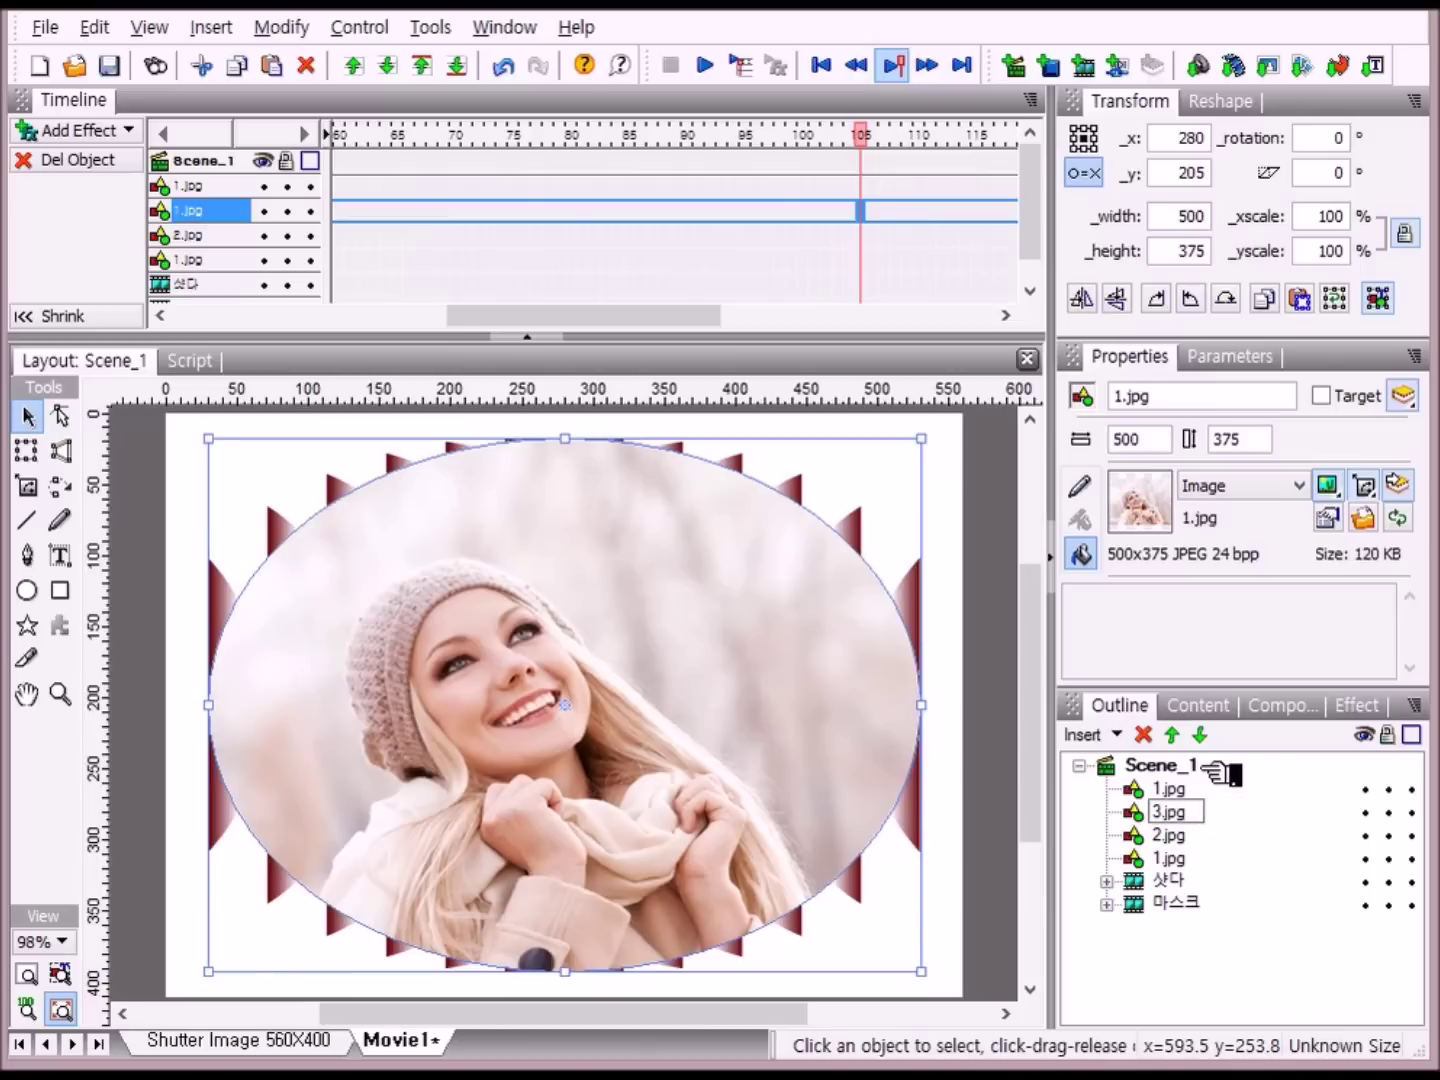
text(jpg)
click(1167, 790)
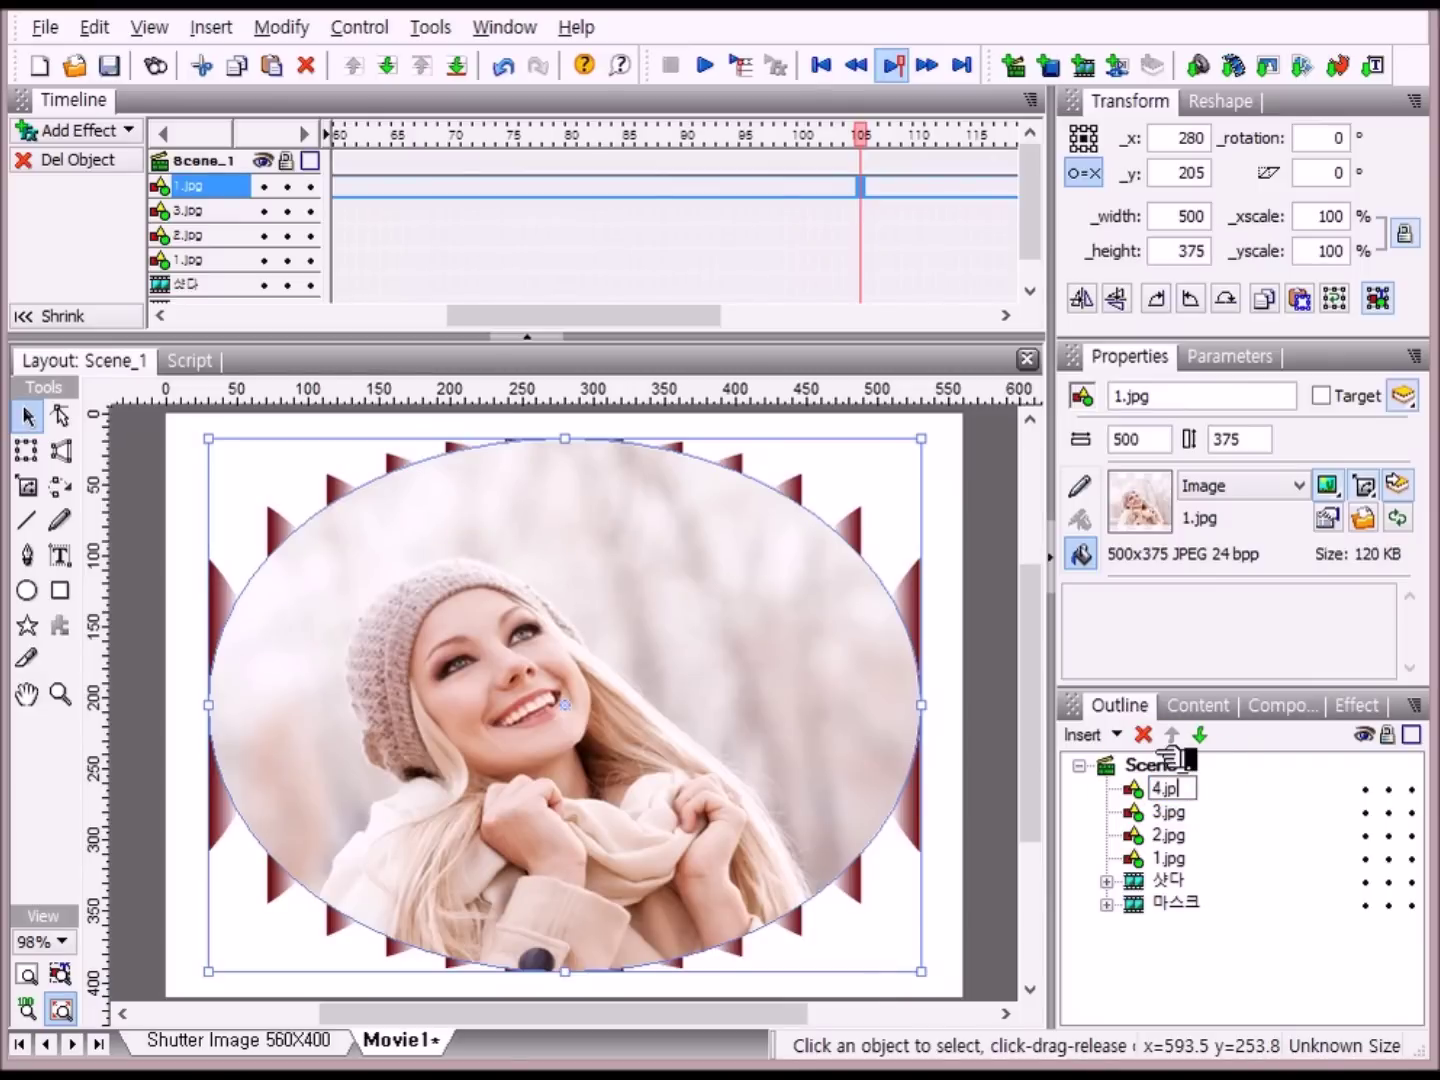
key(Return)
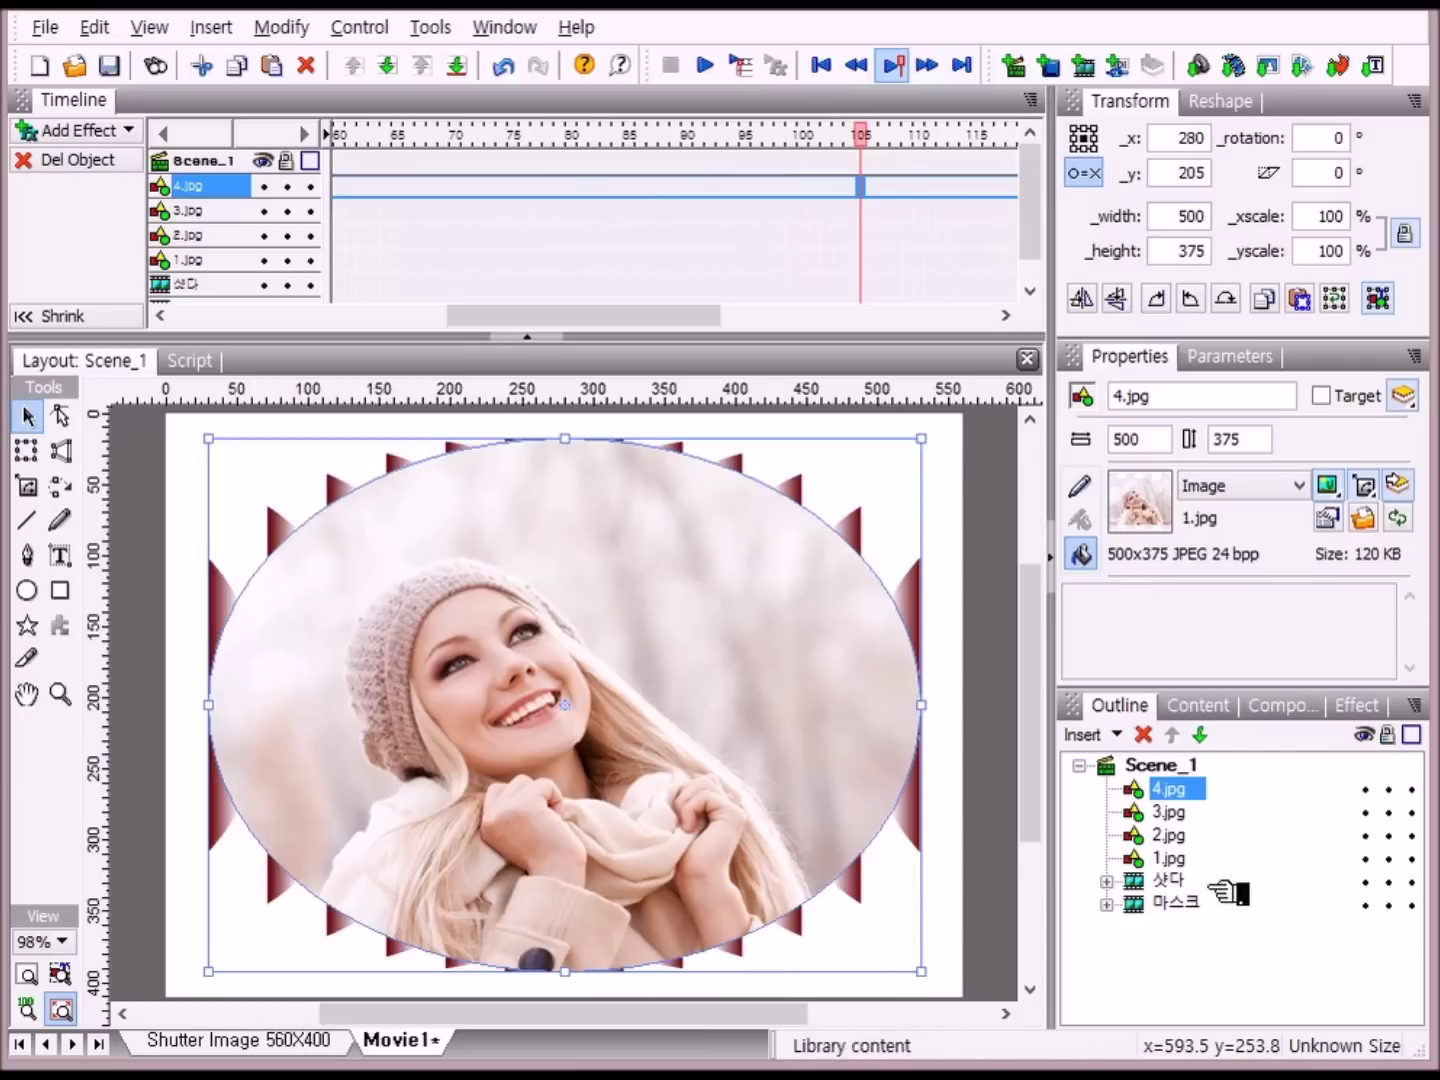
- Group the 1.jpg, 2.jpg, 3.jpg and 4.jpg shapes together as a movie clip
click(1164, 859)
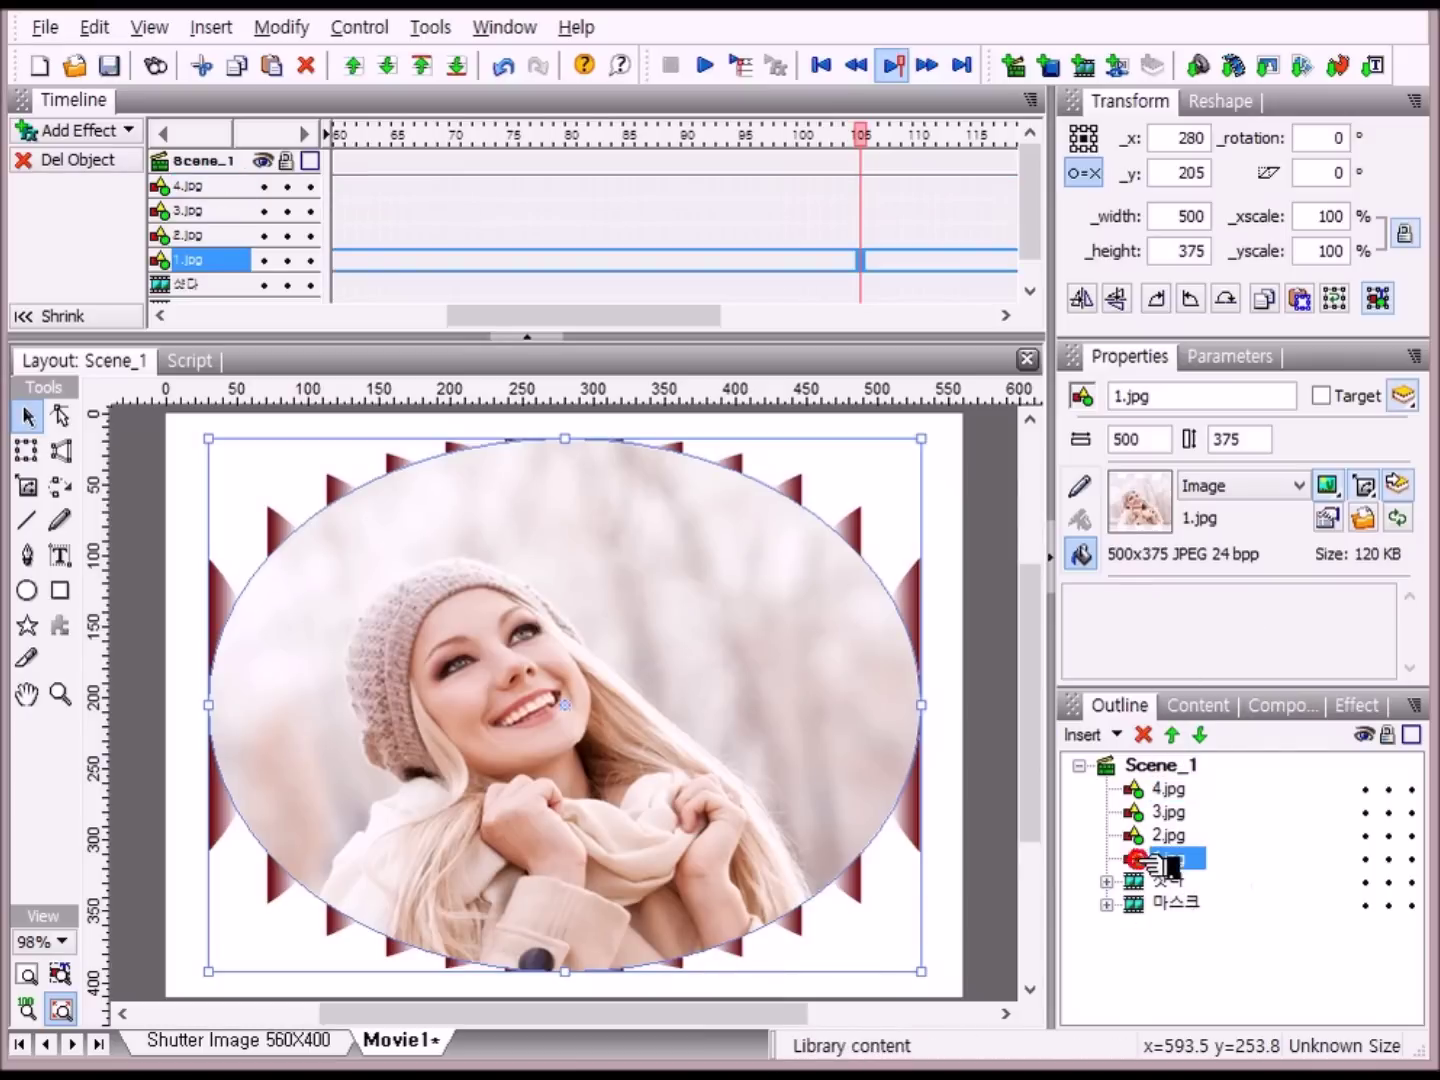
drag(1160, 862, 1164, 790)
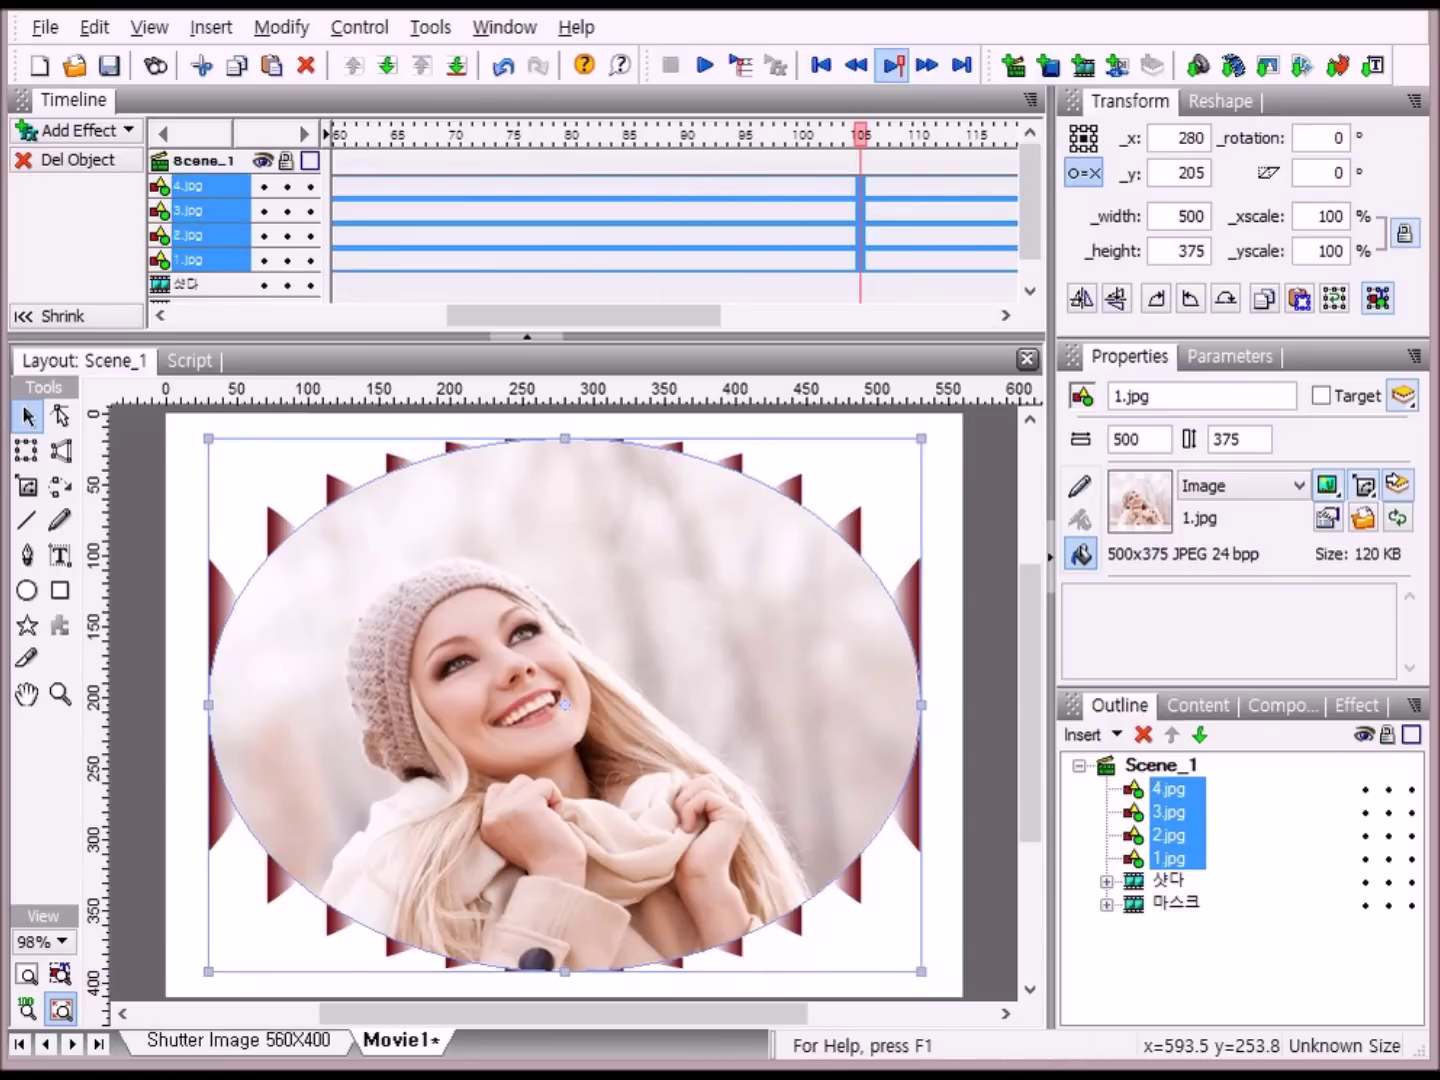
click(299, 32)
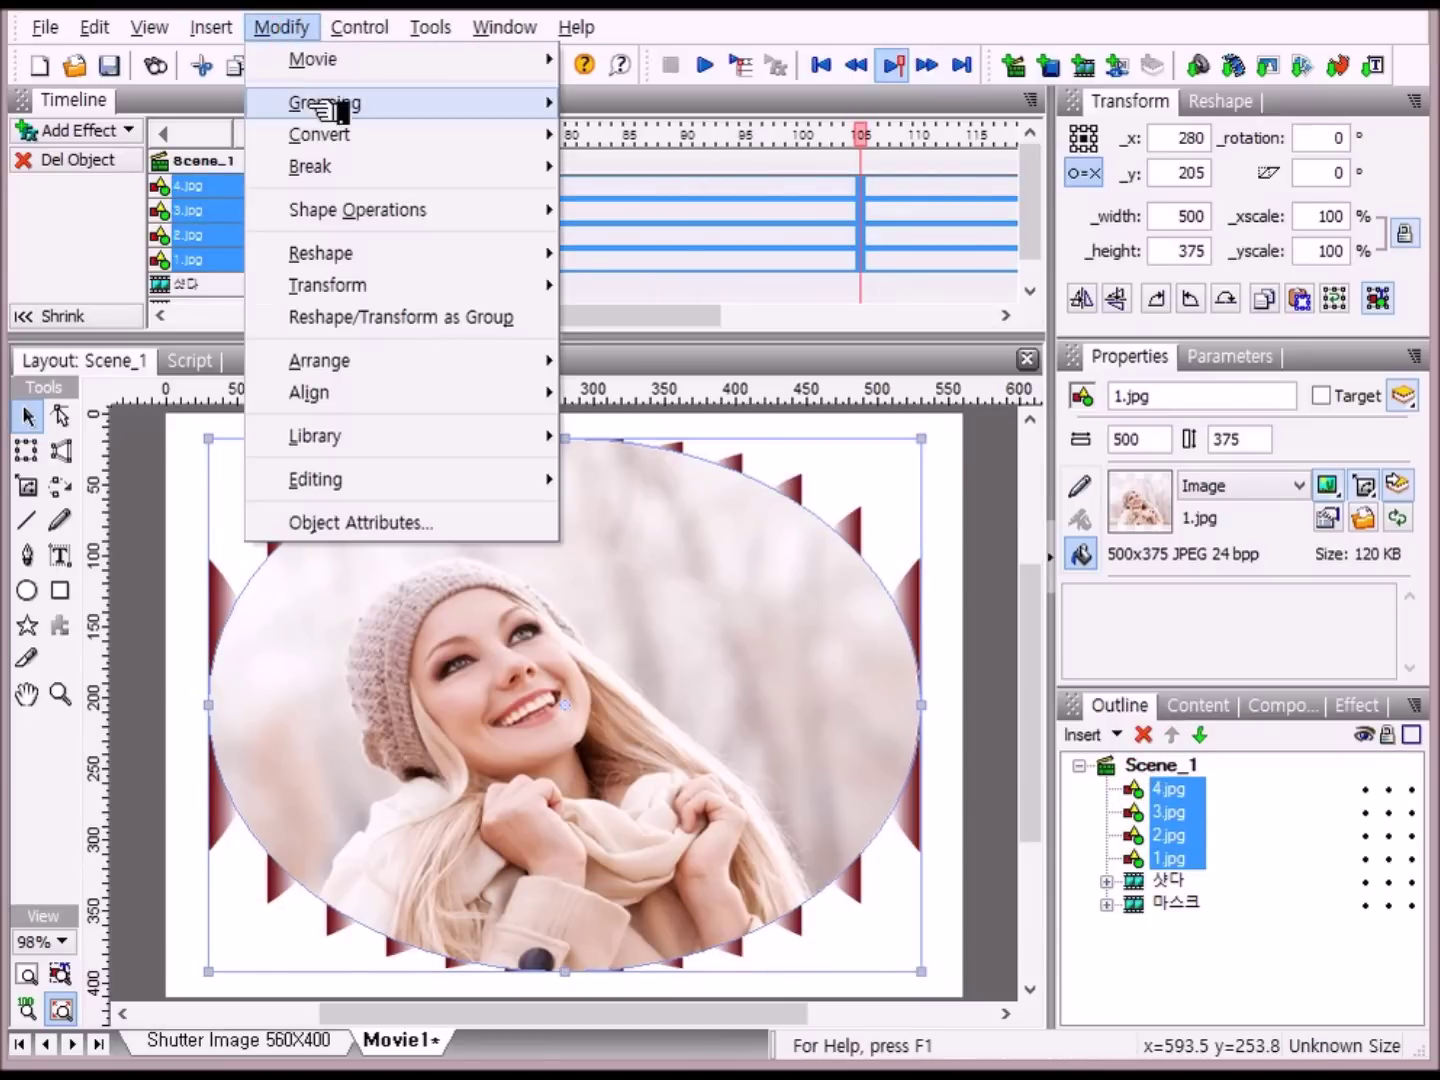
mouse_move(333, 104)
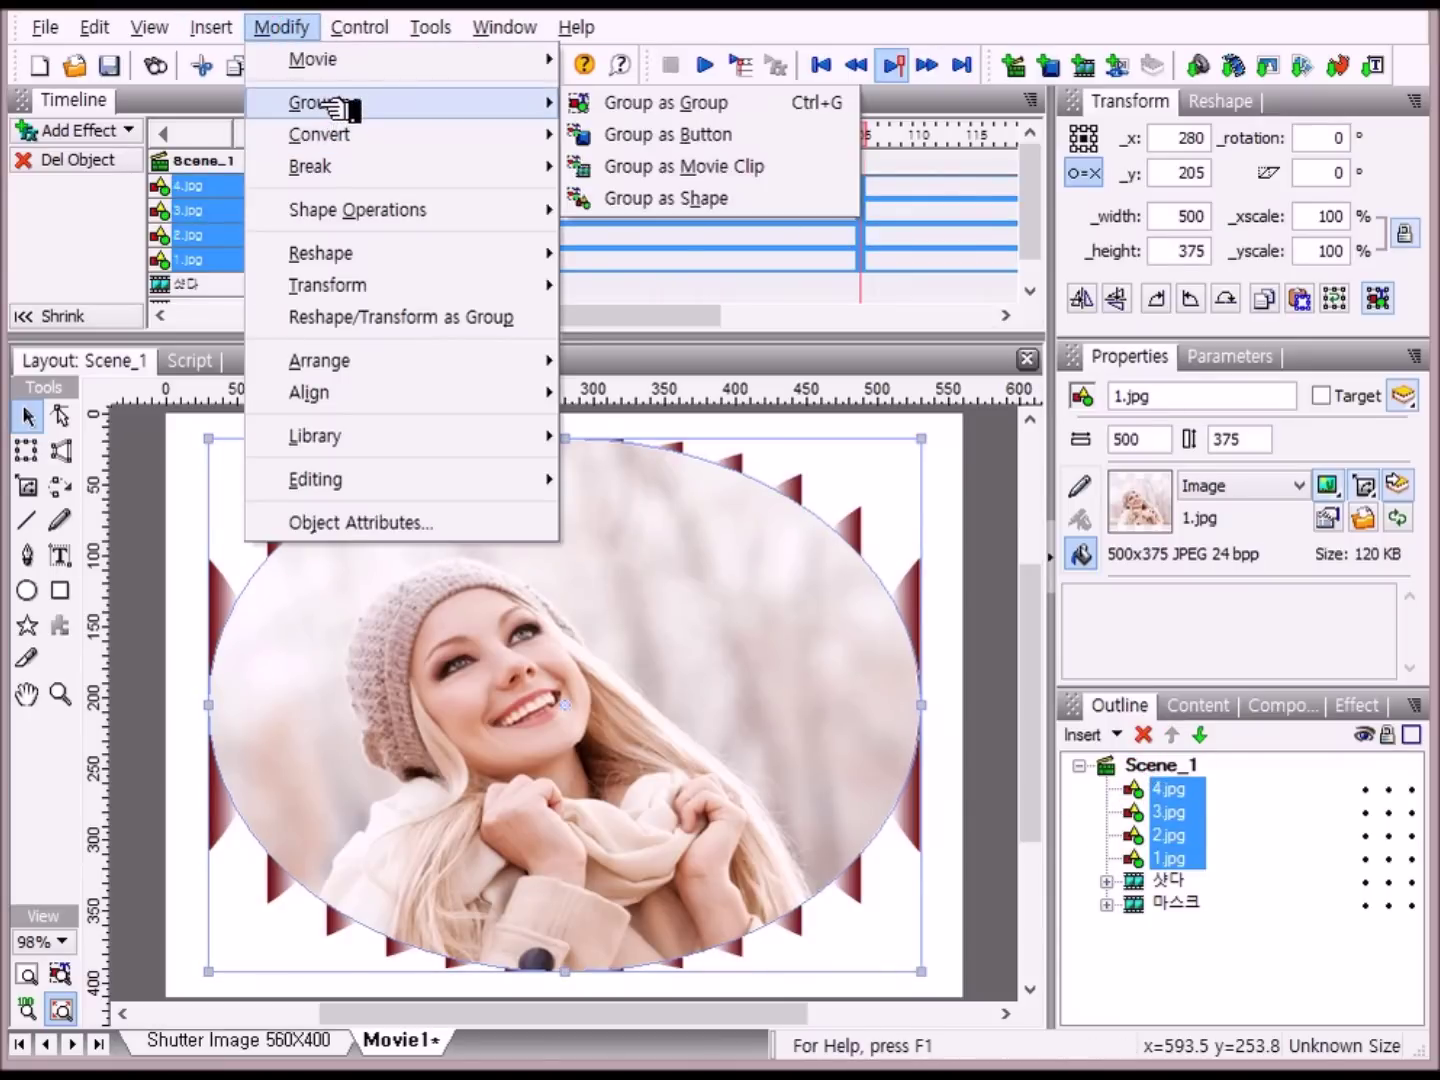
click(775, 172)
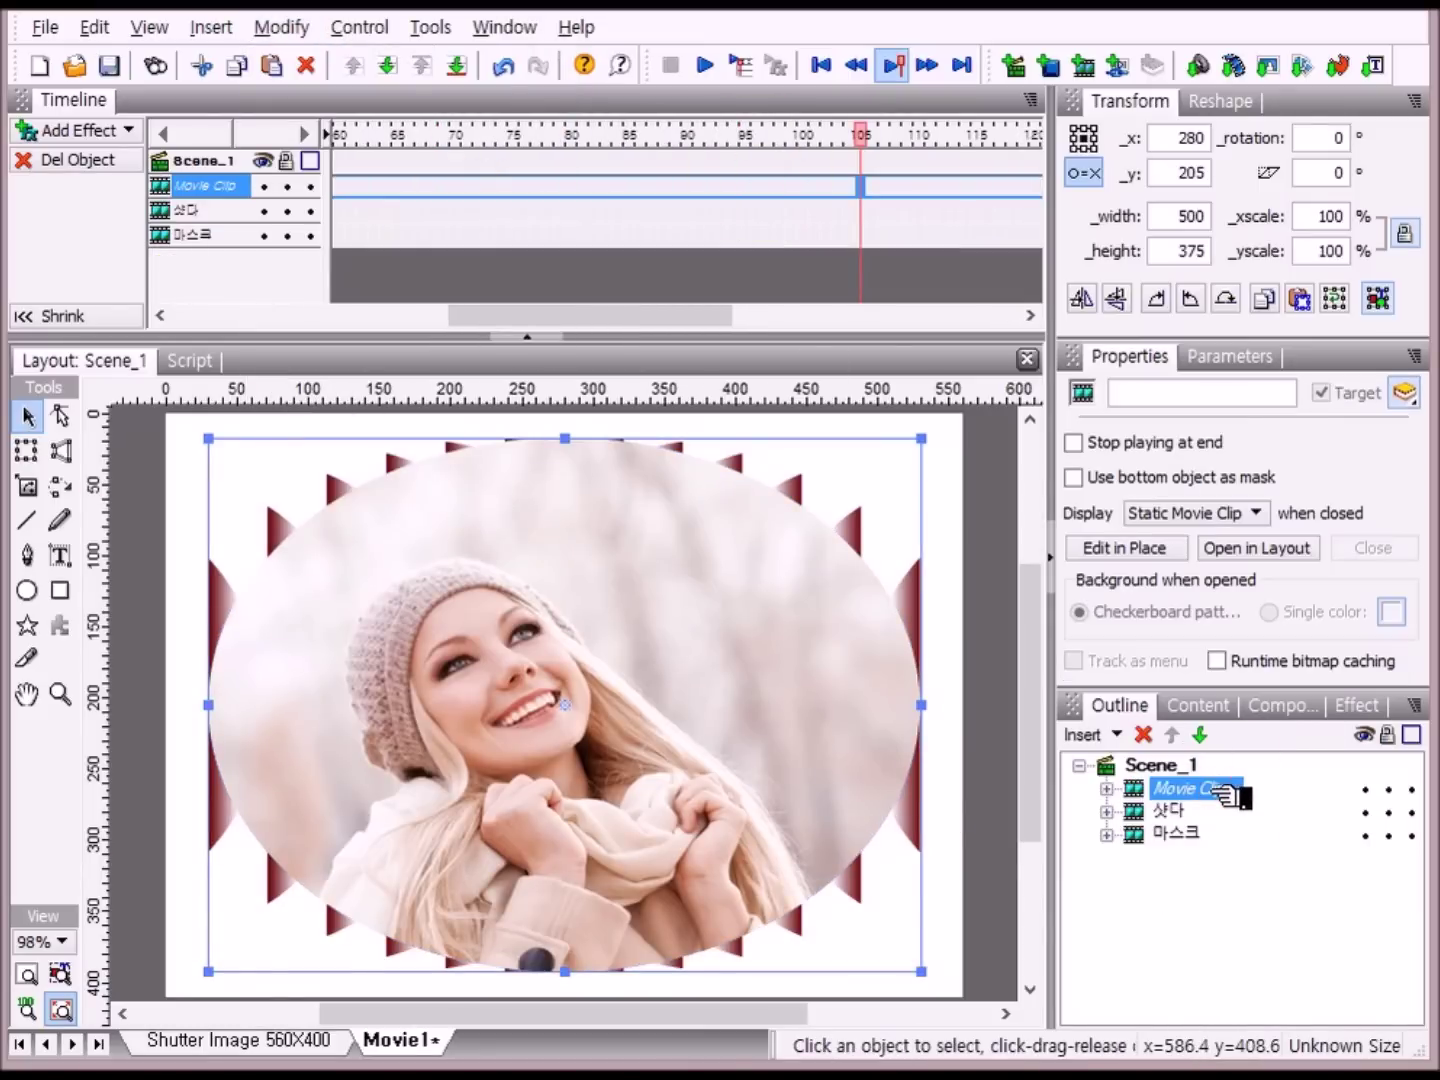
- Rename the new movie clip 사진 and move it behind the 샷다 and 마스크 clips
click(1213, 790)
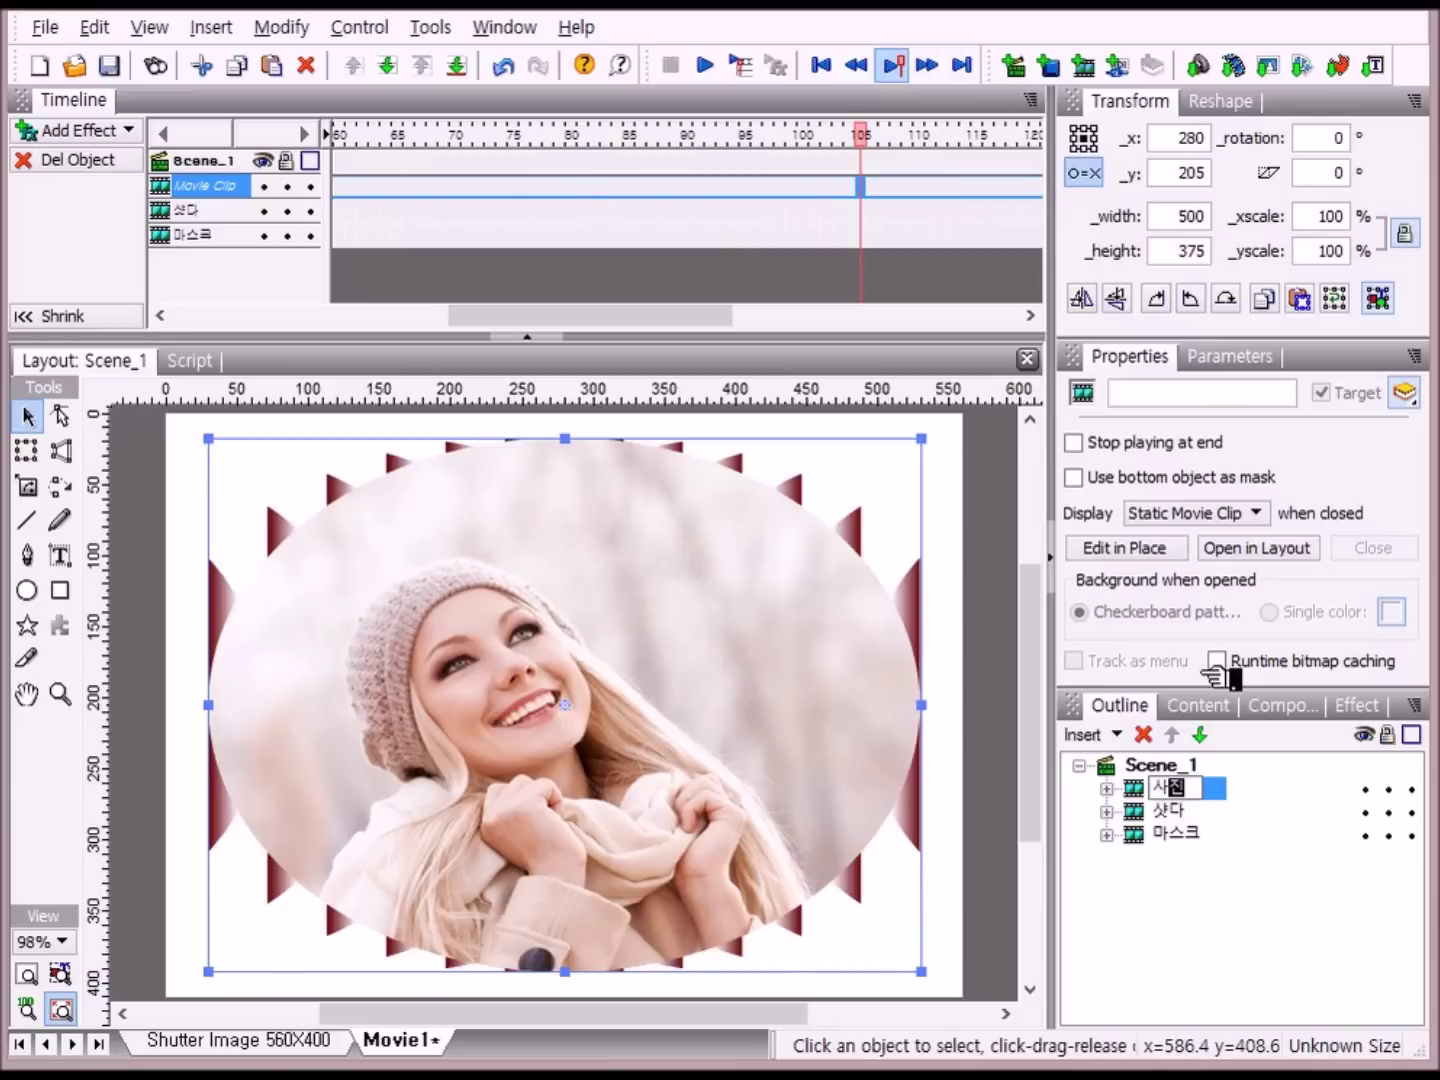
key(Return)
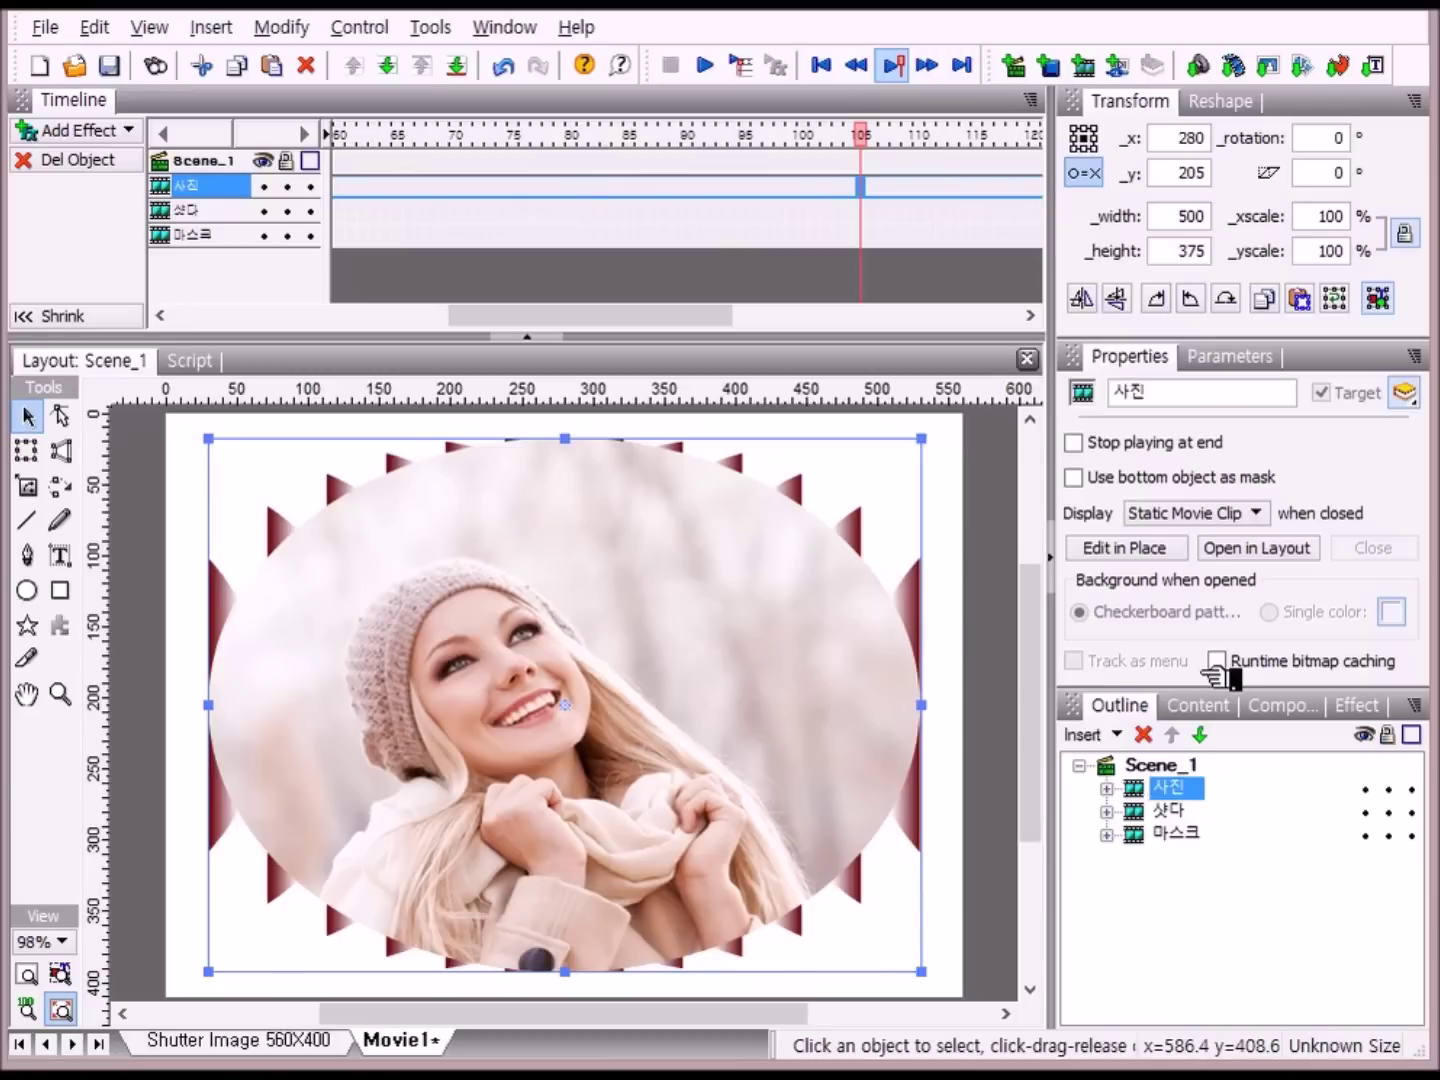
click(1203, 737)
click(1202, 737)
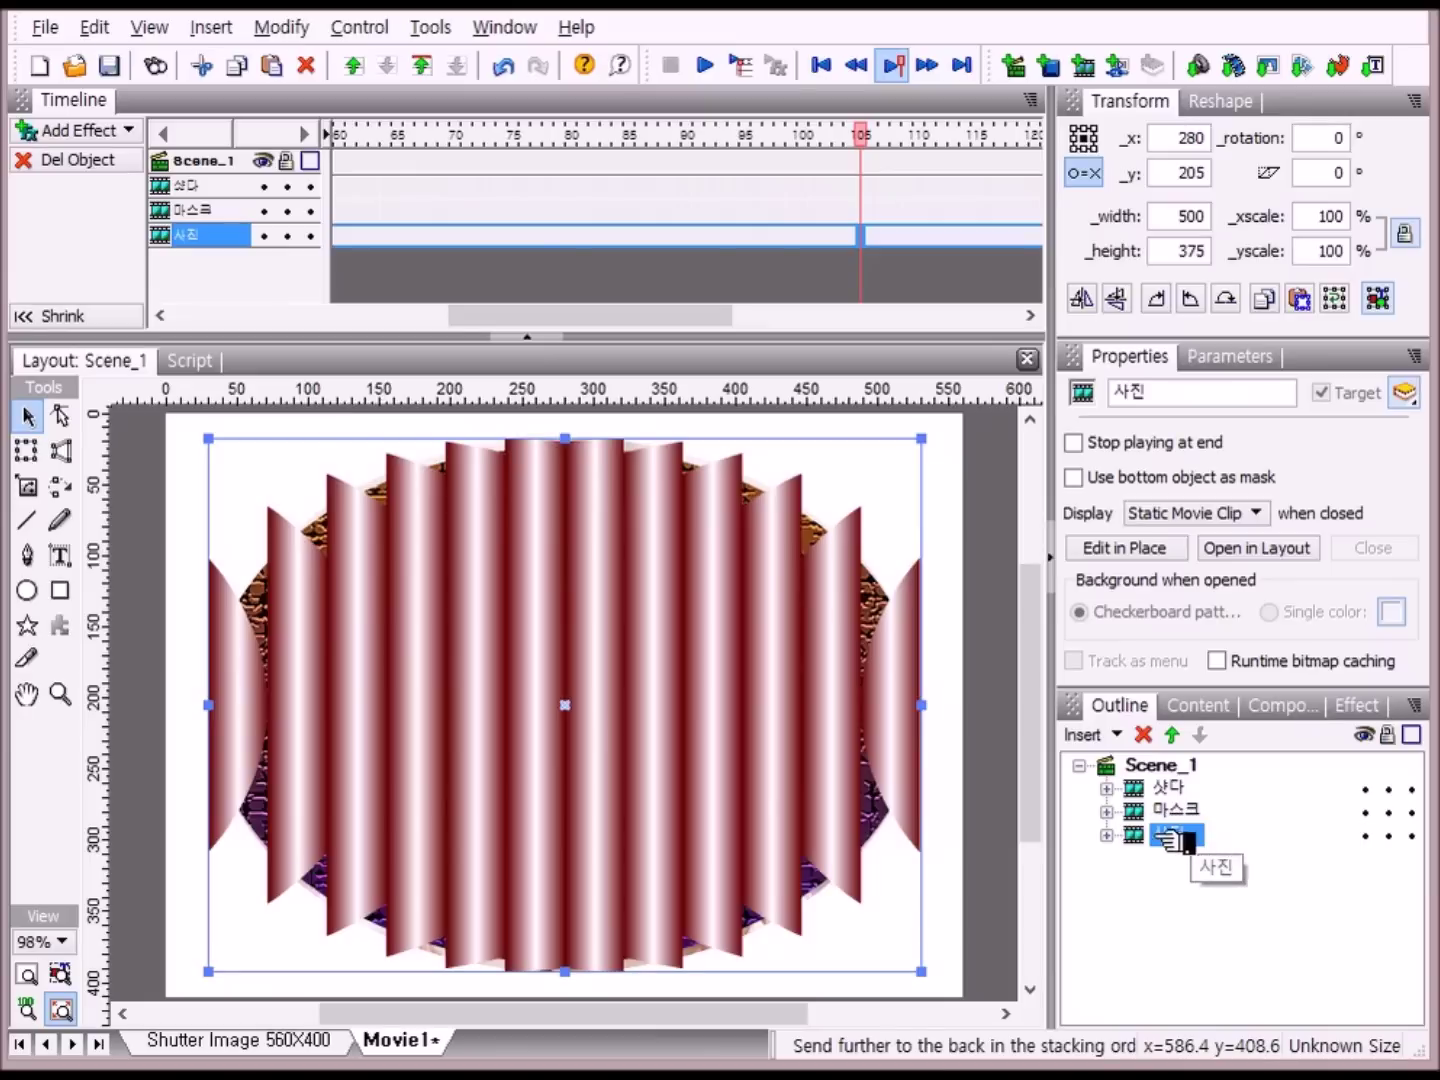
- Replace the image fill of the 2.jpg shape inside the 사진 clip with 2.jpg from the 샷다이미지 folder
double_click(1105, 836)
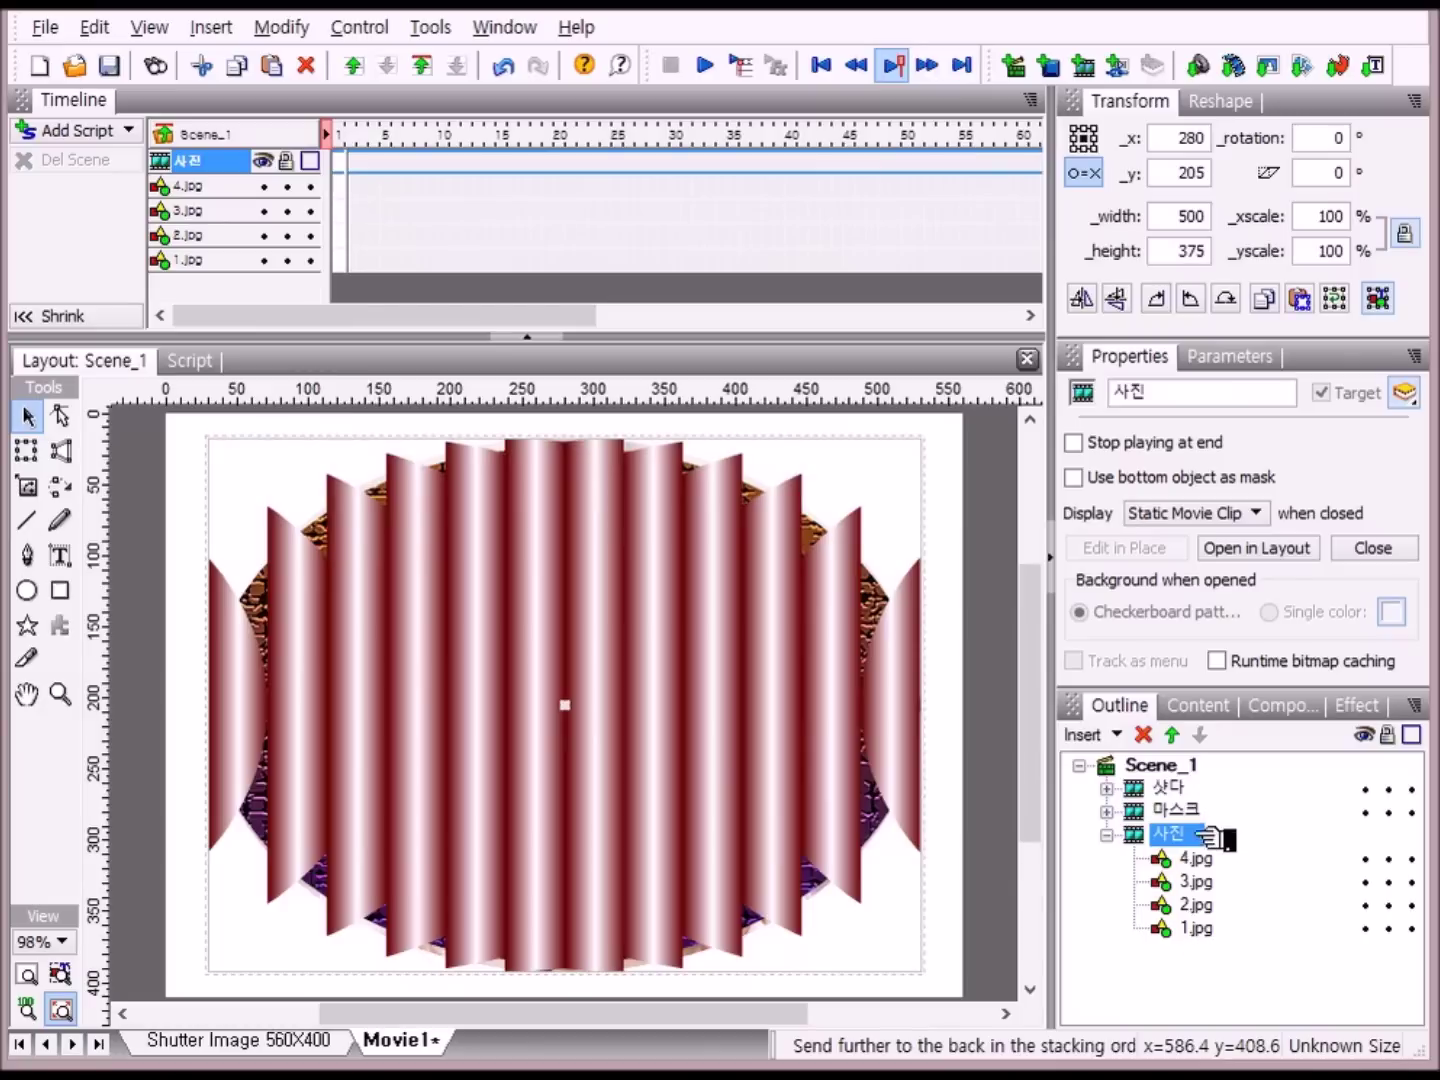
click(1195, 904)
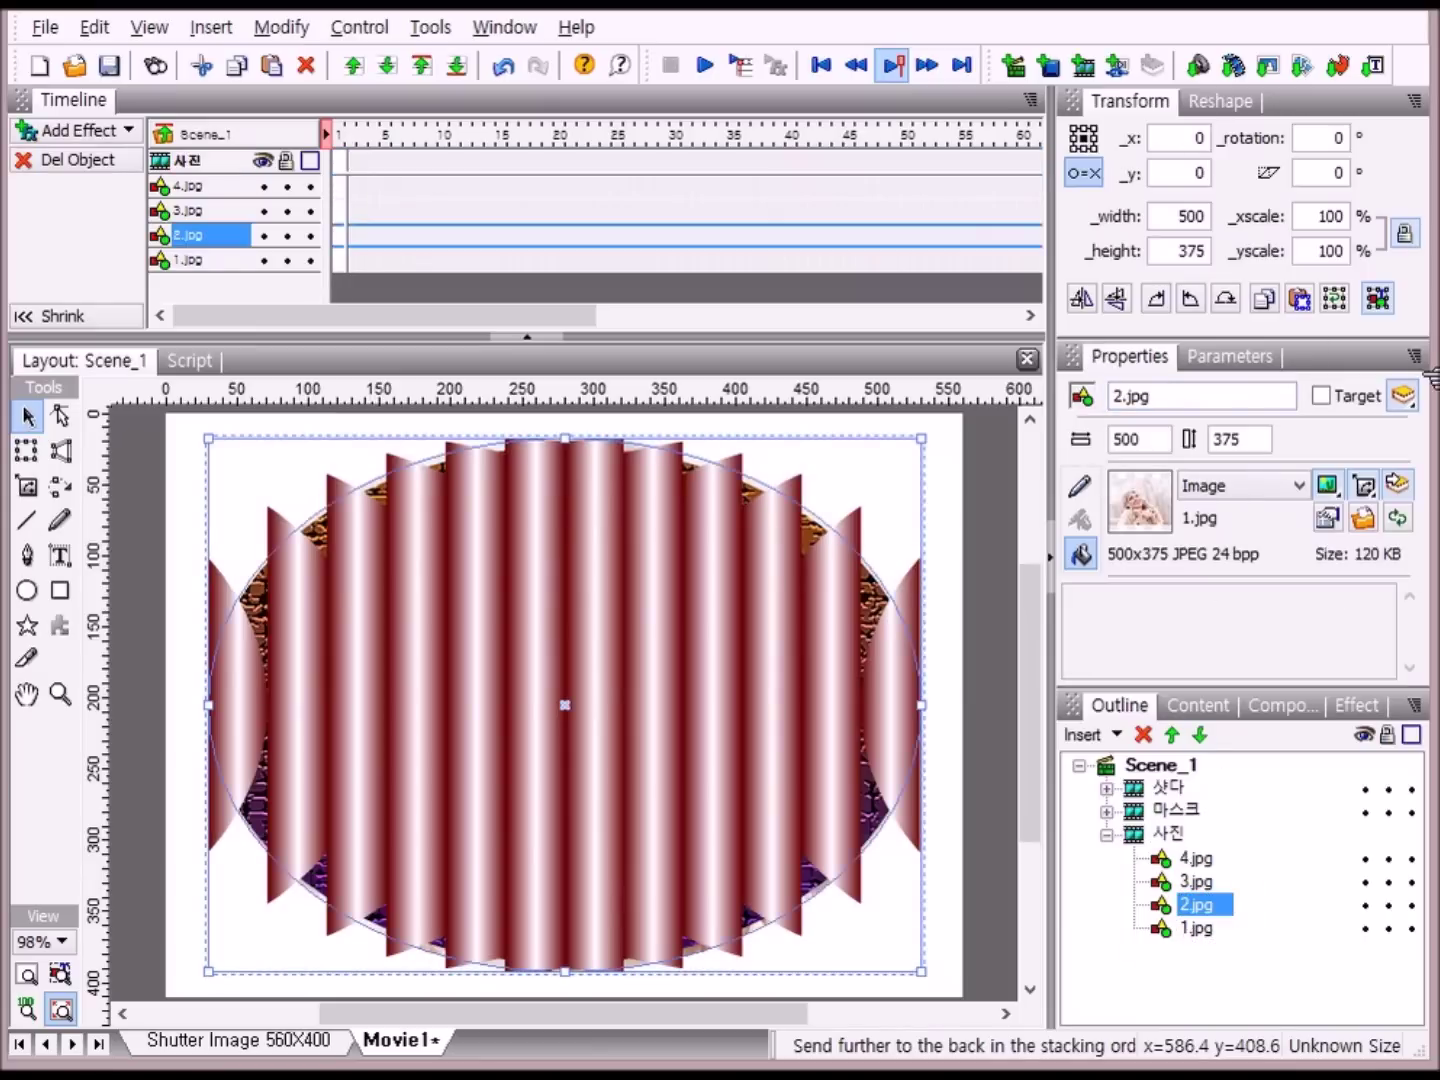
click(1364, 518)
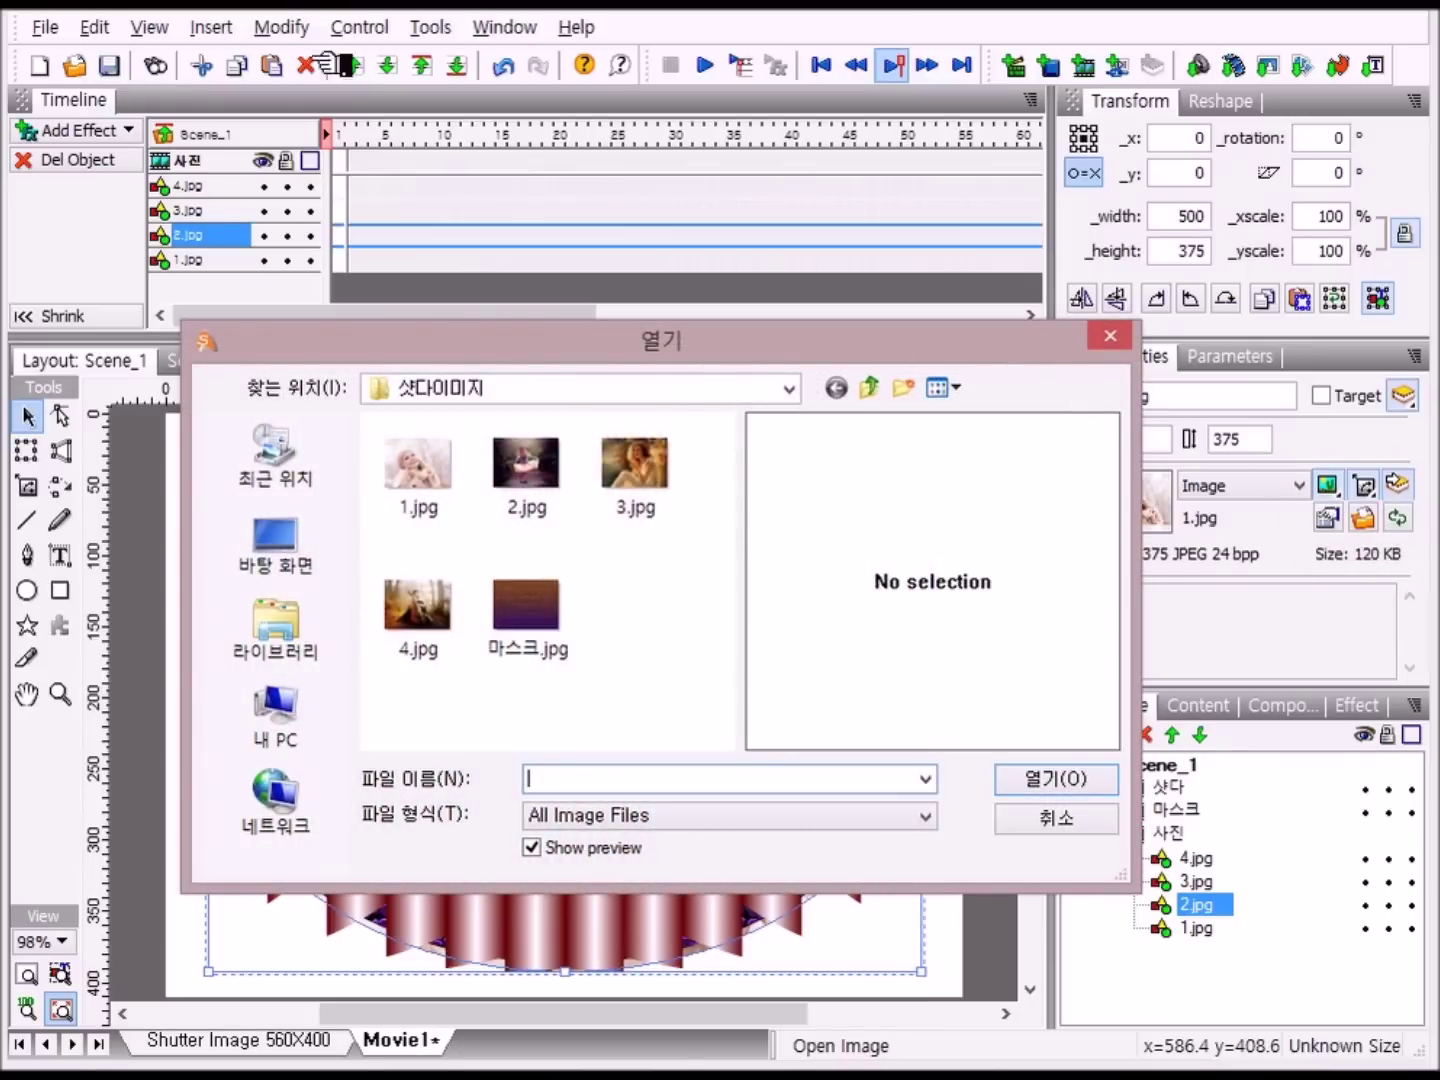
click(548, 470)
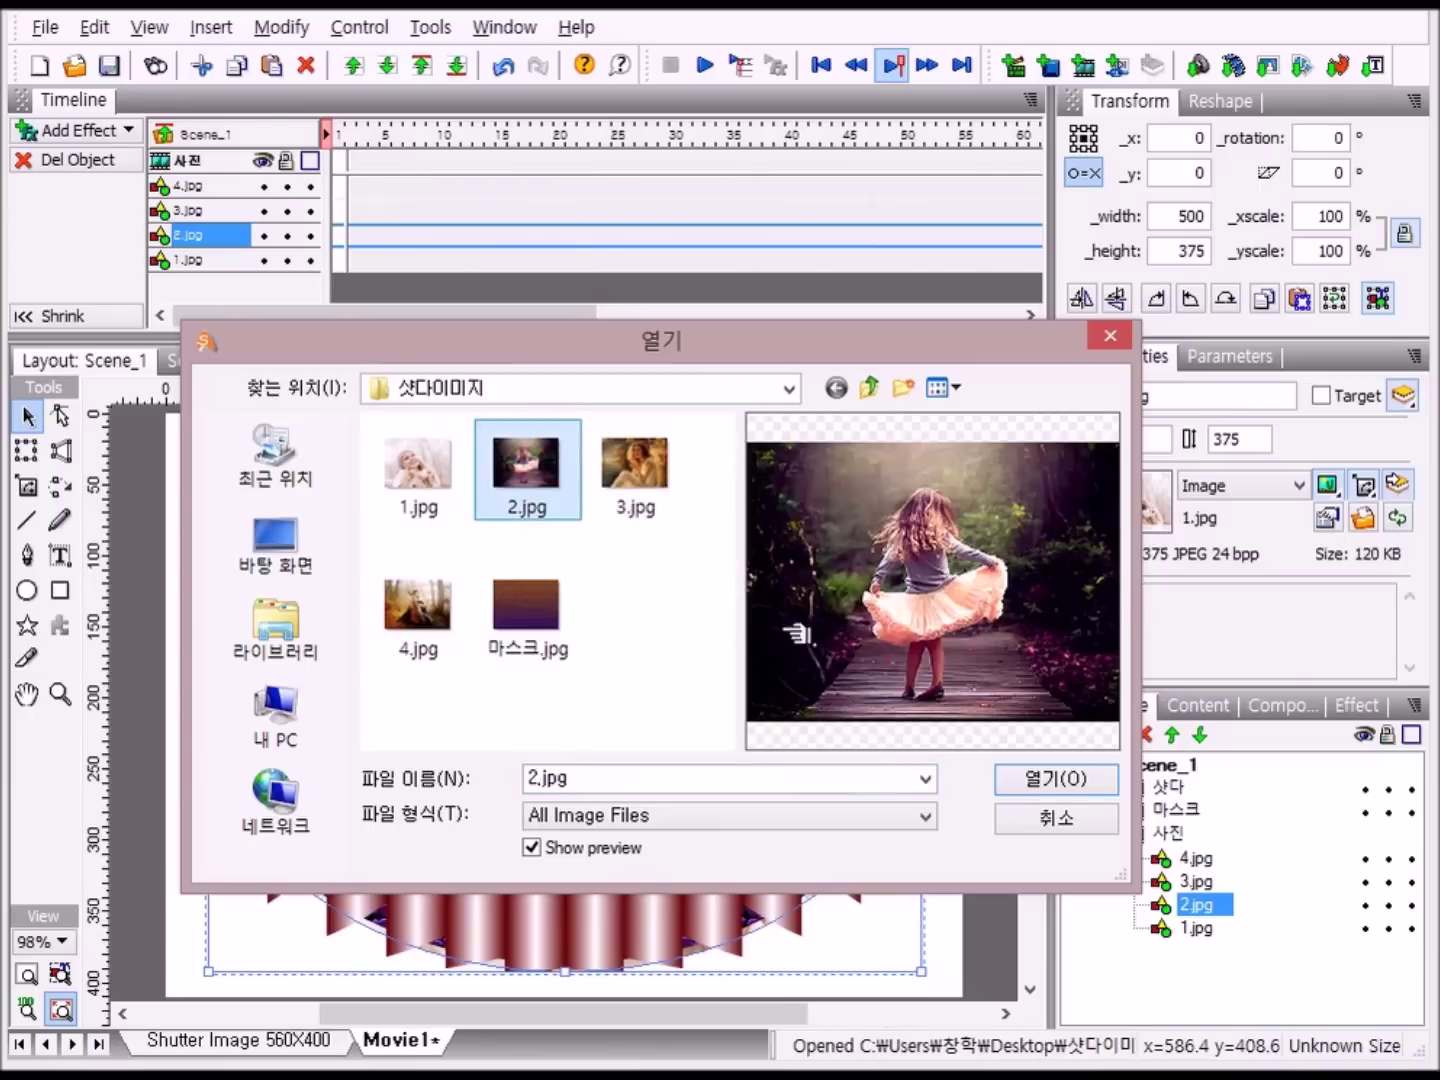
click(1050, 787)
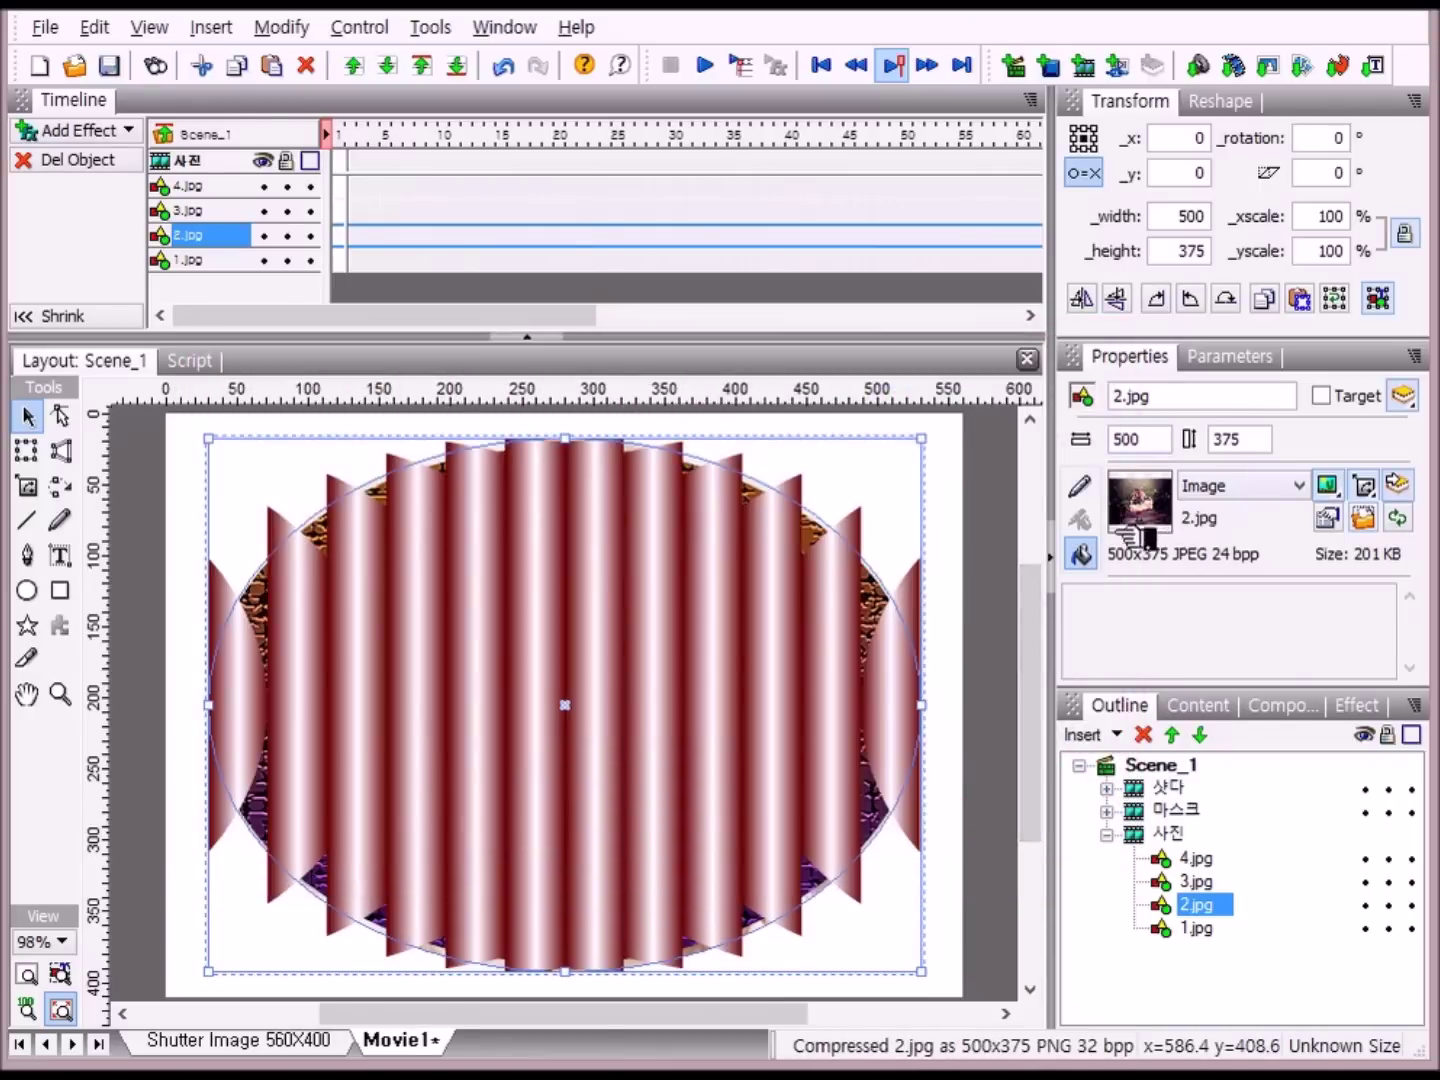
- Replace the image fill of the 3.jpg shape in the 사진 clip with the file 3.jpg
click(1195, 881)
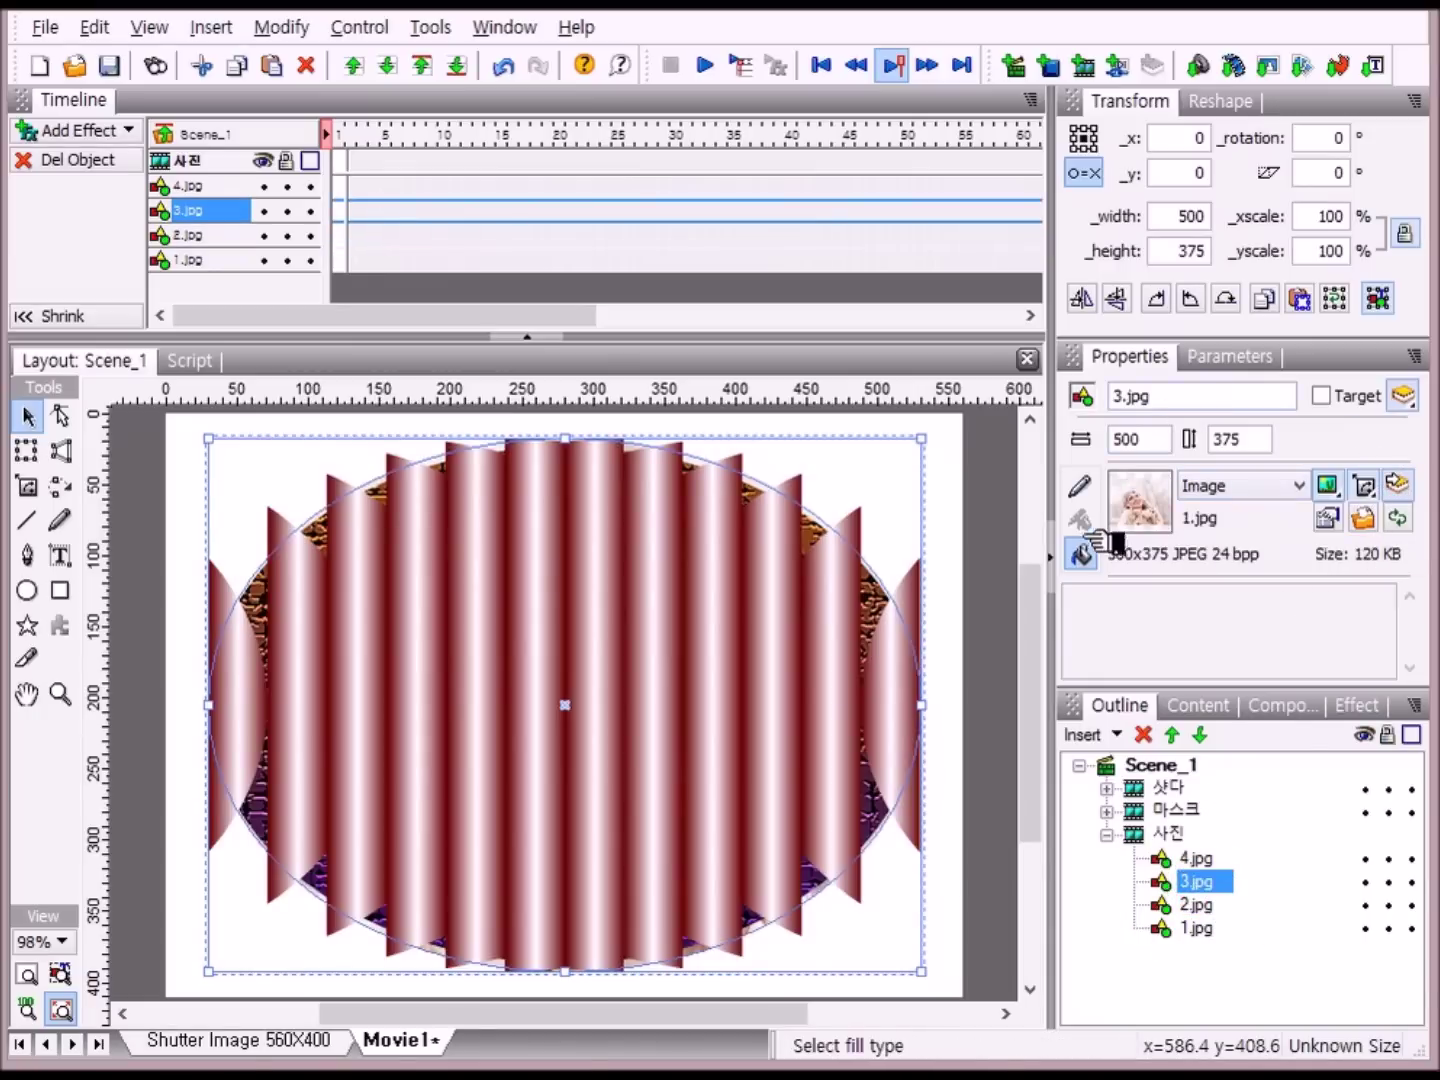
click(1385, 522)
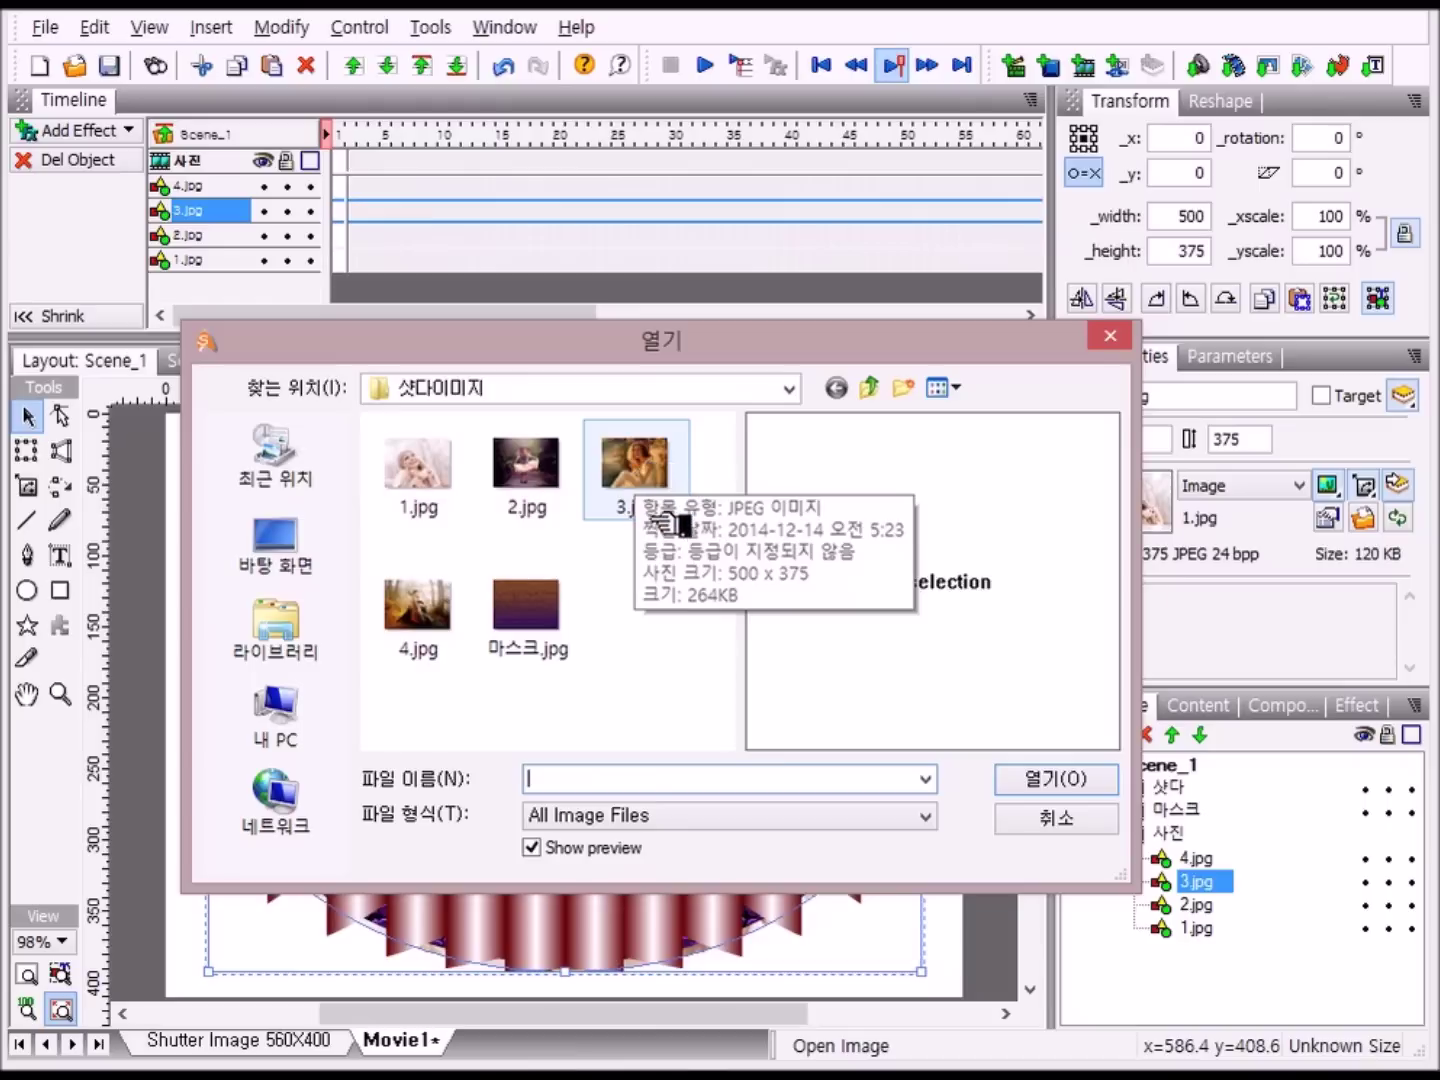
click(651, 478)
double_click(652, 478)
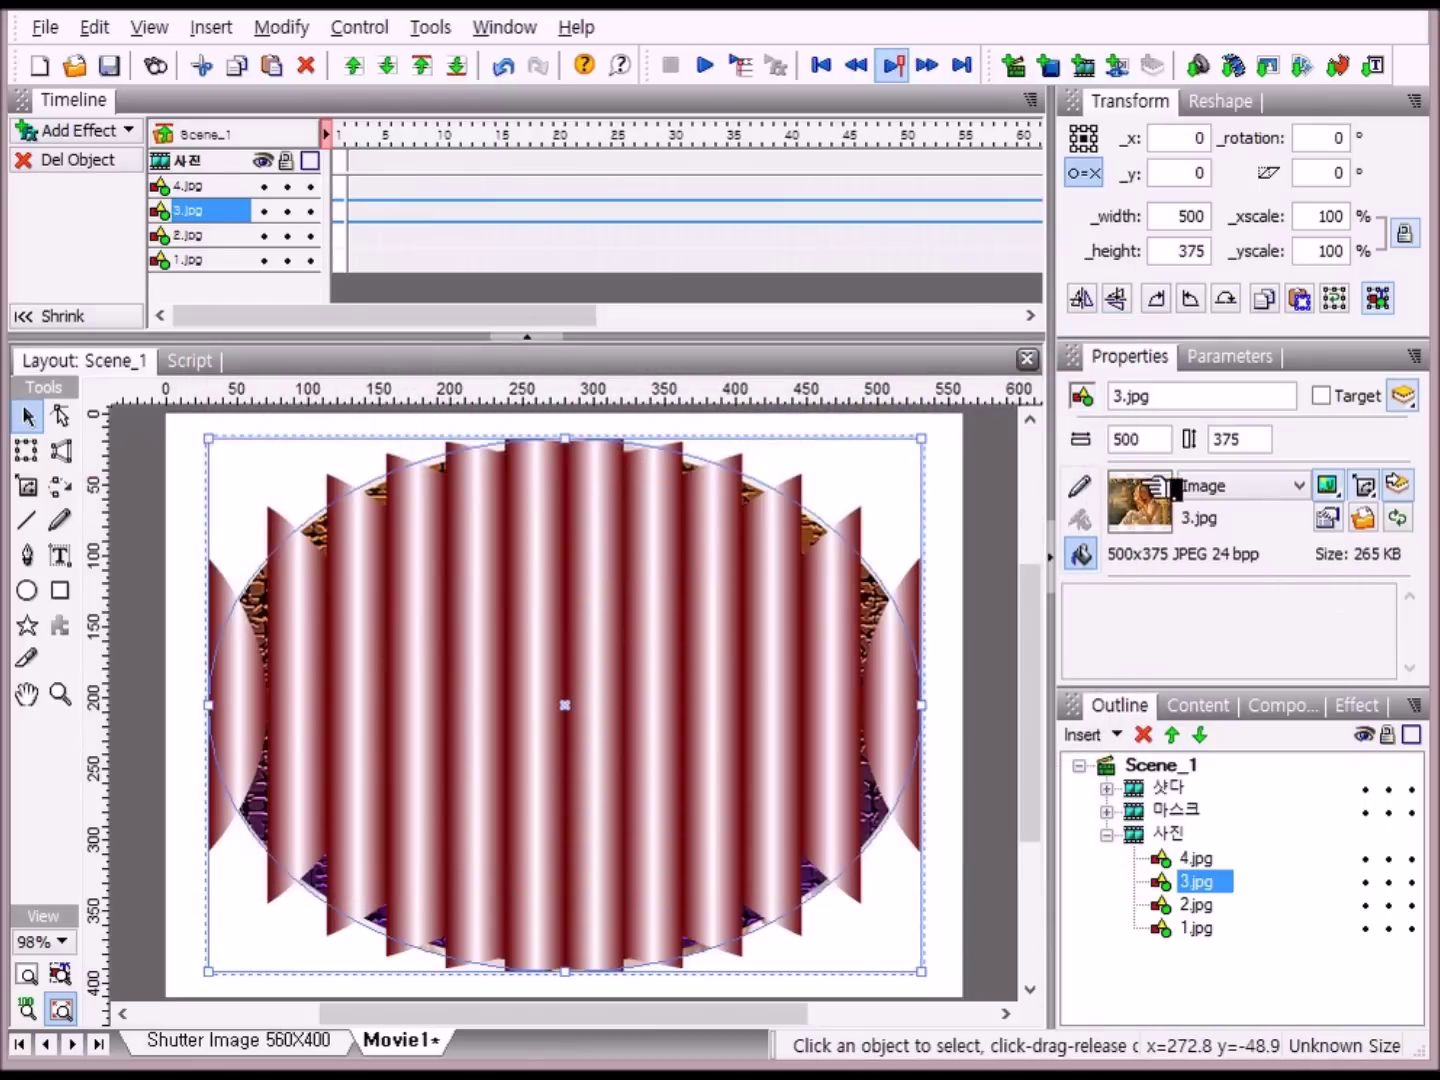
- Replace the image fill of the 4.jpg shape in the 사진 clip with the file 4.jpg
drag(1240, 876, 1196, 857)
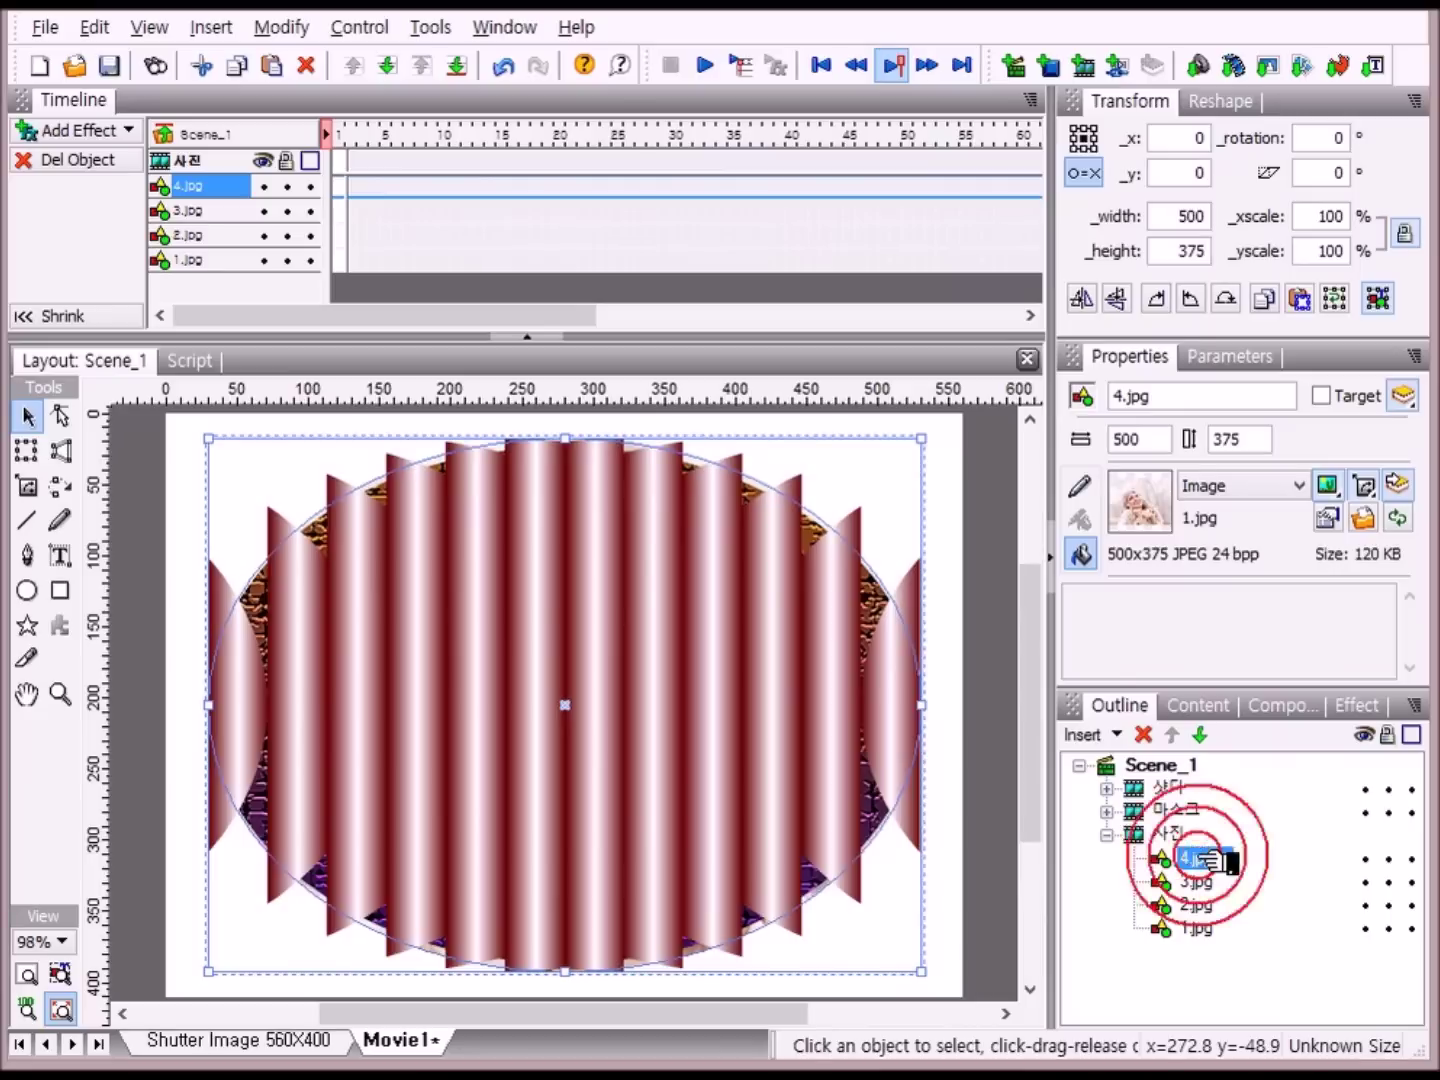
click(1378, 519)
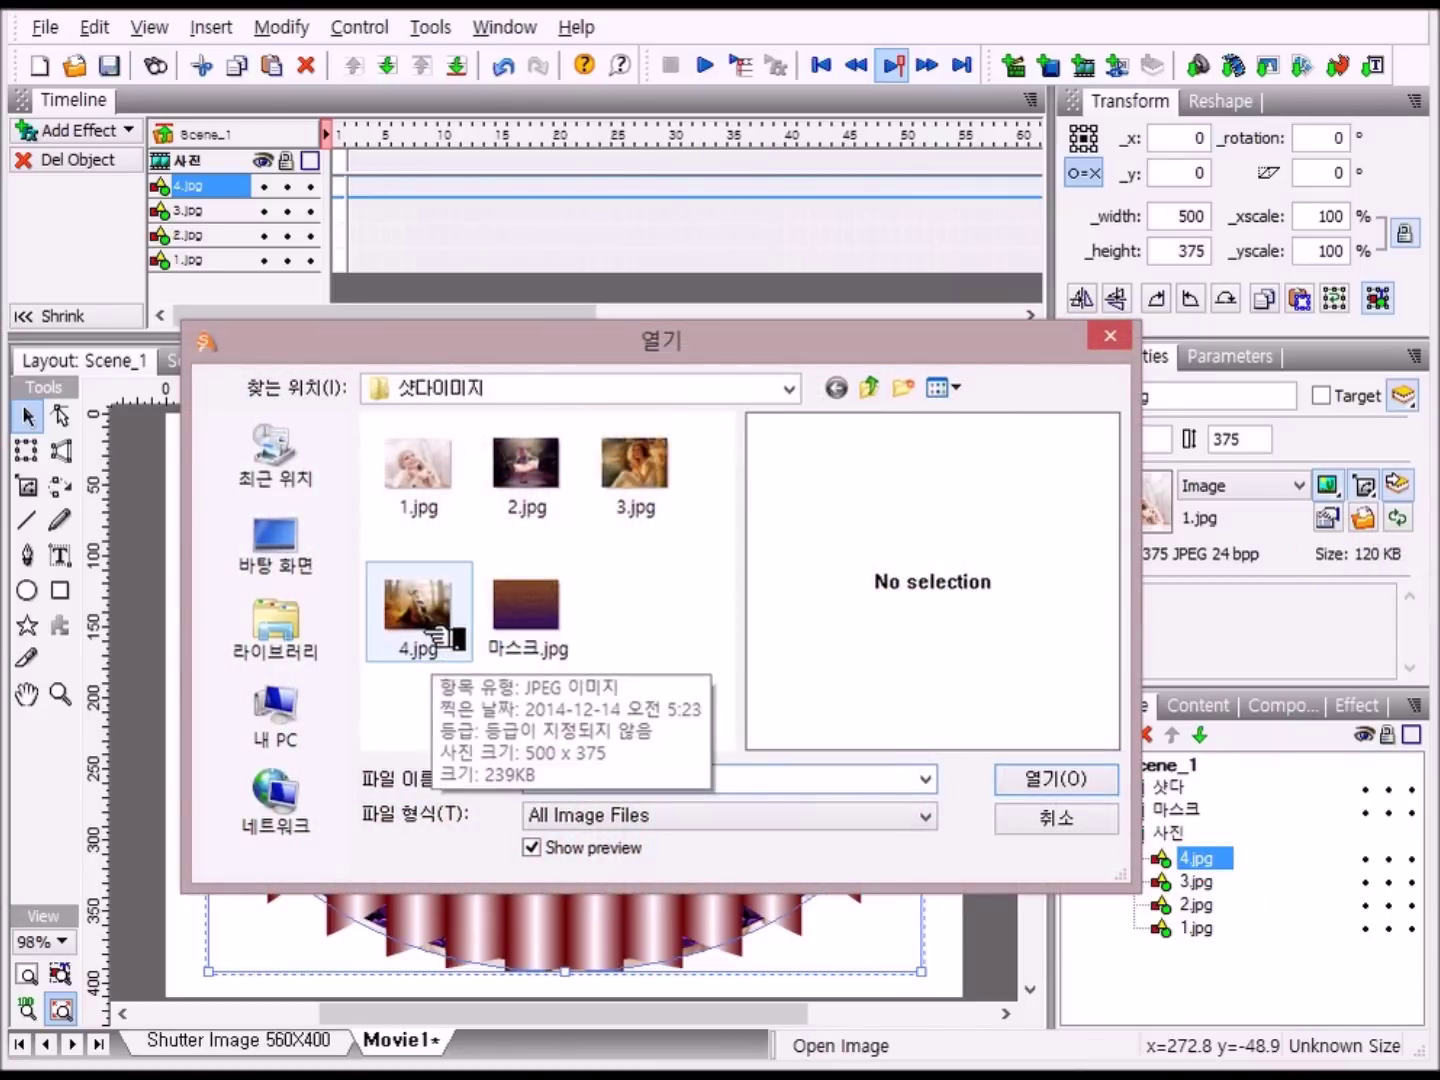
double_click(440, 626)
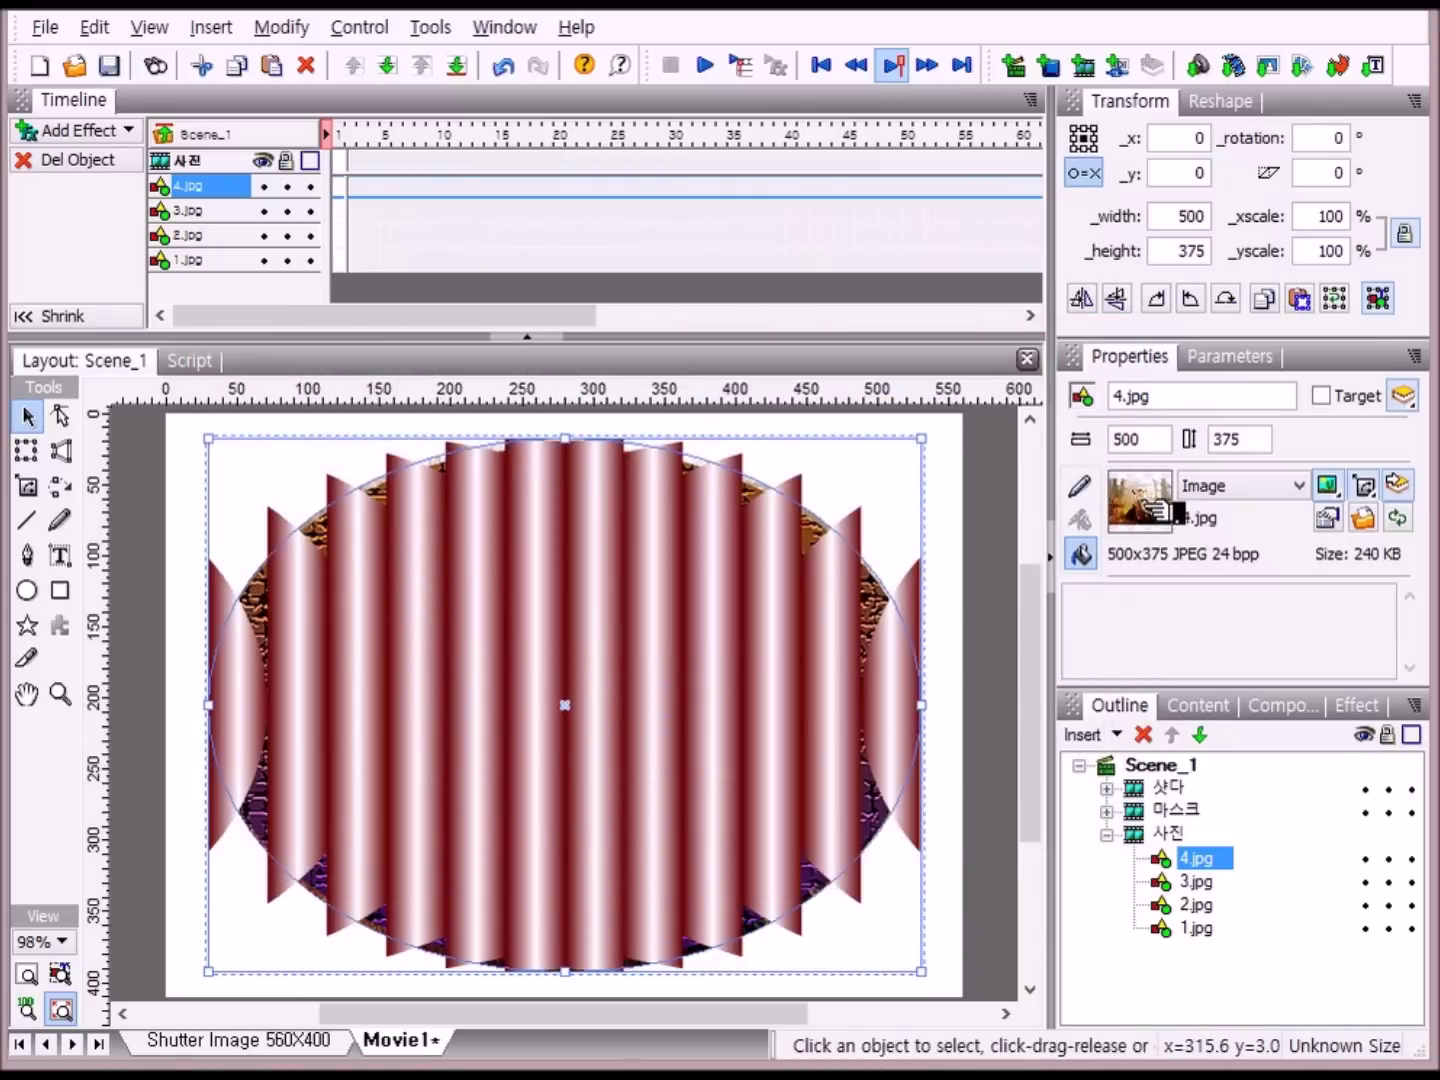
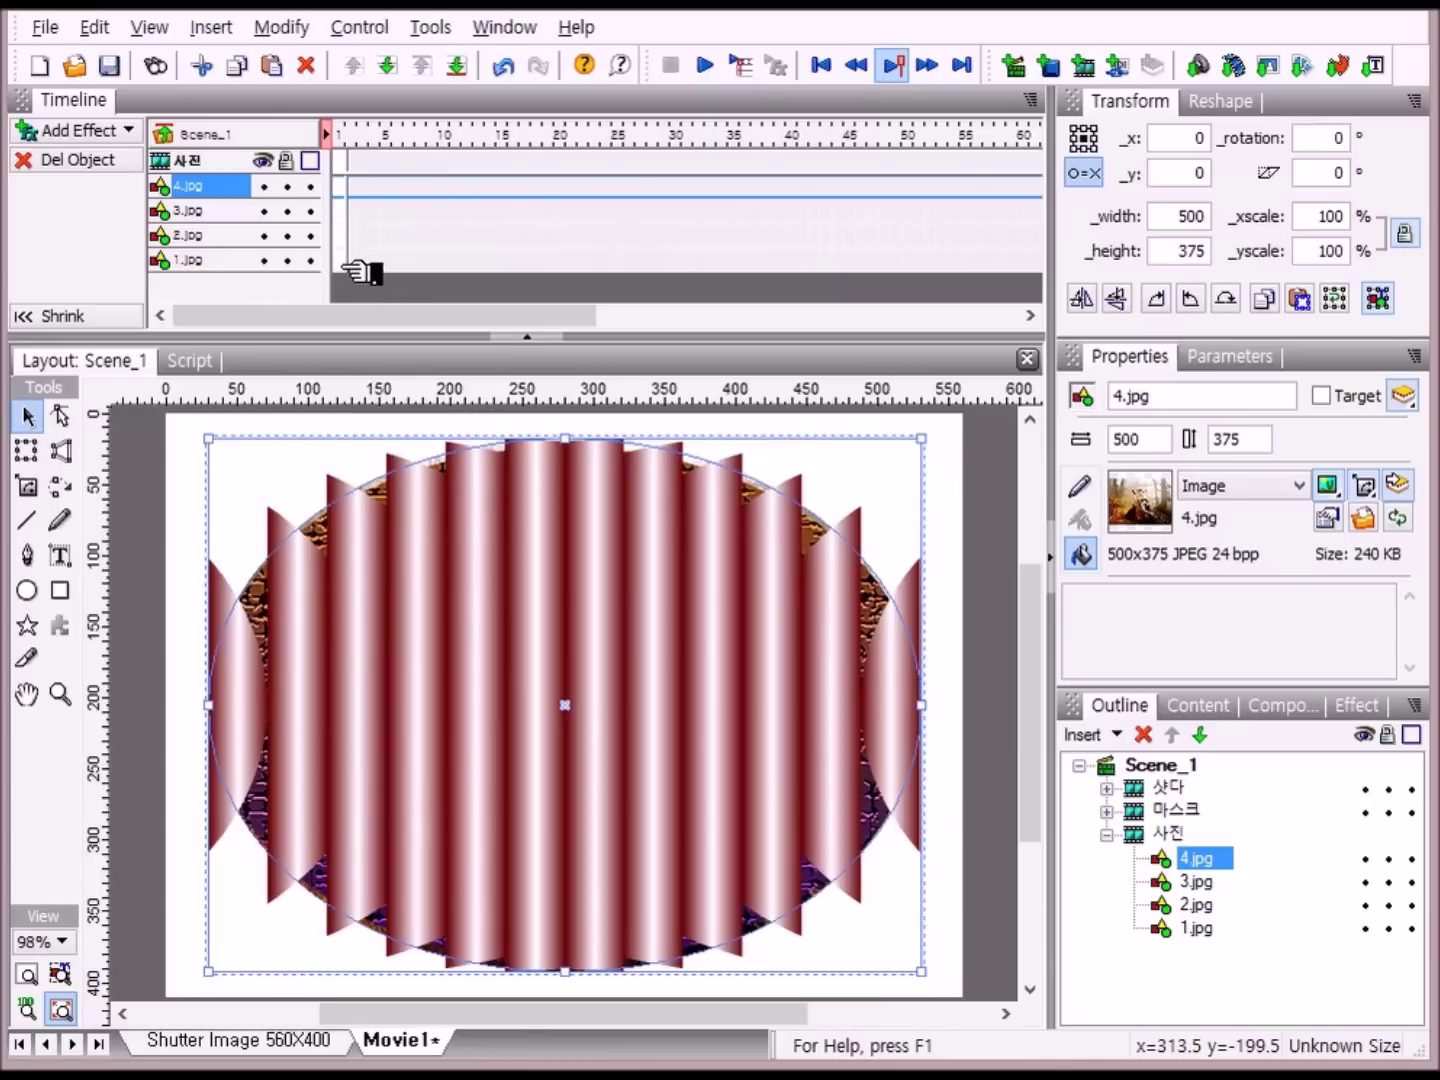
- Place 1.jpg at frame 1 of the 사진 clip's timeline and remove it at frame 105
right_click(345, 265)
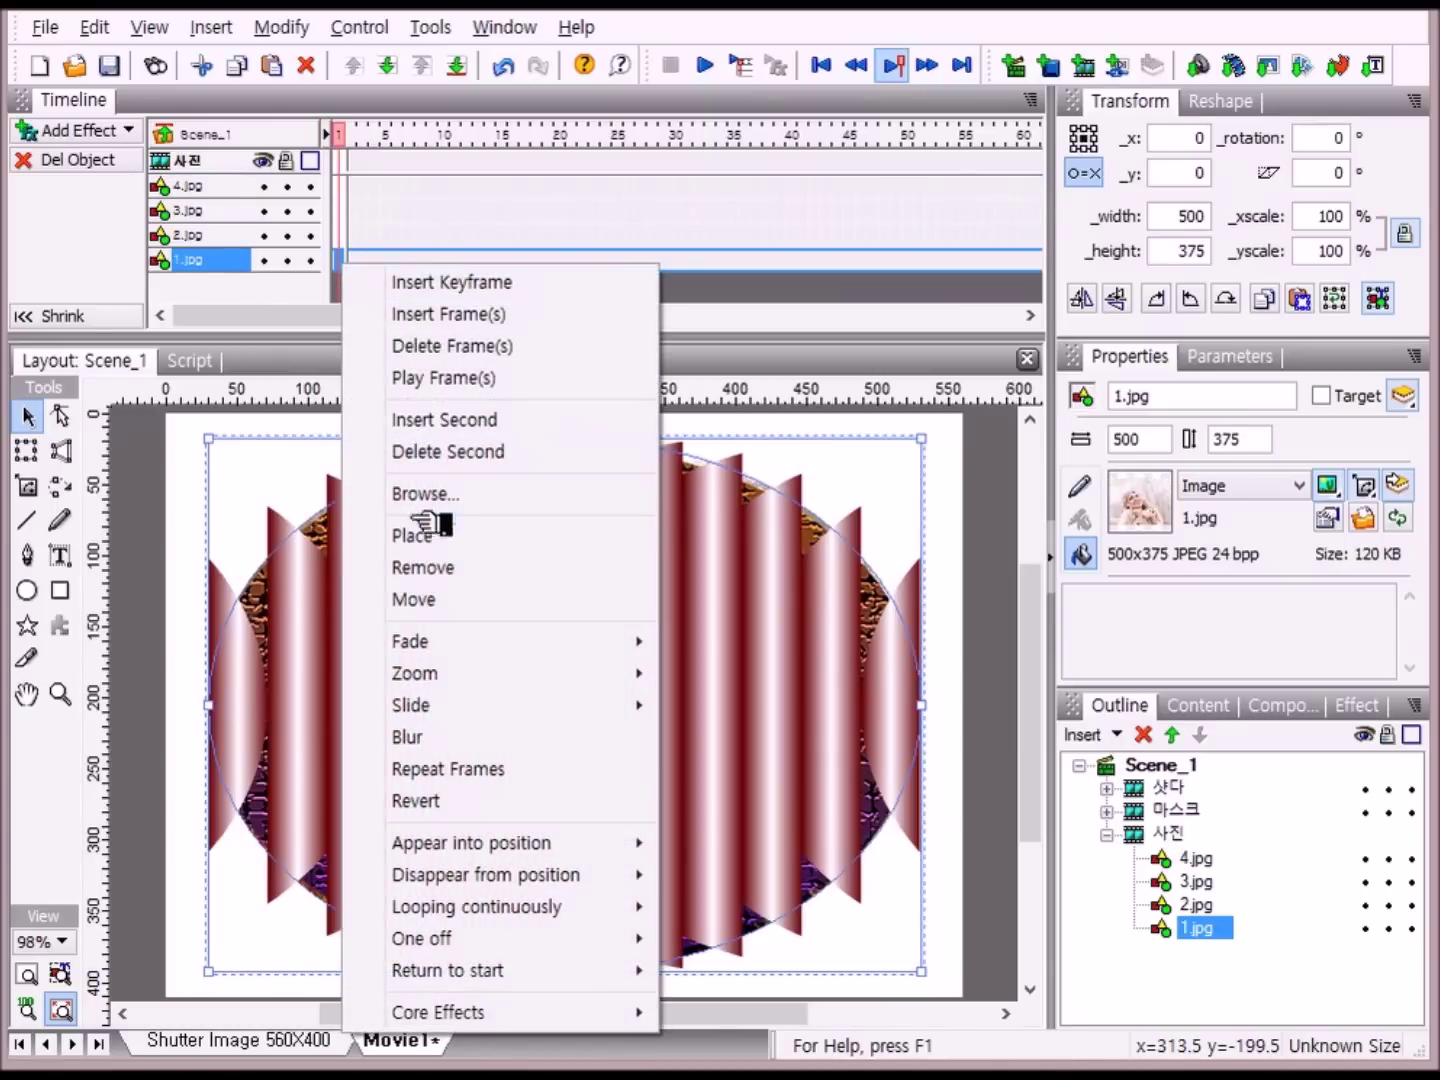
click(435, 536)
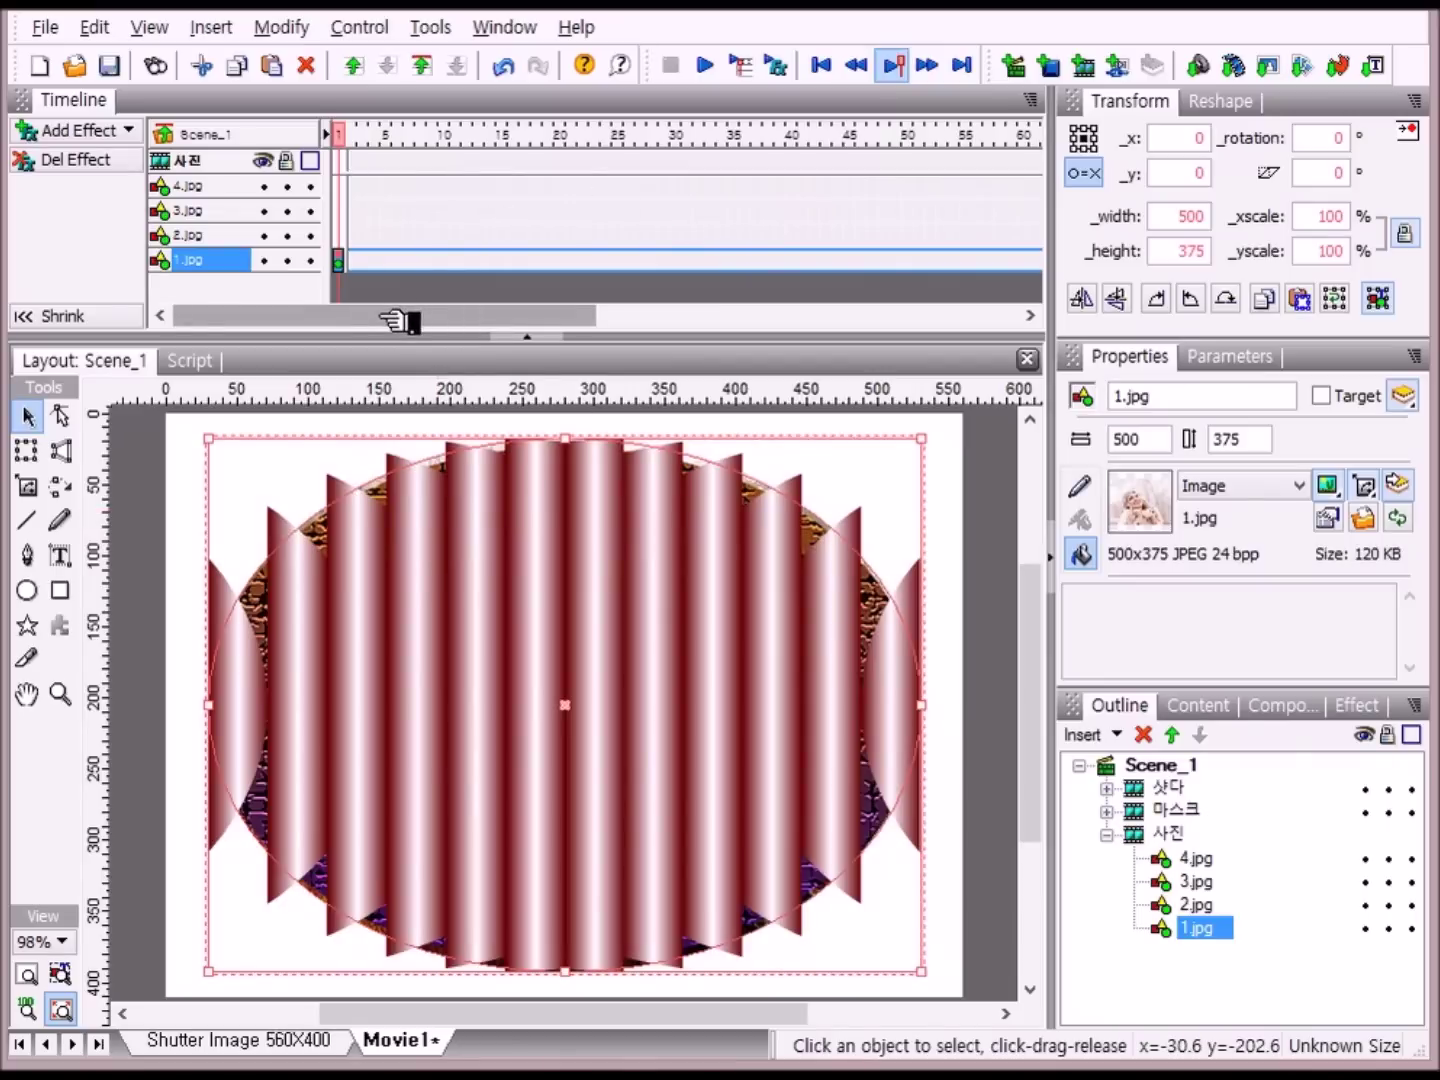
drag(399, 320, 743, 336)
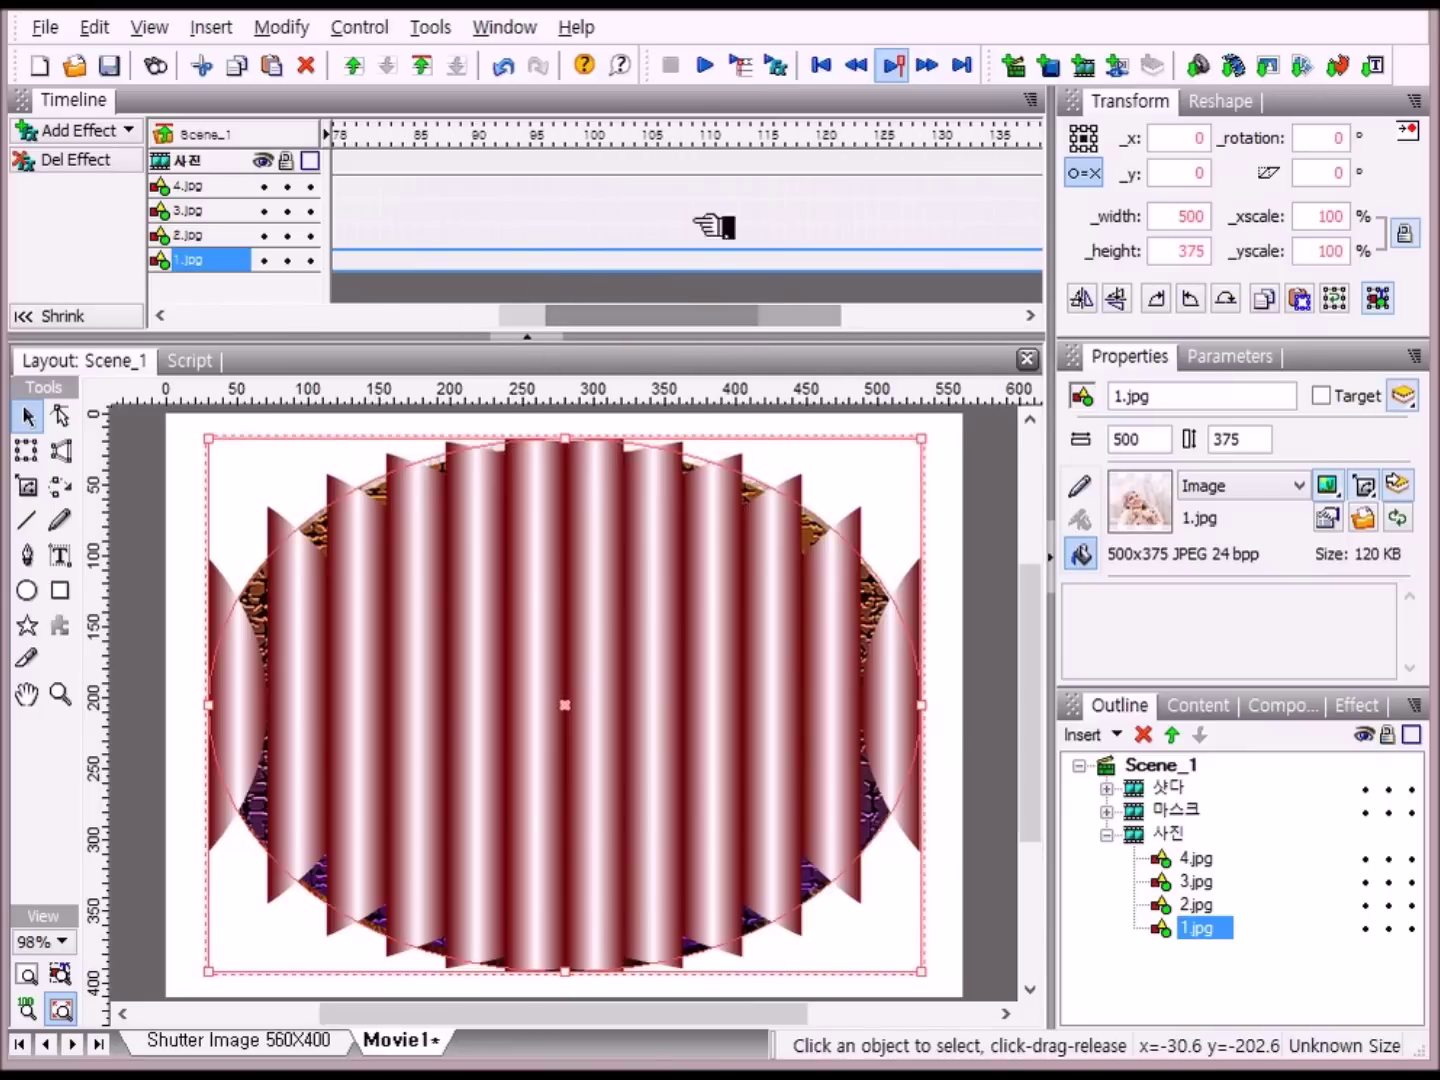
click(654, 138)
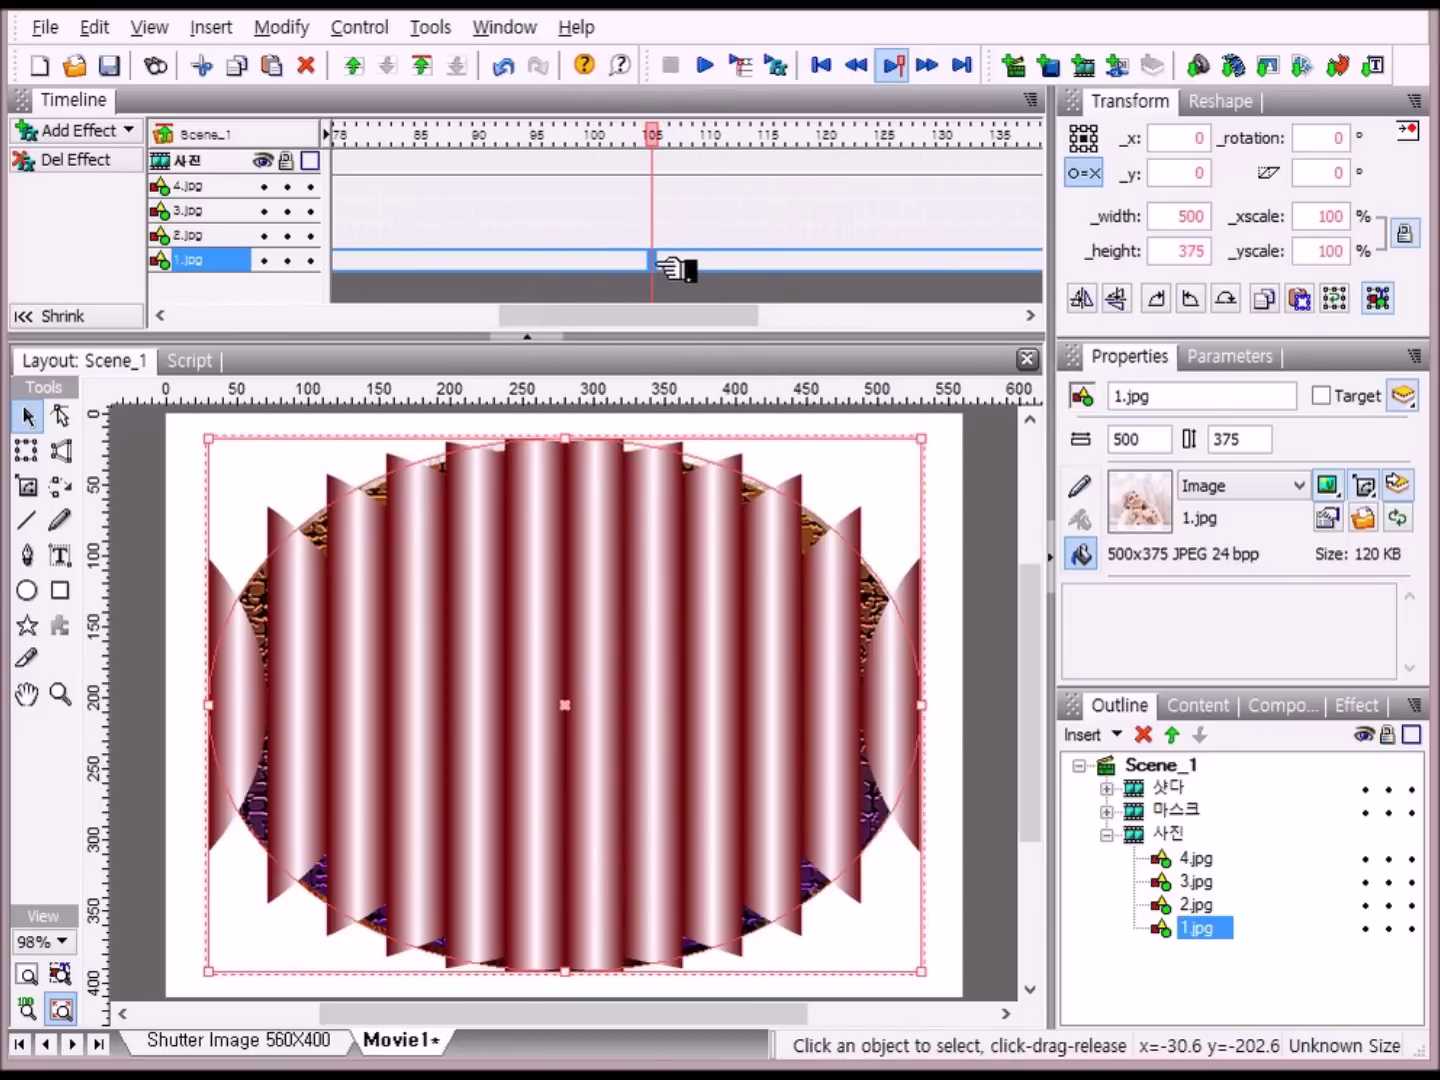
right_click(658, 262)
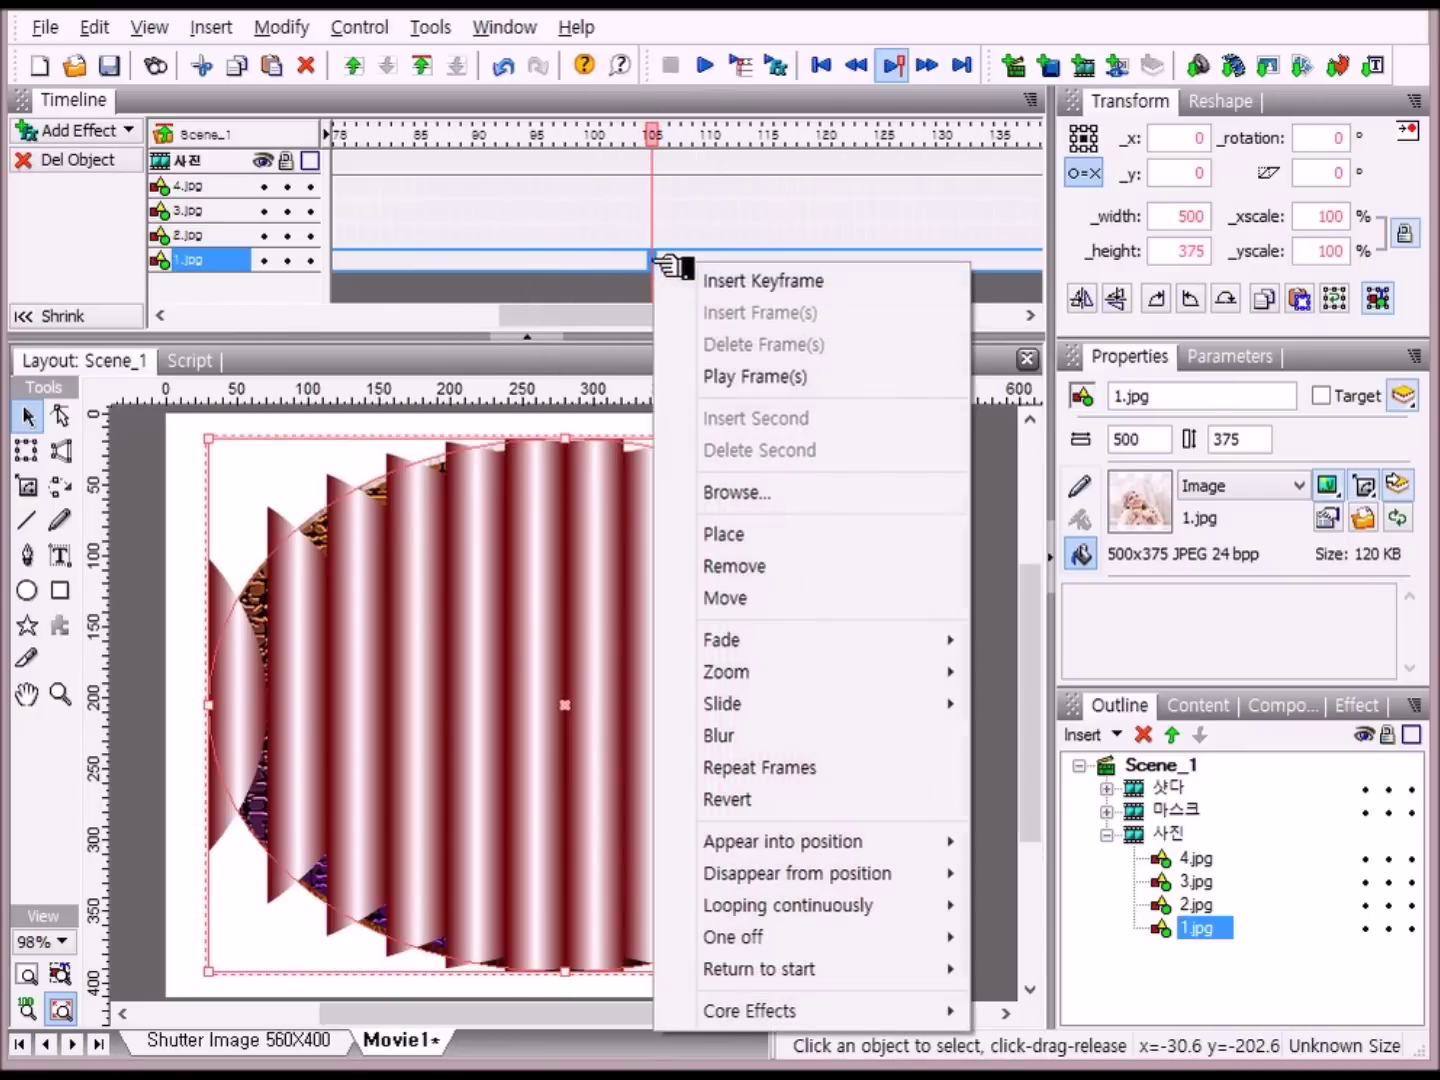
click(748, 564)
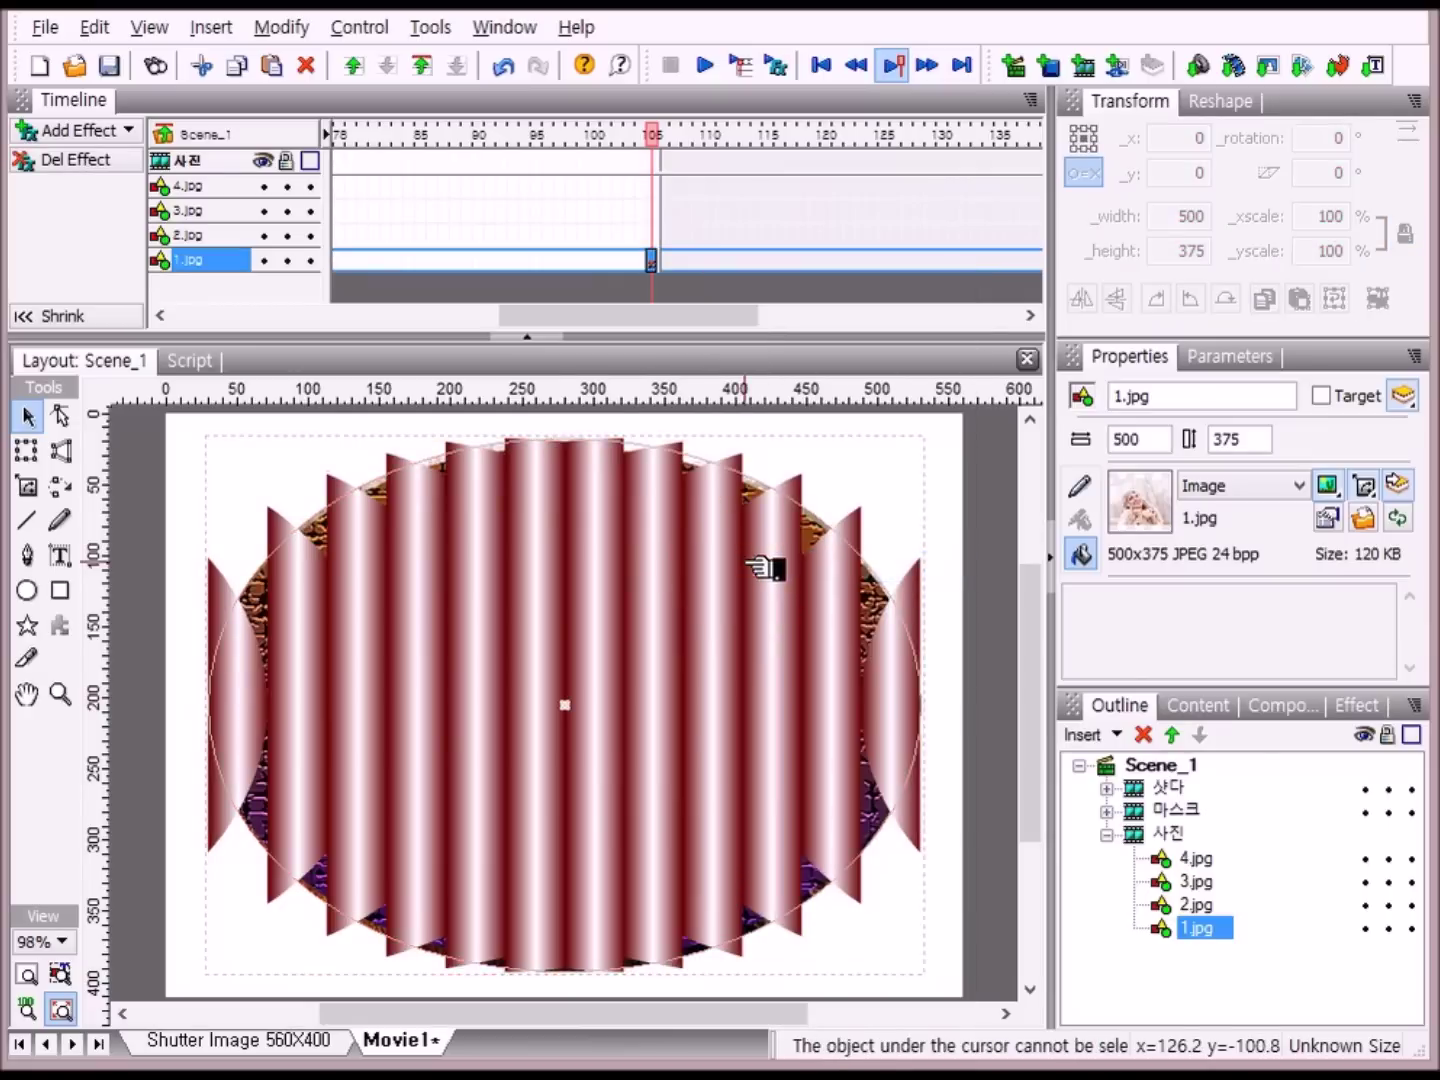
- Place 2.jpg at frame 105 of the 사진 clip's timeline and remove it at frame 210
right_click(661, 240)
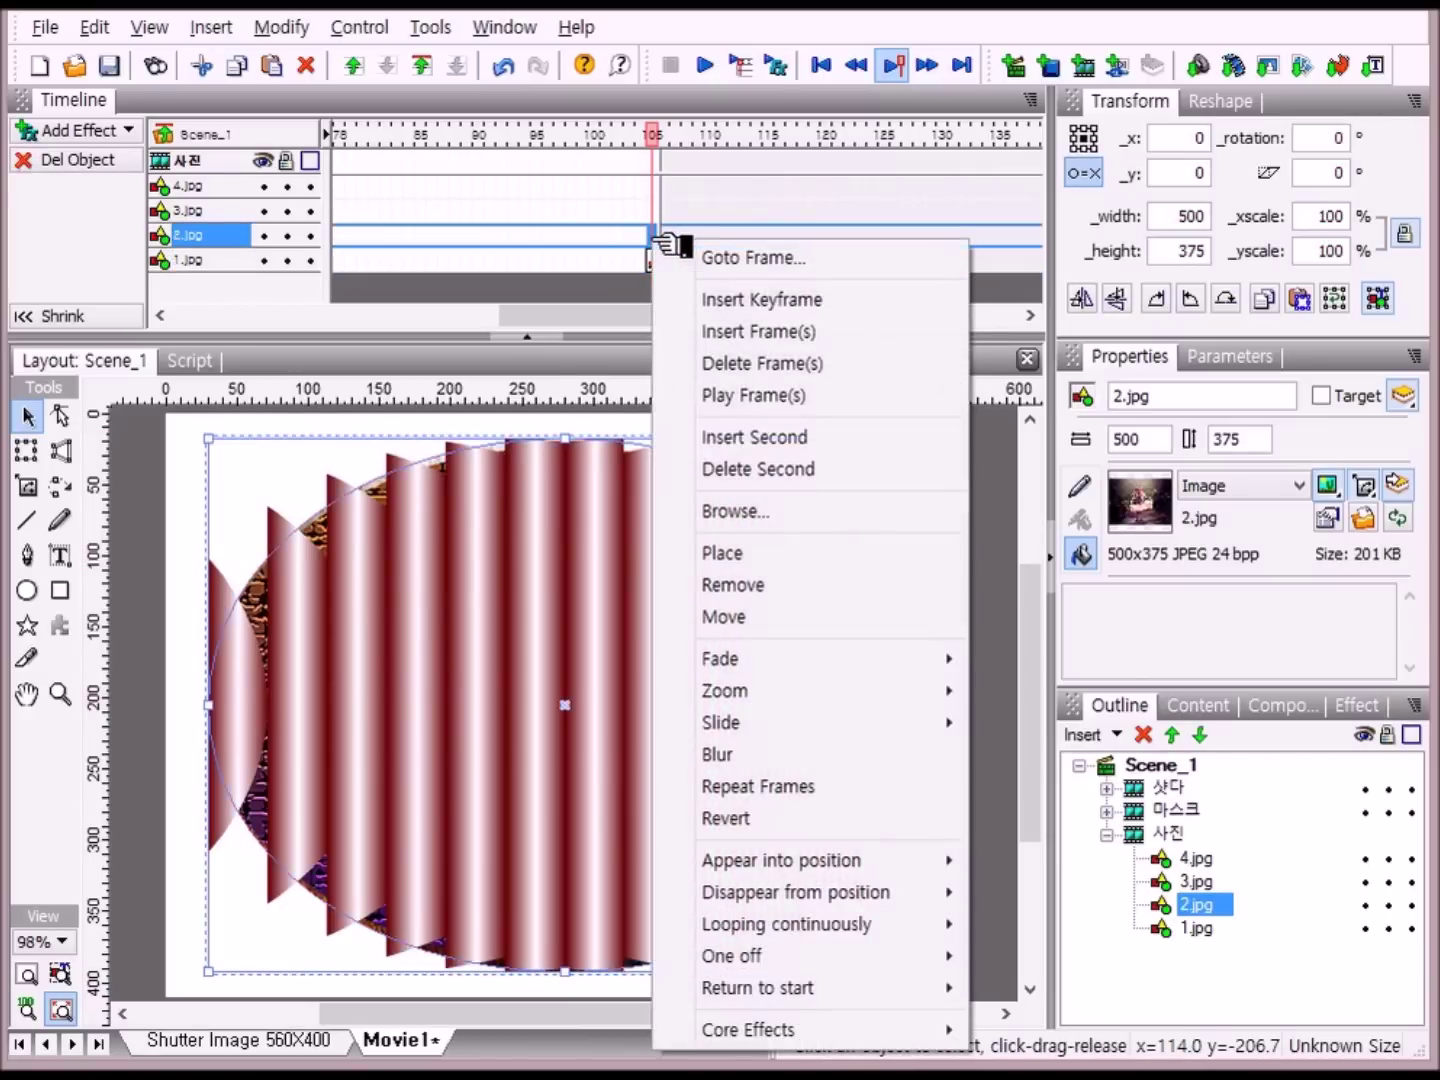
click(751, 553)
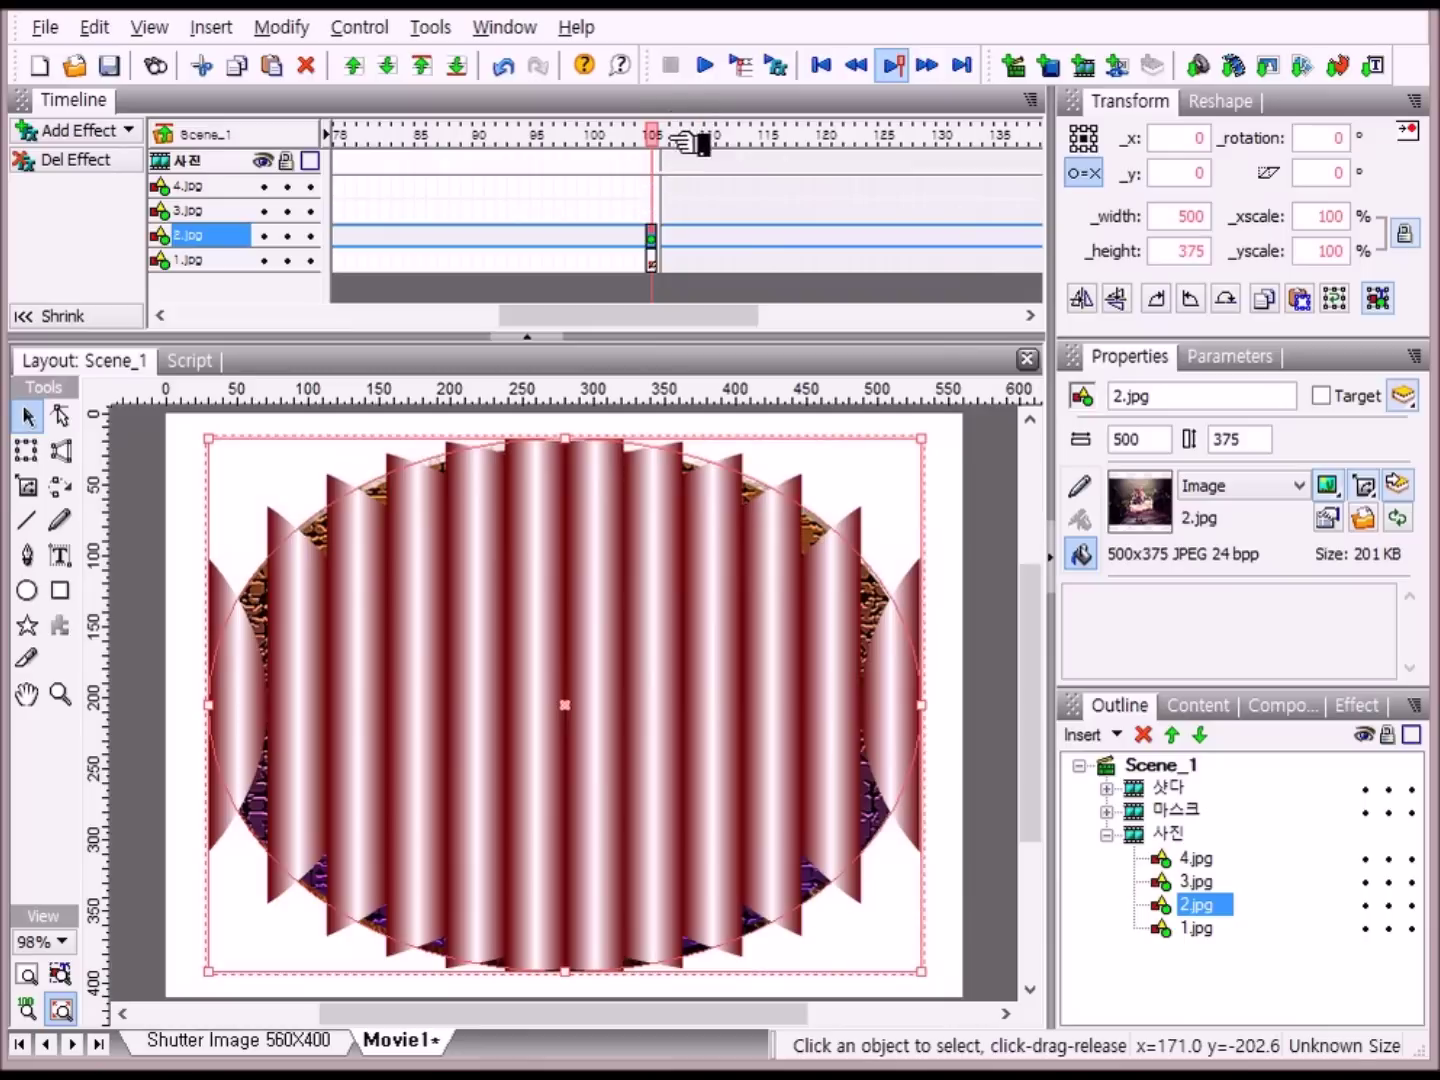
drag(585, 317, 768, 341)
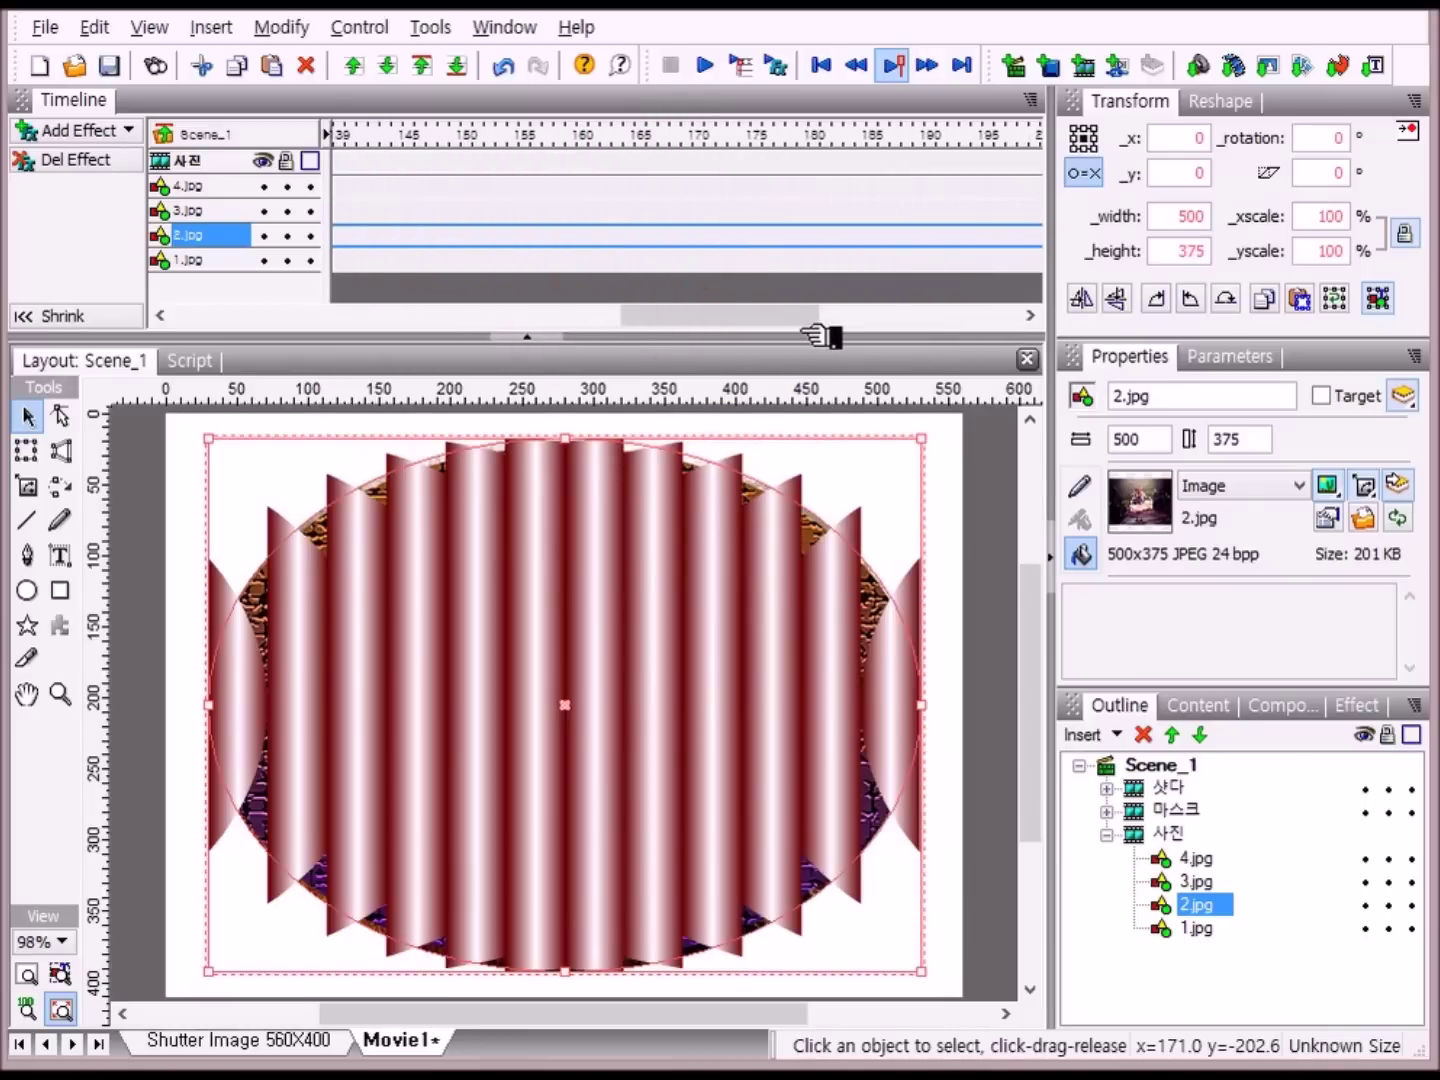
drag(761, 316, 858, 318)
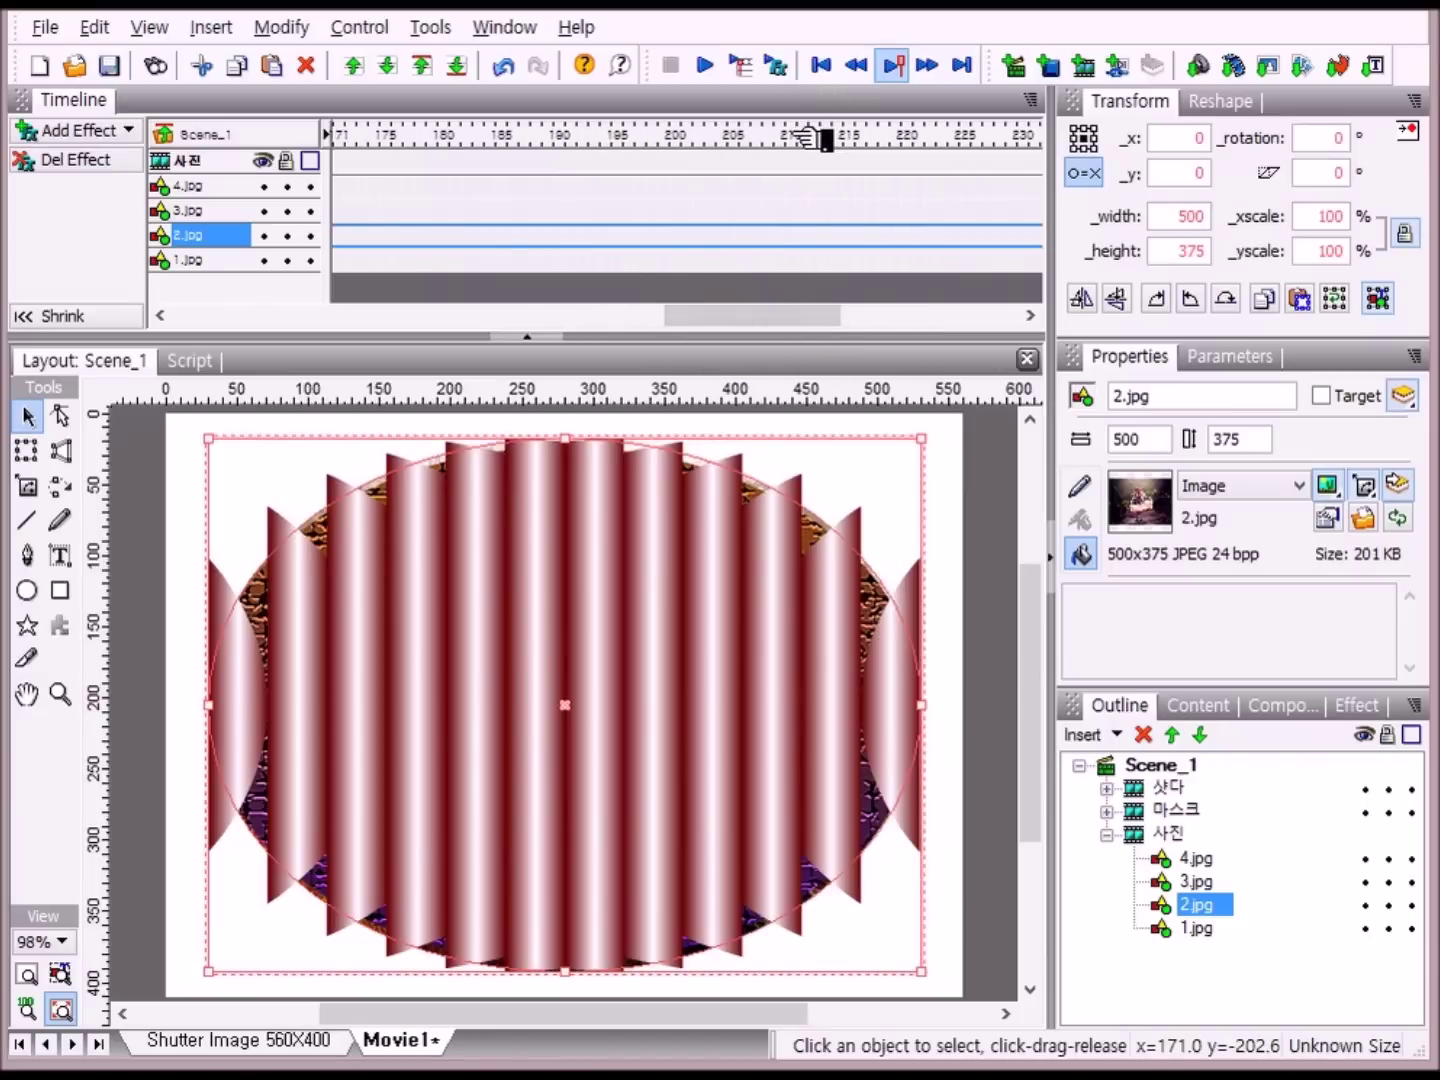
click(793, 134)
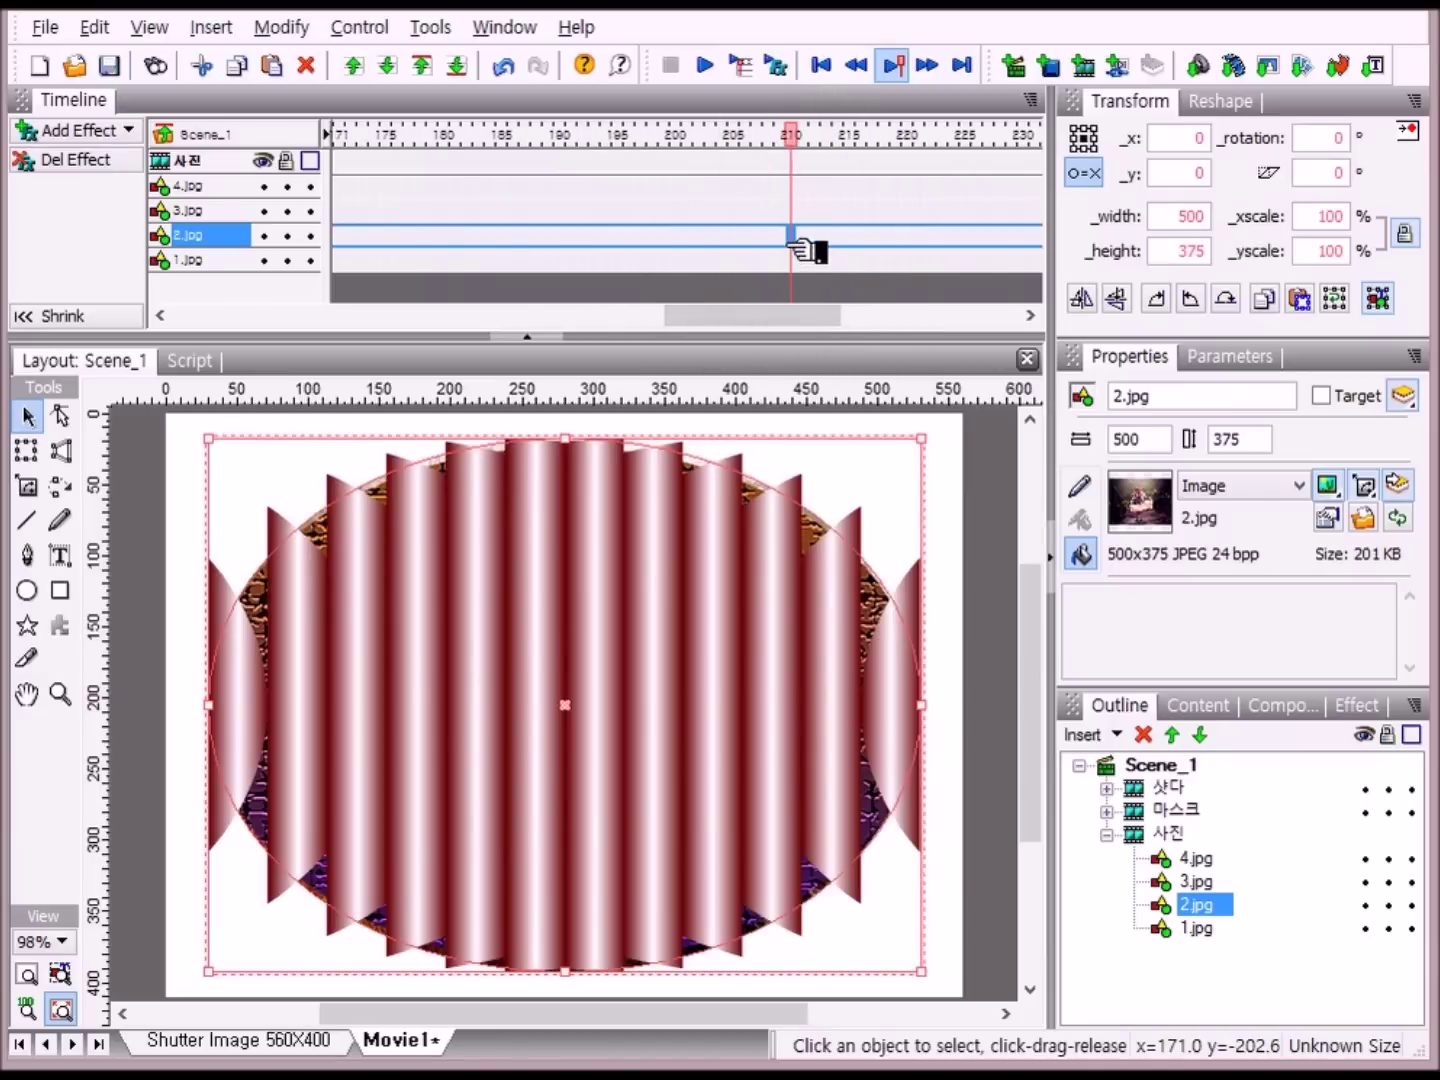
right_click(800, 243)
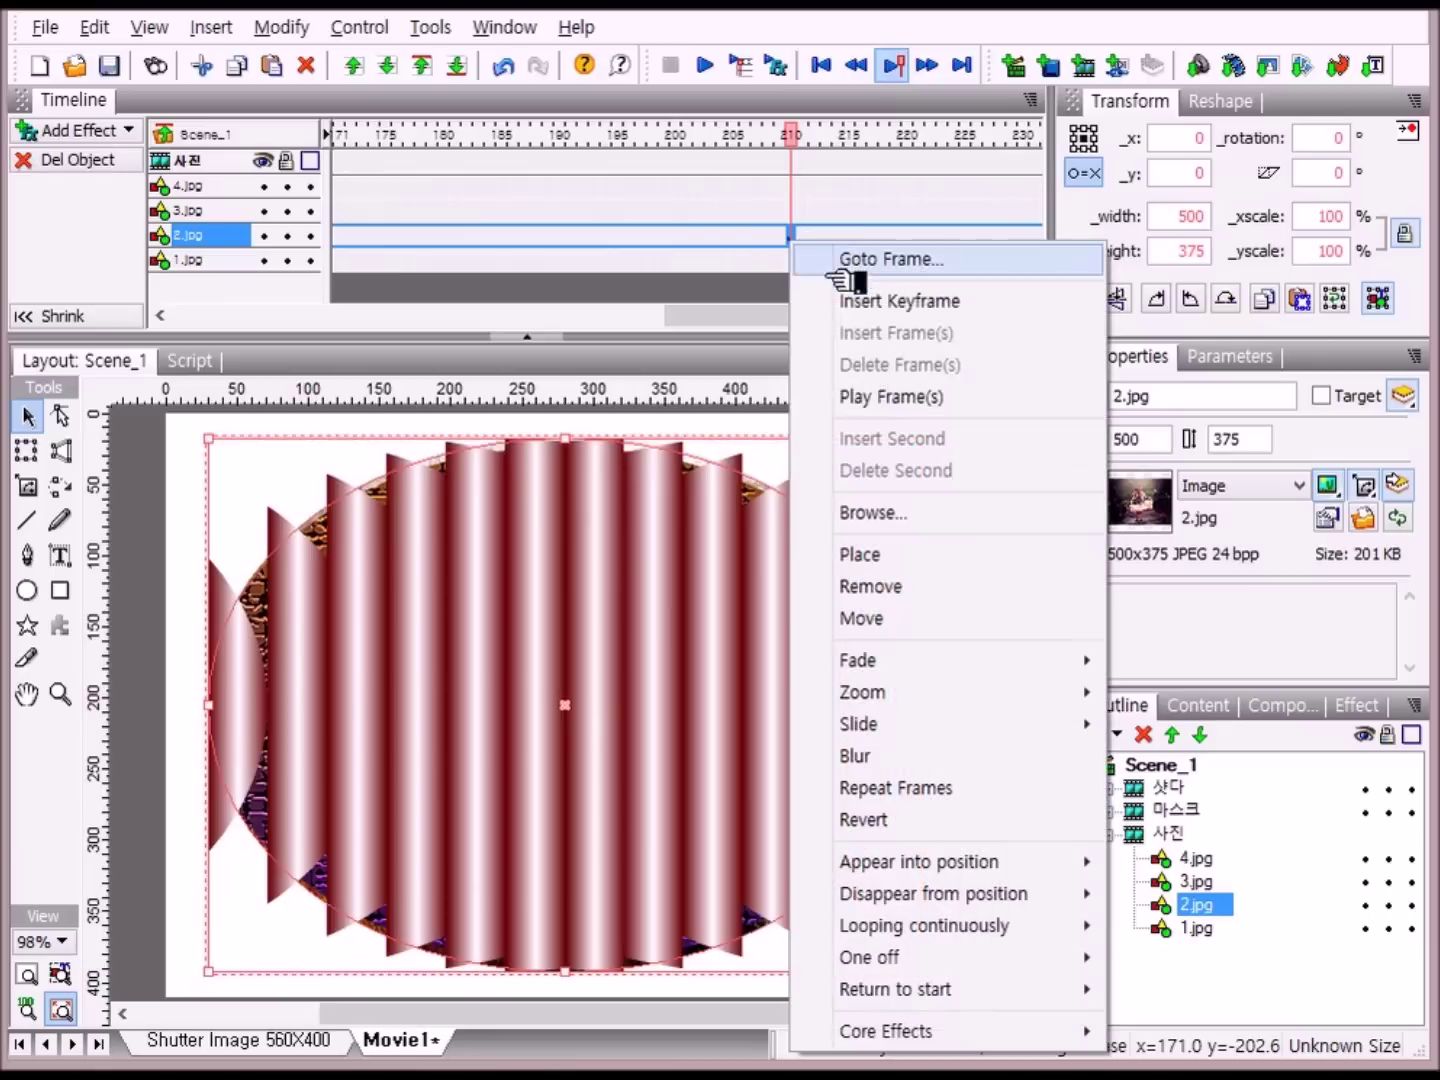
click(892, 586)
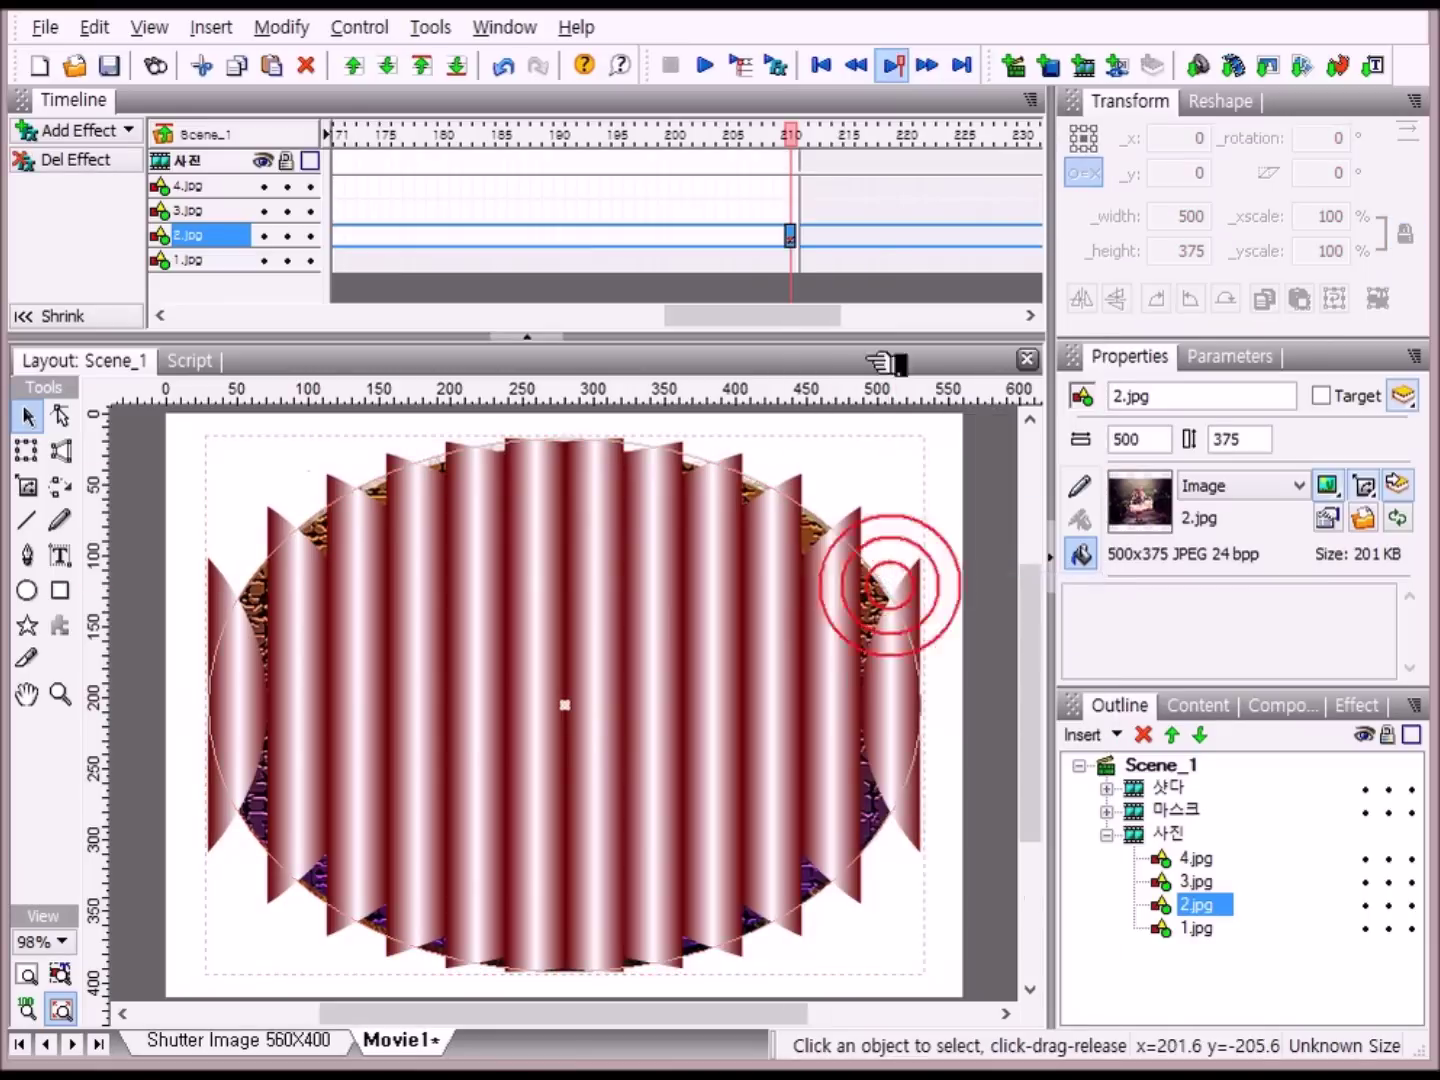
- Place 3.jpg at frame 210 of the 사진 clip's timeline and remove it at frame 315
right_click(793, 215)
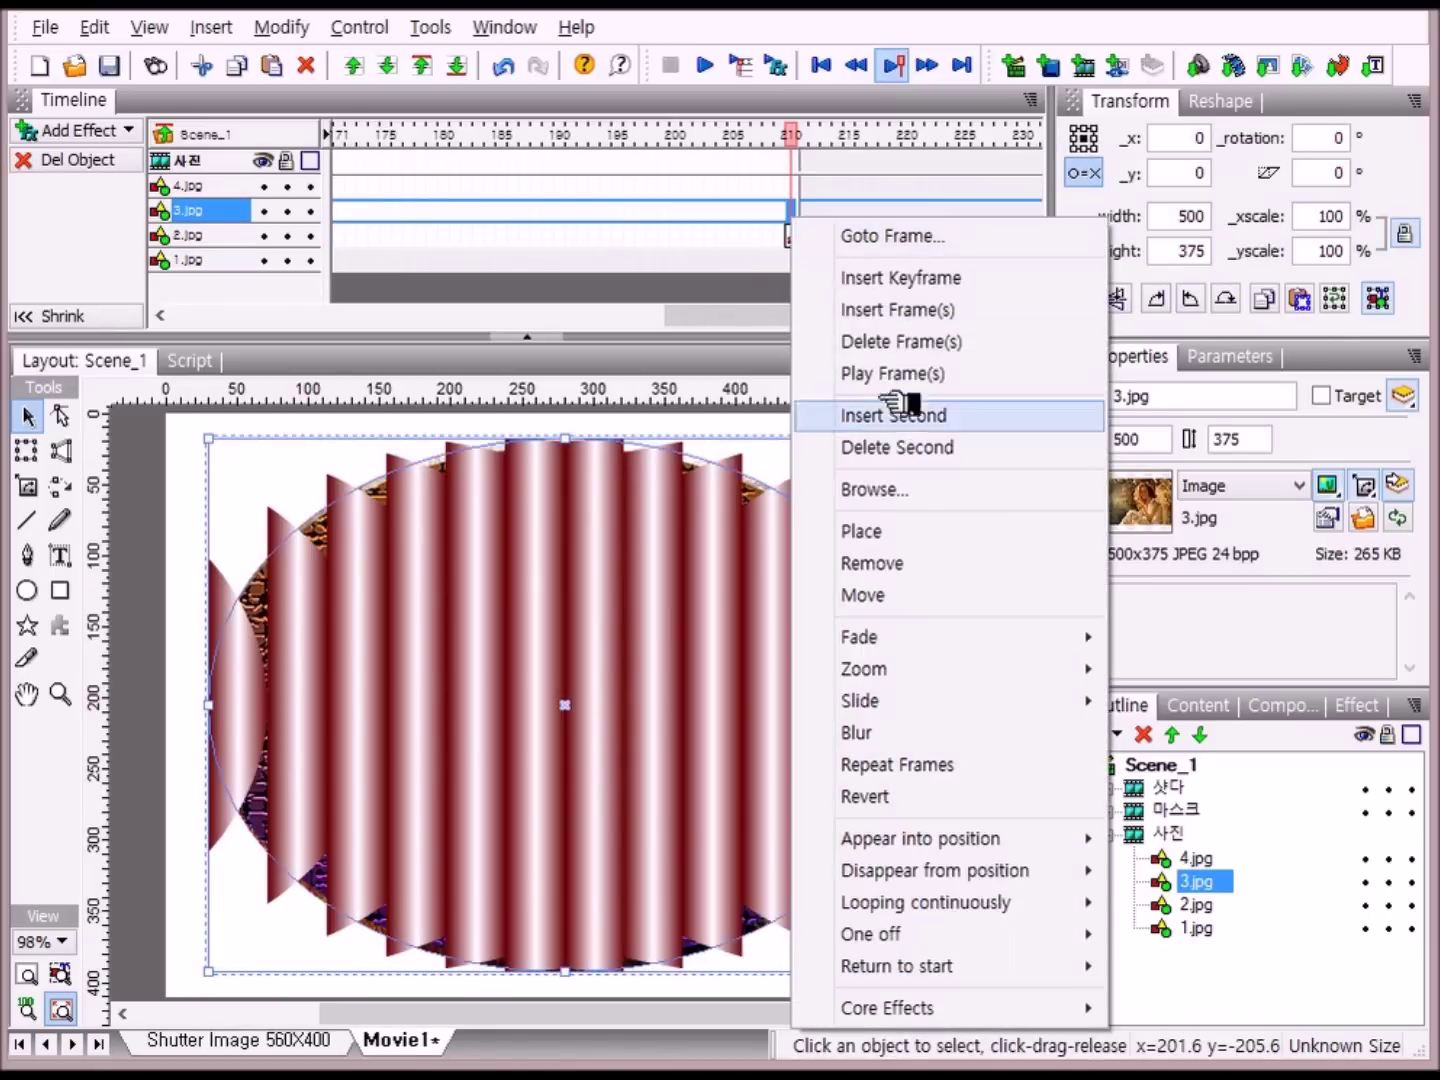
click(877, 527)
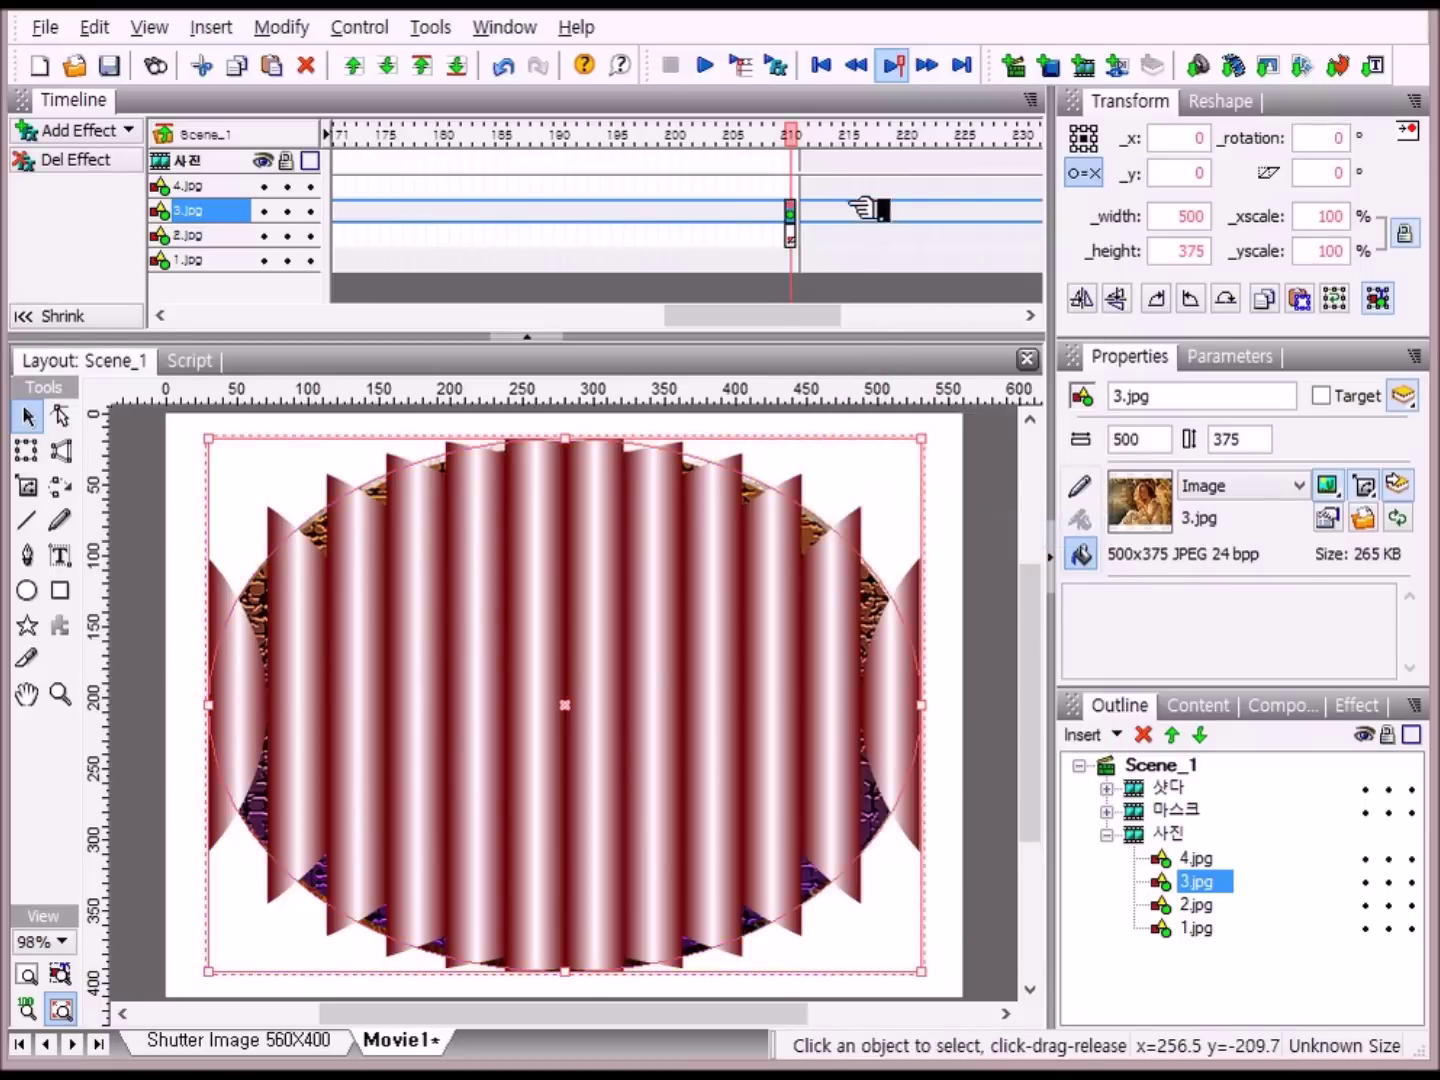
drag(788, 318, 919, 331)
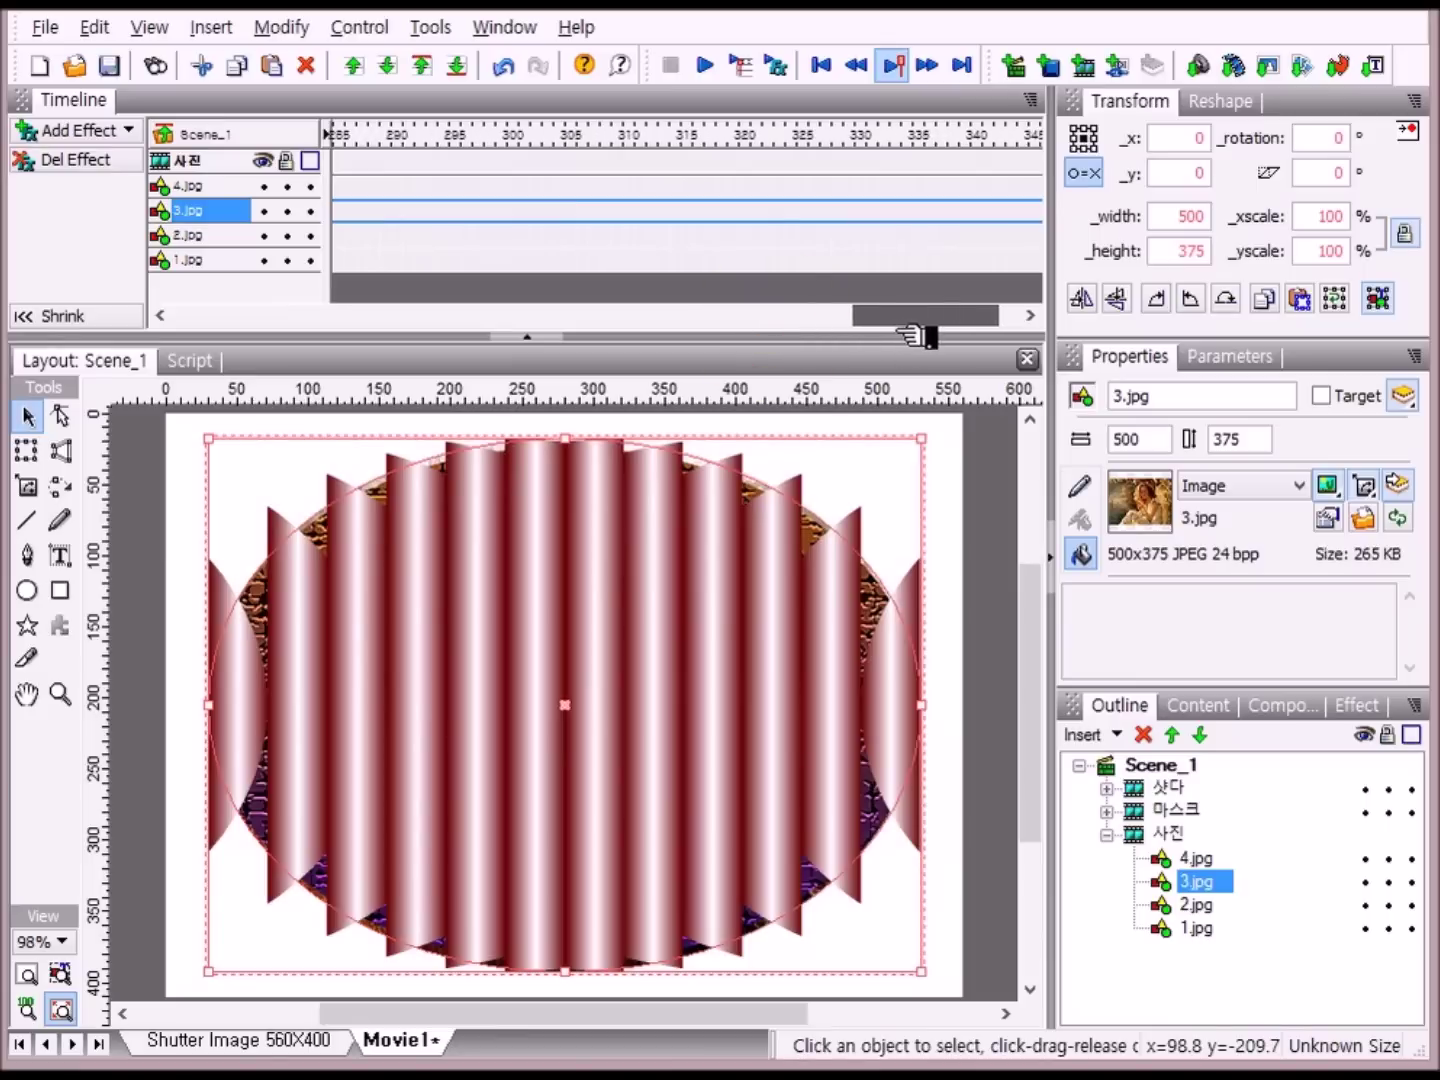
click(689, 137)
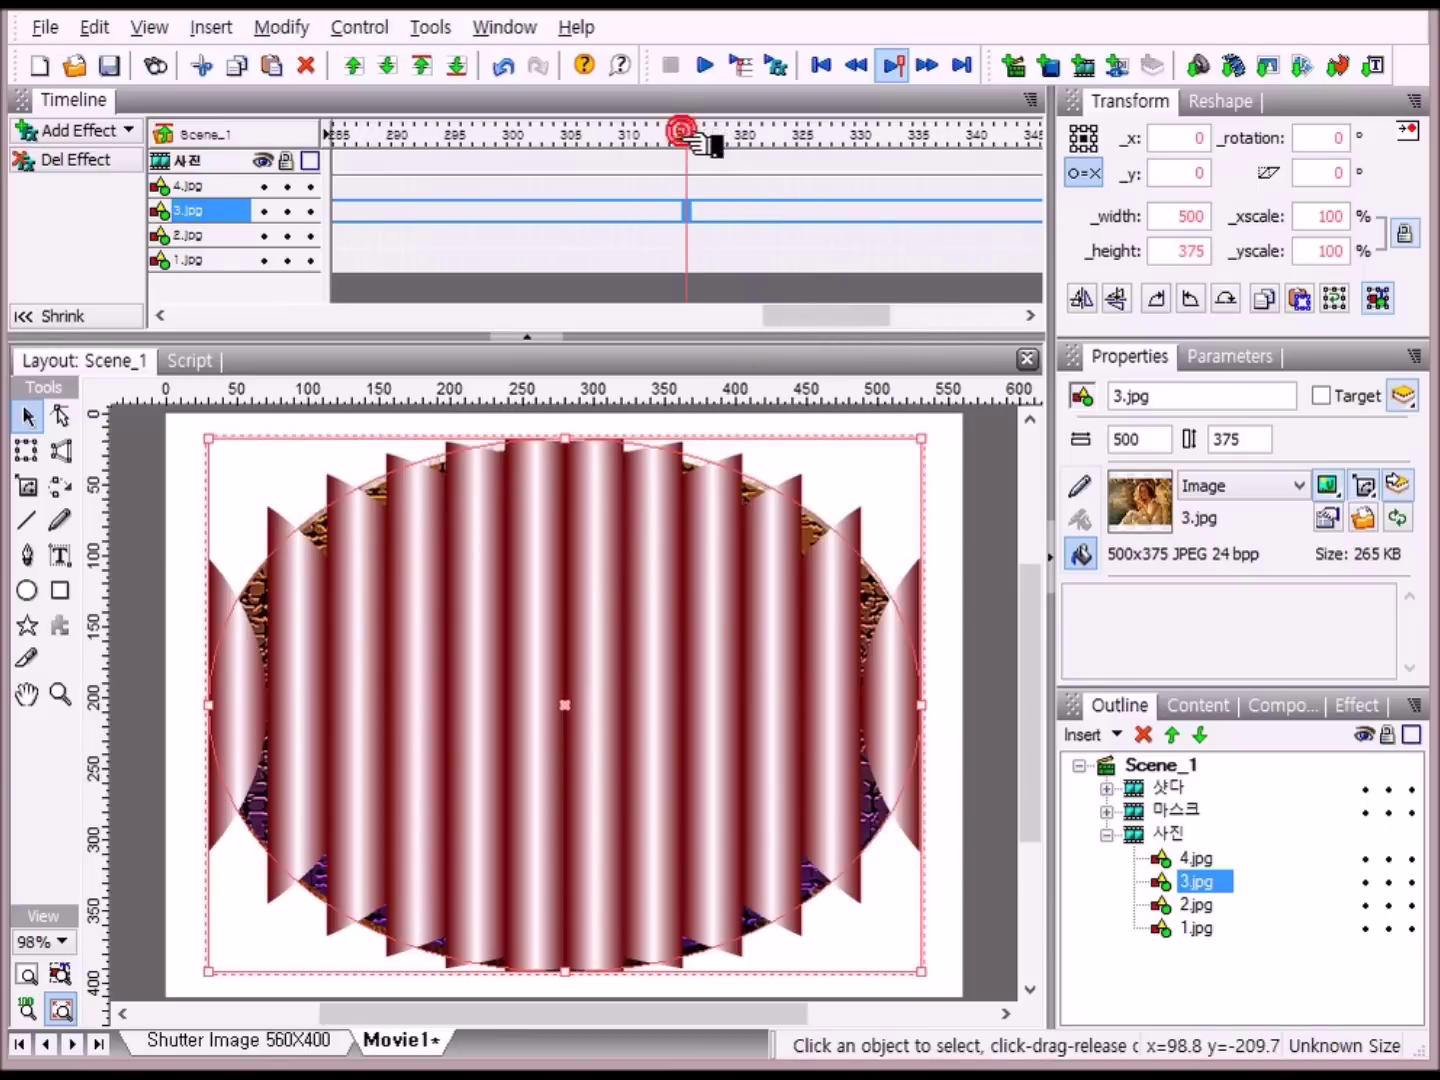
right_click(706, 211)
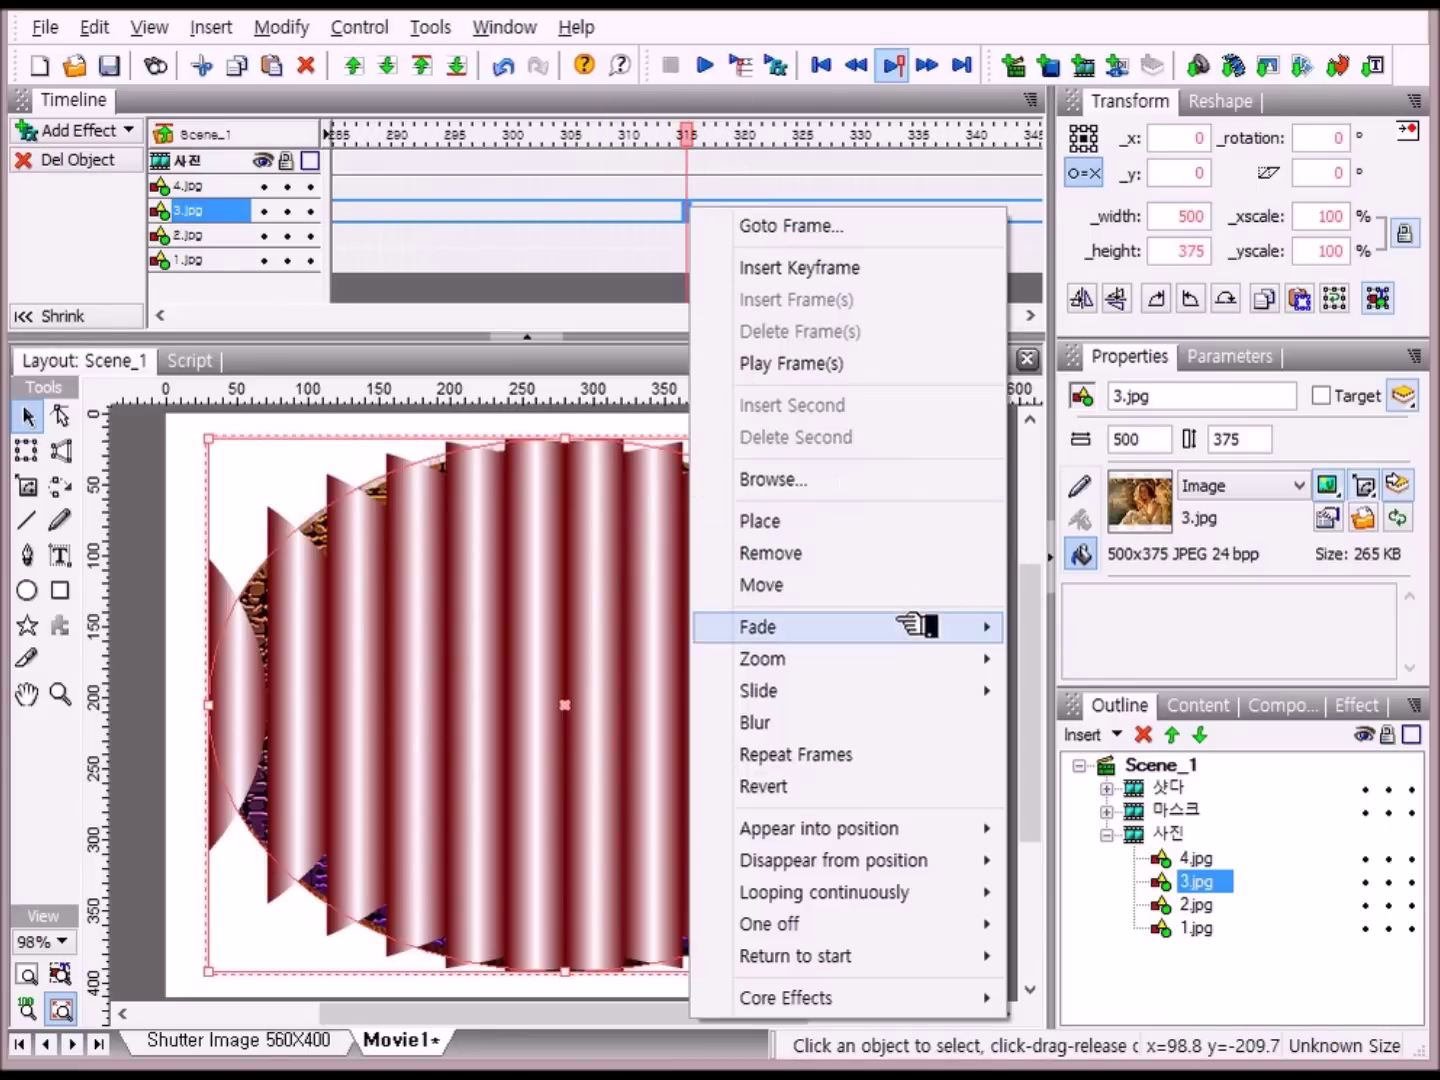
click(830, 562)
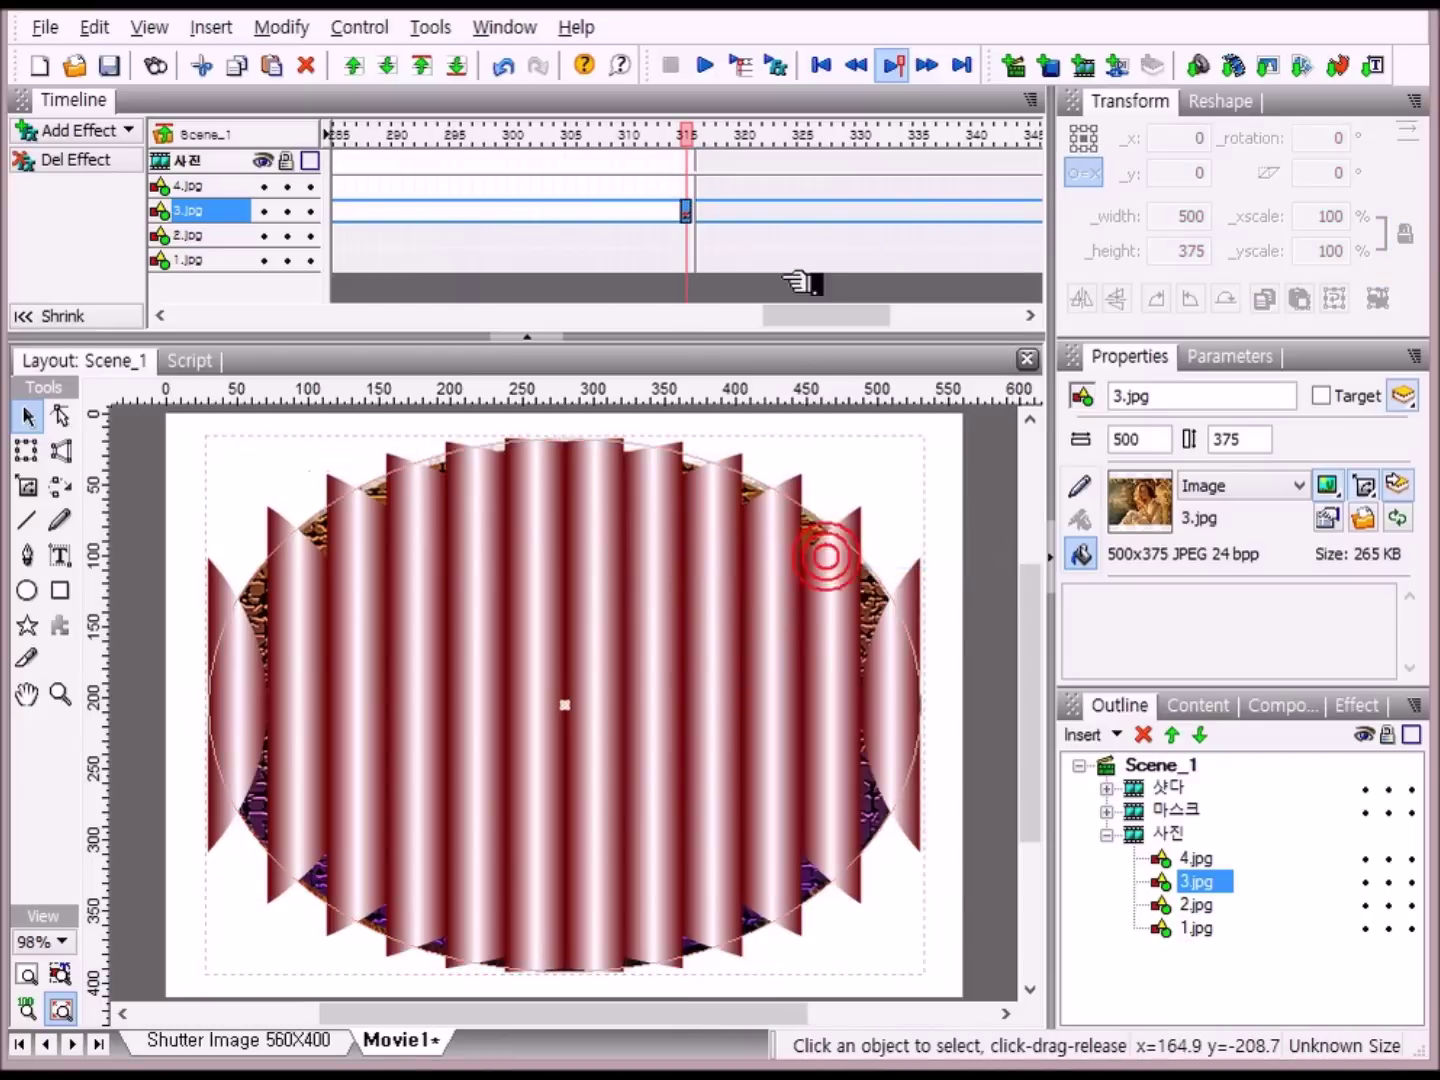
- Add Place effects to 4.jpg at frames 315 and 420 of the 사진 clip's timeline
right_click(692, 190)
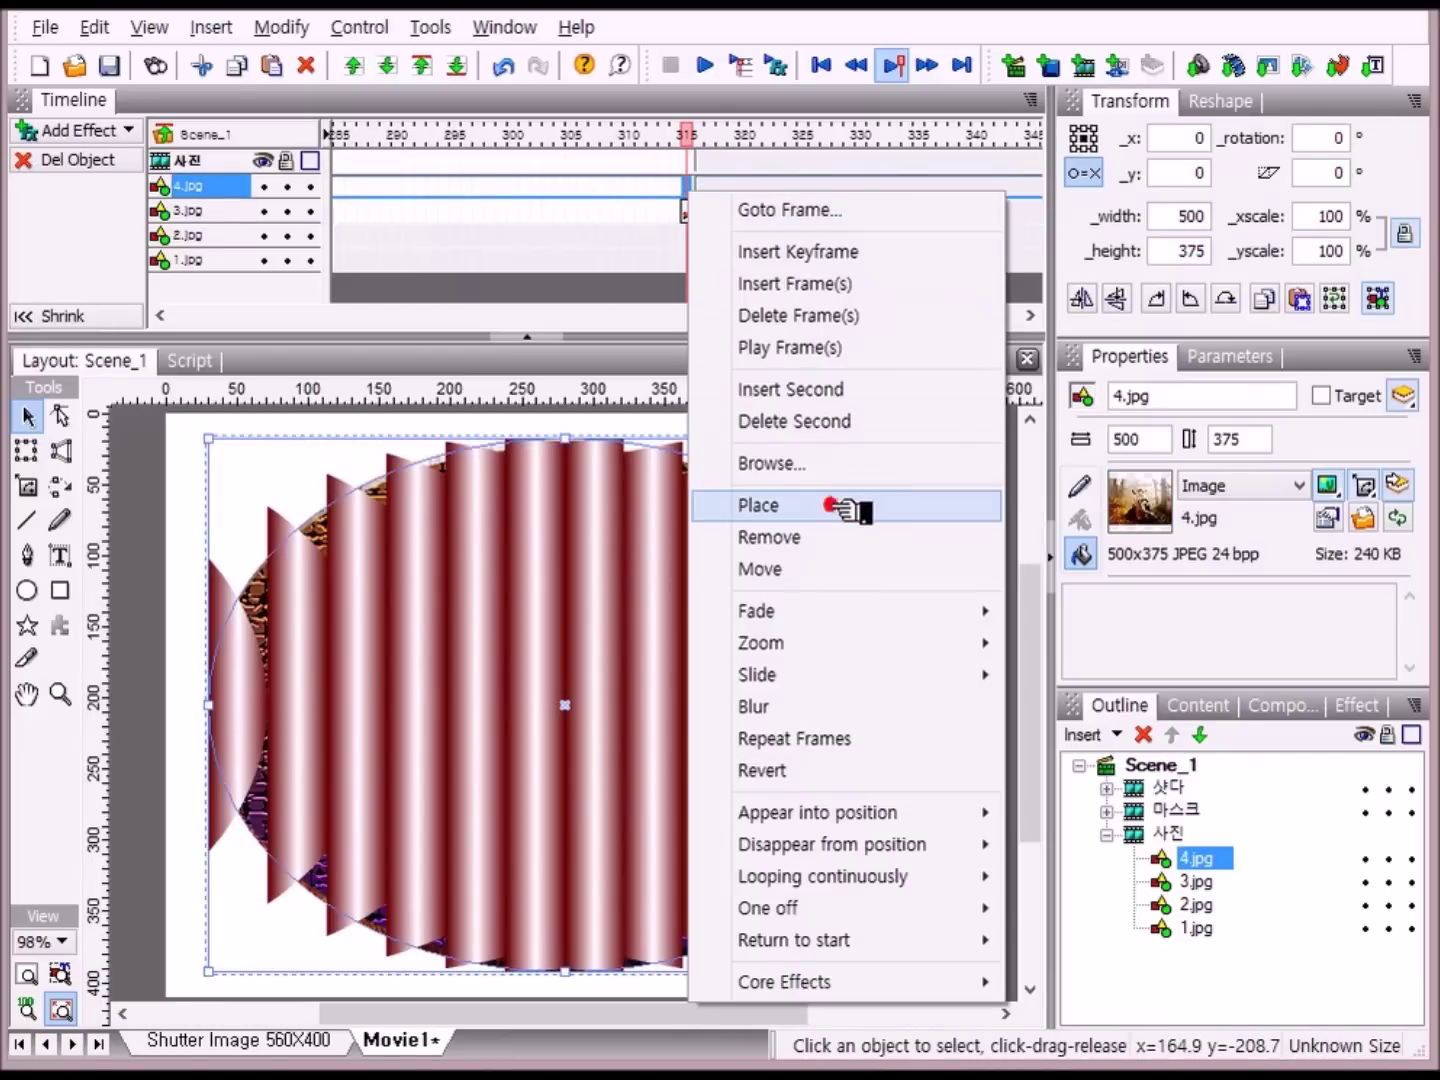
click(845, 508)
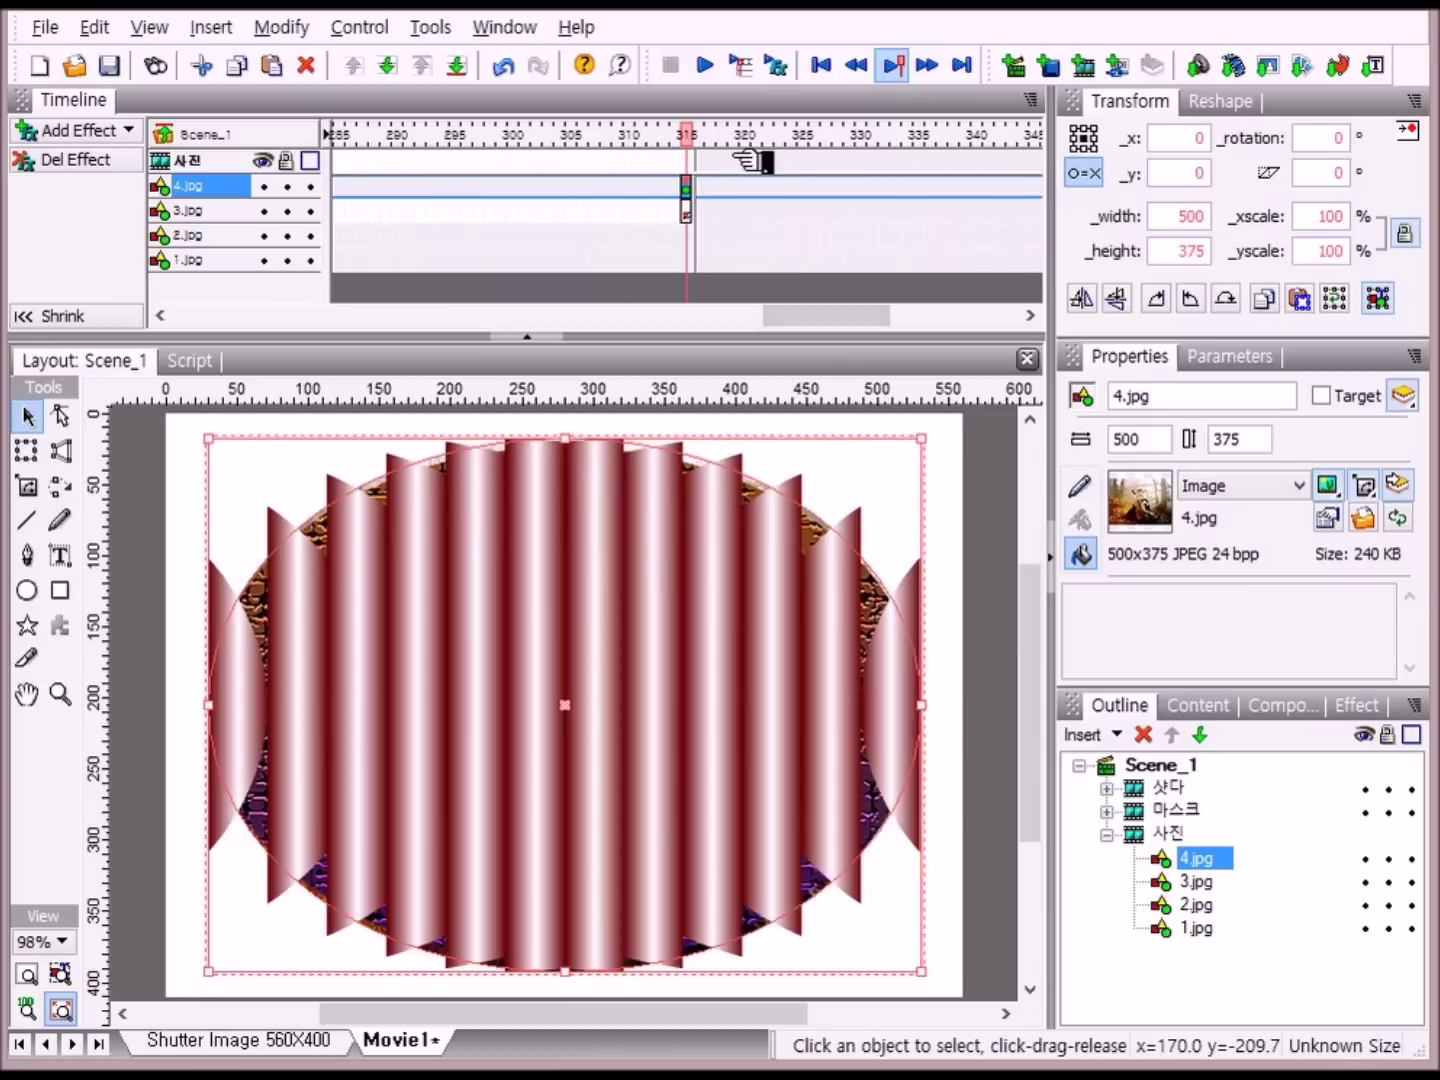
drag(781, 315, 959, 300)
click(778, 186)
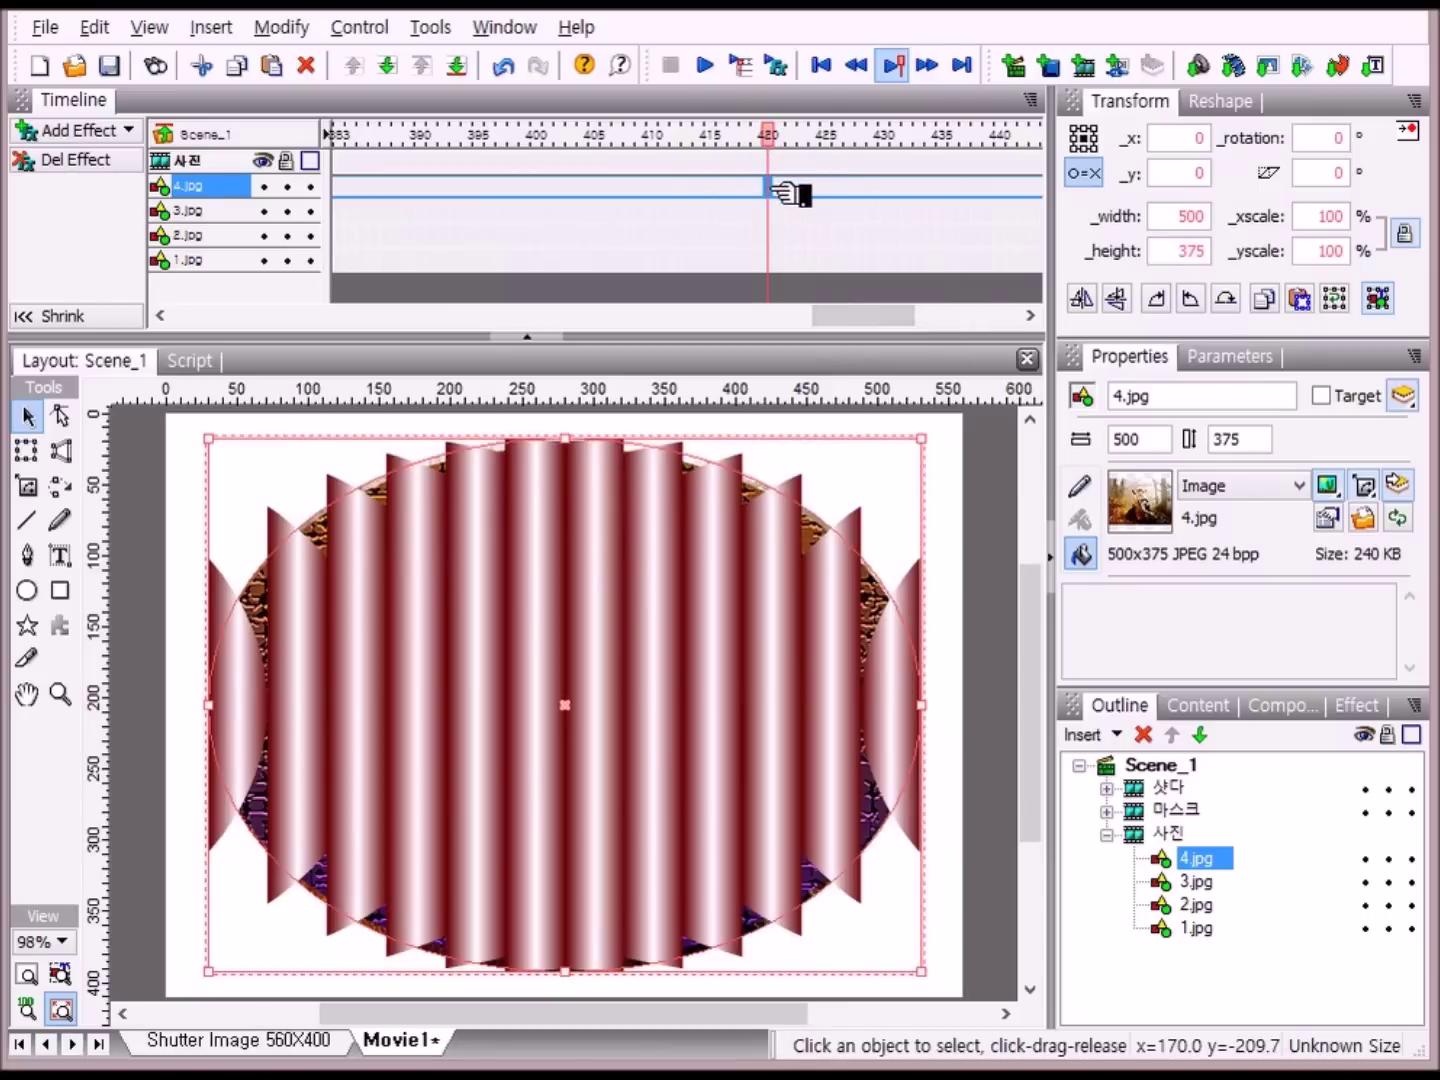
right_click(775, 187)
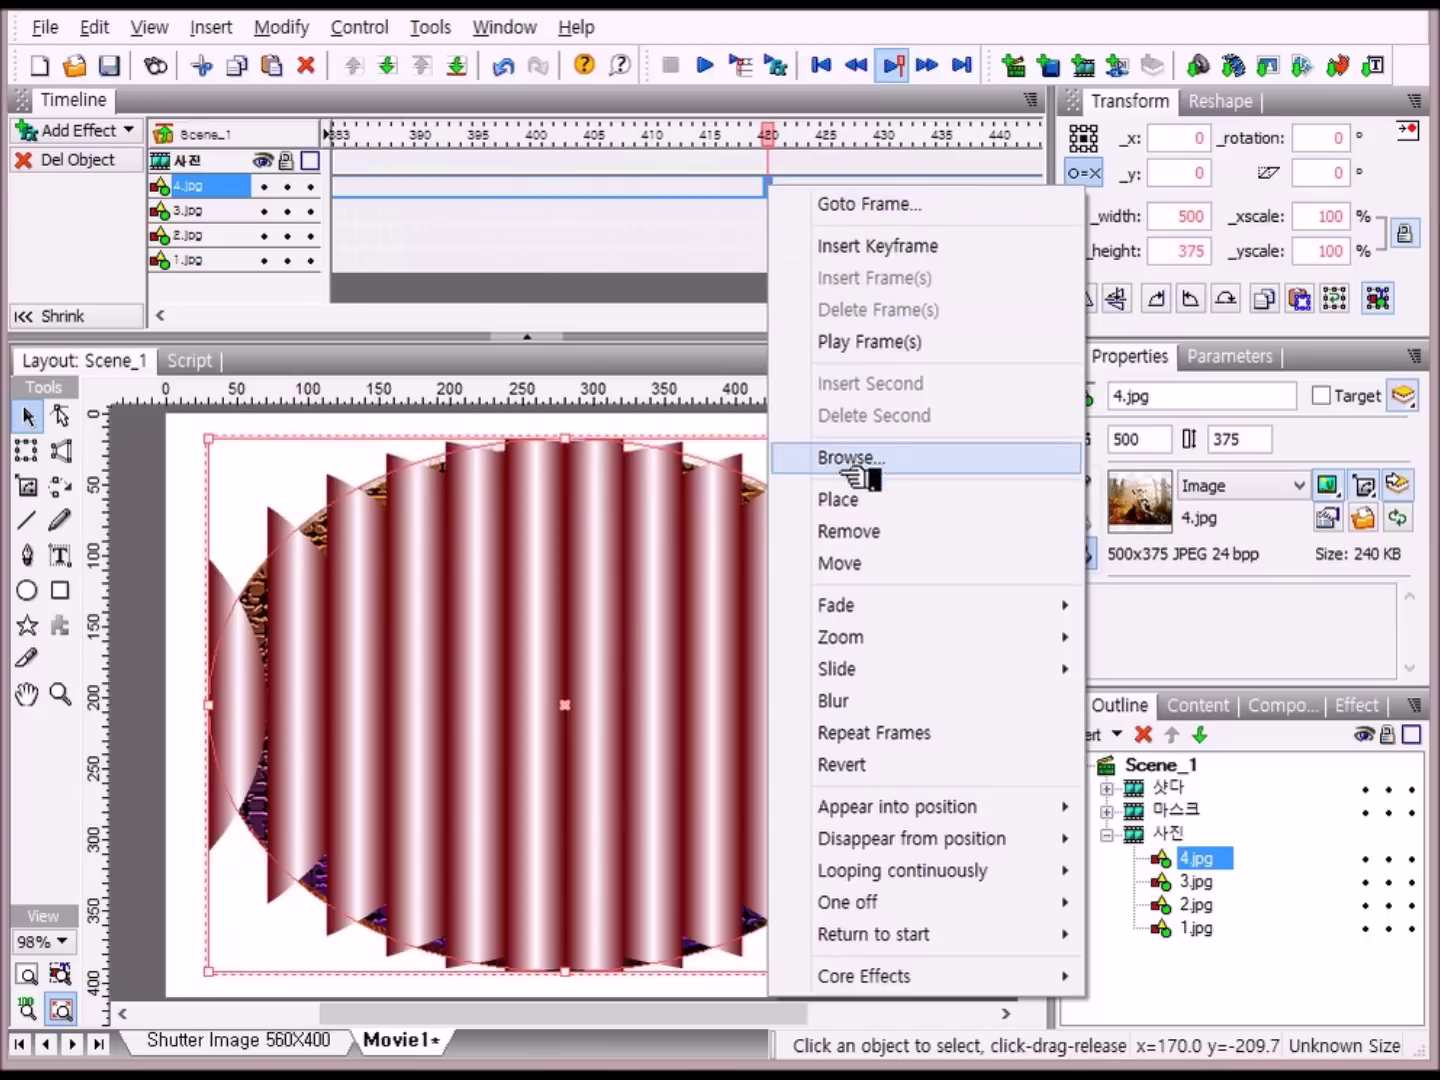
click(845, 500)
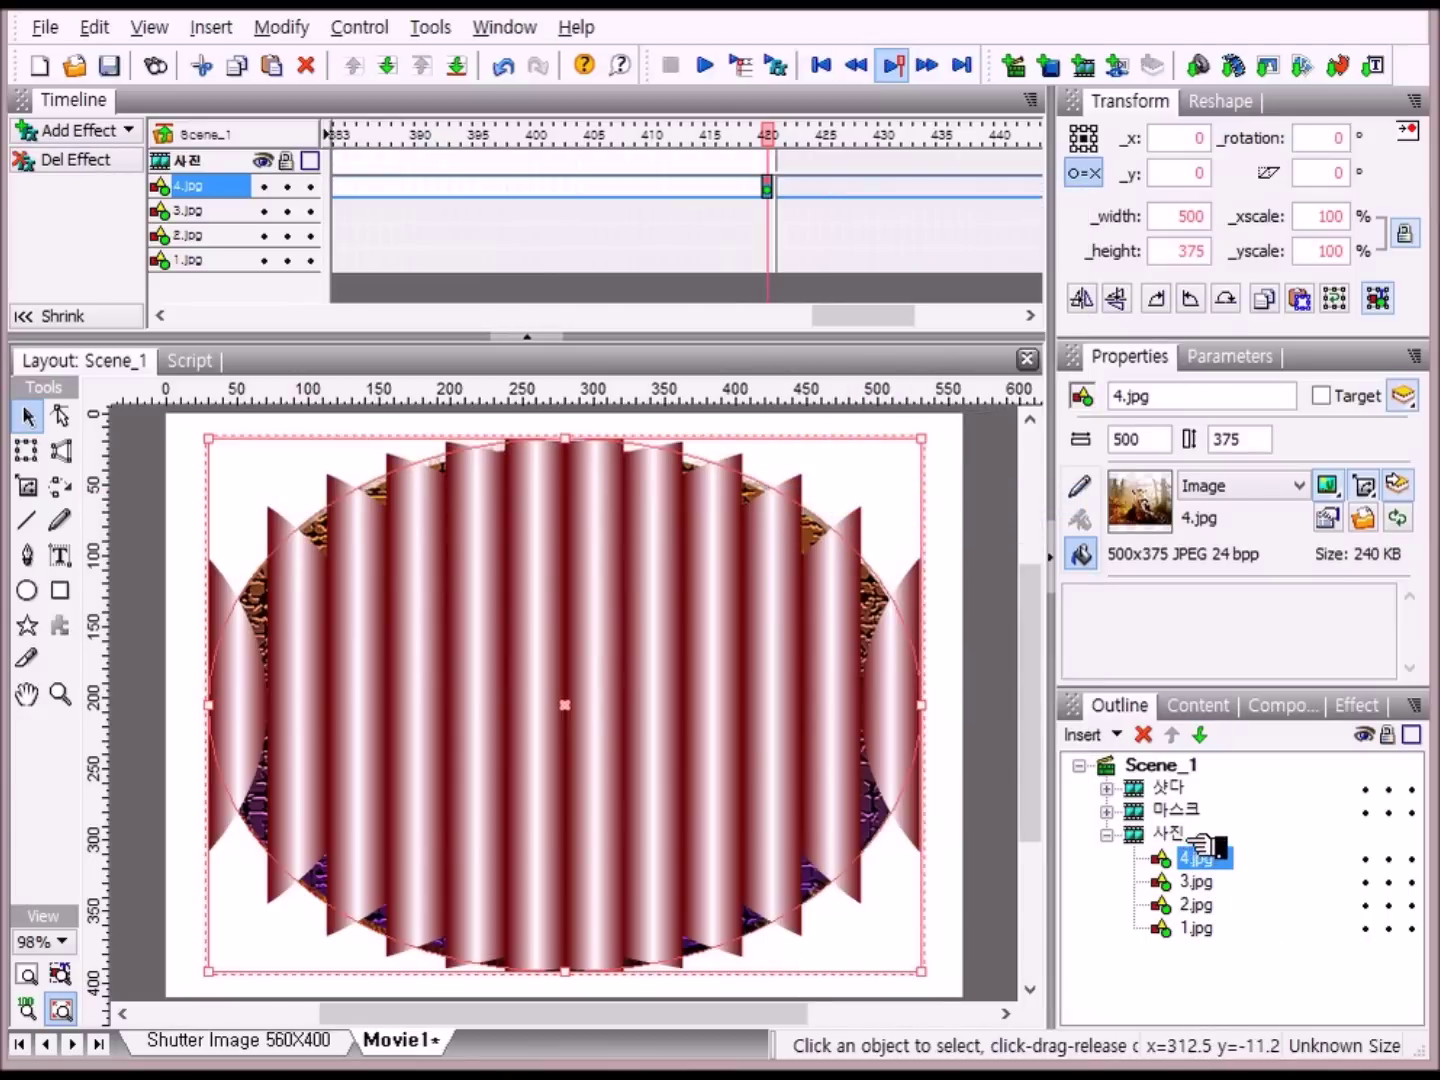
- Collapse the 사진 clip and preview the movie to check how the shutter reveals the photos, ending with playback stopped
click(1106, 836)
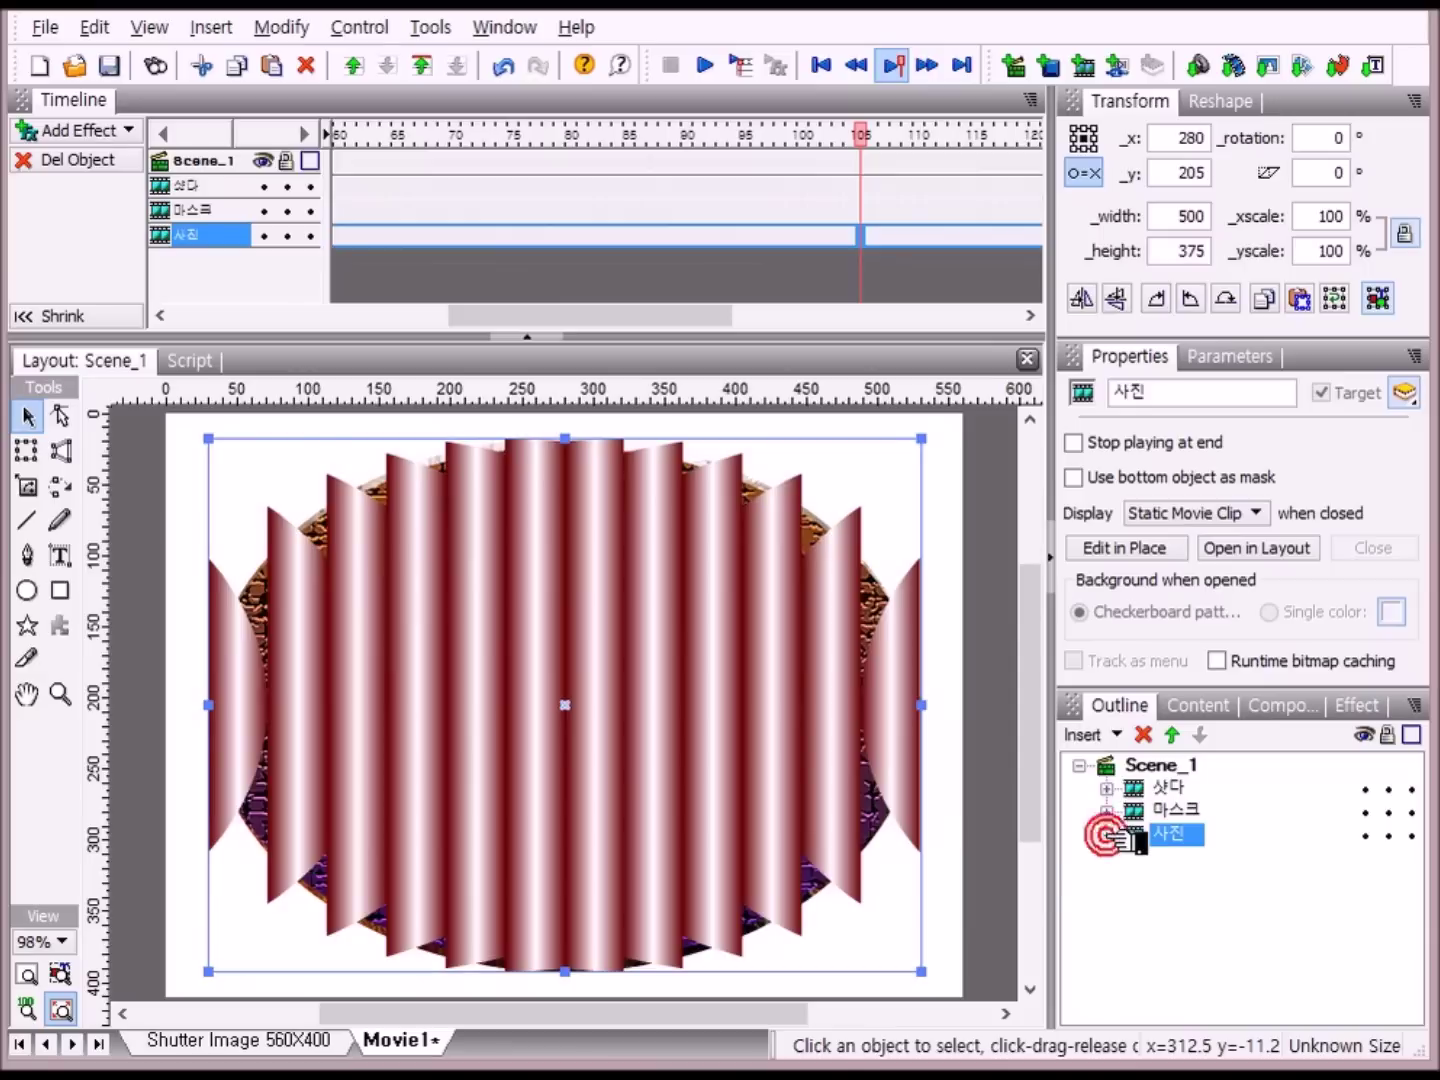
click(708, 65)
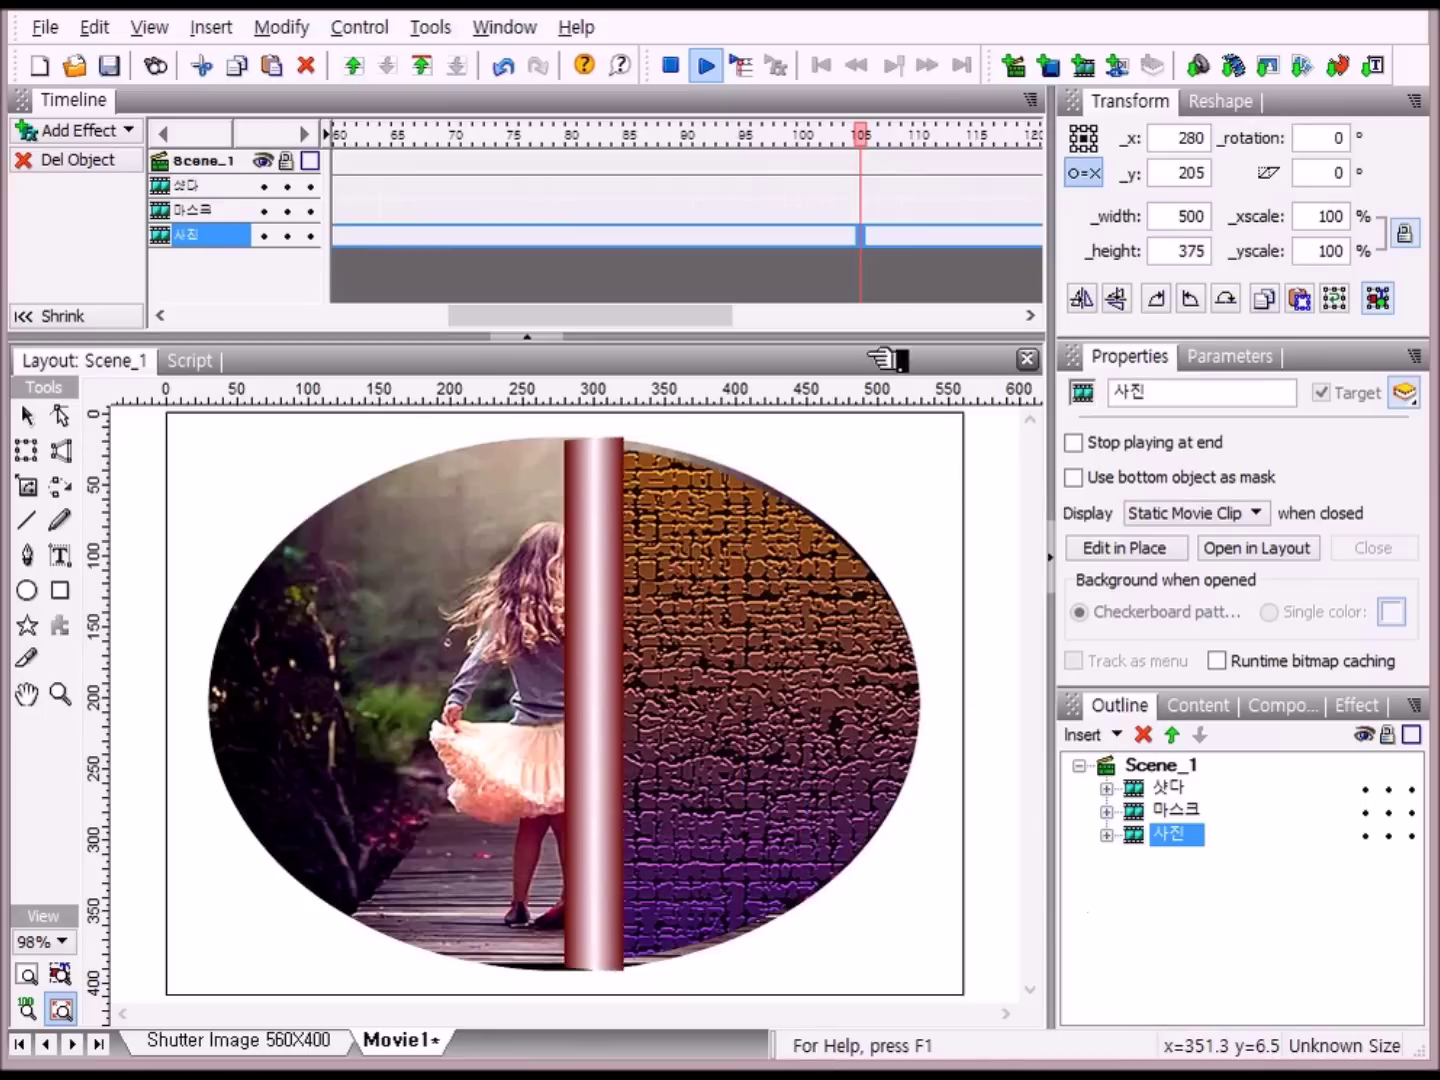
click(670, 66)
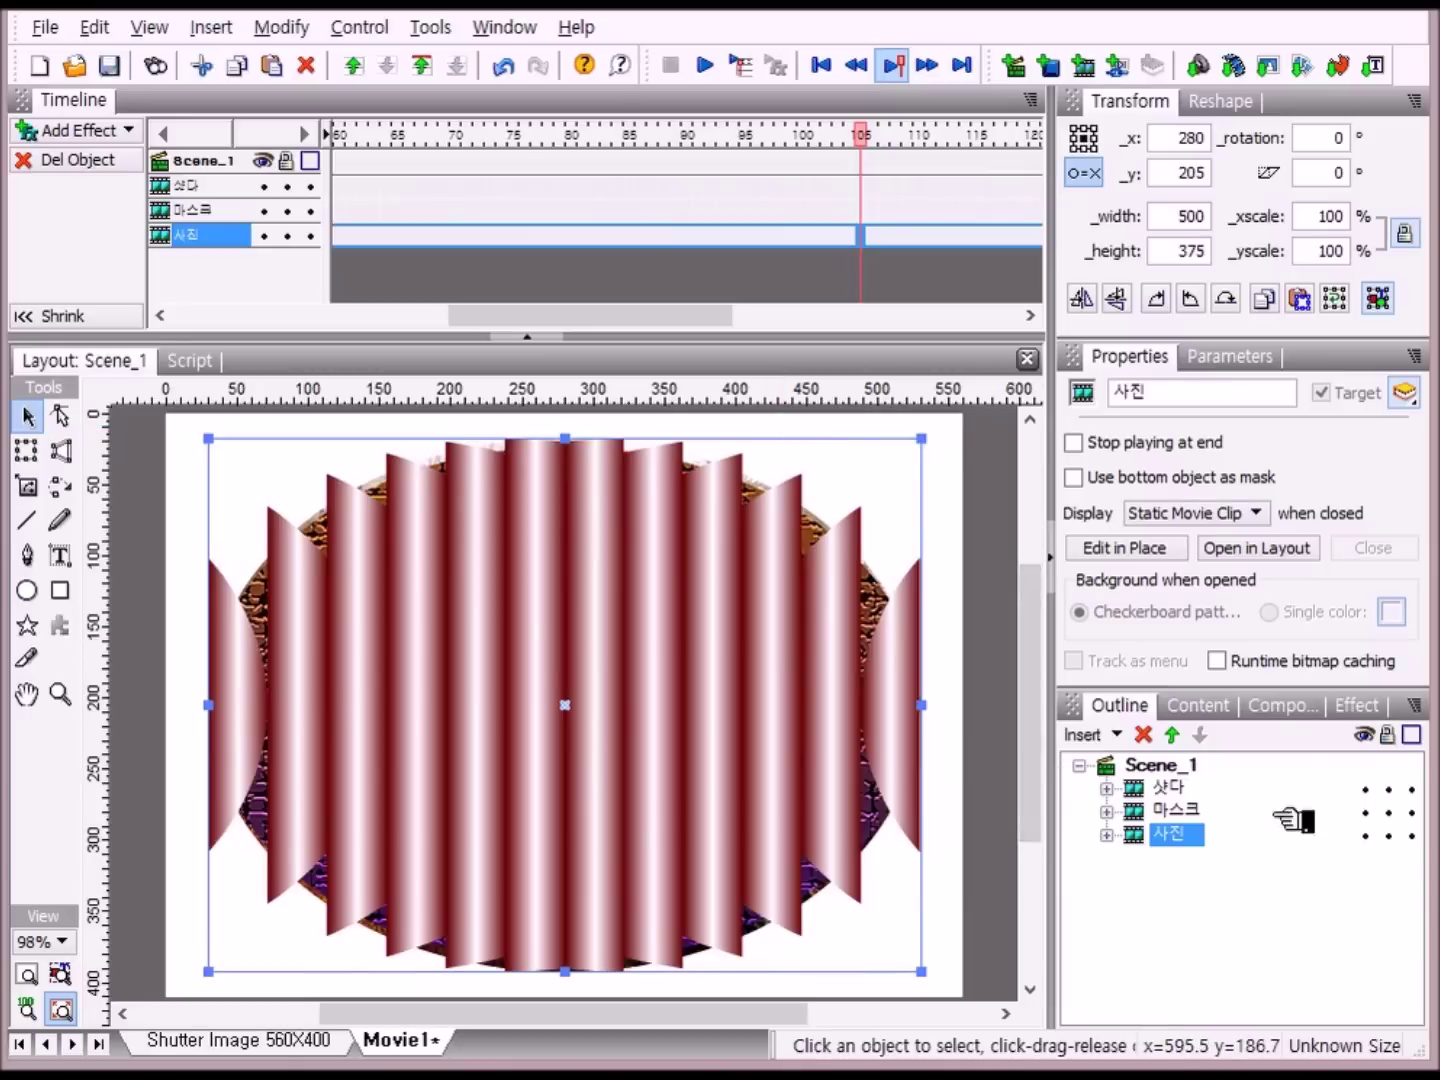
- Draw a 2D Toroid autoshape about 379 pixels wide and high in Scene_1, over the shutter
click(1159, 768)
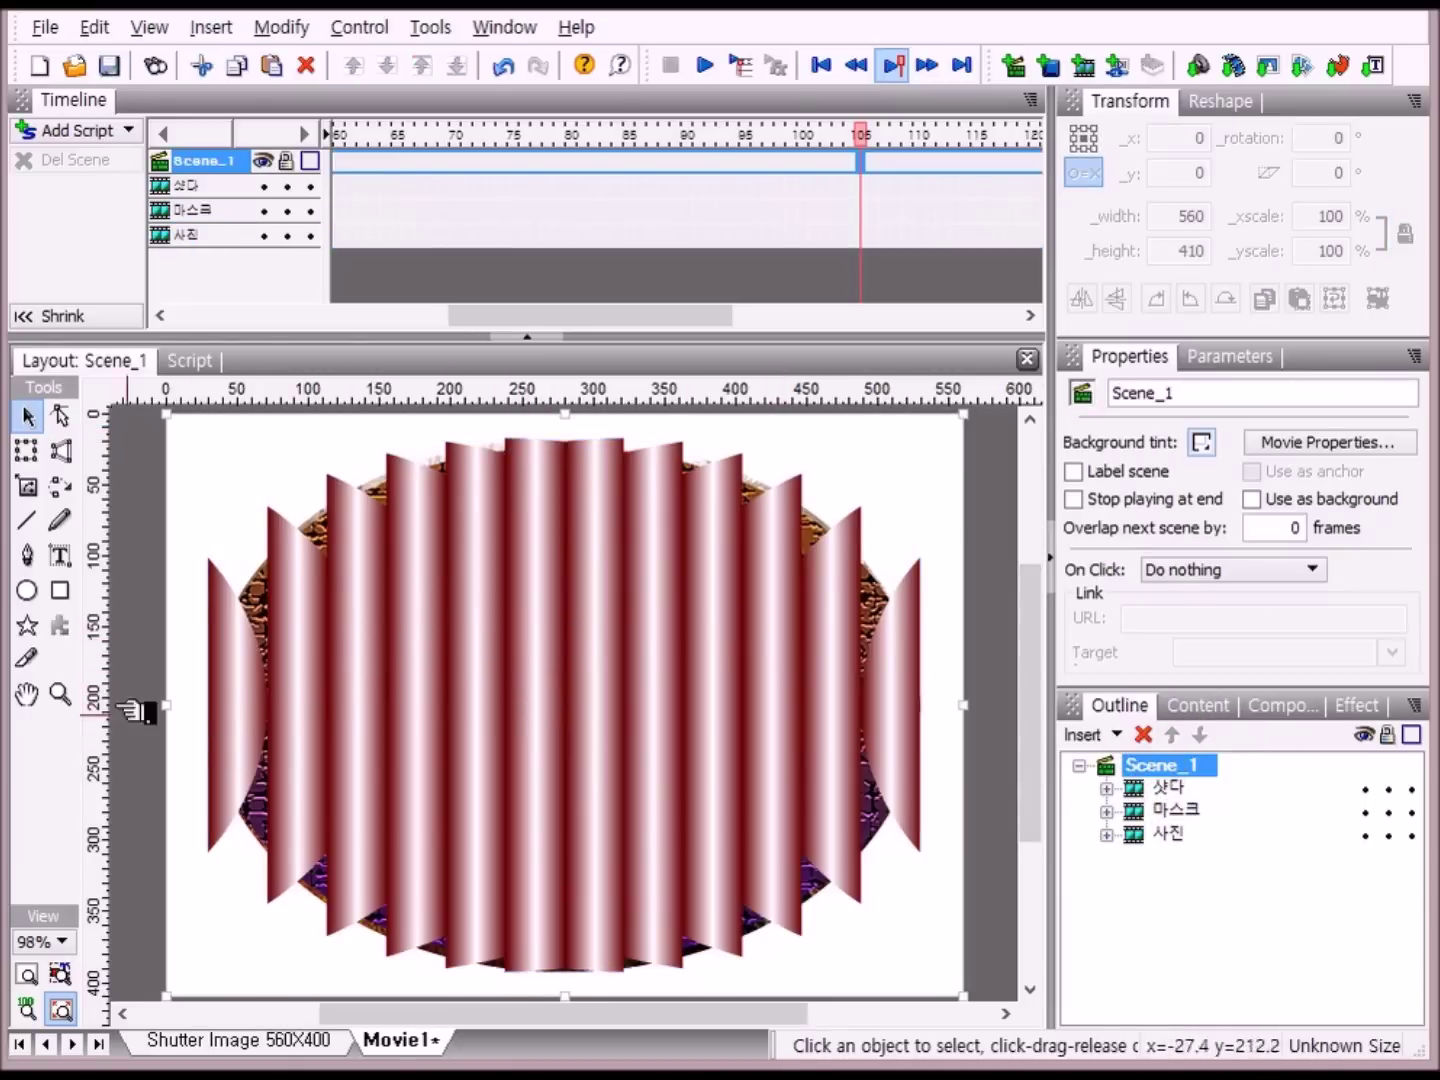
click(32, 628)
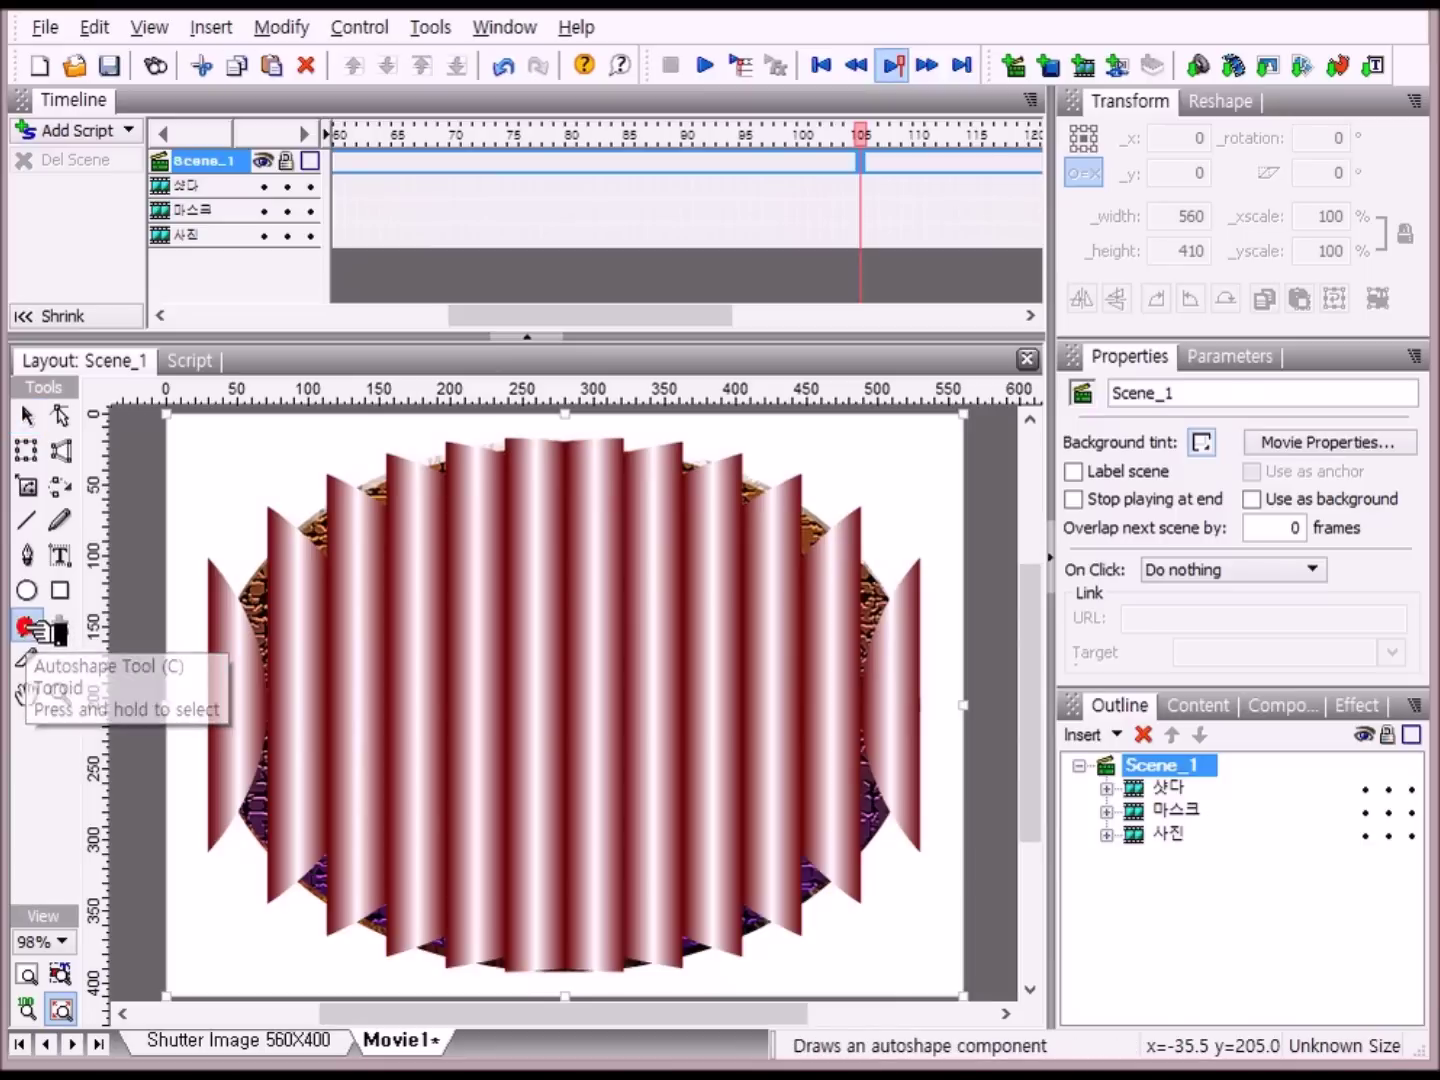
mouse_move(69, 661)
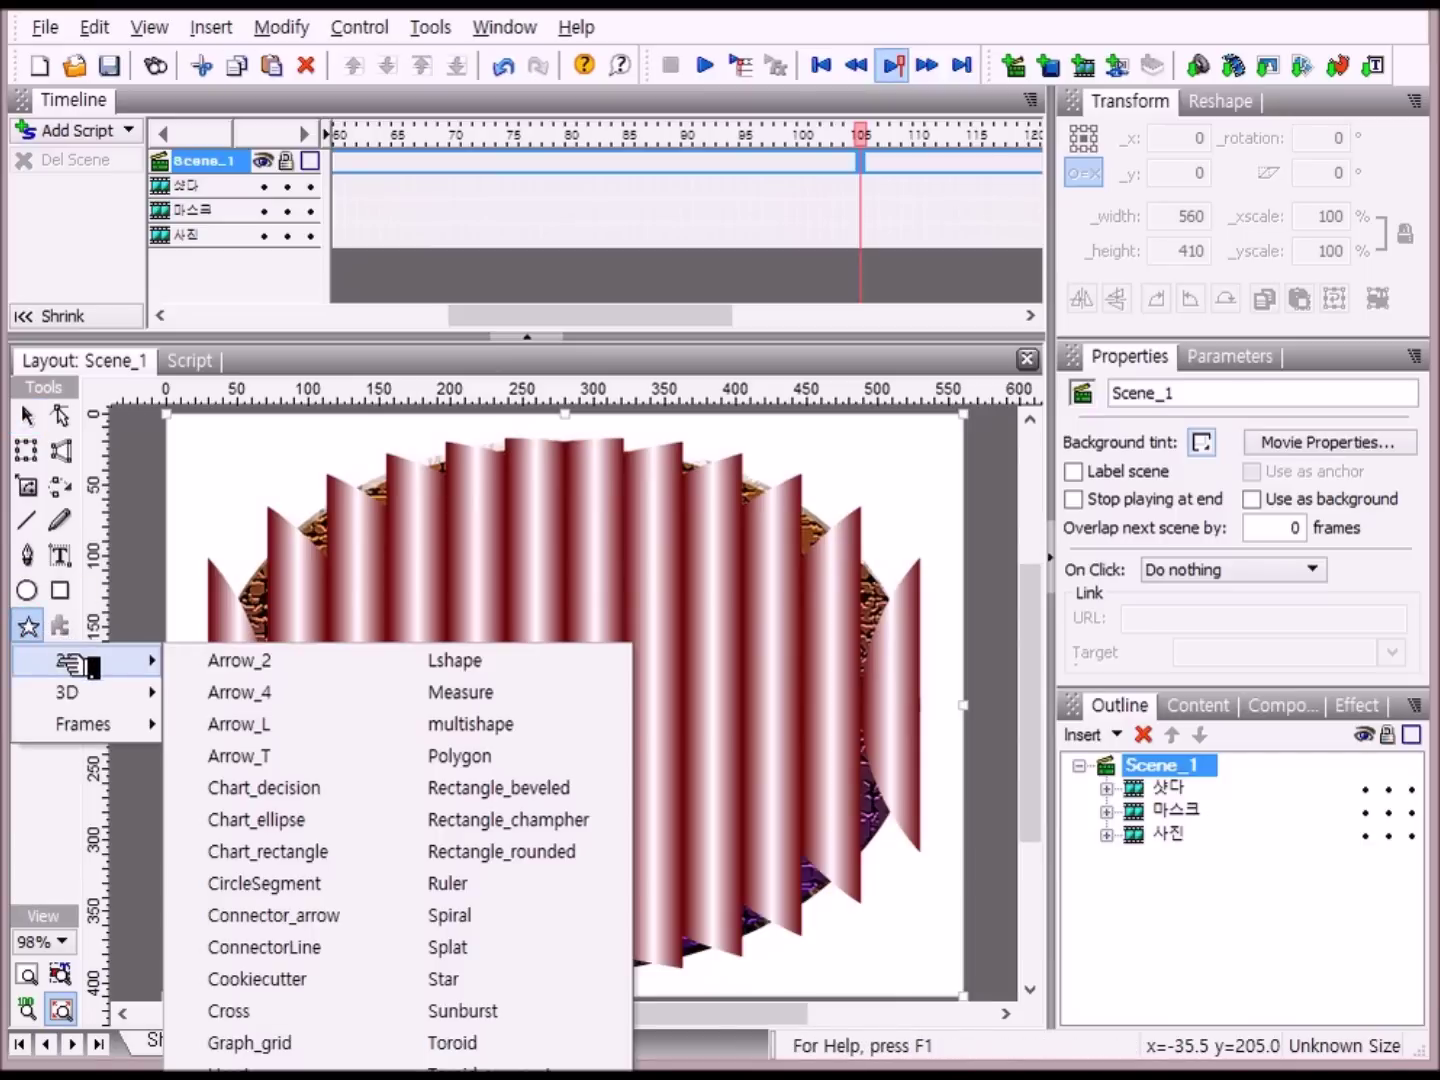
click(497, 1045)
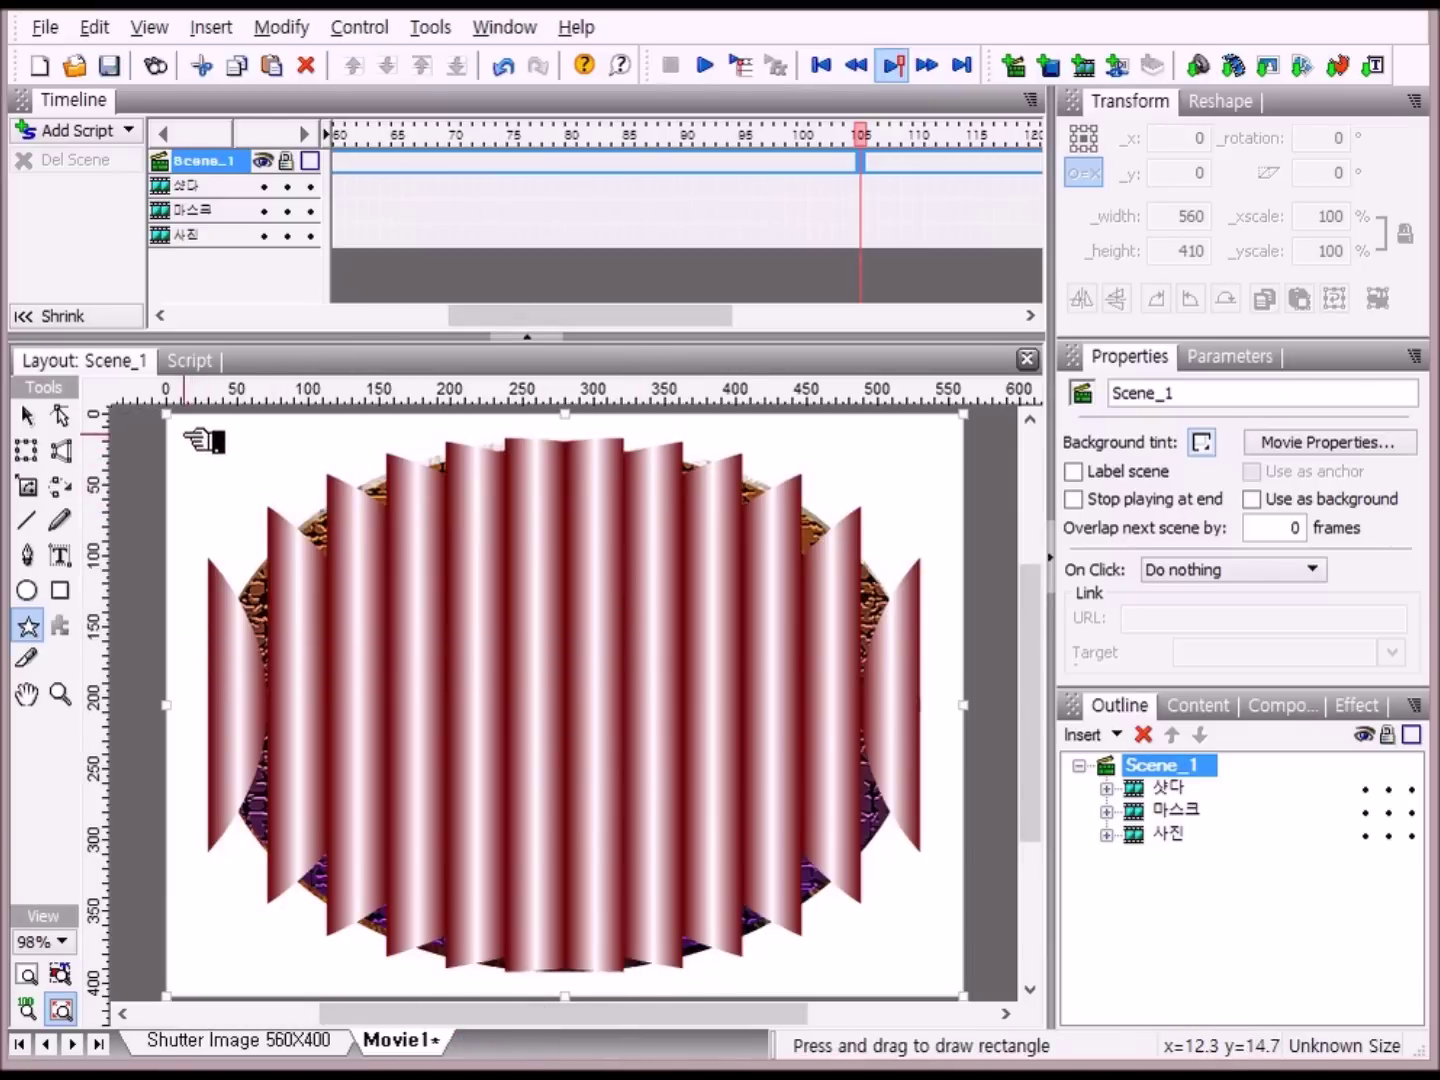
drag(183, 434, 725, 834)
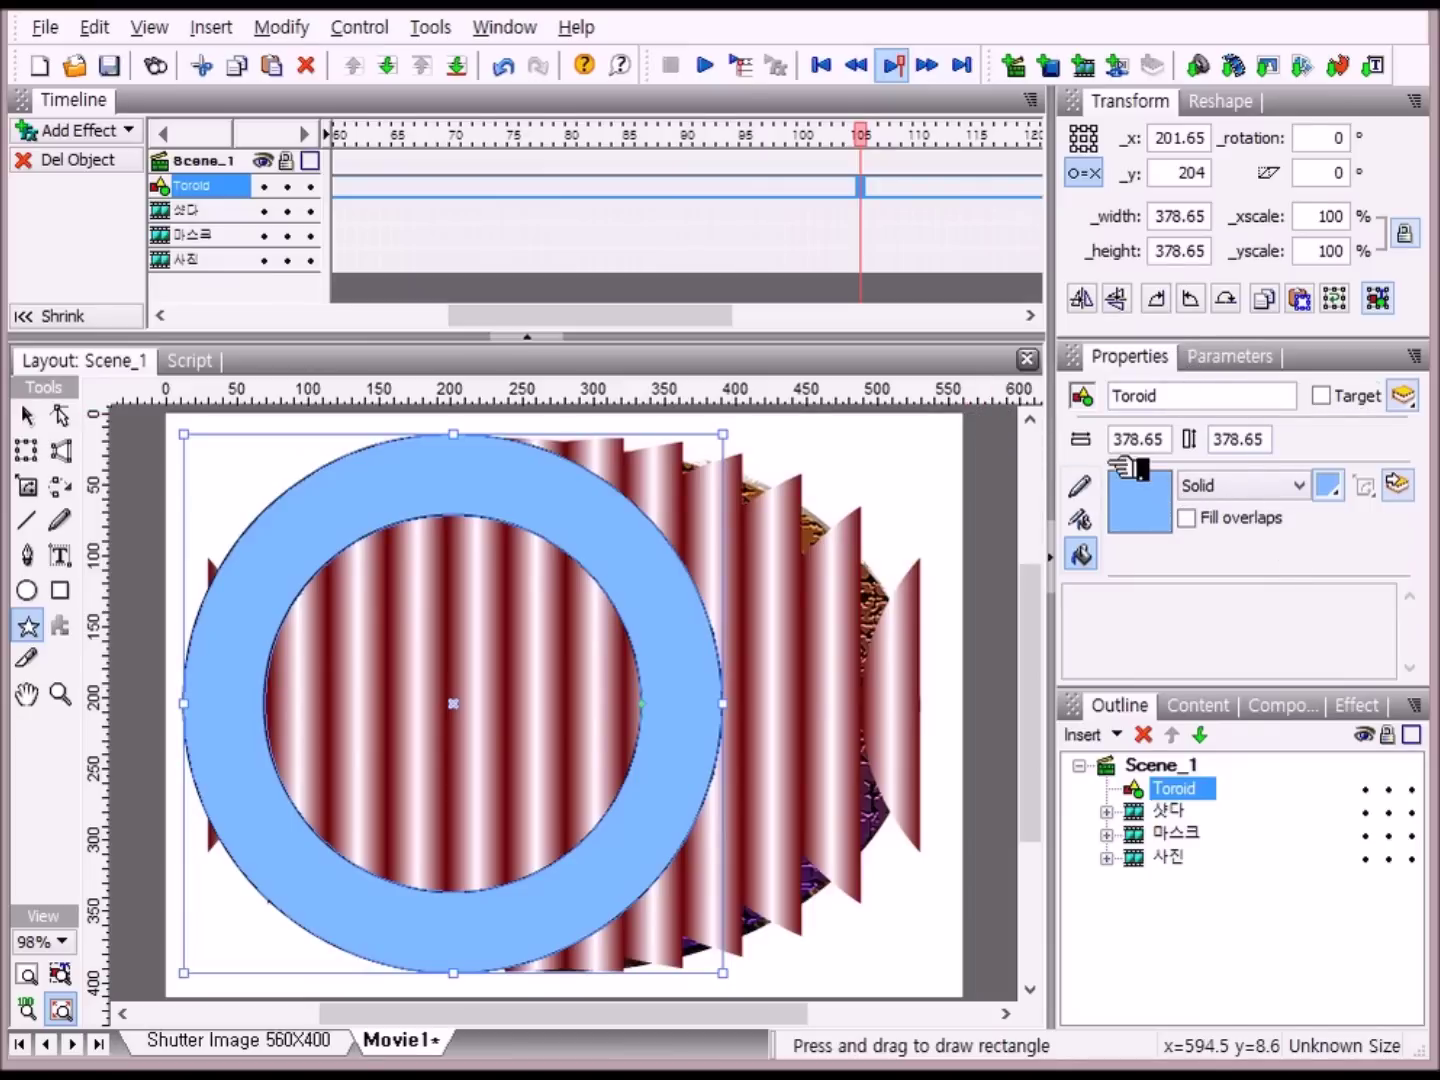
- Set the toroid's width and height to 560 and align it to the stage's horizontal and vertical centre
click(1150, 443)
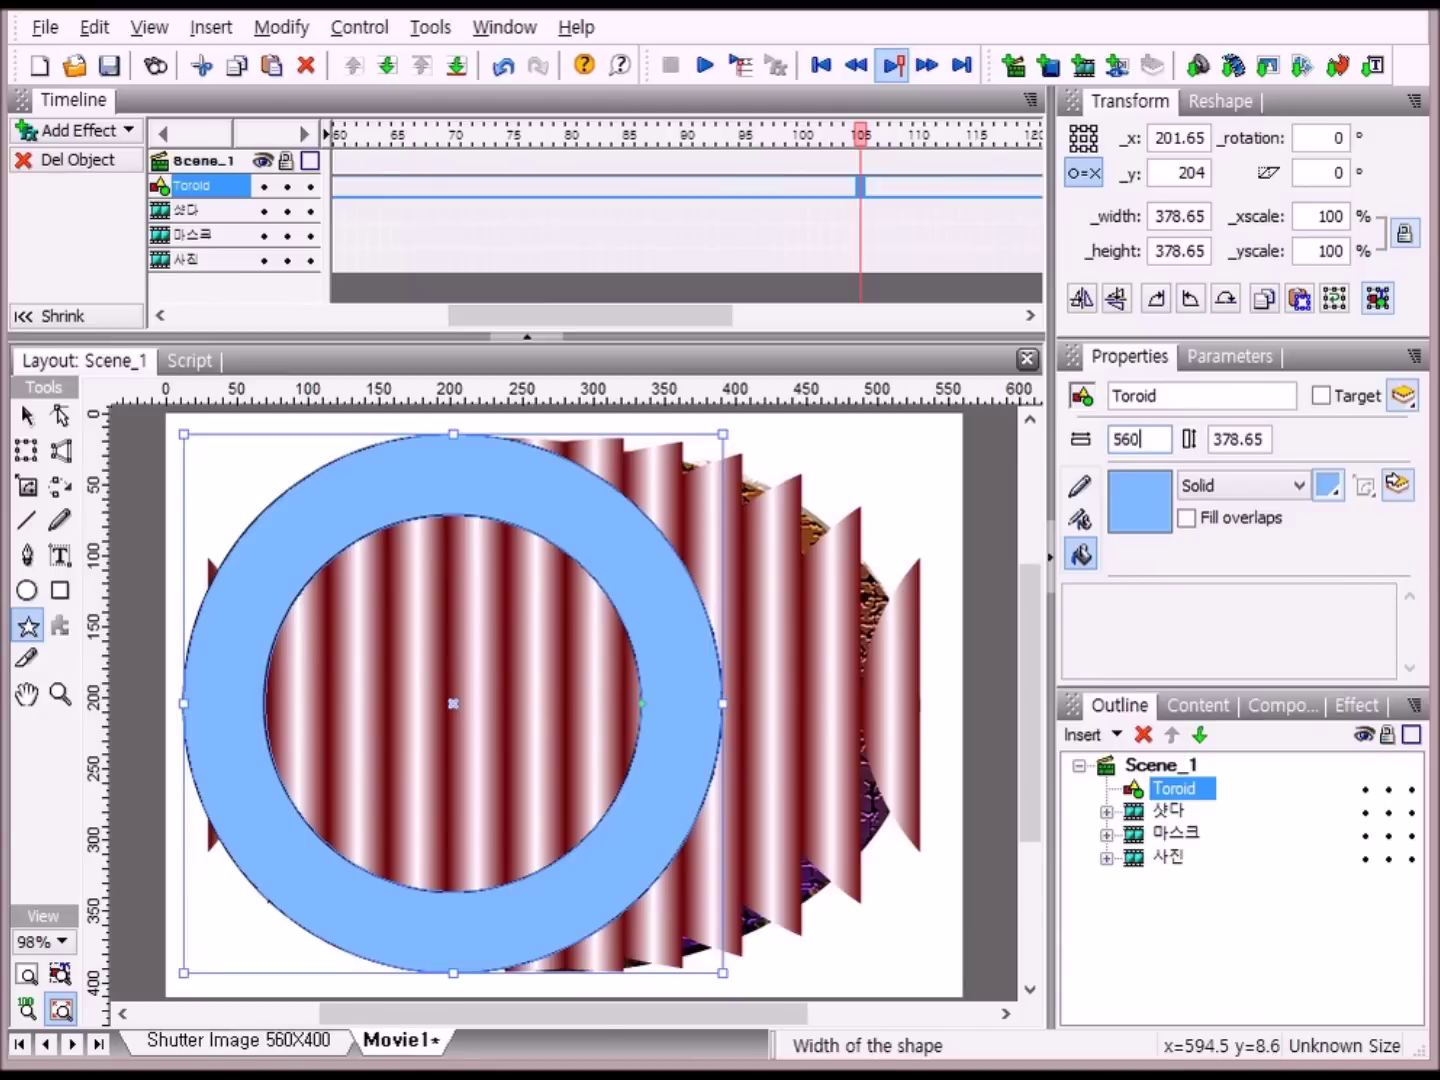
click(1271, 442)
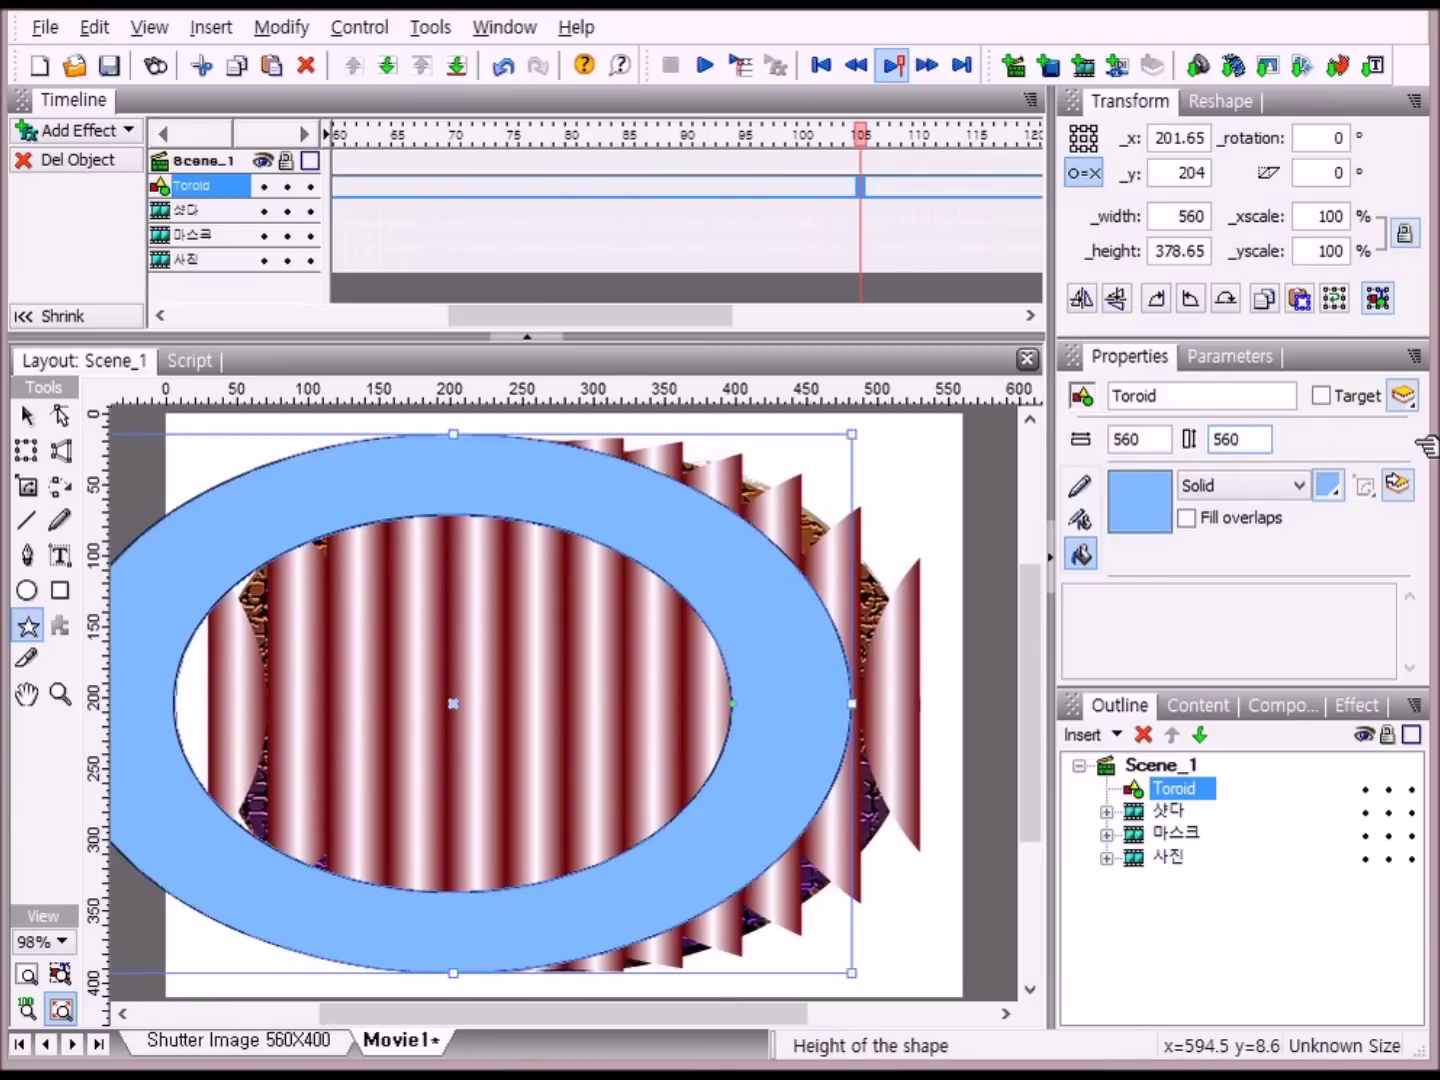
key(Return)
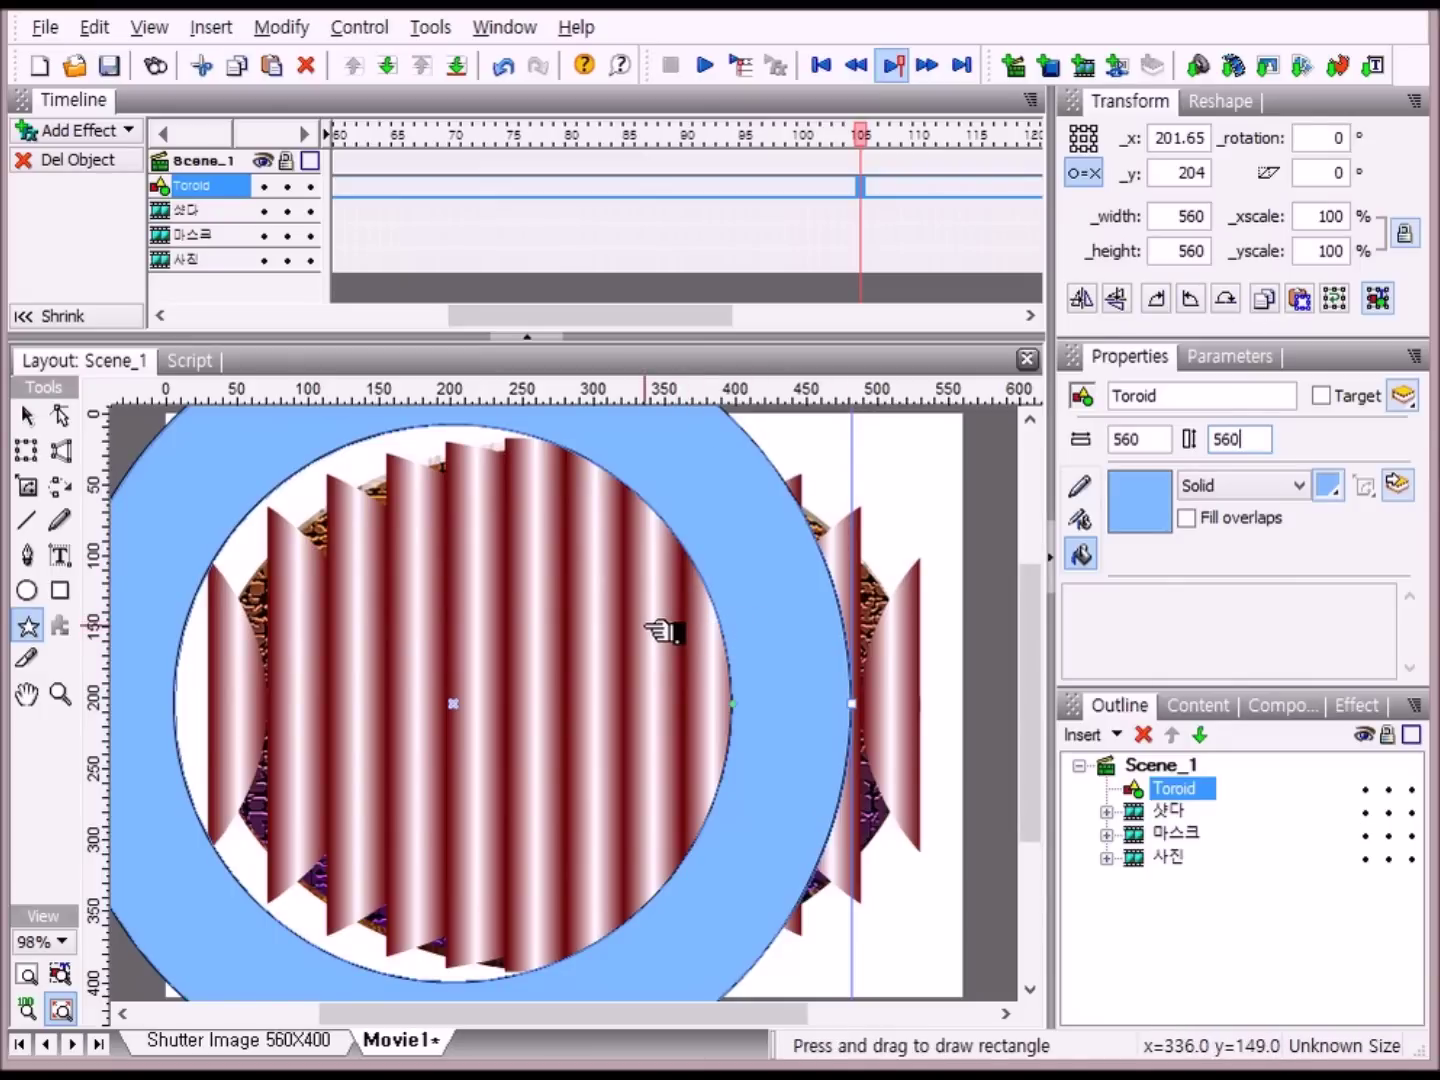
click(505, 31)
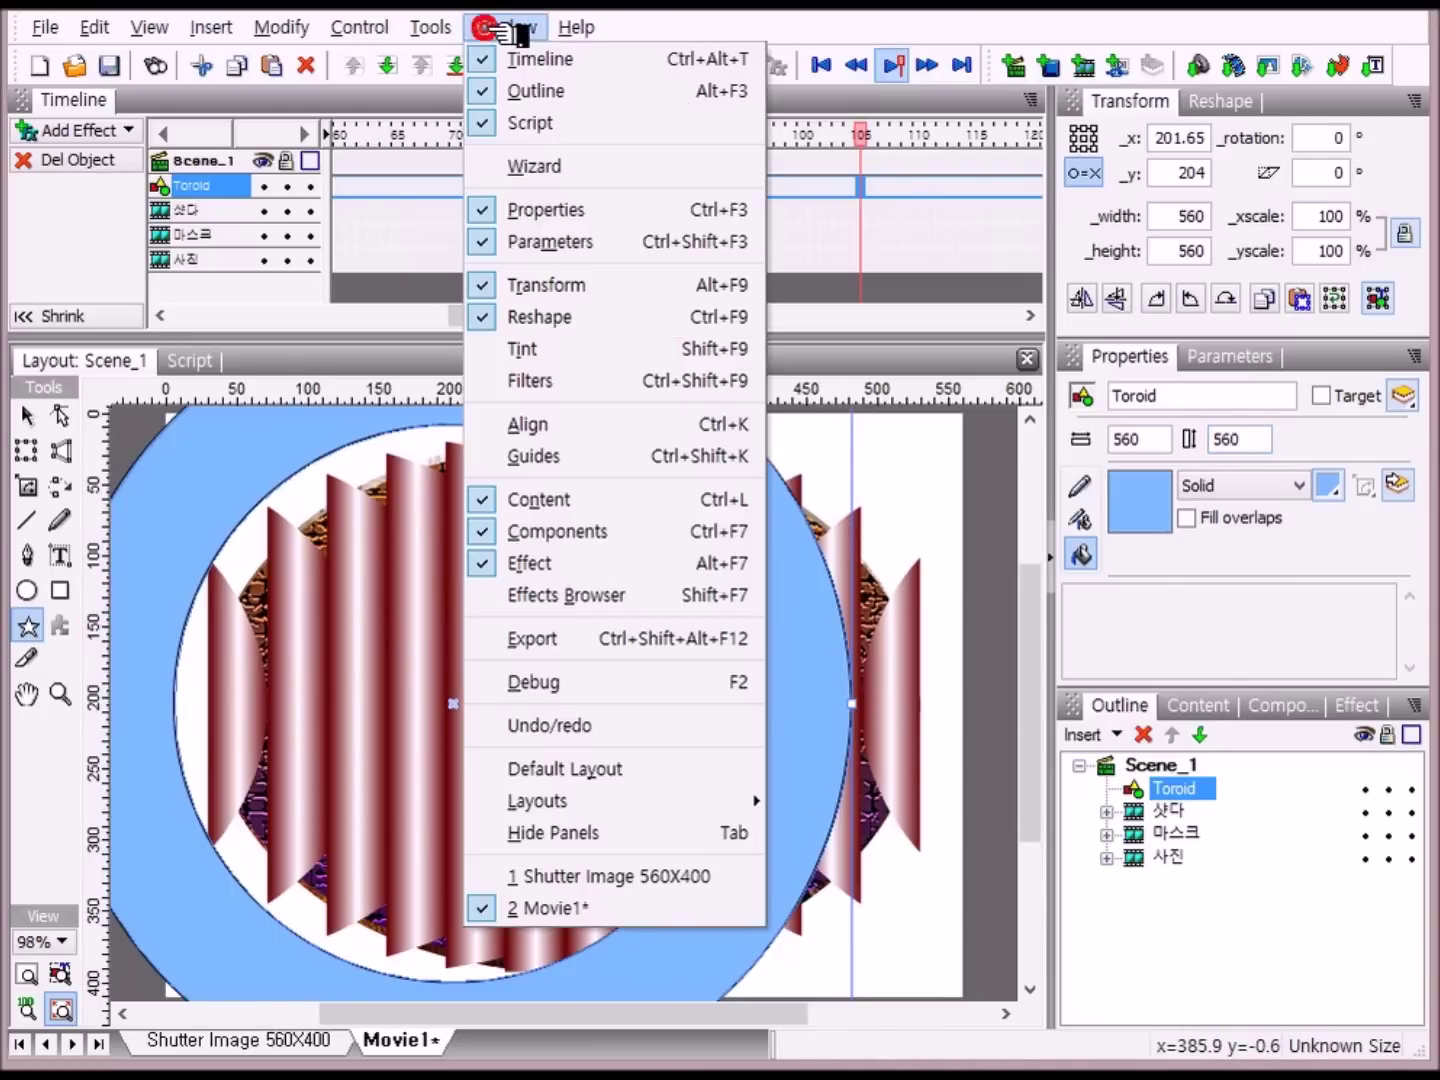
click(608, 426)
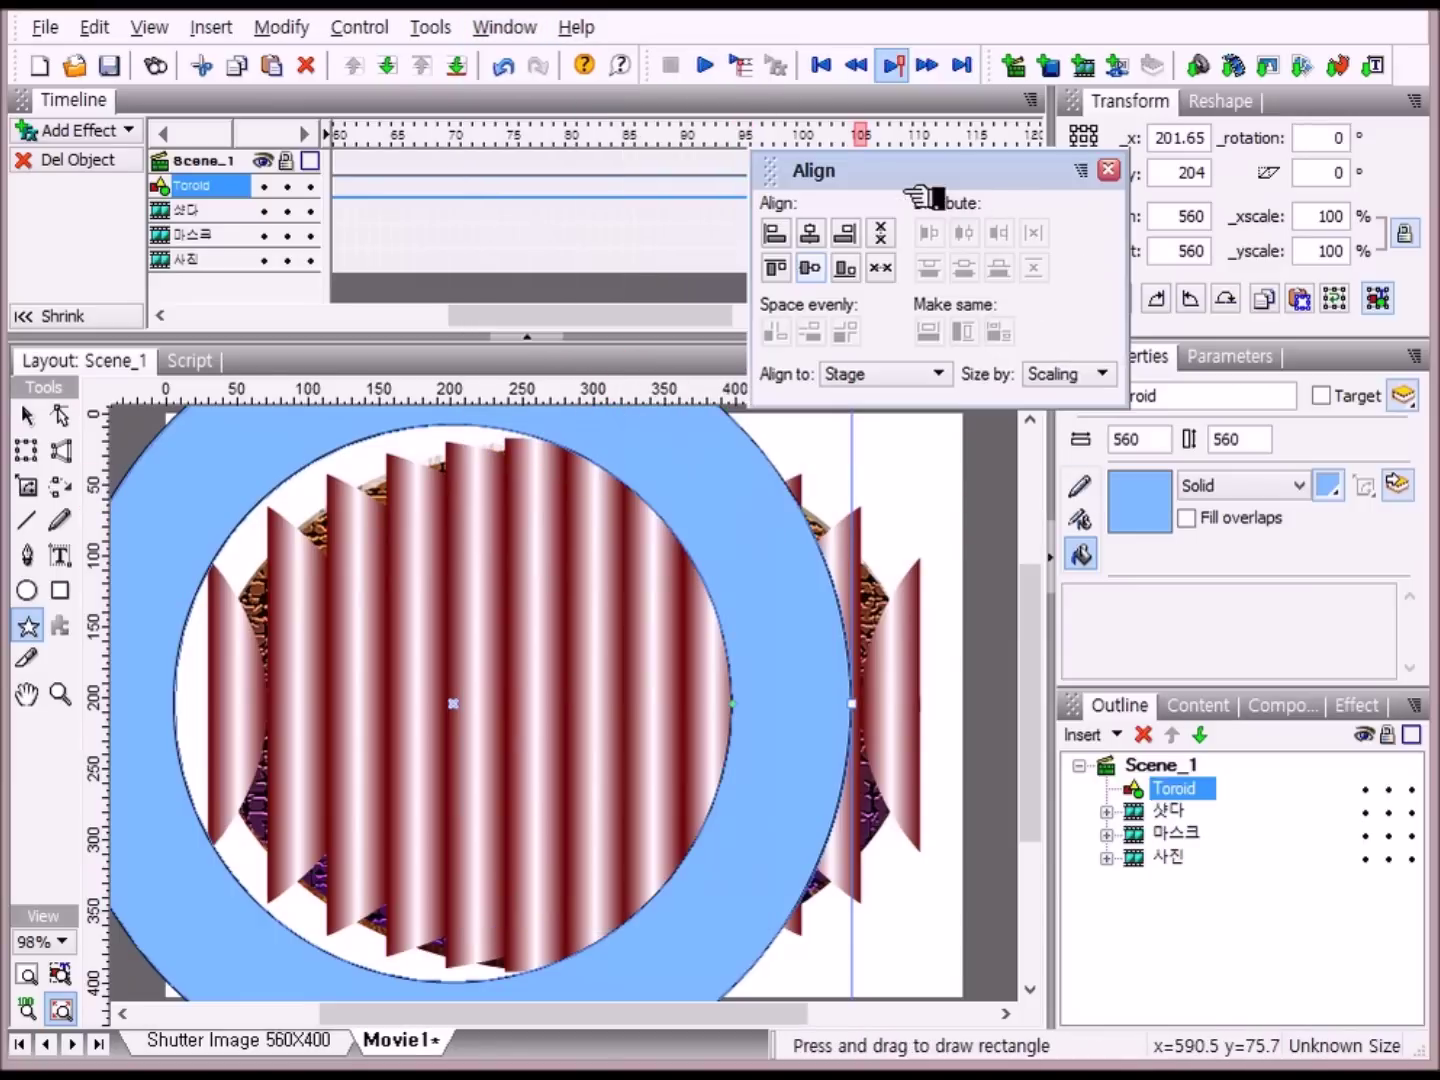
click(841, 239)
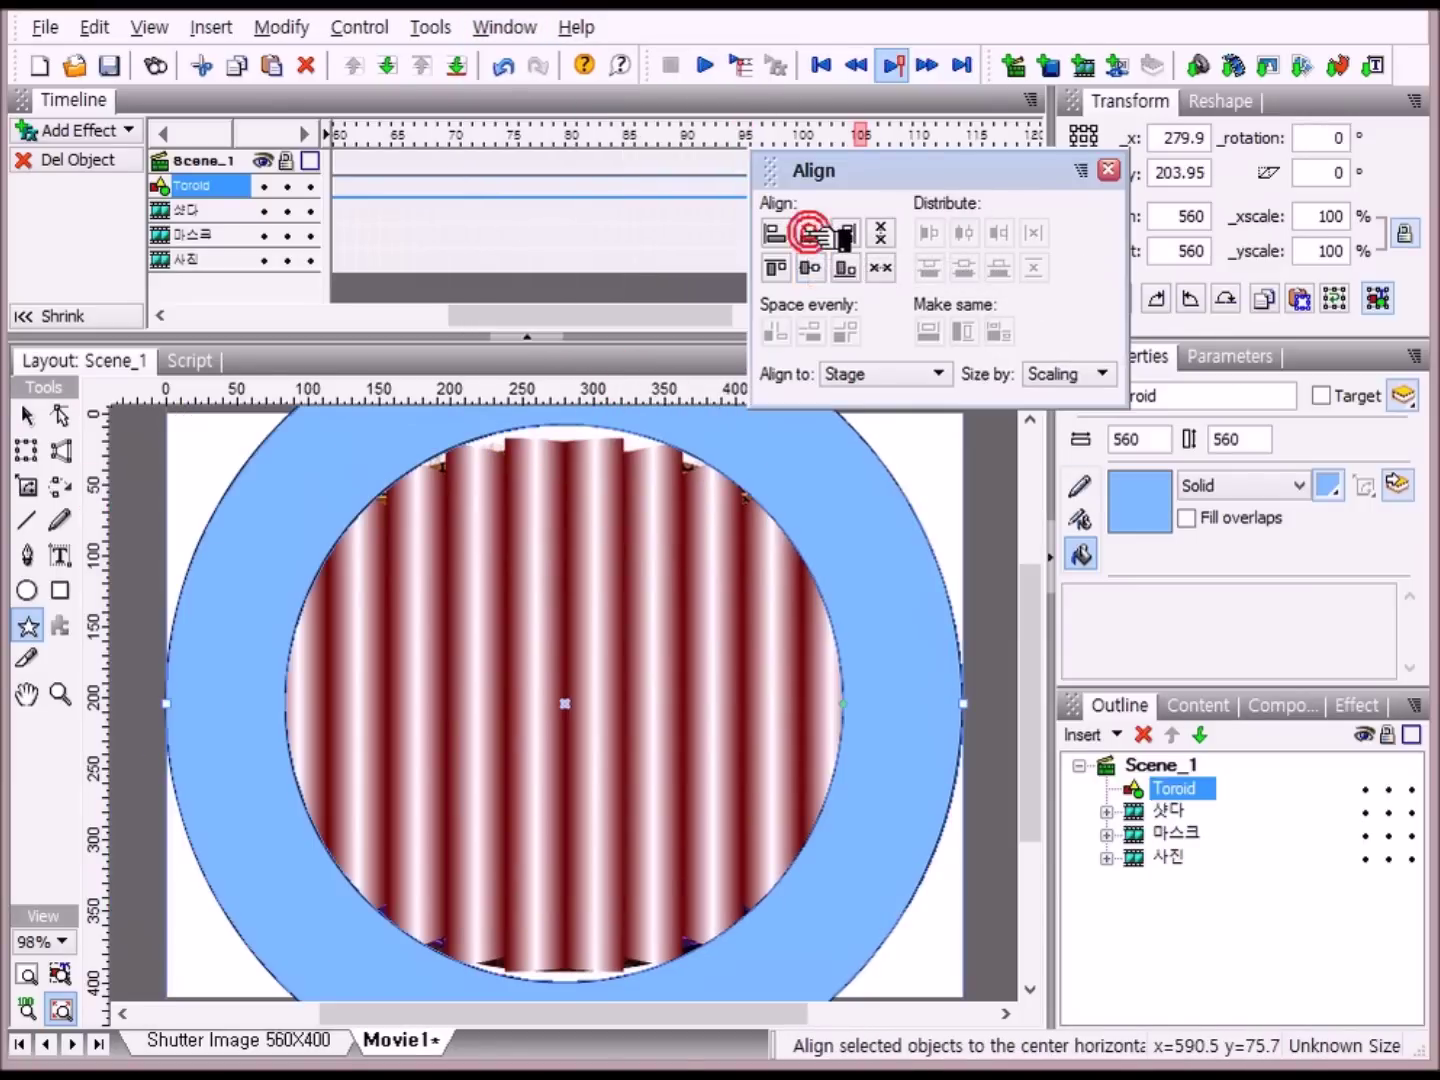
click(817, 268)
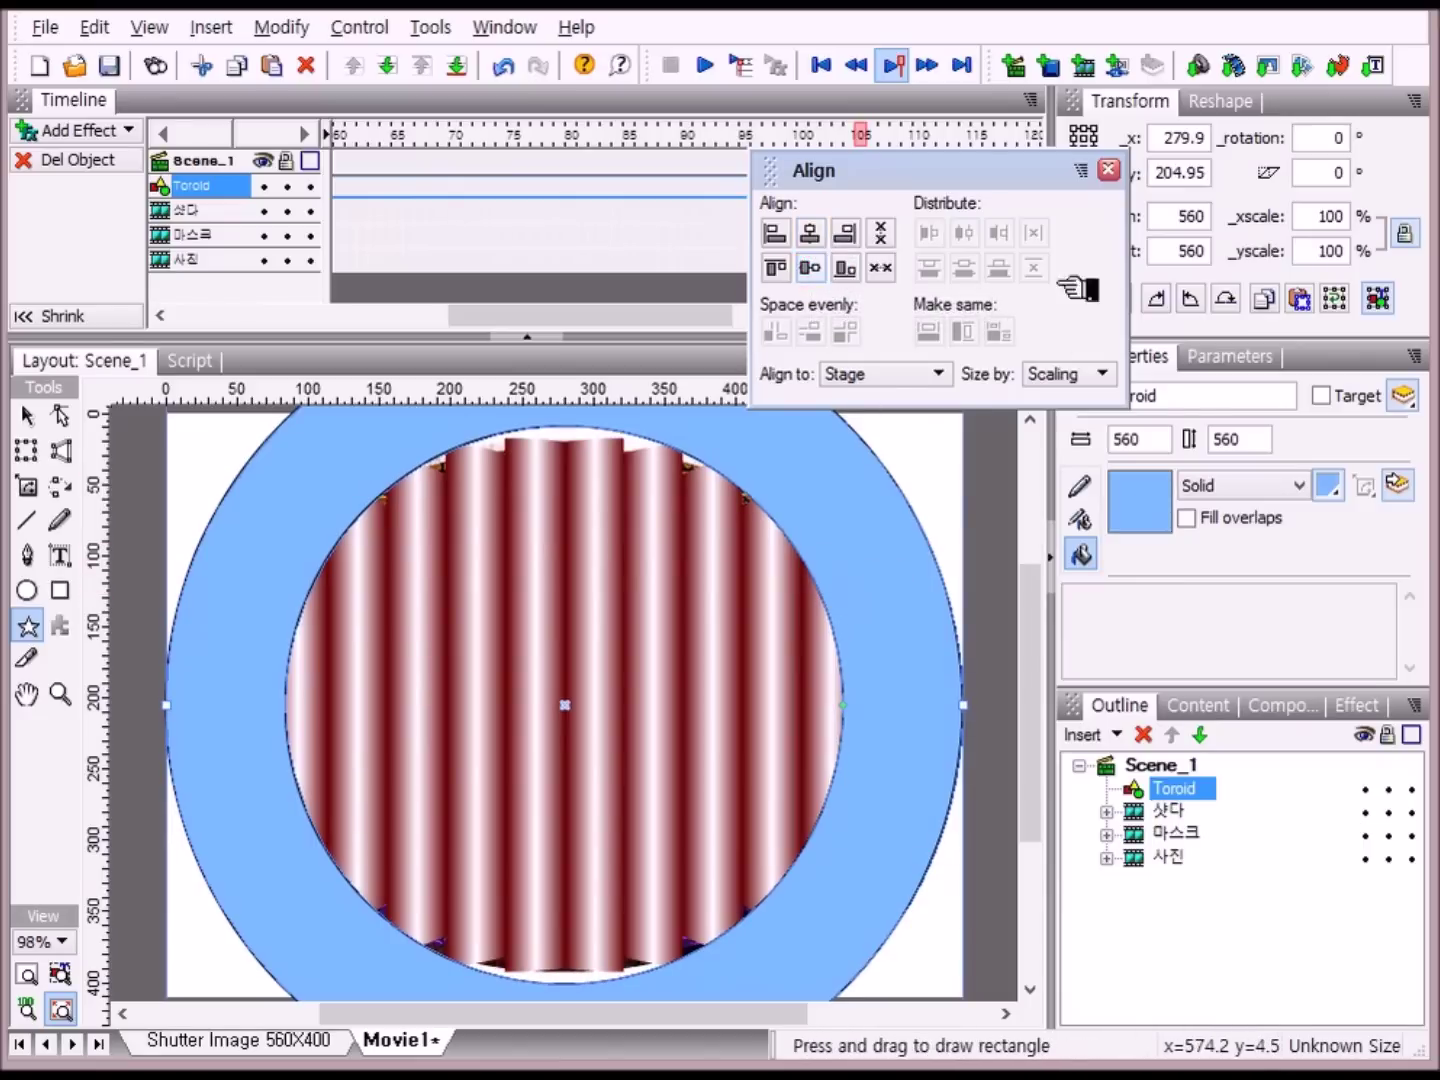
click(1108, 170)
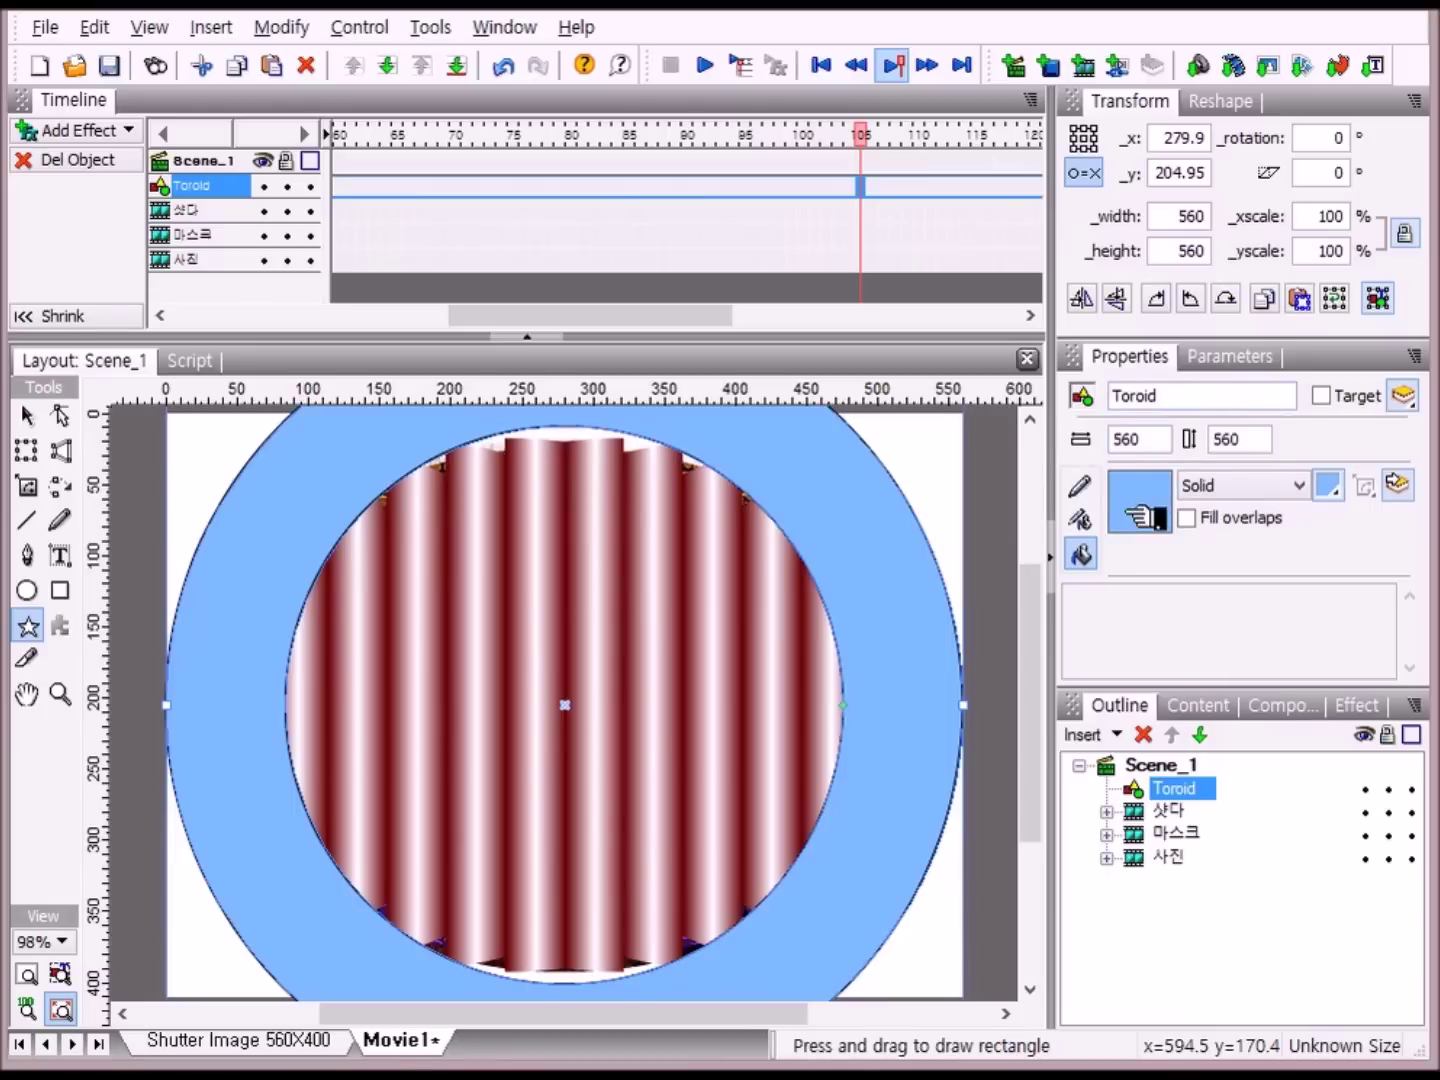
- Set the toroid's line style to None and change its fill from solid to a radial gradient
click(1084, 488)
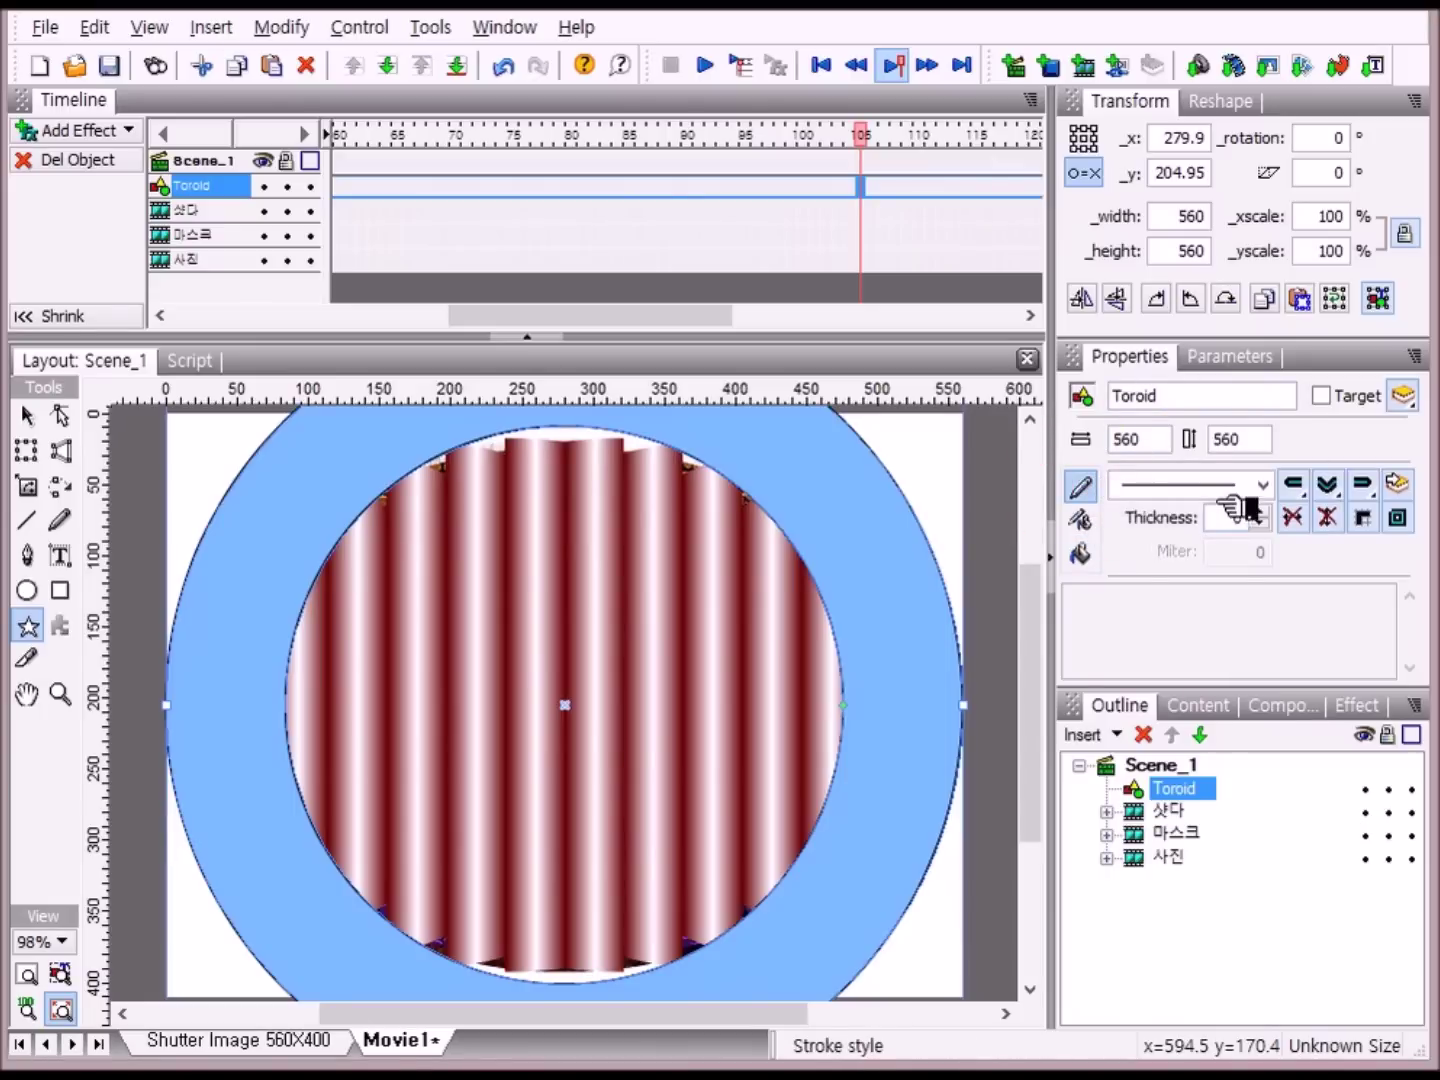
click(1271, 487)
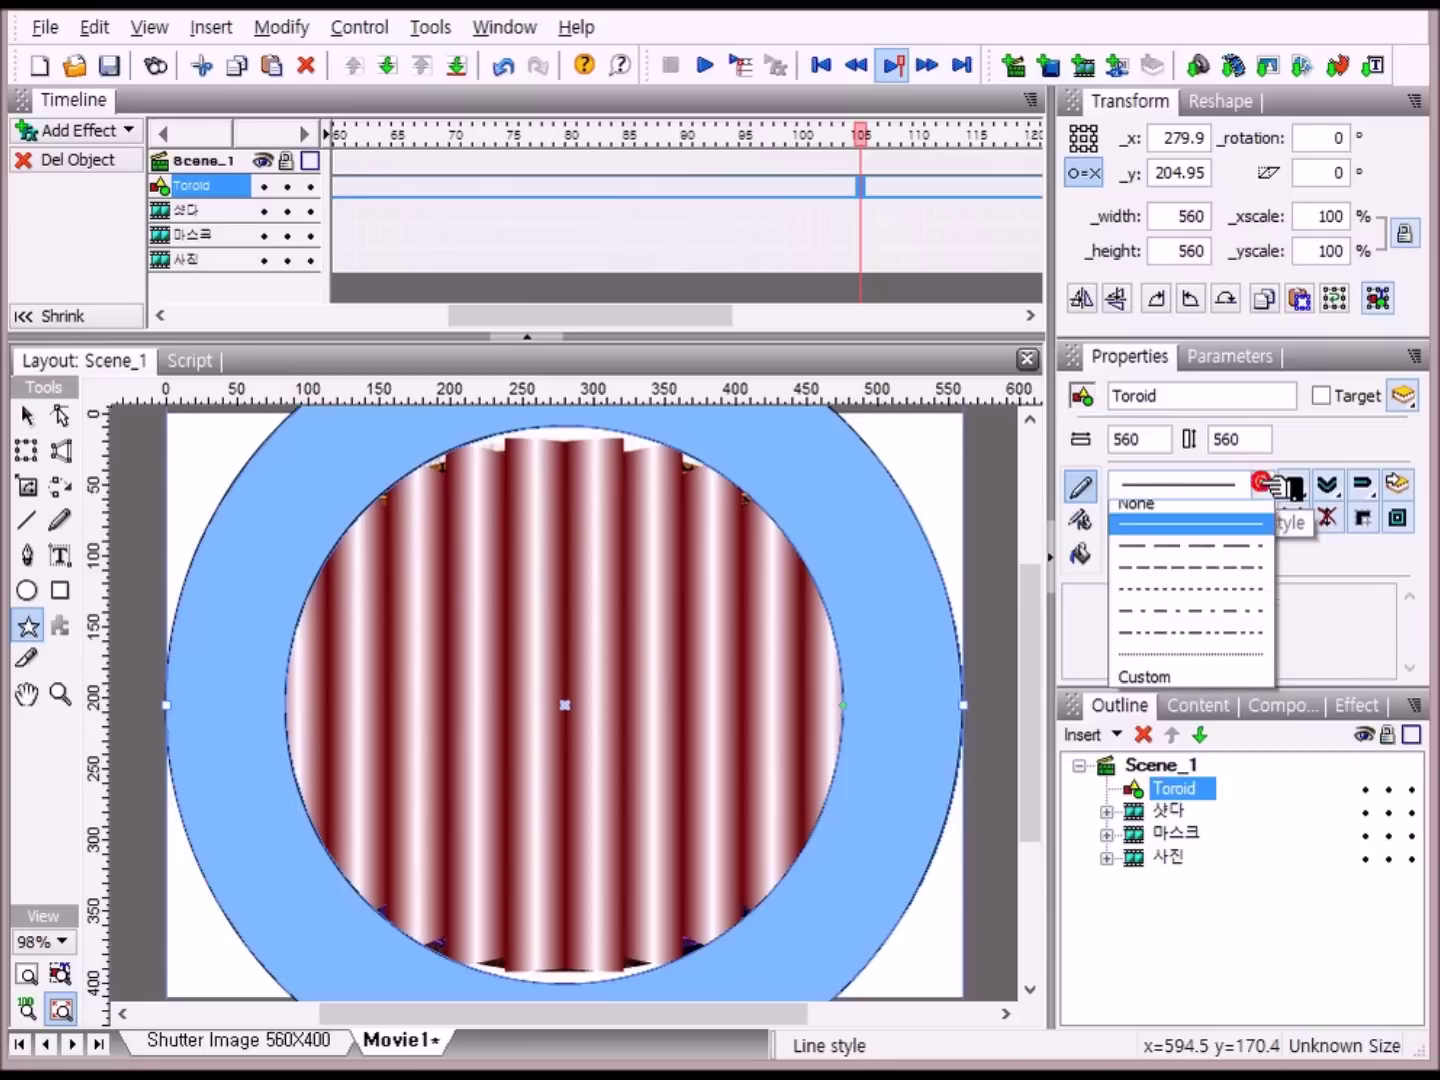
click(1240, 513)
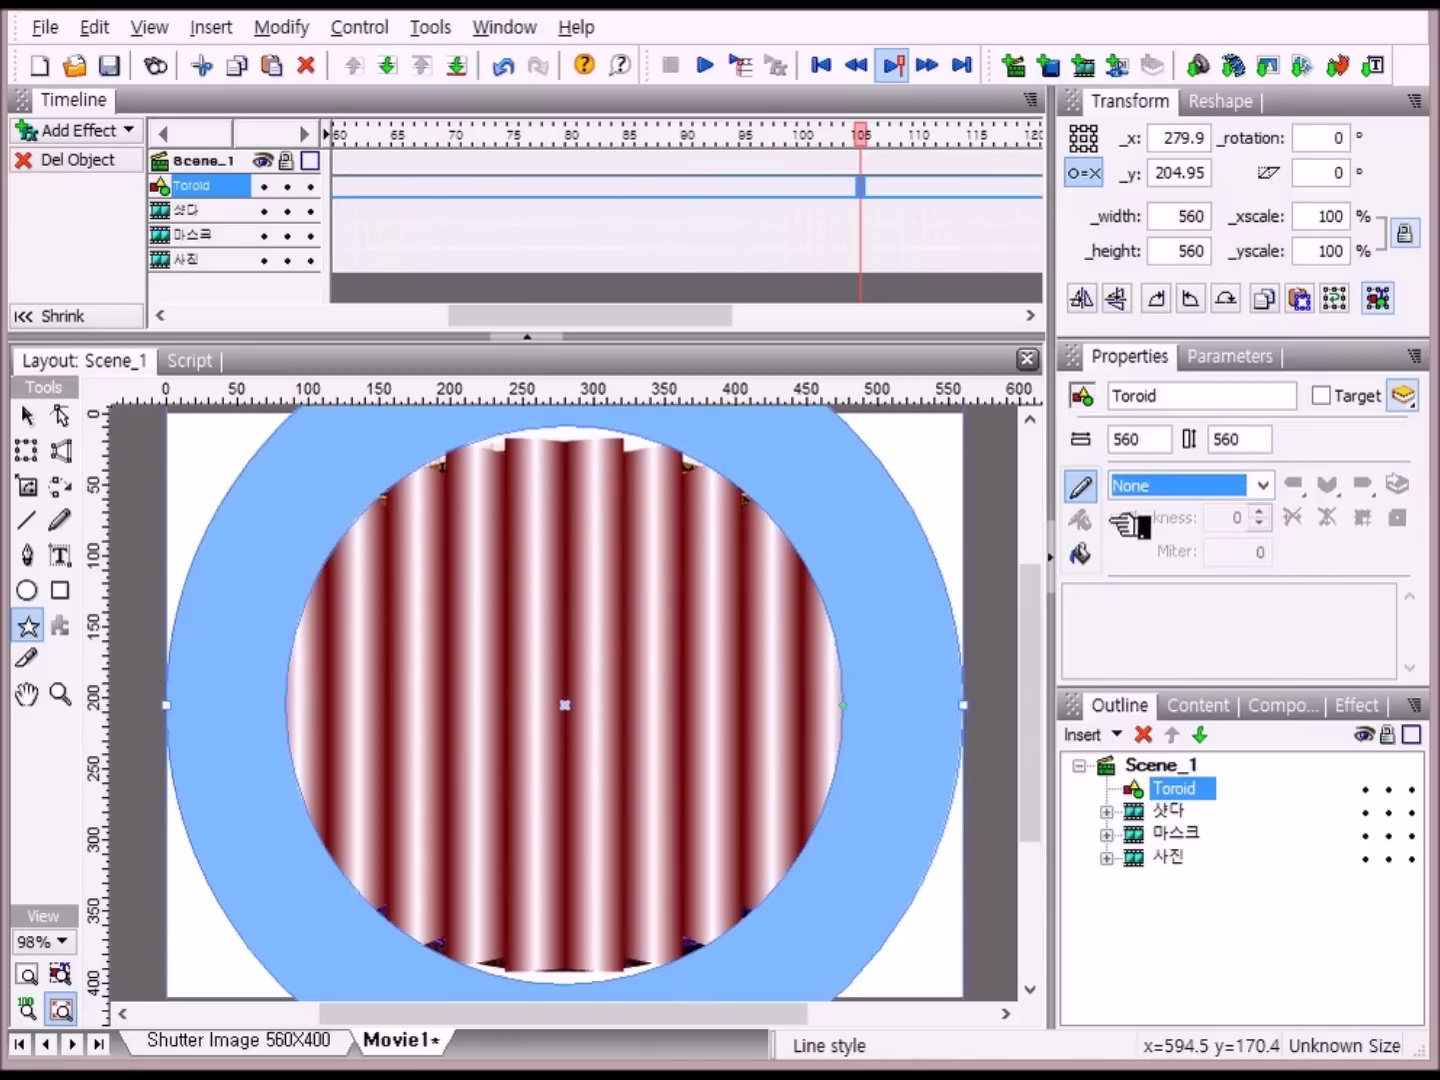
click(1084, 554)
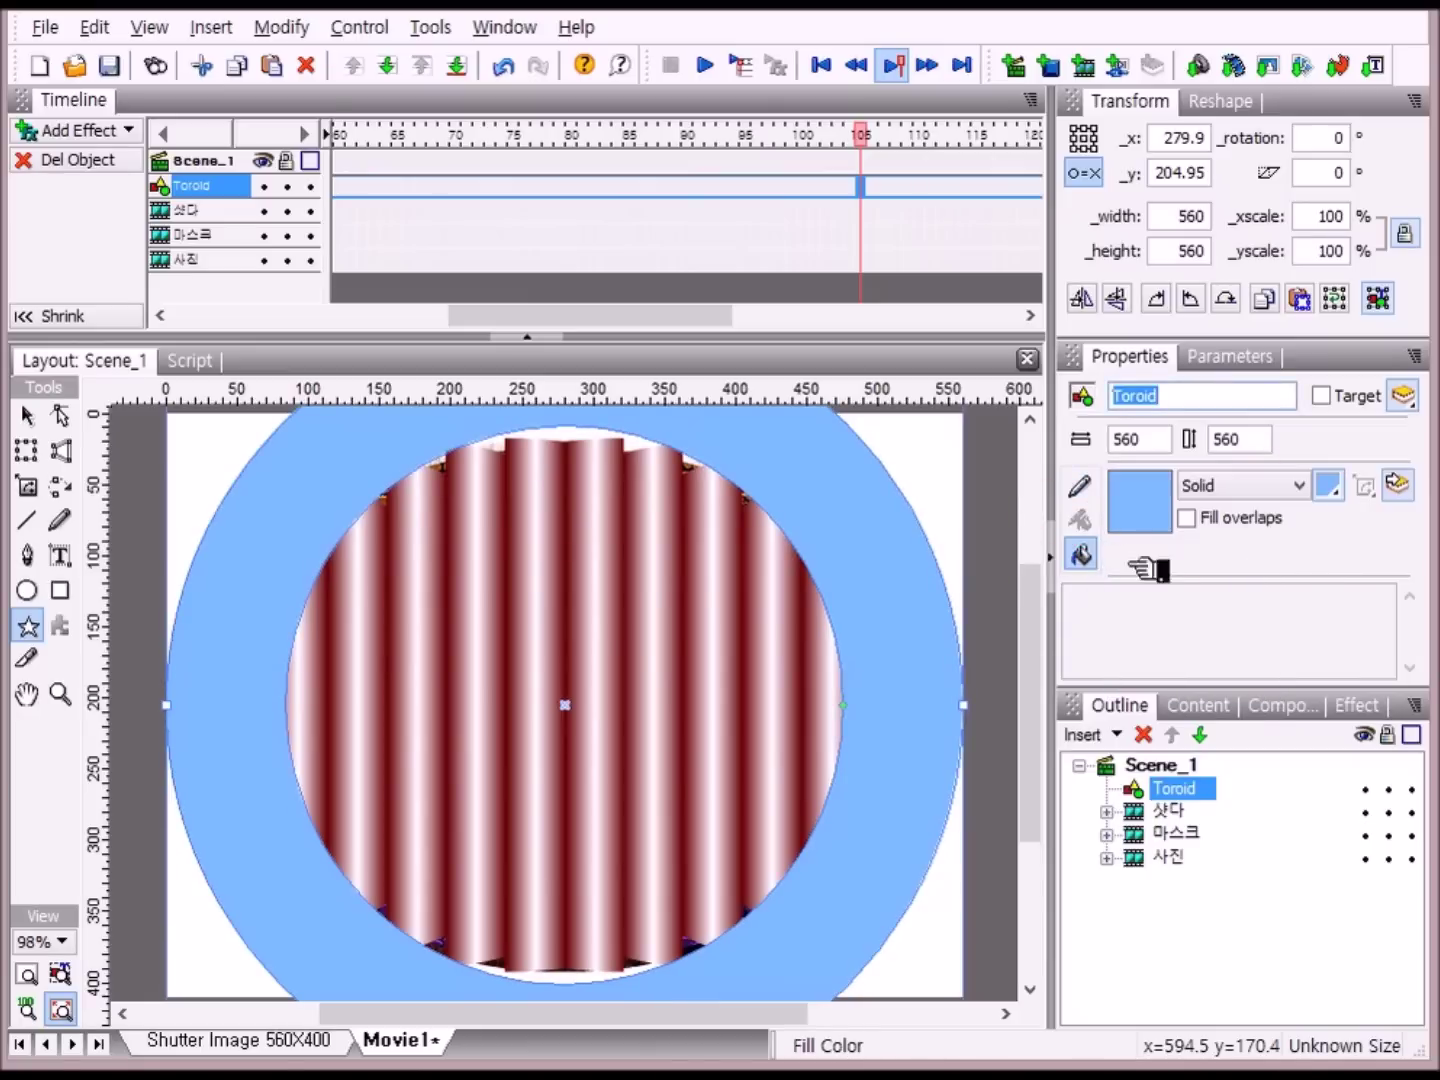
click(1315, 487)
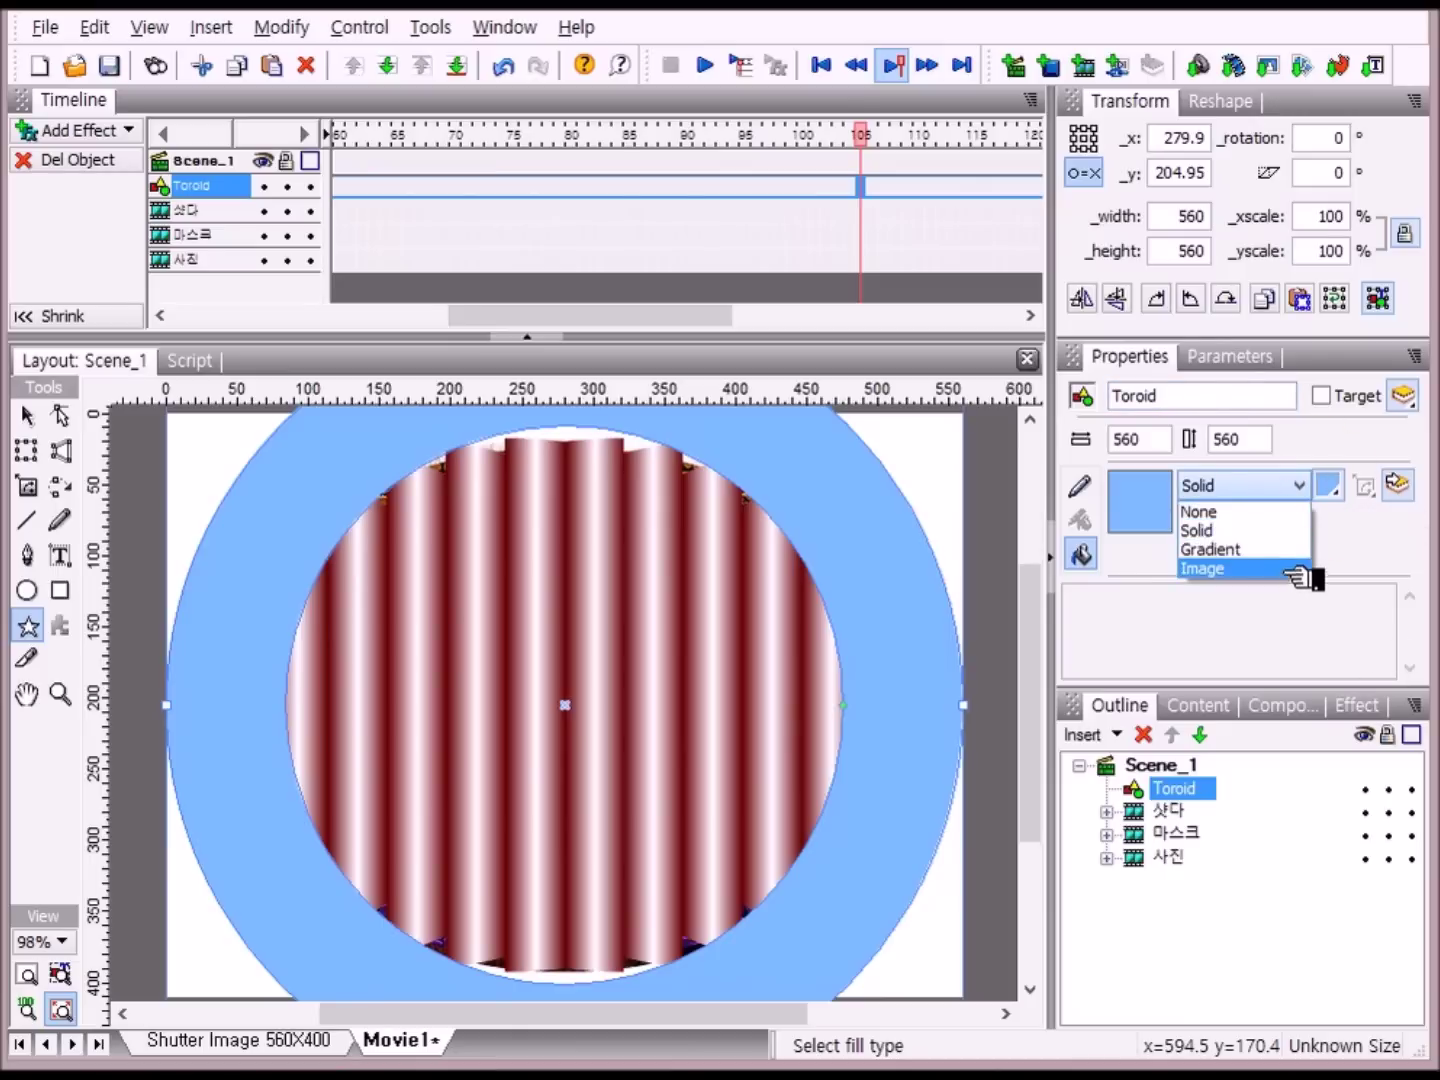
click(1291, 547)
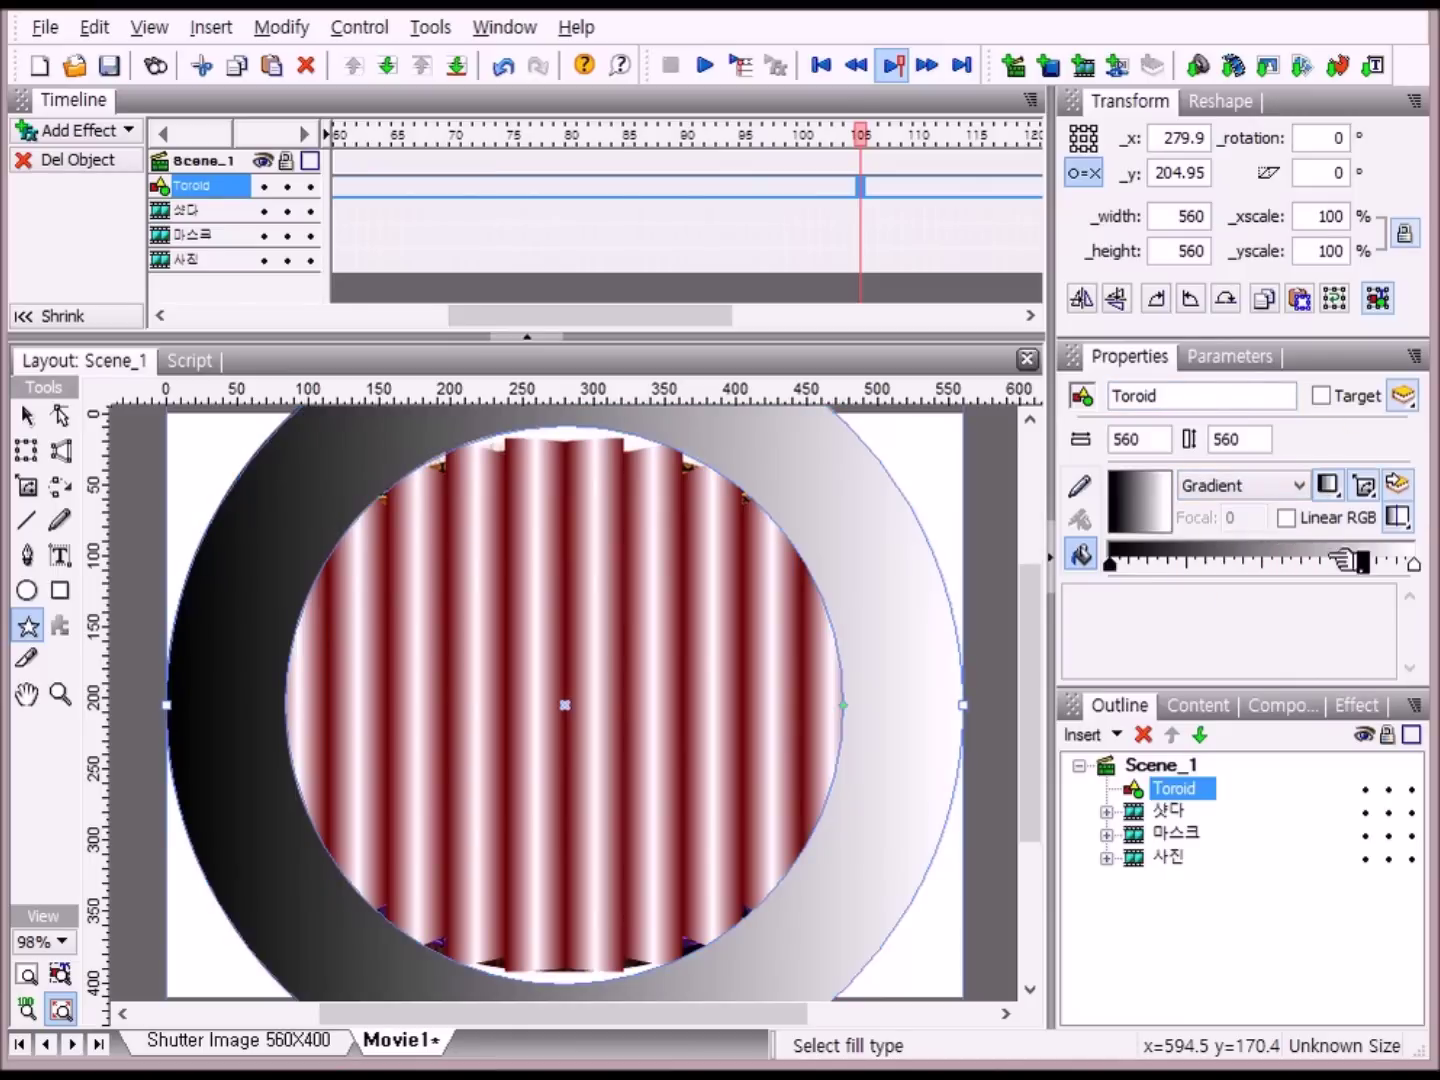
click(1330, 485)
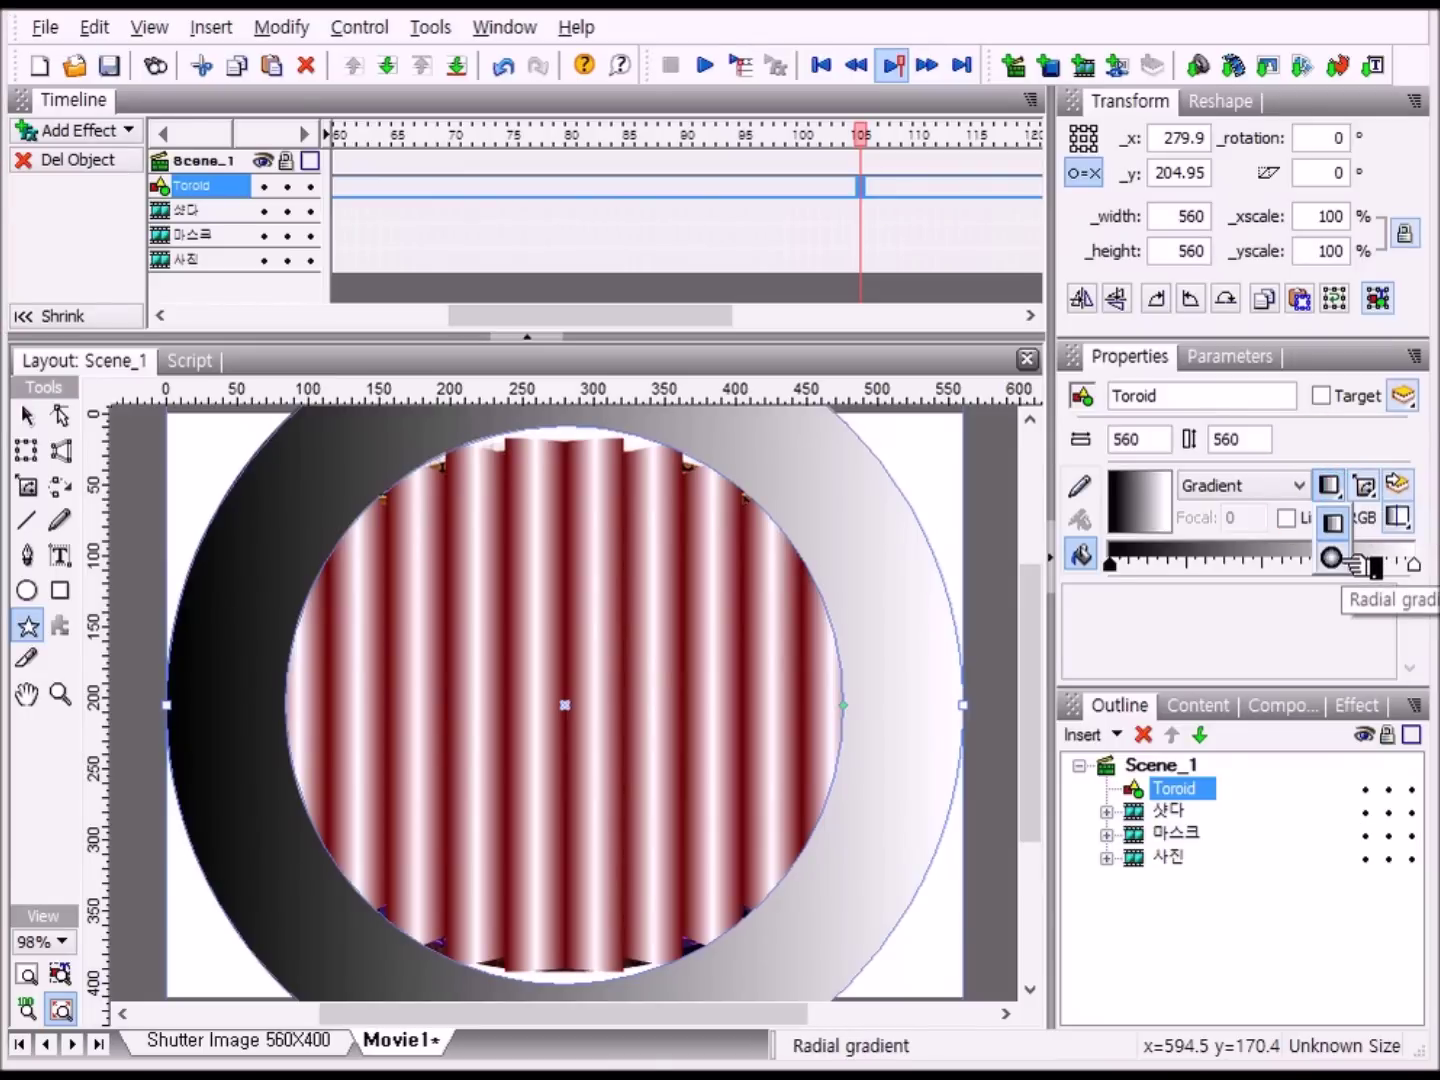
click(1334, 560)
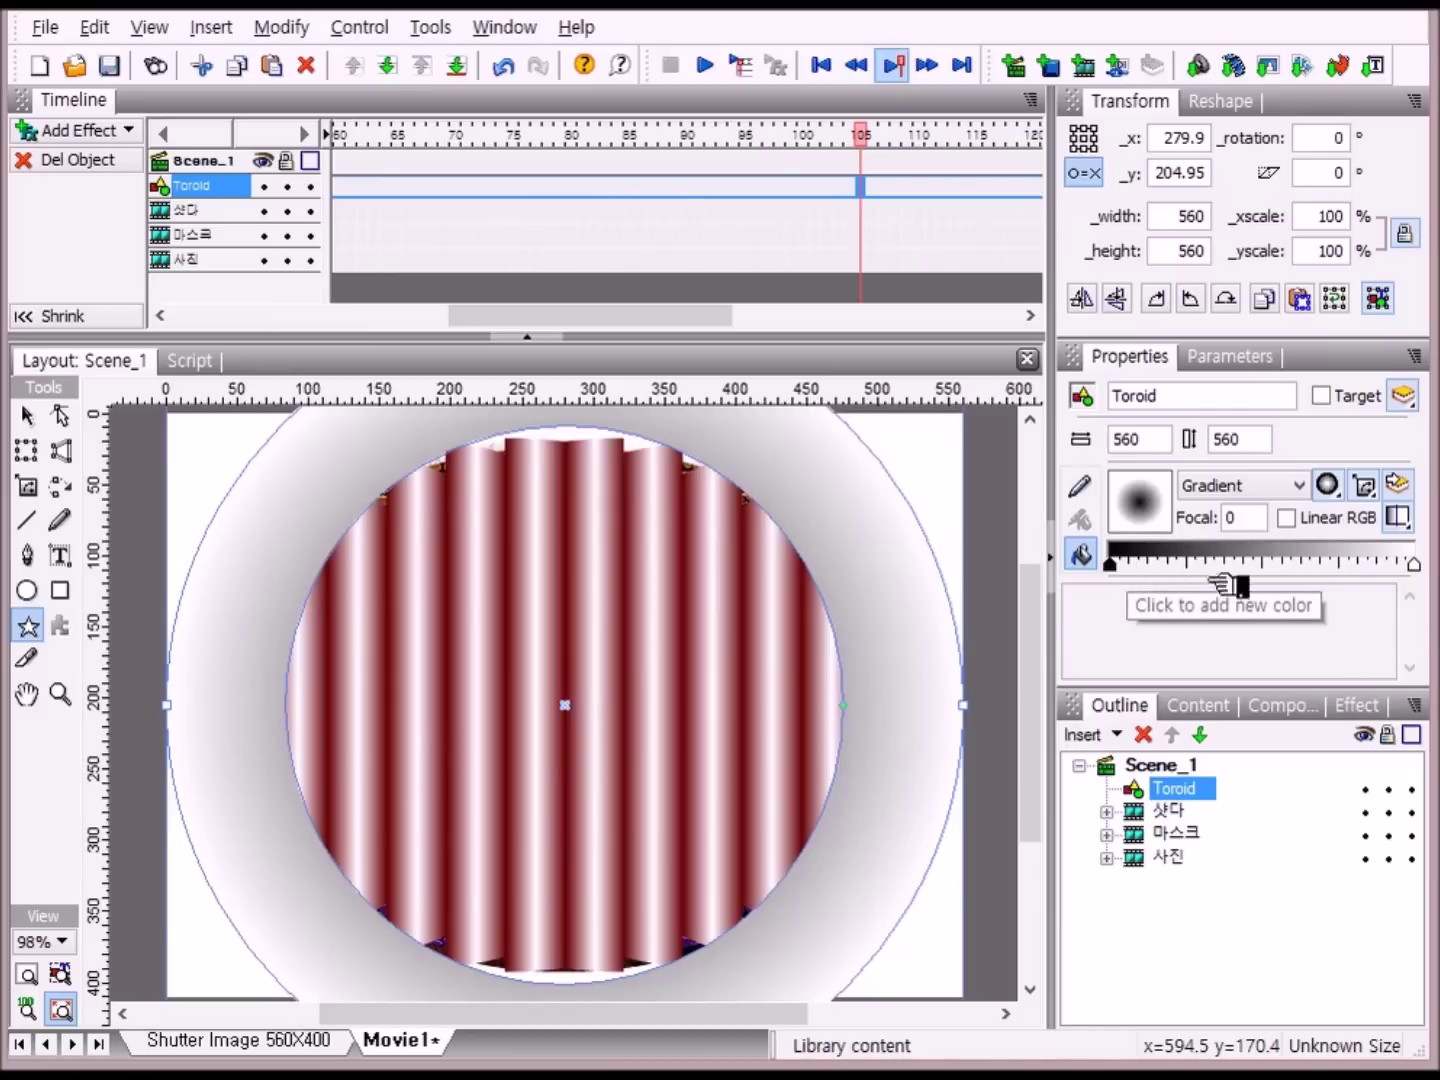
- Colour the toroid gradient's end stop dark red 660000, add a dark red stop just before it, and insert an orange stop between them
click(1415, 563)
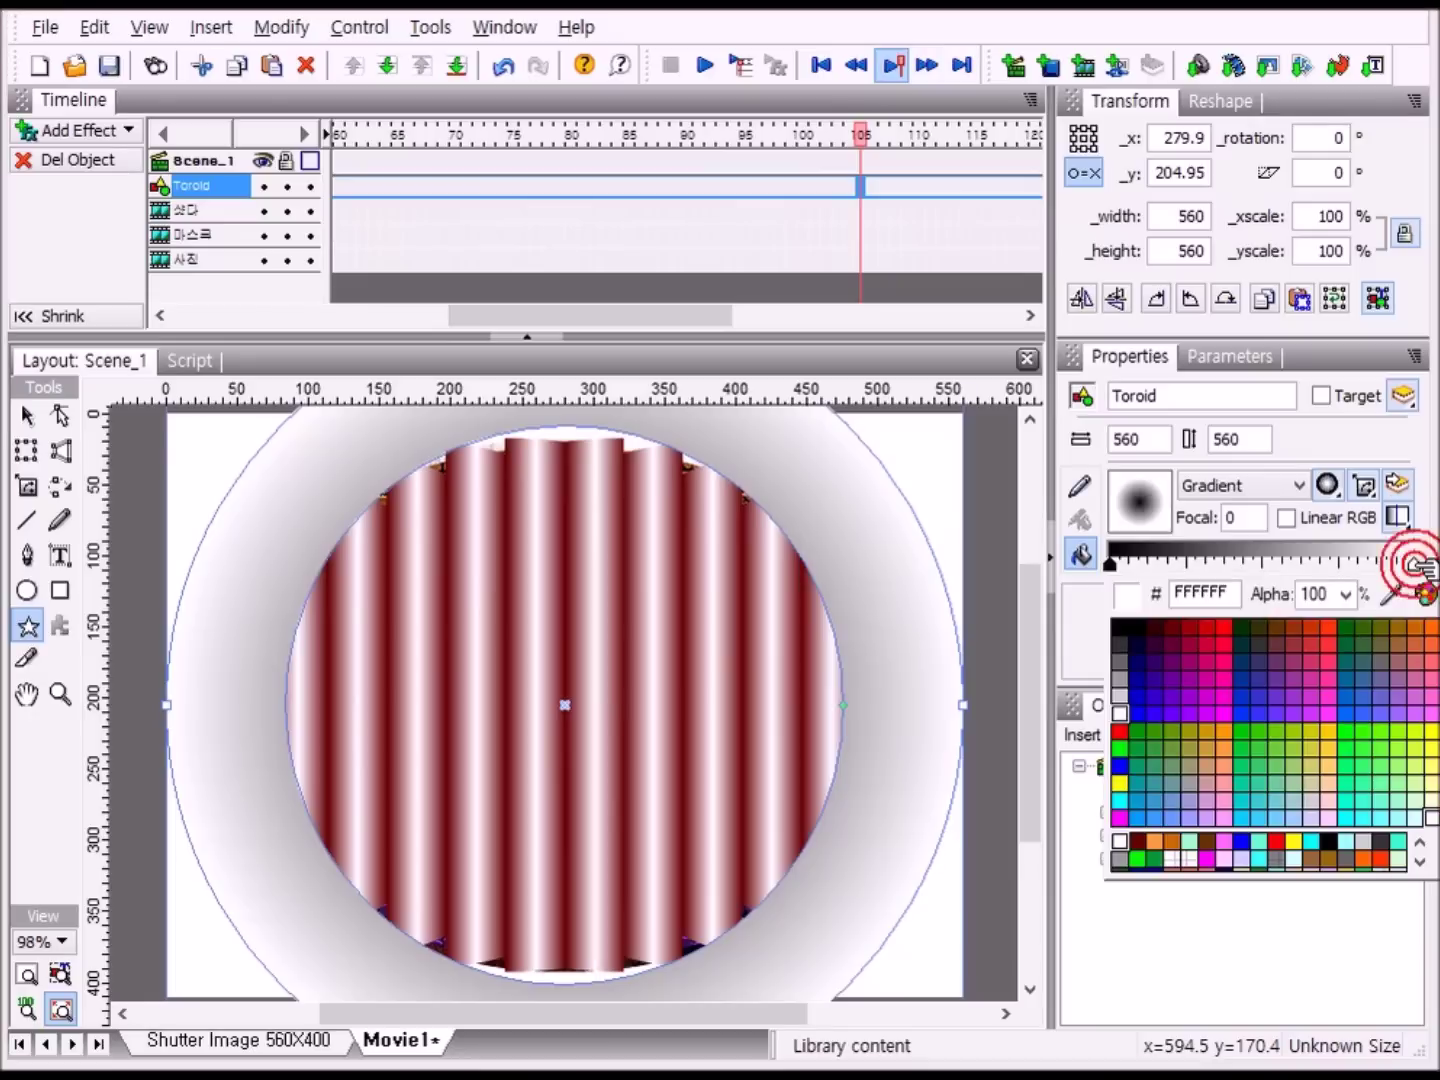
click(1145, 842)
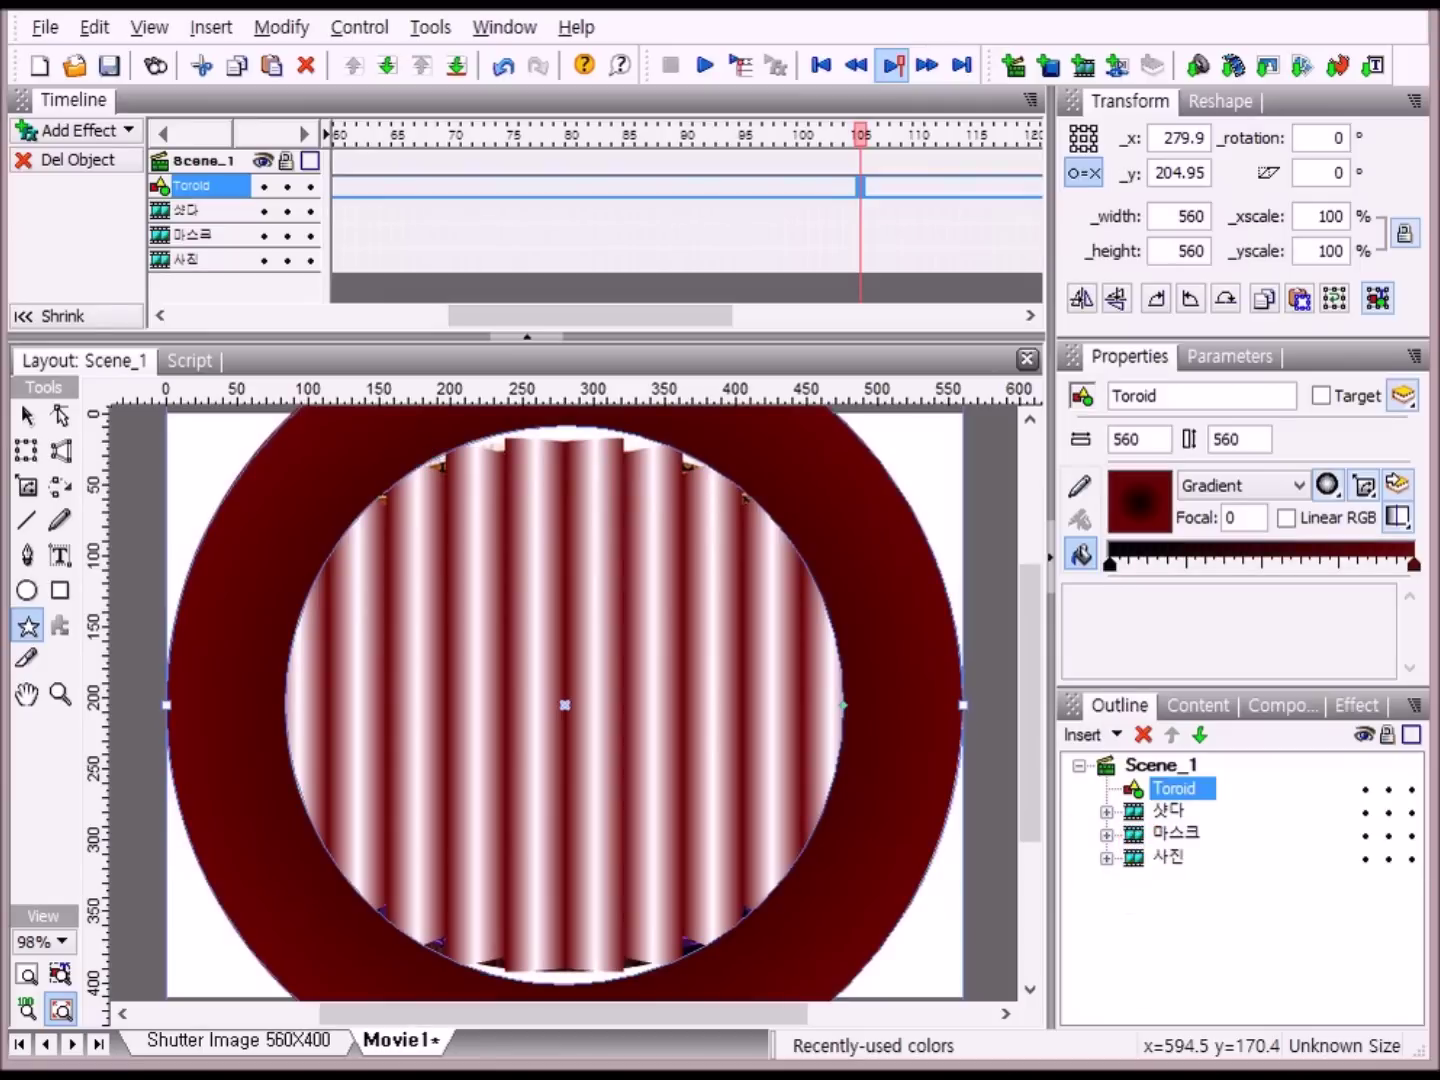
click(1381, 563)
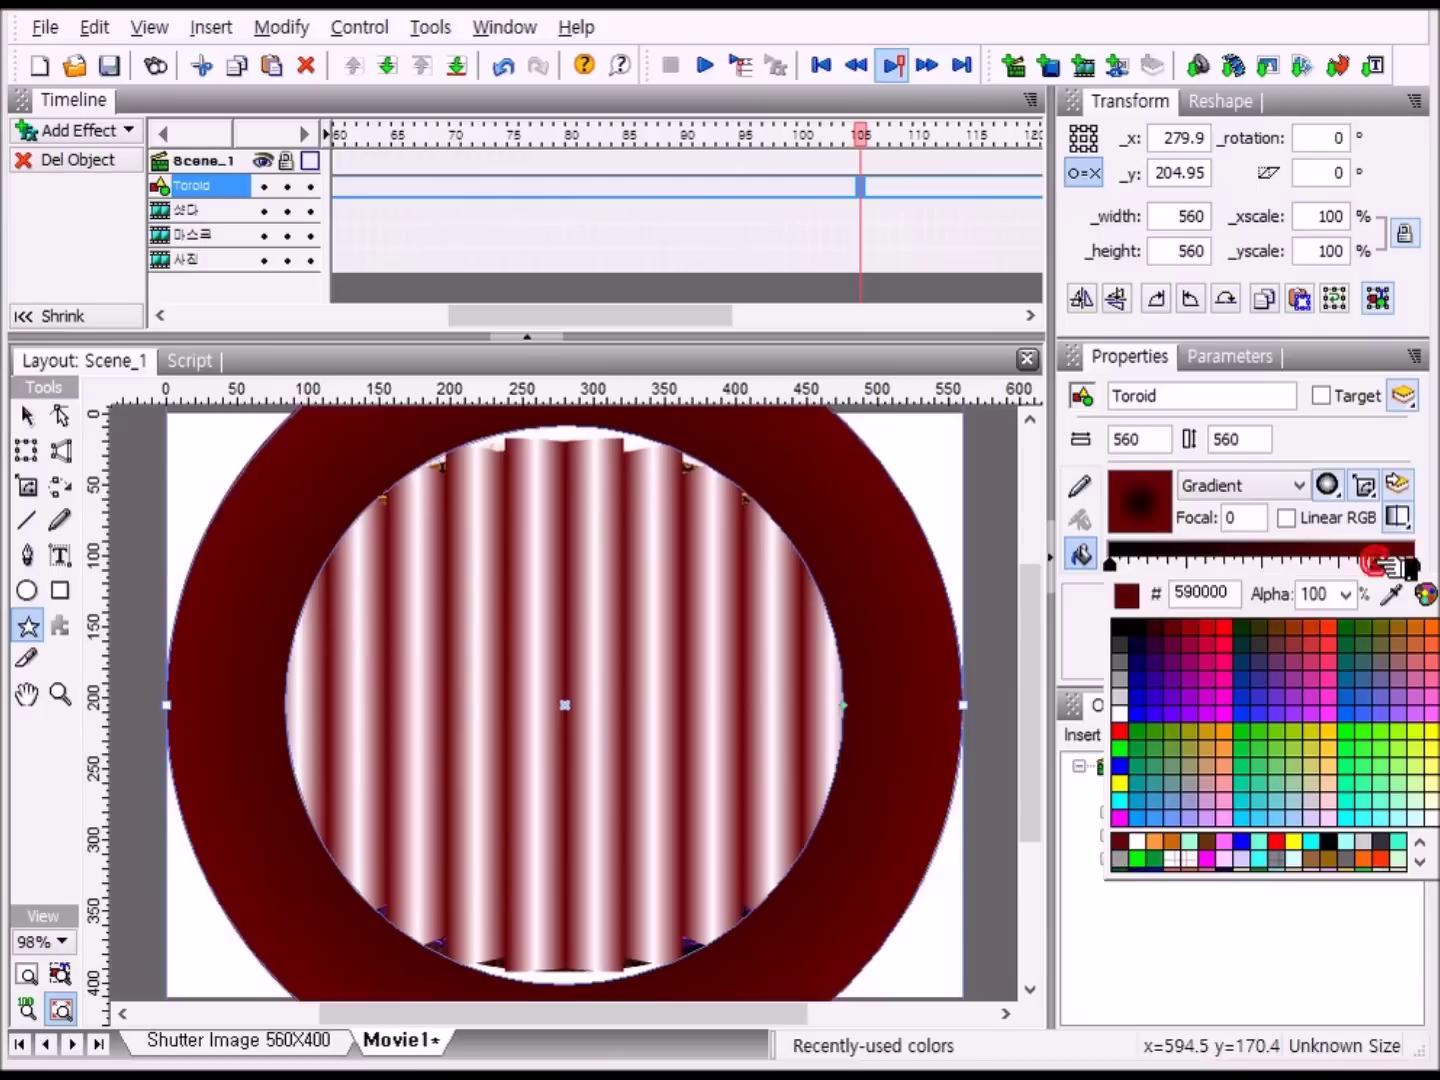
click(1119, 841)
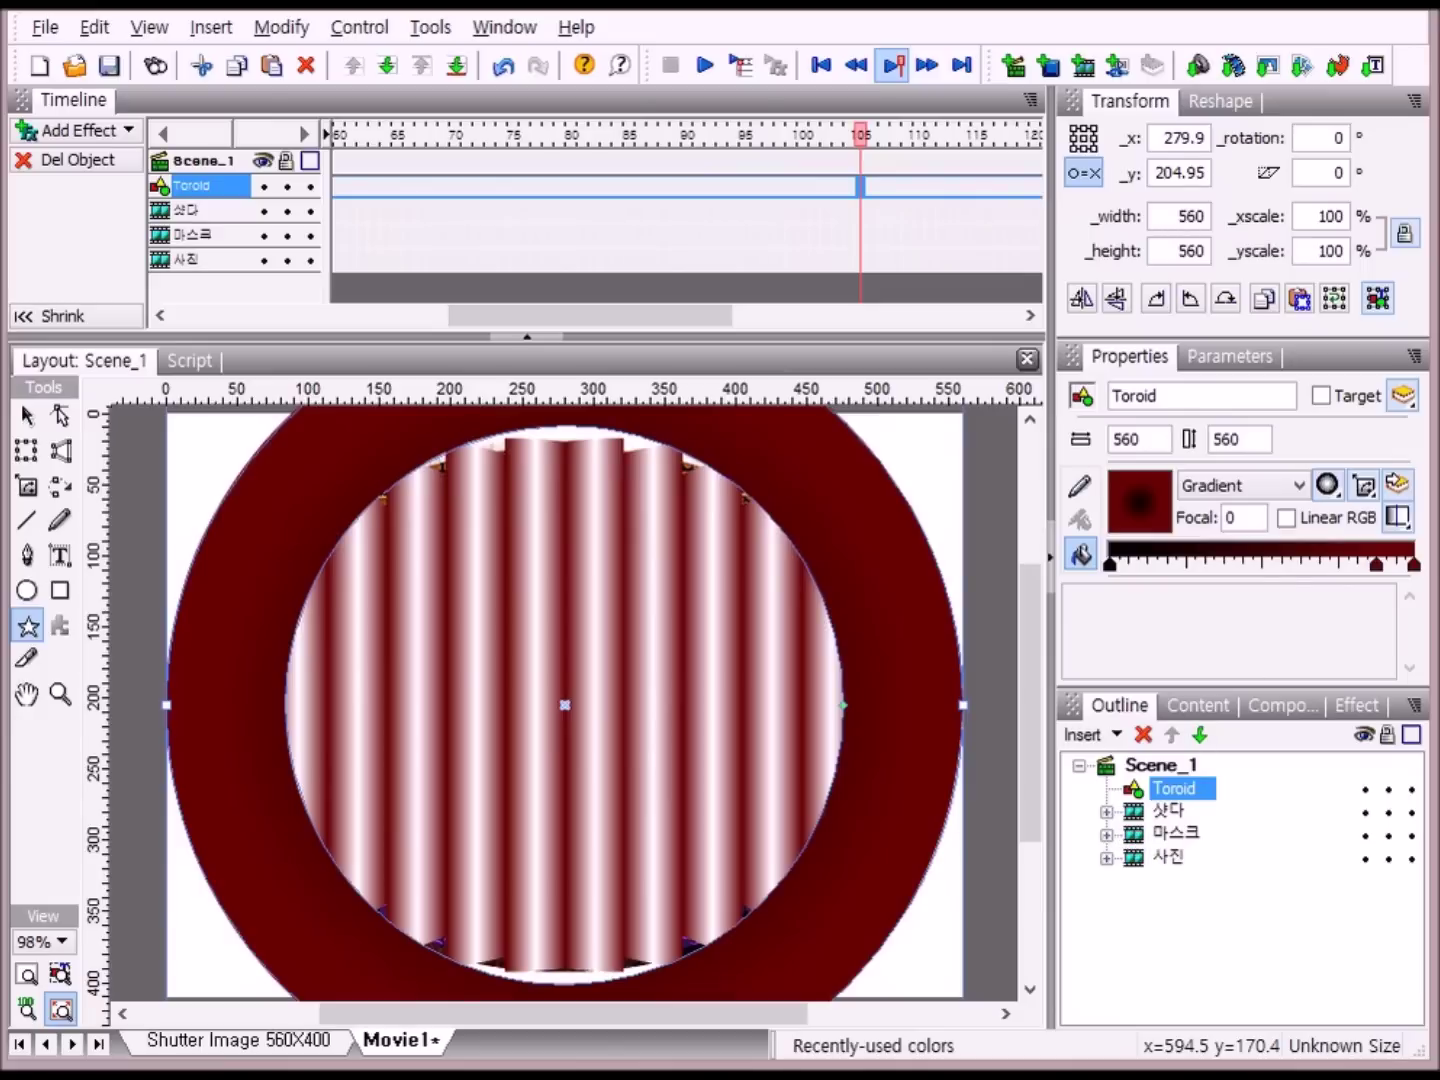
click(1409, 565)
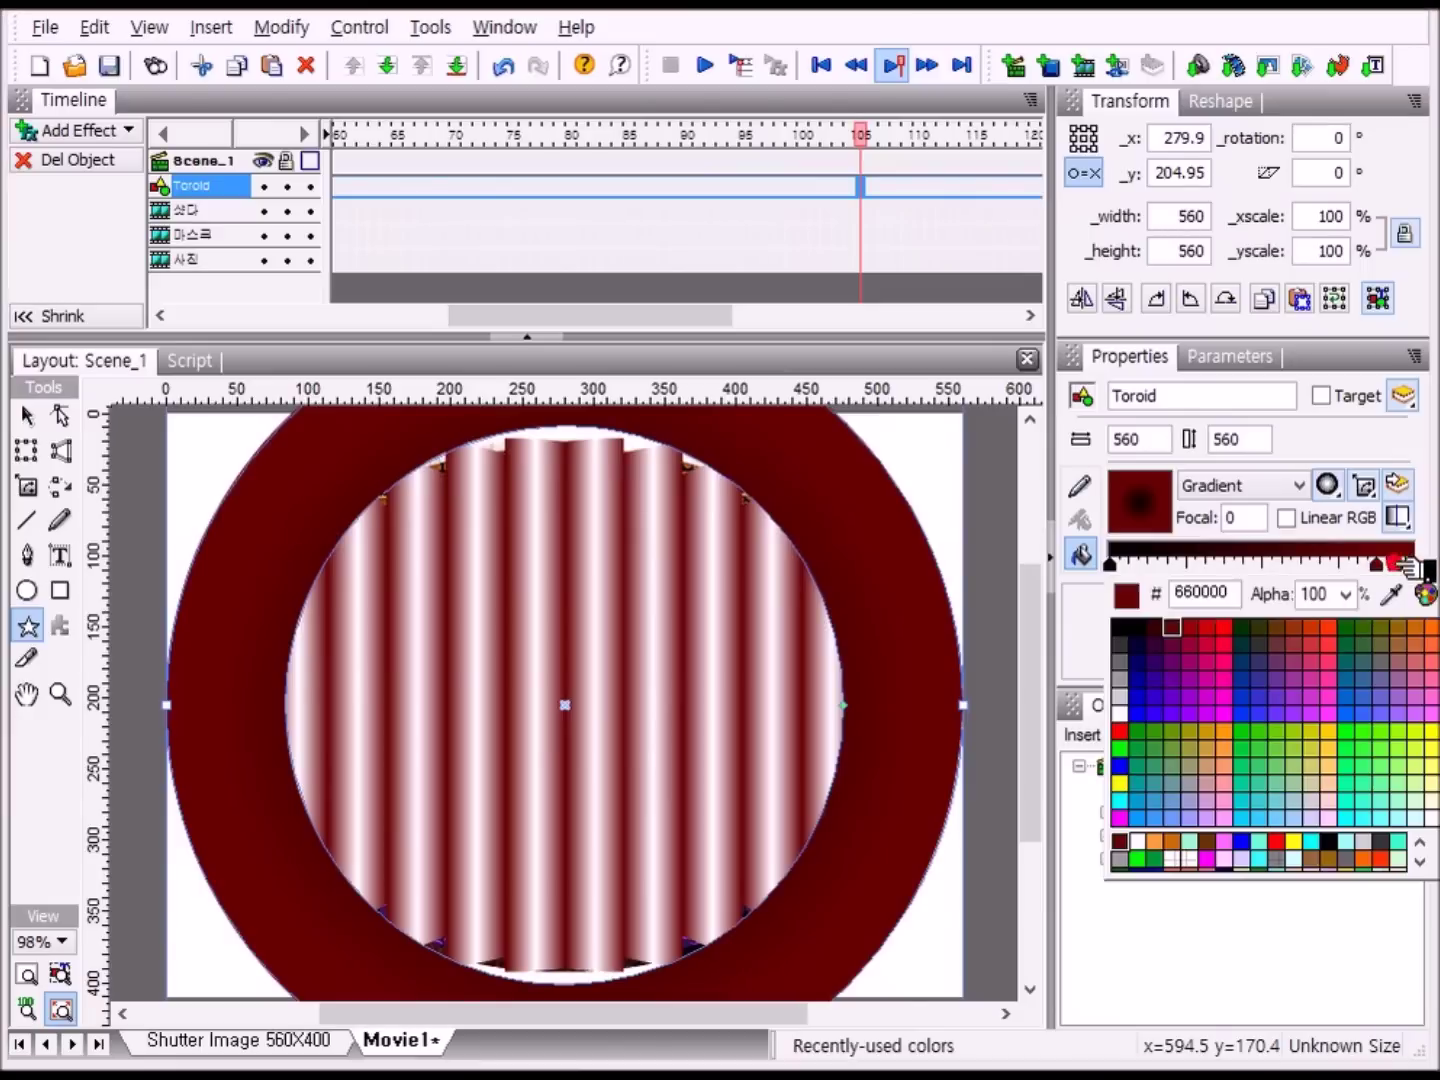
click(1174, 842)
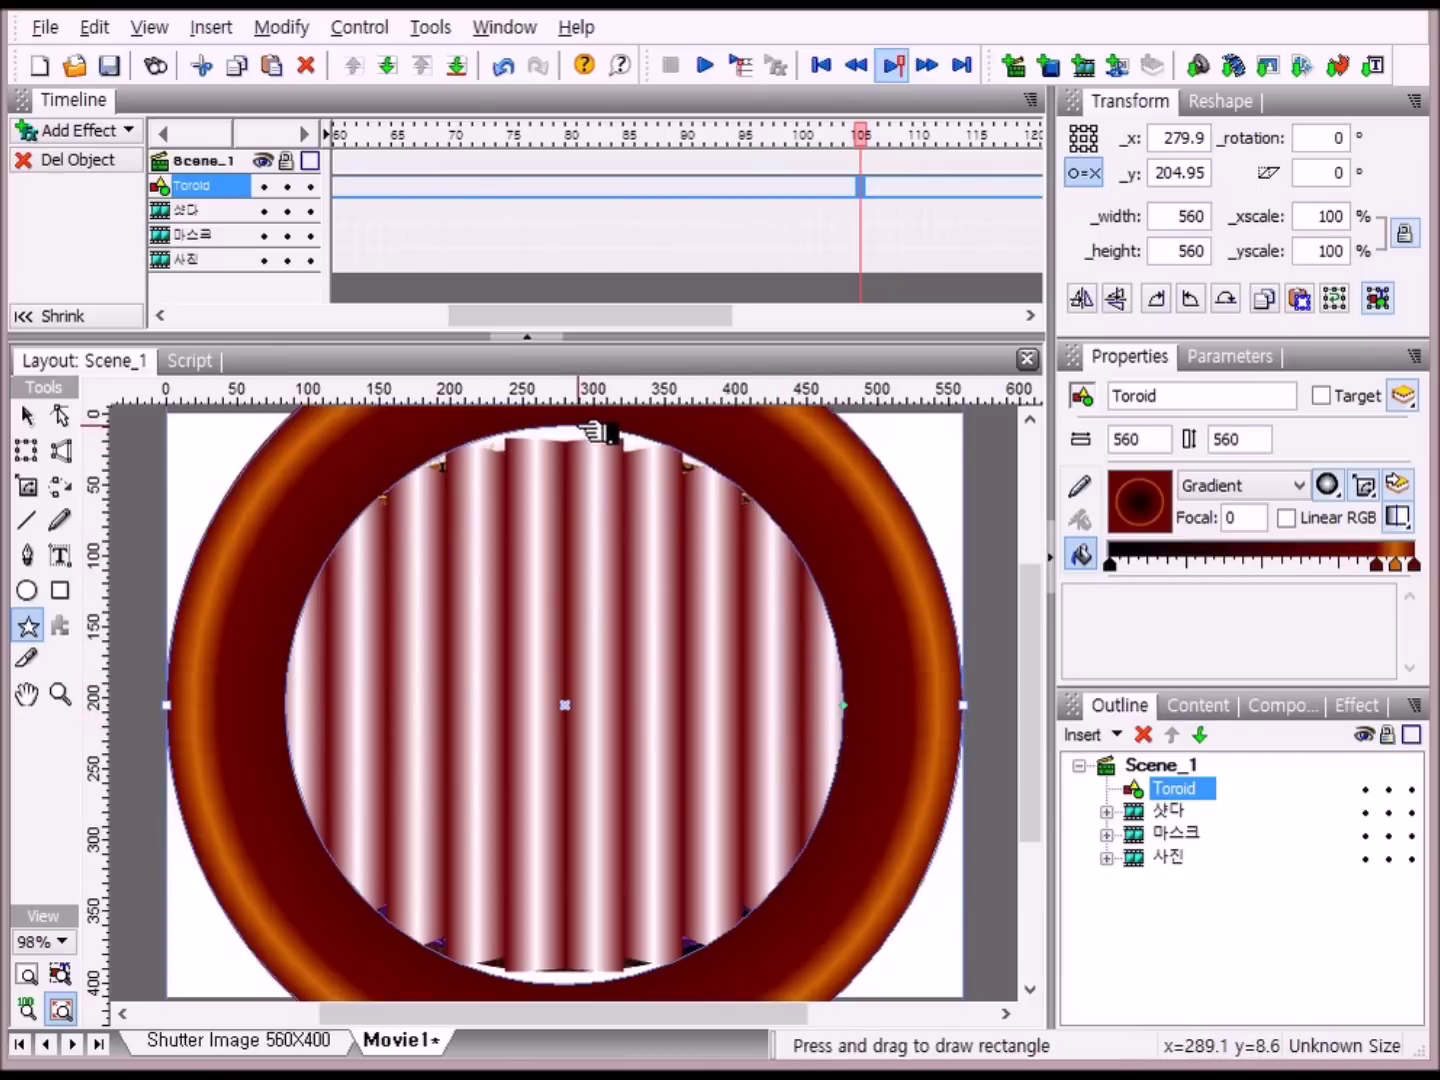
- Adjust the toroid's inner radius so its hole is about 415 pixels across
click(27, 414)
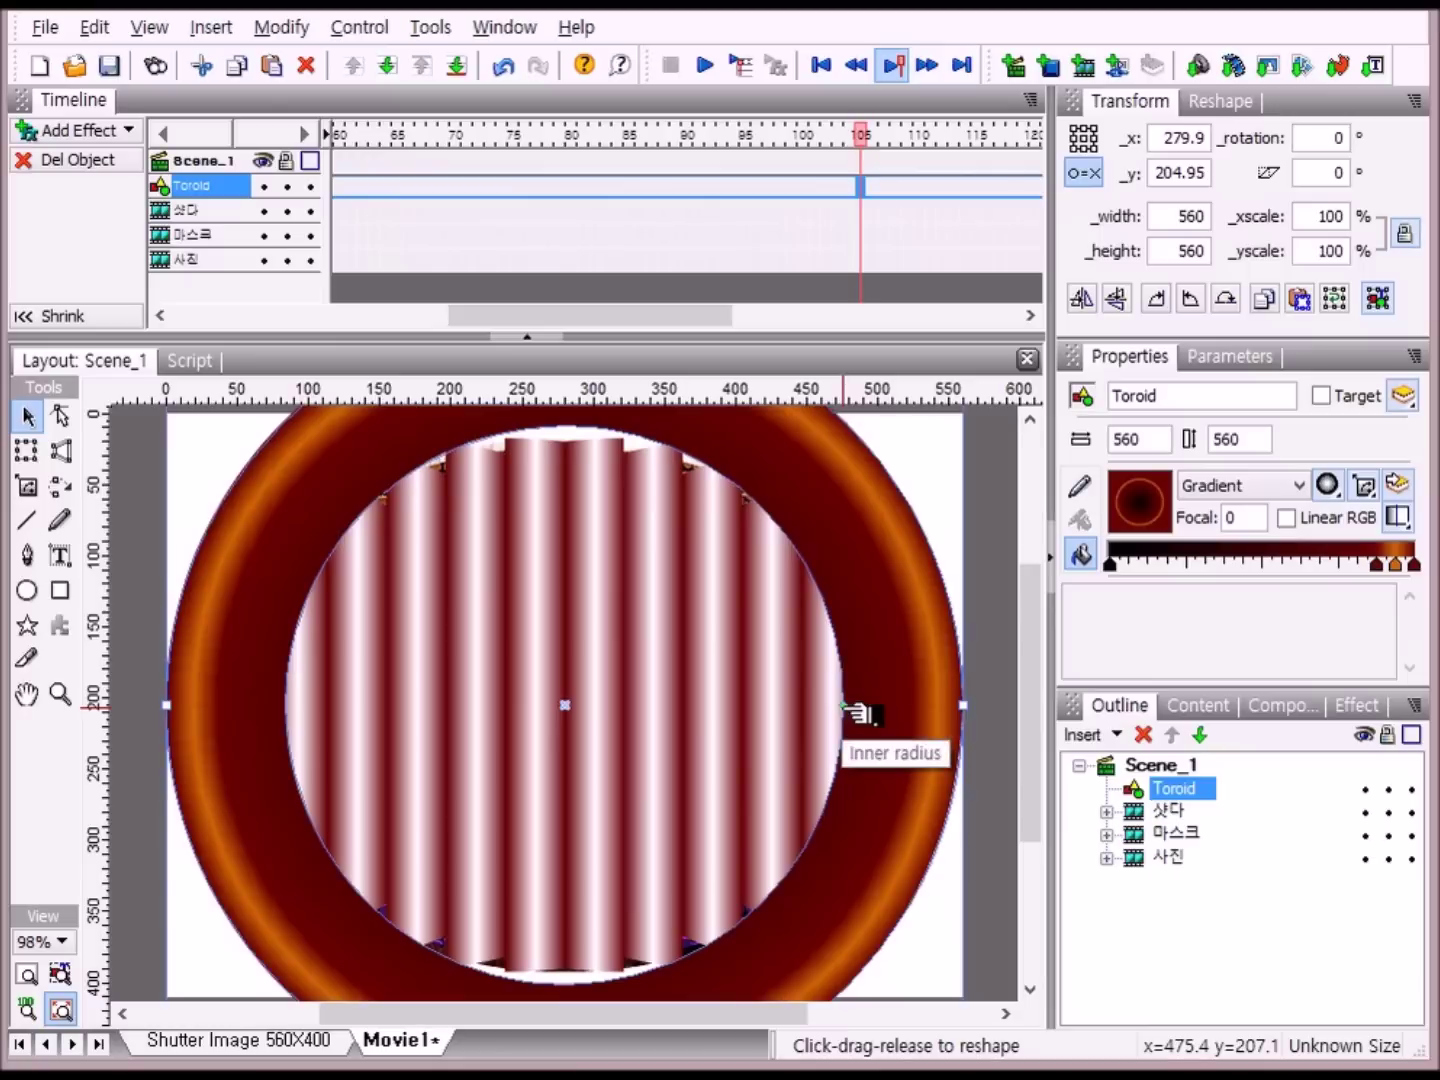
drag(862, 709, 912, 728)
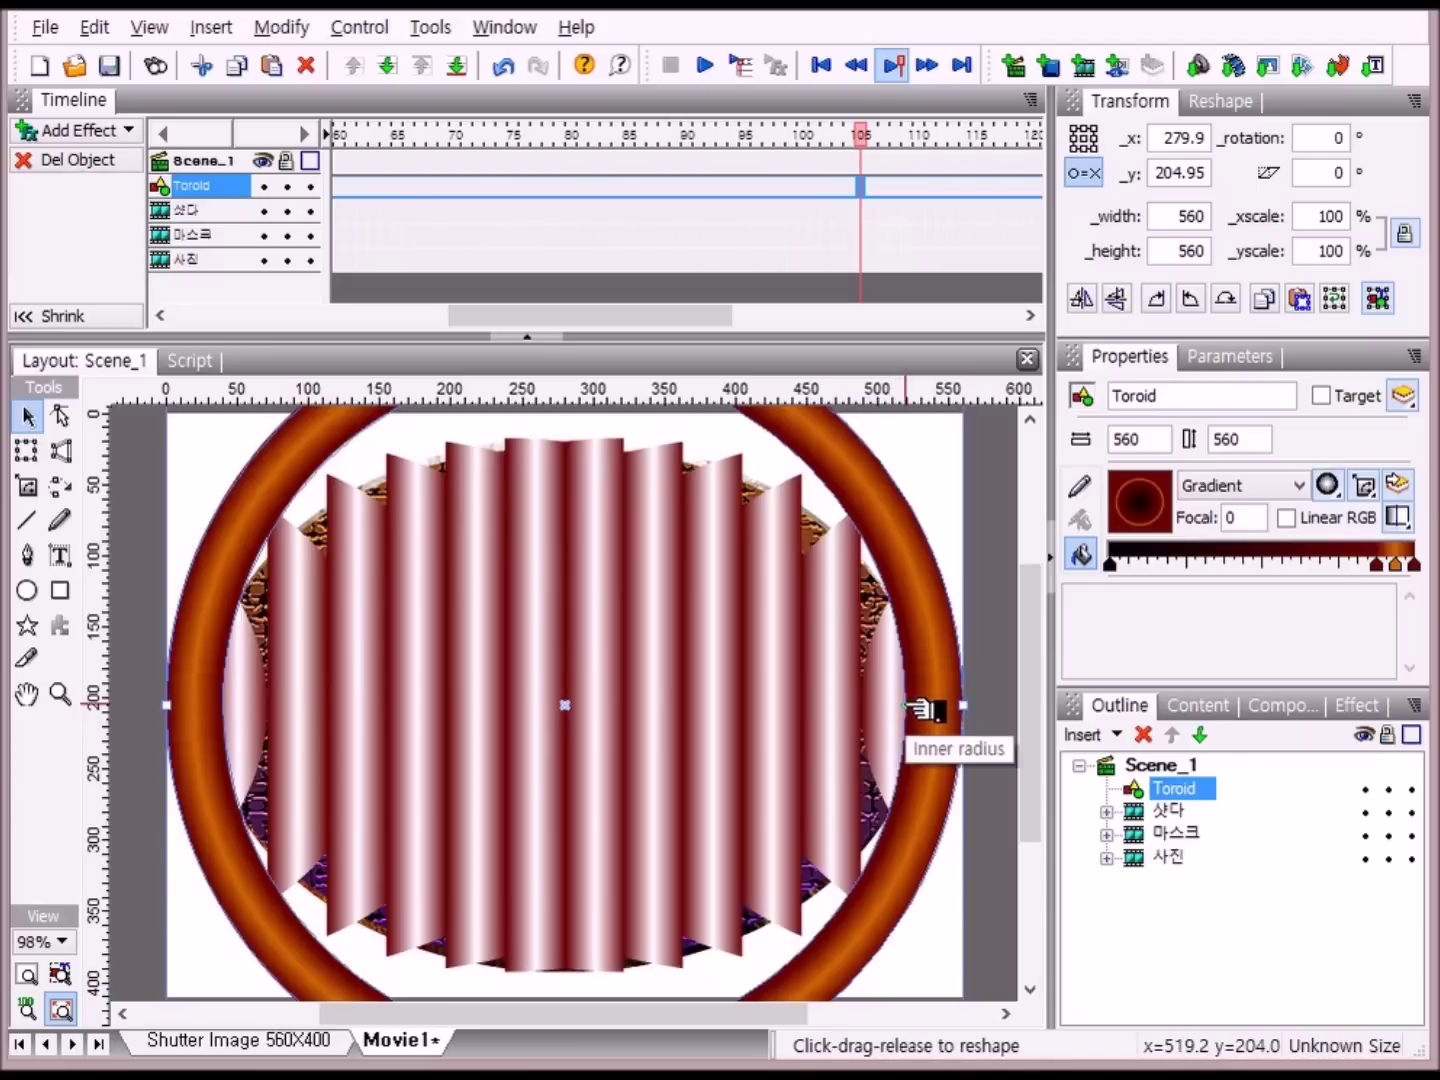
drag(908, 706, 869, 709)
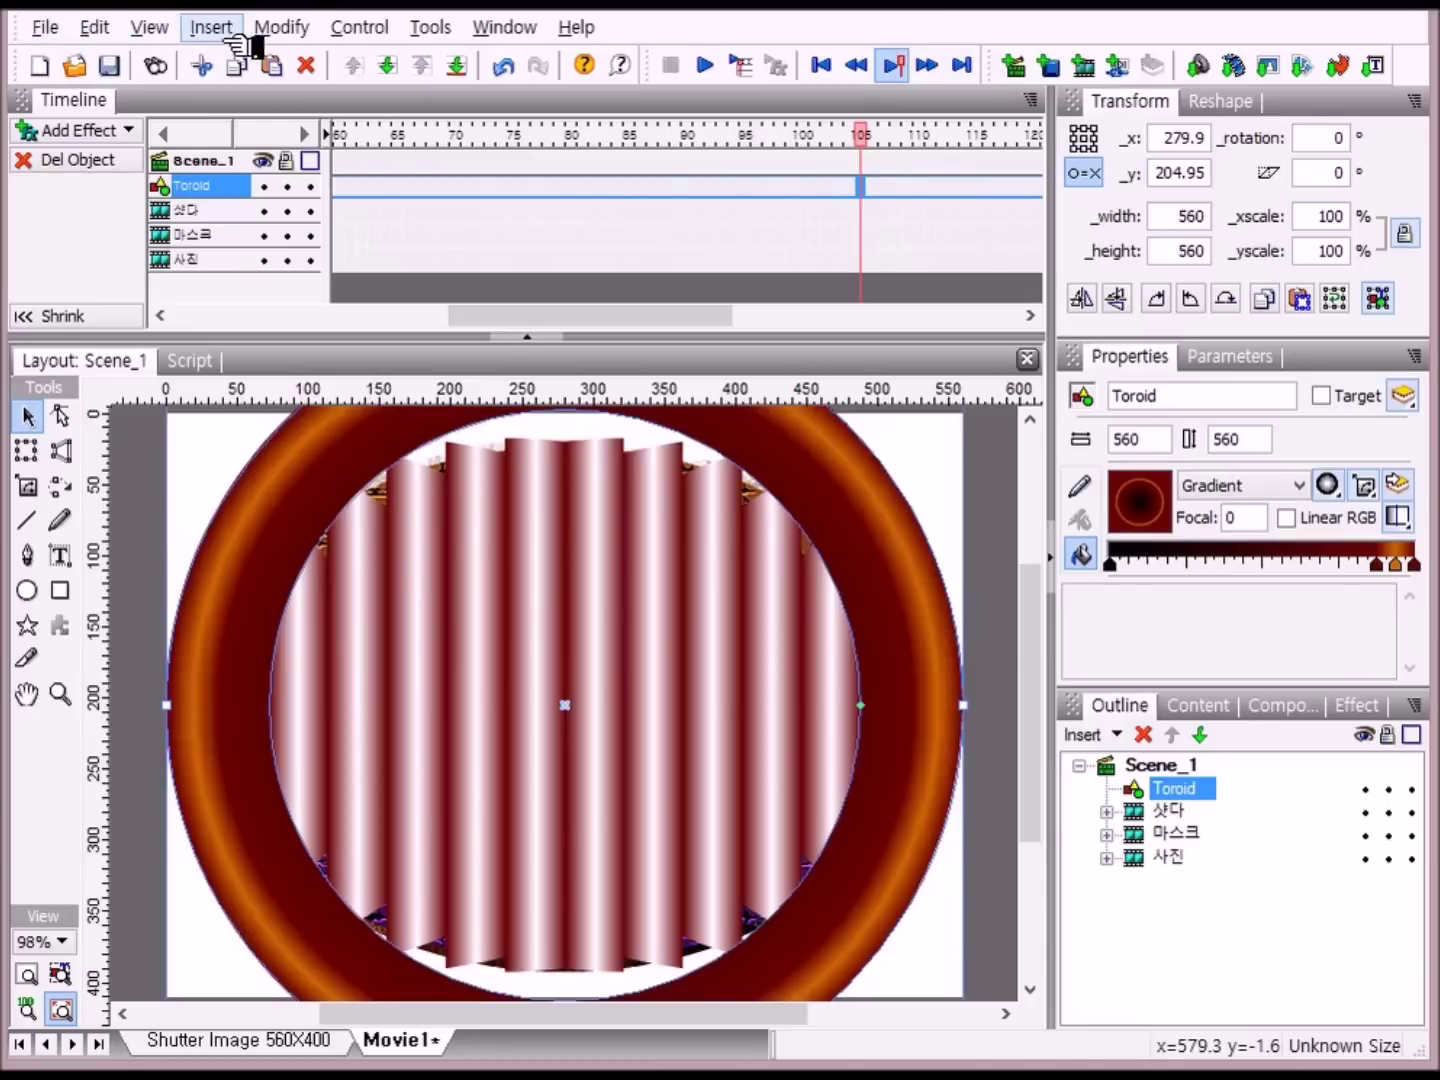
- Group the toroid as a movie clip and set the clip's height to 410
click(284, 28)
mouse_move(322, 103)
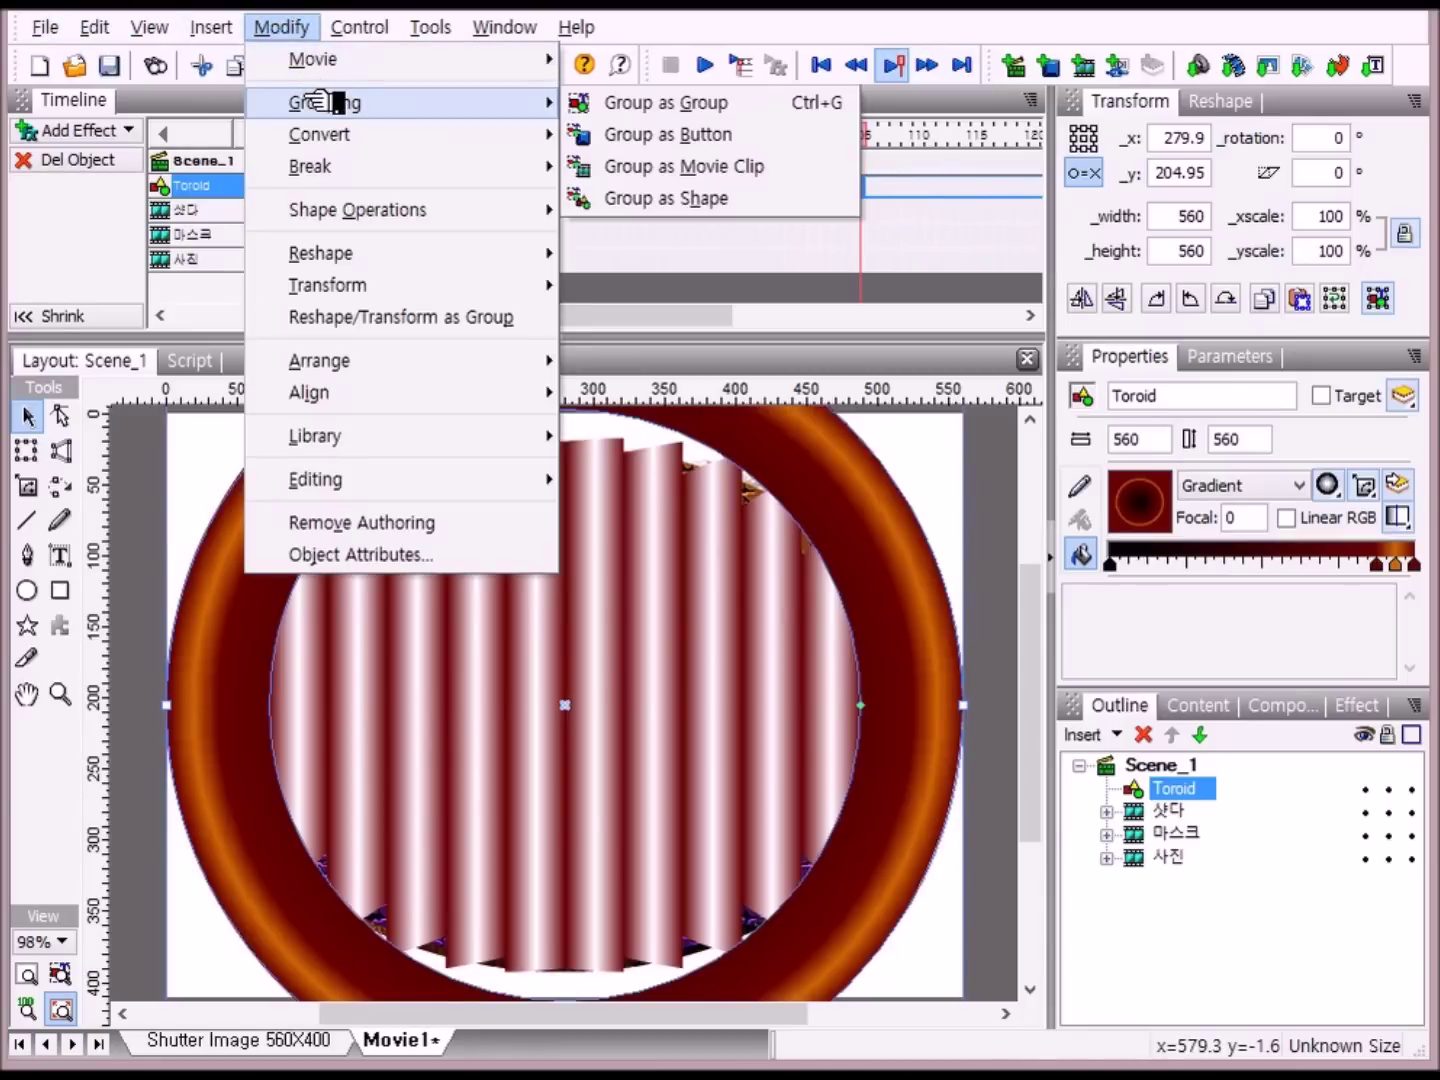
click(830, 170)
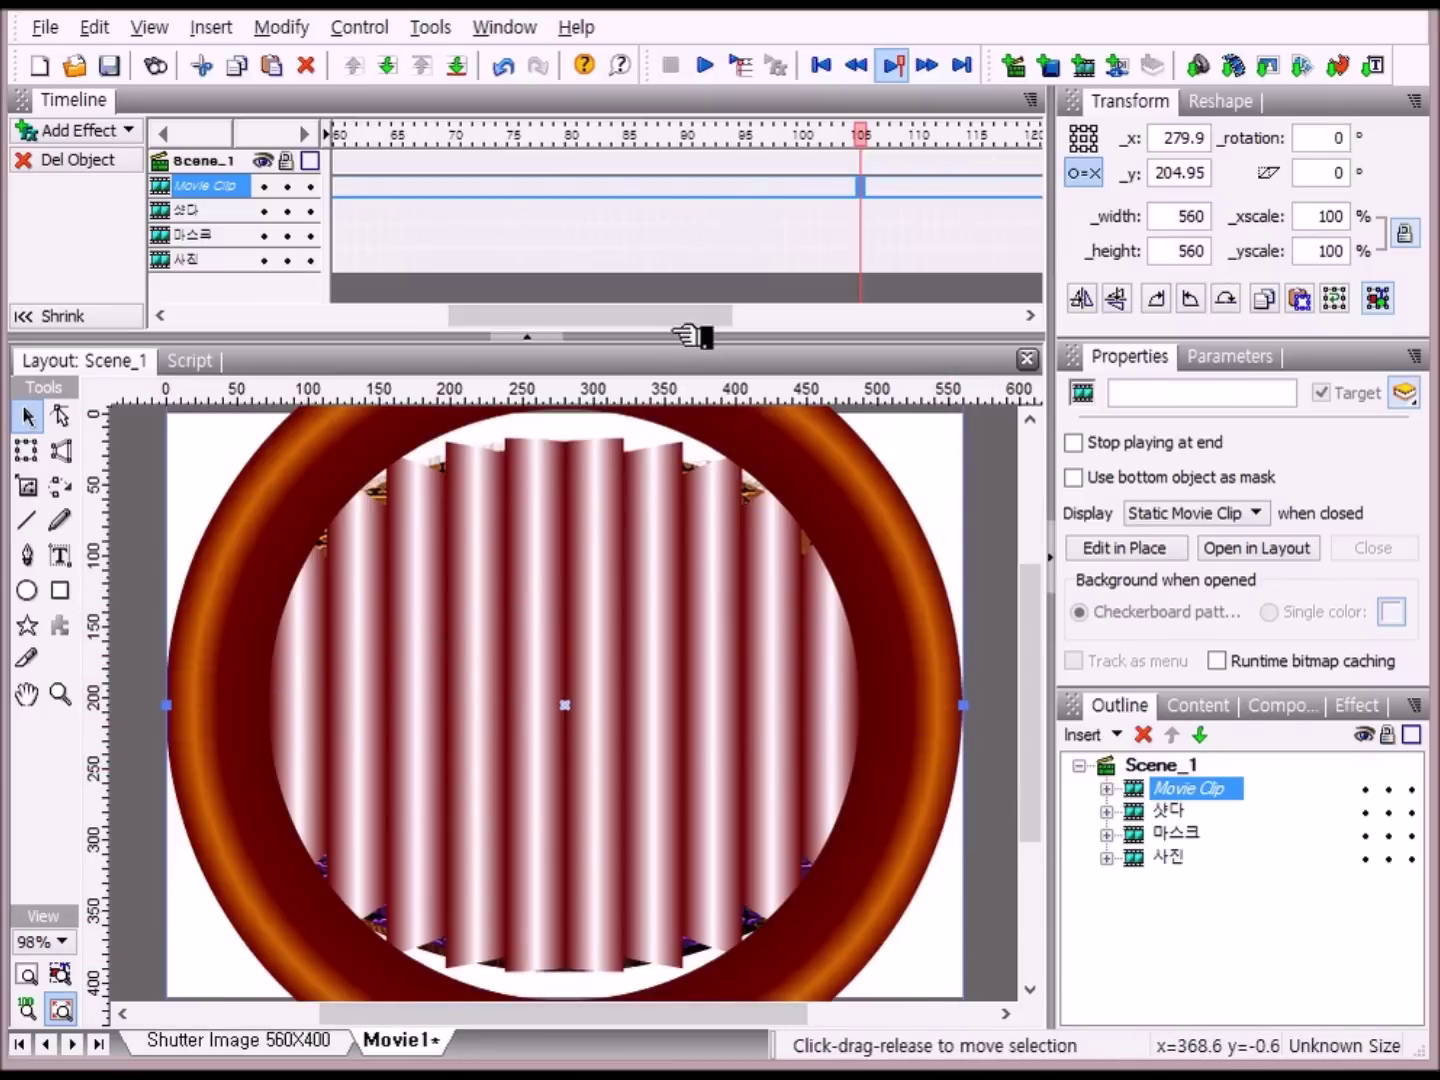
drag(710, 365, 303, 377)
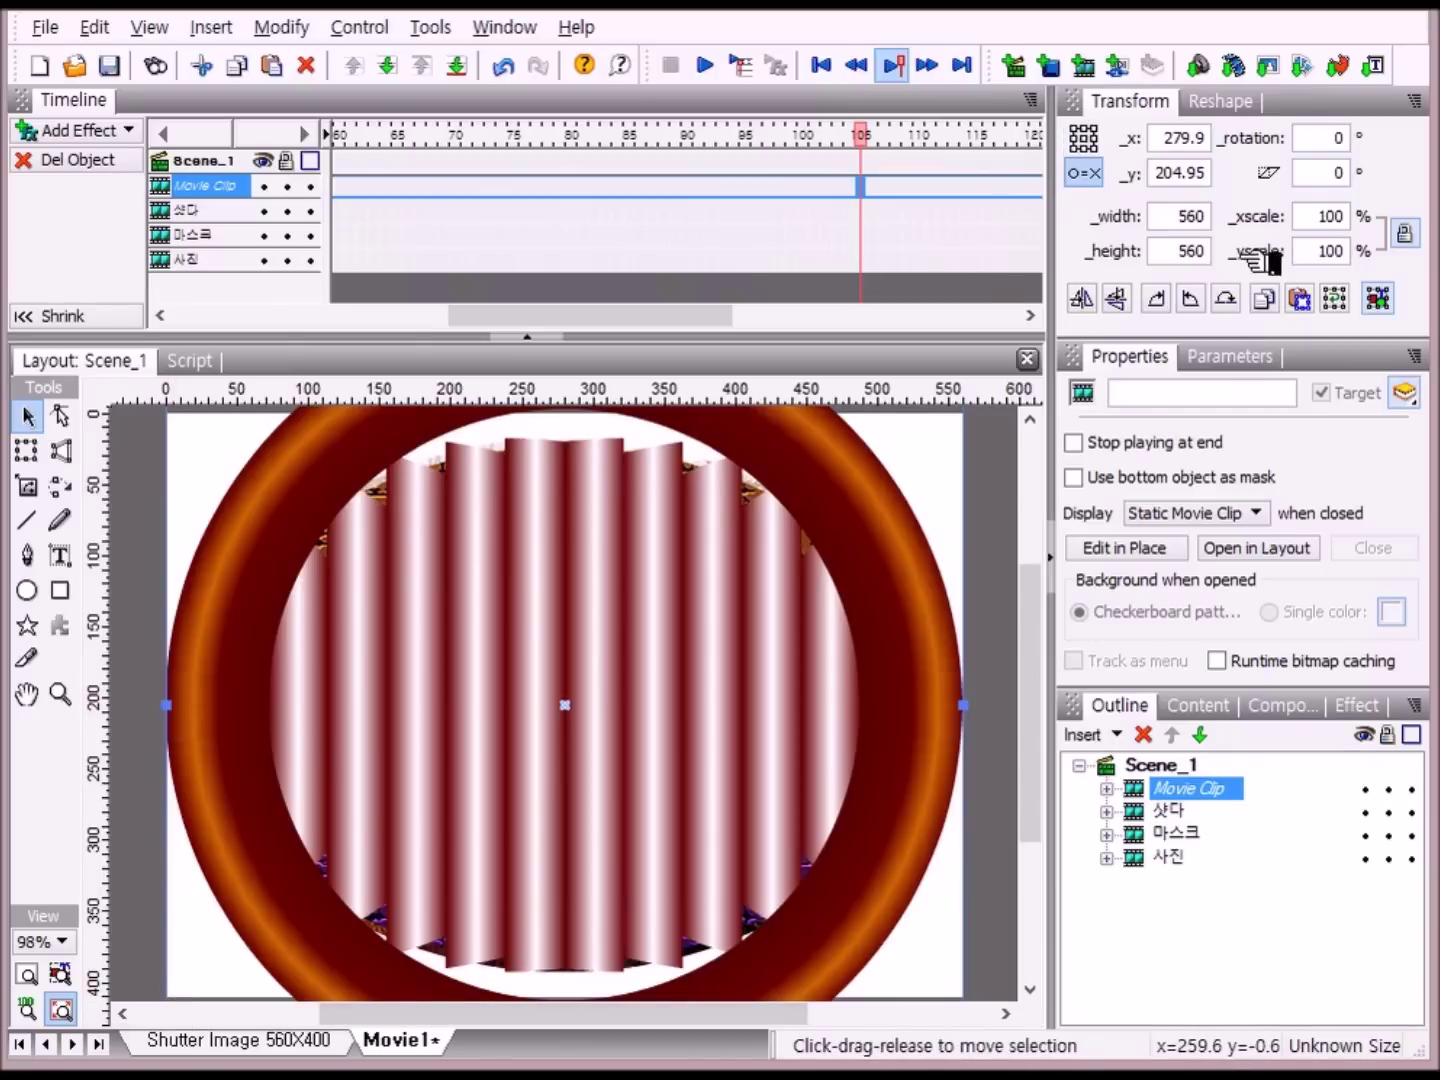
click(1196, 251)
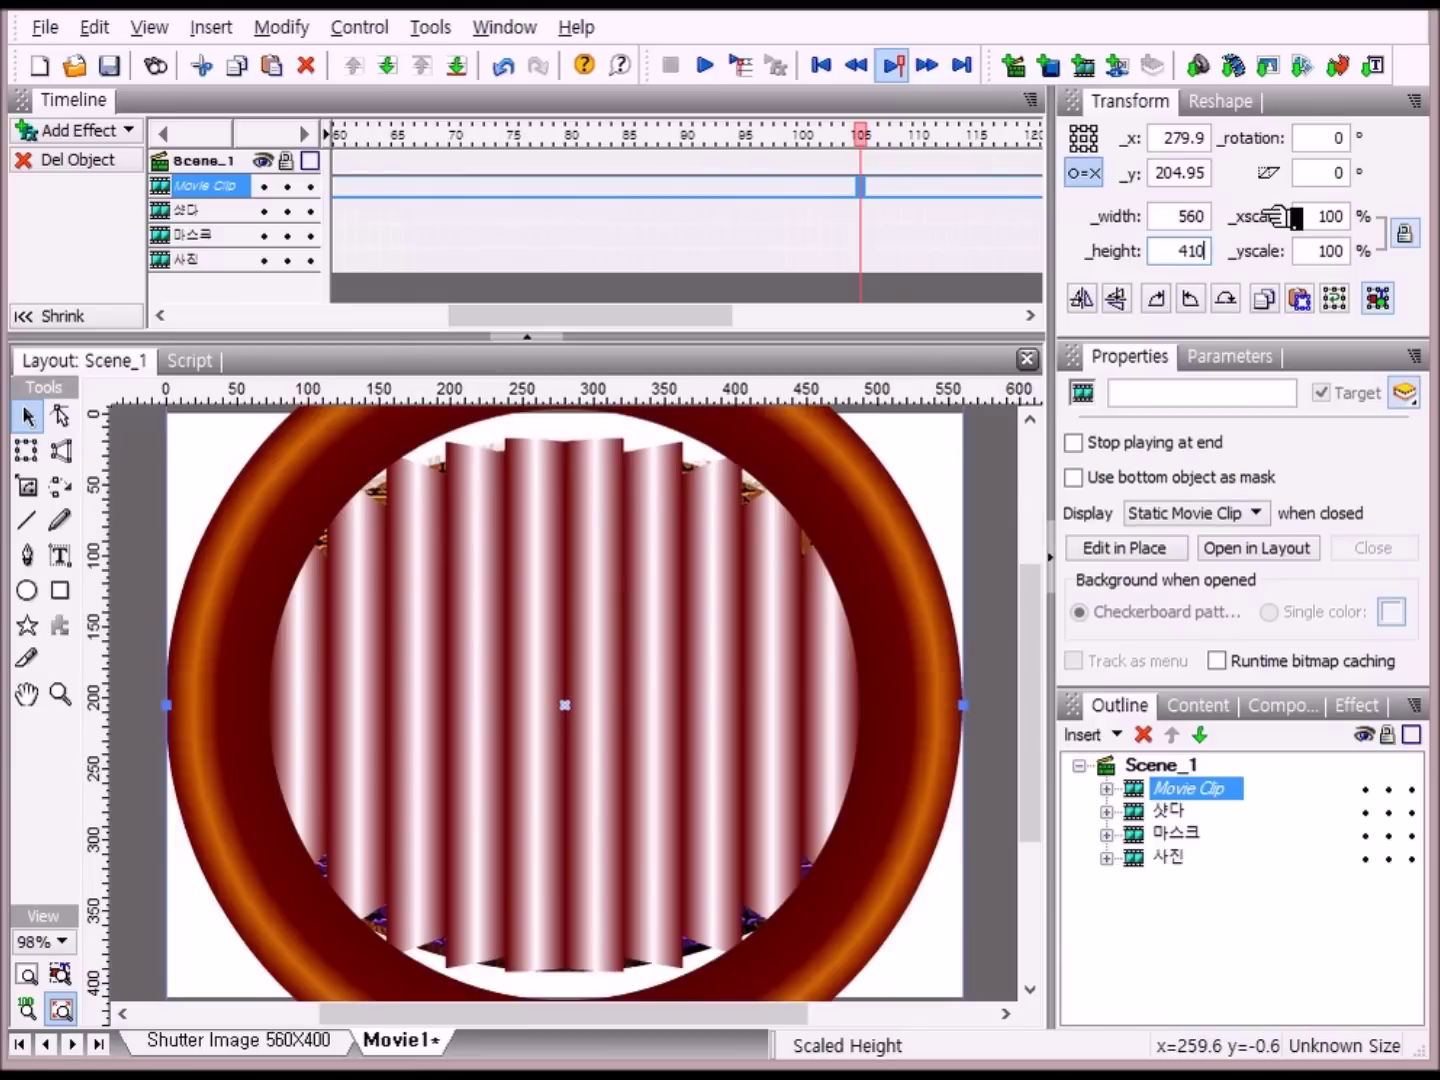
text(410)
key(Return)
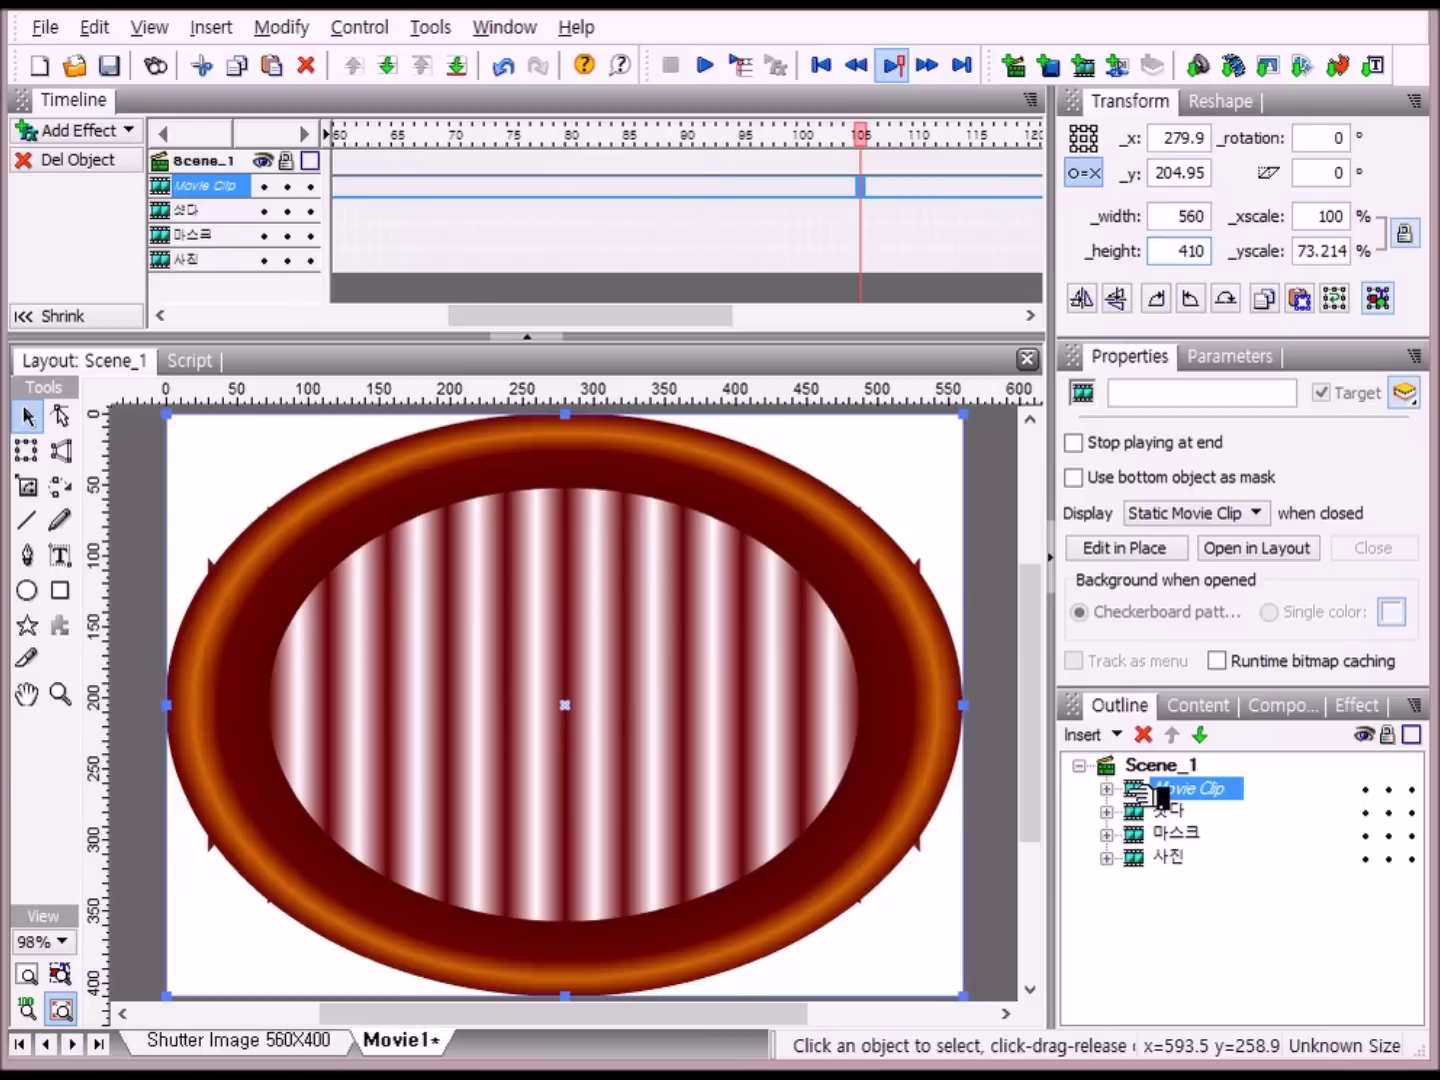
- Group the toroid clip, 샷다, 마스크 and 사진 into one movie clip, and briefly preview the movie
drag(1160, 796, 1162, 797)
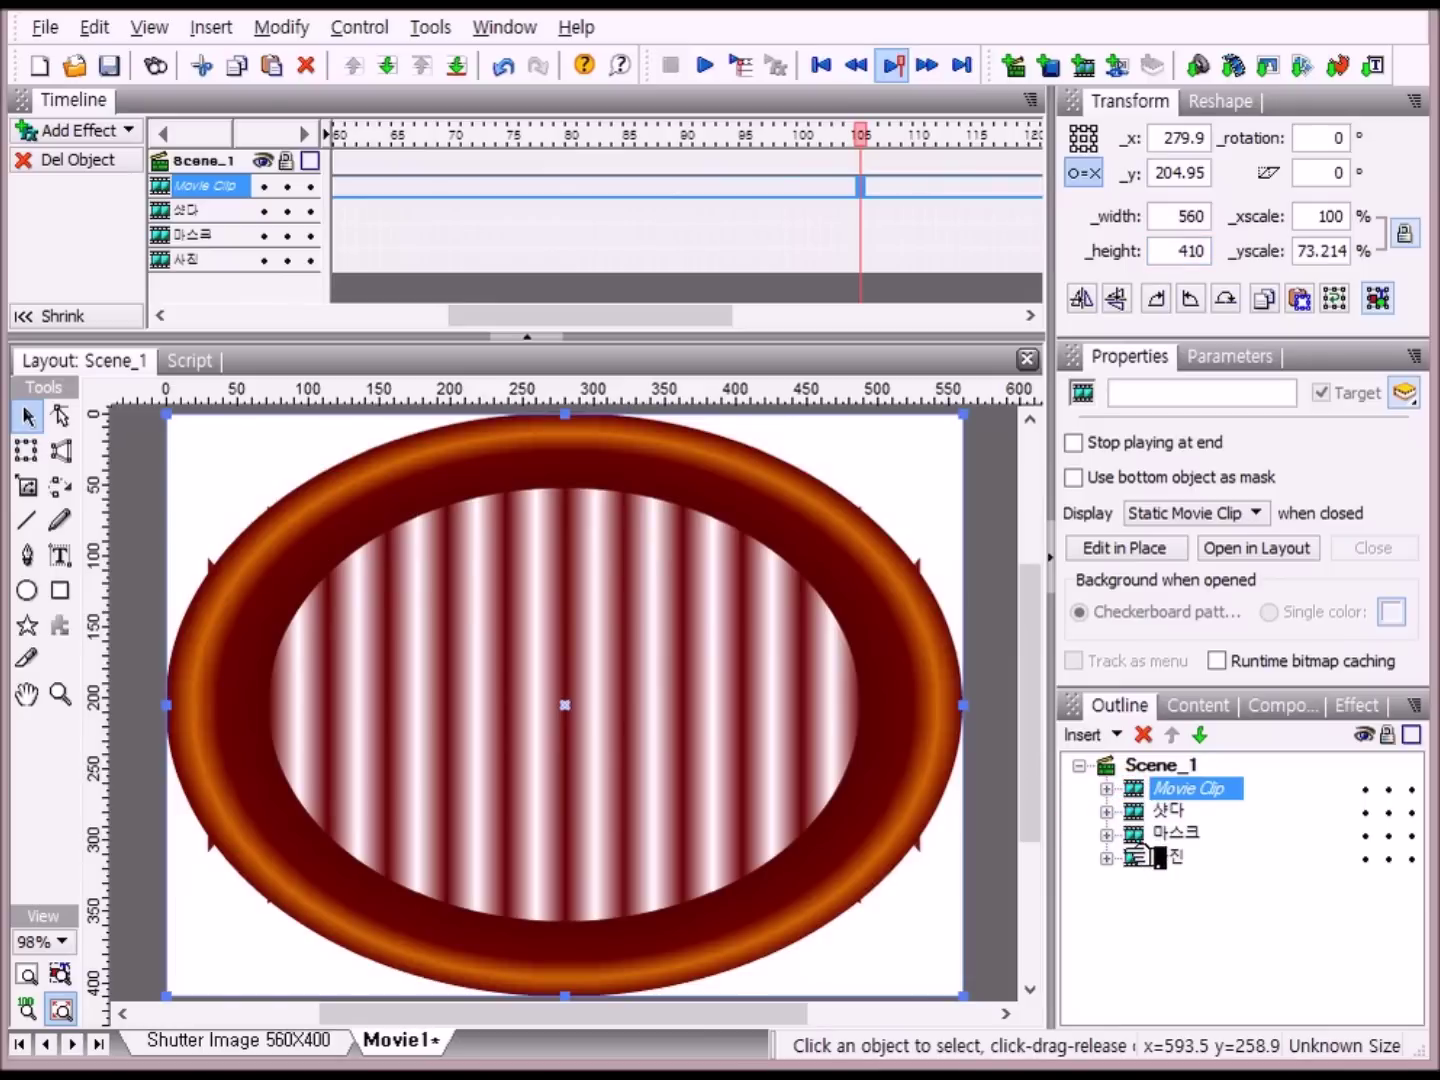
shift+click(1163, 860)
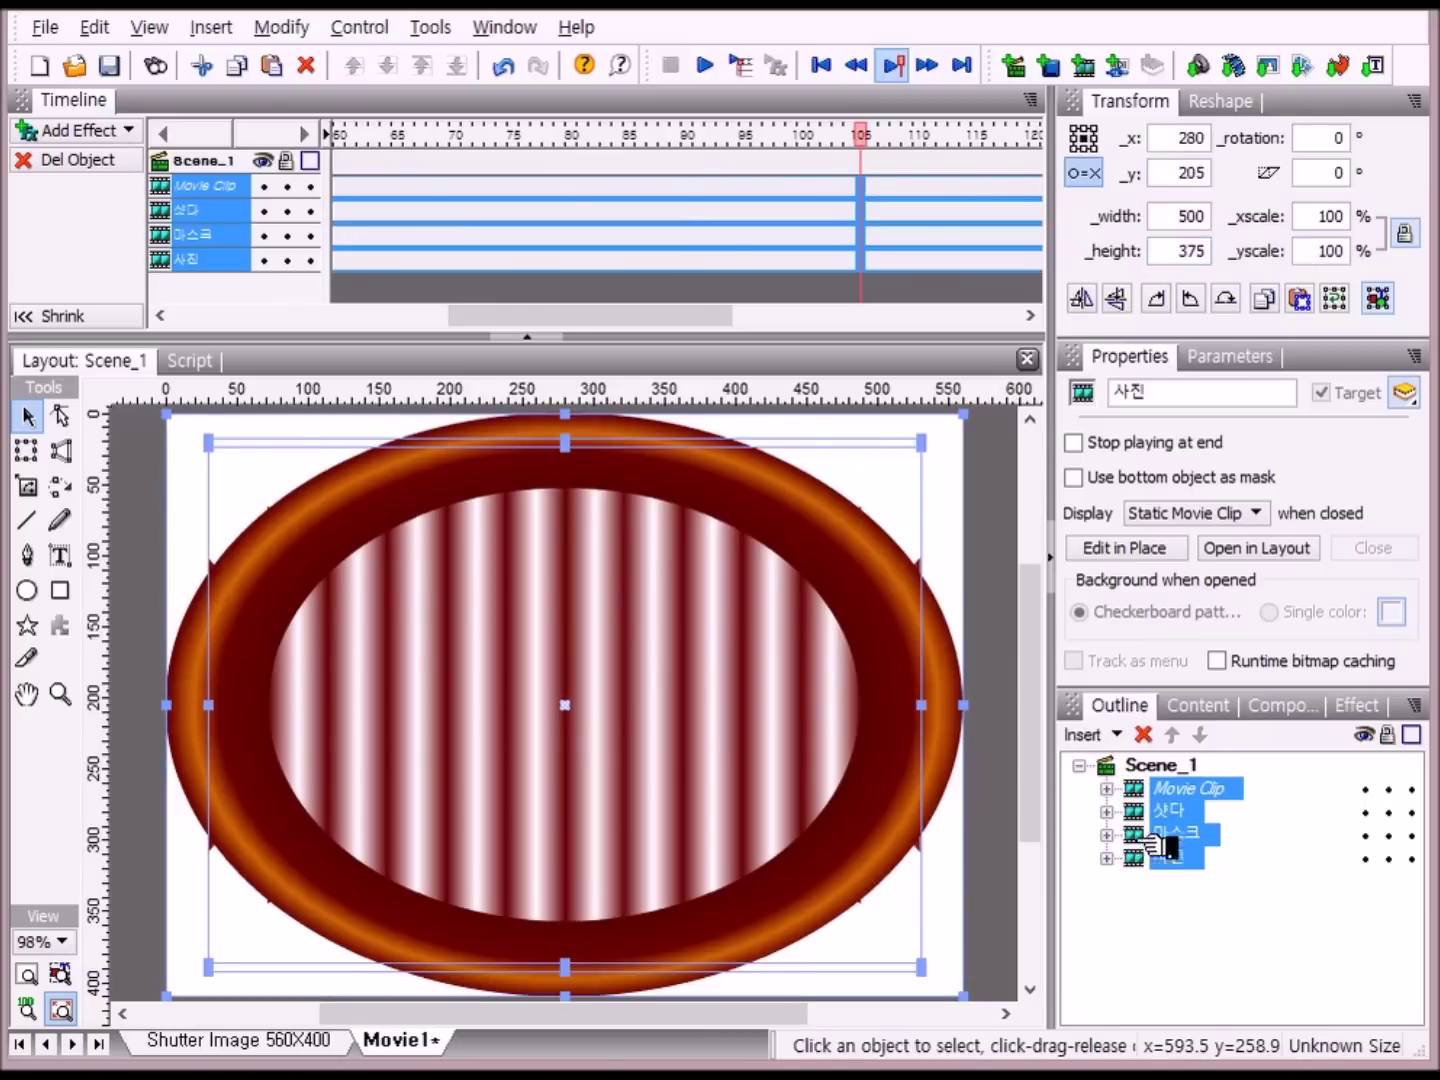
click(288, 28)
mouse_move(330, 103)
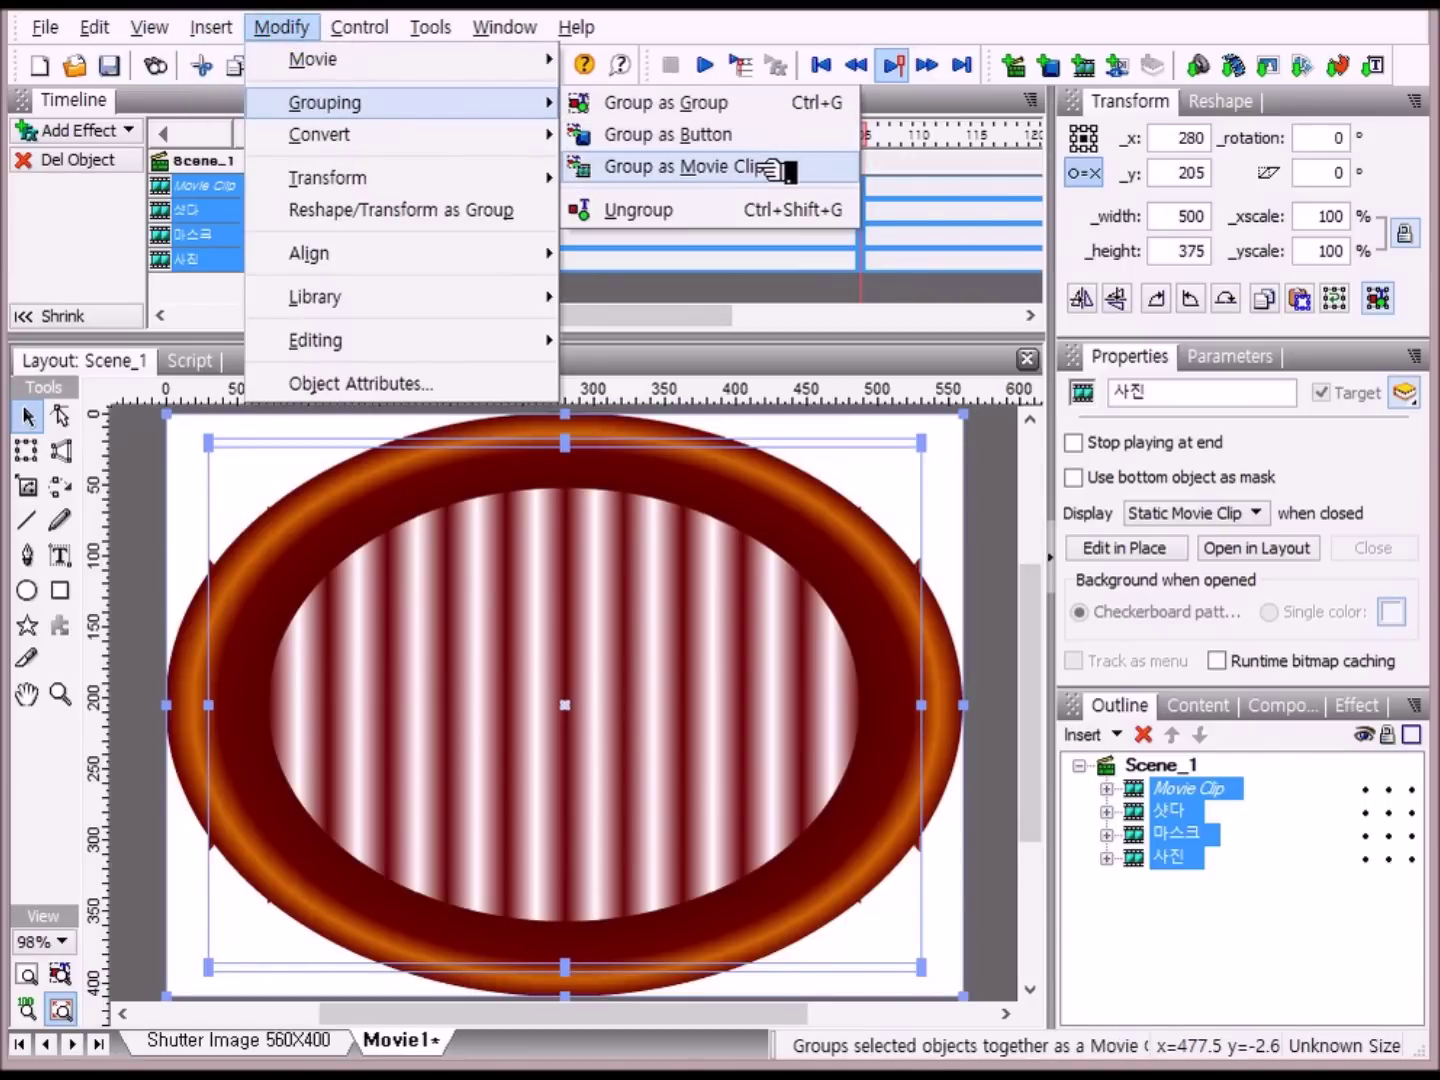
click(769, 166)
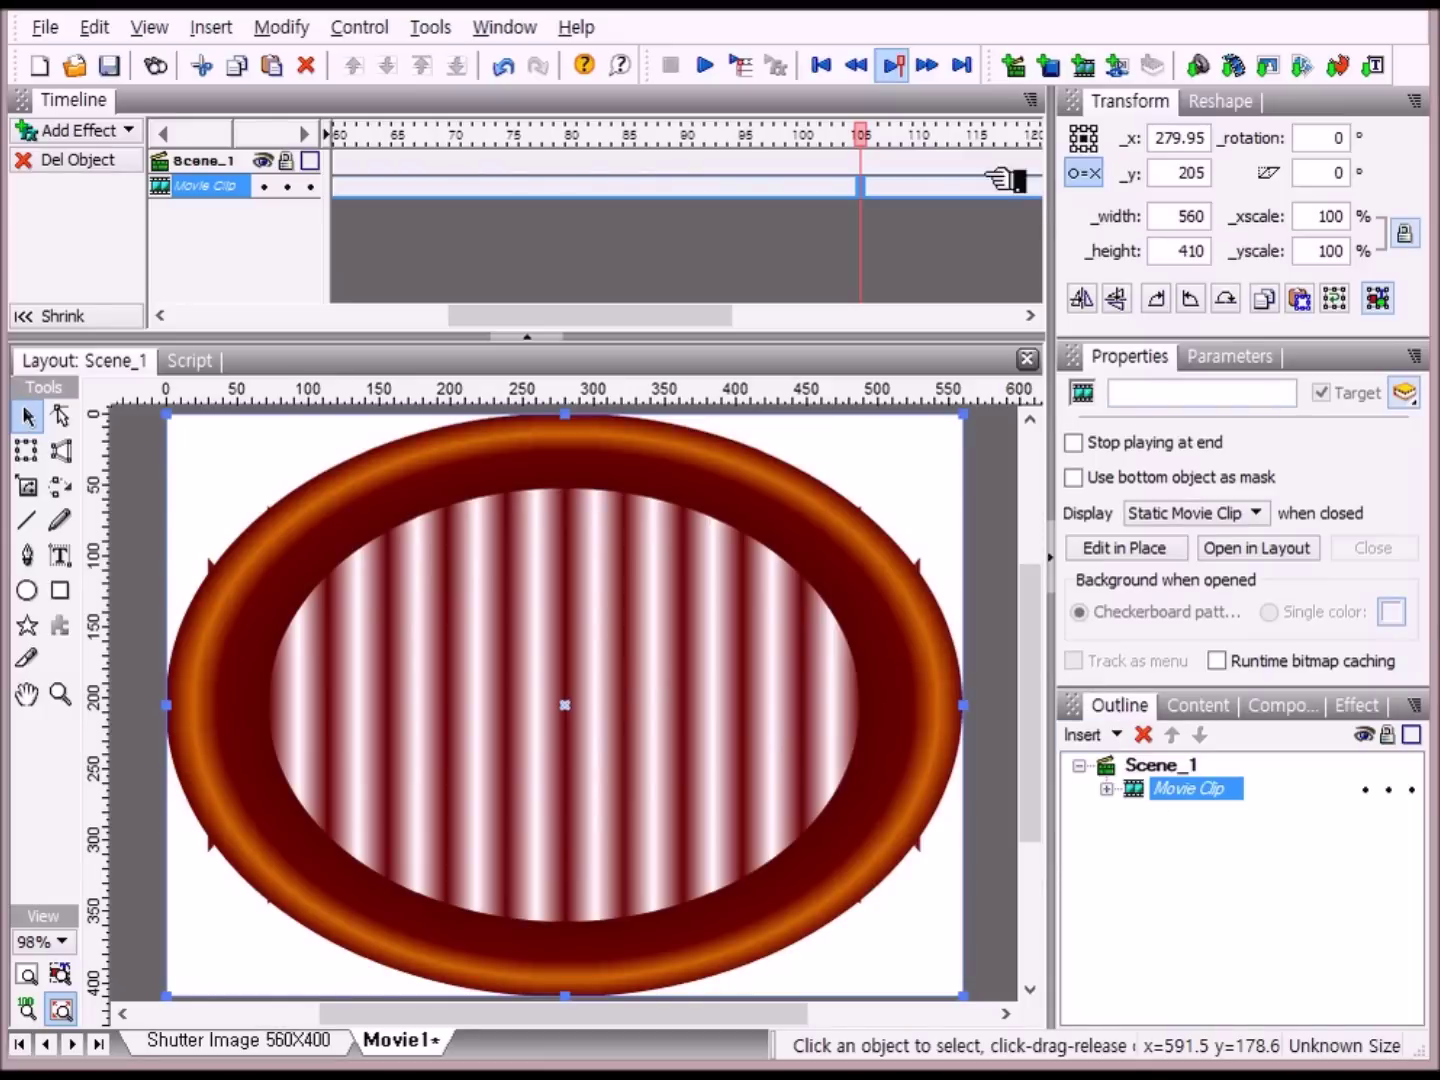
click(704, 65)
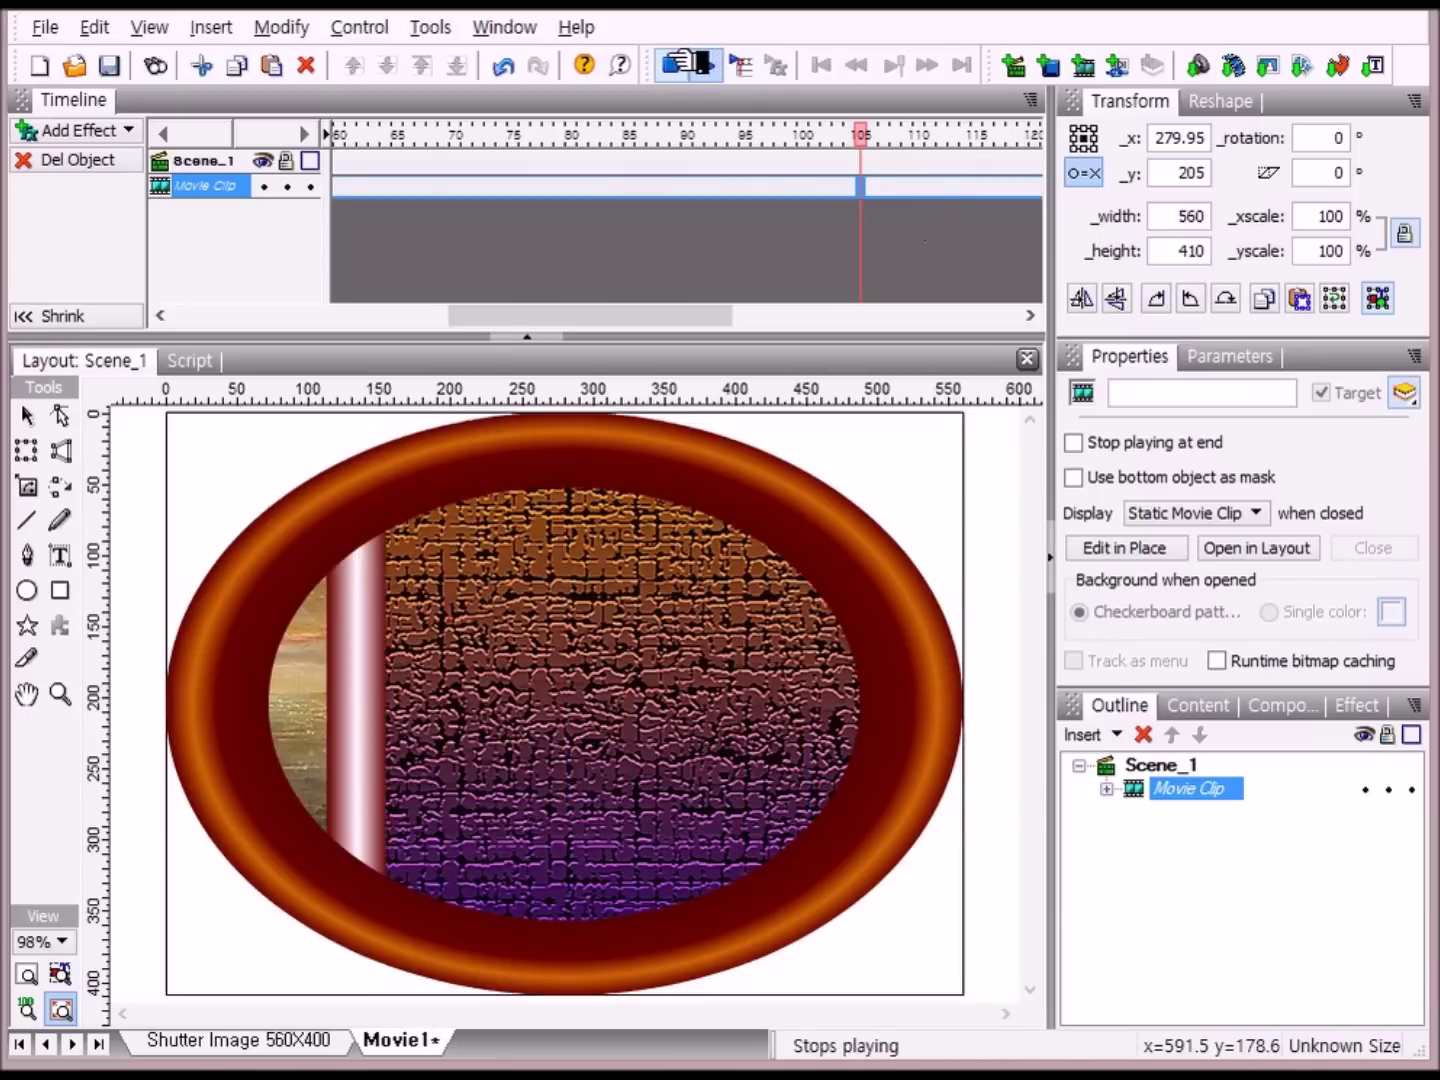
click(671, 58)
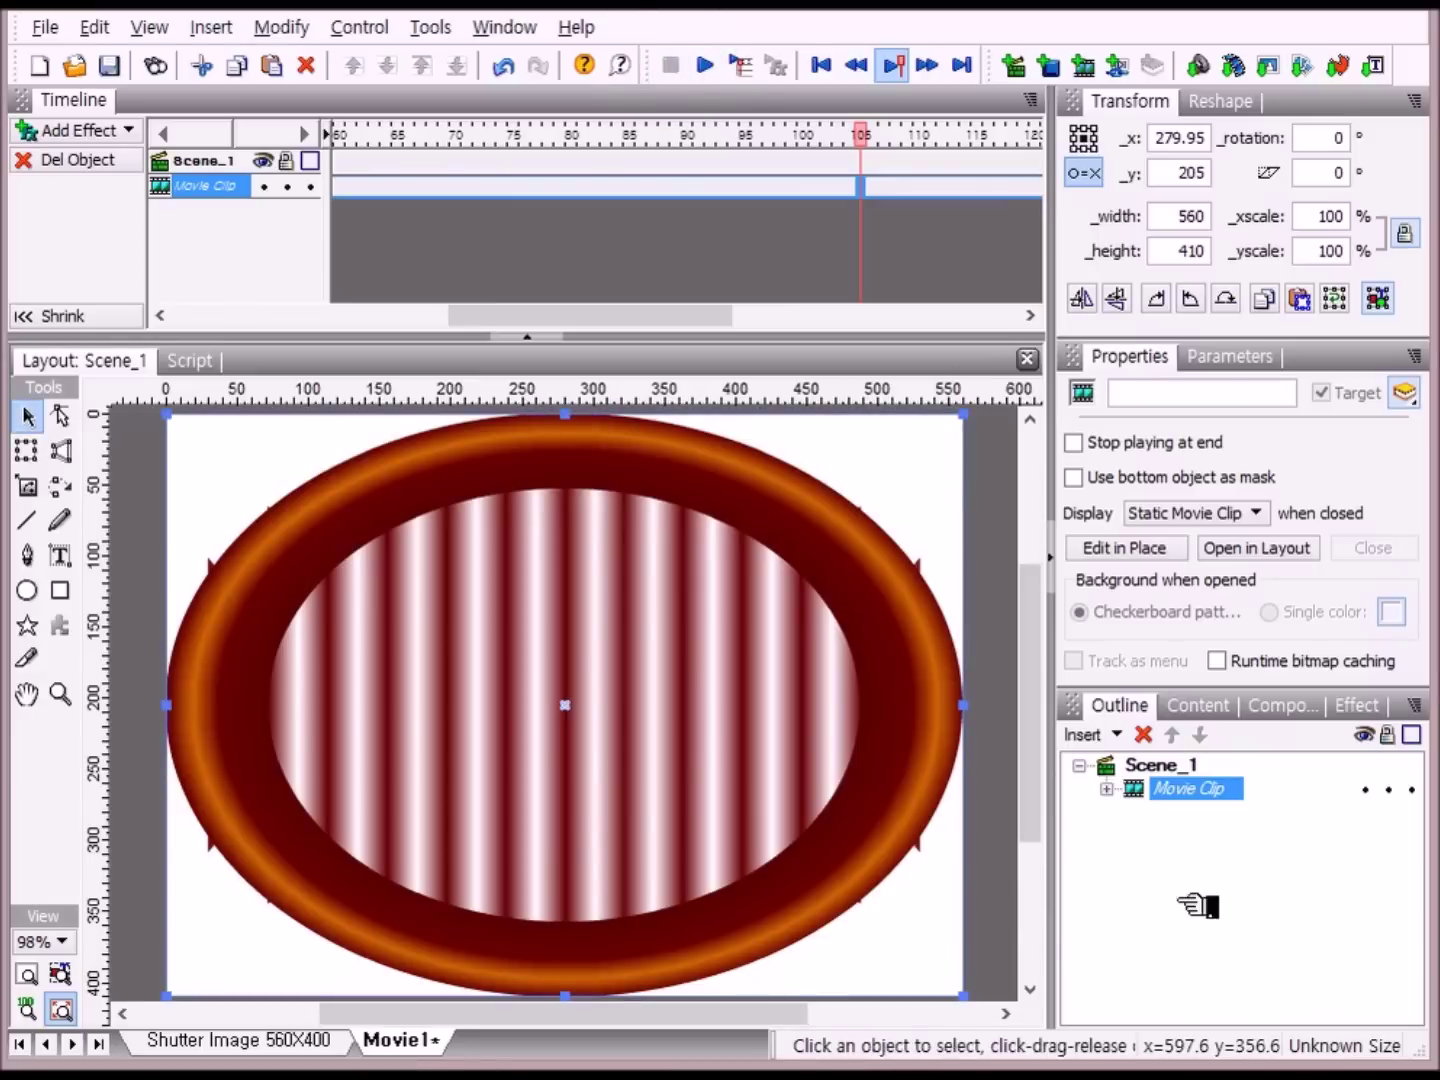